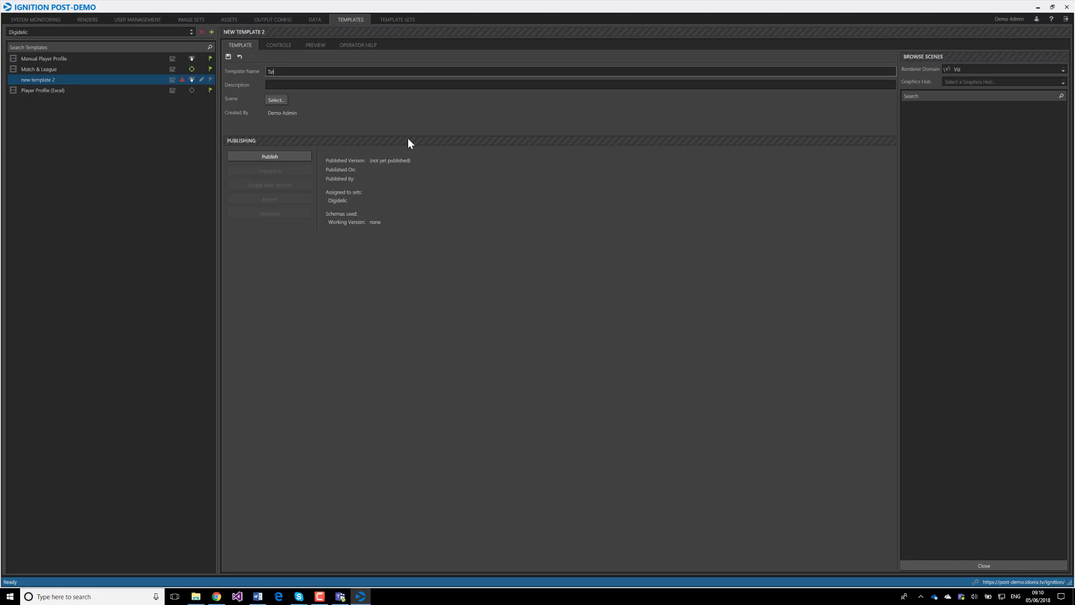
Name the new template "Test Name Strap"
key("BackSpace")
key("BackSpace")
type("est Name Strap")
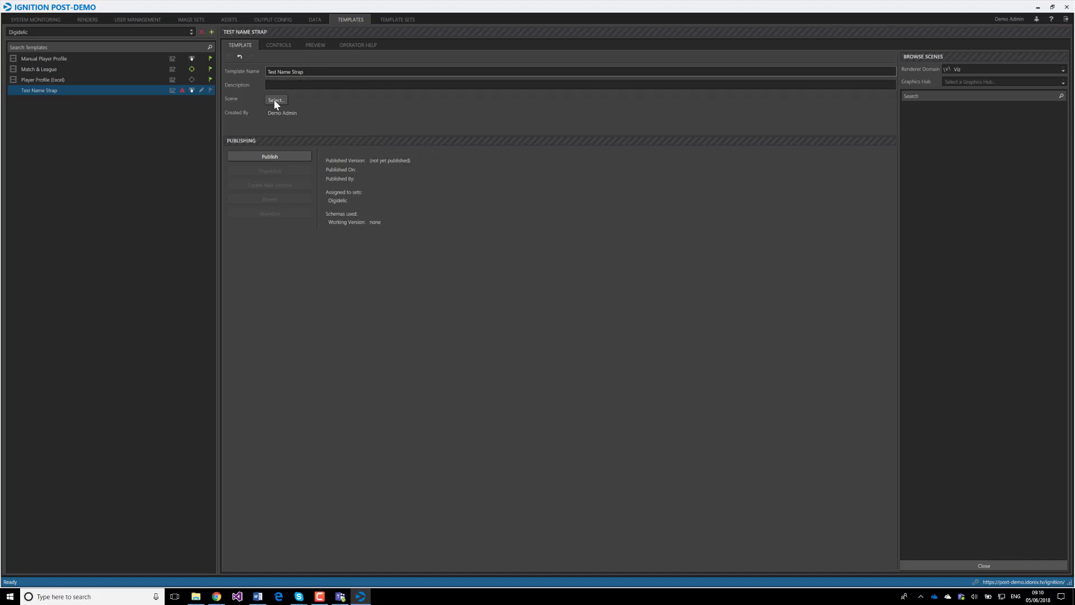
Refresh the Viz scenes list from post-demo-01, and upload and import the NameStrap.via archive from the Digidelic Demo folder
left_click(230, 21)
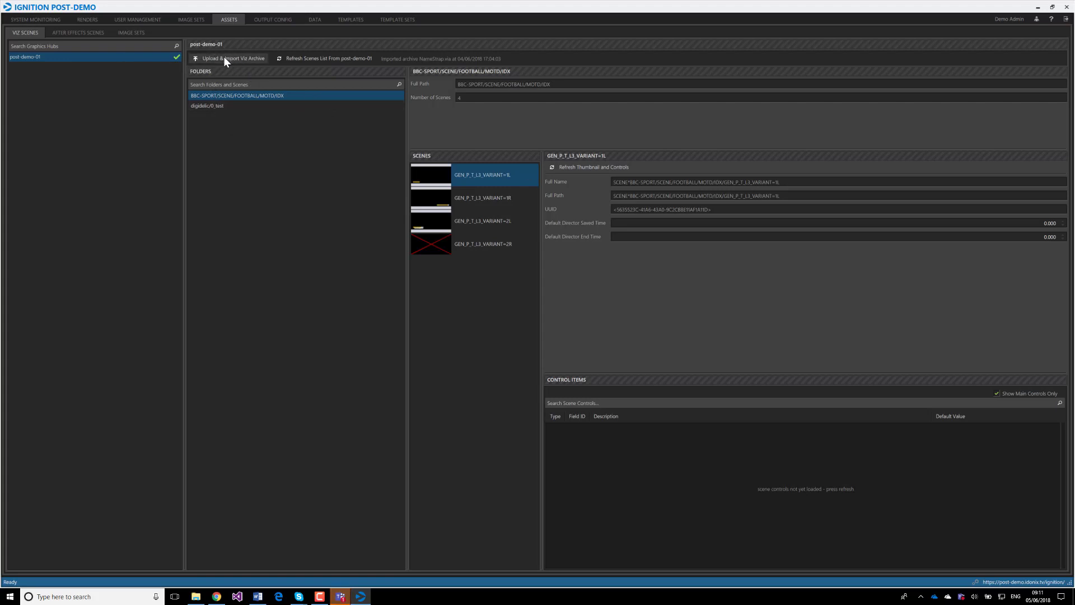
left_click(322, 58)
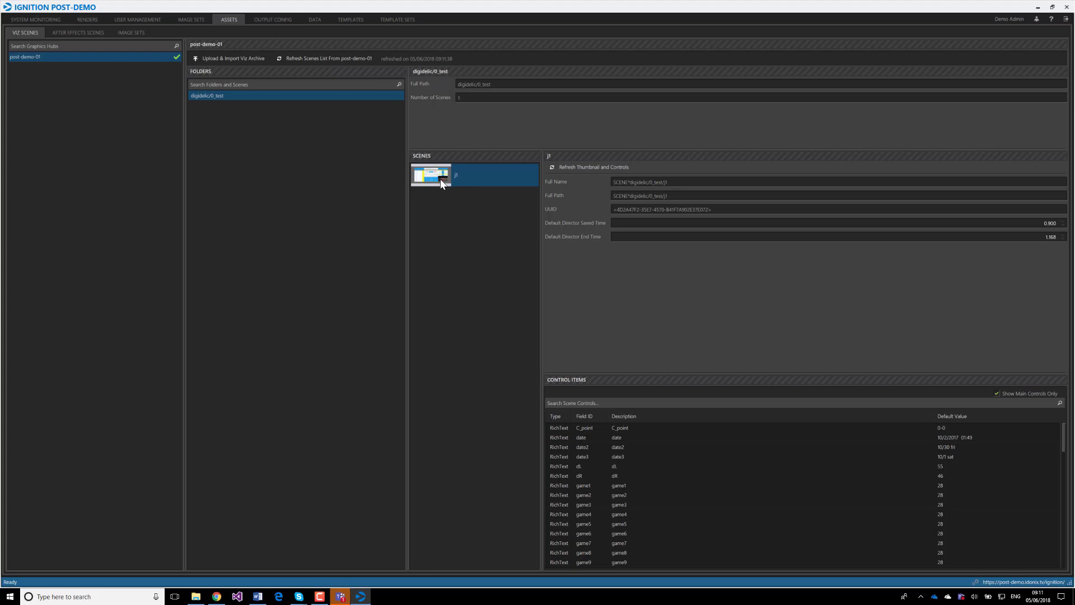
left_click(224, 58)
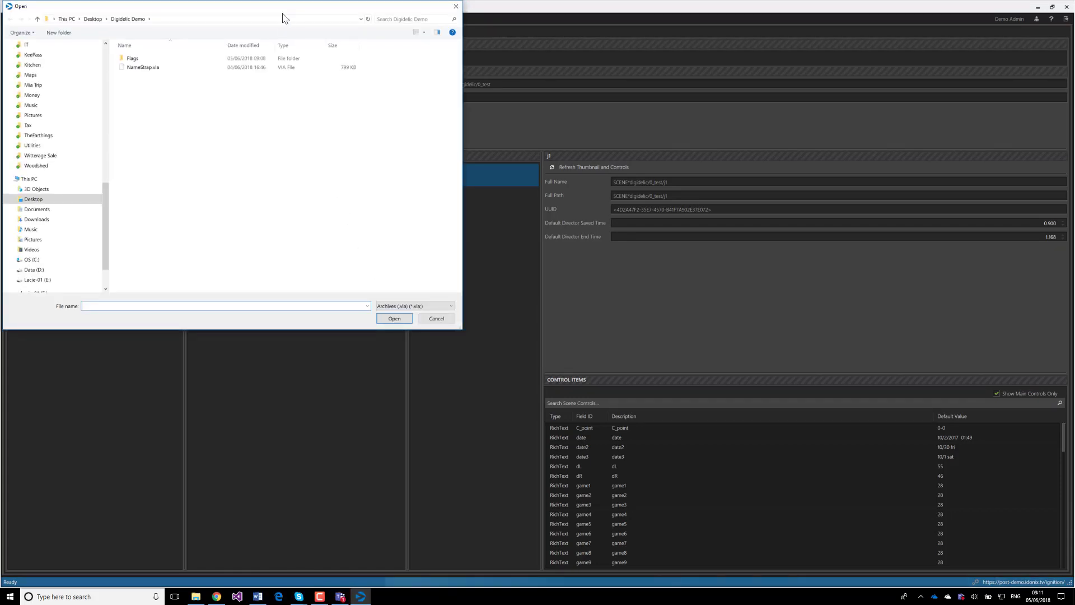
left_click_drag(283, 7, 468, 127)
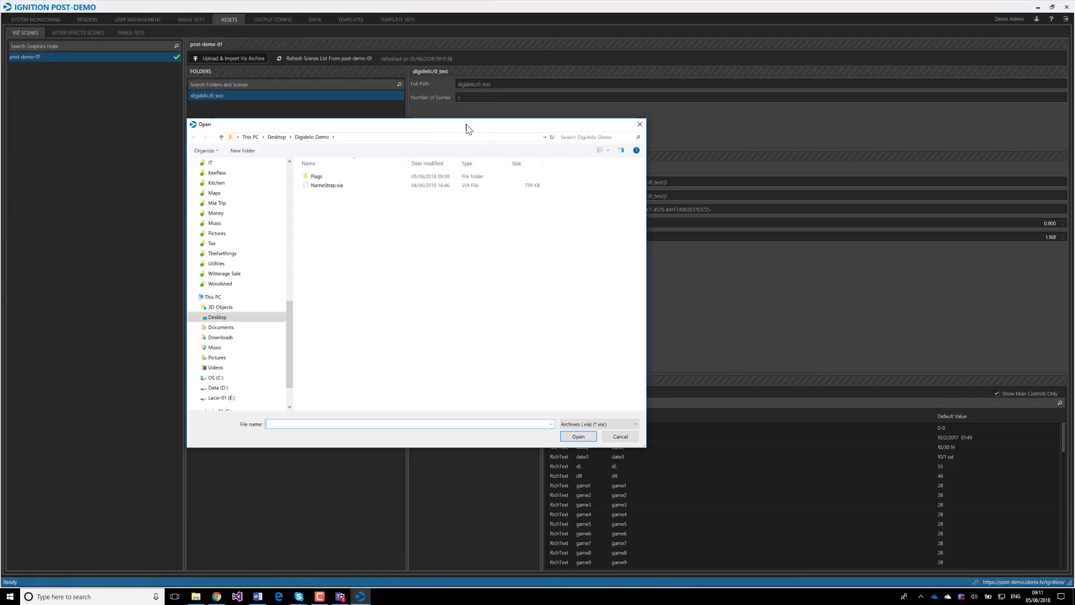
left_click(330, 185)
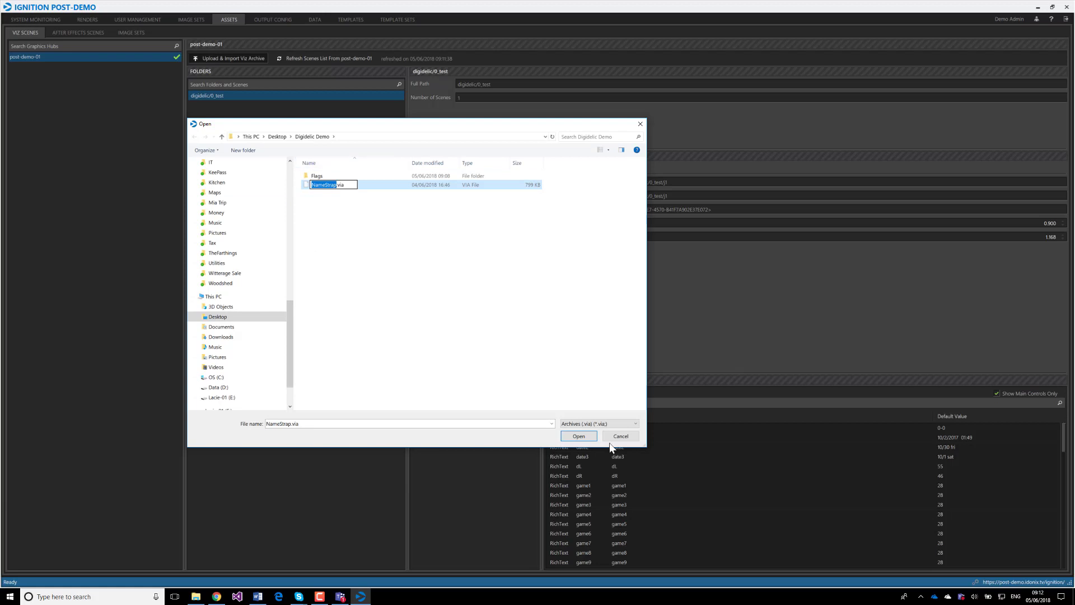
key("Escape")
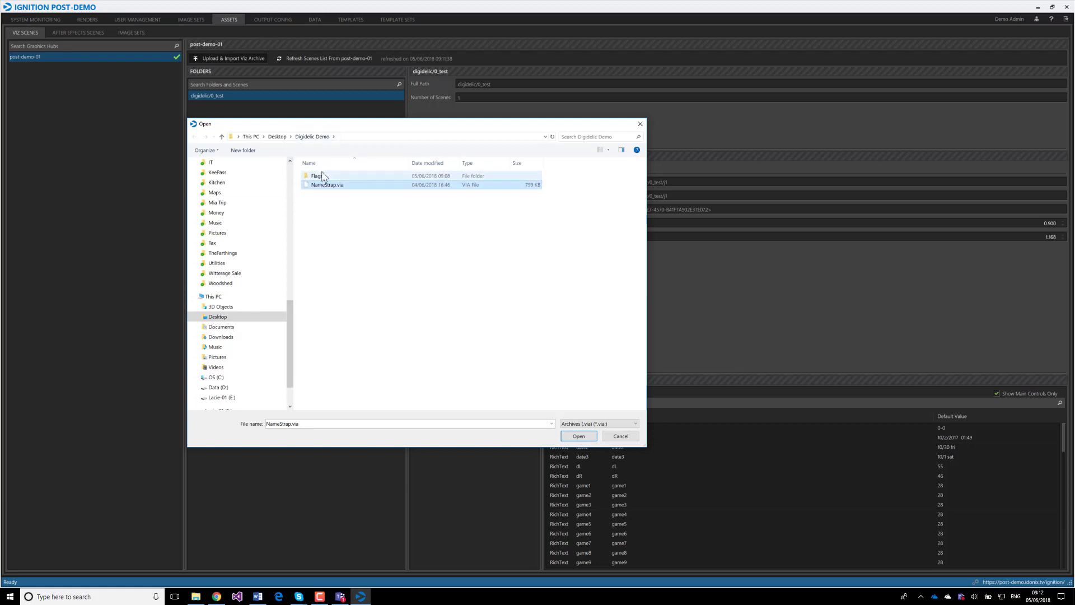
left_click(579, 437)
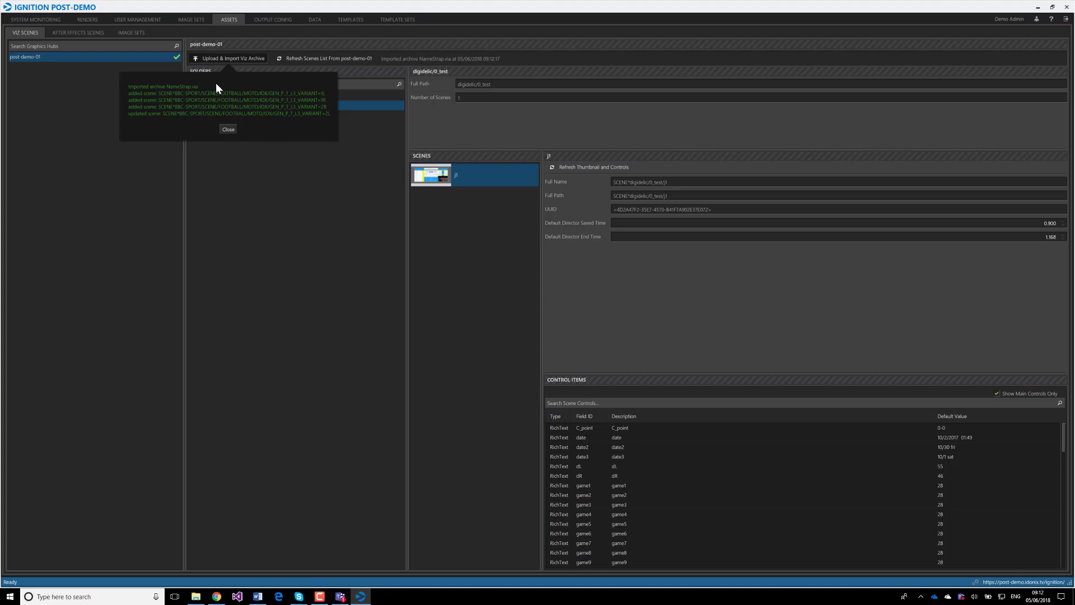
left_click(228, 129)
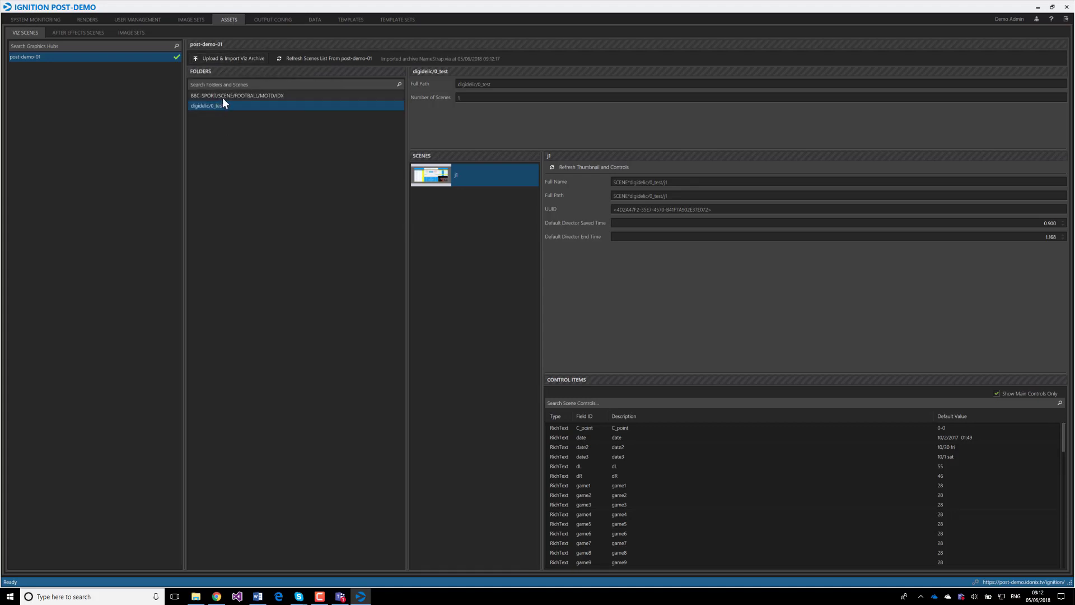
Examine the four imported name strap scene variants in the BBC-SPORT/SCENE/FOOTBALL/MOTD/IDX folder
left_click(223, 98)
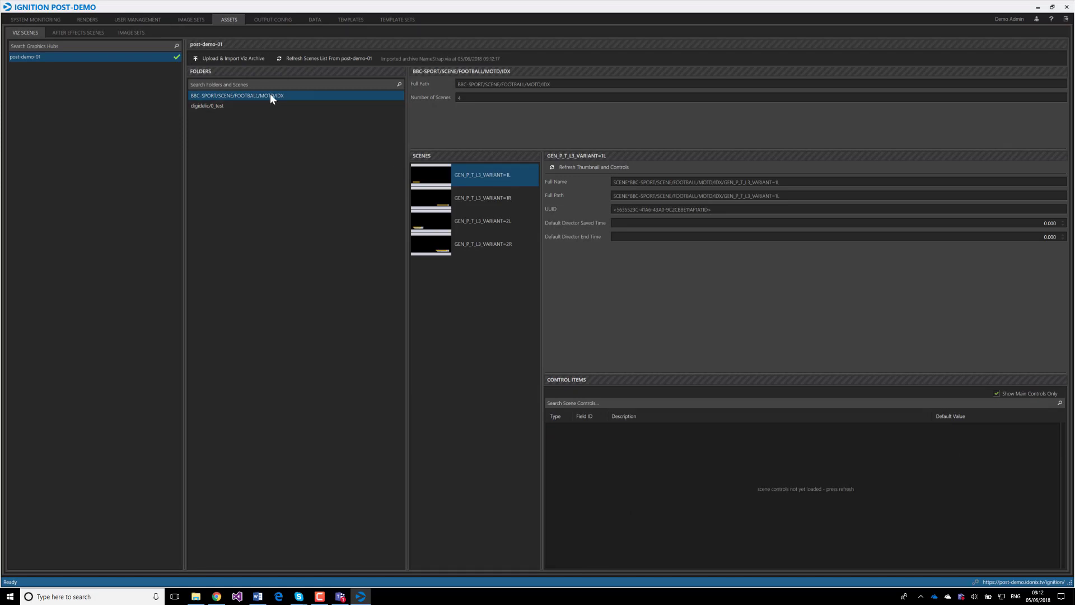
left_click(511, 203)
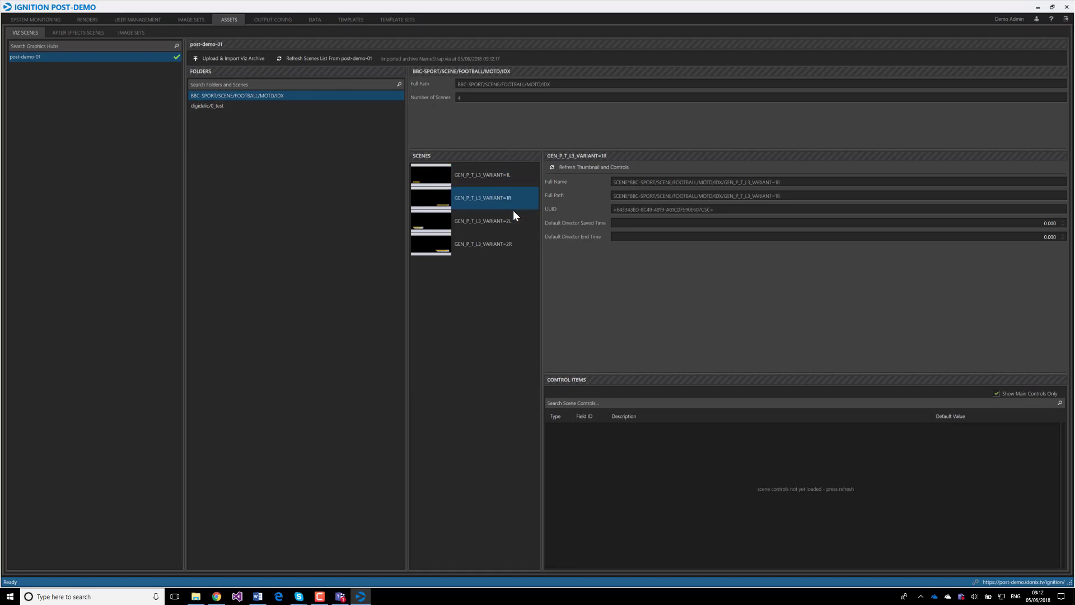
left_click(511, 221)
left_click(494, 239)
left_click(486, 218)
left_click(480, 195)
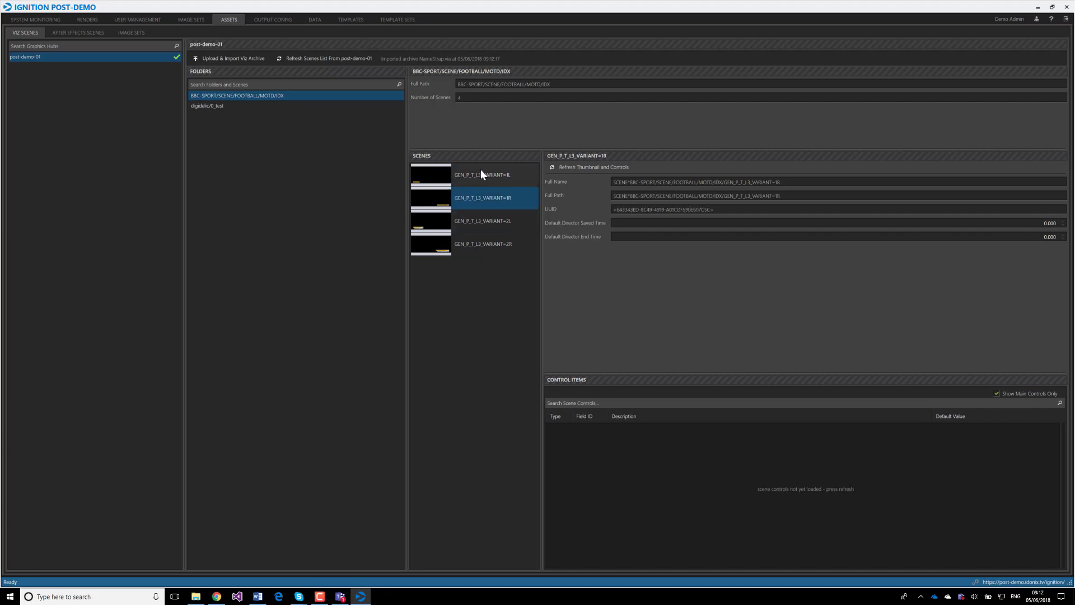
left_click(502, 179)
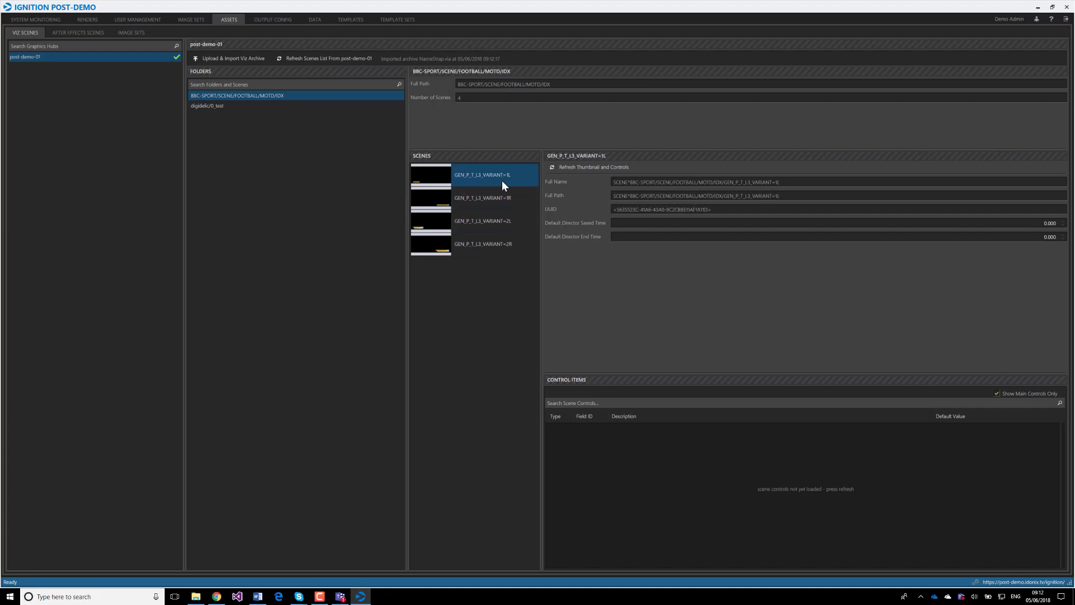
left_click(467, 189)
left_click(470, 177)
Assign the Viz scene GEN_P_T_L3_VARIANT=2L from the BBC-SPORT/SCENE/FOOTBALL/MOTD/IDX folder to the Test Name Strap template
left_click(351, 20)
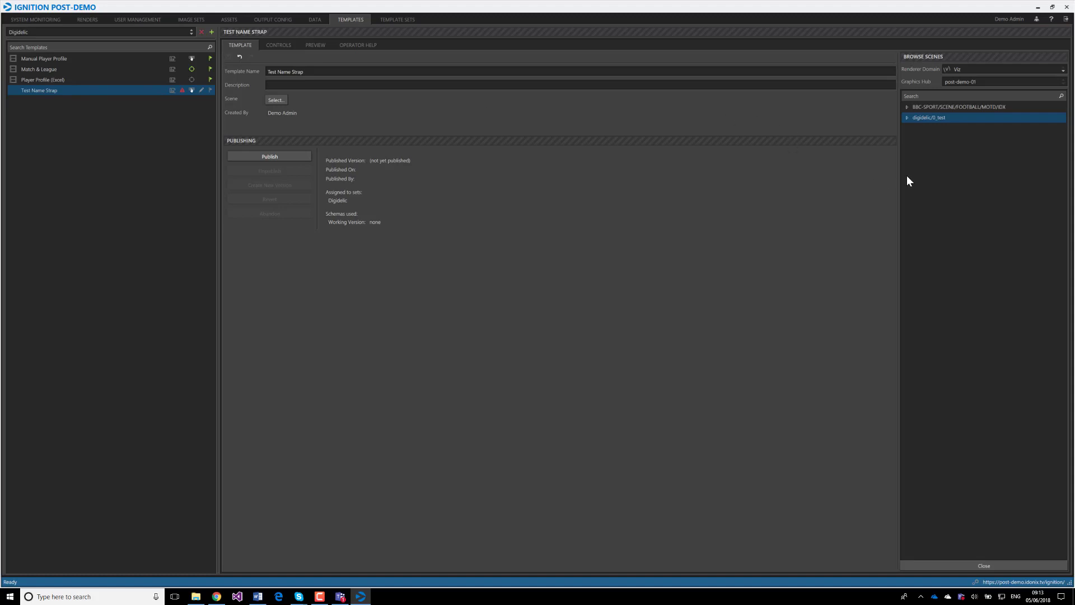
left_click(964, 69)
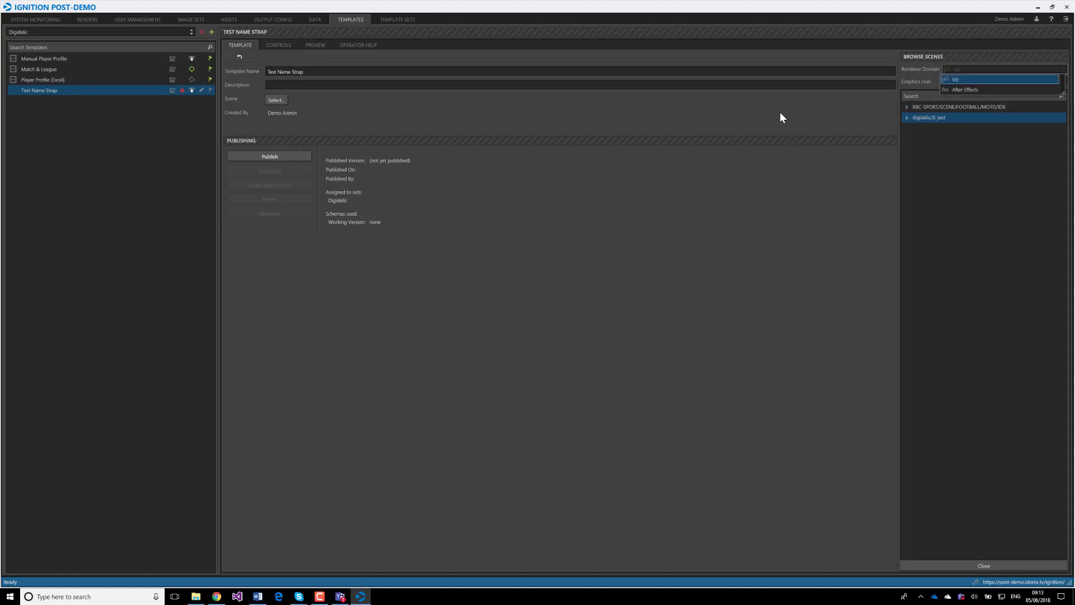
left_click(823, 114)
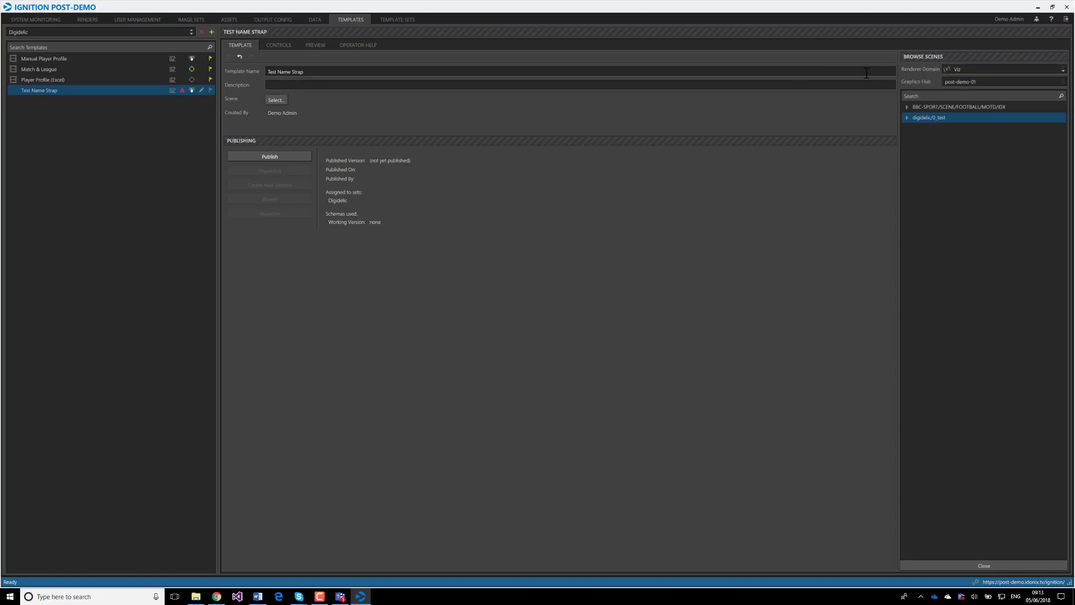
left_click(971, 70)
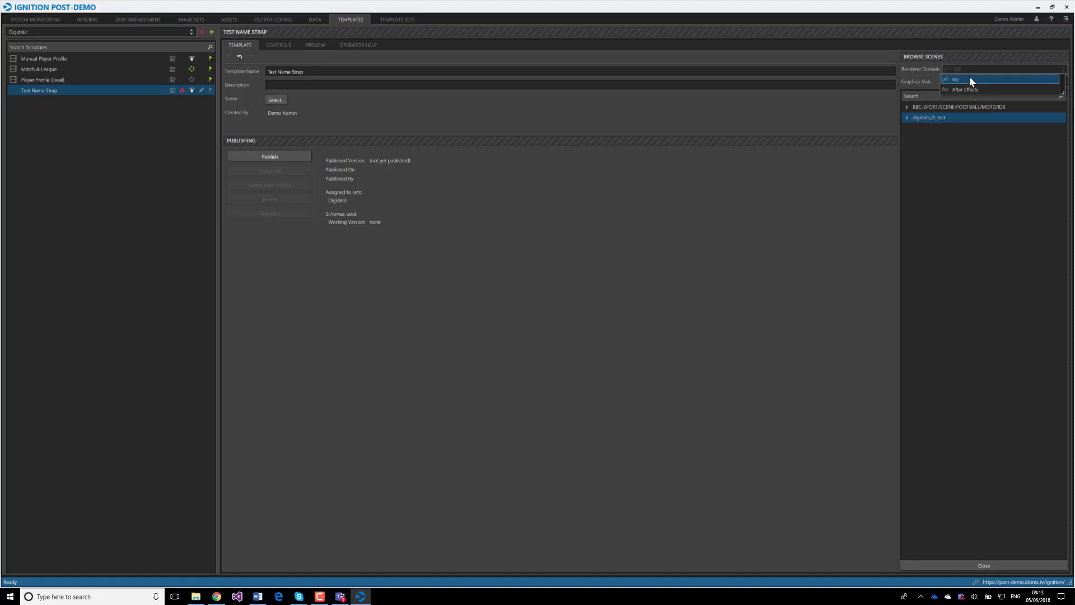
left_click(969, 79)
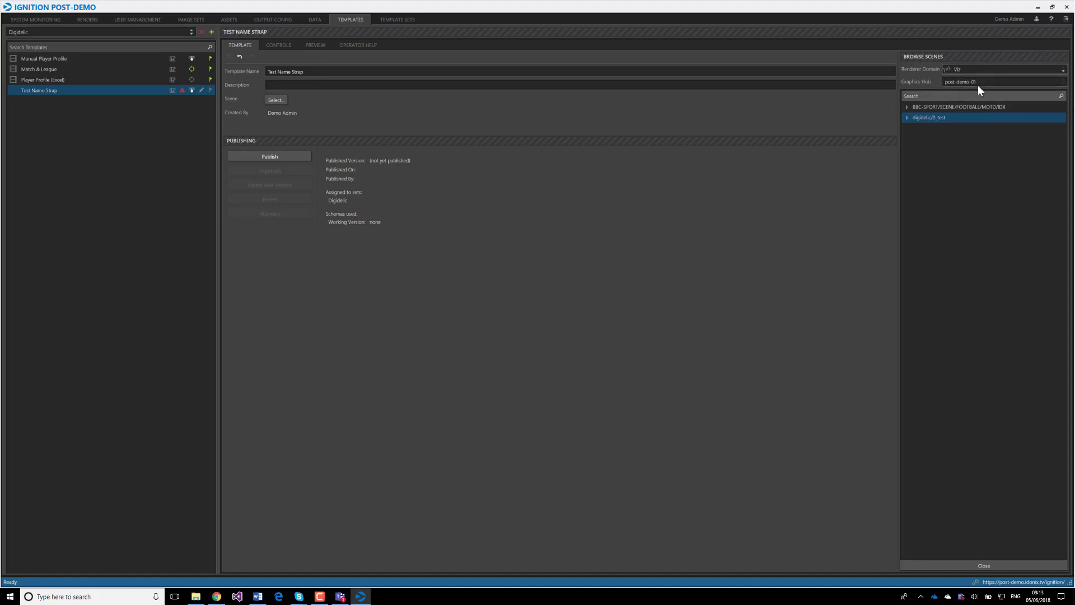
left_click(907, 106)
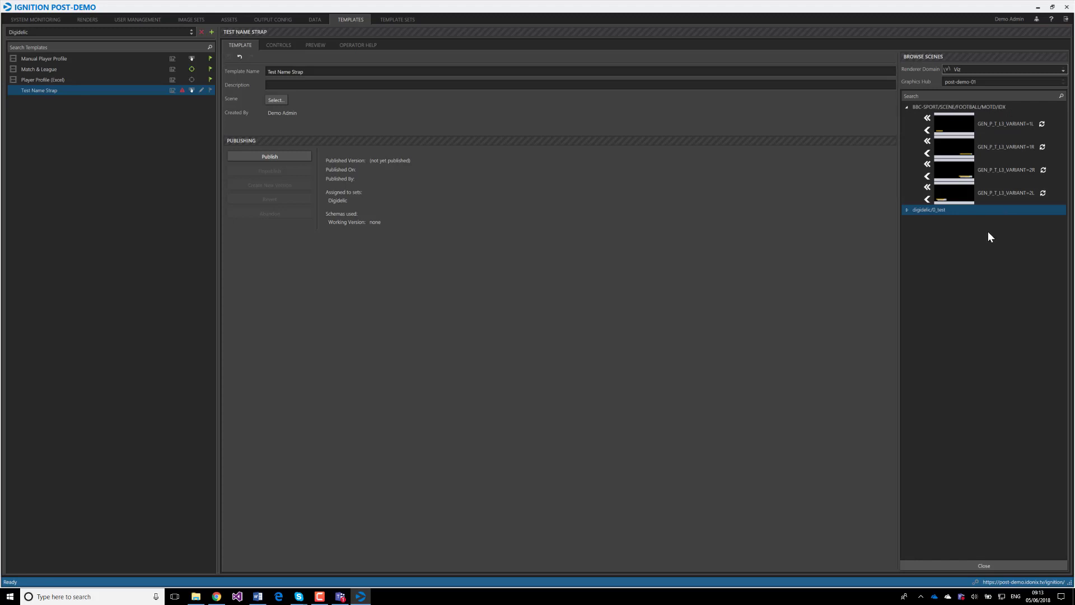
left_click(996, 196)
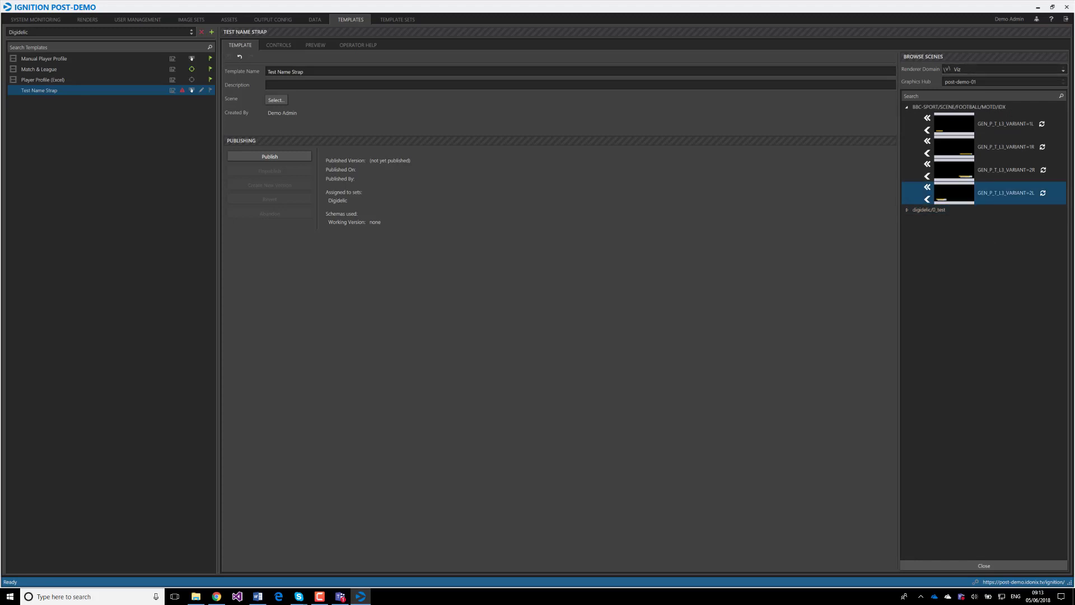
left_click(927, 188)
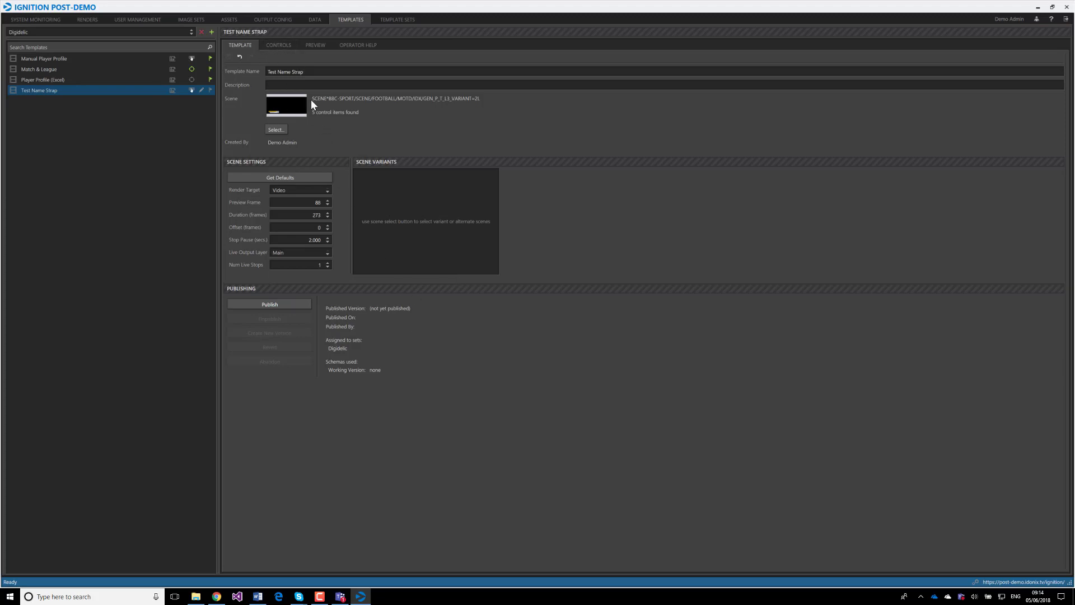
Add a User Input control to the Test Name Strap template and link it to the scene's LINE1 text object
left_click(276, 44)
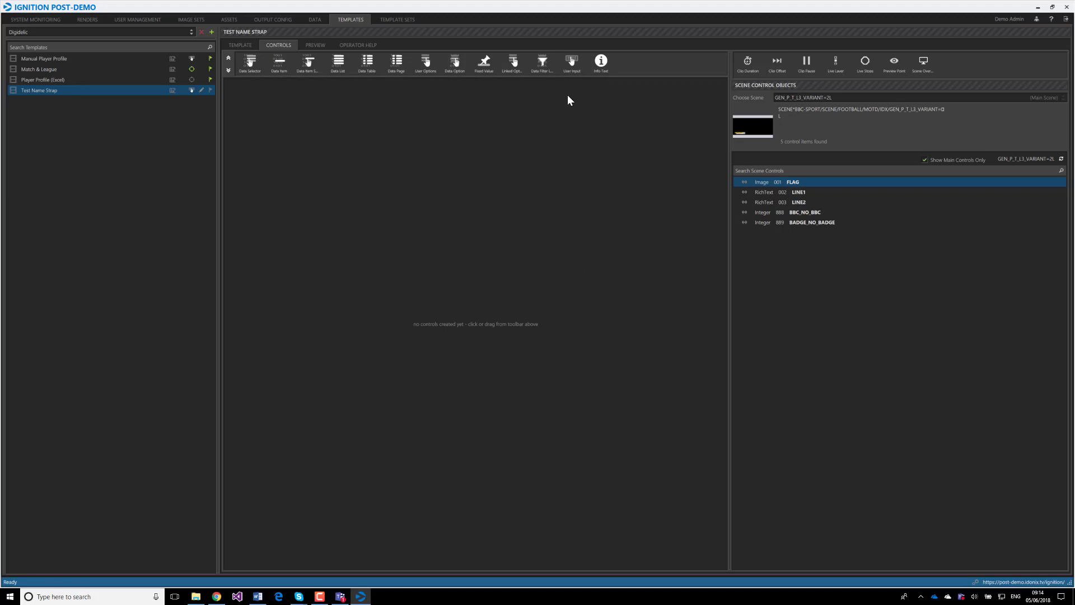
left_click(572, 64)
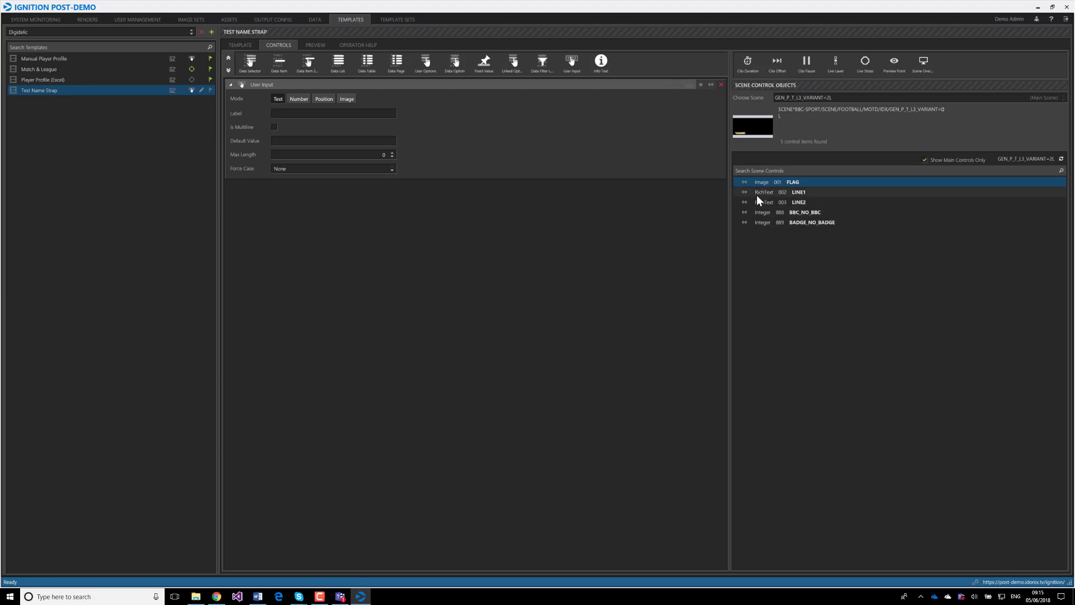
left_click(774, 193)
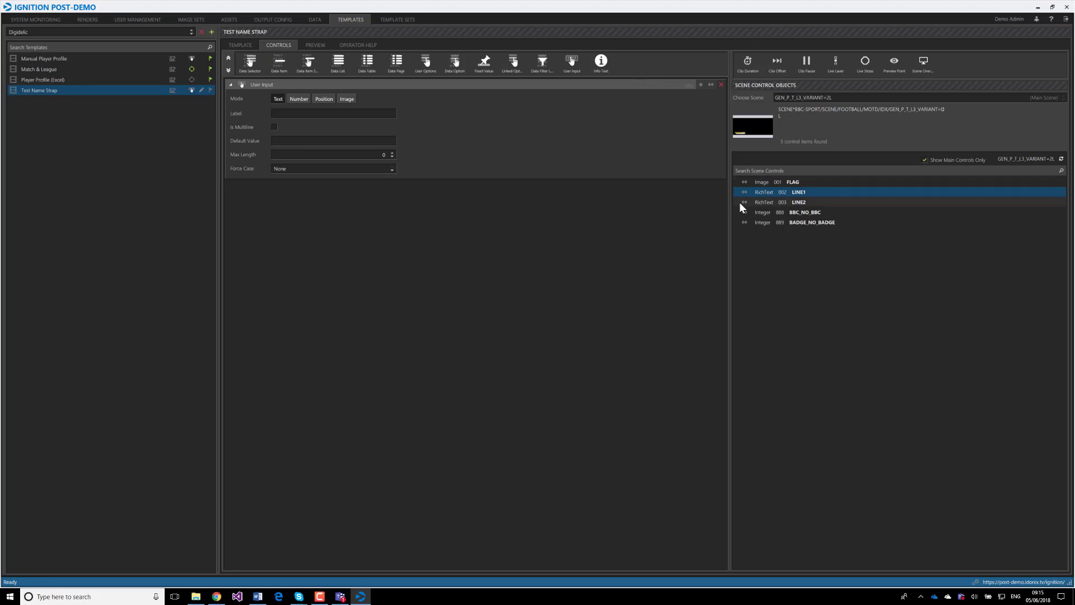
left_click_drag(744, 193, 711, 85)
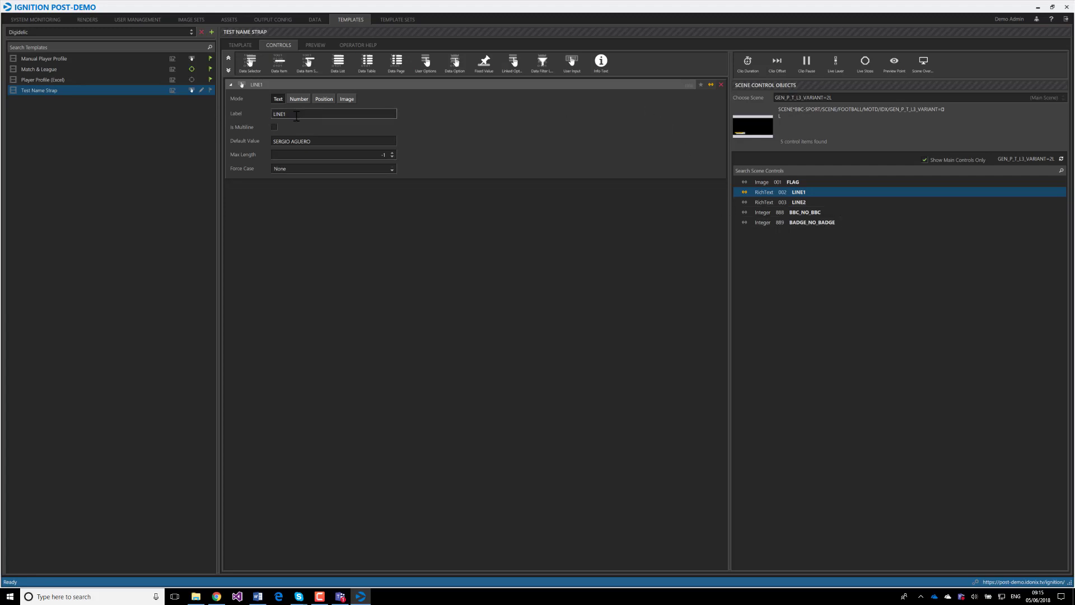
Label the LINE1 input control "Line 1" and clear its default value
left_click_drag(297, 114, 230, 121)
type("L")
key("Tab")
key("Tab")
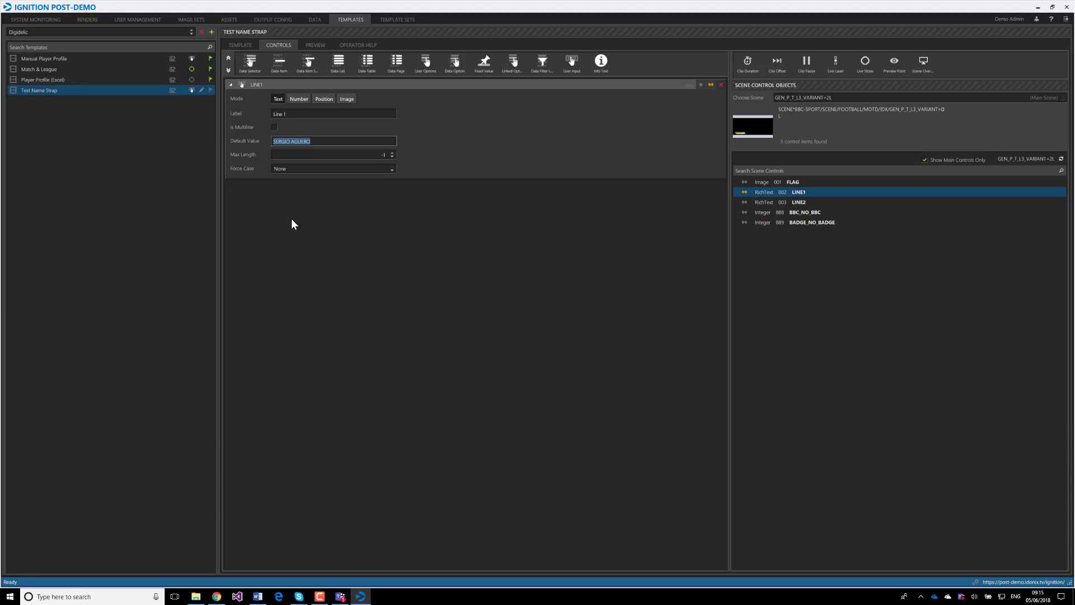
key("BackSpace")
Add a second User Input control linked to the scene's LINE2 text object and label it "Line 2"
left_click(571, 56)
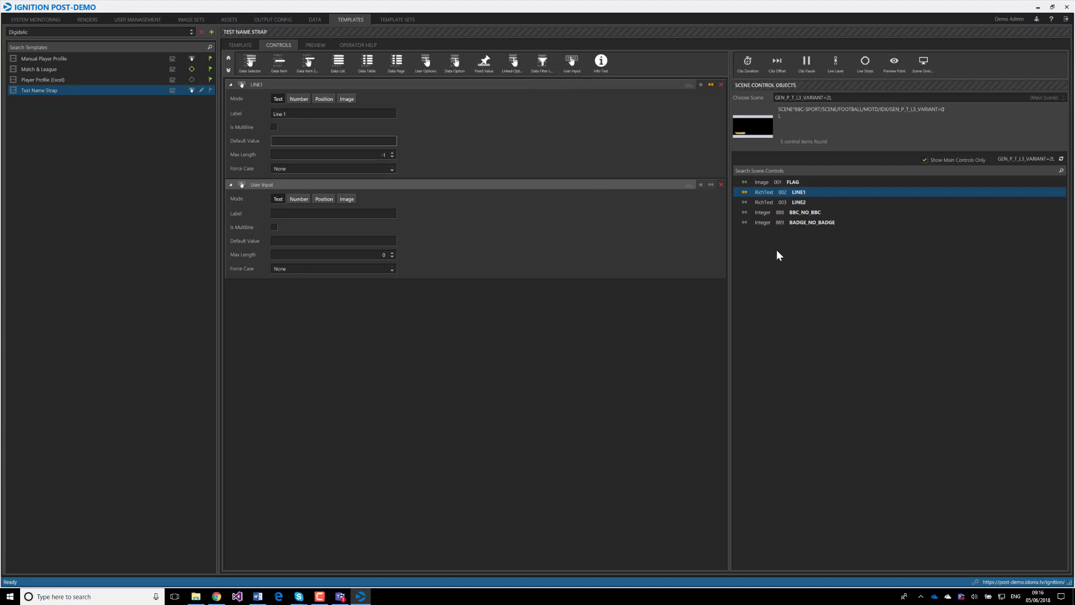
left_click(755, 203)
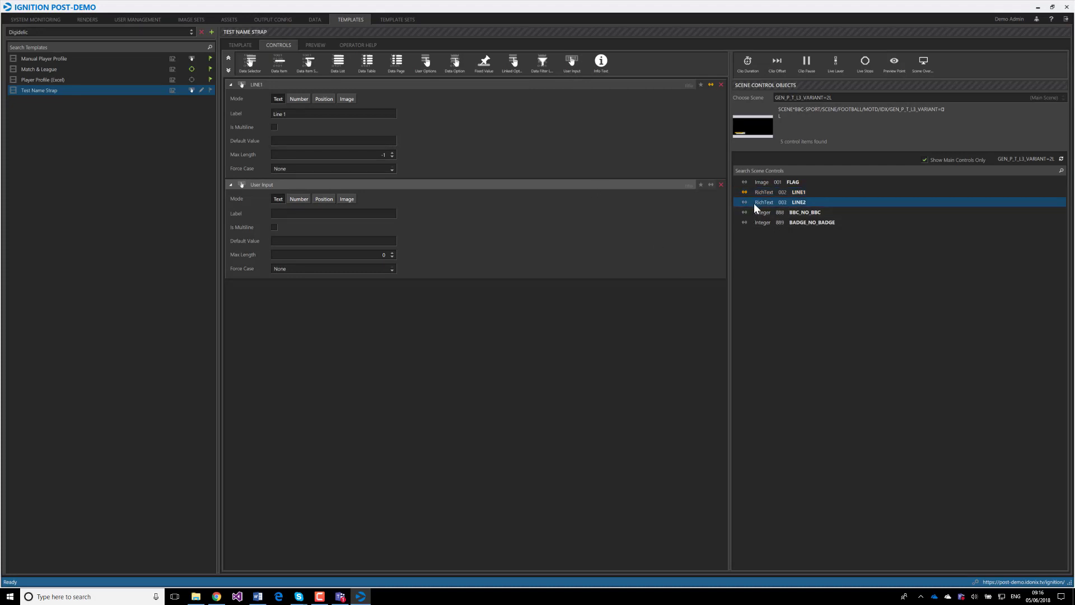
left_click_drag(755, 207, 711, 187)
double_click(282, 216)
type("L")
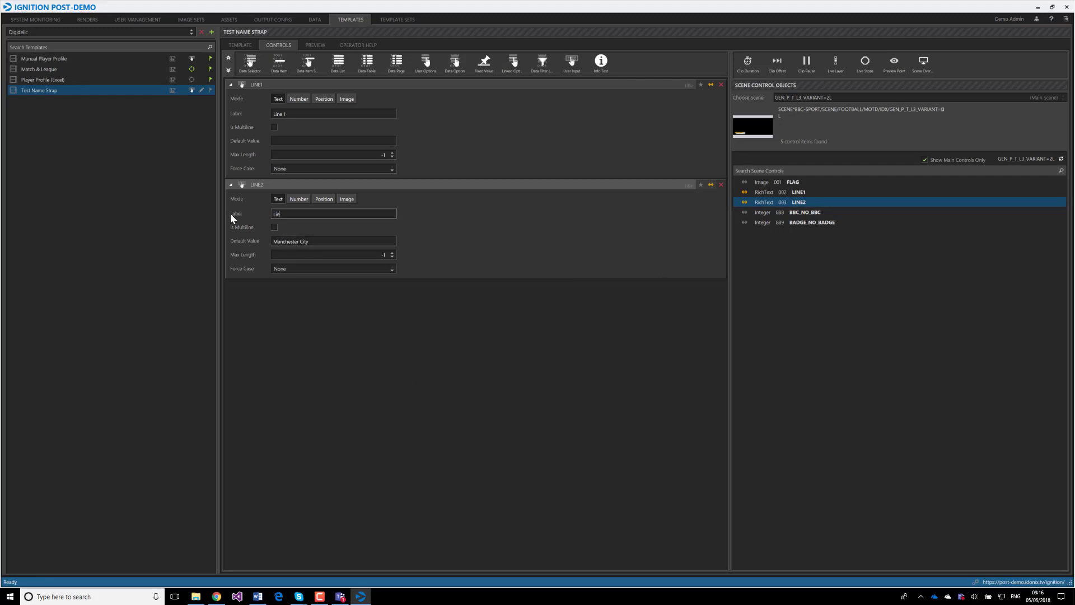
type("ine 2")
Switch to Chrome, reload the Ignition Post page and open the Test Name Strap template to check its fields and preview
mouse_move(217, 598)
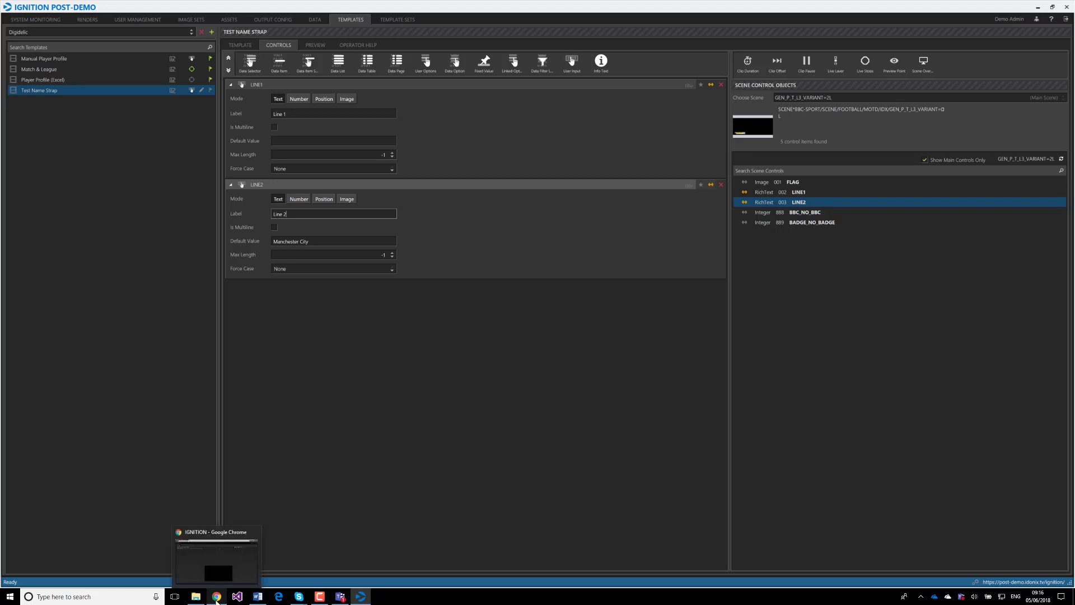
left_click(217, 598)
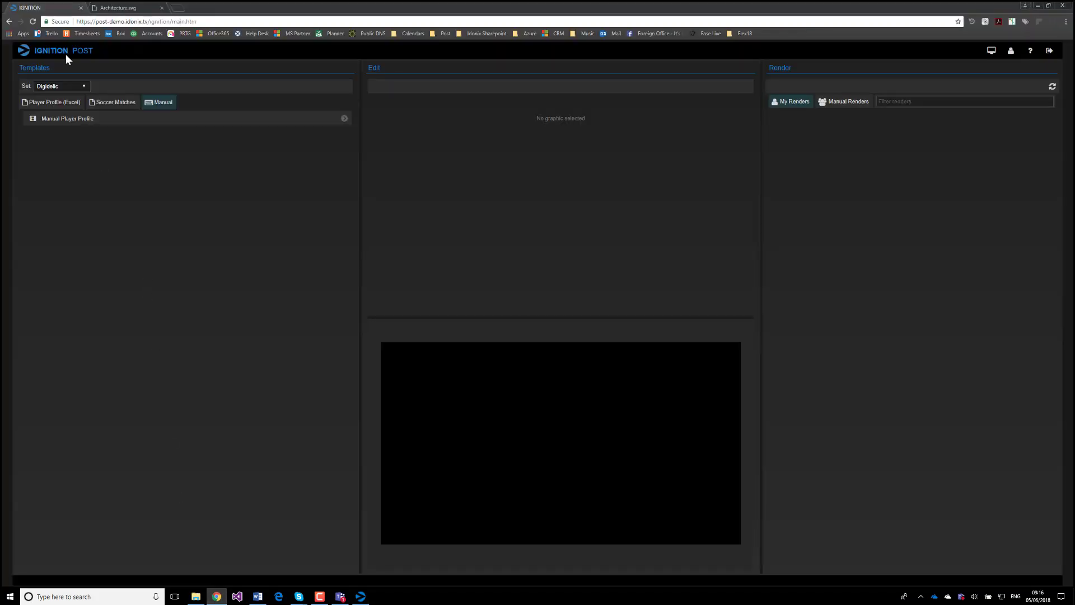
left_click(31, 22)
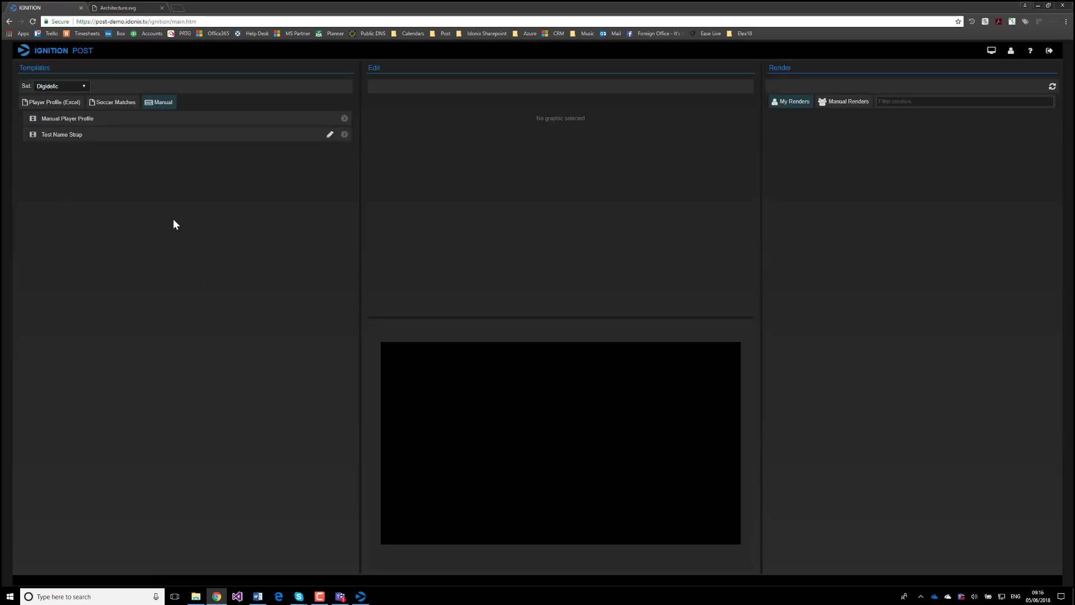
left_click(71, 136)
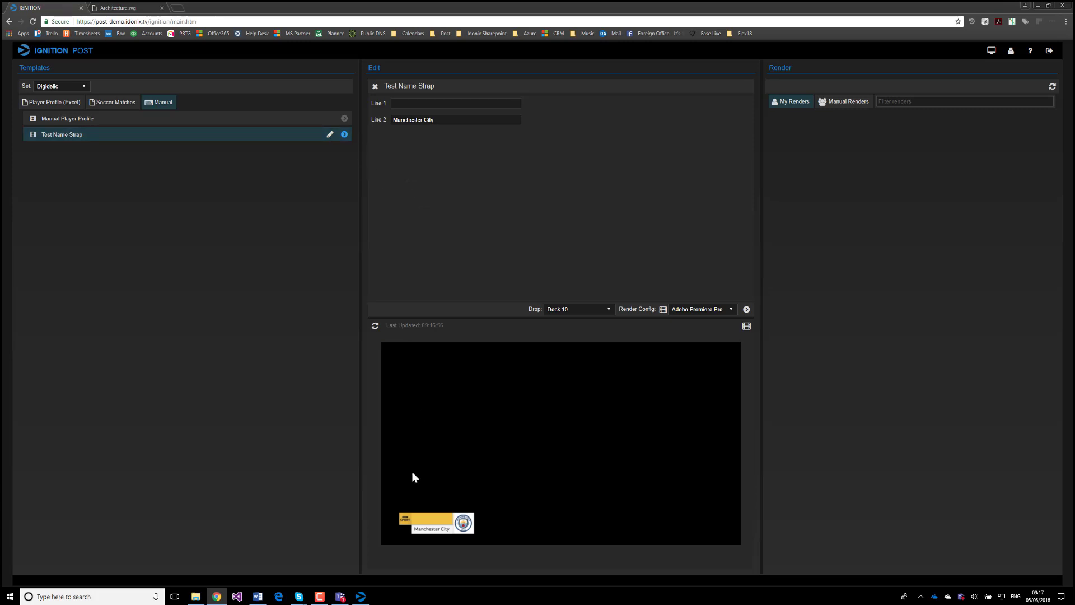
Switch to the Ignition client and review the Test Name Strap template's scene and publishing settings
left_click(361, 596)
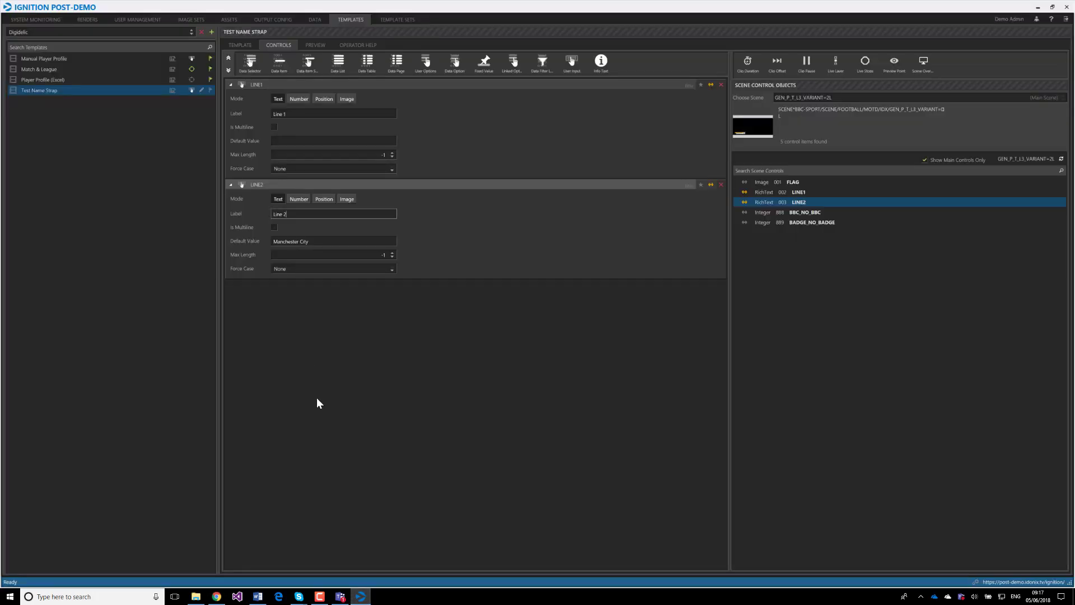
left_click(240, 46)
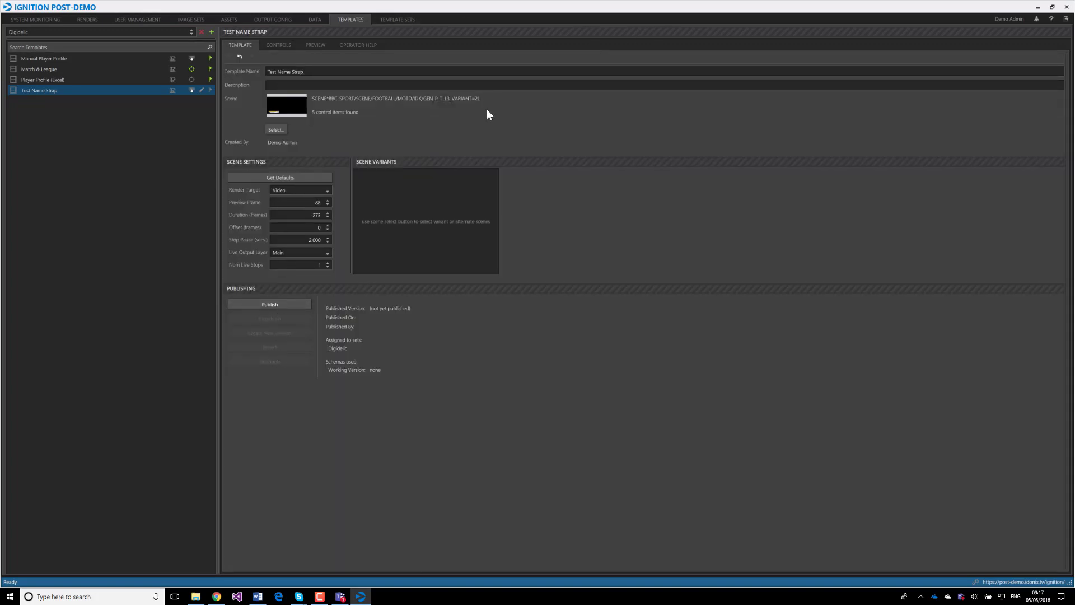
Return to Chrome and fill in the Test Name Strap fields with a first name for Line 1 and "Digidelic" for Line 2
left_click(216, 597)
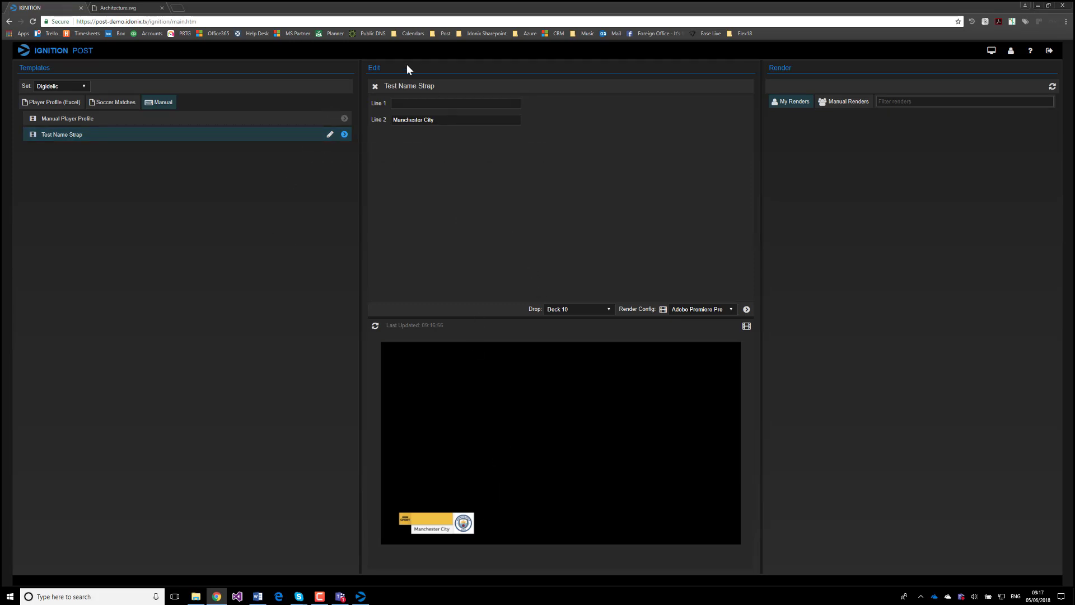
left_click(436, 104)
key("Tab")
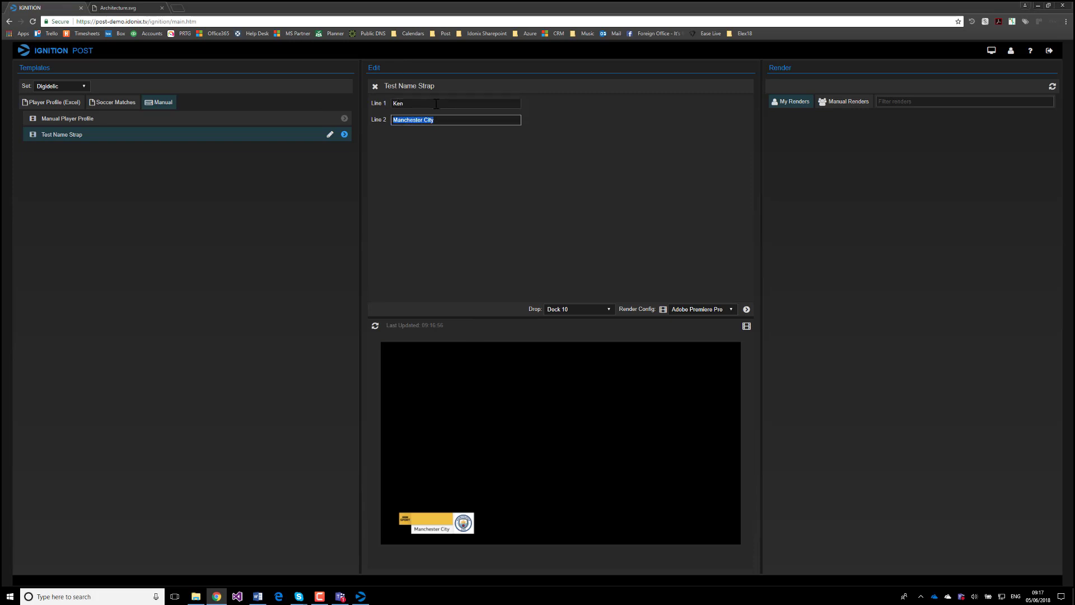
type("Digidelic")
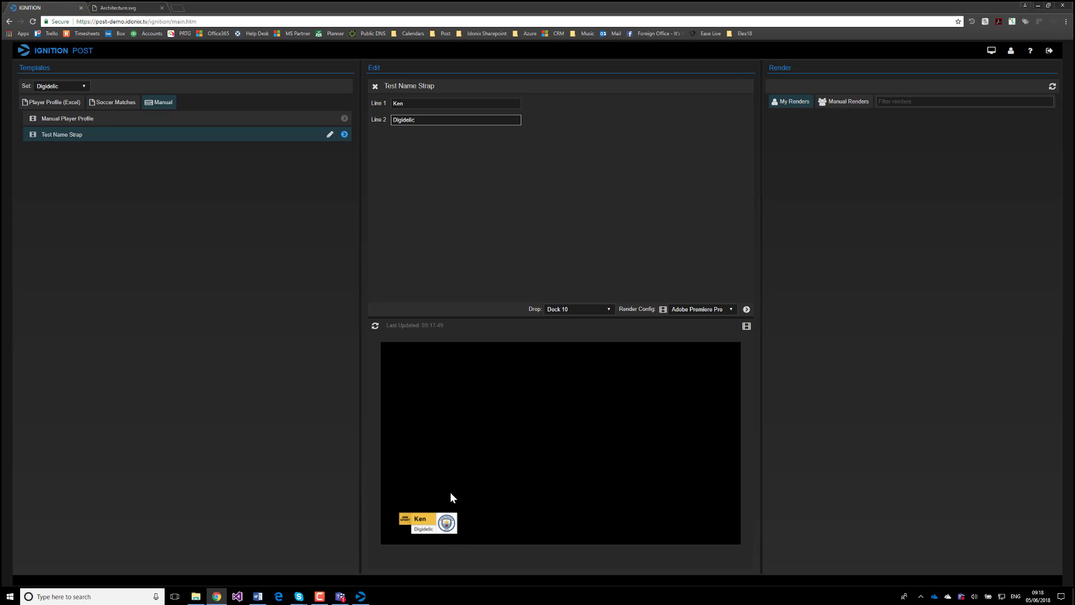
Switch back to the Ignition client, add a third User Input control to Test Name Strap and set its mode to Image
left_click(361, 597)
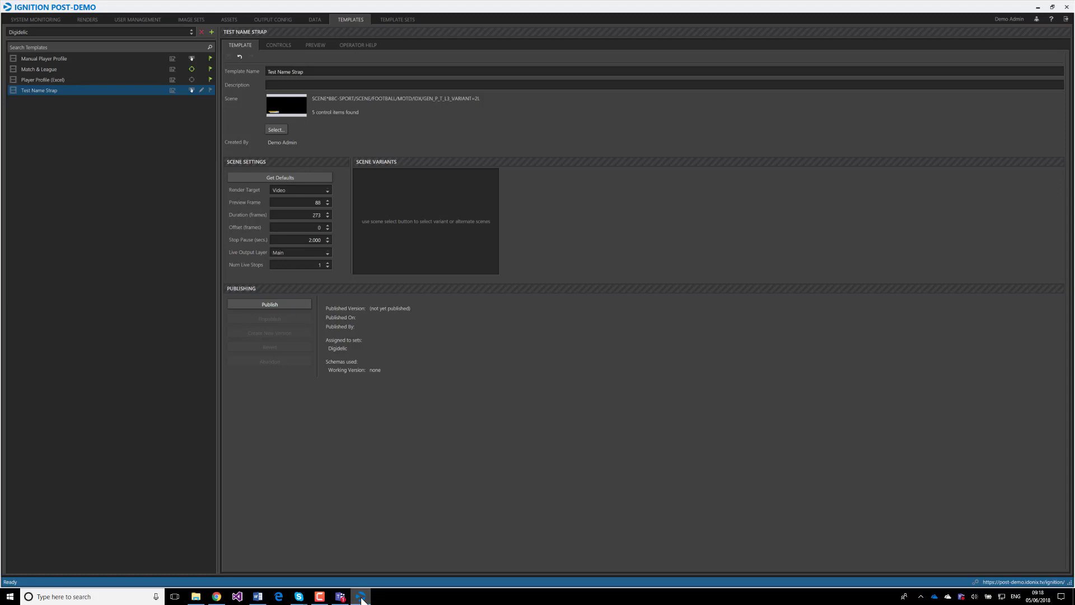
left_click(282, 45)
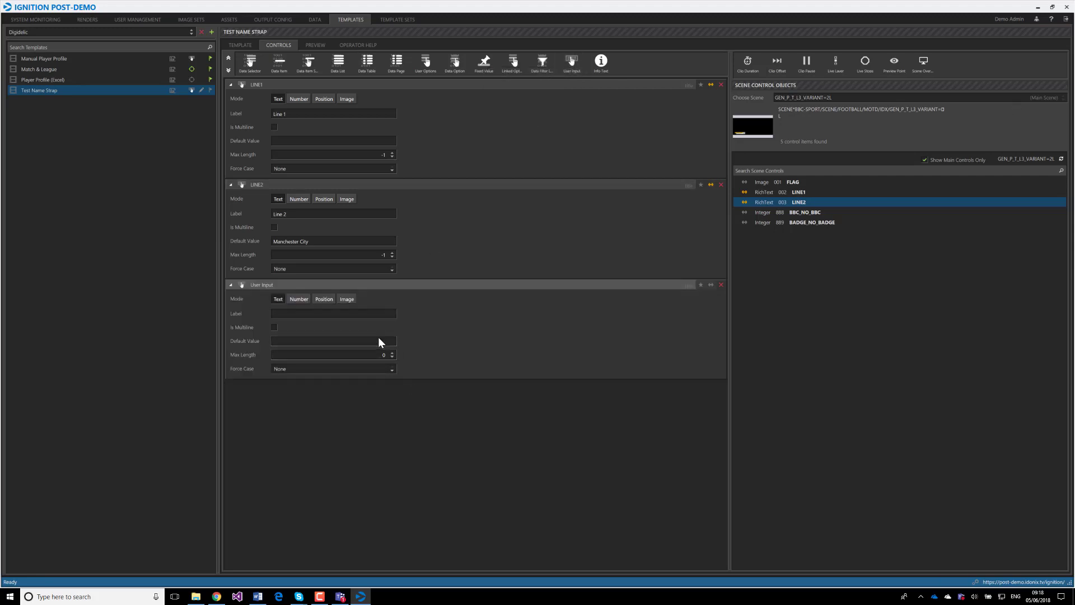
left_click(348, 299)
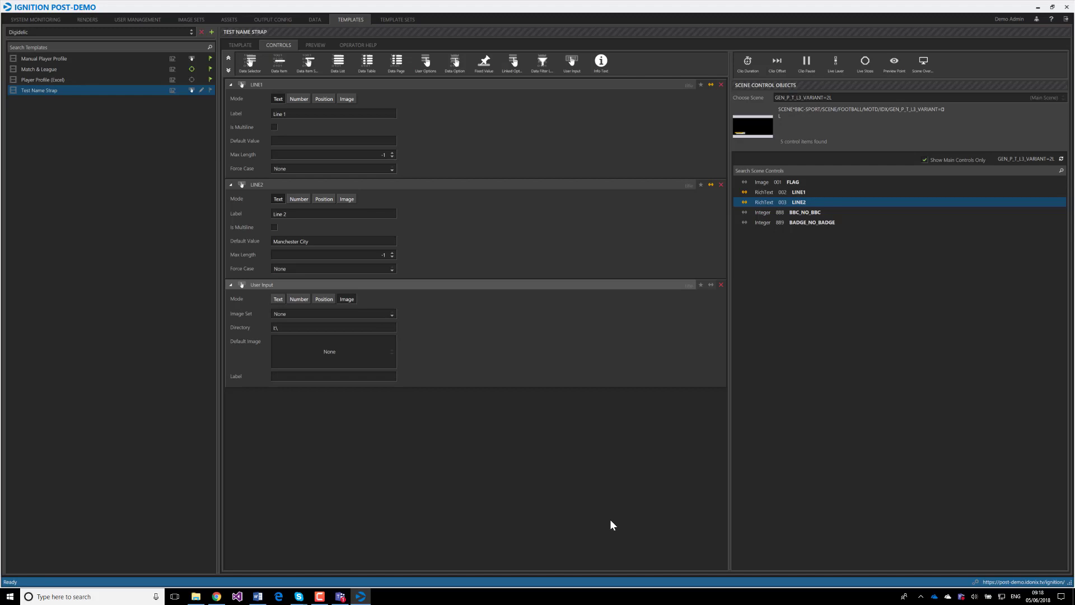
left_click(344, 314)
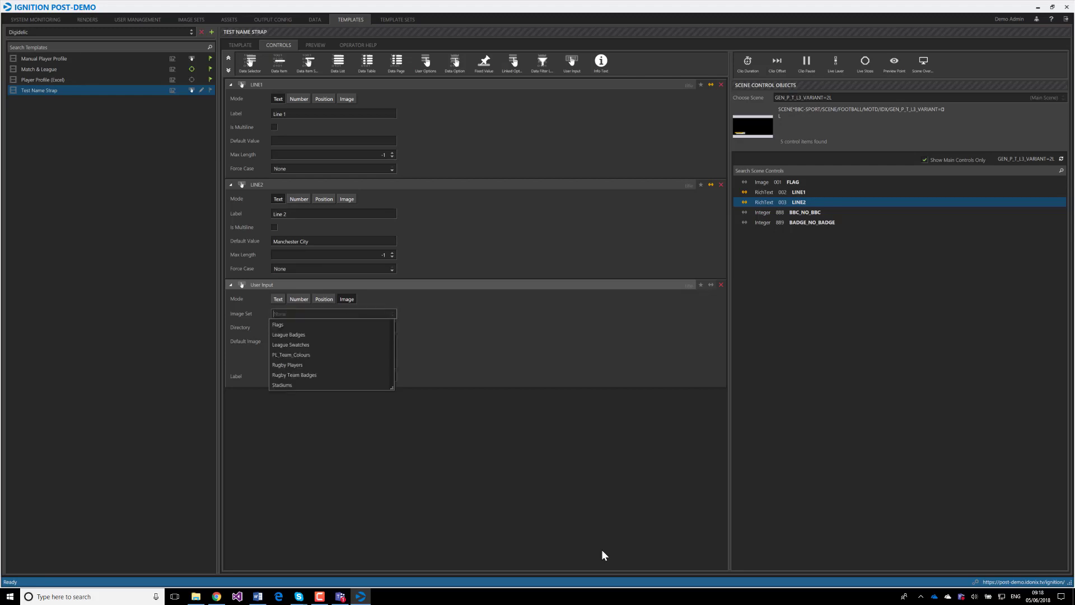
left_click(441, 306)
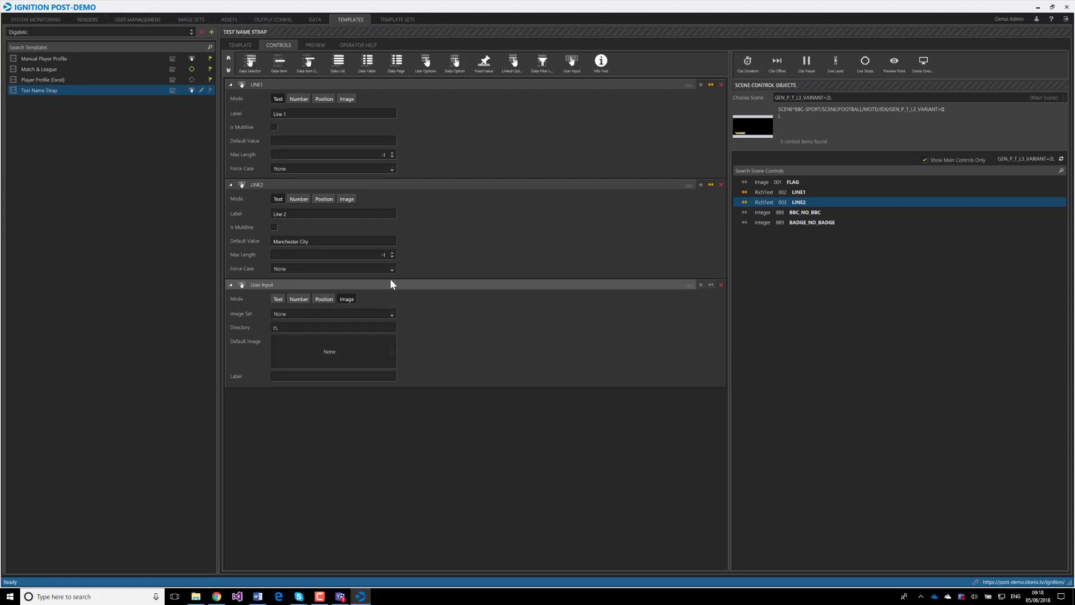
Delete all images from the Flags image set in the assets and remove the Flags set itself
left_click(232, 20)
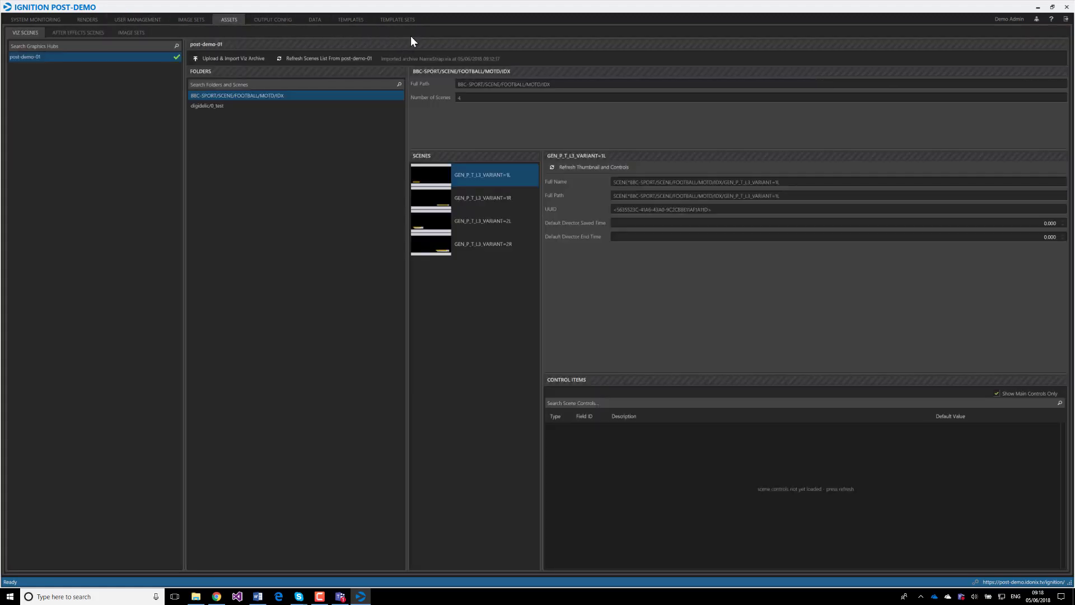
left_click(136, 32)
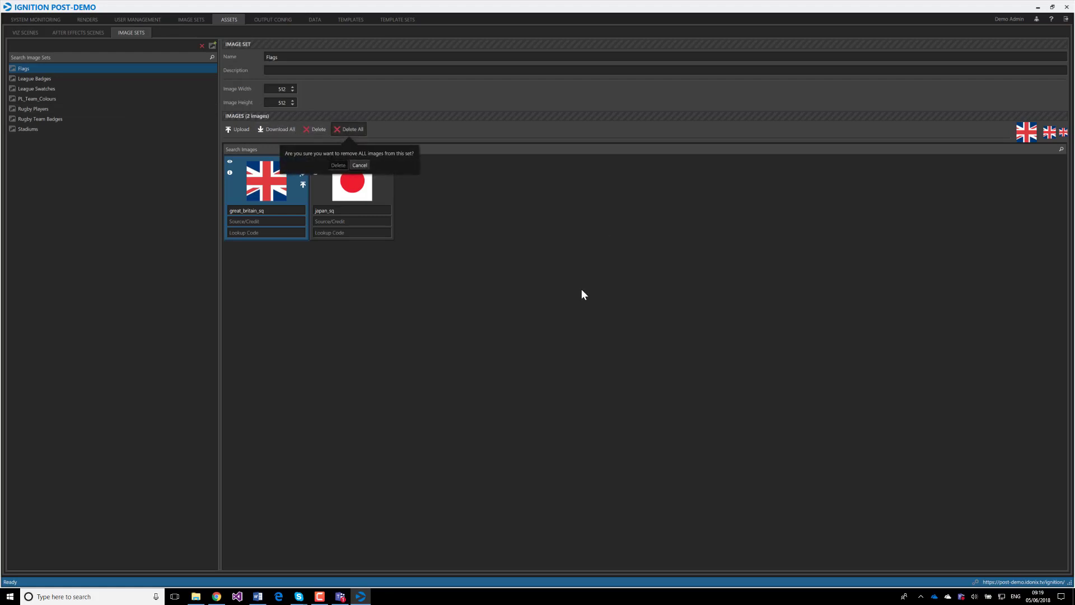
key("Return")
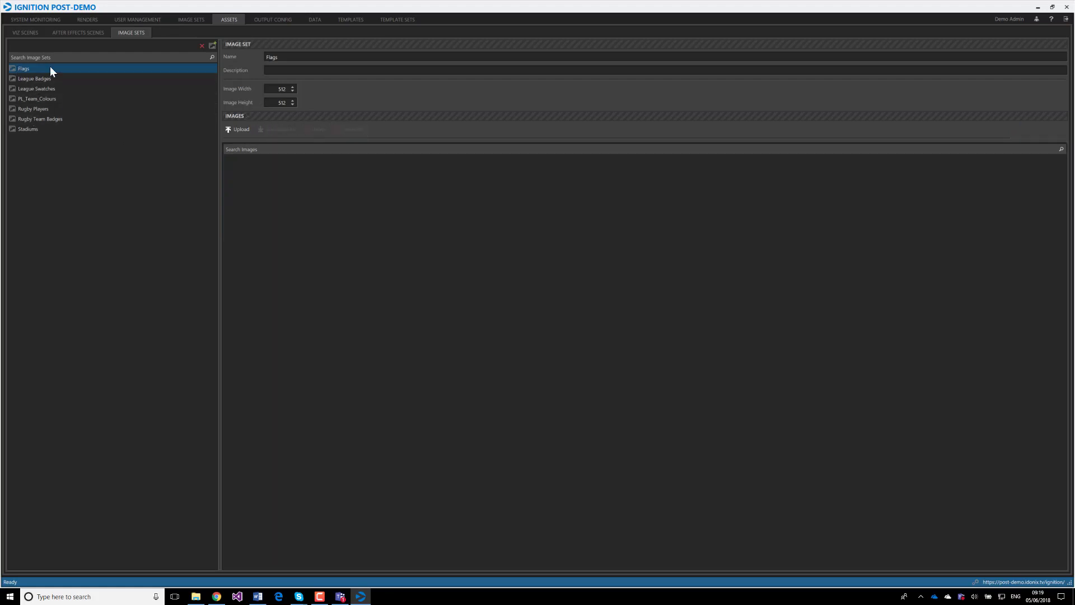
left_click(202, 46)
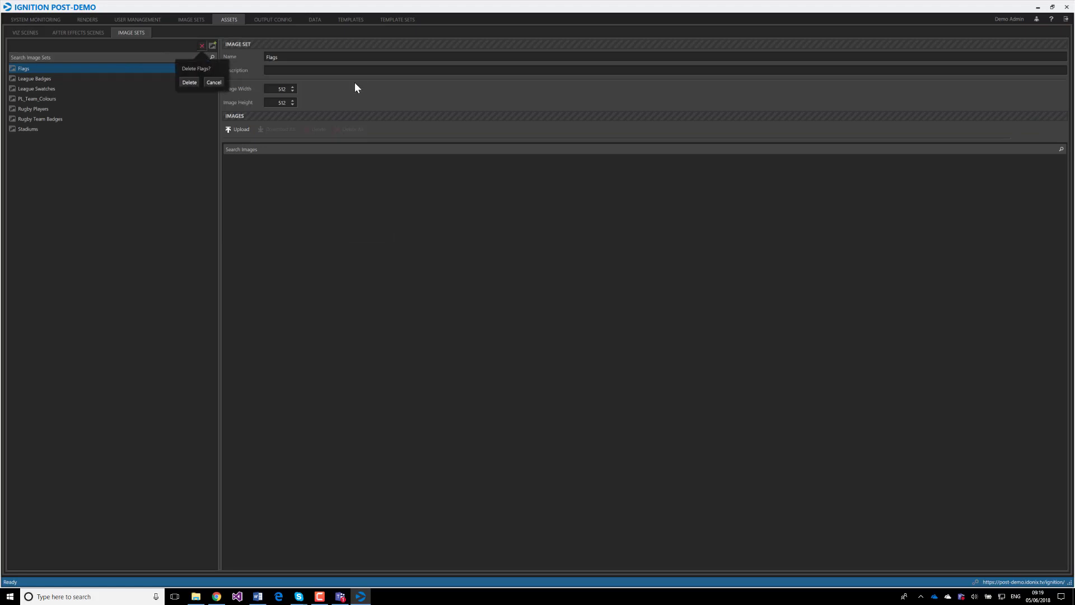
left_click(191, 83)
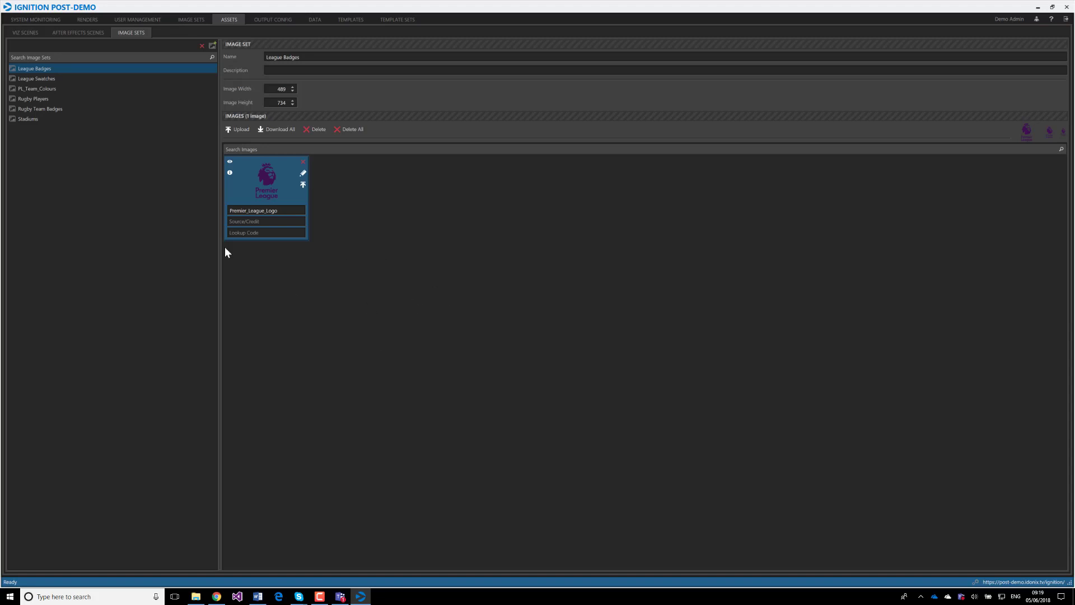
Create a new image set named "Flags" with an image width and height of 512
left_click(212, 45)
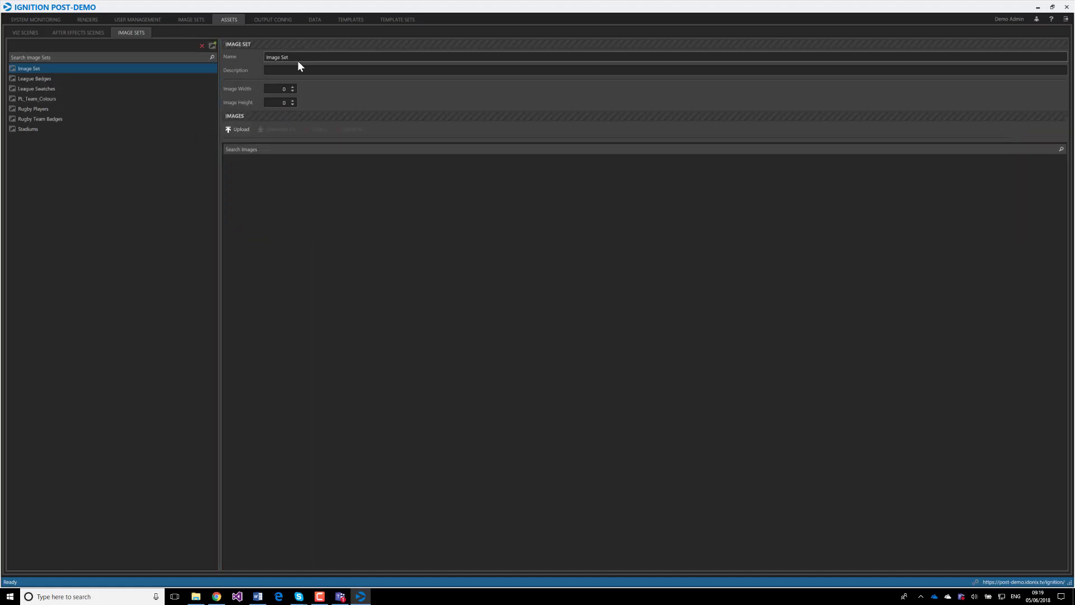
left_click_drag(298, 58, 210, 69)
type("Flags")
left_click(278, 88)
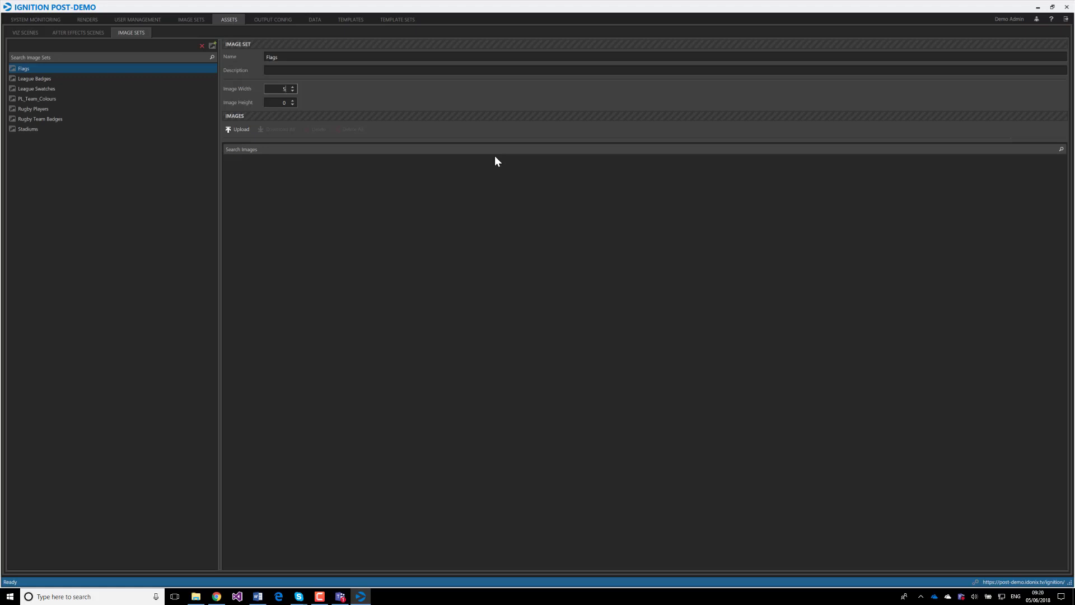
type("2")
key("Tab")
type("512")
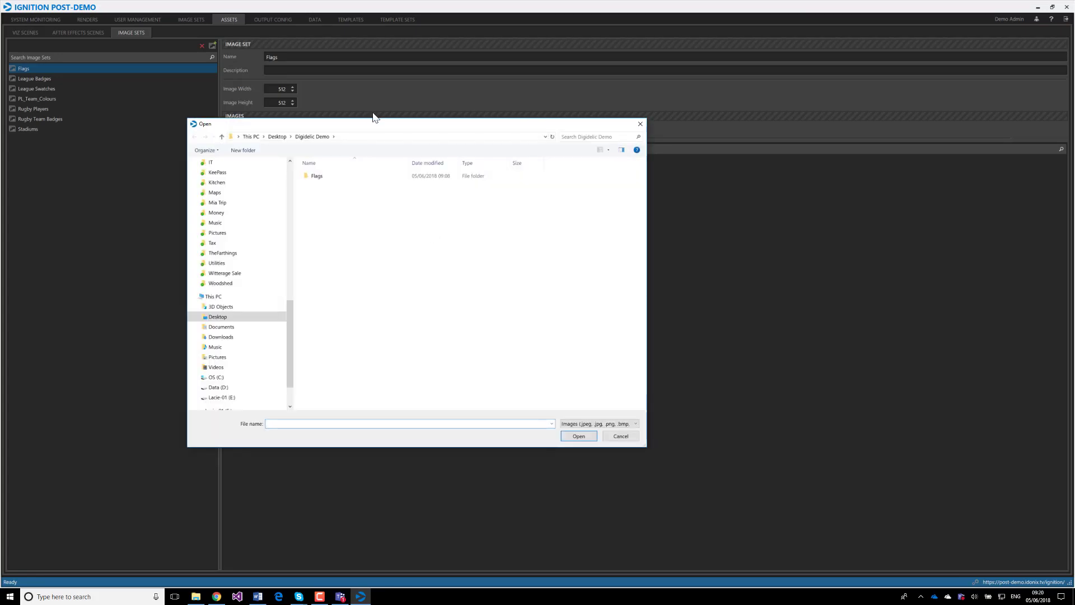
Upload chad_sq.tiff, cuba_sq.tiff and denmark_sq.tiff from the Digidelic Demo Flags folder to the Flags image set
left_click_drag(370, 124, 503, 154)
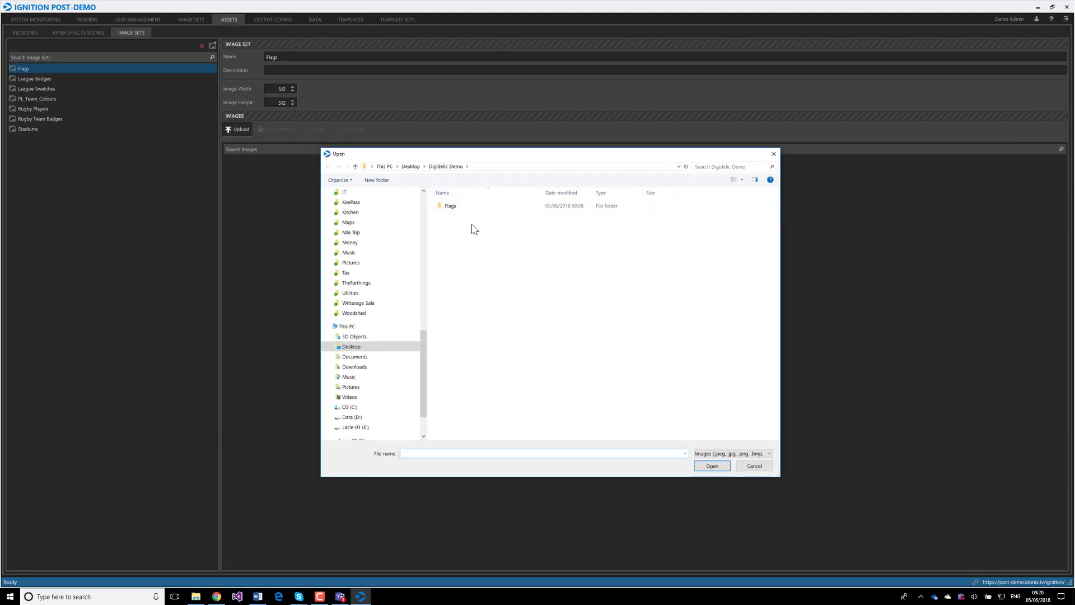
double_click(463, 209)
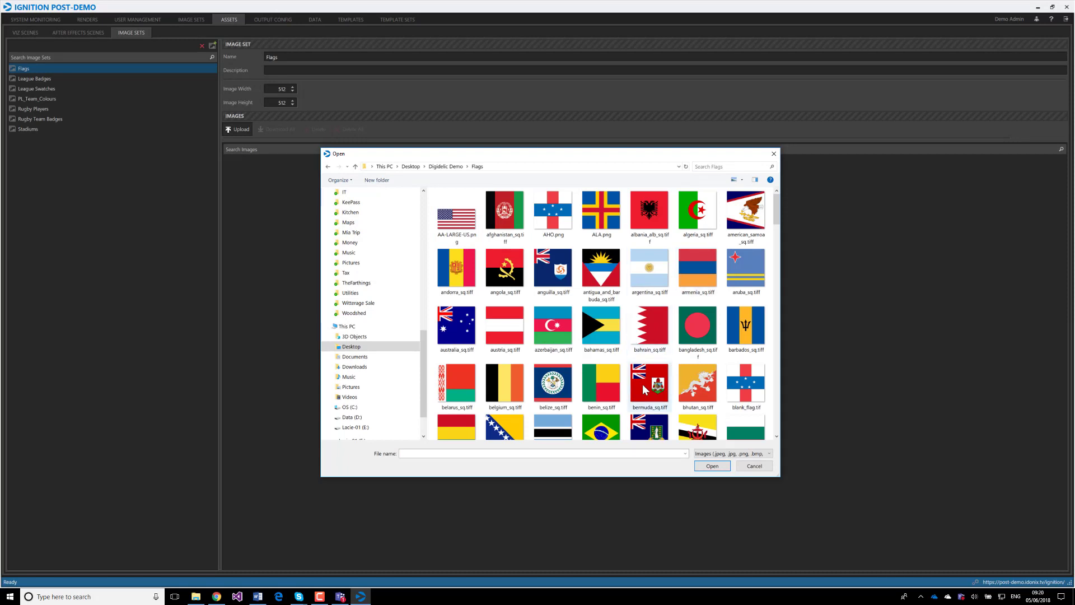
scroll(643, 384, "down", 5)
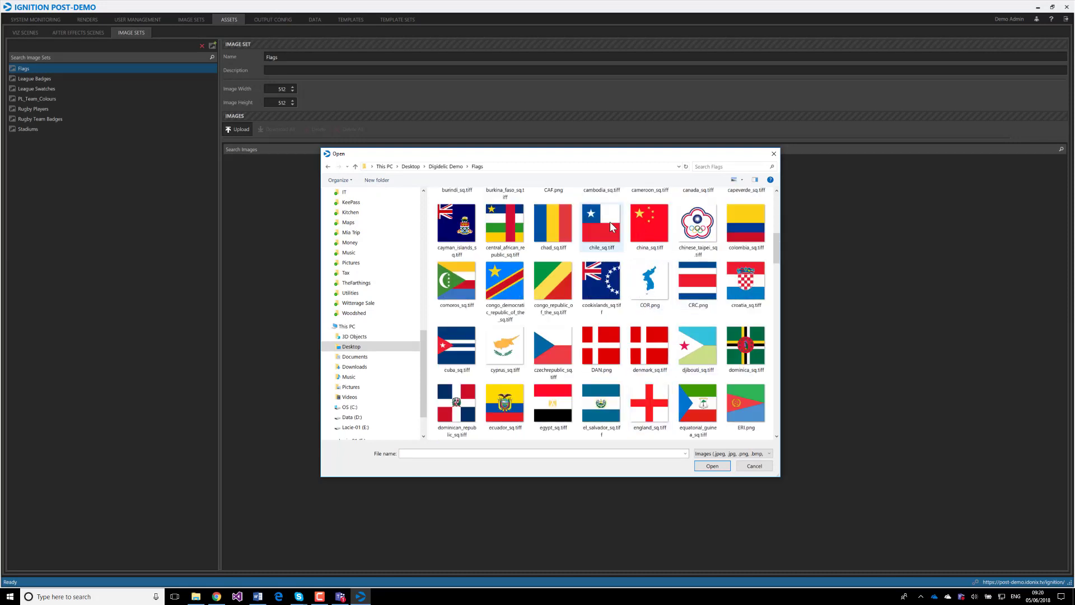
left_click(552, 229)
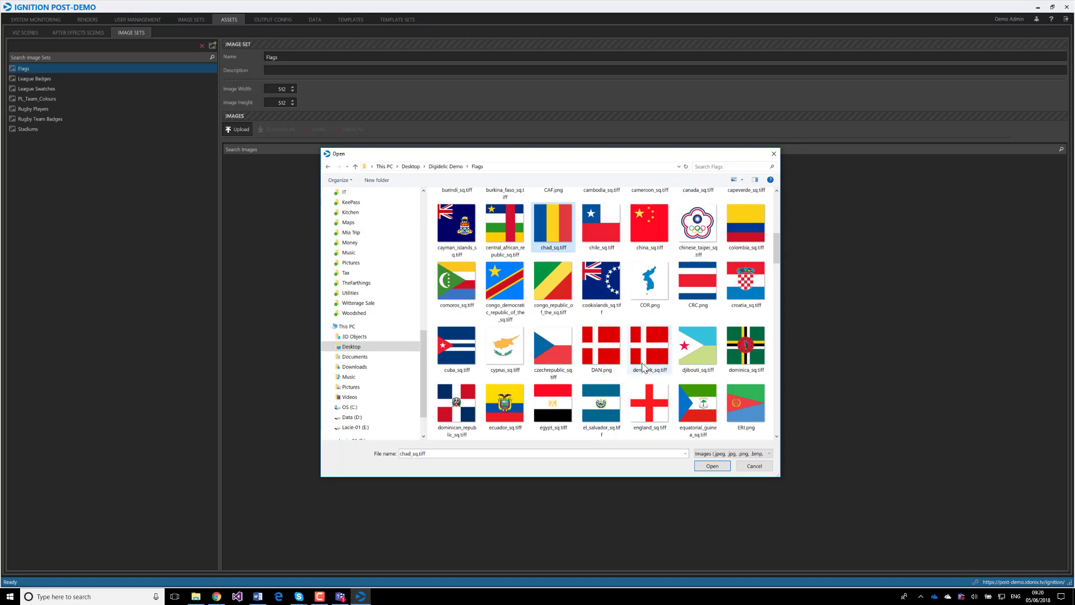
left_click(648, 358, "ctrl")
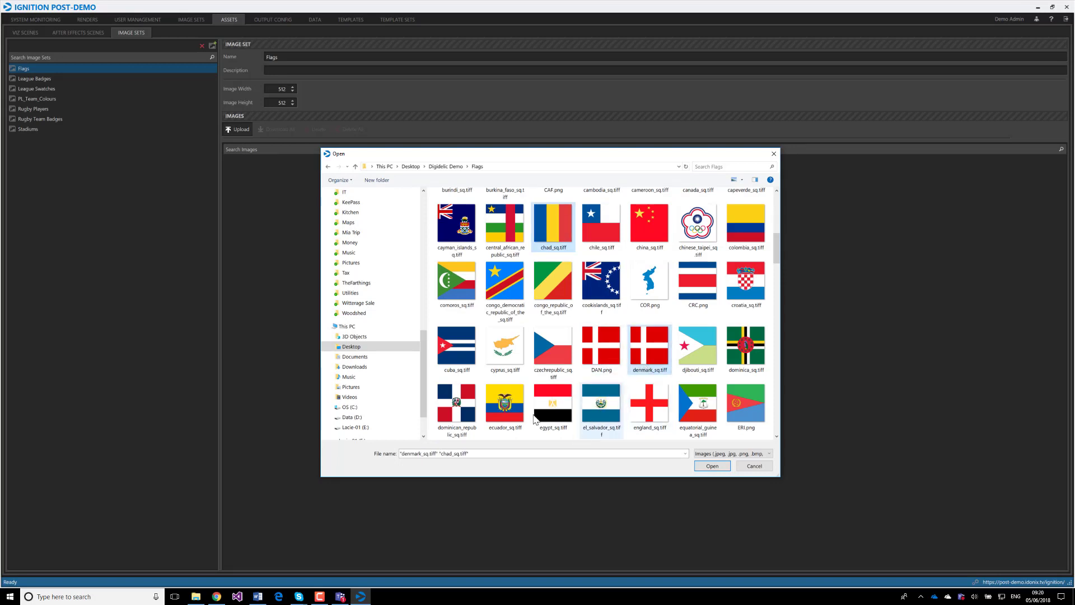
left_click(456, 344, "ctrl")
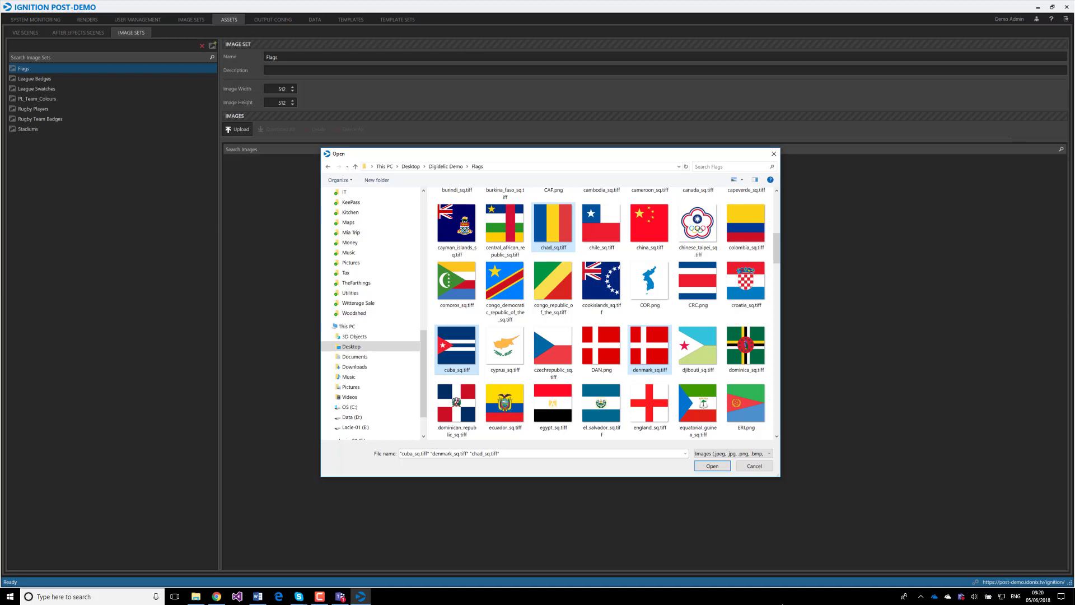
left_click(713, 466)
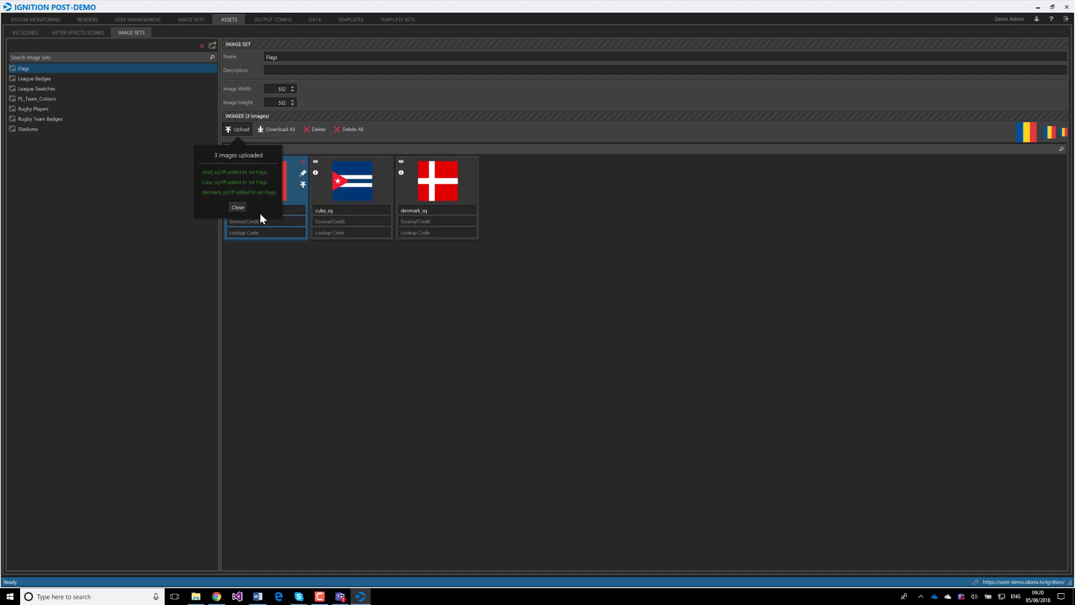
left_click(239, 208)
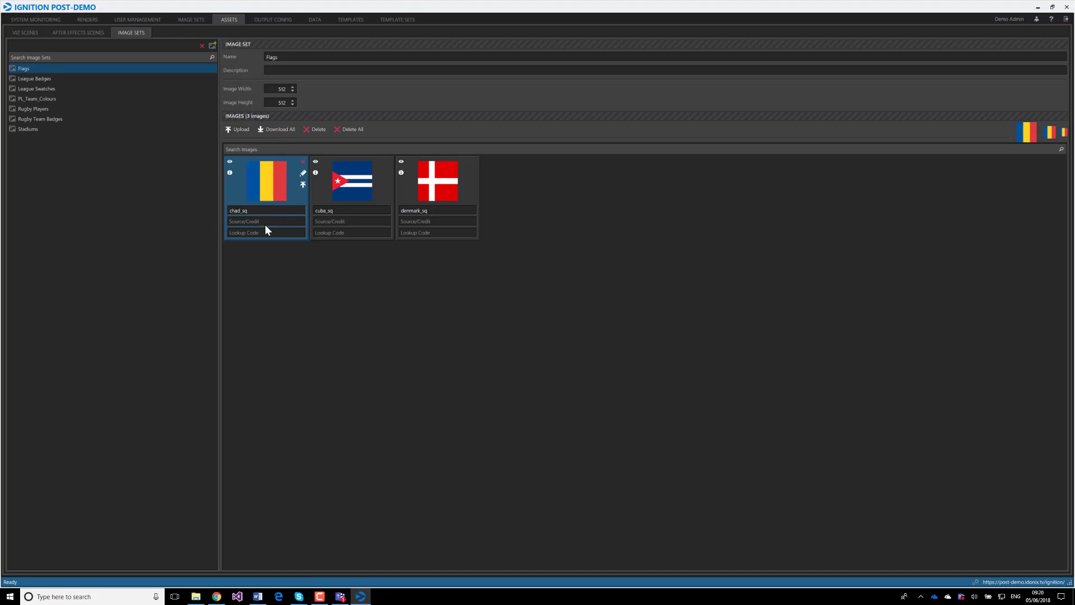
Preview the Chad flag, set the Flags image set's width and height to 1,024, and check the images for size warnings
left_click(230, 161)
mouse_move(315, 163)
double_click(282, 89)
type("10")
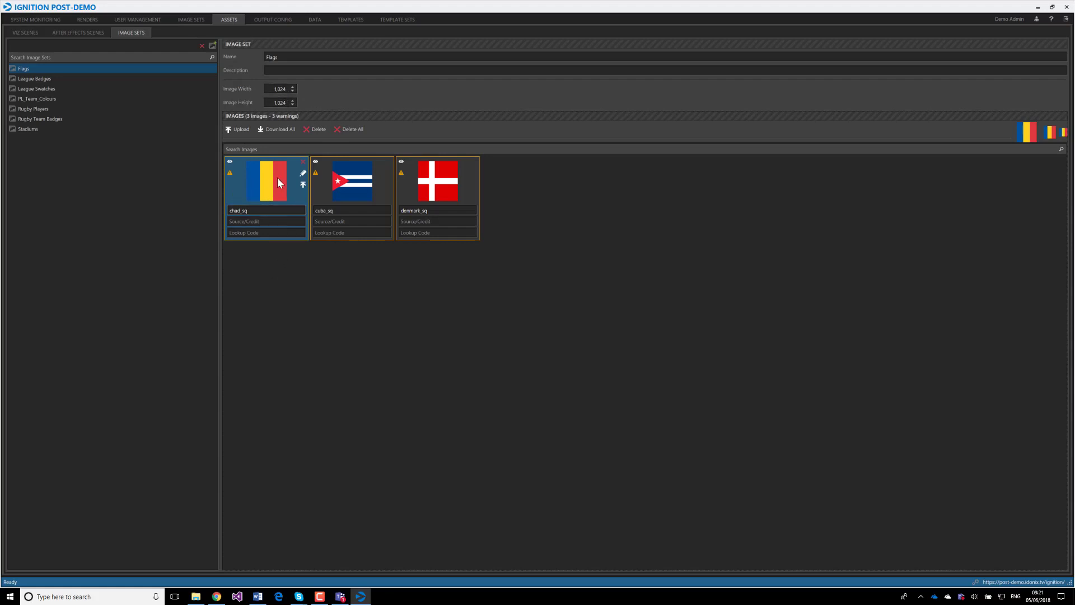
mouse_move(314, 173)
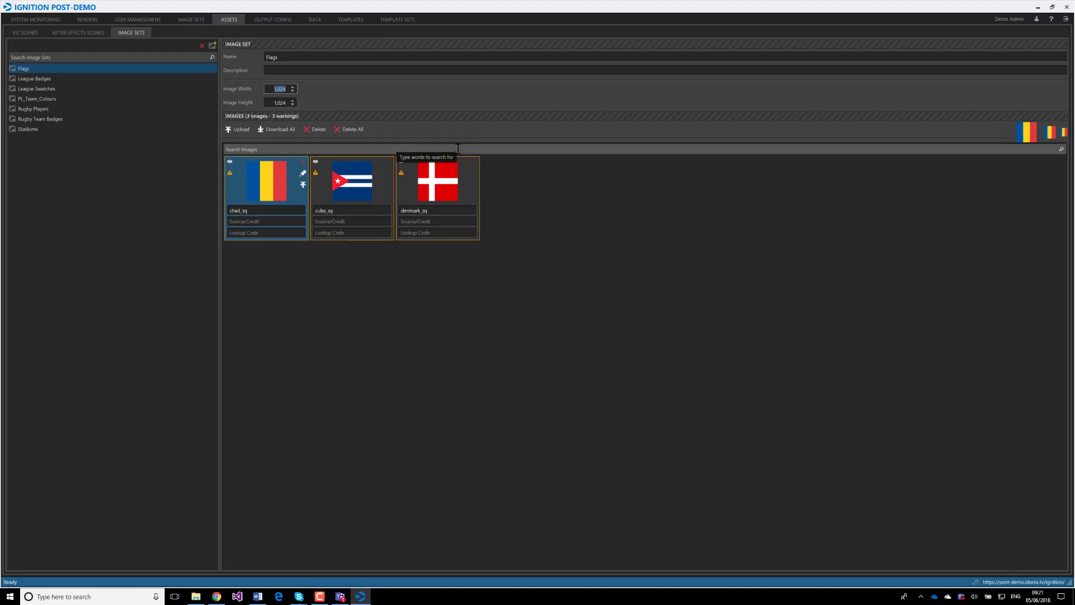
Set the Flags image set's width and height back to 512
type("512")
key("Tab")
type("512")
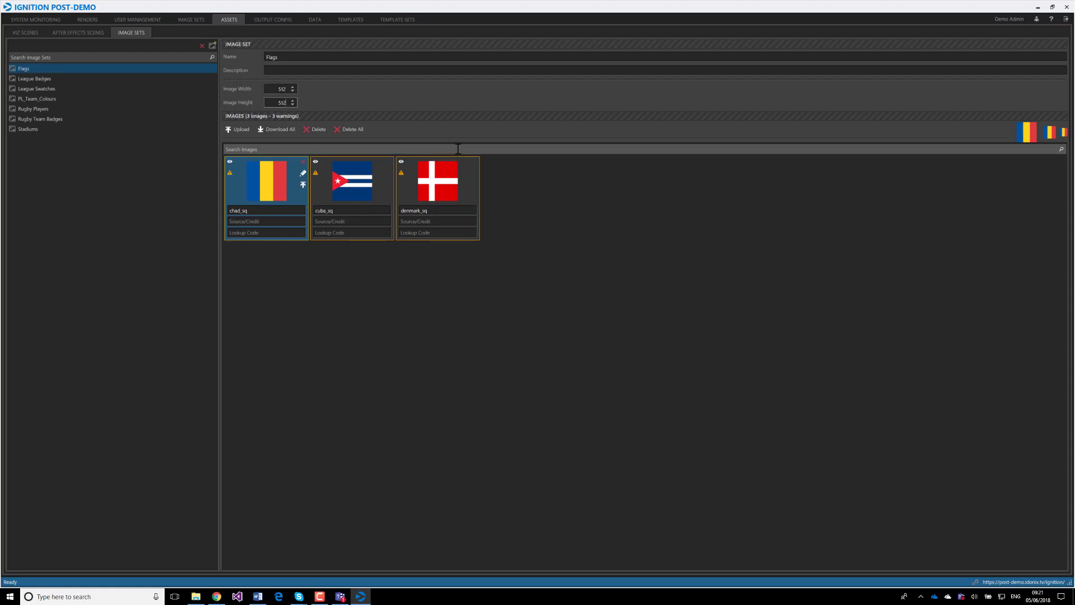
key("Tab")
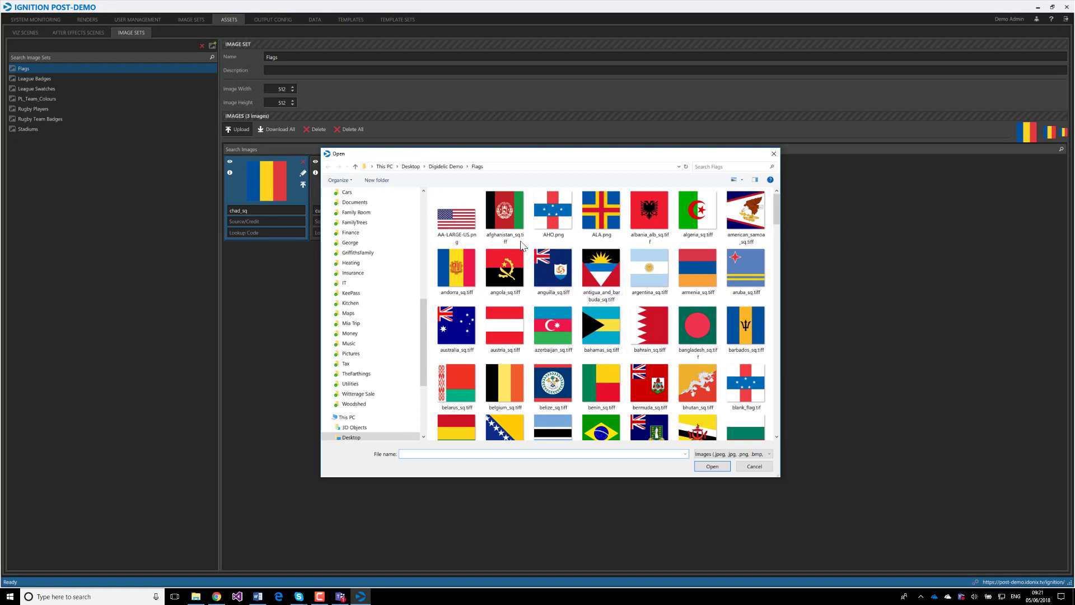
Upload AA-LARGE-US.png to the Flags image set, check its size warning, and delete that image again
left_click_drag(535, 157, 598, 166)
left_click(529, 245)
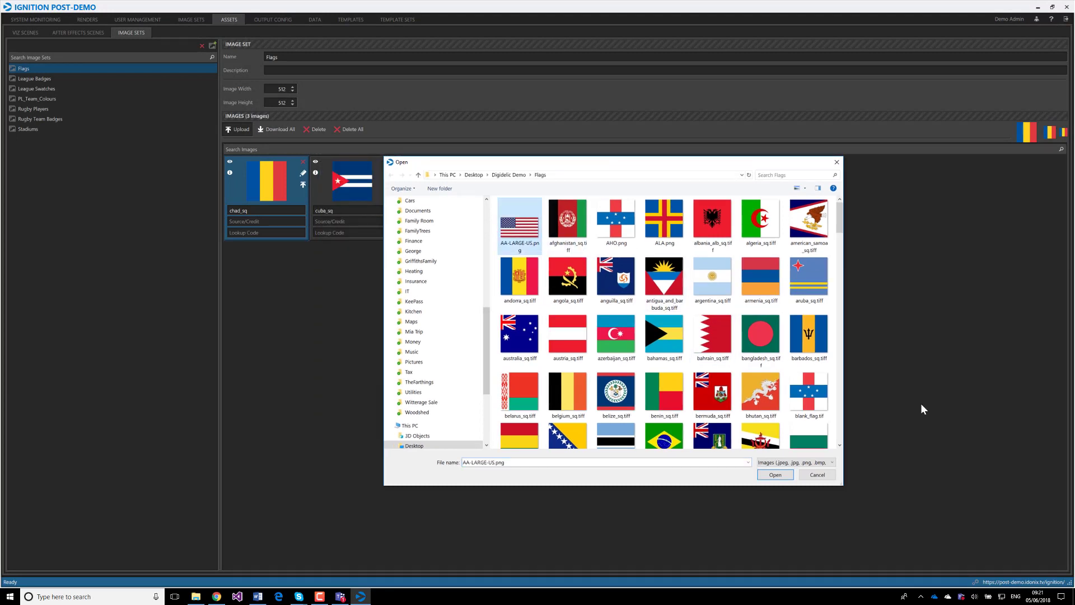
left_click(775, 474)
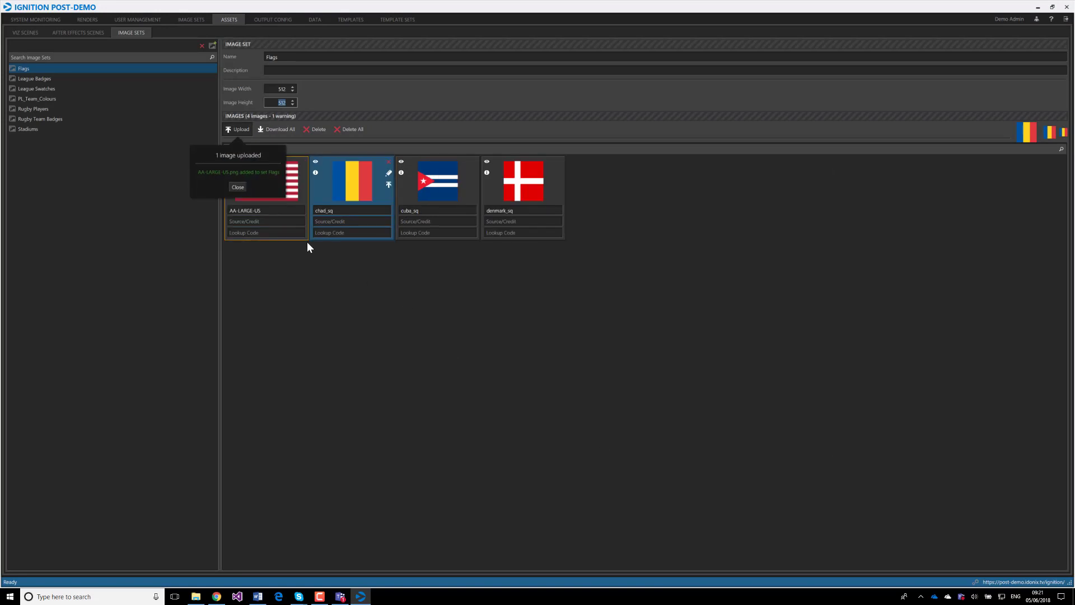
left_click(238, 187)
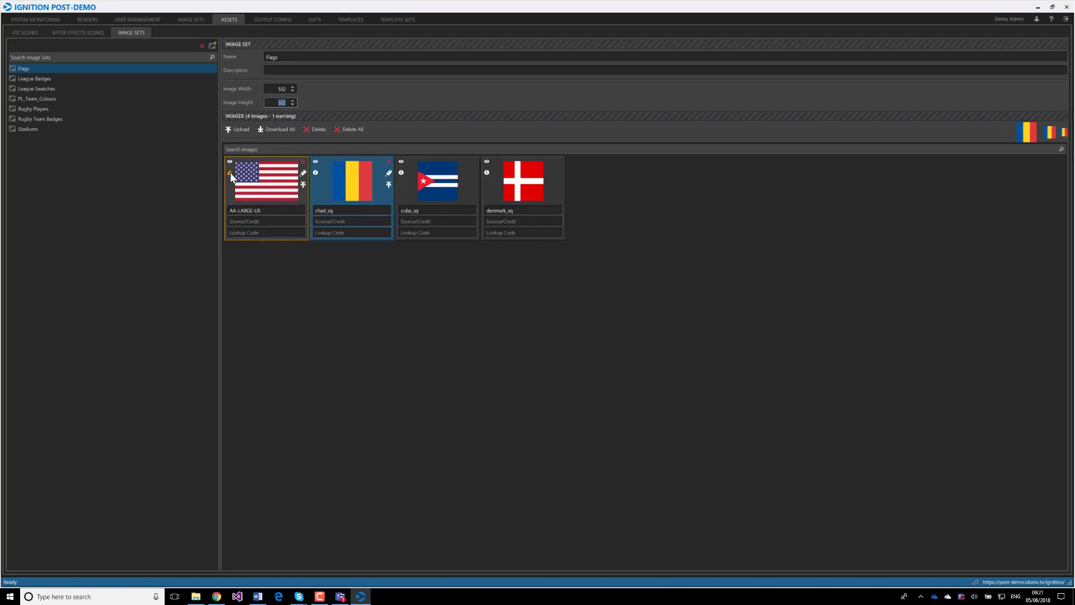
mouse_move(230, 172)
left_click(303, 162)
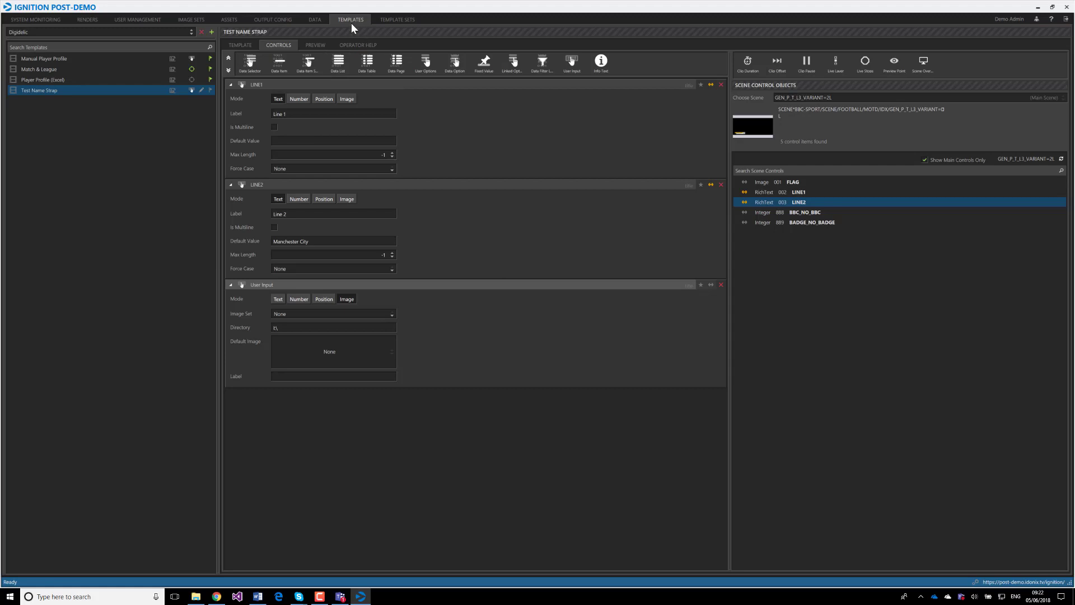
Configure the image user input with image set Flags, default image chad_sq and label Flag
left_click(323, 313)
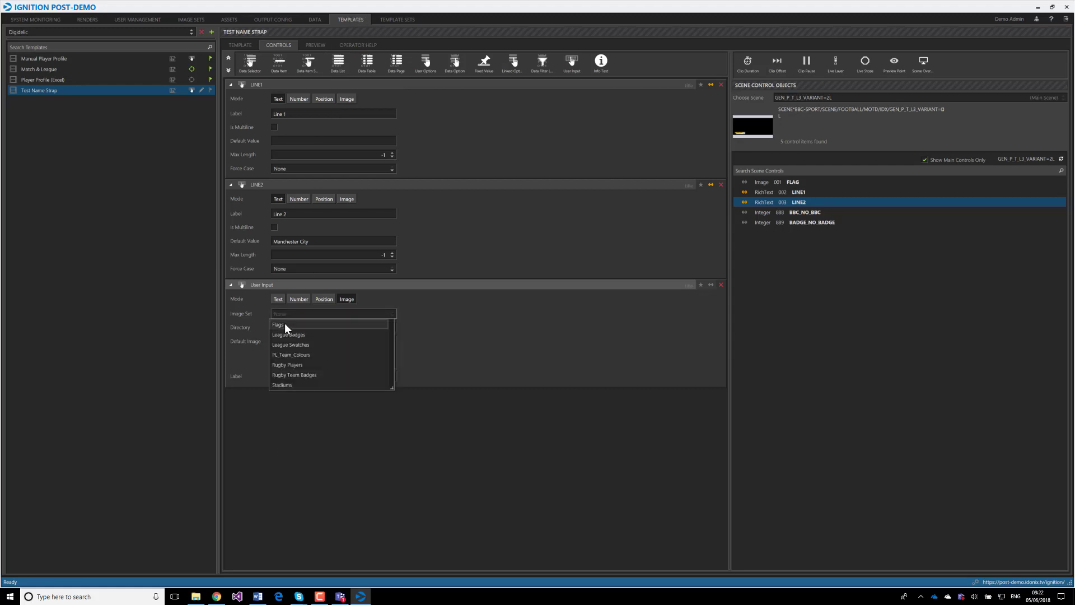
left_click(305, 324)
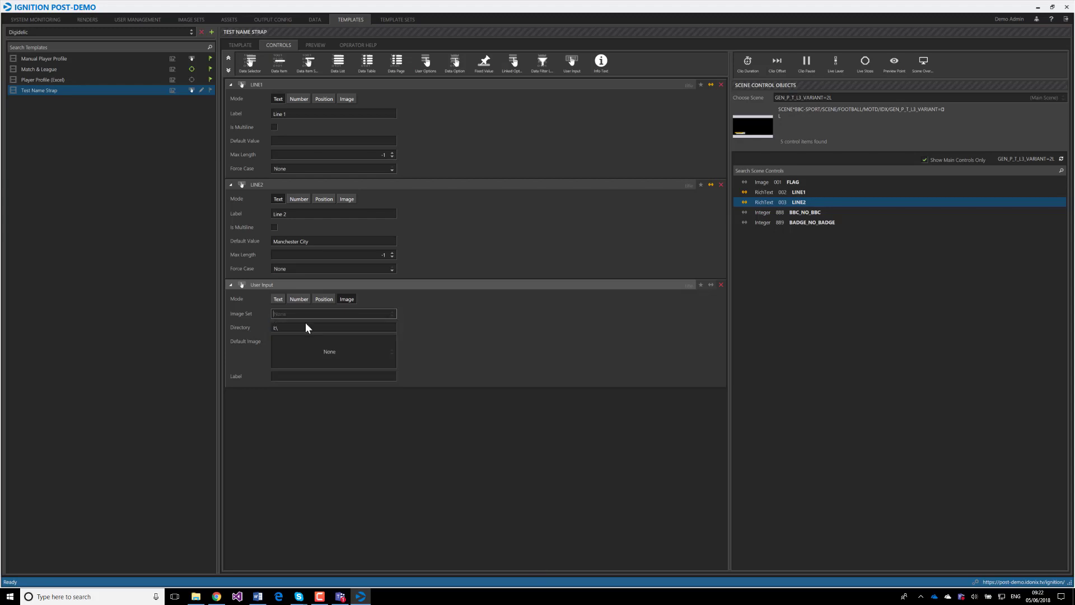
left_click(330, 352)
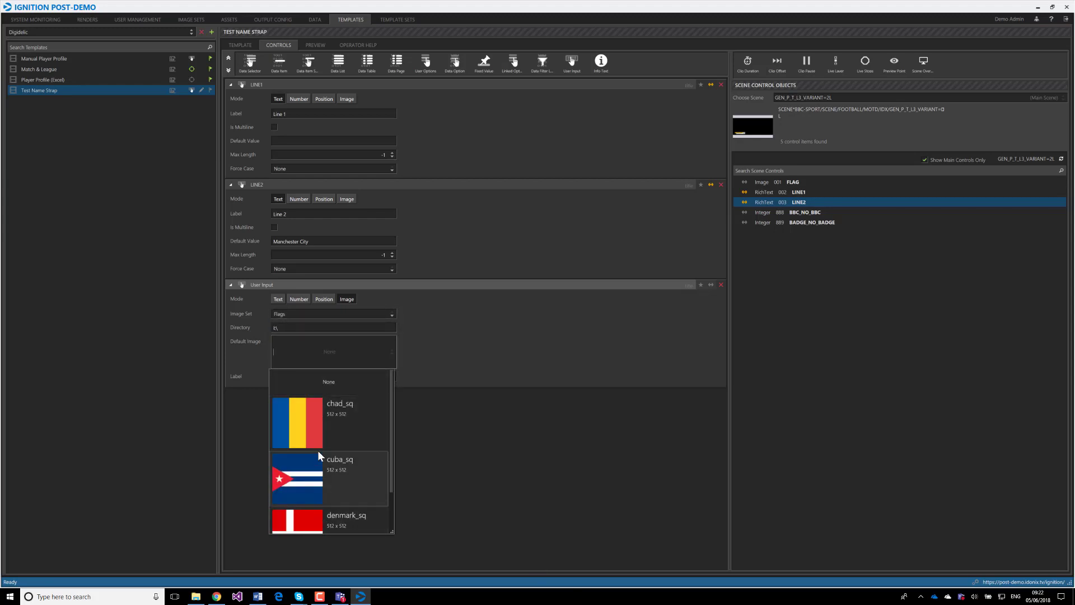
left_click(358, 358)
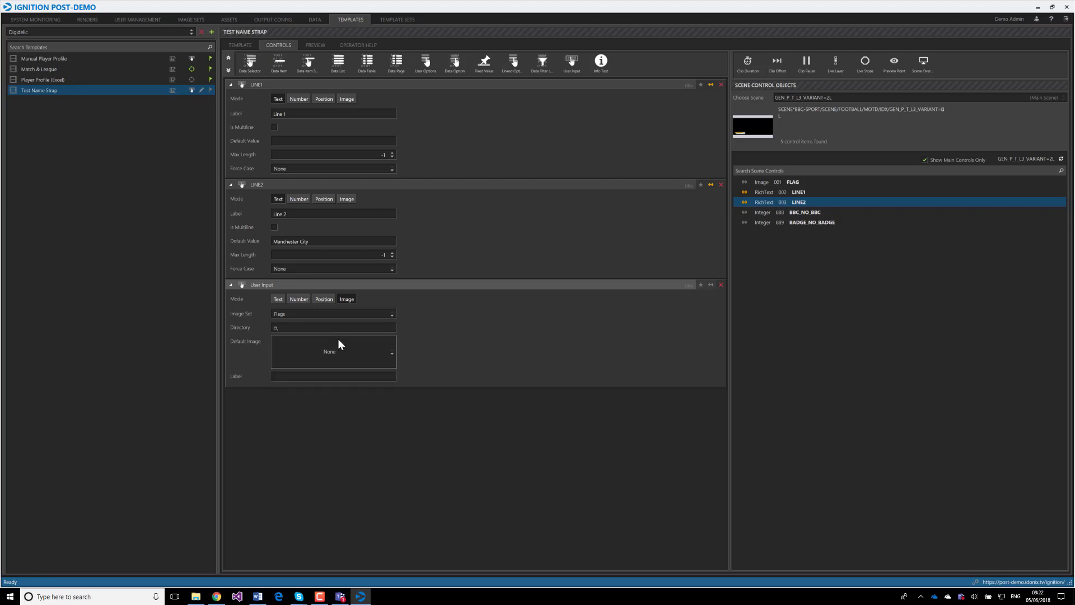
left_click(338, 343)
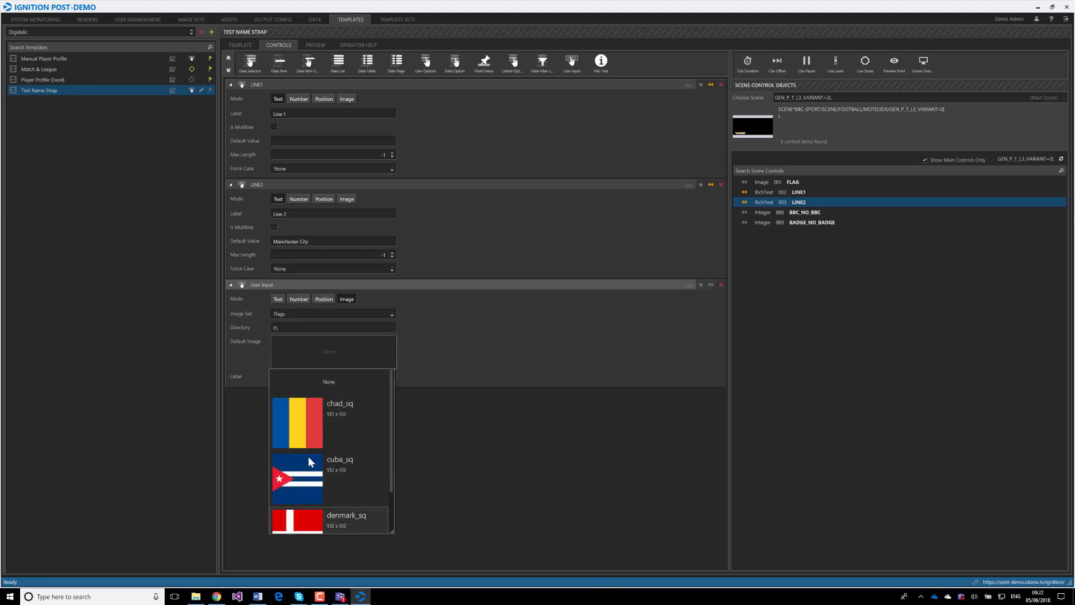
left_click(306, 427)
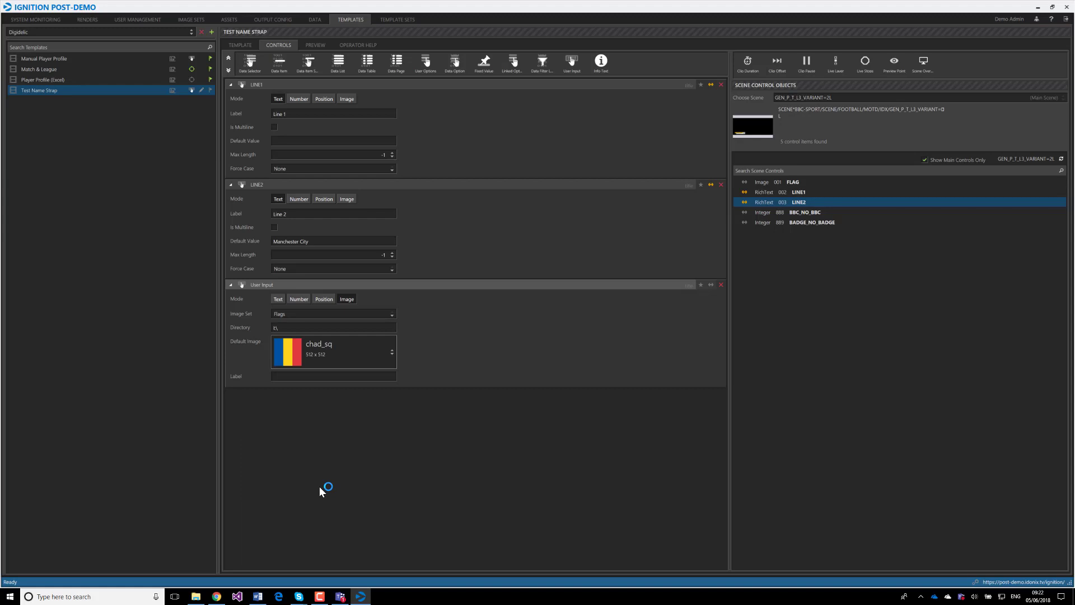
left_click(303, 377)
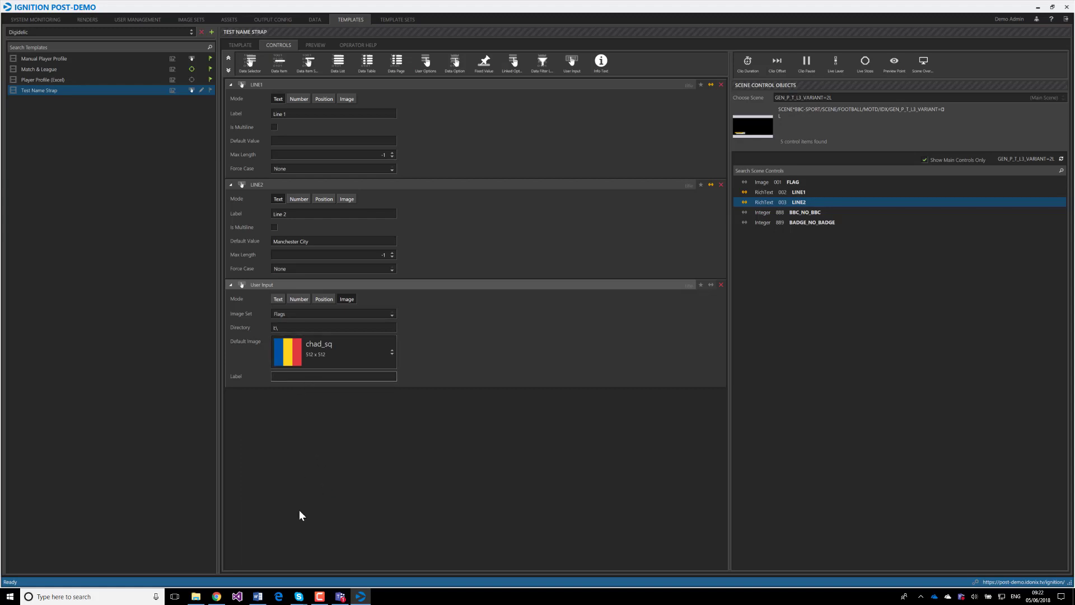
type("Flag")
Switch to Ignition Post in Chrome, reload the page, and try cuba_sq and denmark_sq as the Test Name Strap's flag
left_click(220, 598)
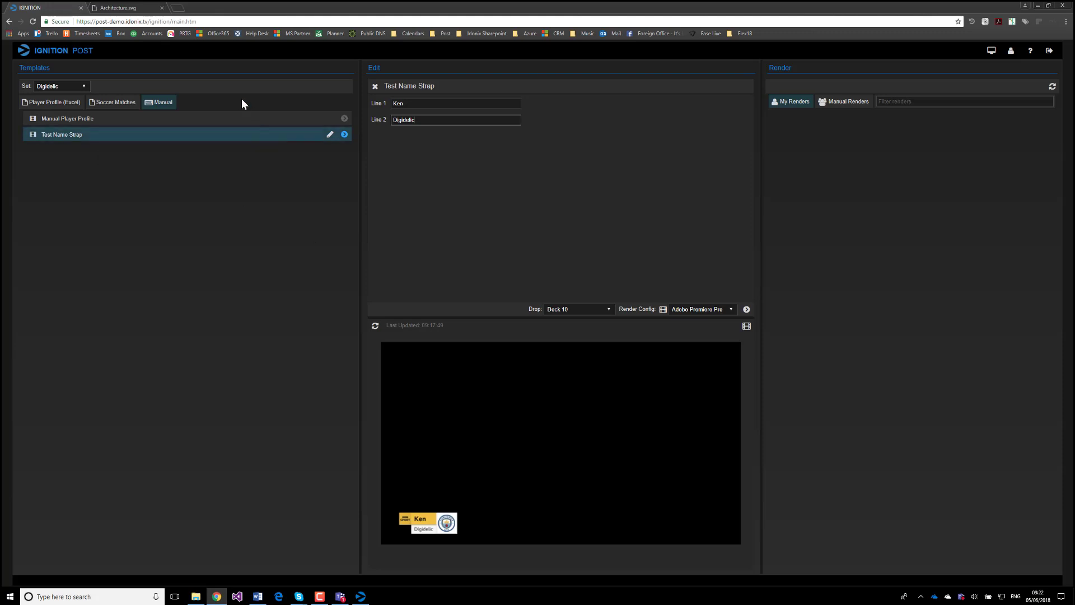
left_click(33, 21)
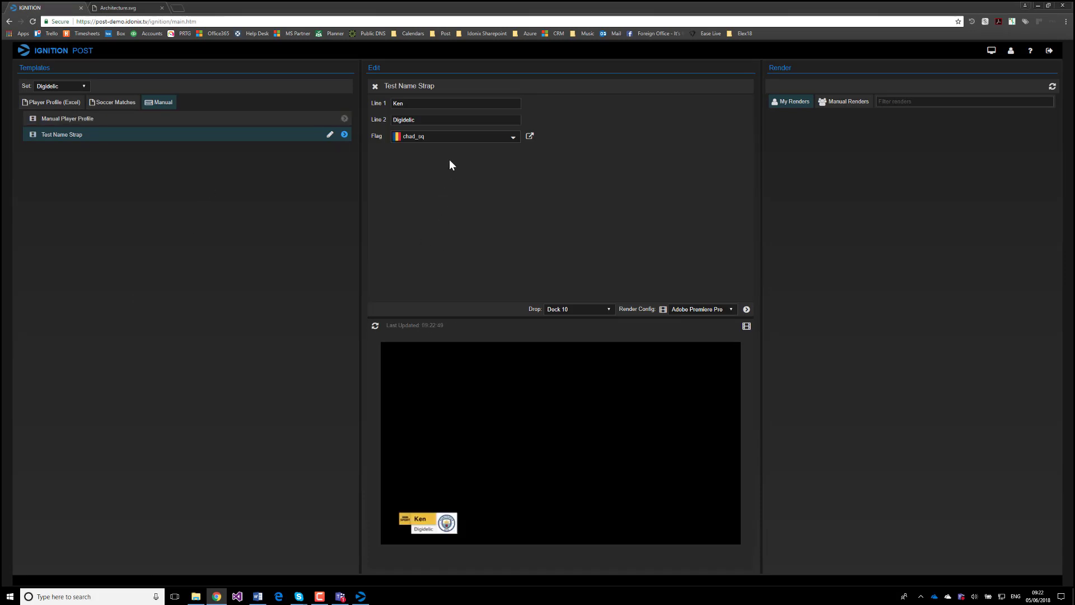
left_click(459, 135)
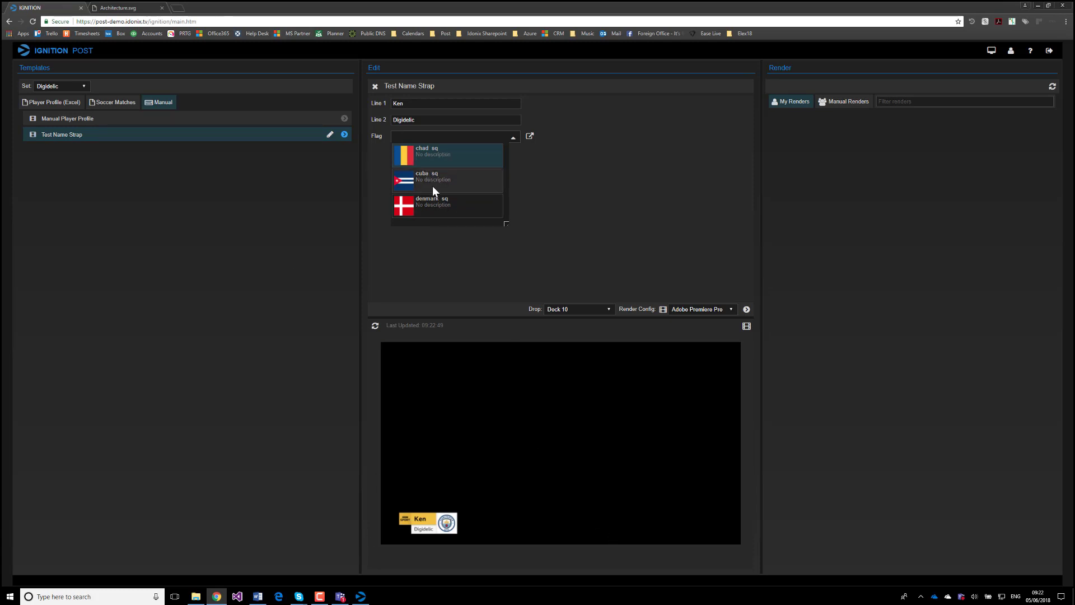
left_click(433, 187)
left_click(448, 139)
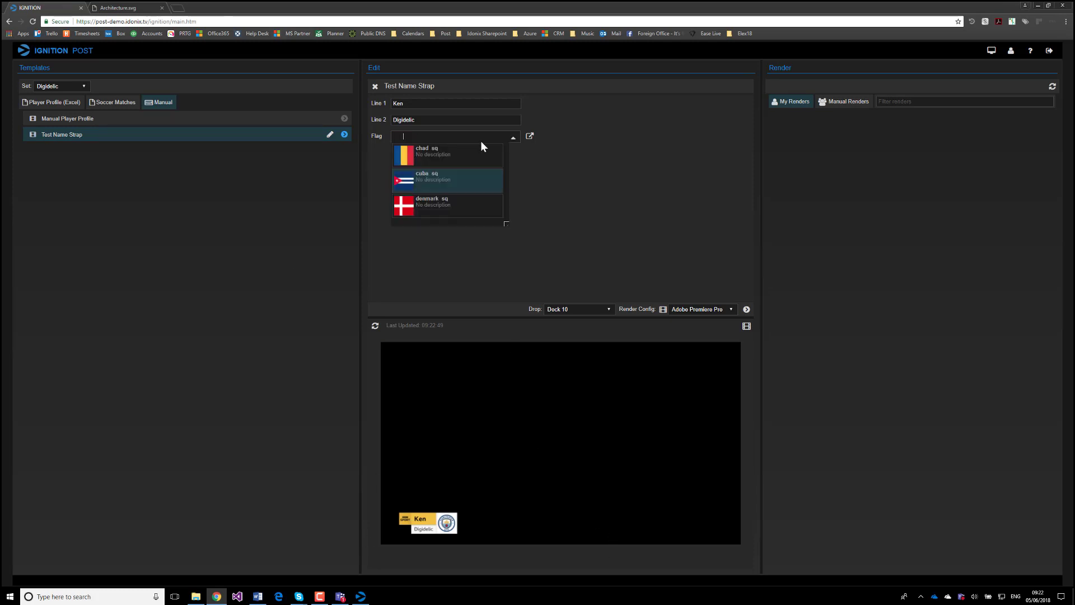
left_click(459, 202)
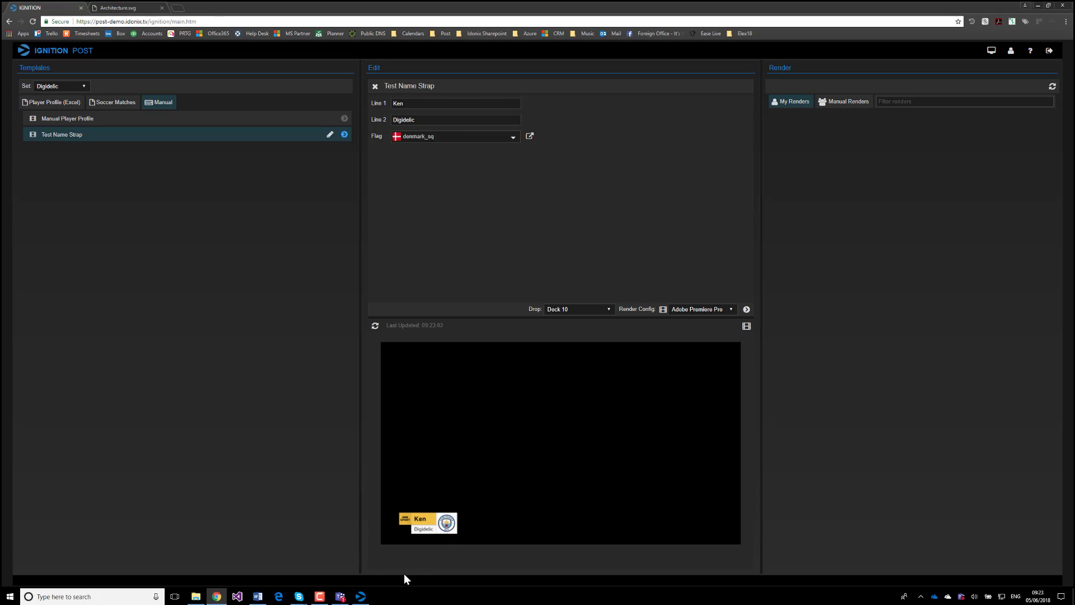
Switch back to the Ignition desktop client and link the scene's FLAG image control to the flag user input
left_click(360, 596)
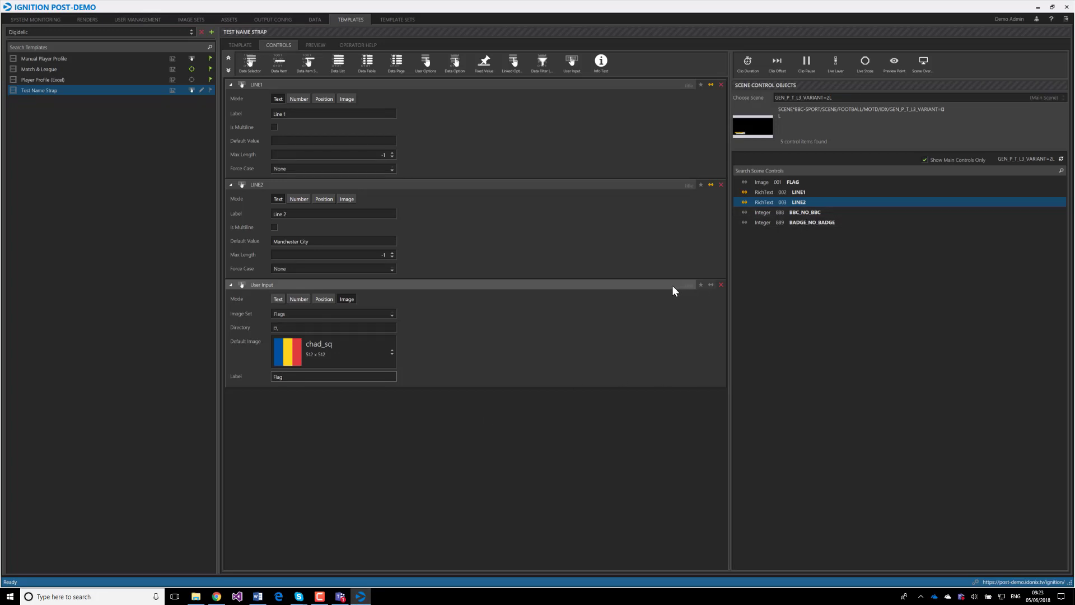
left_click(768, 182)
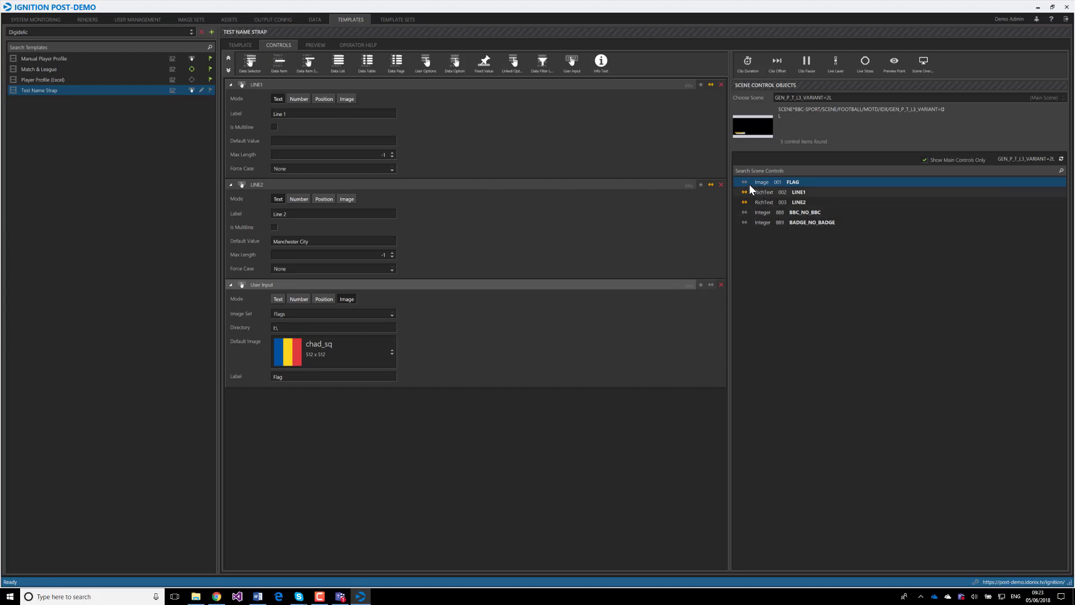
left_click_drag(769, 182, 710, 288)
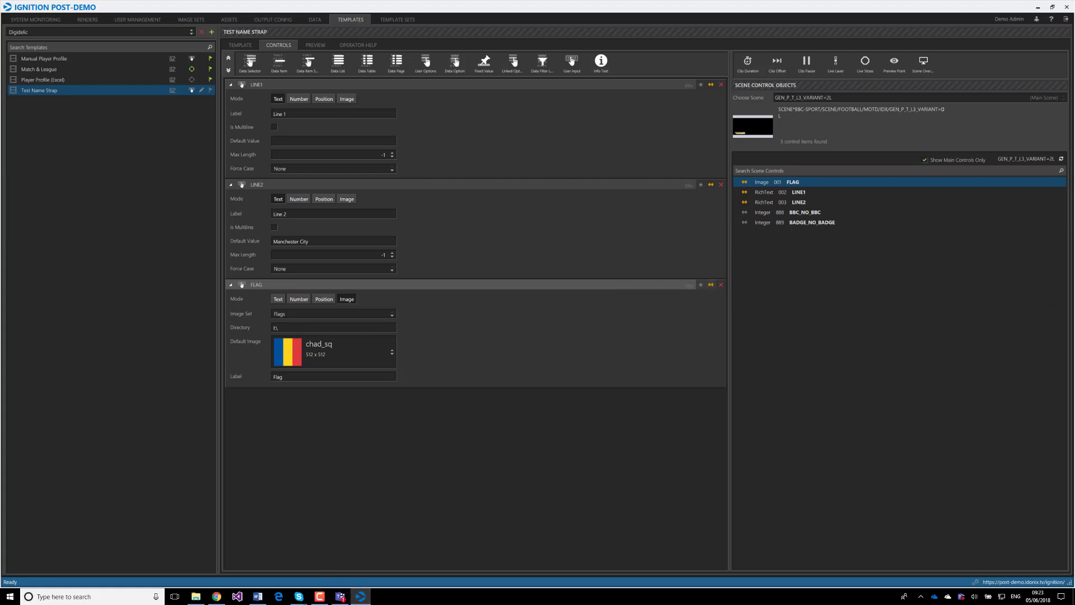
Reload Ignition Post in Chrome and choose chad_sq as the Test Name Strap's flag to test the linked preview
left_click(217, 597)
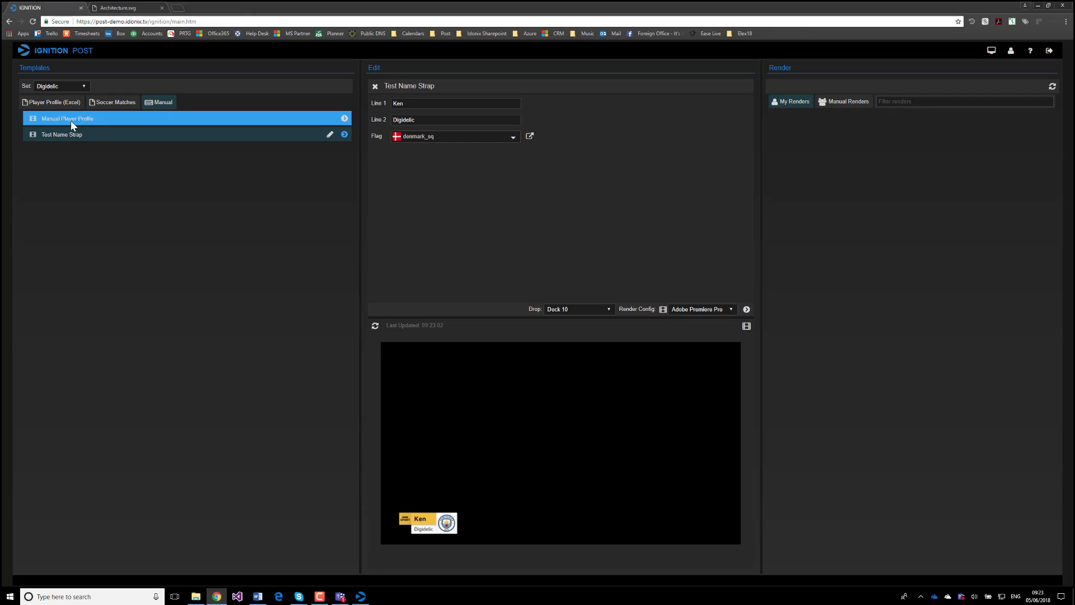
left_click(32, 22)
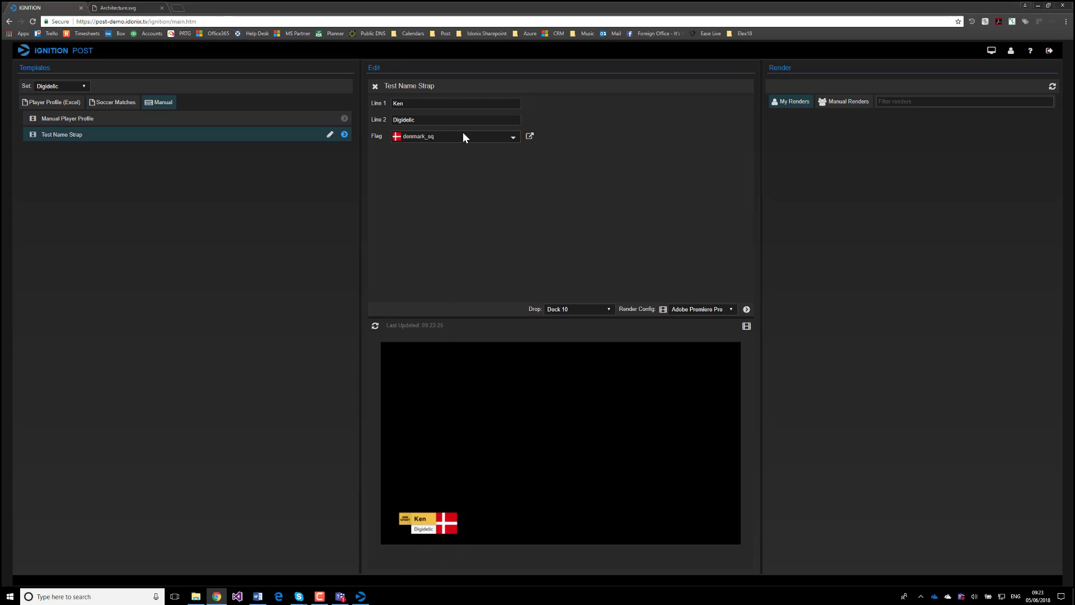
left_click(485, 134)
left_click(477, 156)
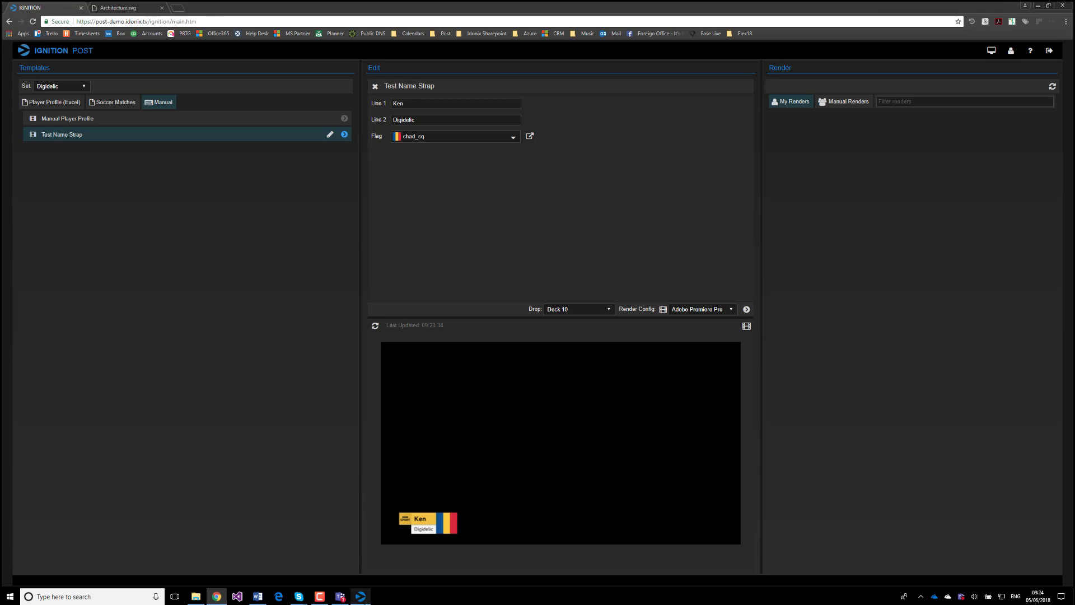
Switch to the Ignition desktop client and publish the Test Name Strap template
left_click(362, 599)
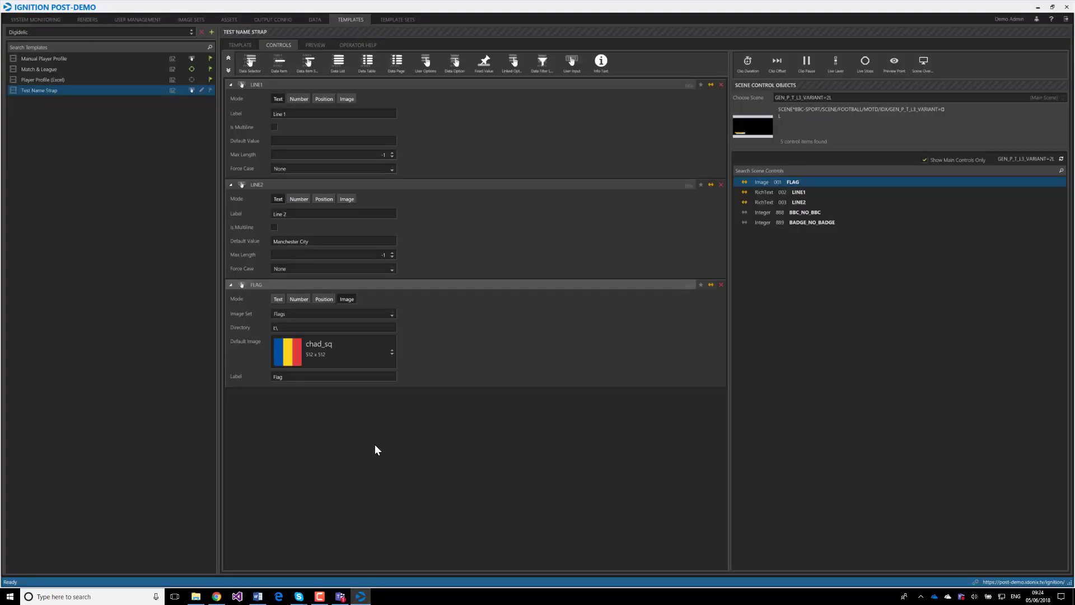
left_click(241, 46)
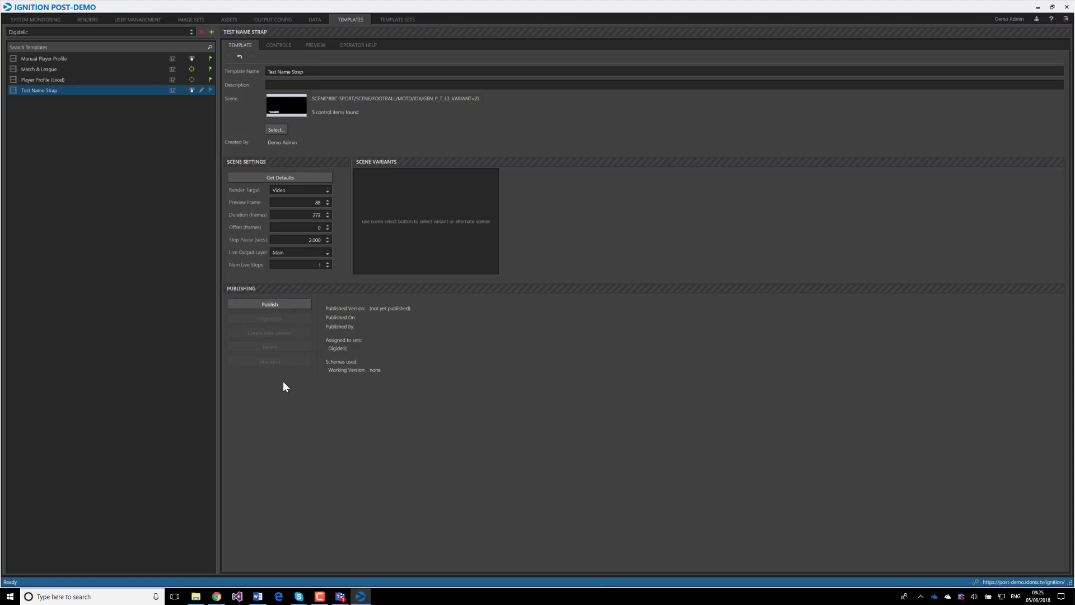
left_click(292, 304)
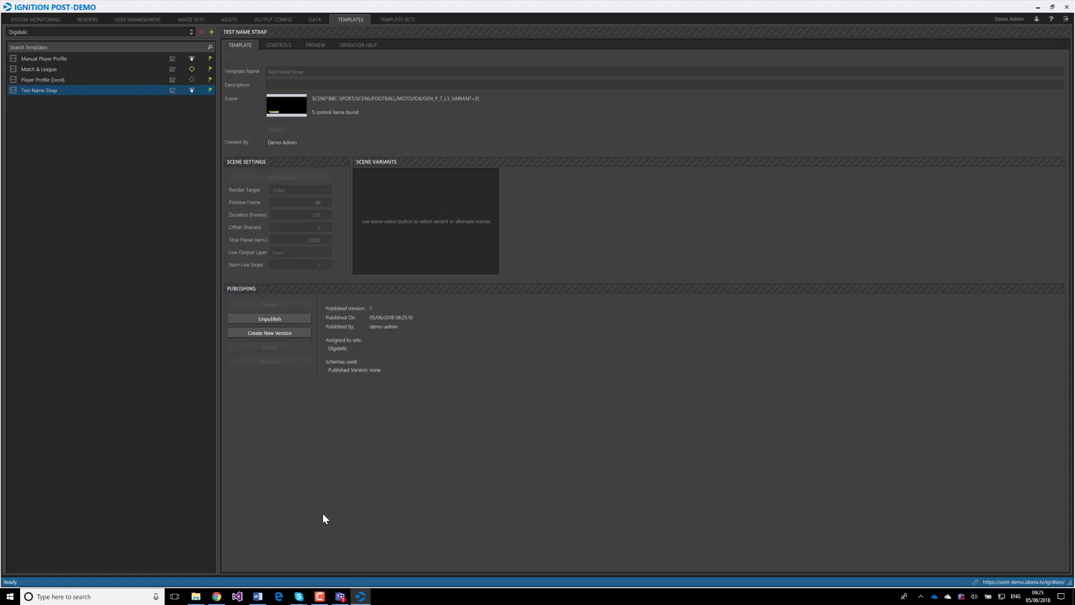
Reload Ignition Post in Chrome and open the published Test Name Strap template to check its preview
left_click(216, 596)
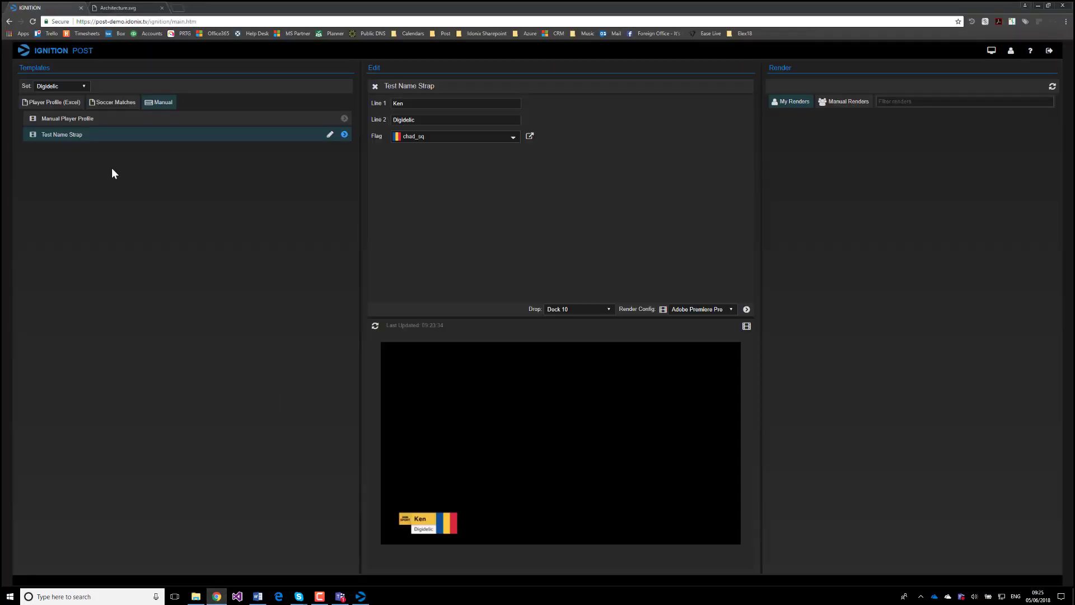
left_click(34, 22)
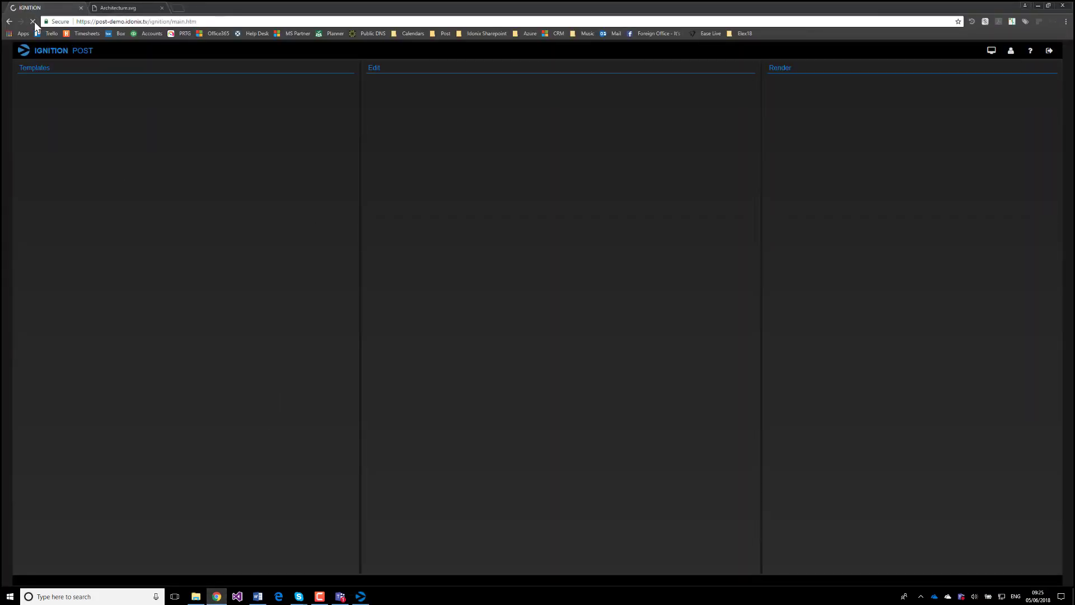
left_click(137, 139)
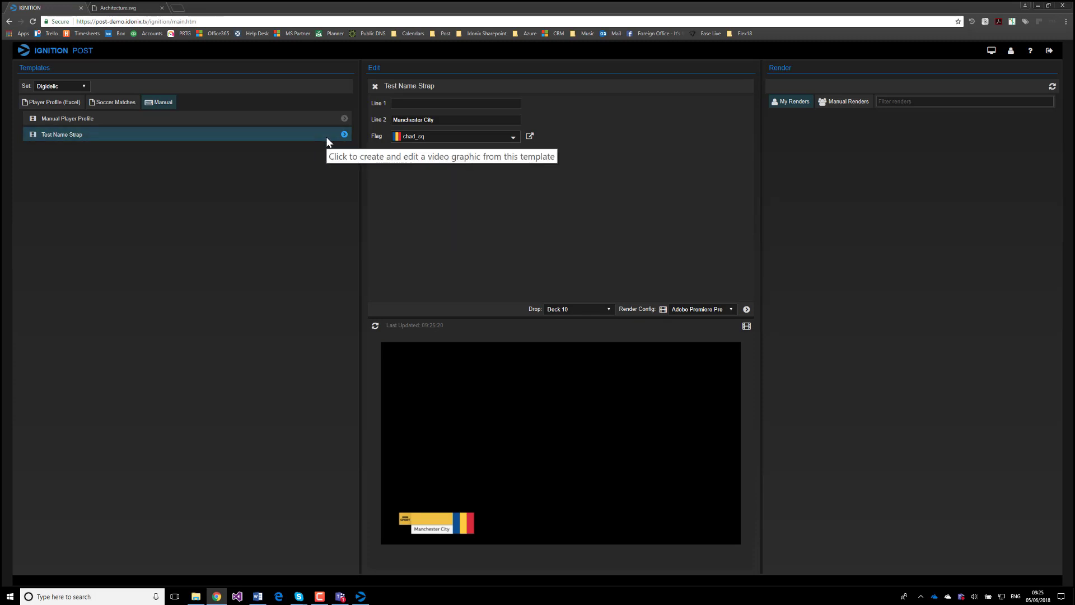
In the Ignition desktop client, create a new version of Test Name Strap and relabel its LINE1 input as Line A
left_click(361, 597)
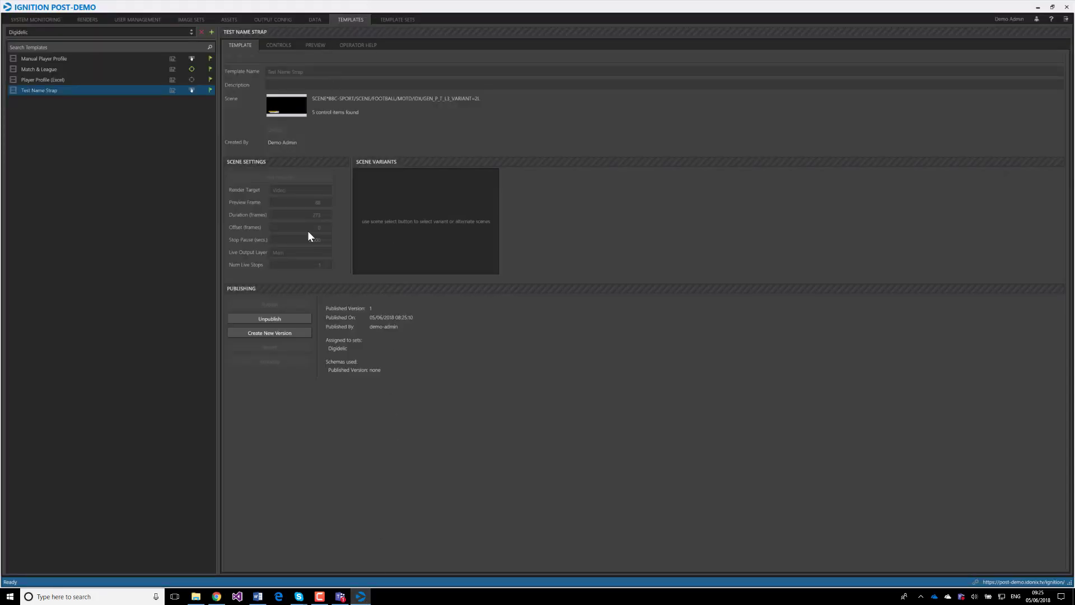
left_click(290, 334)
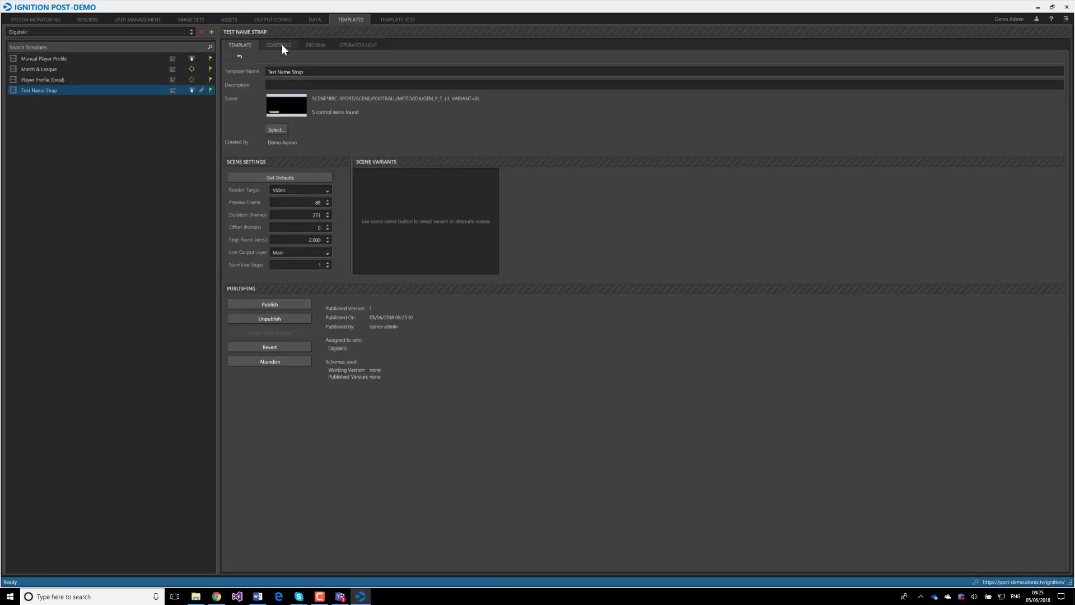
left_click(281, 46)
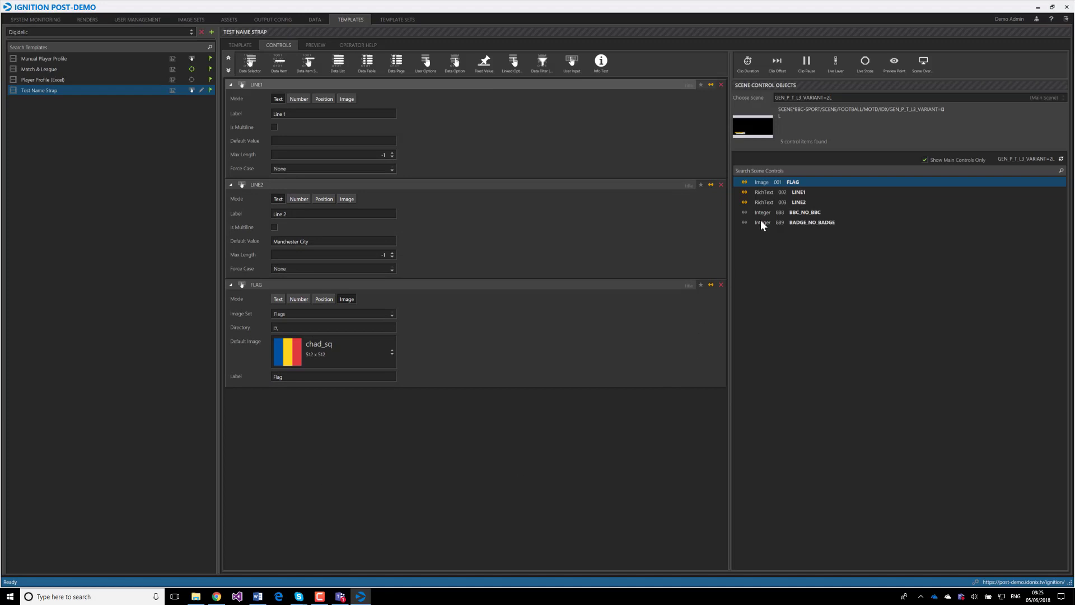
triple_click(295, 115)
type("Line A")
Reload Ignition Post in Chrome and open Test Name Strap to check the new label in the unpublished version
left_click(216, 597)
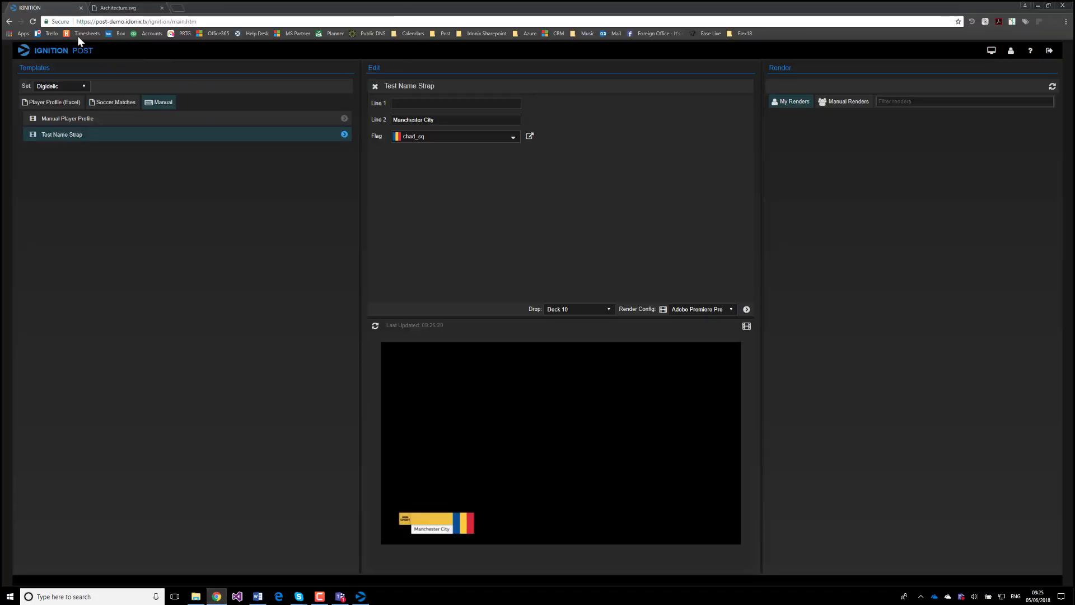
left_click(32, 21)
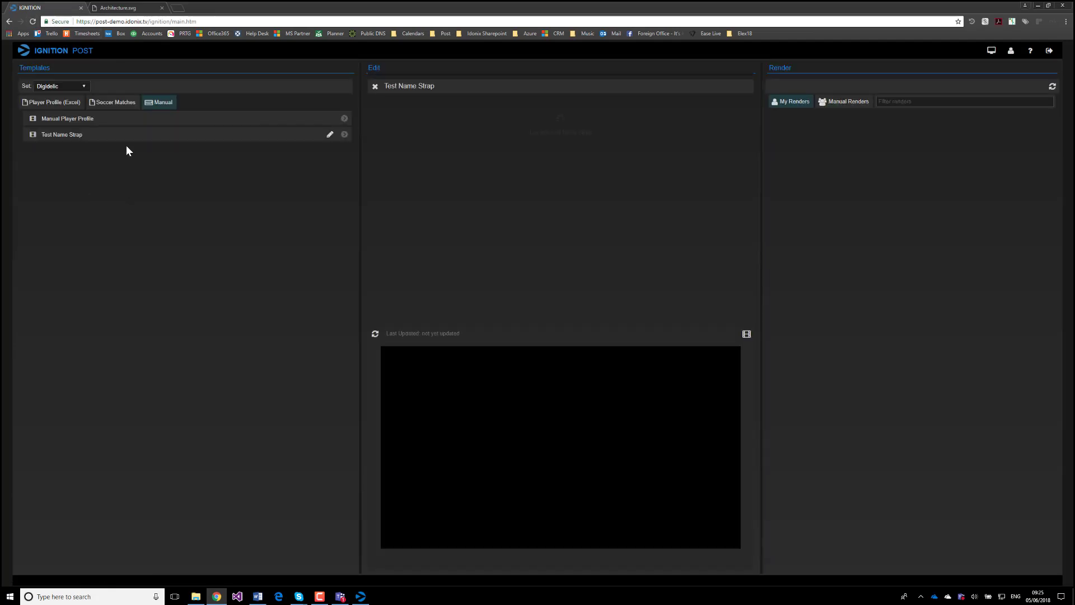
left_click(135, 136)
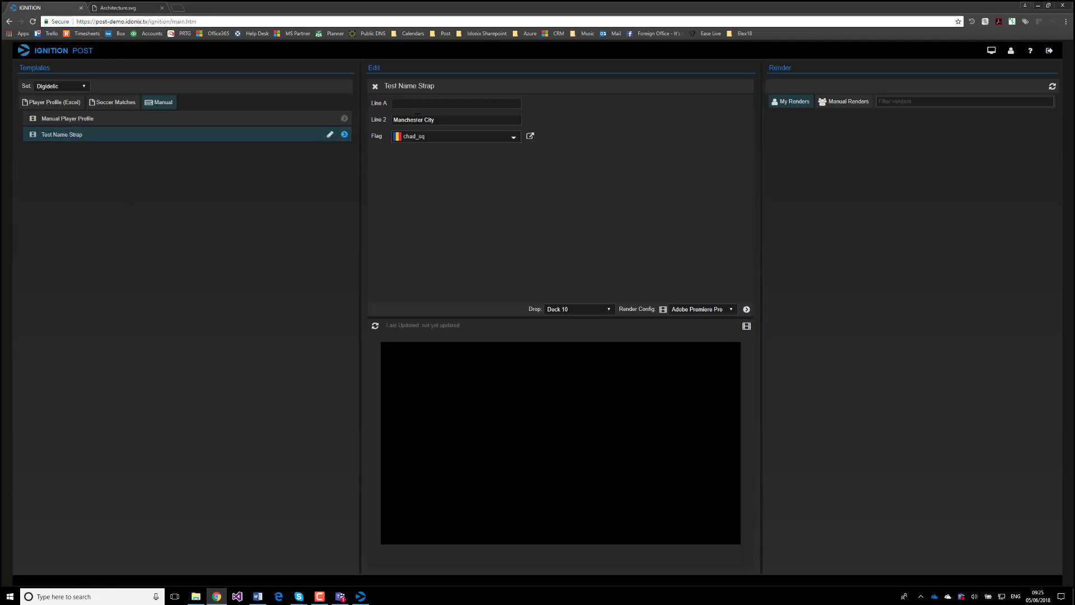
Return to the Ignition desktop client and publish the new version of the Test Name Strap template
left_click(367, 597)
left_click(241, 47)
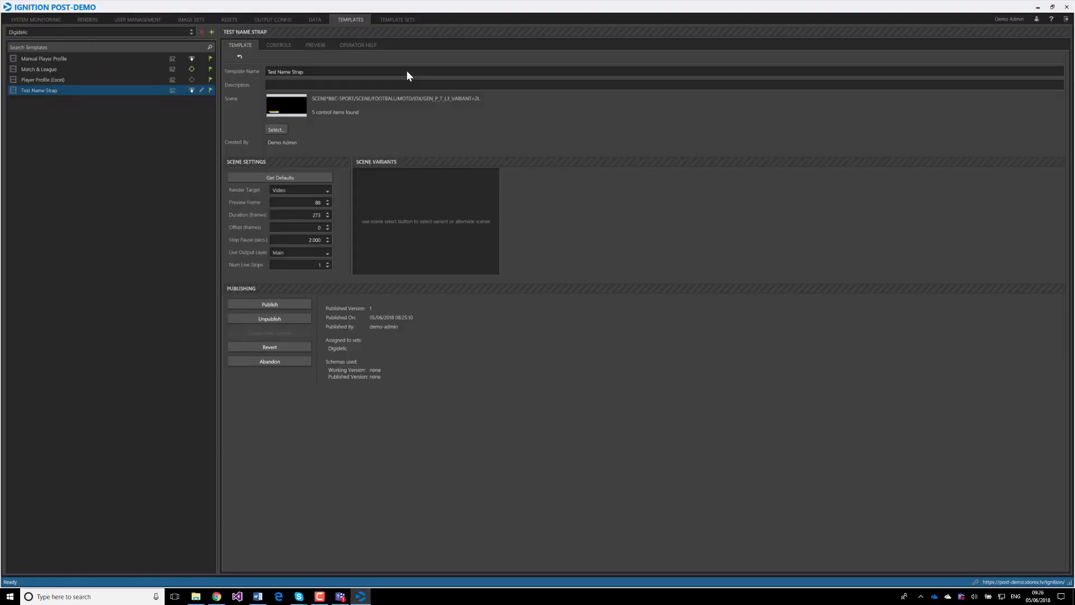
left_click(281, 308)
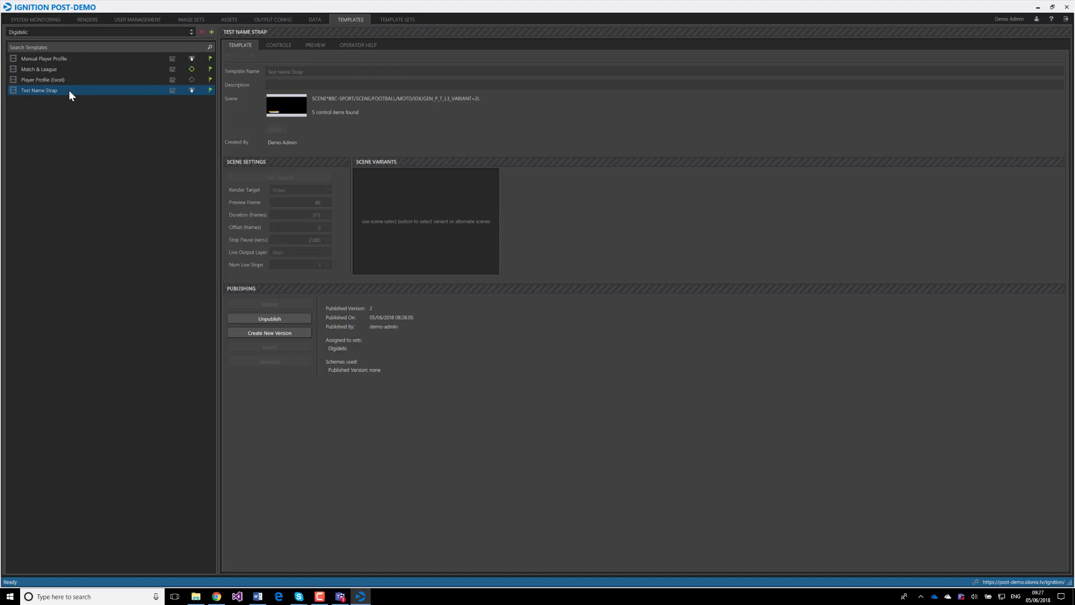
Add a new template to the Digidelic set, name it Test Player Profile, and save it
left_click(212, 31)
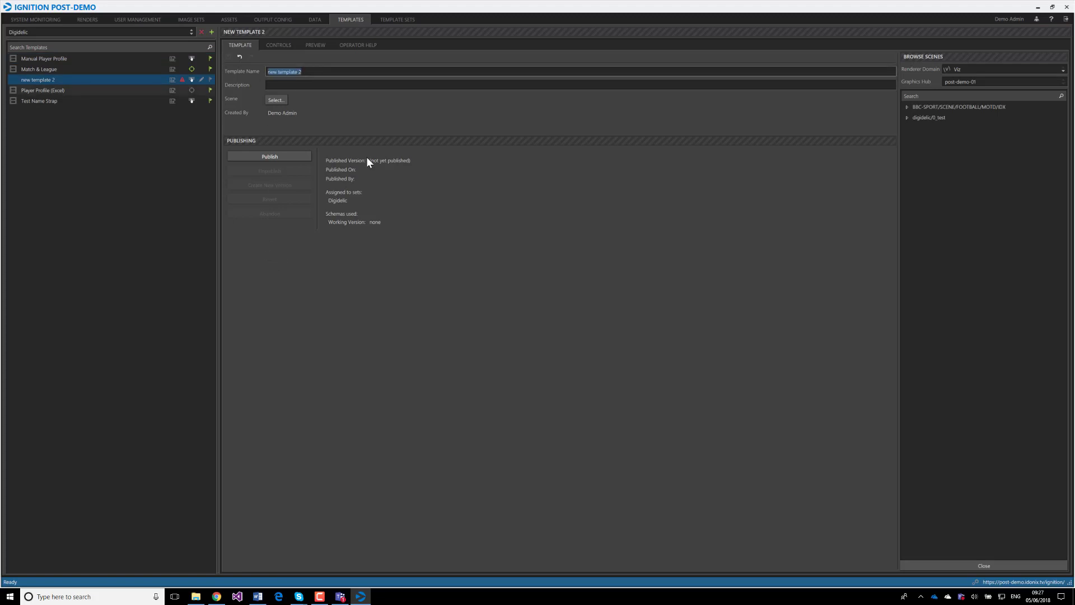
type("Test Player Profile")
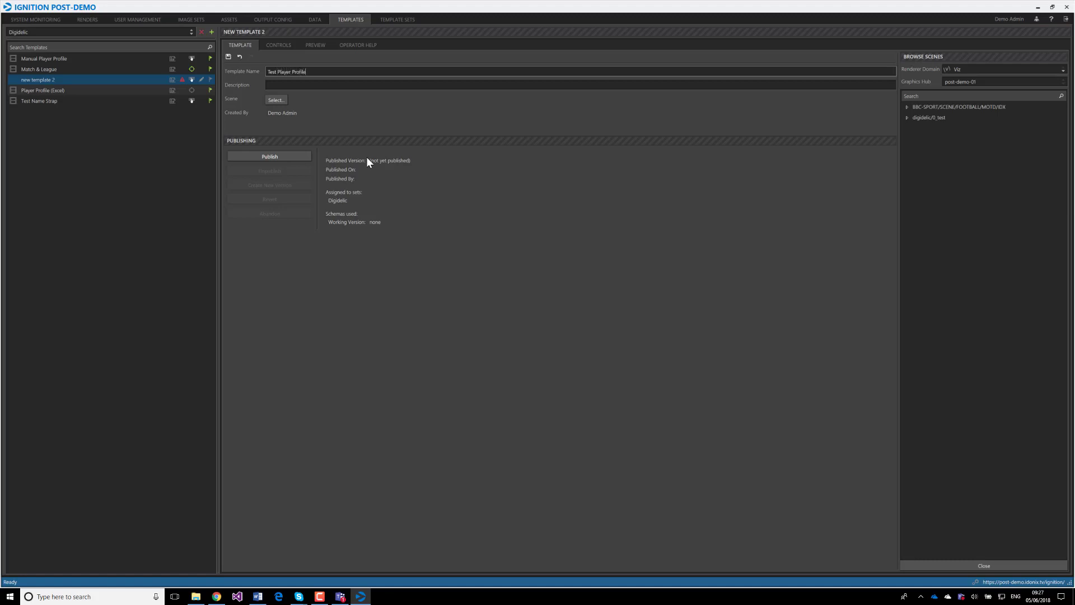
left_click(228, 57)
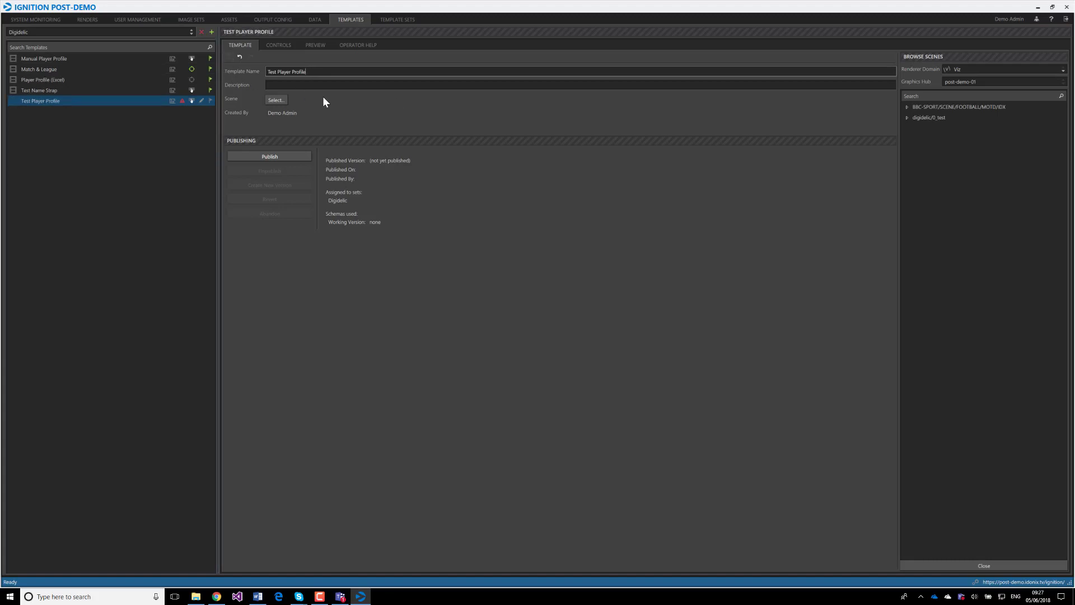
Set the renderer domain for browsing scenes to After Effects
left_click(983, 70)
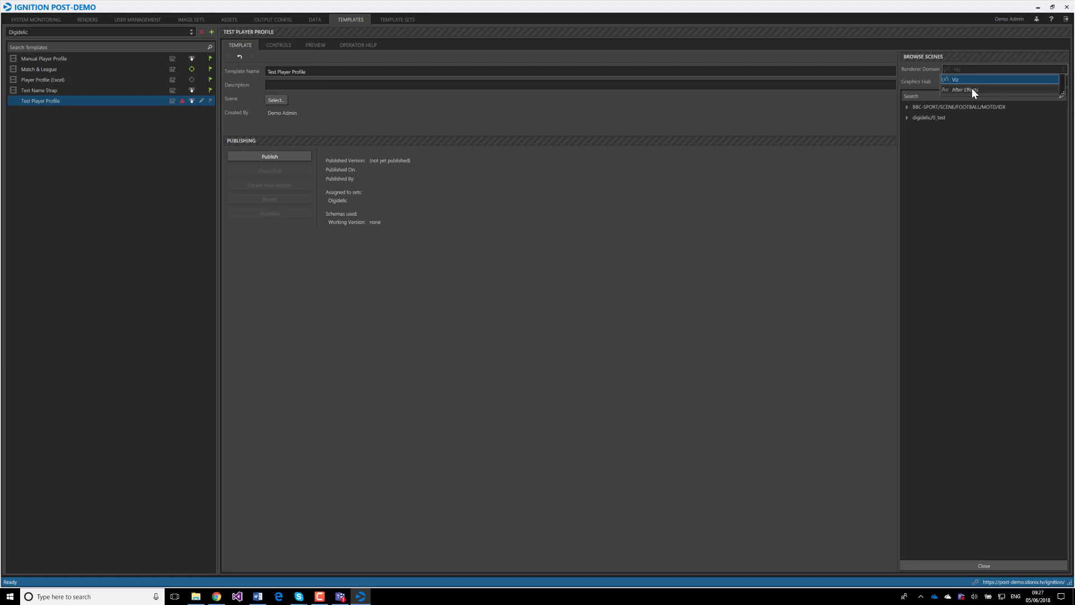
left_click(974, 90)
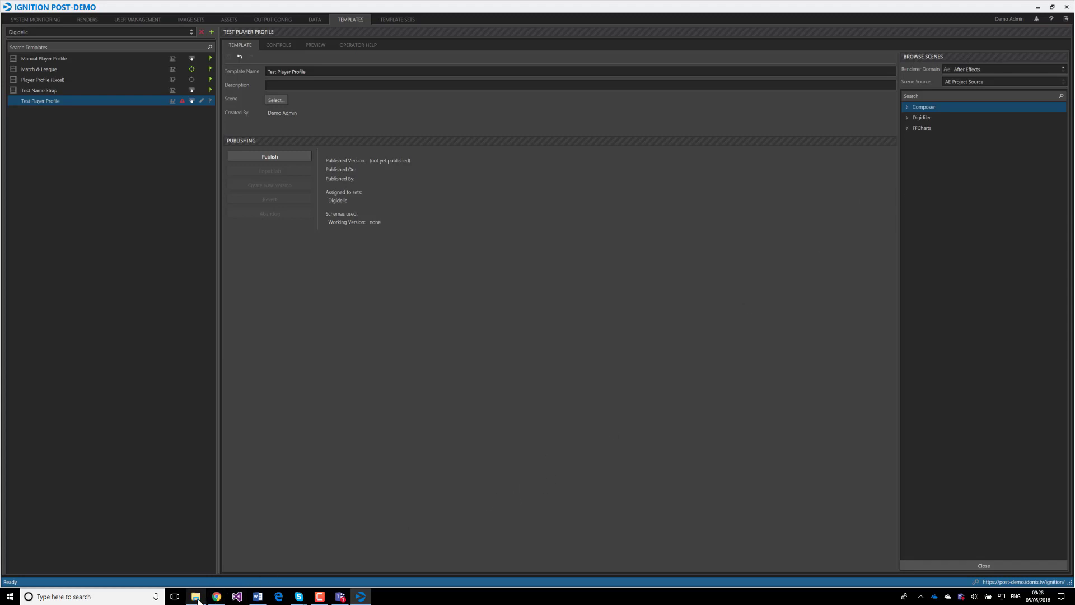
Switch to Adobe After Effects with the player-profile.aep project open and view its MAIN composition in the timeline
mouse_move(195, 601)
left_click(197, 598)
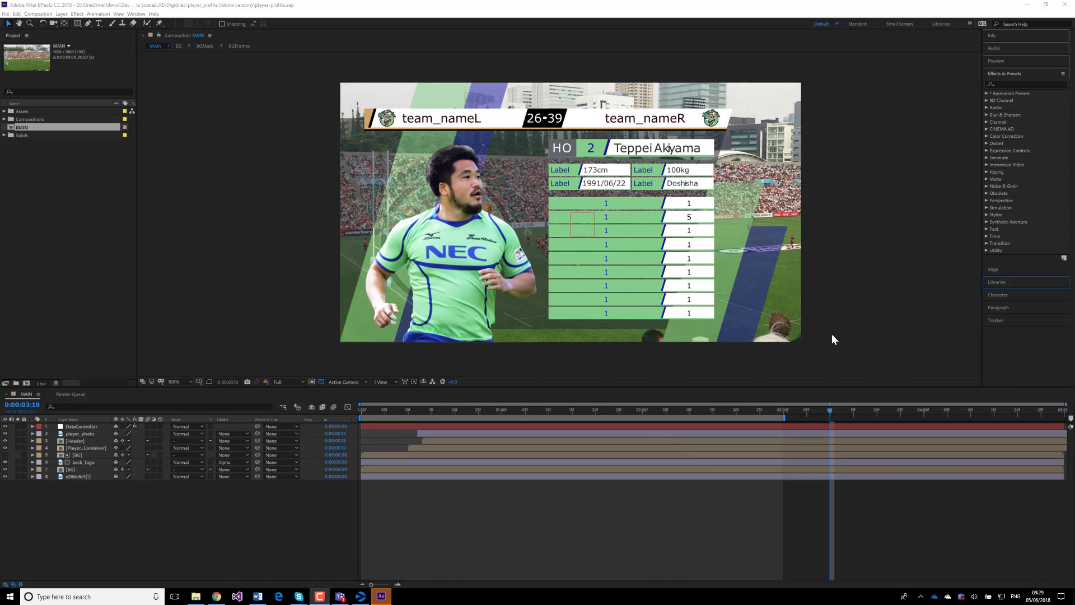
mouse_move(831, 411)
left_mouse_down()
mouse_move(758, 409)
mouse_move(657, 427)
mouse_move(832, 425)
left_mouse_up()
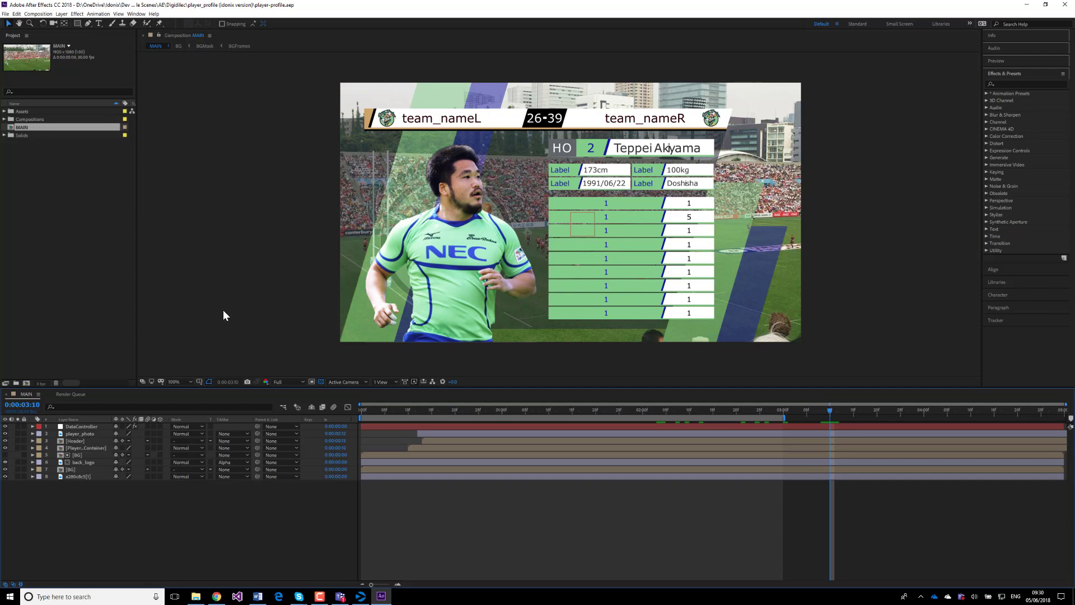
Find the Ignition Post - Package Exporter extension on Adobe Exchange, view its details page, and return to After Effects
left_click(136, 13)
left_click(132, 14)
left_click(129, 15)
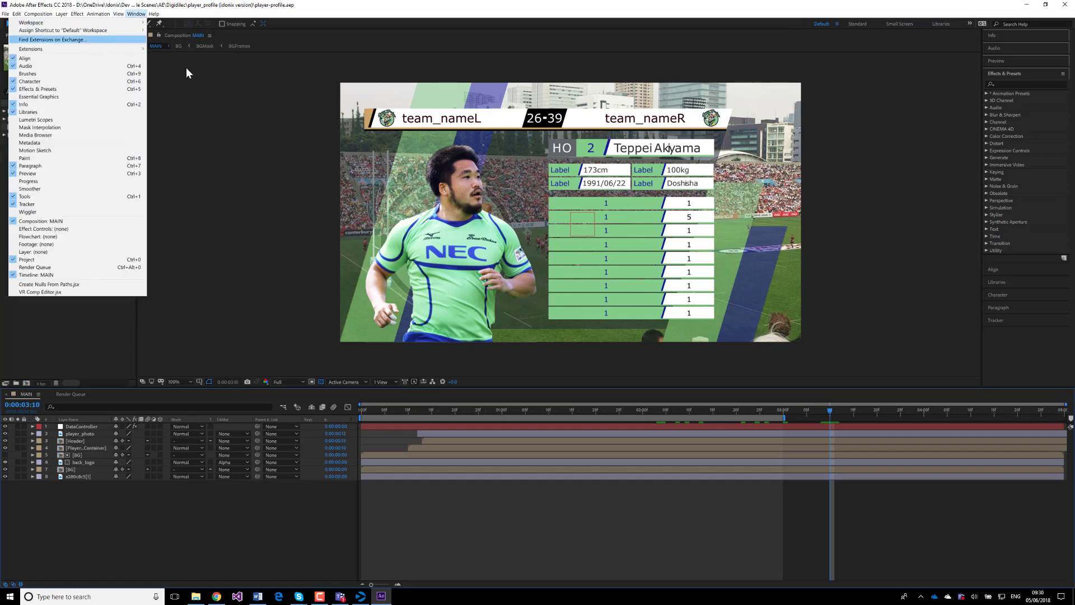
key("Return")
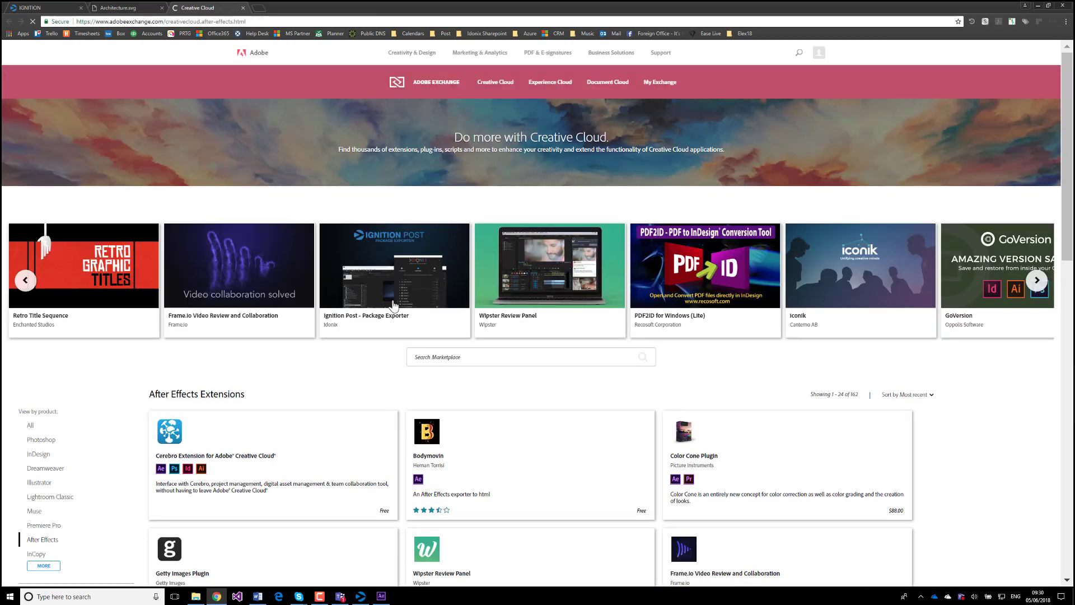
left_click(393, 304)
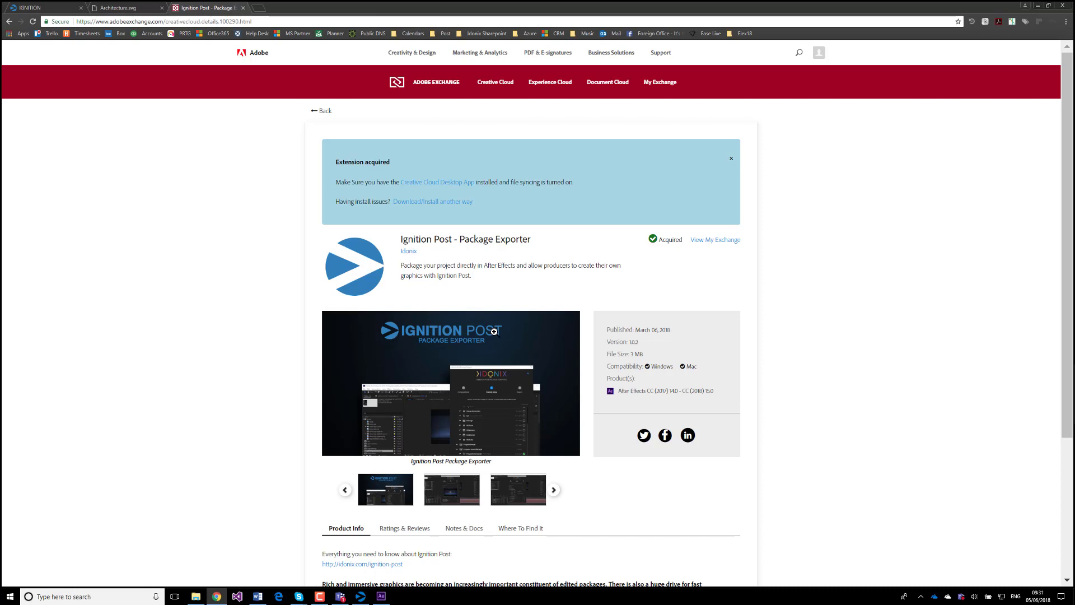
left_click(1039, 8)
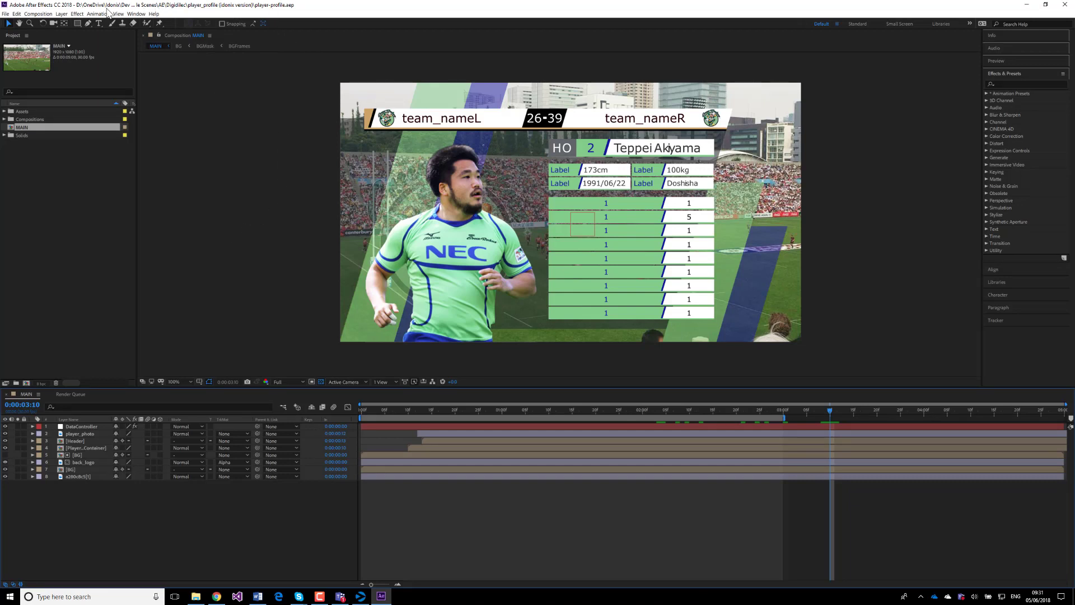
Launch the Ignition Post Package Exporter extension and continue past its welcome page to the composition selection
left_click(139, 18)
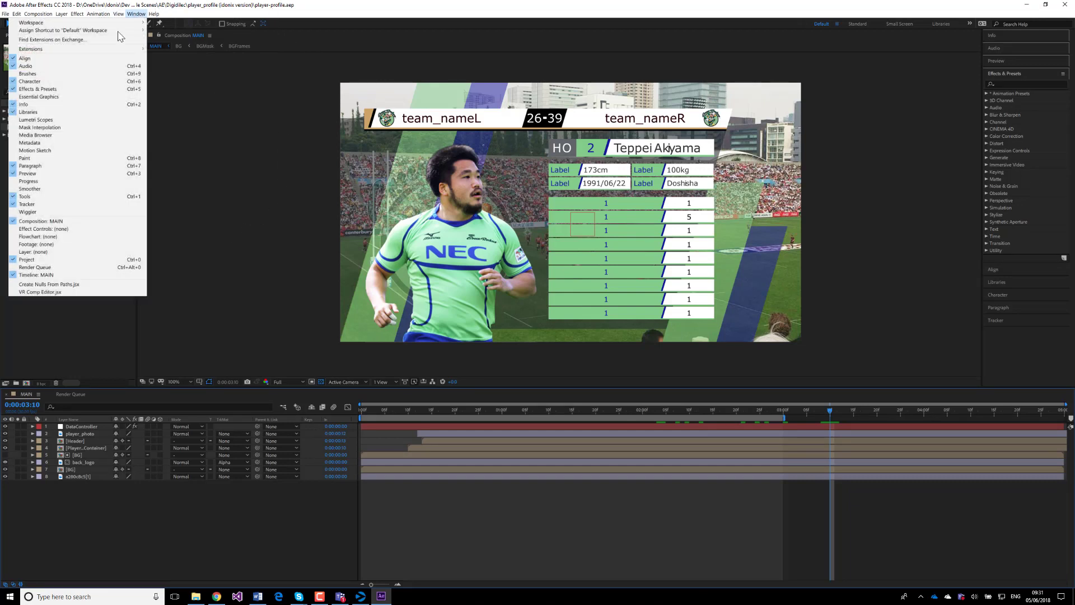
mouse_move(141, 53)
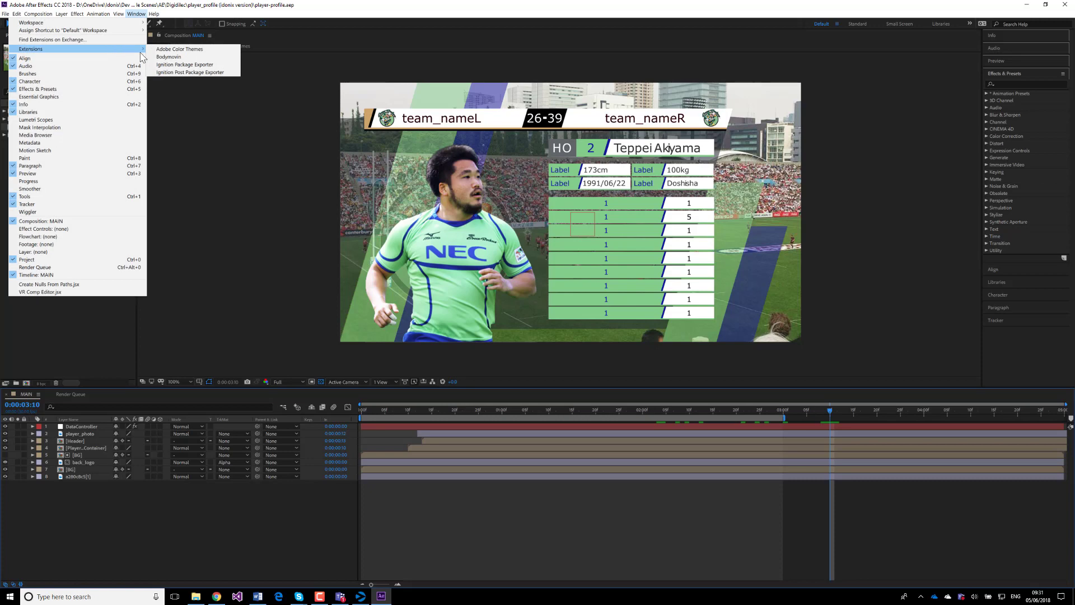
left_click(347, 130)
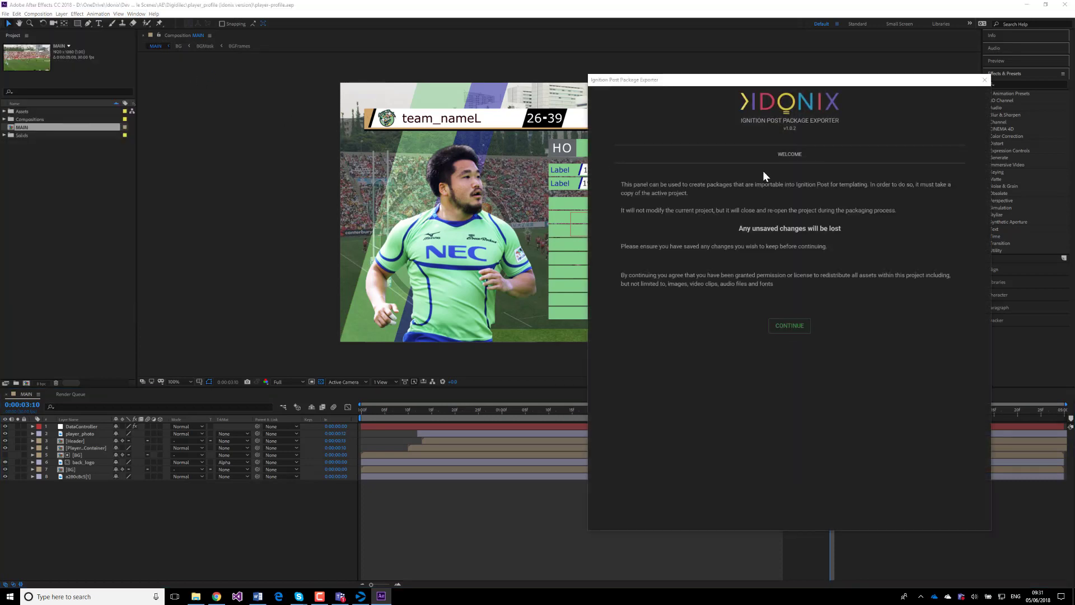
left_click(803, 332)
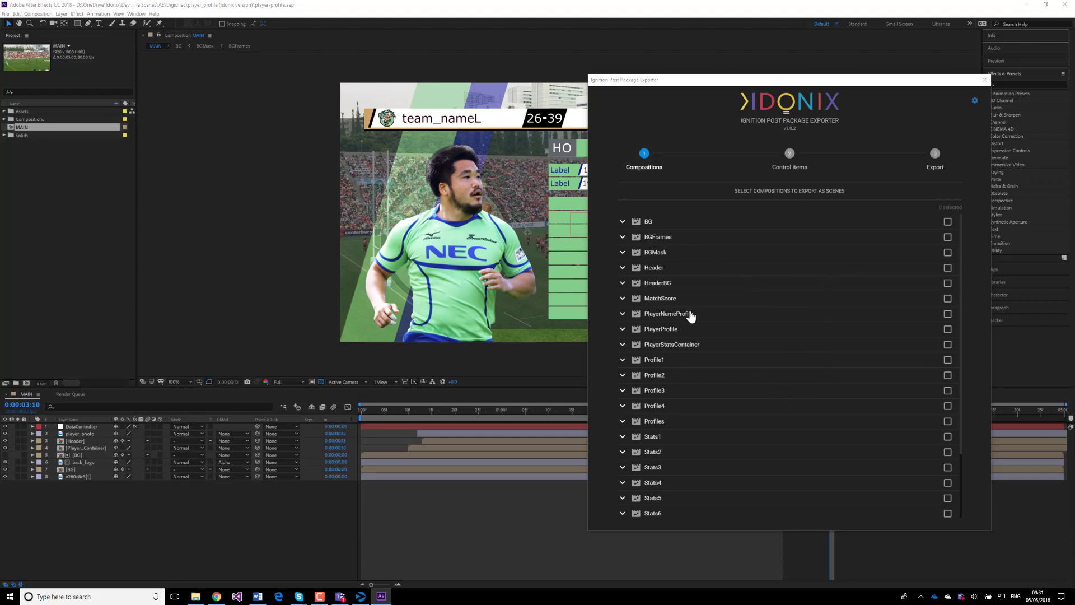
Select the MAIN composition for export as a scene and expand its preview frame settings
scroll(684, 399, "down", 2)
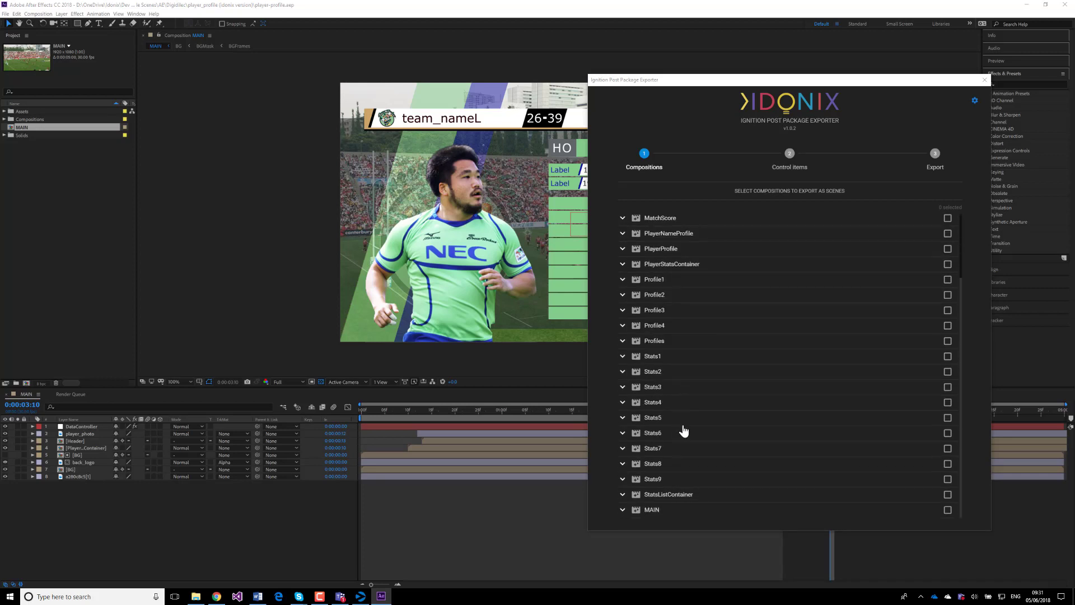
scroll(671, 498, "down", 1)
scroll(730, 334, "up", 3)
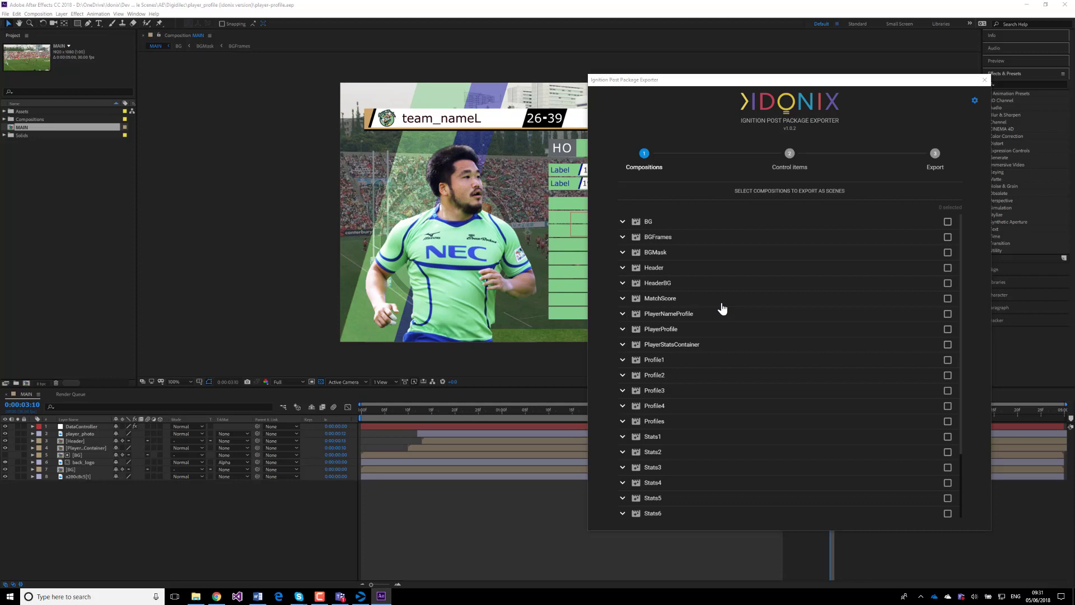
scroll(719, 408, "down", 4)
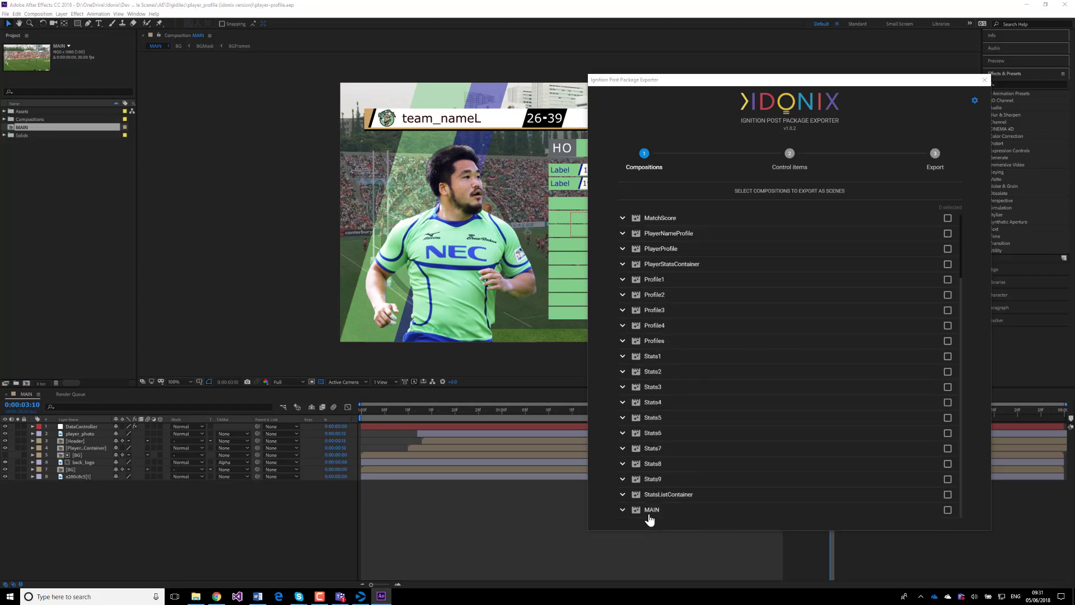
left_click(652, 513)
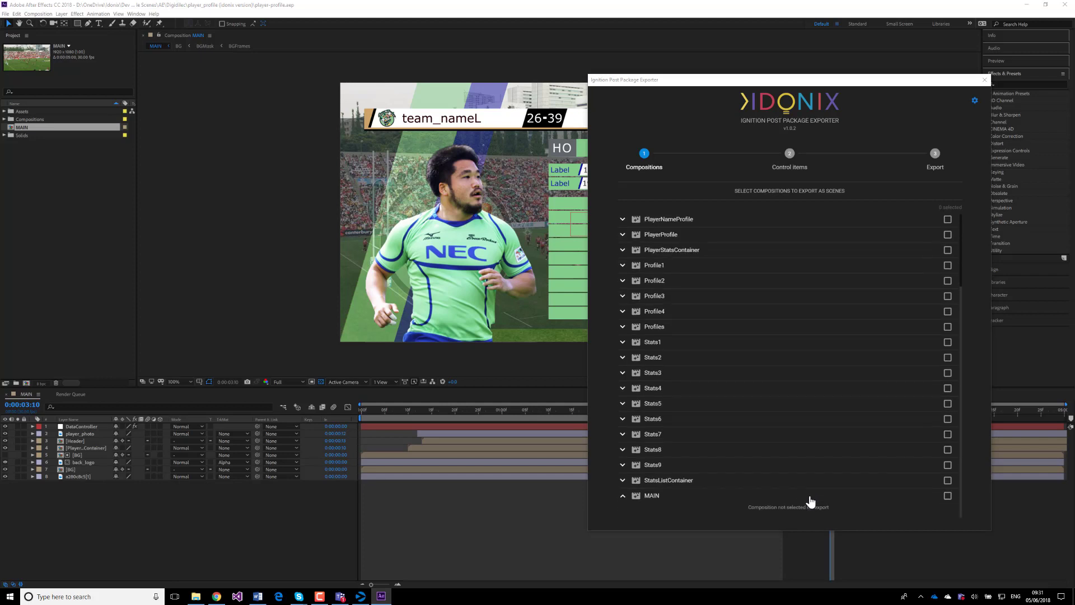
left_click(947, 496)
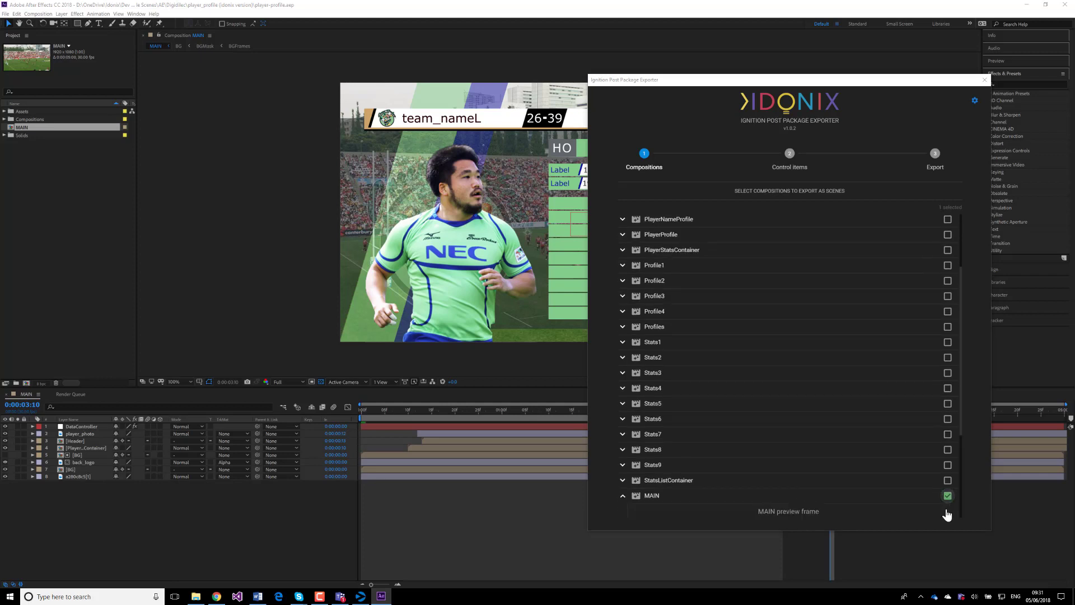
Set the preview frame of the MAIN composition to 142
scroll(832, 427, "down", 6)
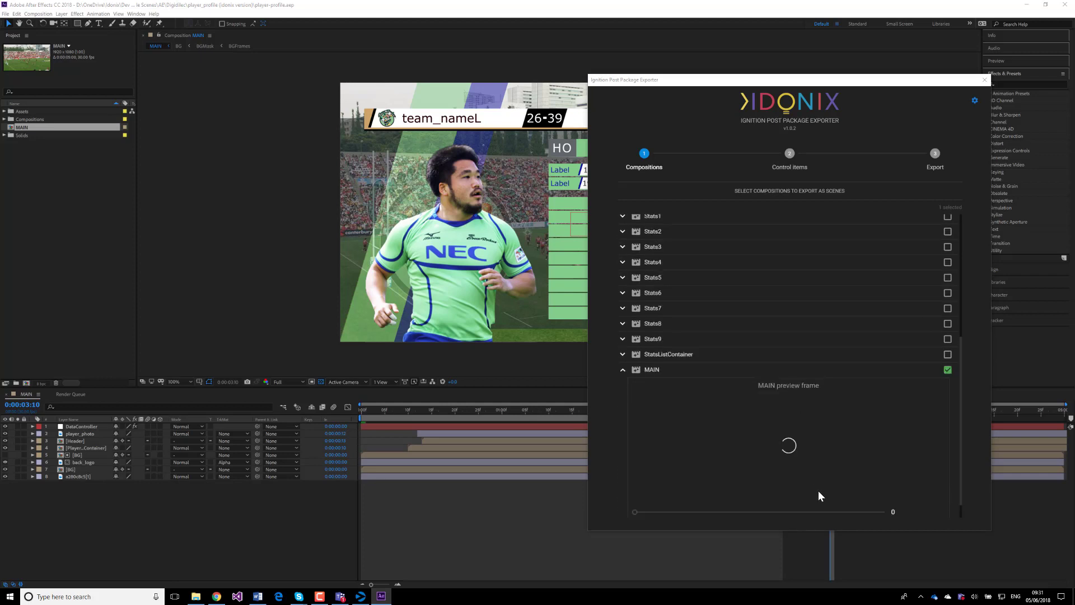
left_click(894, 512)
left_click(885, 512)
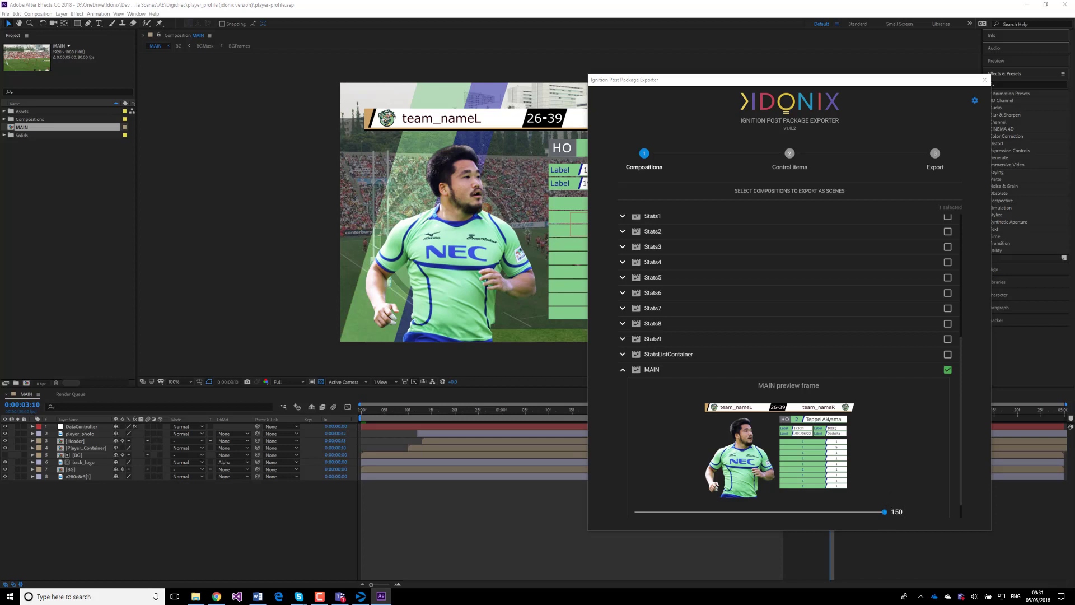
left_click_drag(885, 511, 871, 512)
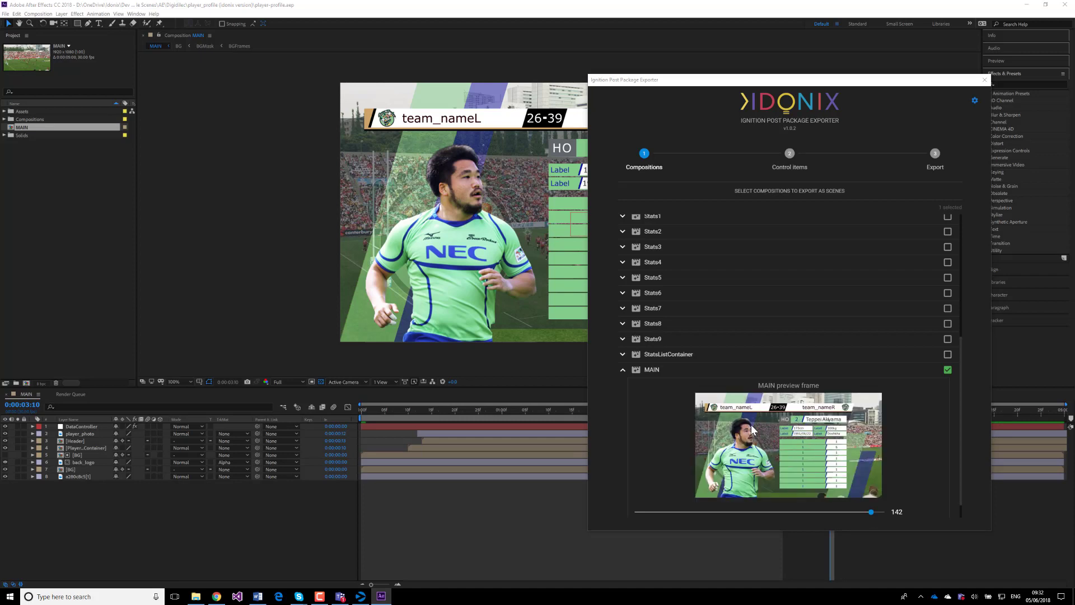
scroll(769, 464, "up", 1)
scroll(768, 464, "down", 2)
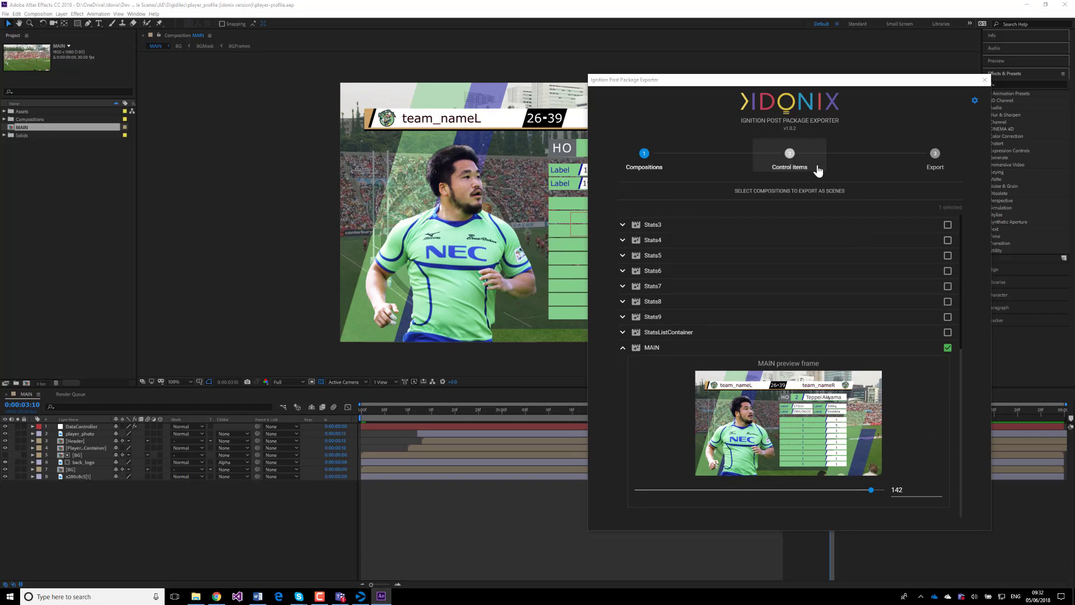
Go to the control items and expose the Background, LogoLeft, LogoRight and PlayerPhoto images from the Assets folder
left_click(788, 162)
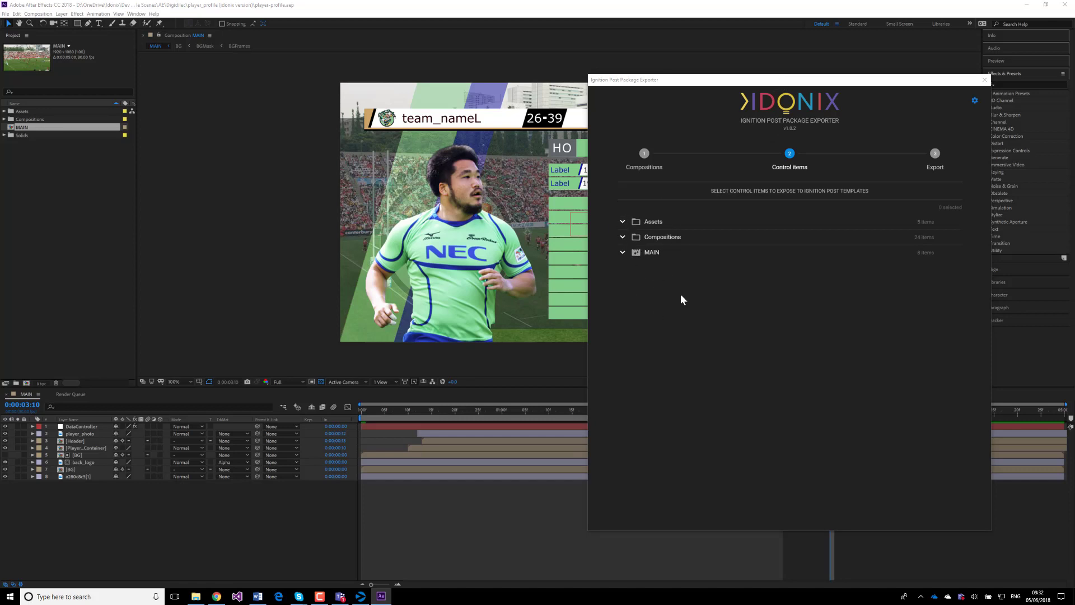
left_click(622, 223)
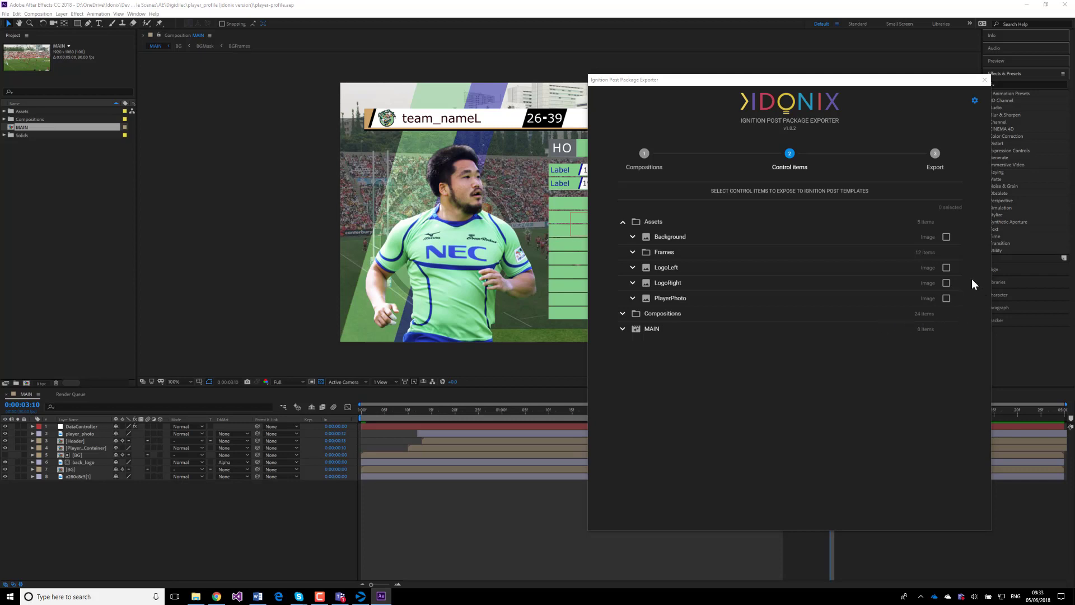
left_click(946, 237)
left_click(947, 268)
left_click(947, 282)
left_click(946, 298)
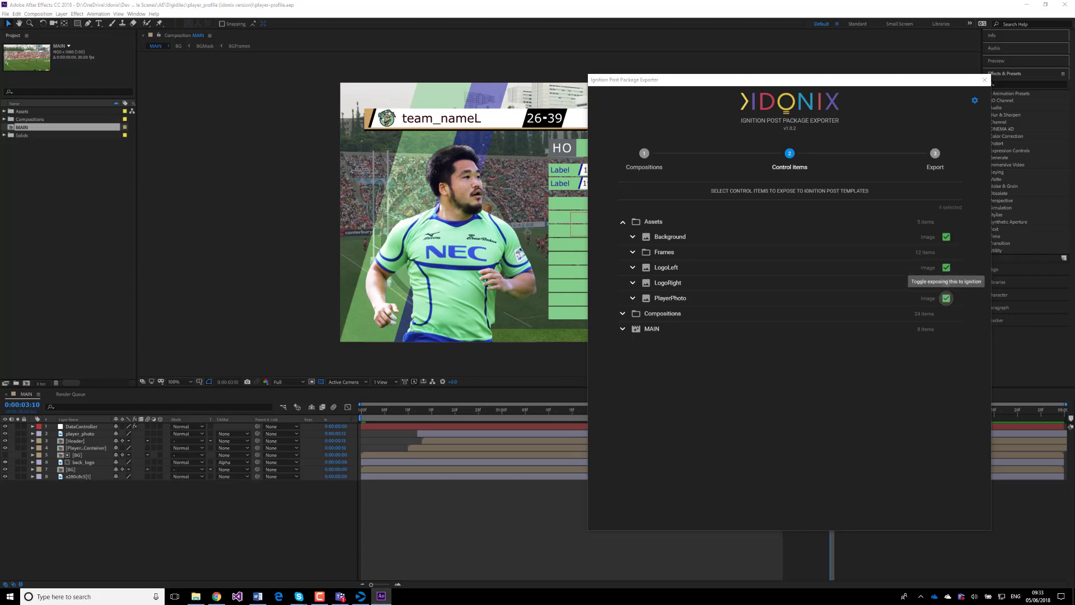
Expose the DataController layer of the MAIN composition as a control item
left_click(623, 329)
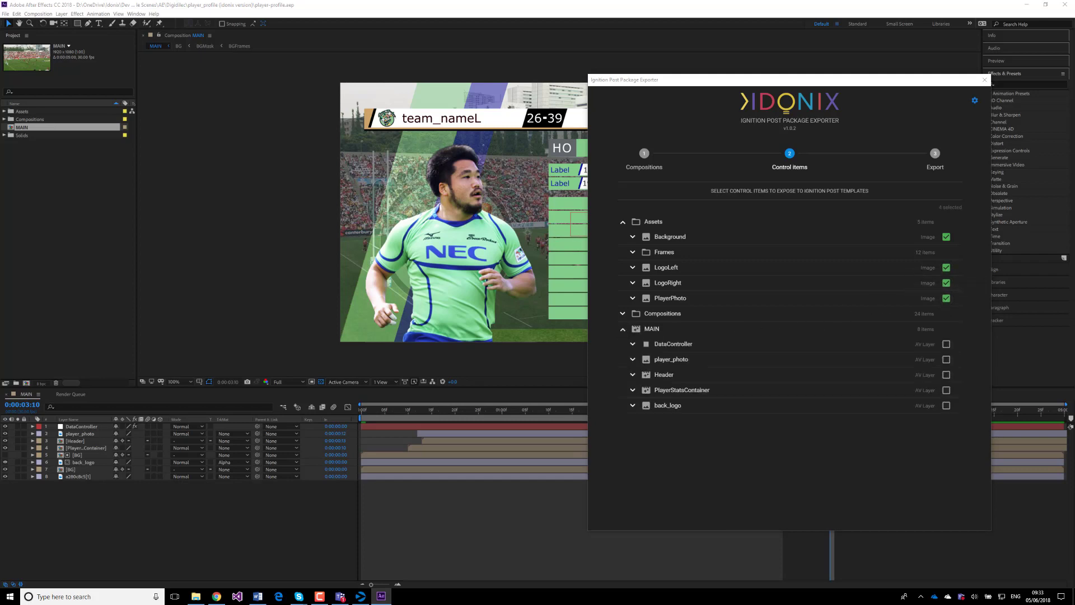
left_click(739, 347)
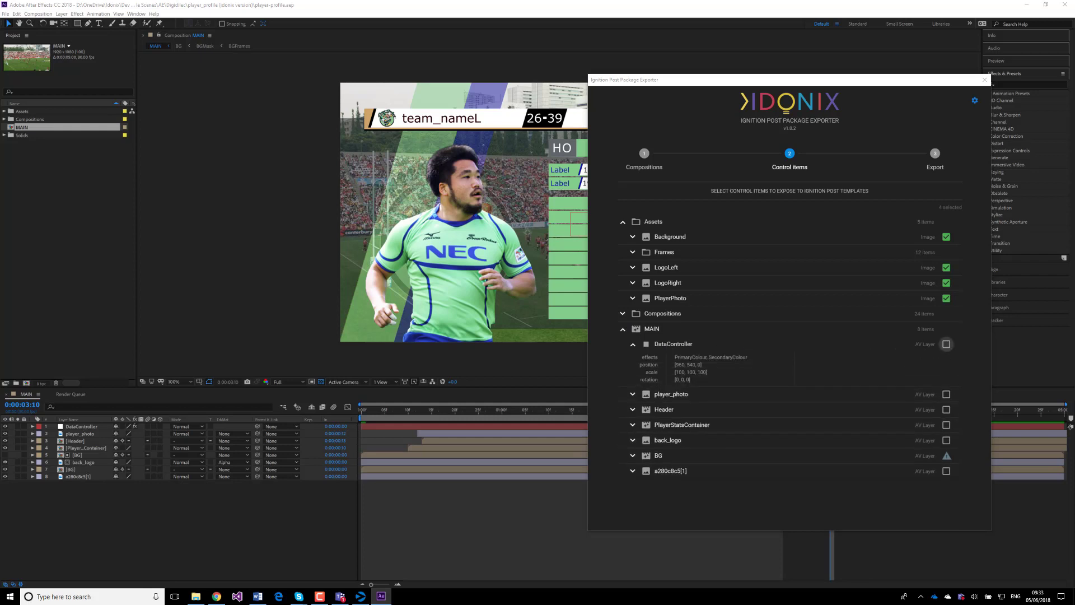
left_click(947, 345)
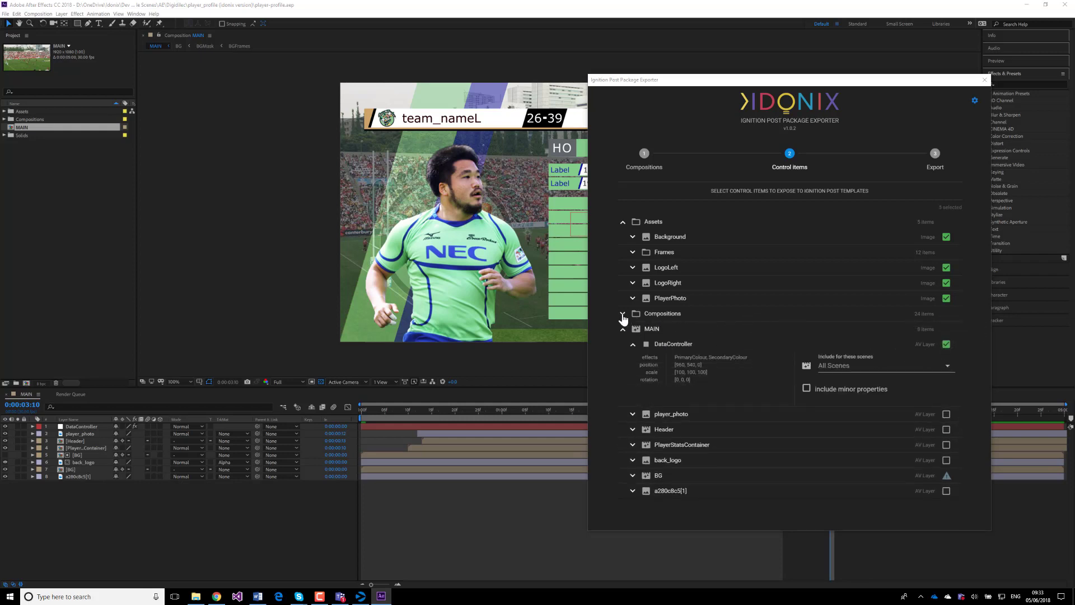
In the Header composition, expose the TeamName_Away, TeamName_Home and MatchScore layers as control items
left_click(623, 330)
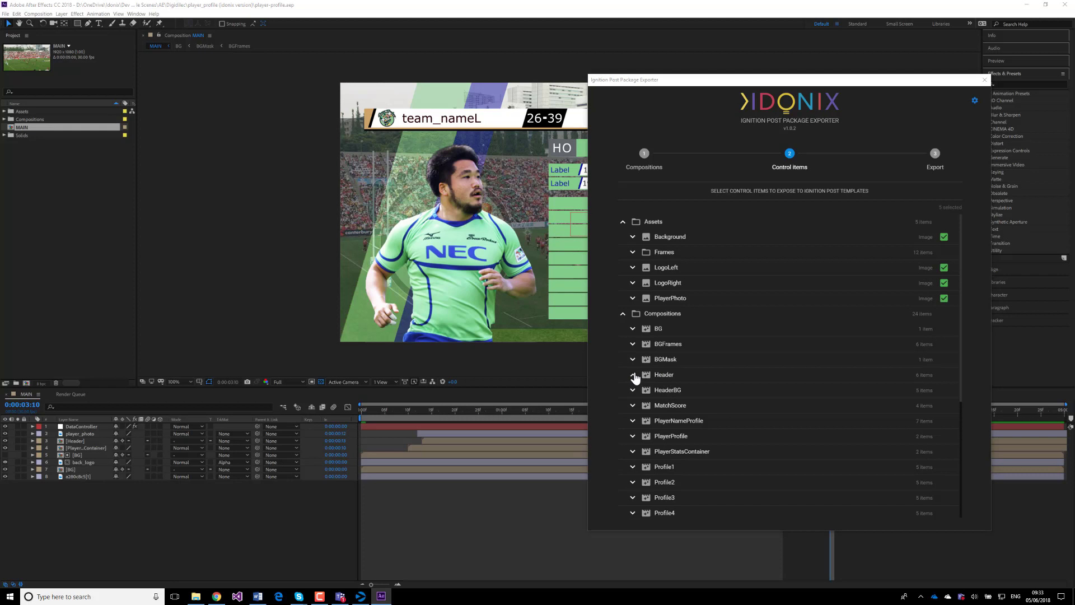
left_click(634, 377)
left_click(945, 390)
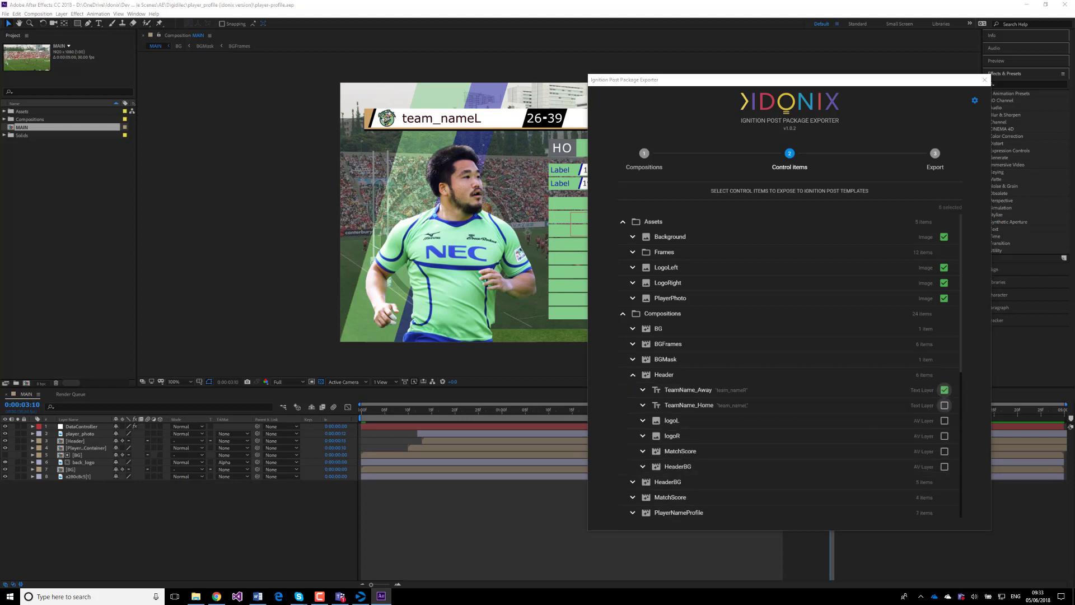
left_click(944, 405)
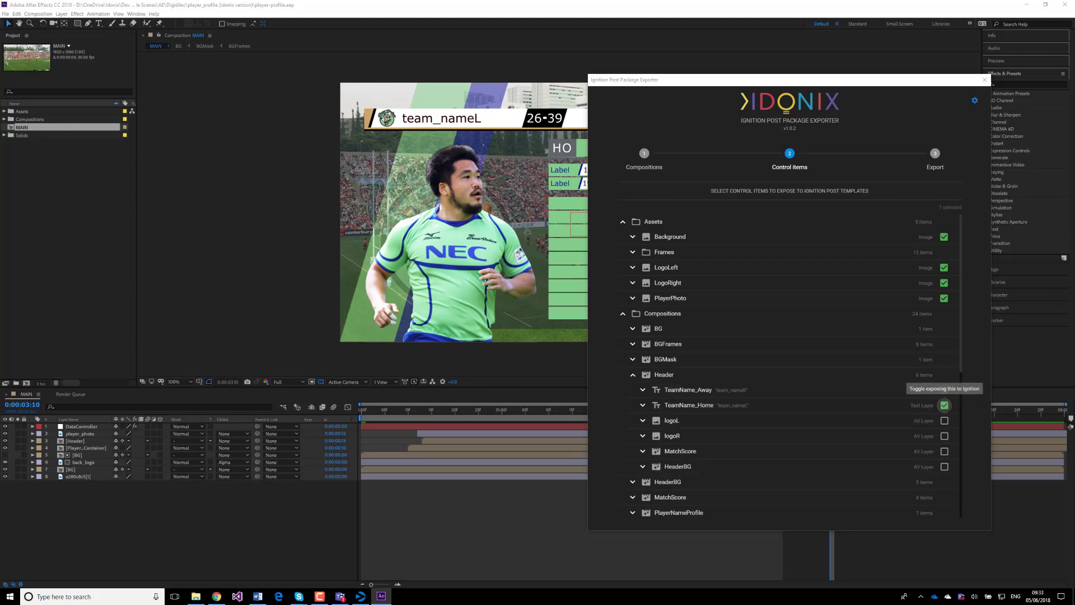
left_click(945, 452)
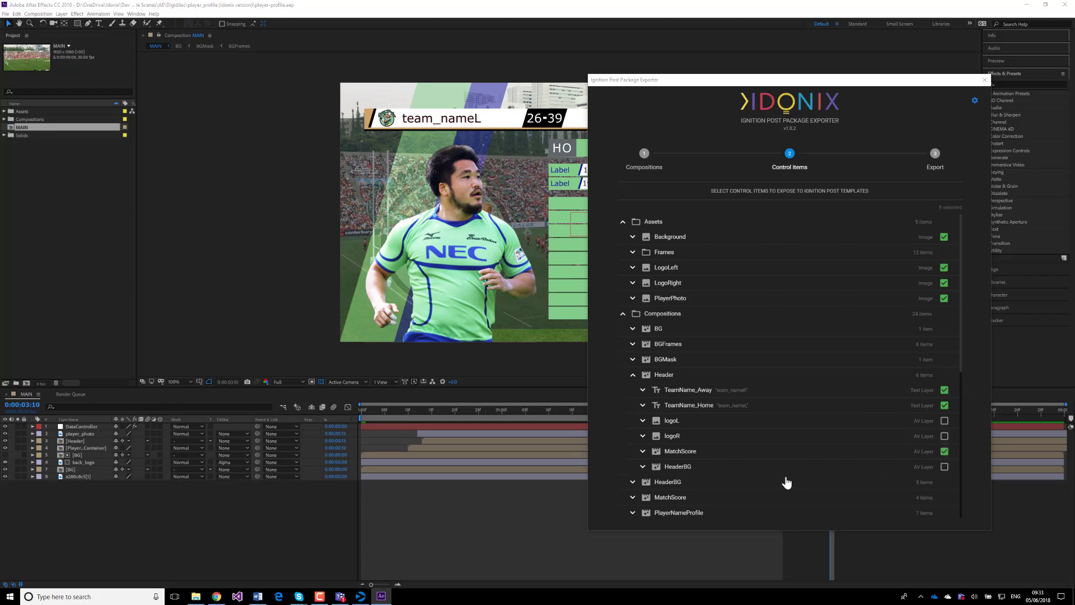
In the PlayerNameProfile composition, expose the PlayerPosition, PlayerNumber and PlayerName text layers as control items
scroll(717, 381, "down", 4)
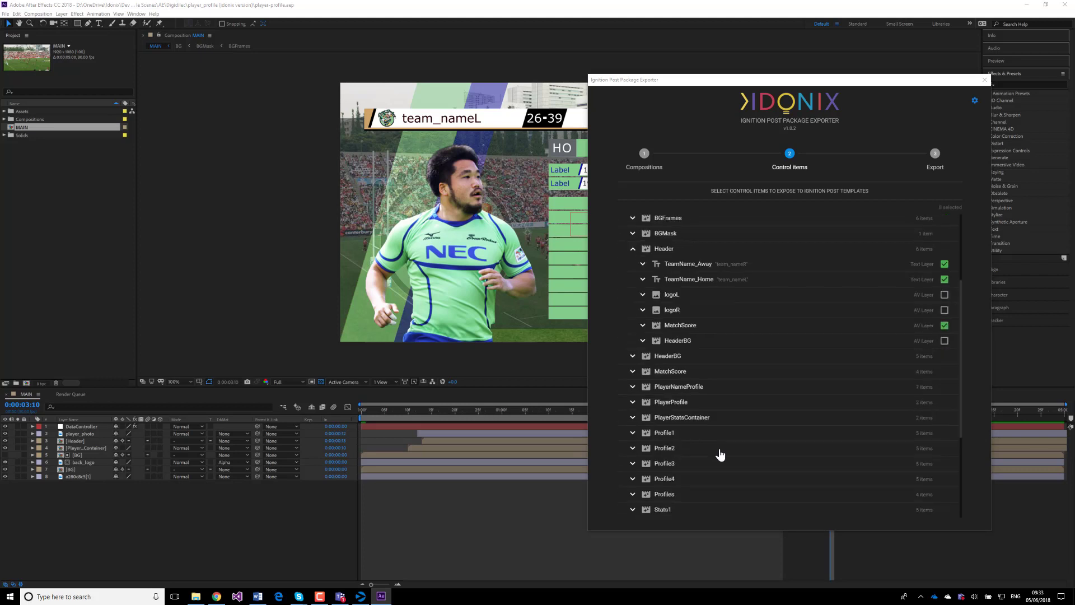
left_click(633, 386)
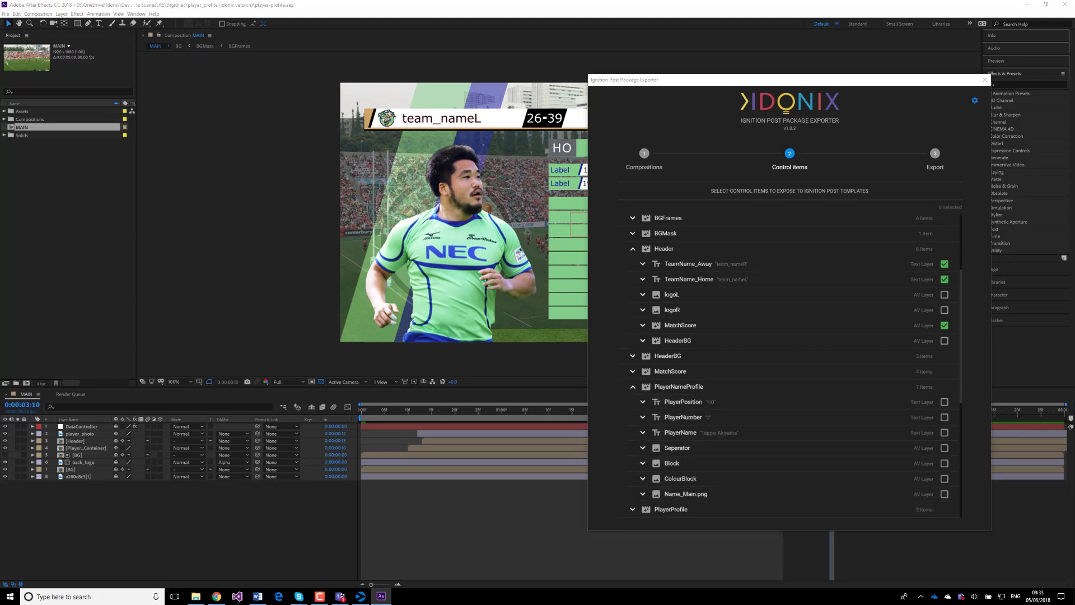
left_click(945, 402)
left_click(945, 417)
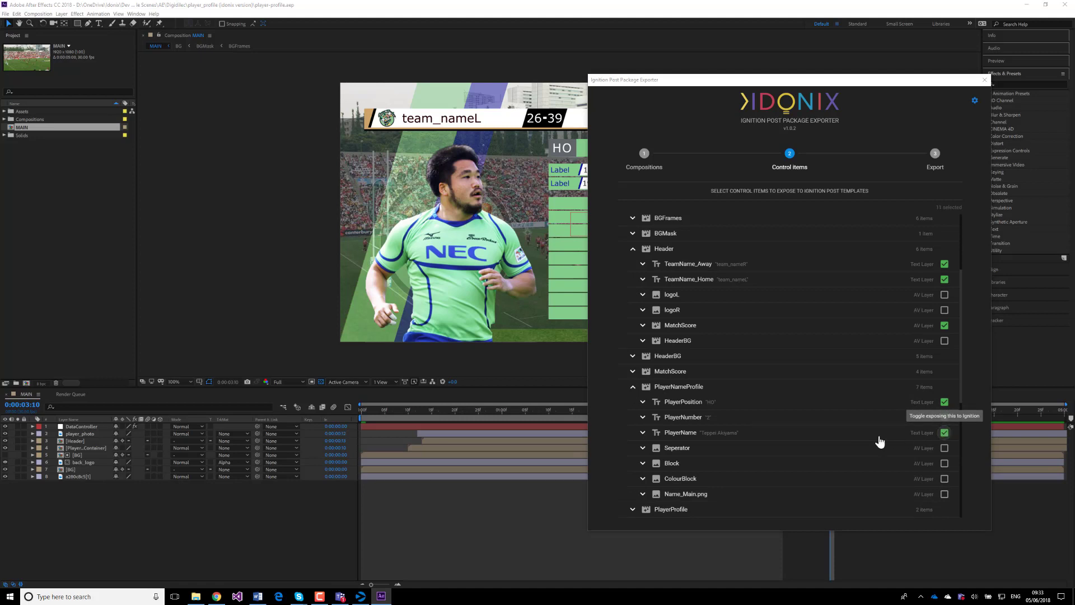
scroll(725, 423, "down", 2)
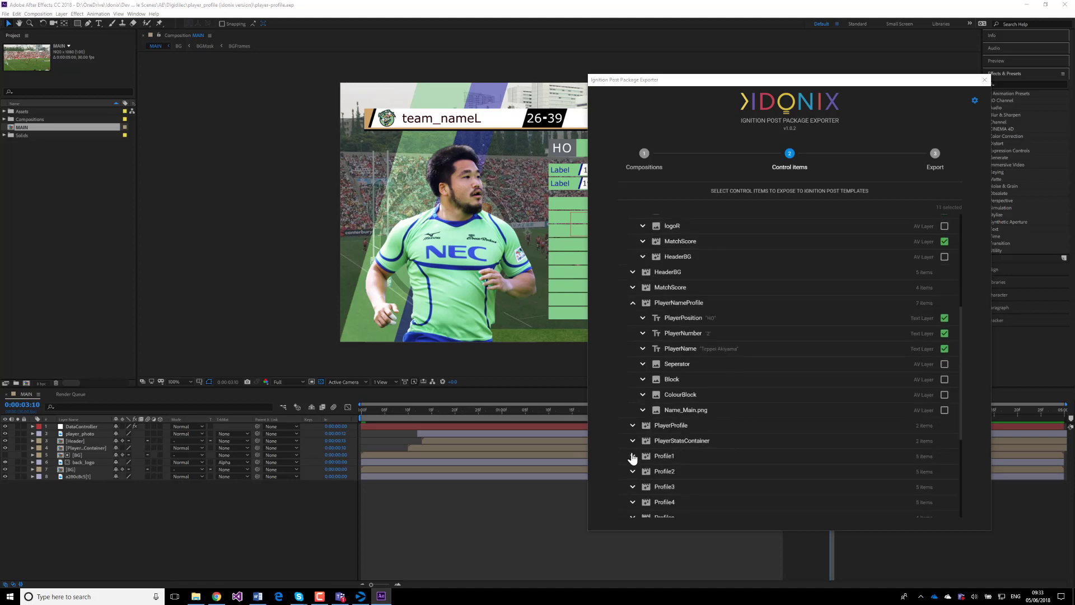
Expose the Label and Value text layers of the Profile1 and Profile2 compositions as control items
left_click(632, 455)
scroll(735, 470, "down", 3)
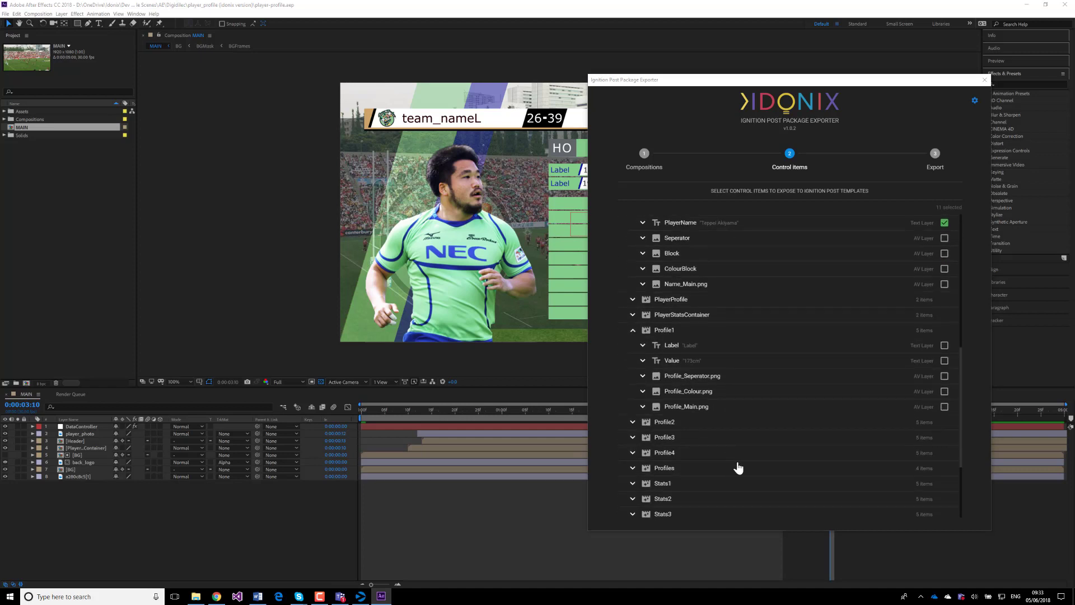
left_click(944, 345)
left_click(944, 360)
left_click(633, 421)
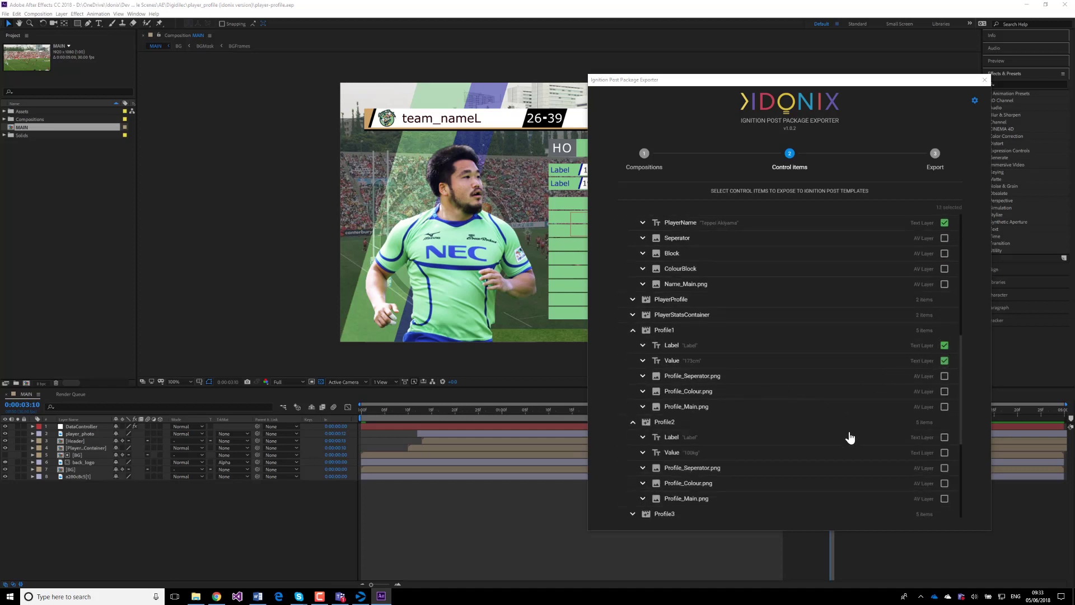
left_click(944, 437)
left_click(944, 452)
Expose the Label and Value text layers of the Profile3 and Profile4 compositions as control items
scroll(879, 451, "down", 3)
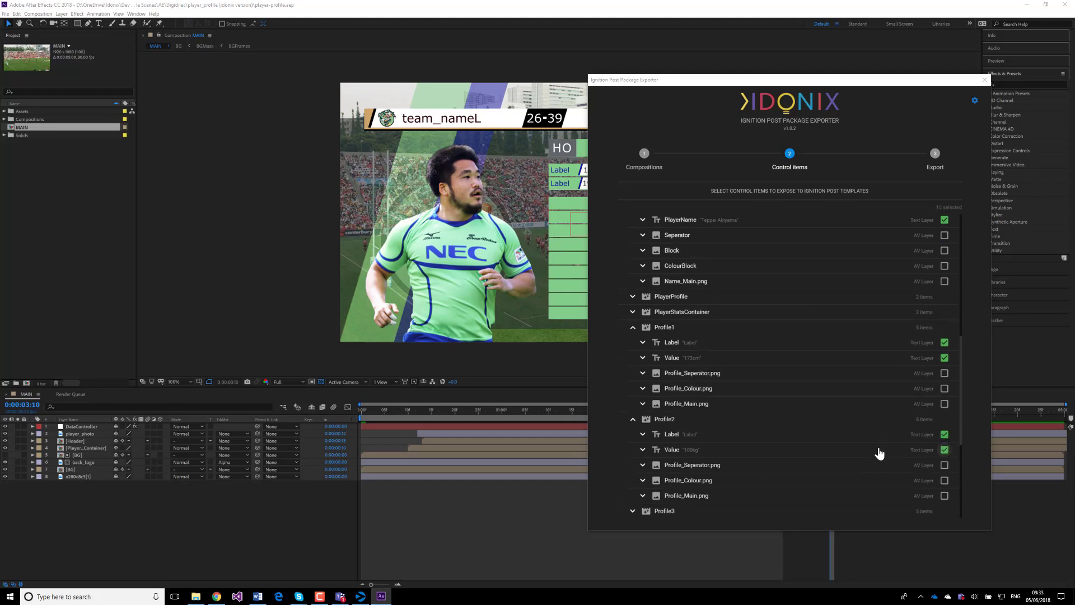
left_click(633, 431)
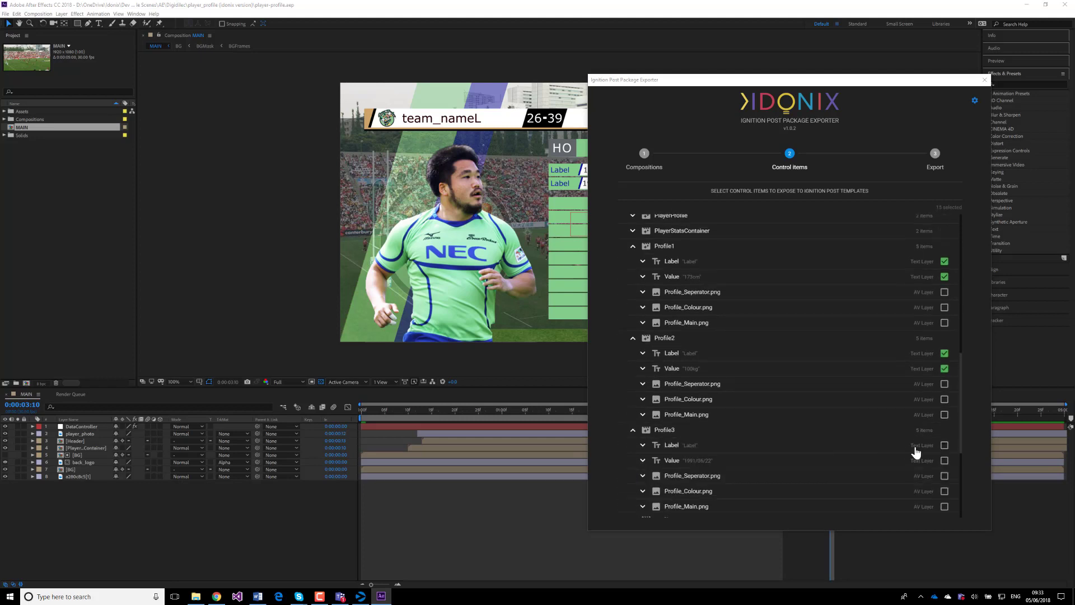
left_click(945, 445)
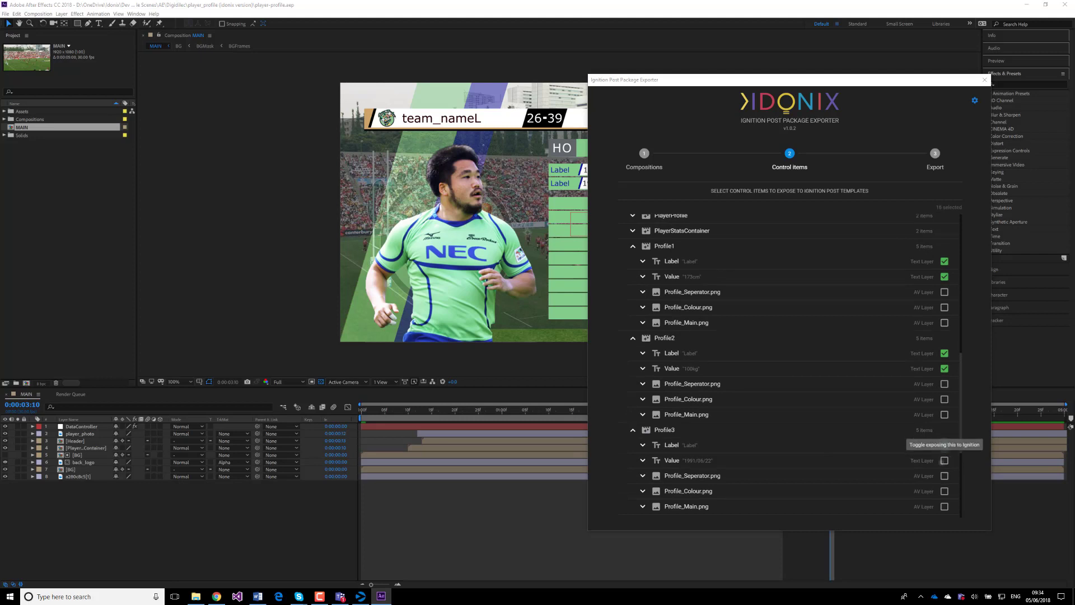
left_click(944, 461)
scroll(801, 473, "down", 3)
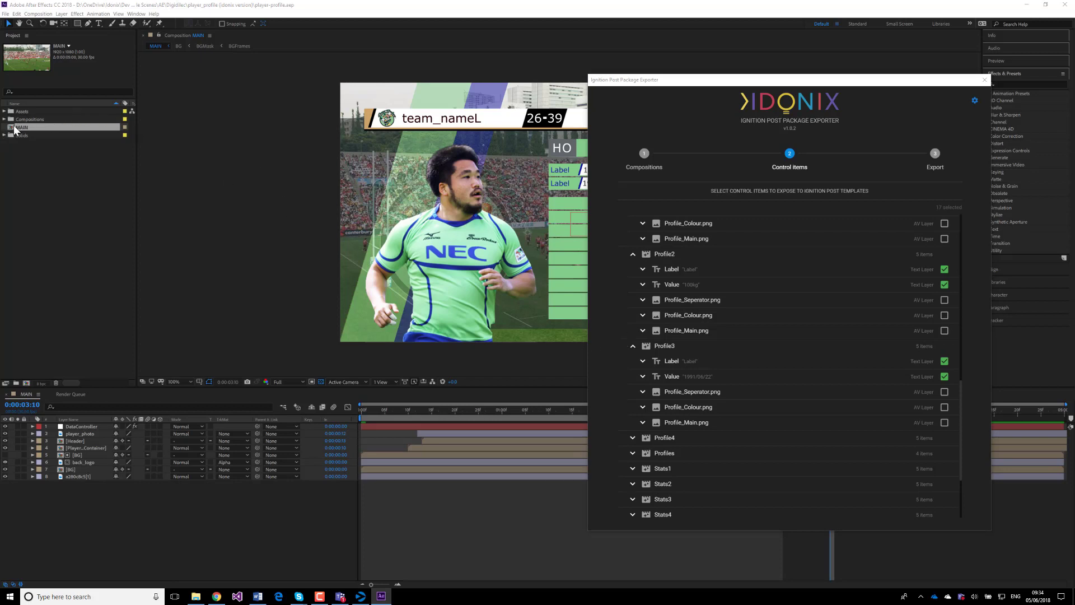
mouse_move(716, 85)
left_mouse_down()
mouse_move(670, 74)
mouse_move(705, 68)
left_mouse_up()
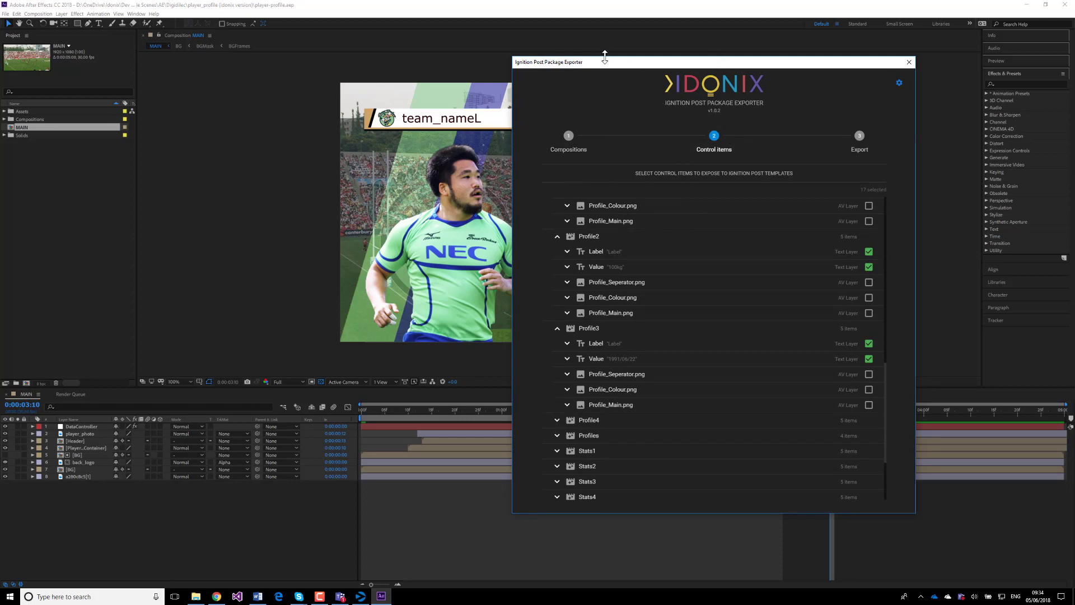
left_click_drag(610, 66, 599, 59)
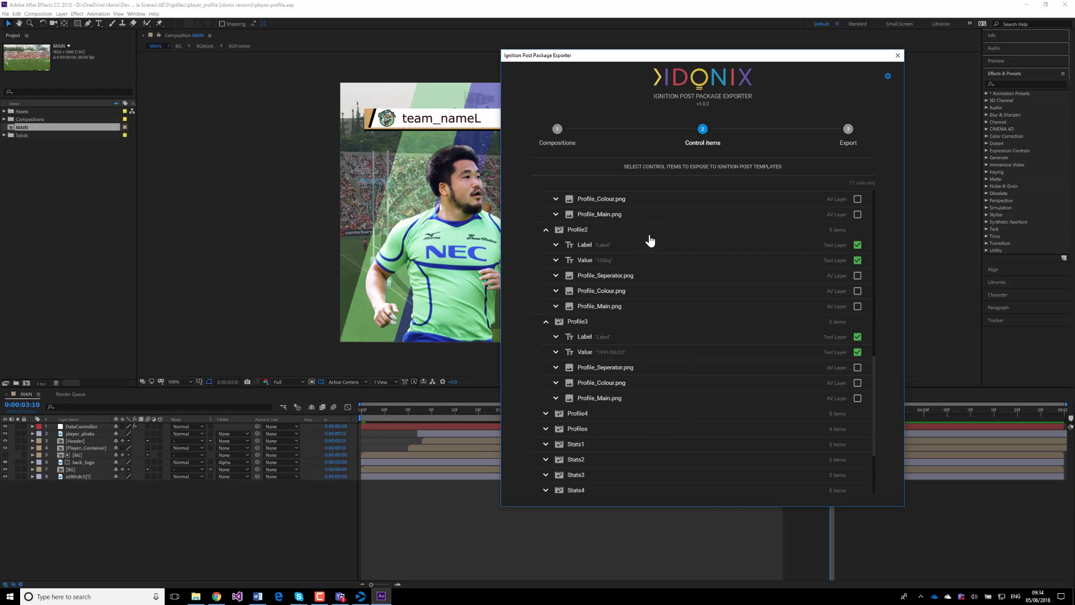
left_click_drag(735, 56, 720, 61)
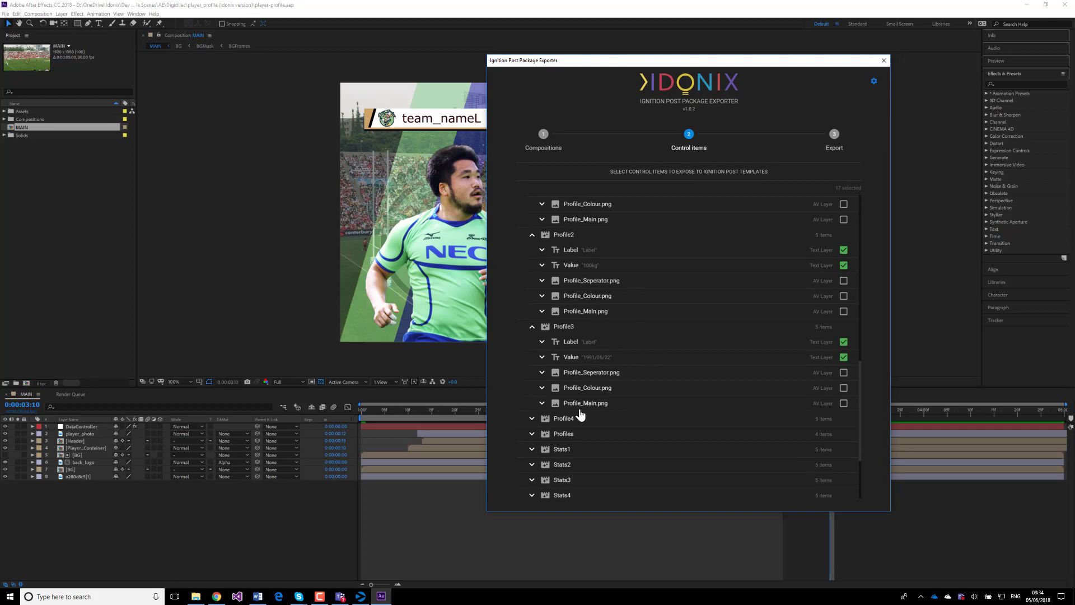
left_click(532, 420)
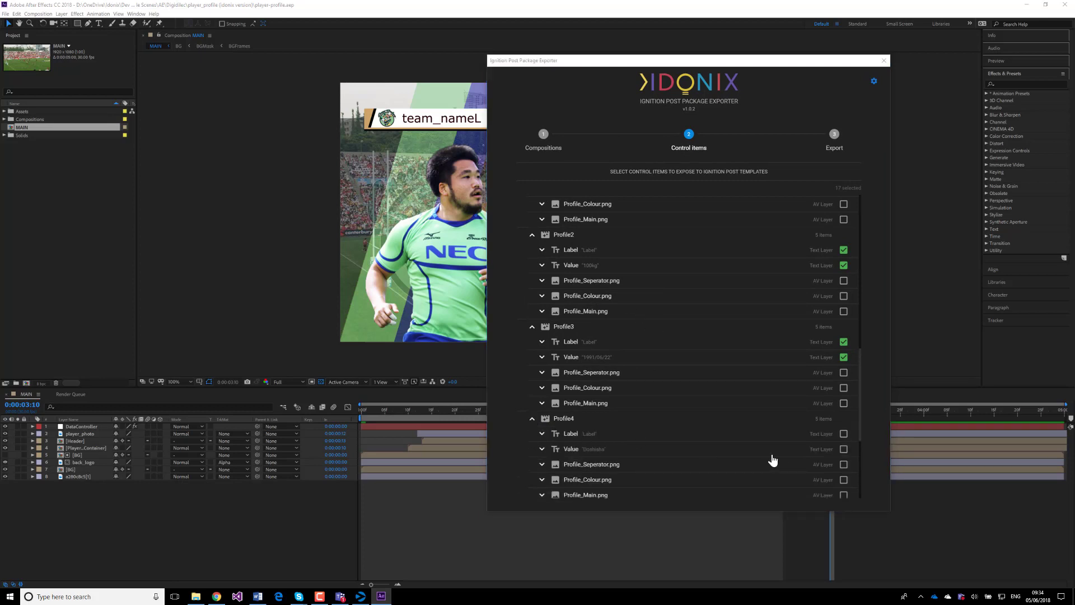
left_click(844, 433)
left_click(845, 448)
Expose the Label and Value text layers of the Stats1 and Stats2 compositions as control items
scroll(727, 445, "down", 3)
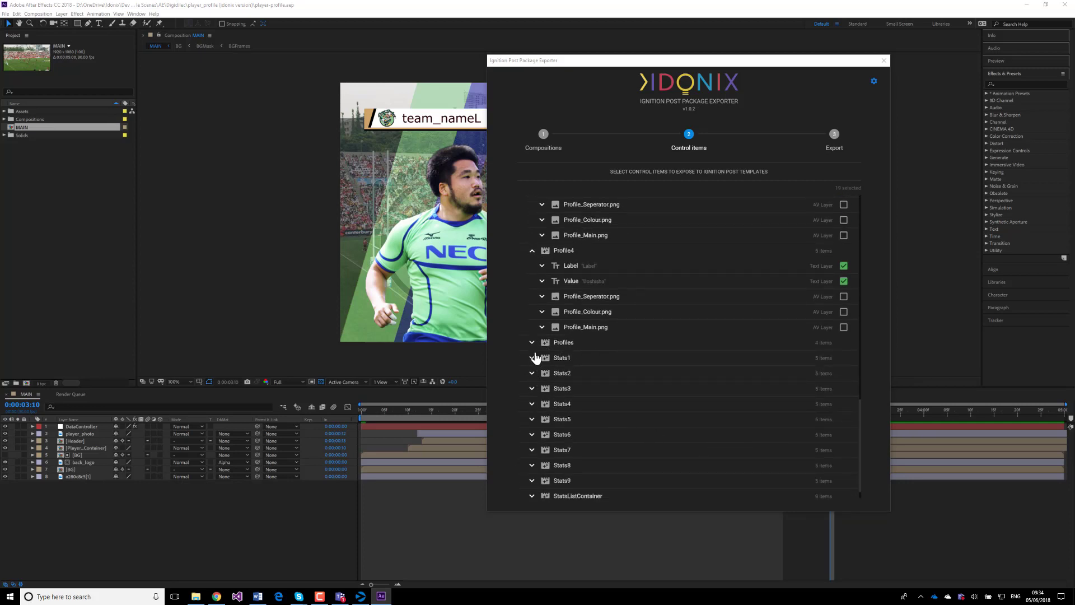
left_click(533, 359)
left_click(844, 373)
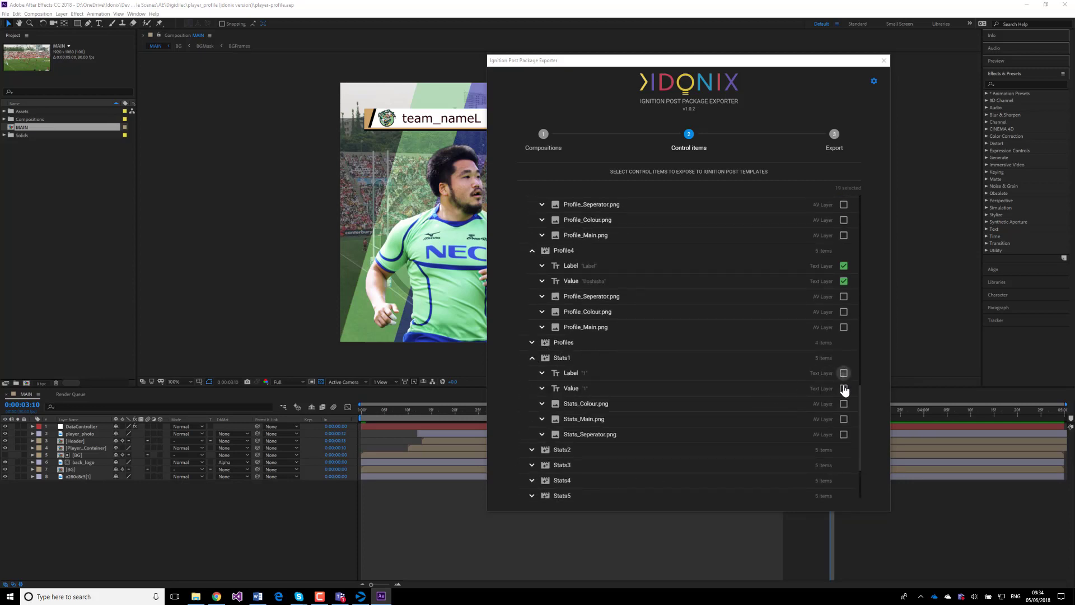
left_click(844, 388)
left_click(532, 451)
scroll(694, 459, "down", 3)
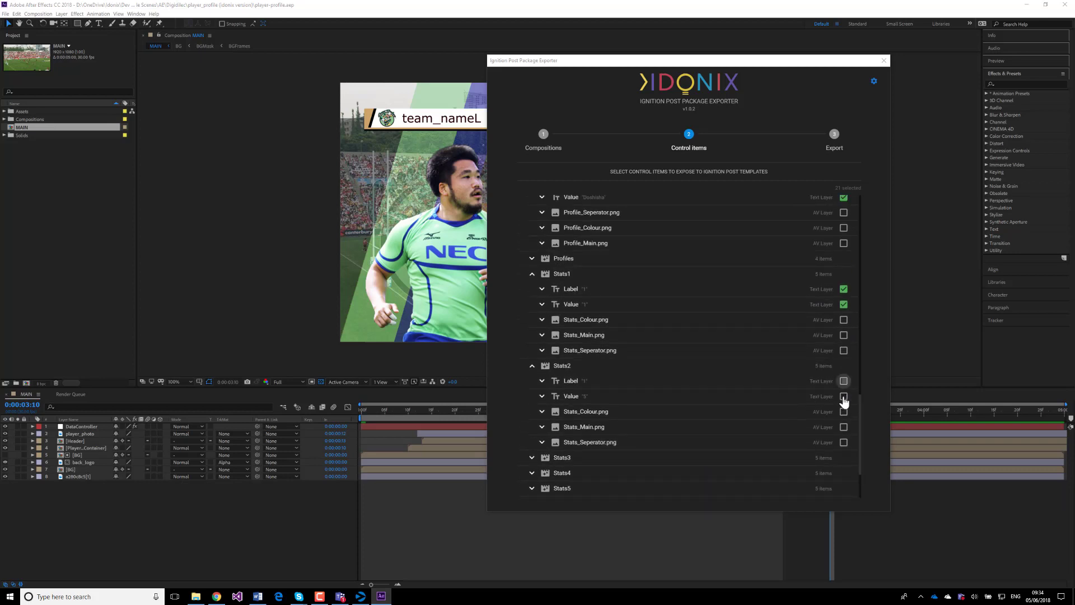
left_click(844, 381)
left_click(844, 397)
Expose the Value and Label text layers of the Stats3 and Stats4 compositions as control items
left_click(532, 459)
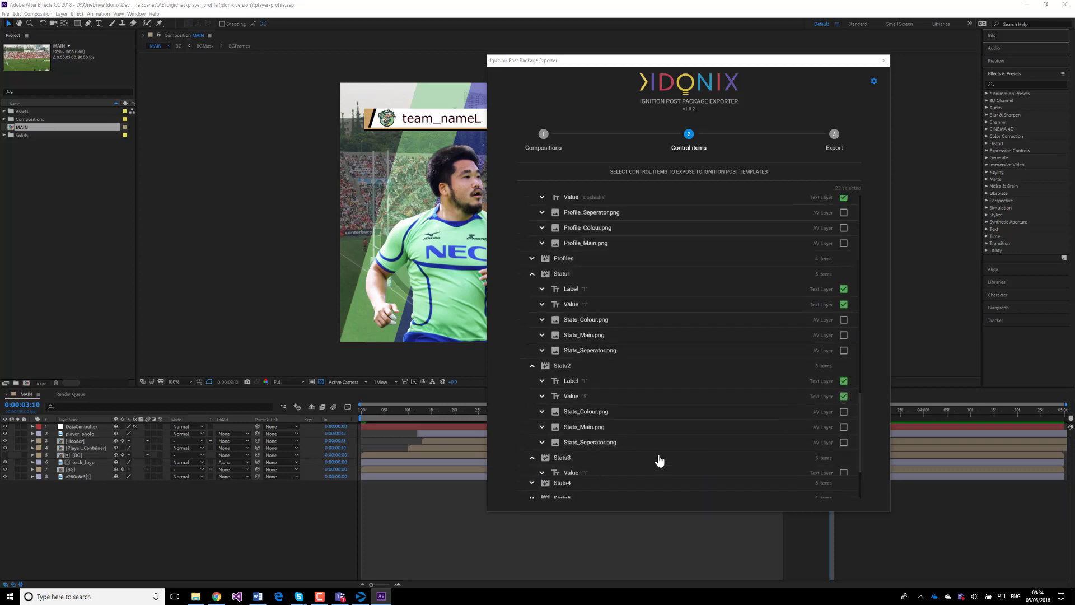
scroll(672, 454, "down", 4)
left_click(844, 347)
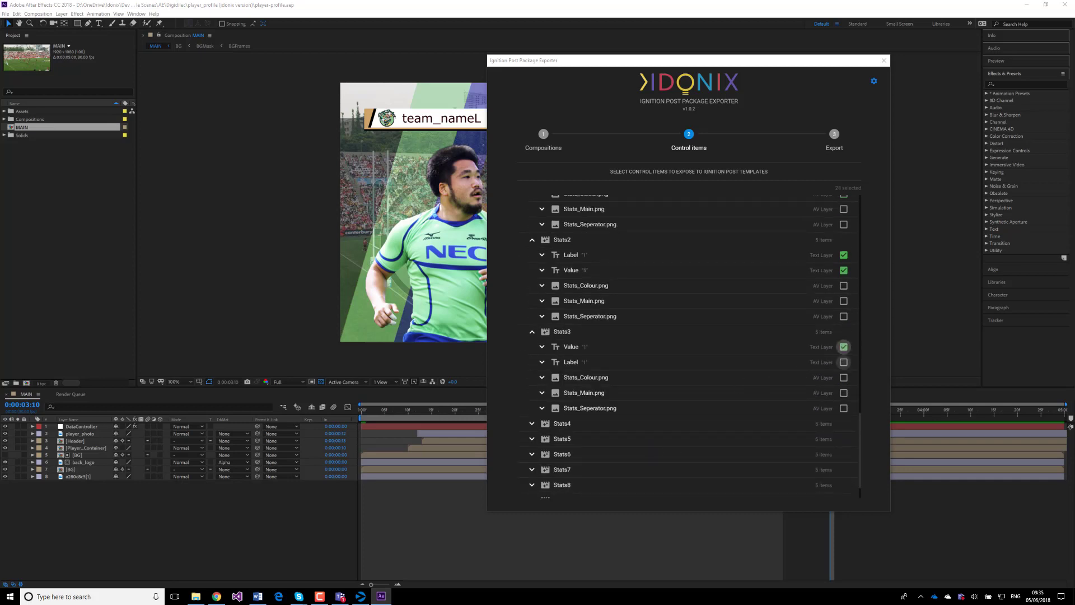
left_click(844, 362)
left_click(532, 423)
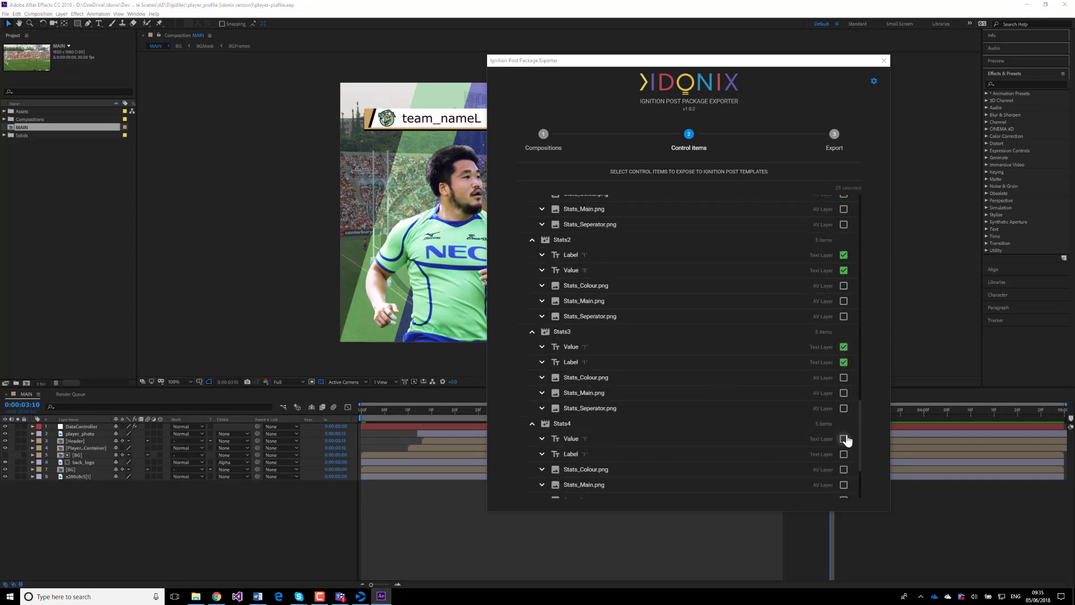
left_click(845, 439)
left_click(844, 453)
Expose the Value and Label text layers of the Stats5 and Stats6 compositions as control items
scroll(753, 427, "down", 4)
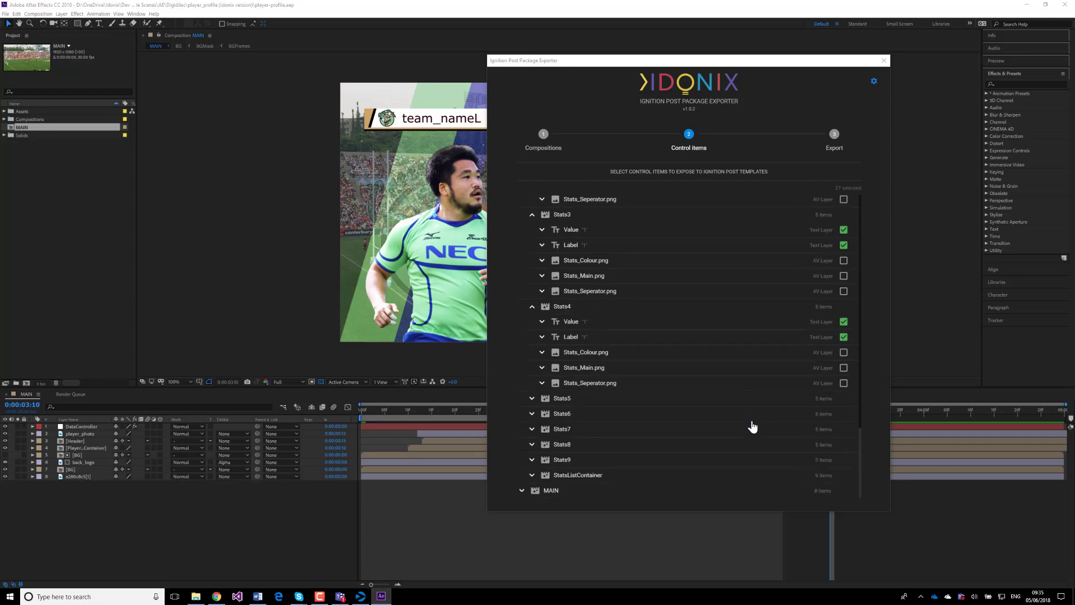
left_click(532, 398)
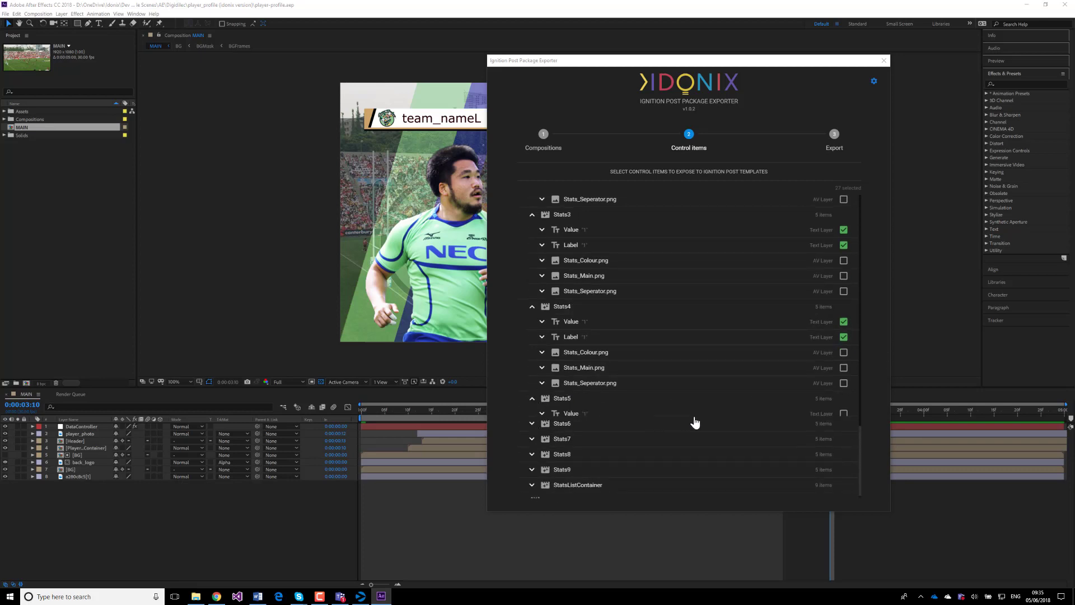
left_click(844, 413)
left_click(844, 429)
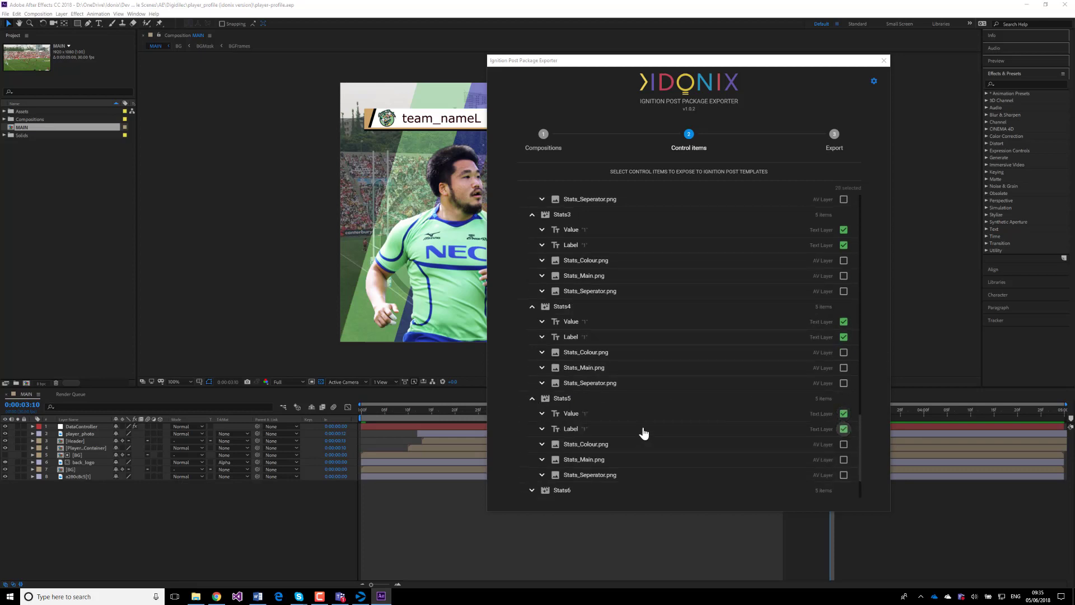
scroll(644, 433, "down", 1)
left_click(532, 448)
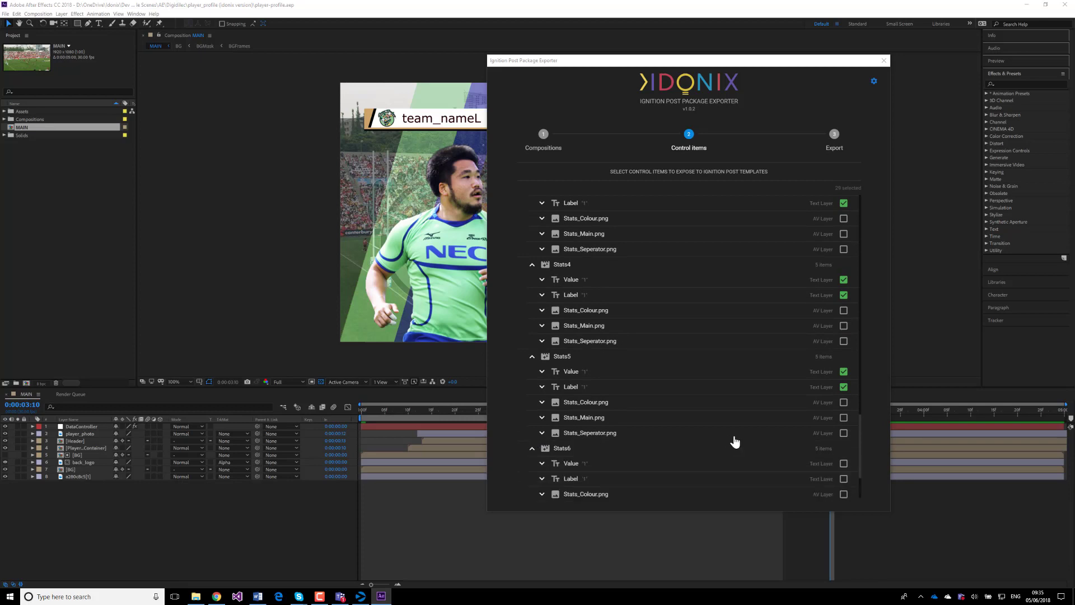
scroll(736, 442, "down", 2)
left_click(845, 379)
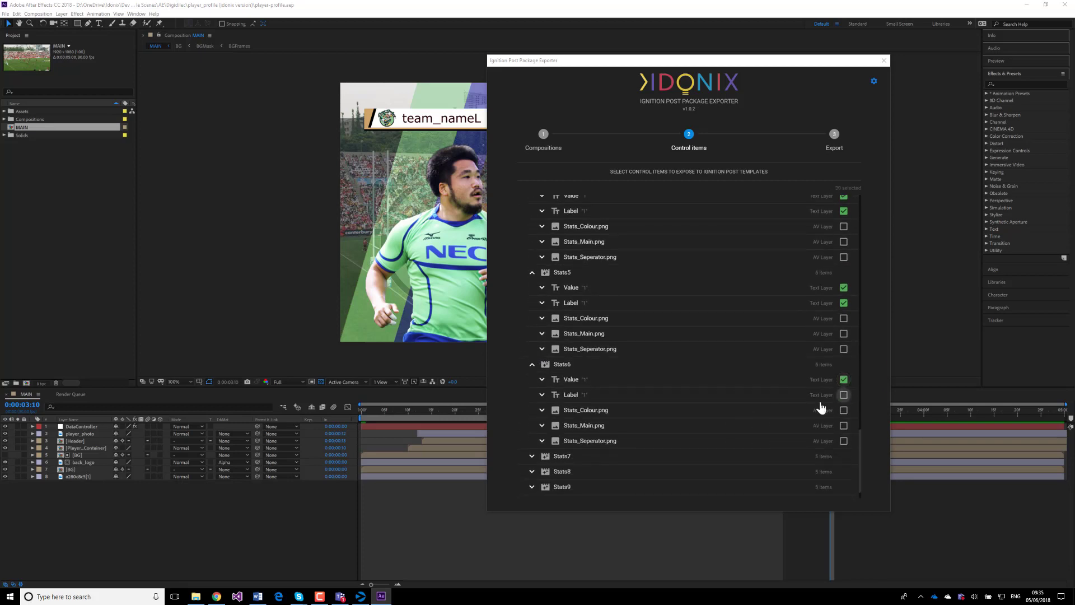
left_click(844, 395)
Expose the Value and Label text layers of the Stats7 and Stats8 compositions as control items
left_click(532, 457)
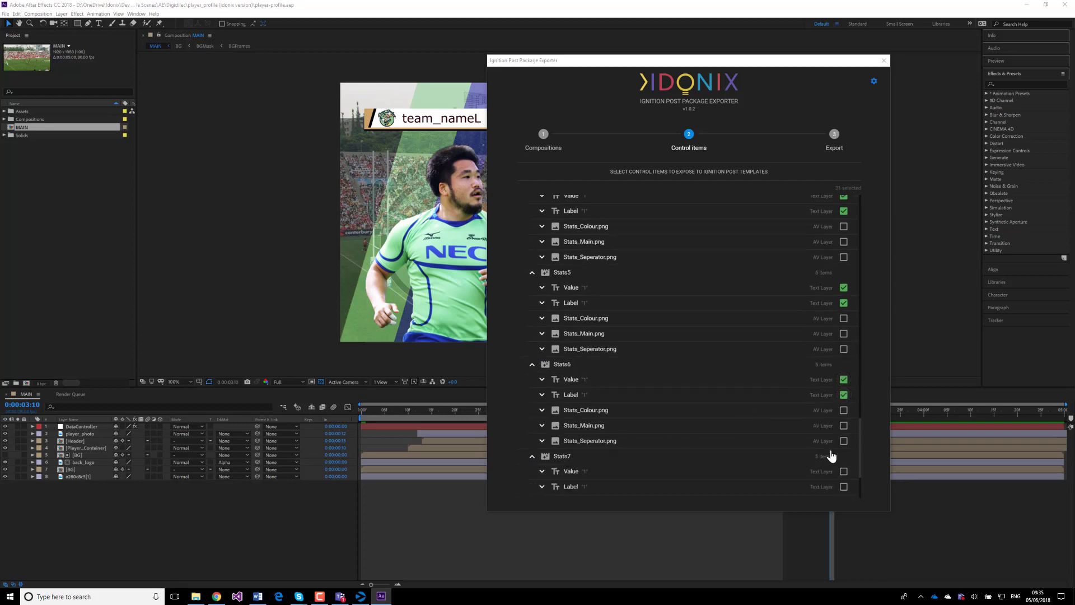
scroll(768, 473, "down", 2)
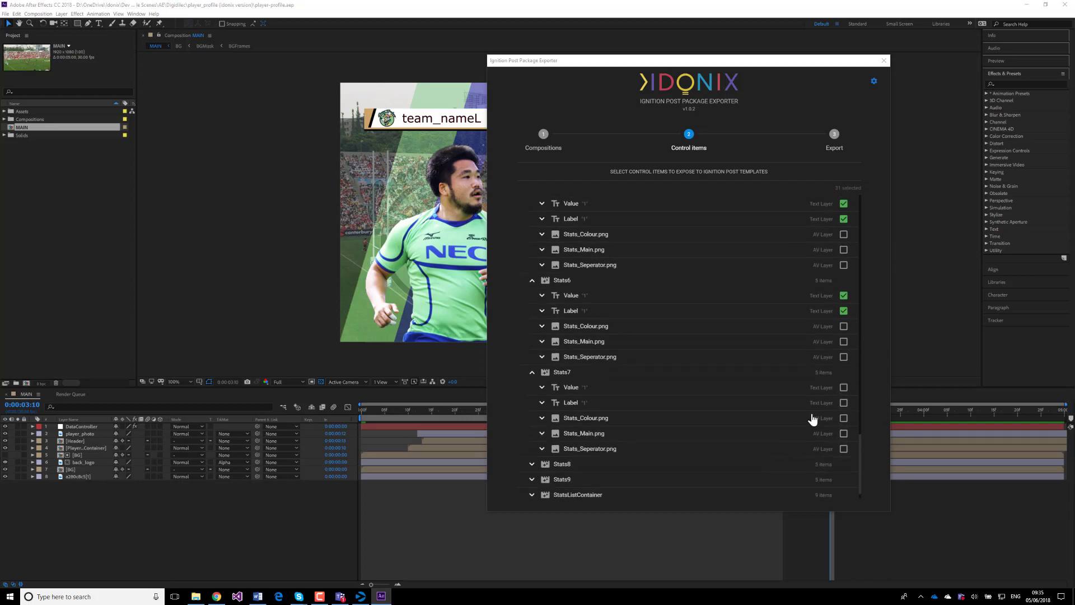
left_click(844, 387)
left_click(845, 403)
left_click(533, 465)
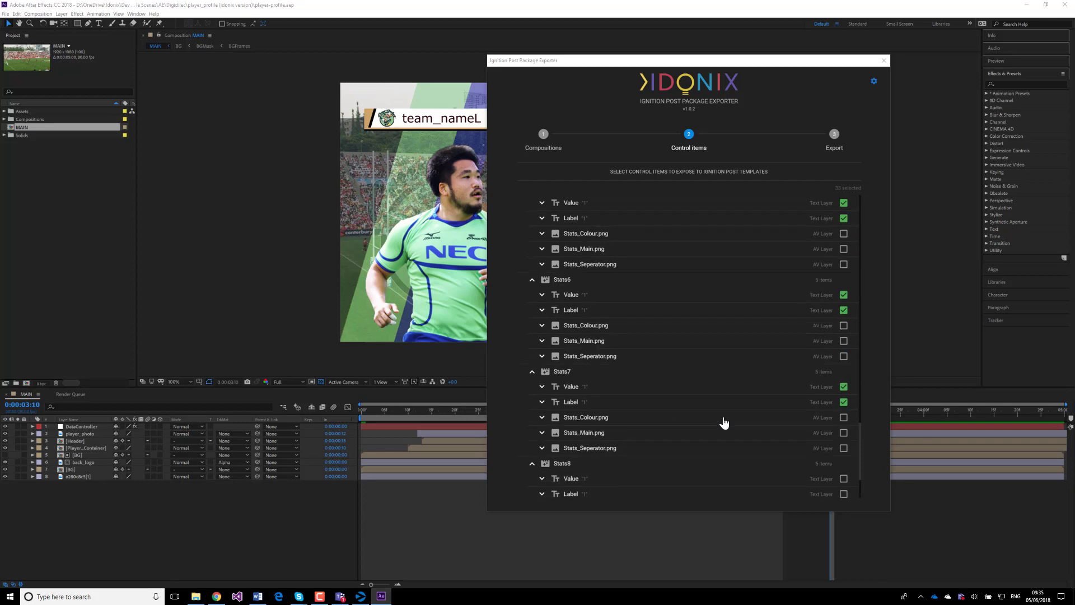
scroll(724, 424, "down", 2)
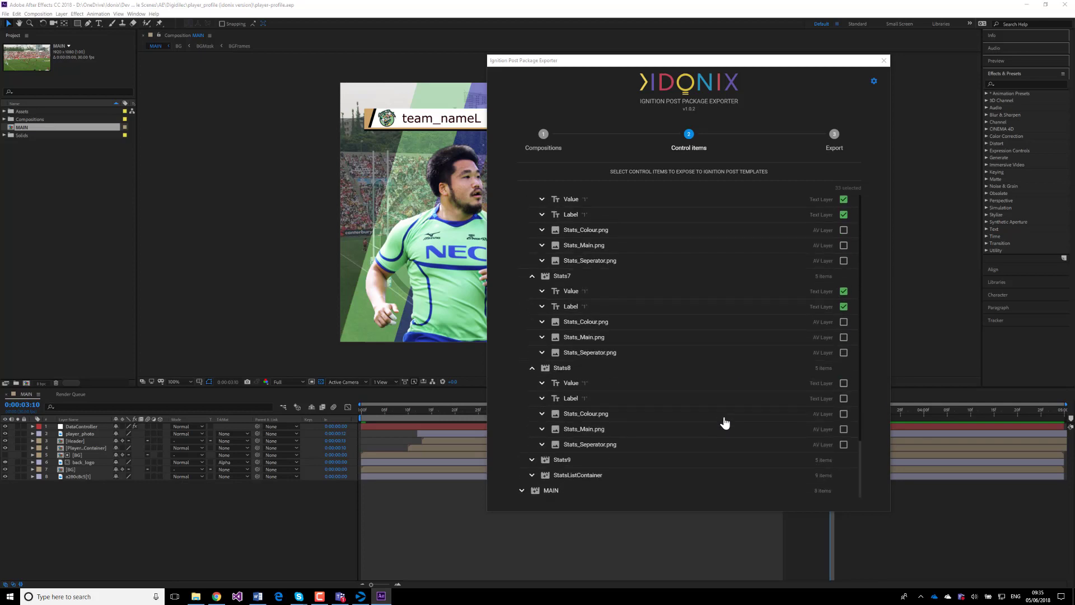
left_click(844, 383)
left_click(844, 398)
Expose the Value and Label text layers of the Stats9 composition as control items
left_click(587, 461)
scroll(642, 442, "down", 3)
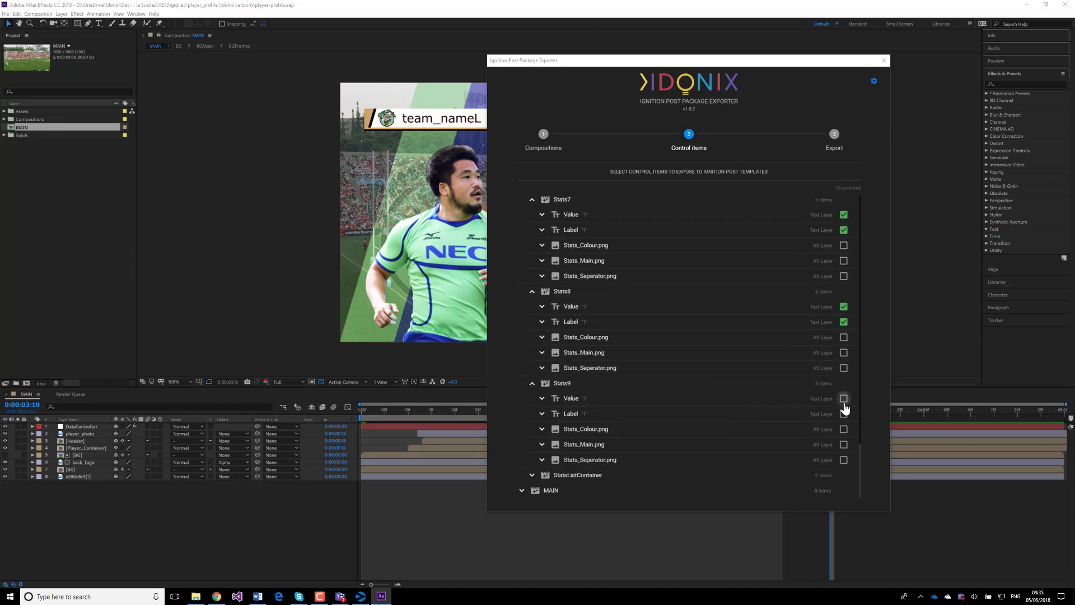
left_click(845, 398)
left_click(844, 413)
Review the control items selected in the Stats and Profile compositions
left_click_drag(632, 66, 519, 56)
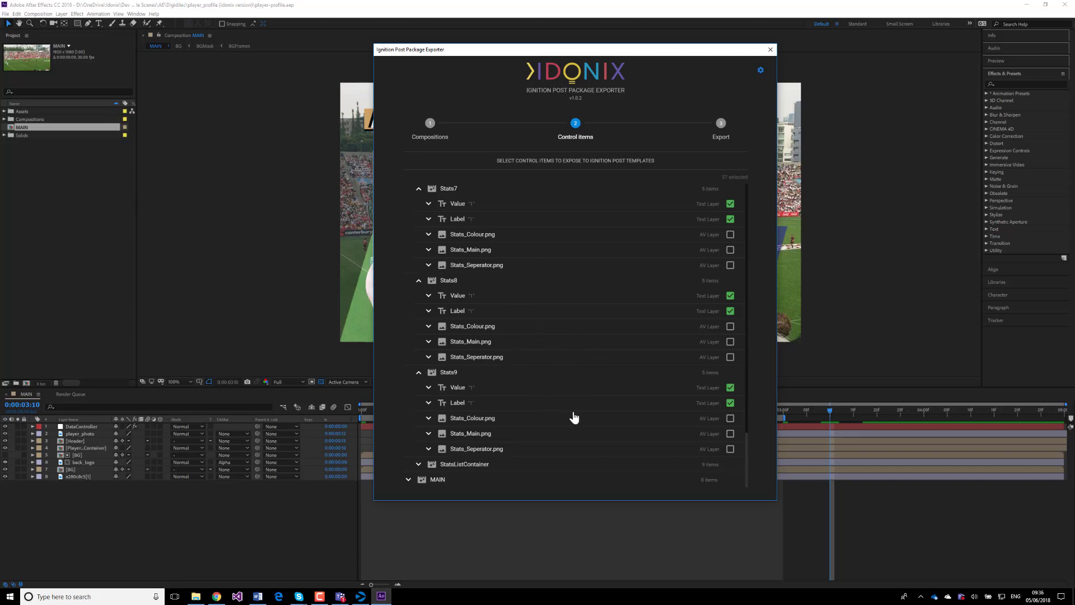
scroll(555, 446, "up", 10)
scroll(583, 414, "up", 3)
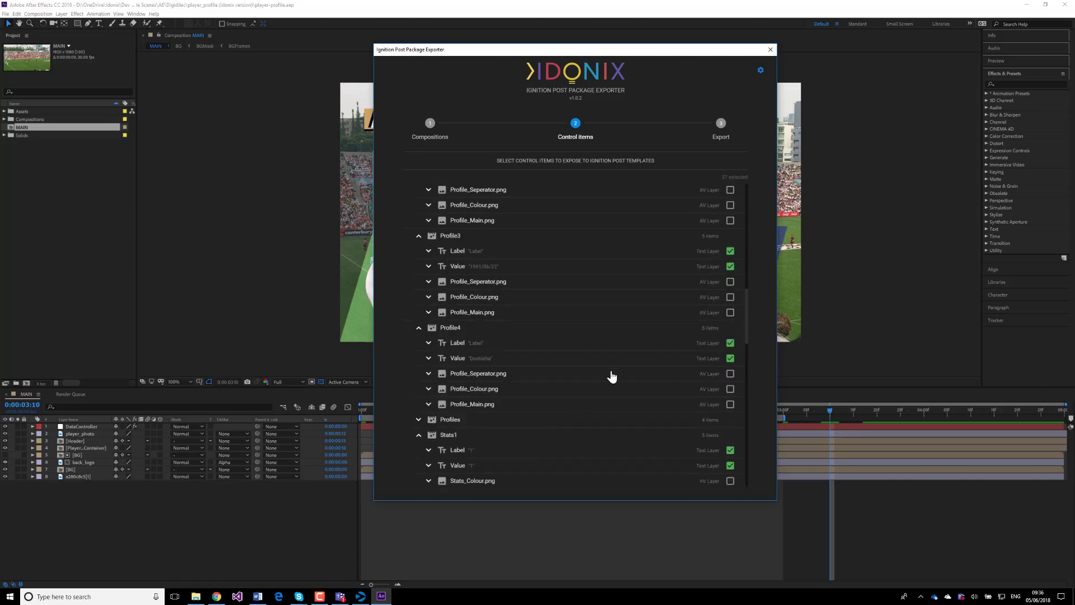
scroll(542, 293, "up", 2)
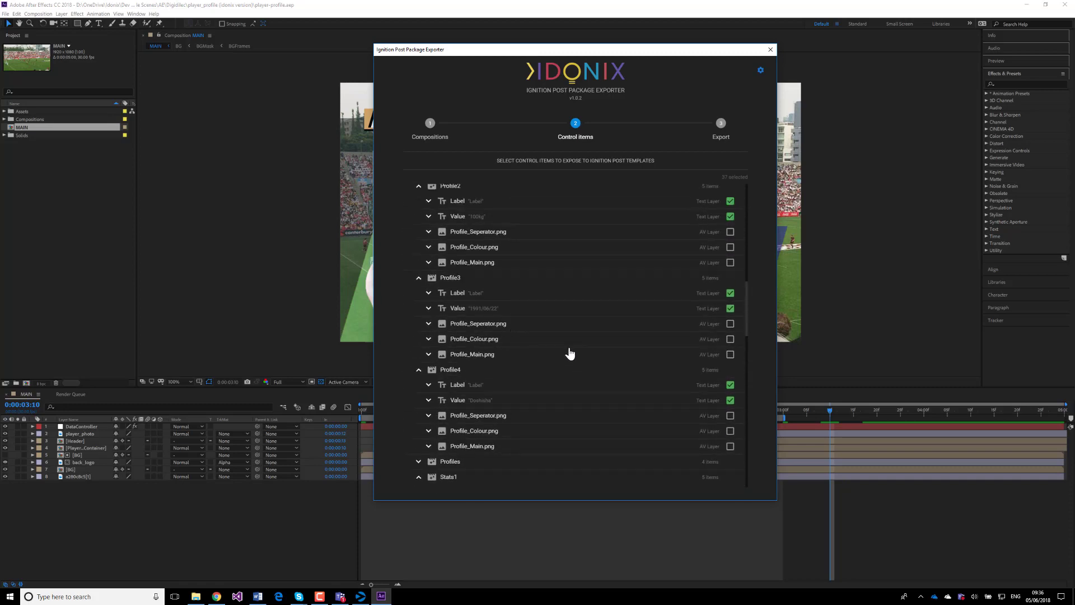
left_click_drag(600, 53, 770, 97)
scroll(691, 403, "up", 4)
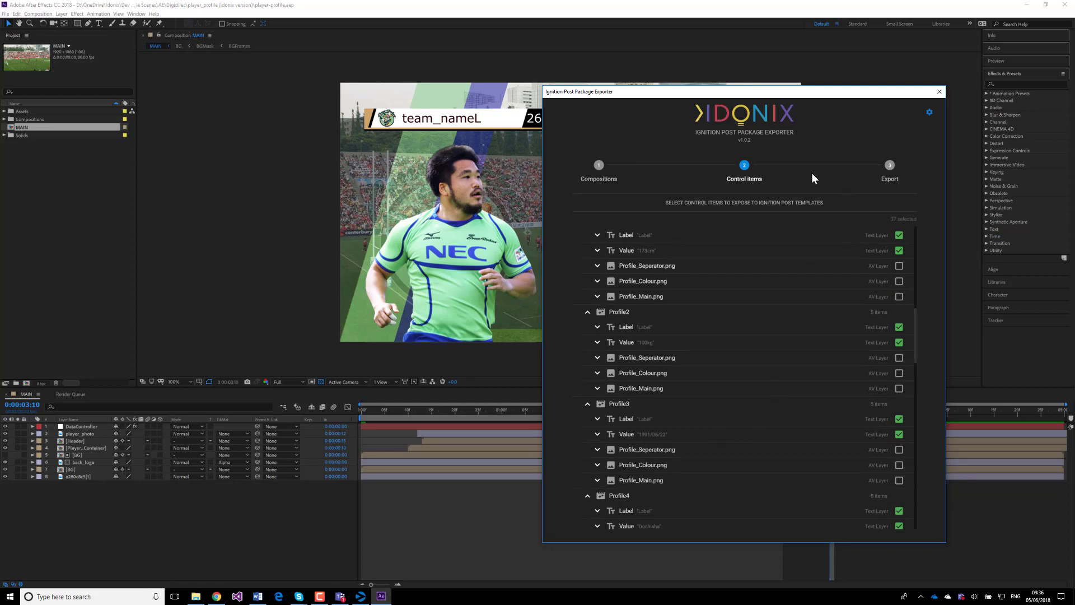
left_click_drag(824, 100, 831, 80)
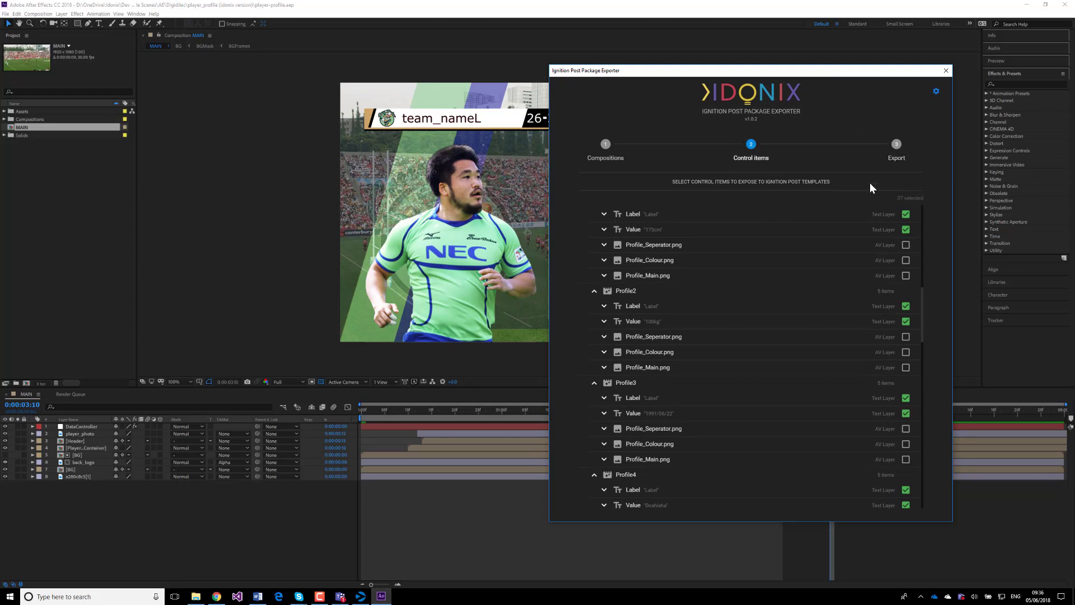
Go to the export stage and set the output destination to player-profile.ipp in the Digidelic Demo folder, replacing the existing file
left_click(897, 147)
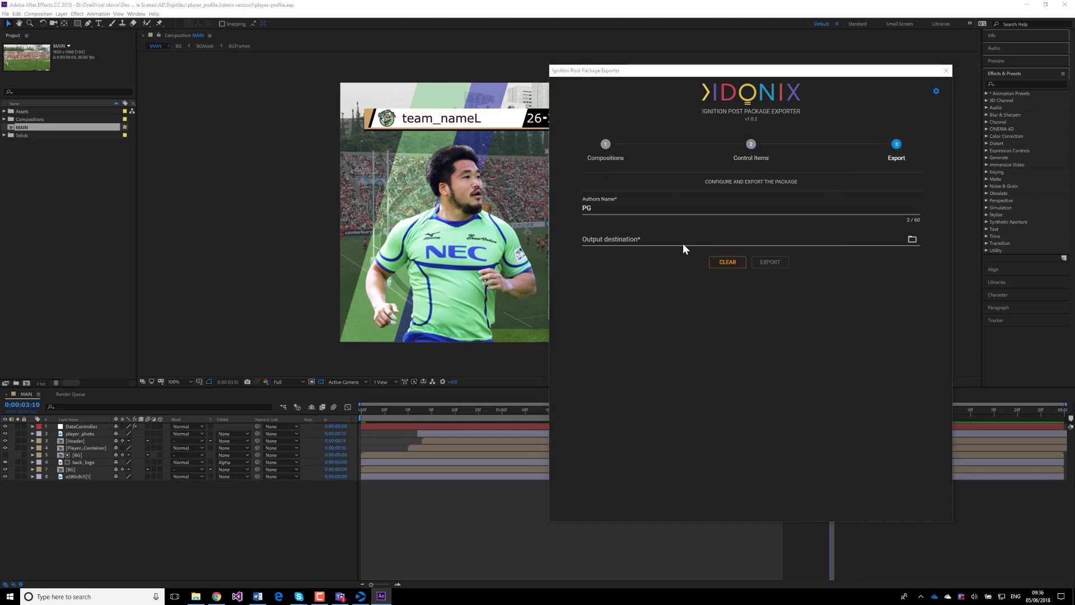
left_click(911, 240)
left_click(912, 239)
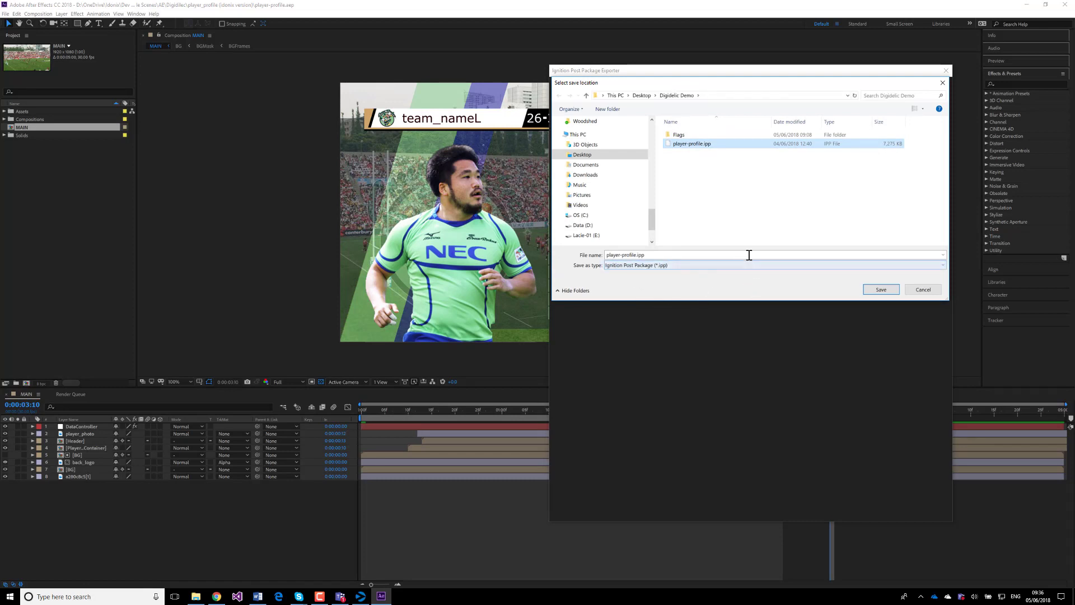
left_click(881, 290)
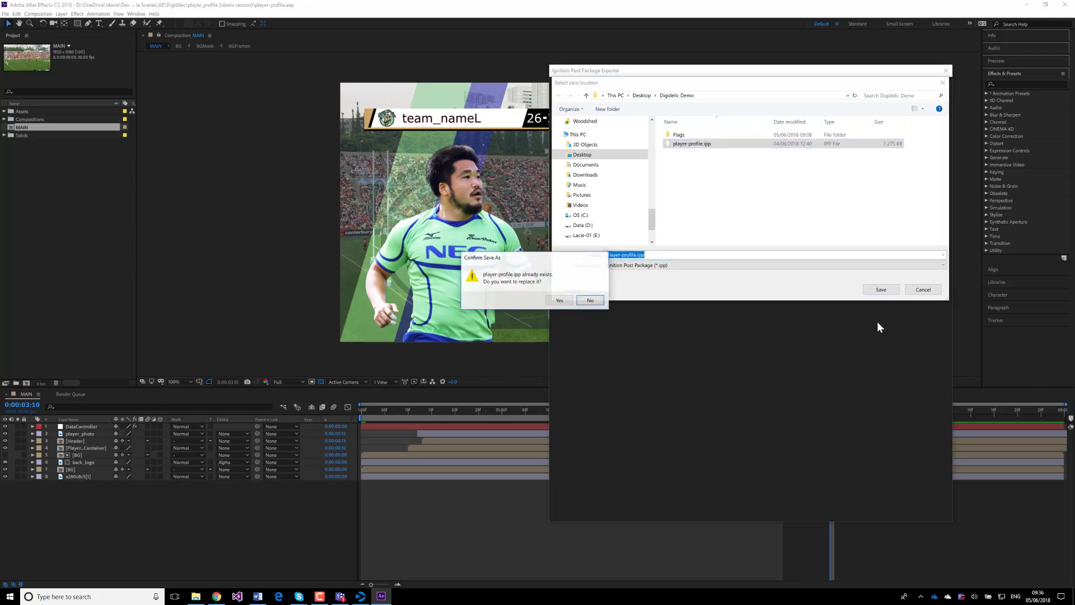
left_click(557, 301)
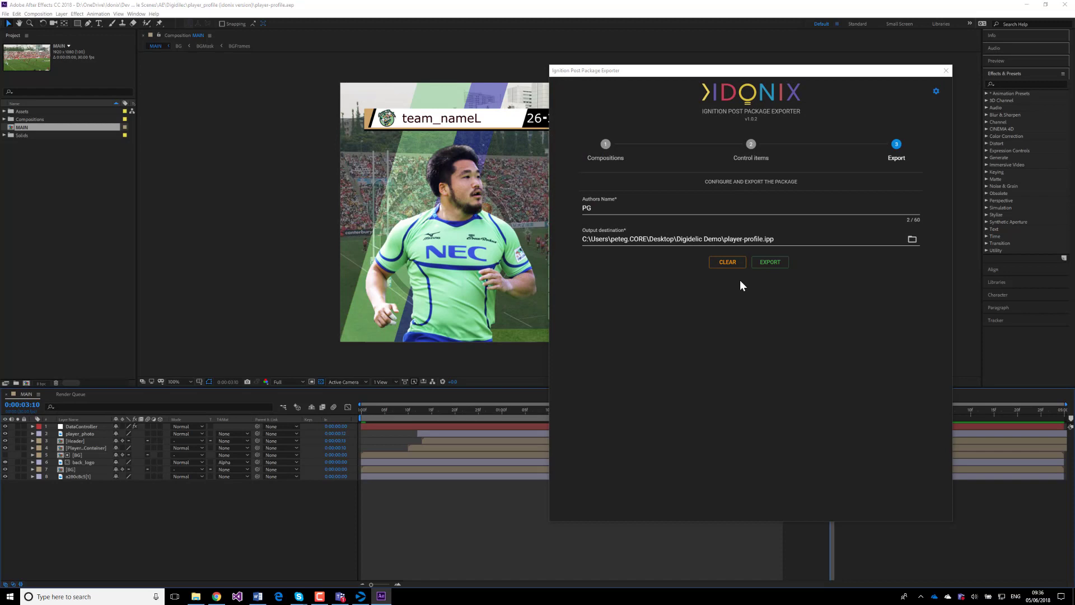
Export the player-profile.ipp package, close the package exporter and exit After Effects
left_click(775, 264)
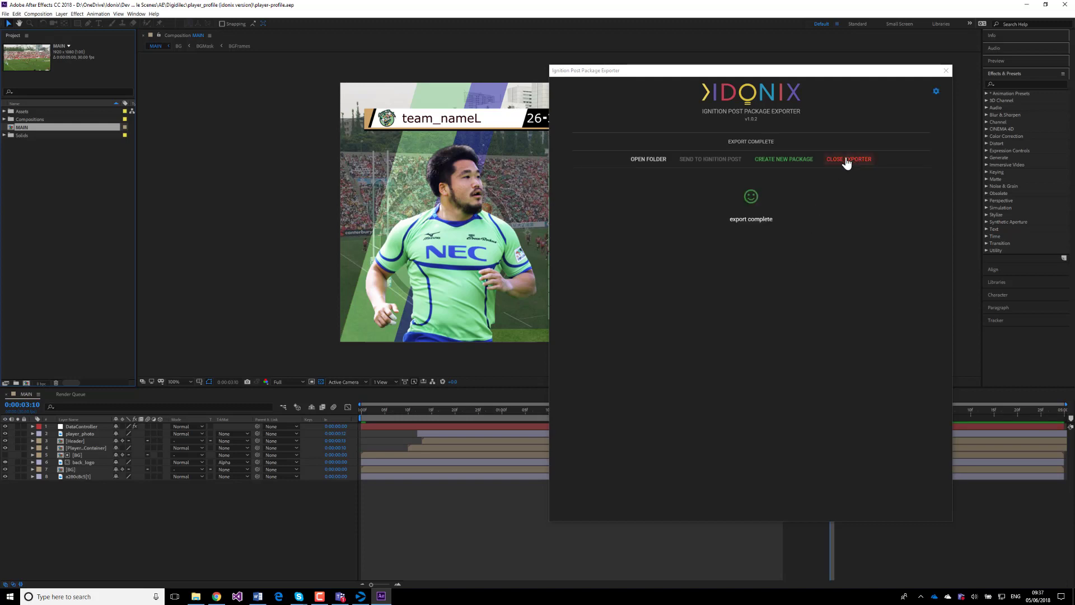
left_click(847, 161)
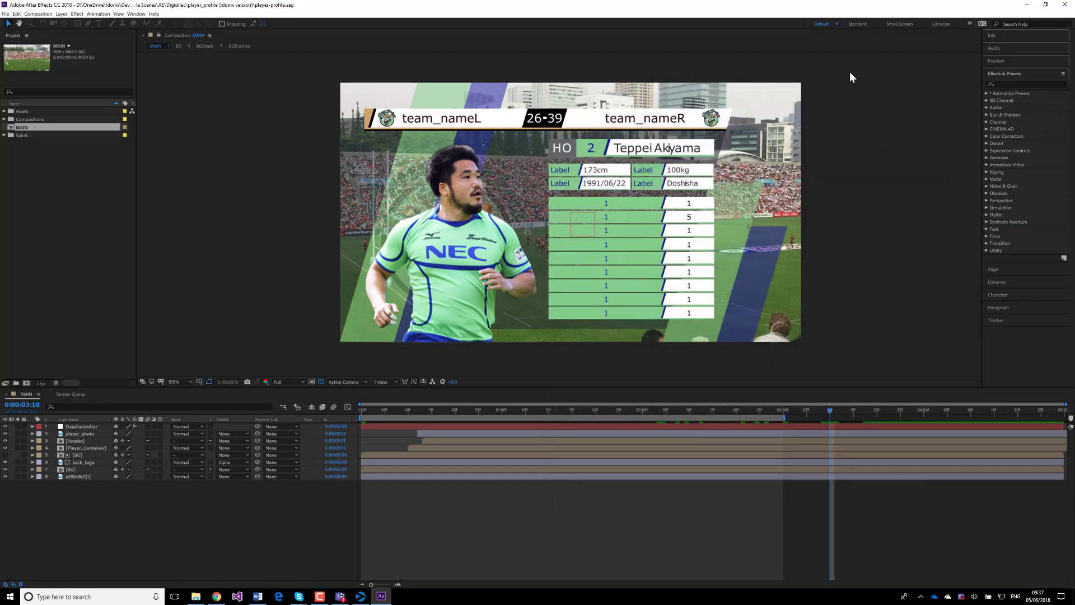
left_click(1065, 4)
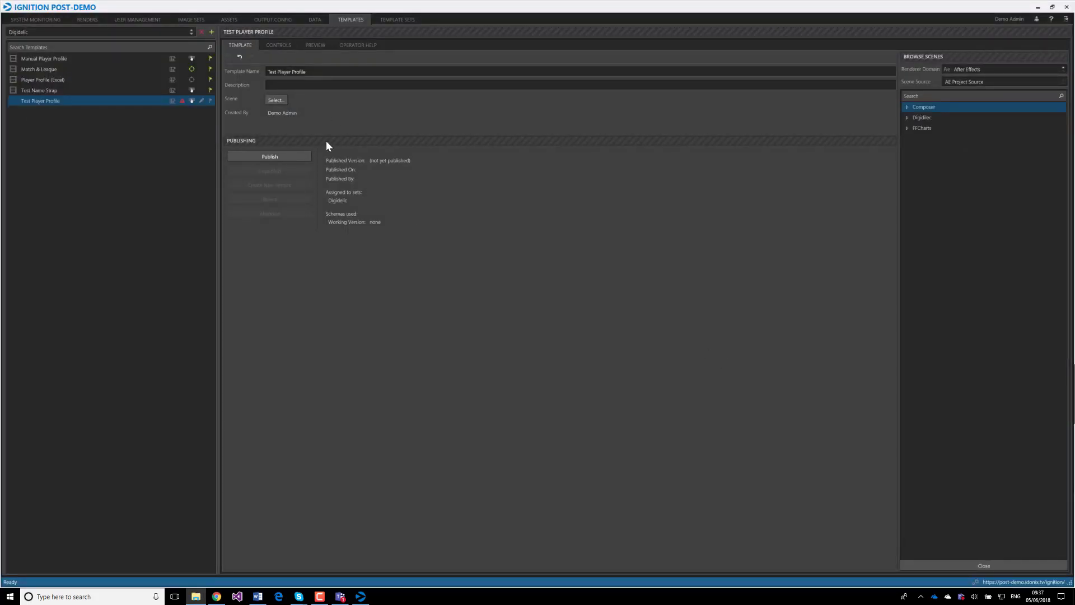
In Ignition's After Effects scene assets, import player-profile.ipp from the Digidelic Demo folder as a new project in AE Project Source
left_click(229, 20)
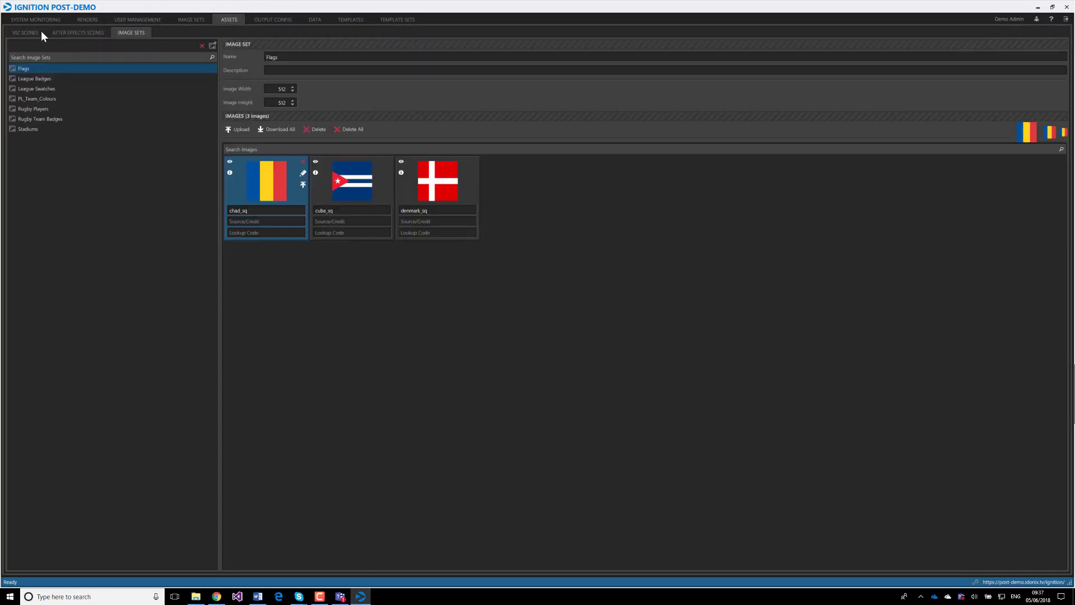
left_click(15, 31)
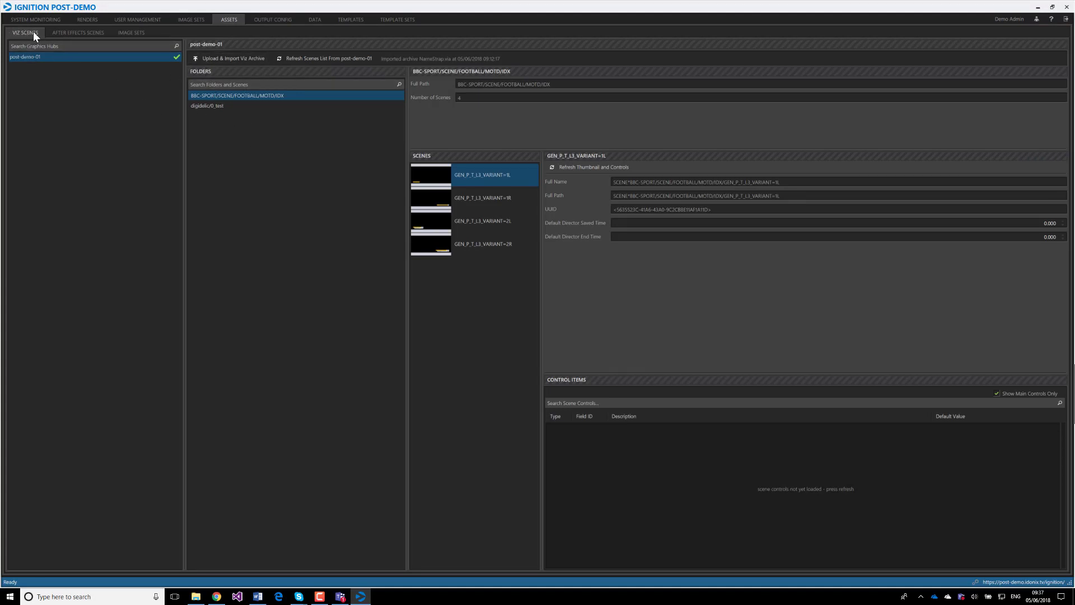
left_click(76, 32)
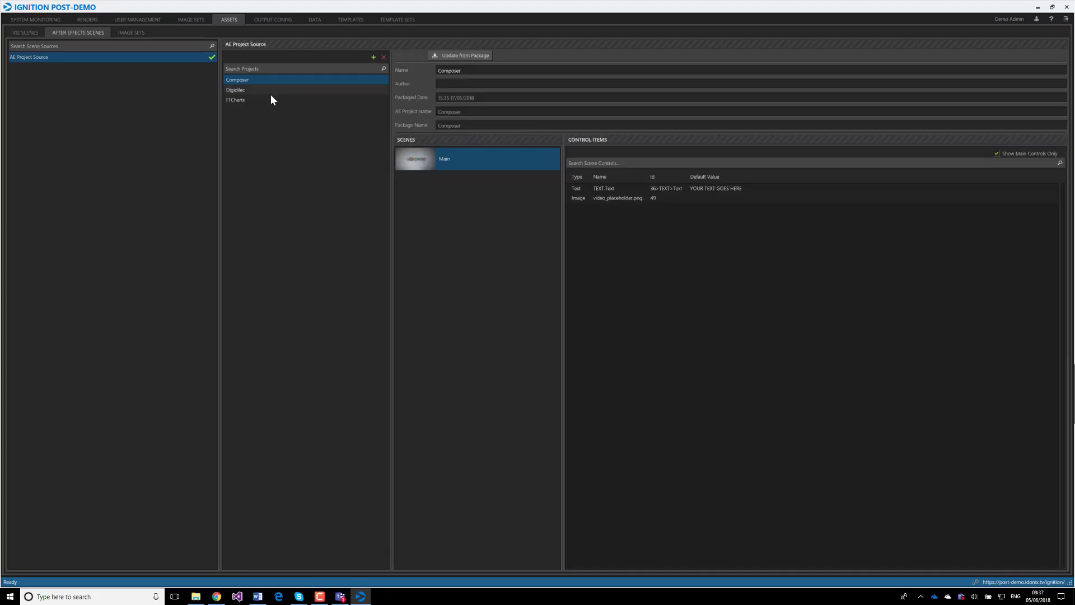
left_click(374, 57)
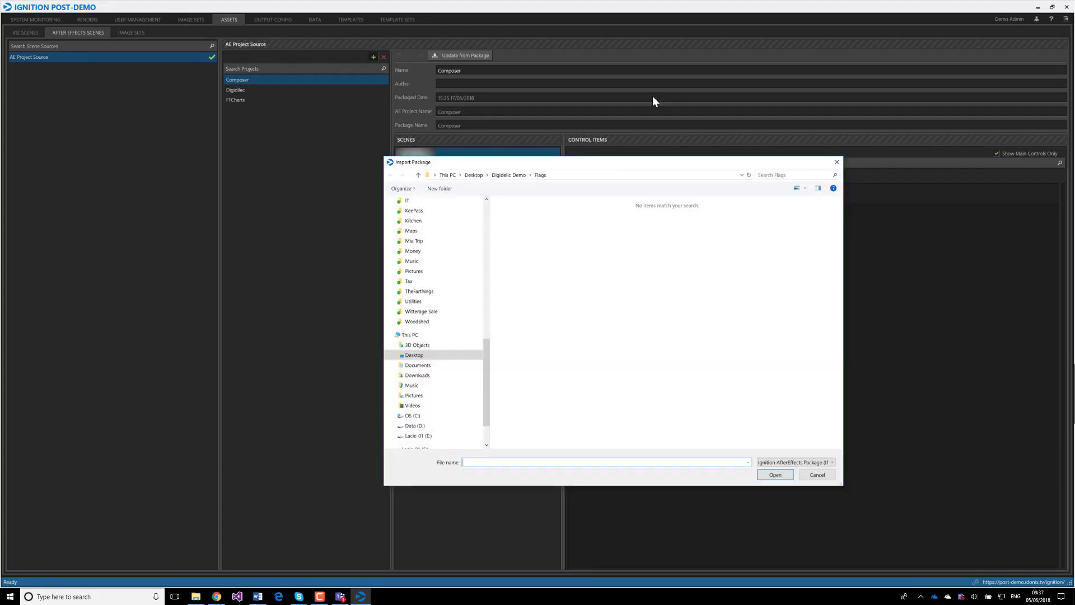
left_click(507, 176)
left_click(526, 224)
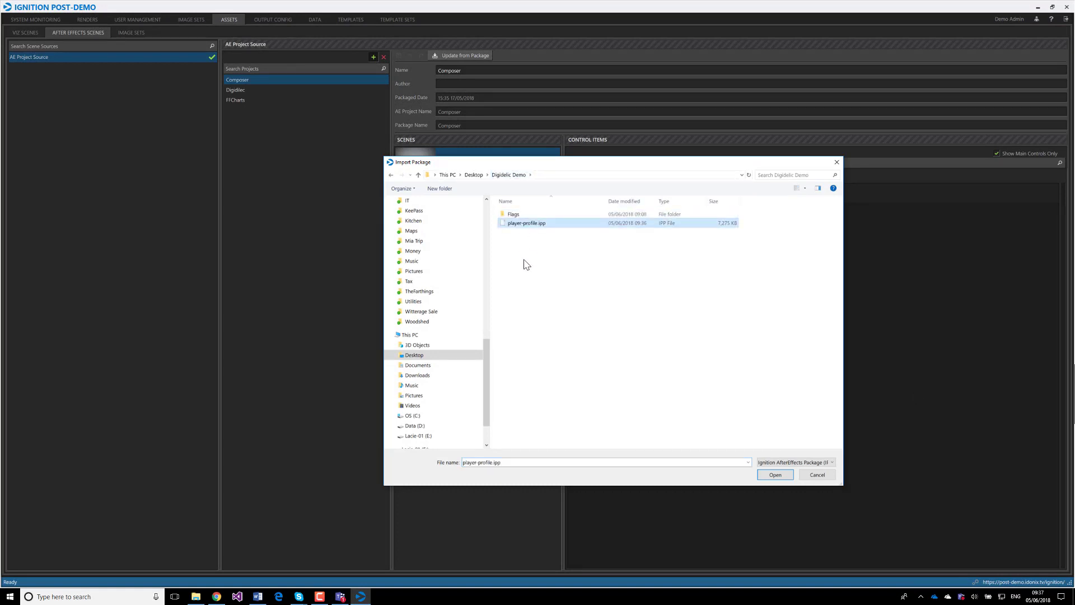
left_click(775, 474)
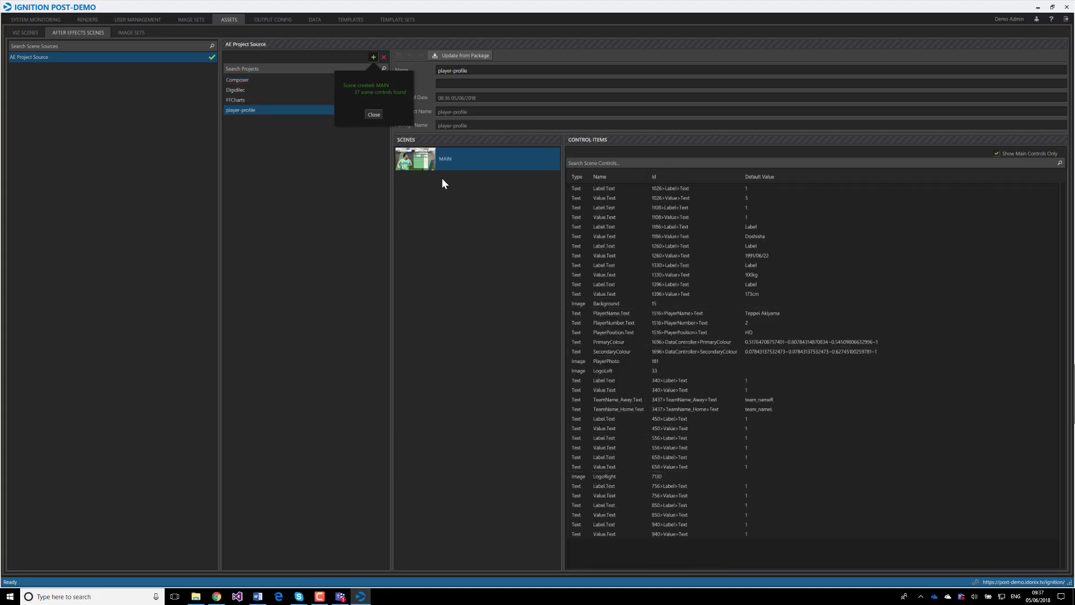
left_click(375, 116)
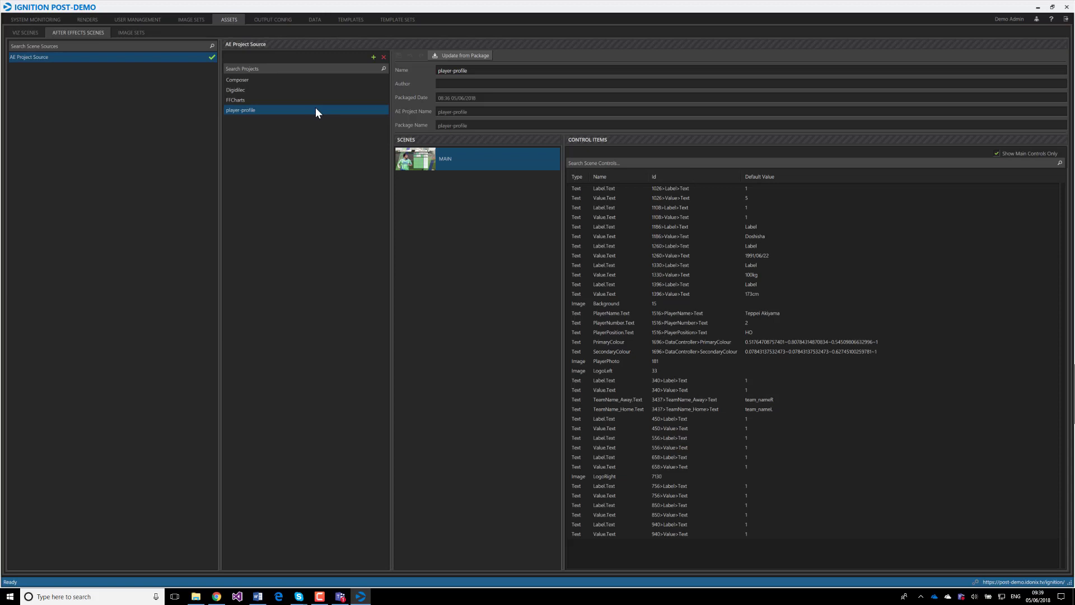
Compare the control items of the 4 Bar Chart, 3 Bar Chart and 2 x 2 Bar Chart scenes in the FFCharts project
left_click(314, 103)
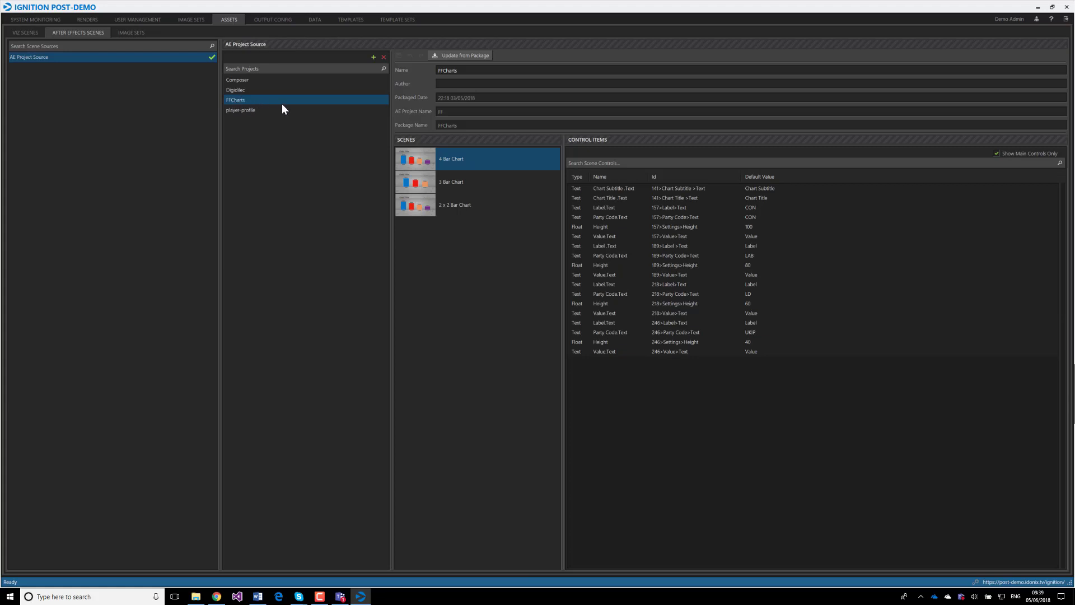
left_click(533, 182)
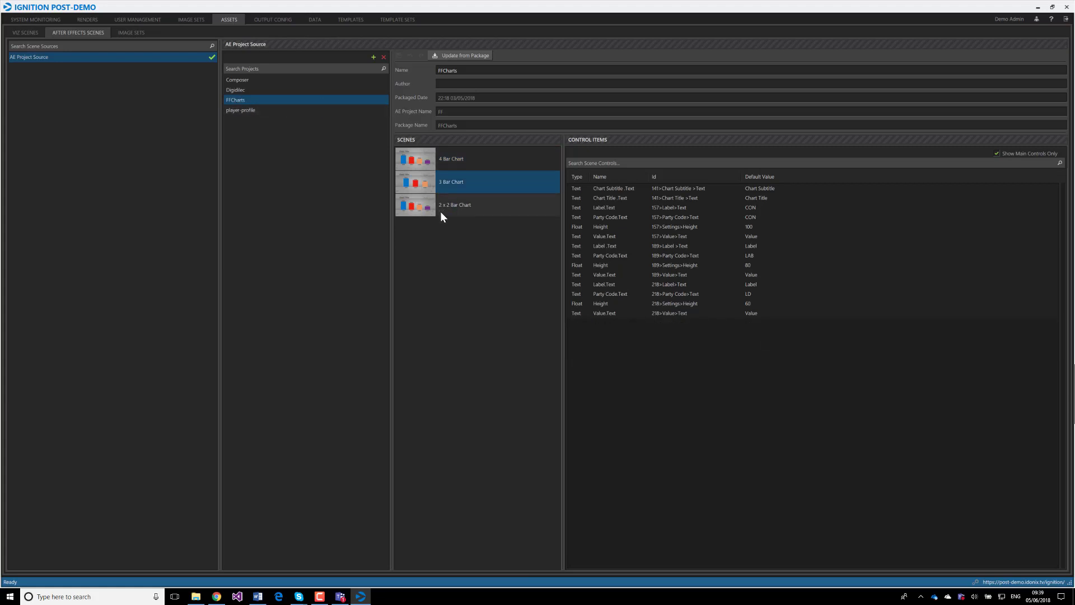
left_click(442, 208)
left_click(445, 178)
left_click(445, 160)
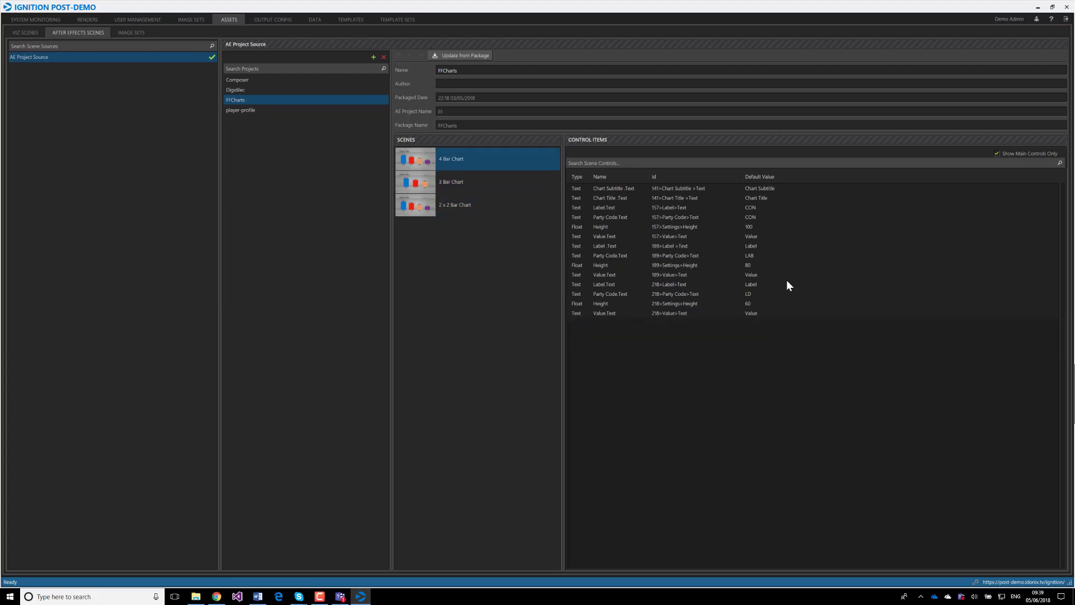
left_click(447, 182)
left_click(448, 203)
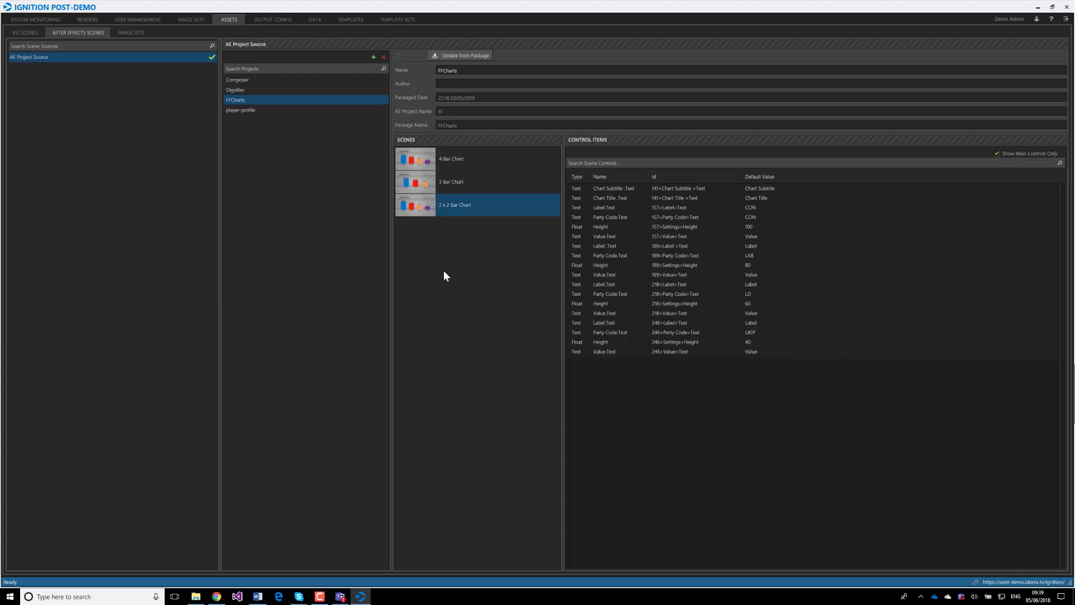
left_click(443, 161)
left_click(446, 184)
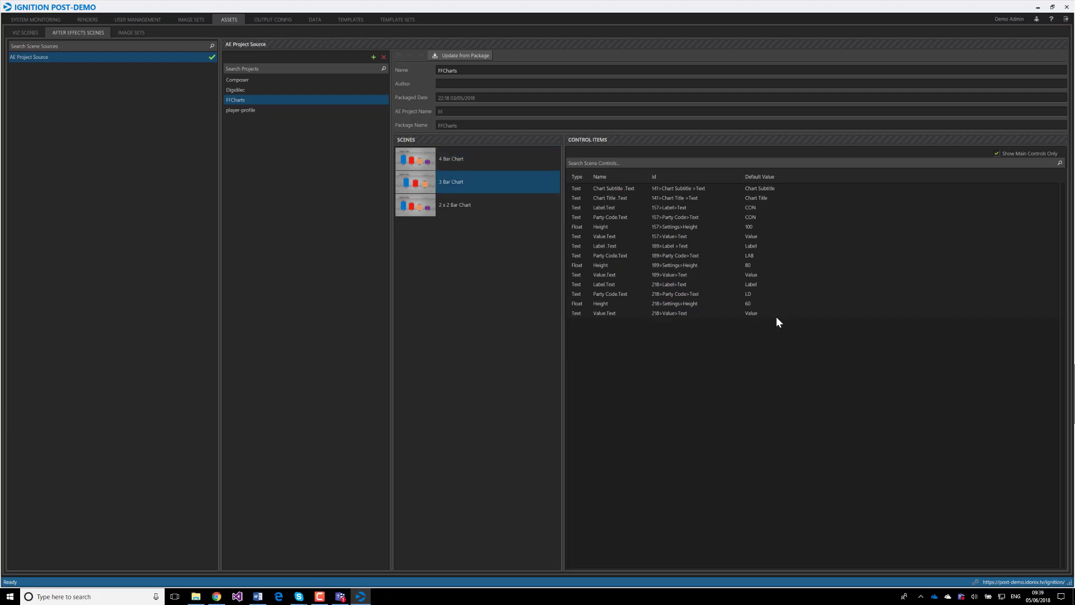
left_click(445, 212)
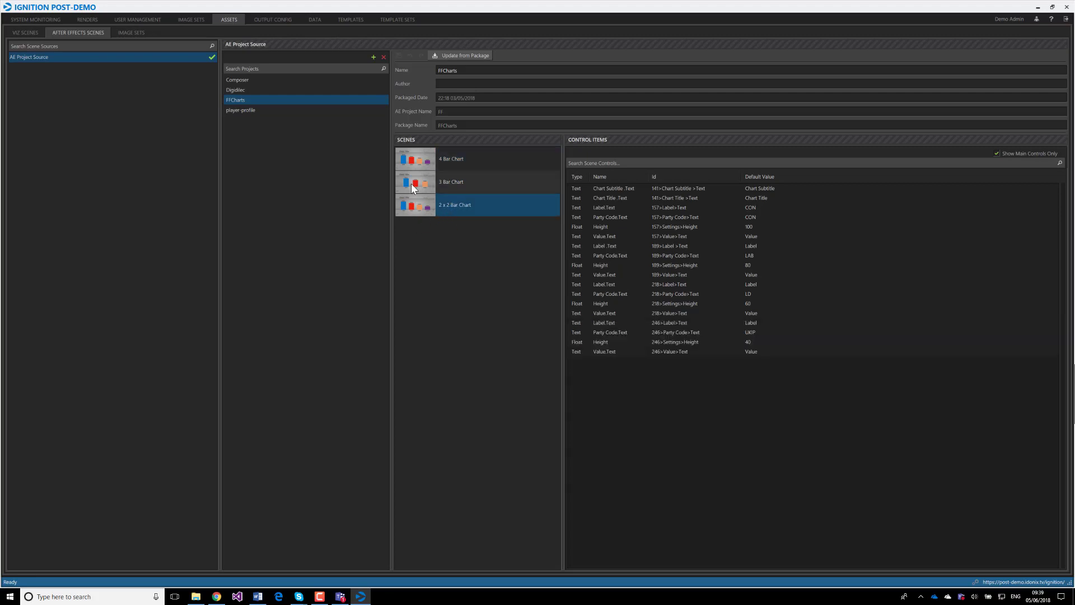
left_click(443, 159)
left_click(441, 178)
left_click(443, 203)
left_click(430, 160)
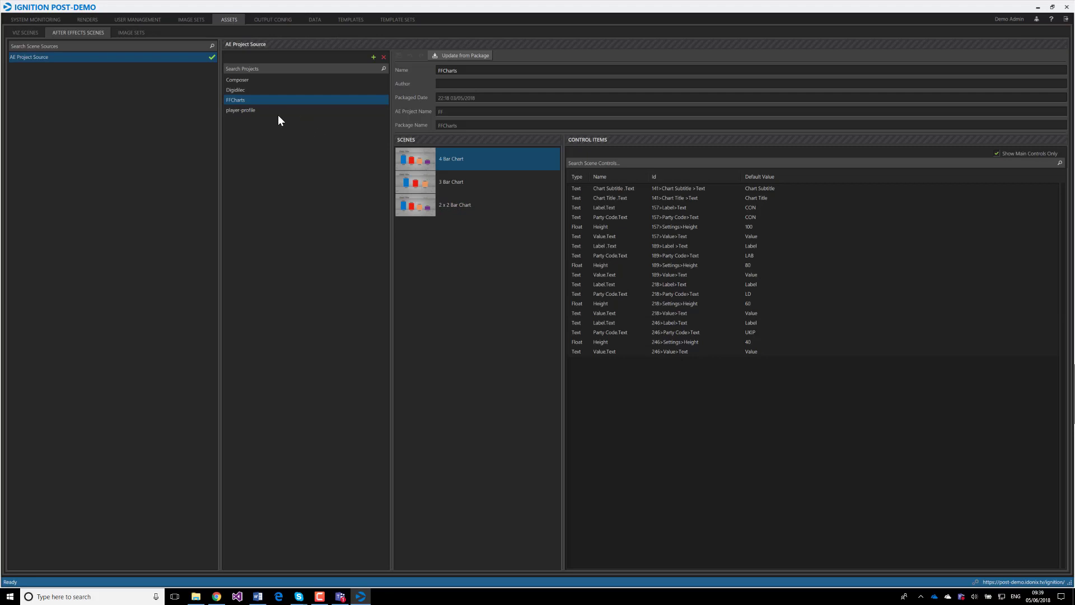
Review the full list of control items of the MAIN scene in the imported player-profile project
left_click(255, 111)
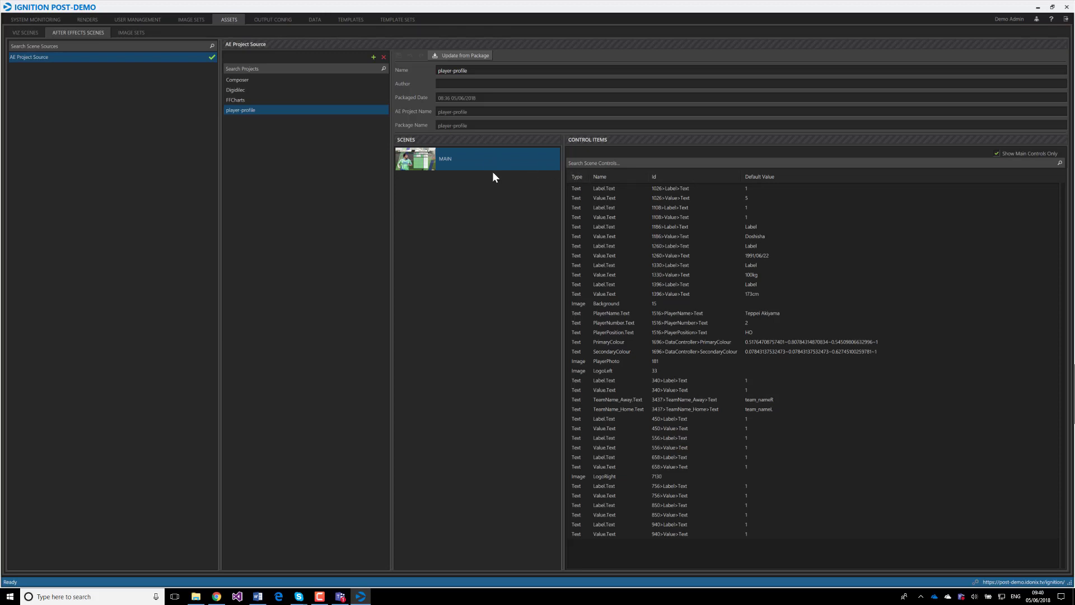
left_click(576, 185)
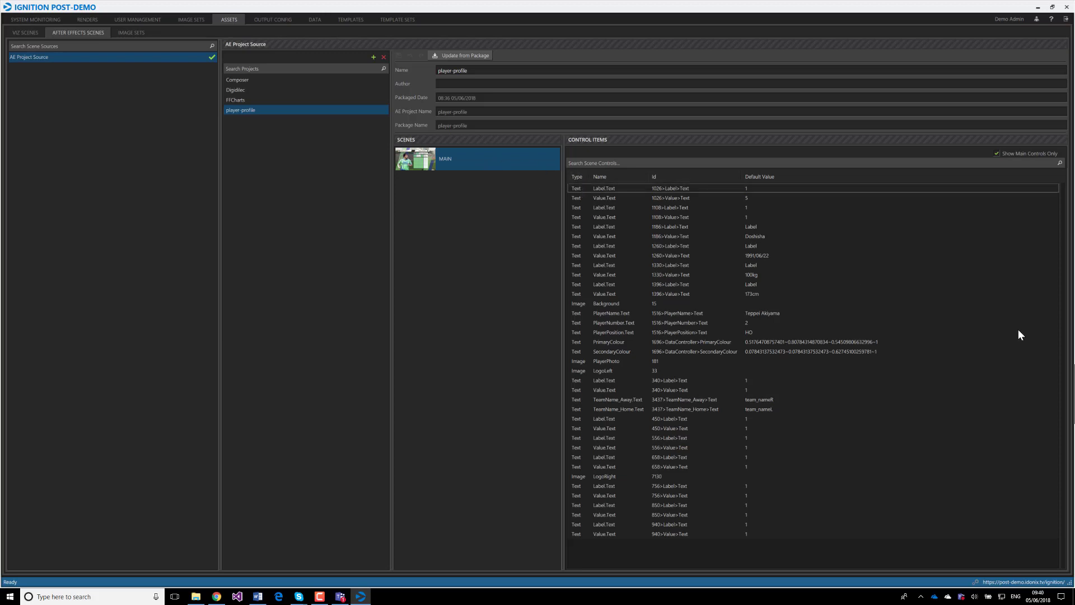
left_click(596, 535)
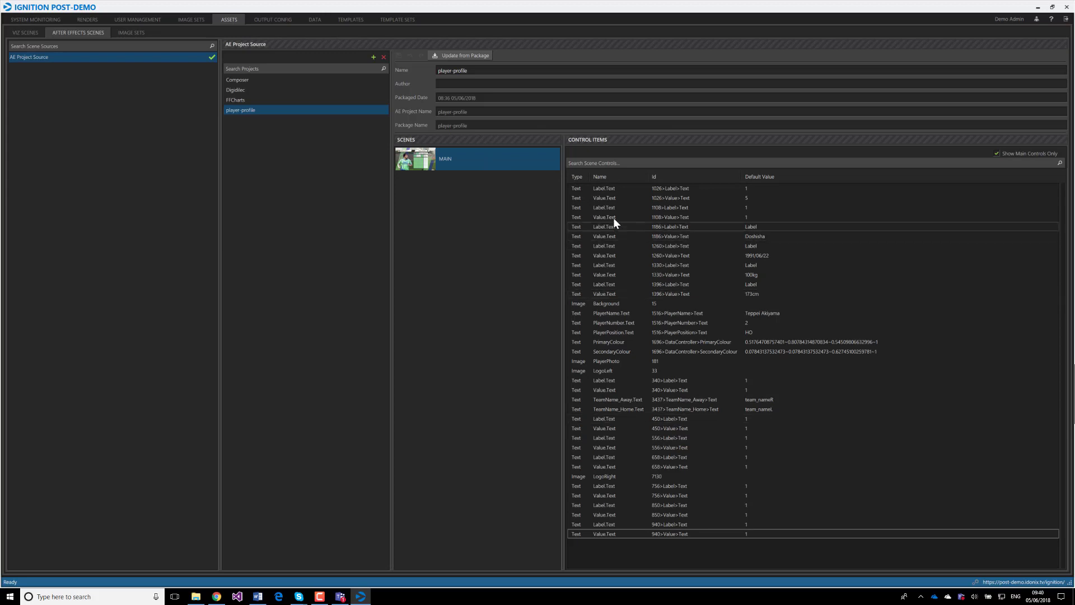
left_click(609, 185)
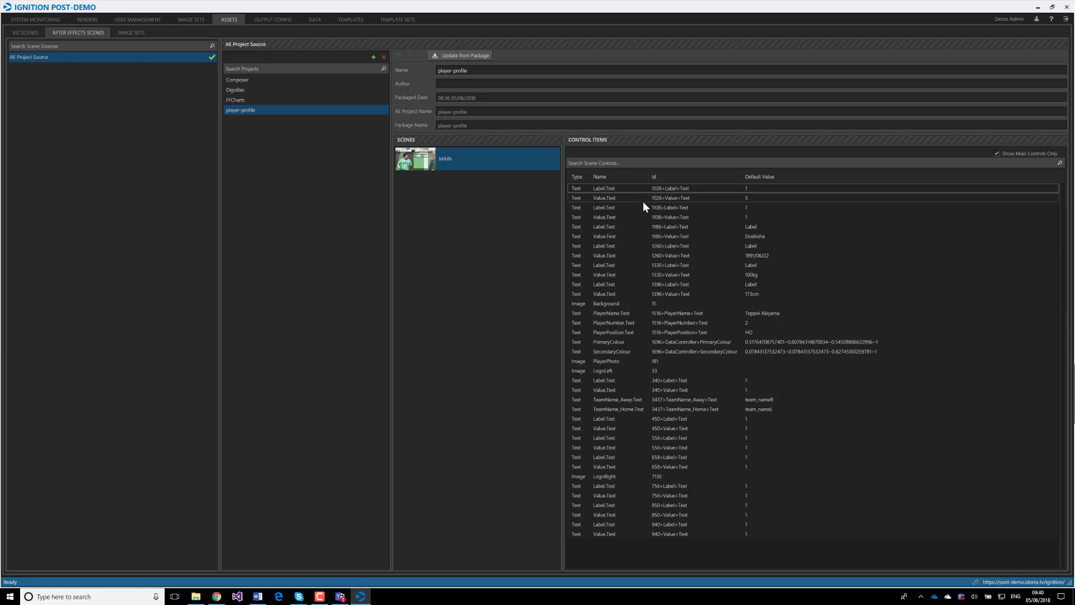
left_click(641, 265)
left_click(639, 534)
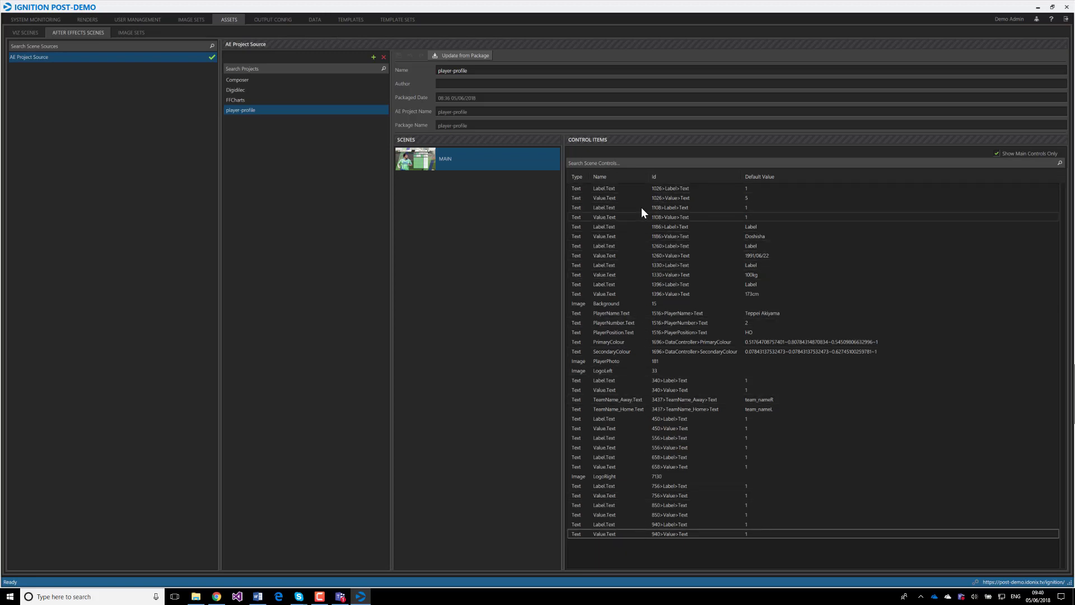
left_click(641, 190)
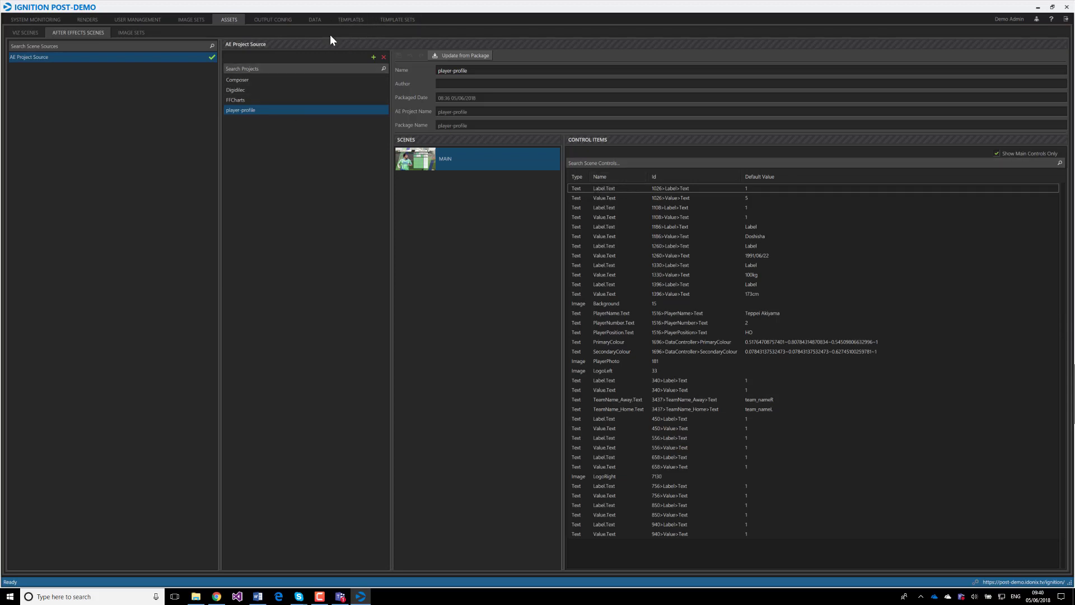
Return to the Test Player Profile template and expand the player-profile project in its scene browser
left_click(345, 20)
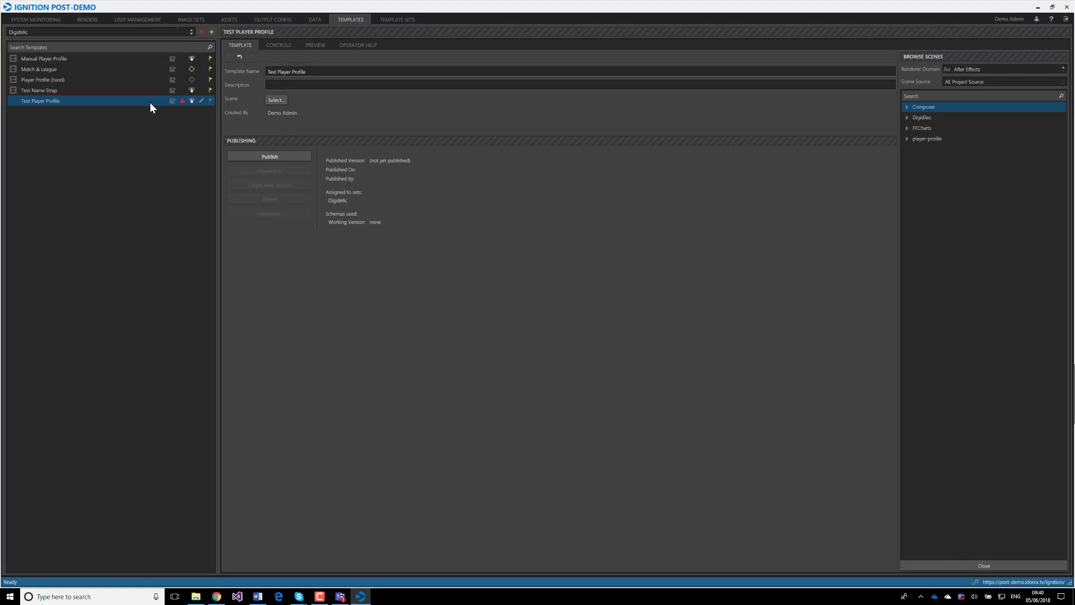
left_click(928, 138)
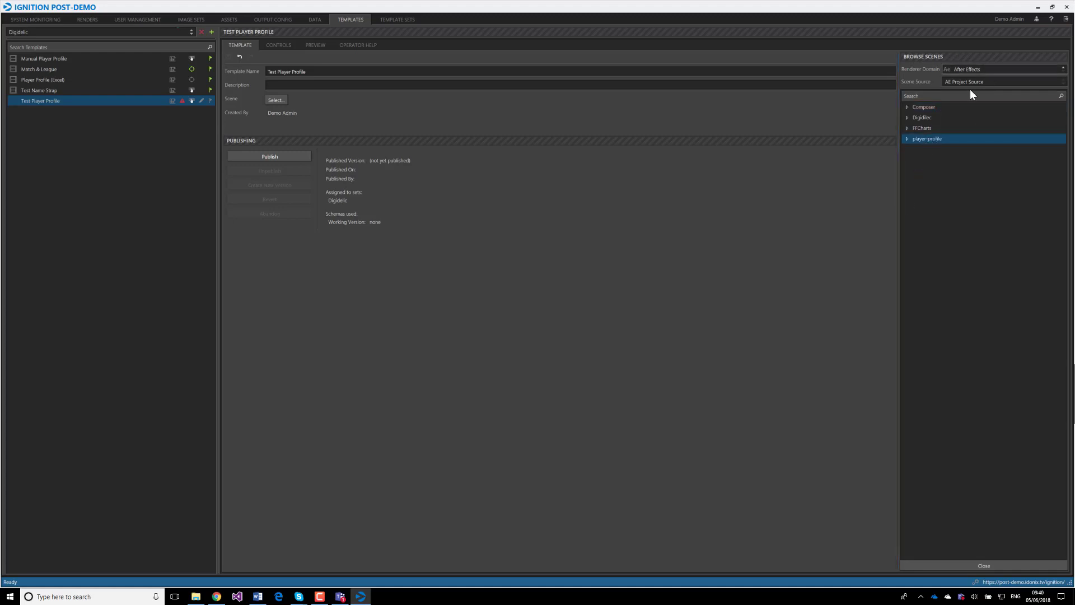
left_click(907, 139)
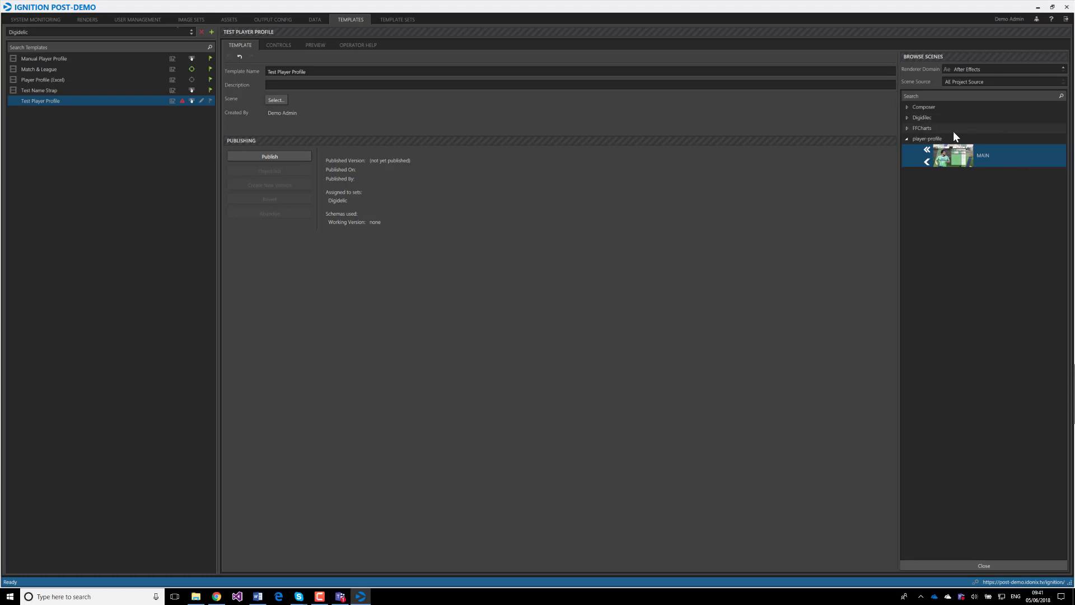
Look through the three bar chart scenes of the FFCharts project in the template's scene browser, then collapse that project
left_click(906, 128)
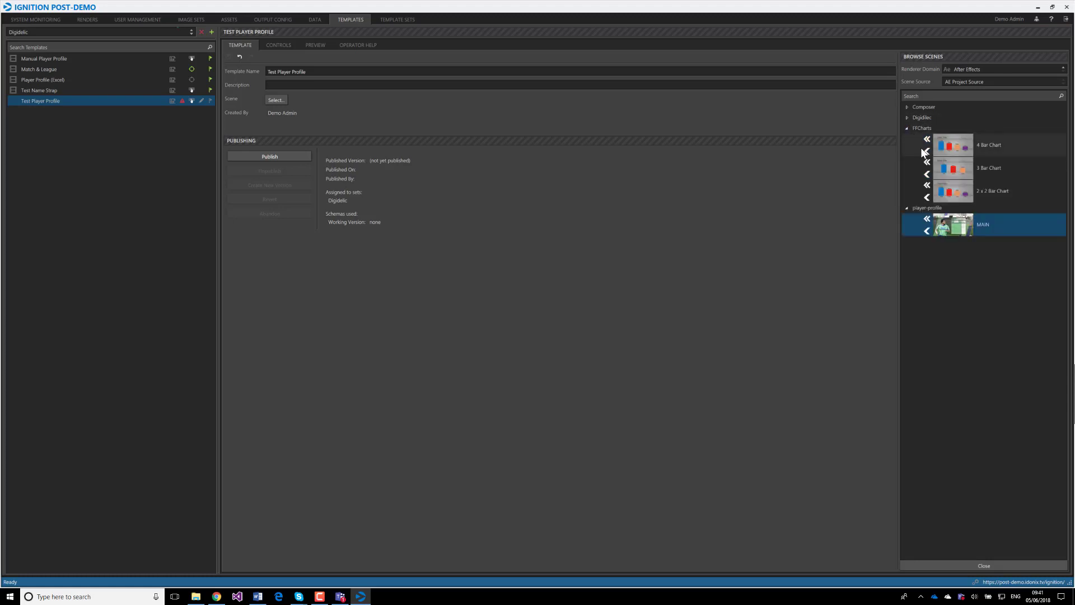
left_click(959, 148)
left_click(961, 172)
left_click(959, 192)
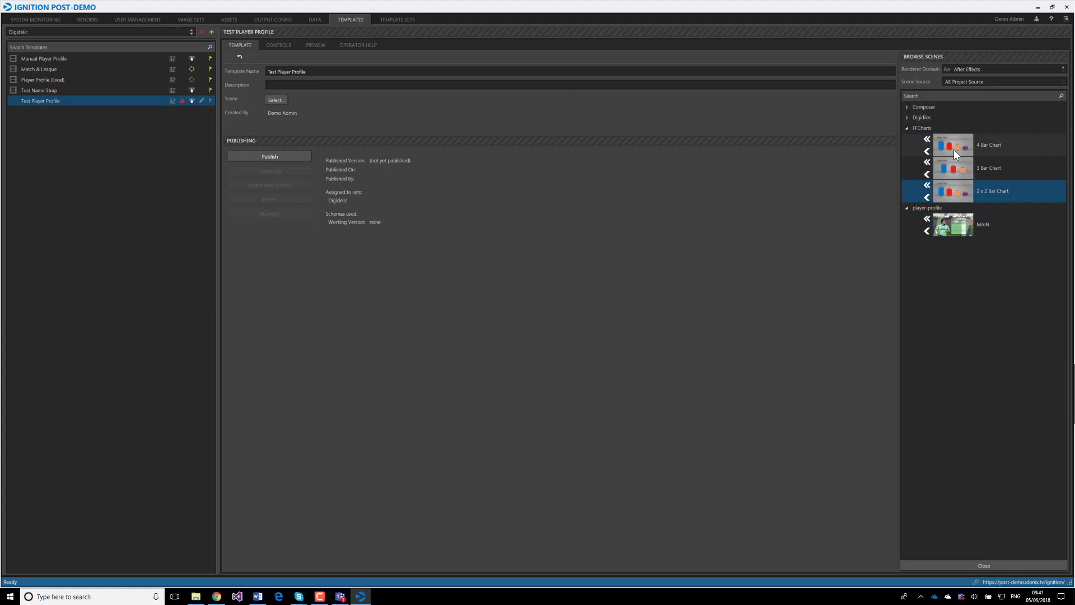
left_click(954, 152)
left_click(959, 168)
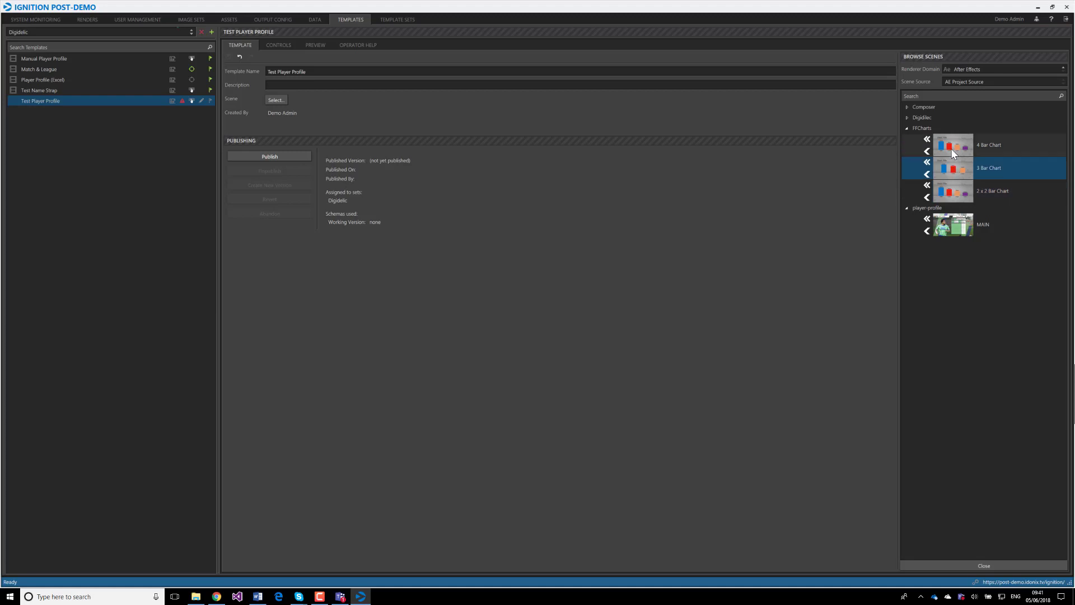
left_click(958, 146)
left_click(907, 128)
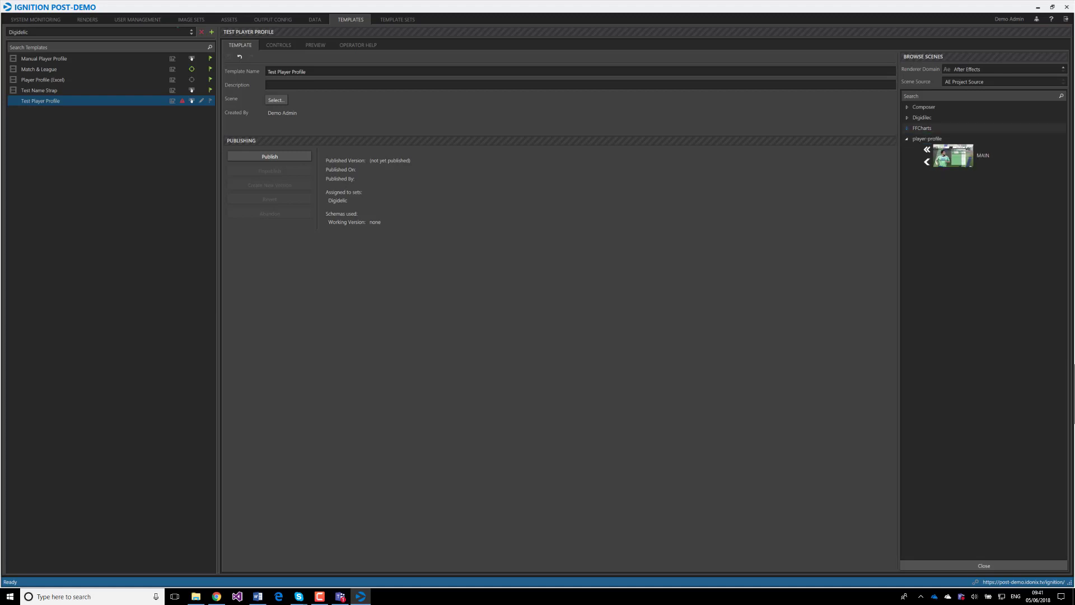
Assign the MAIN scene of the player-profile project to the Test Player Profile template
left_click(950, 163)
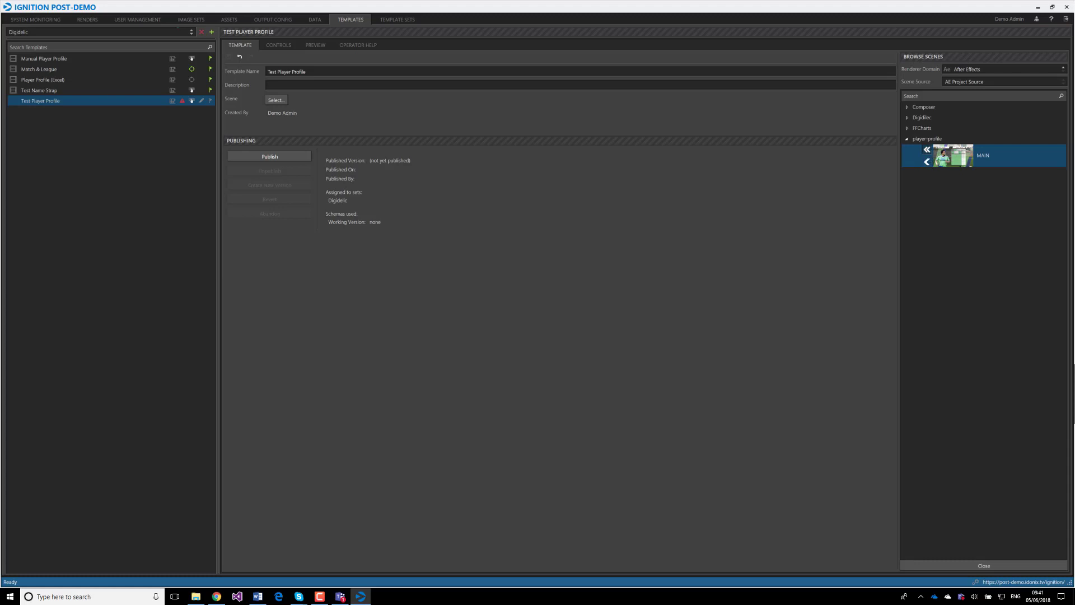
left_click(926, 150)
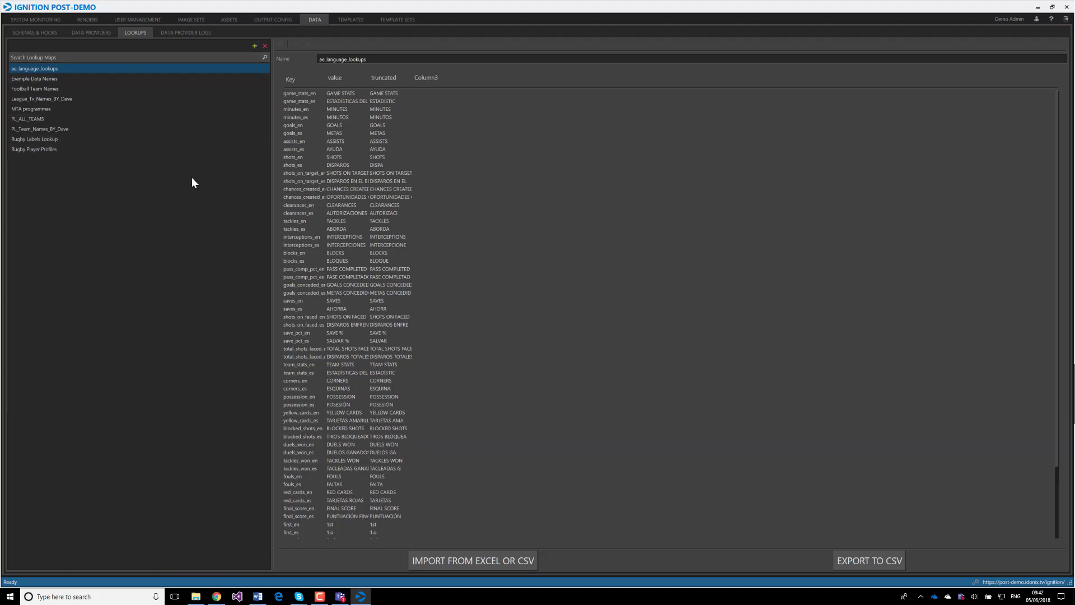
Create a new data lookup map named Profile Data and save it
left_click(254, 46)
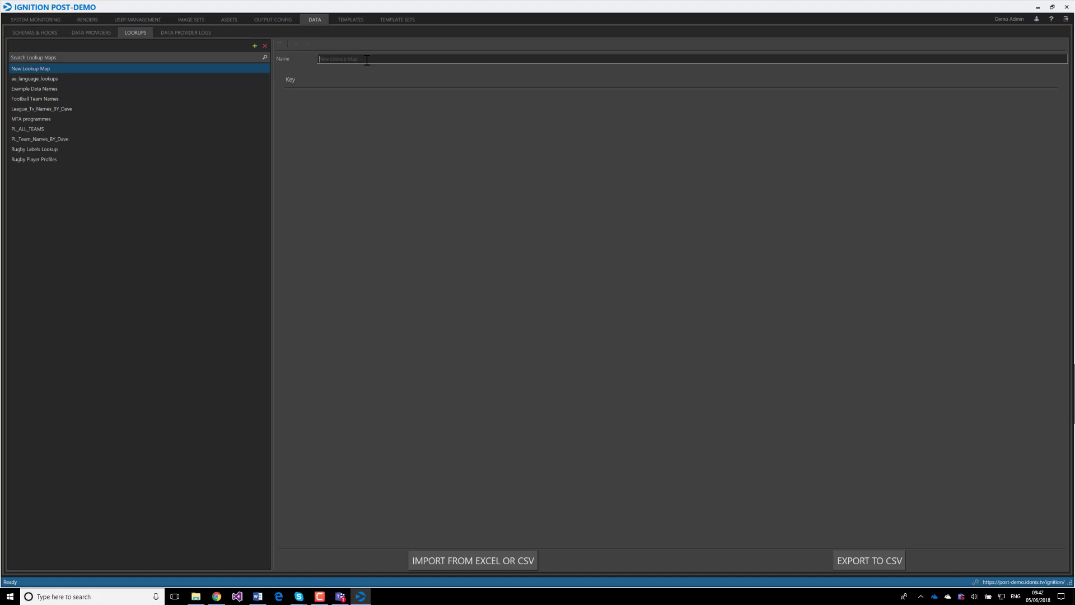
type("Profile Data")
left_click(281, 44)
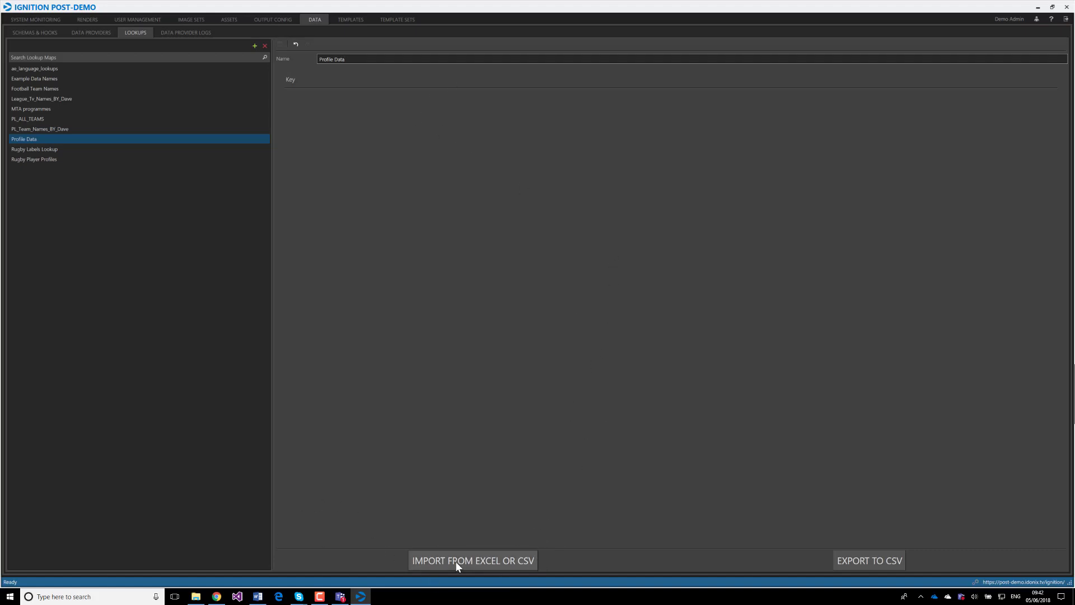
Open PlayerProfile.xlsx from the Digidelic Demo folder in Excel
left_click(199, 599)
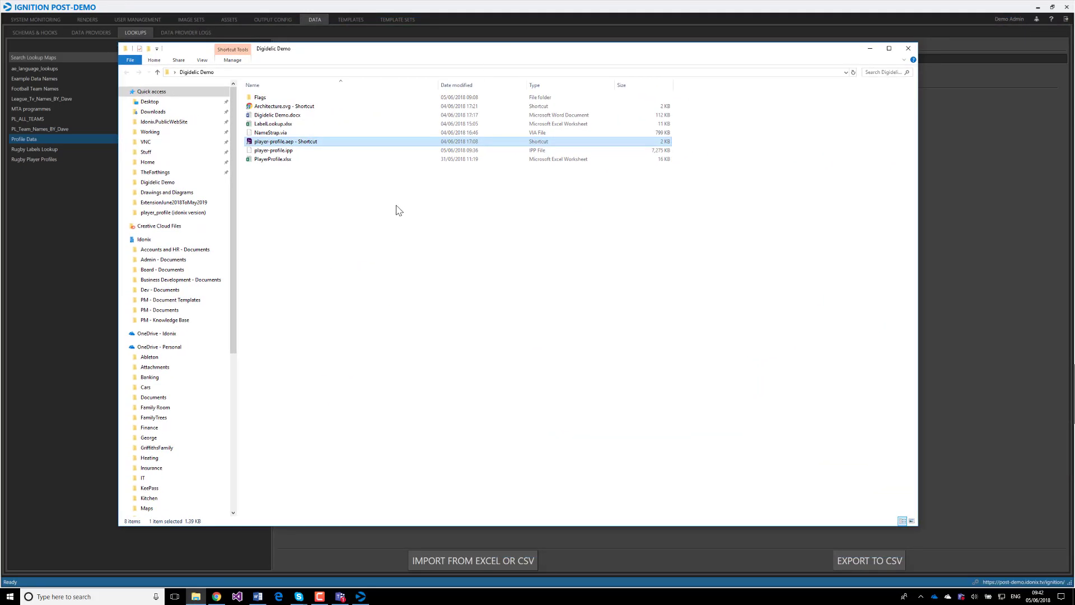
left_click(295, 199)
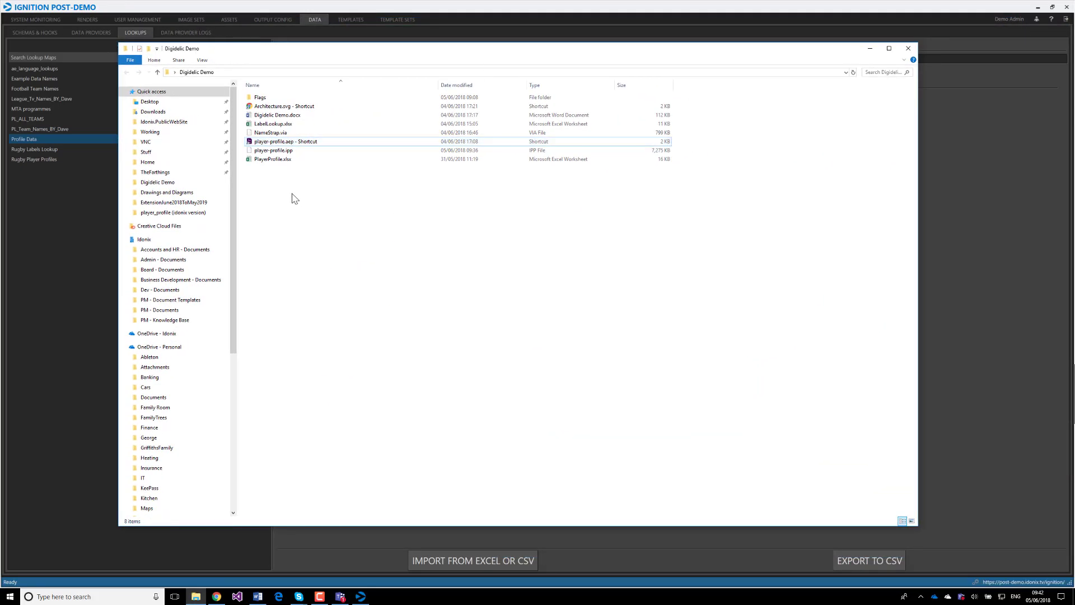
left_click(288, 160)
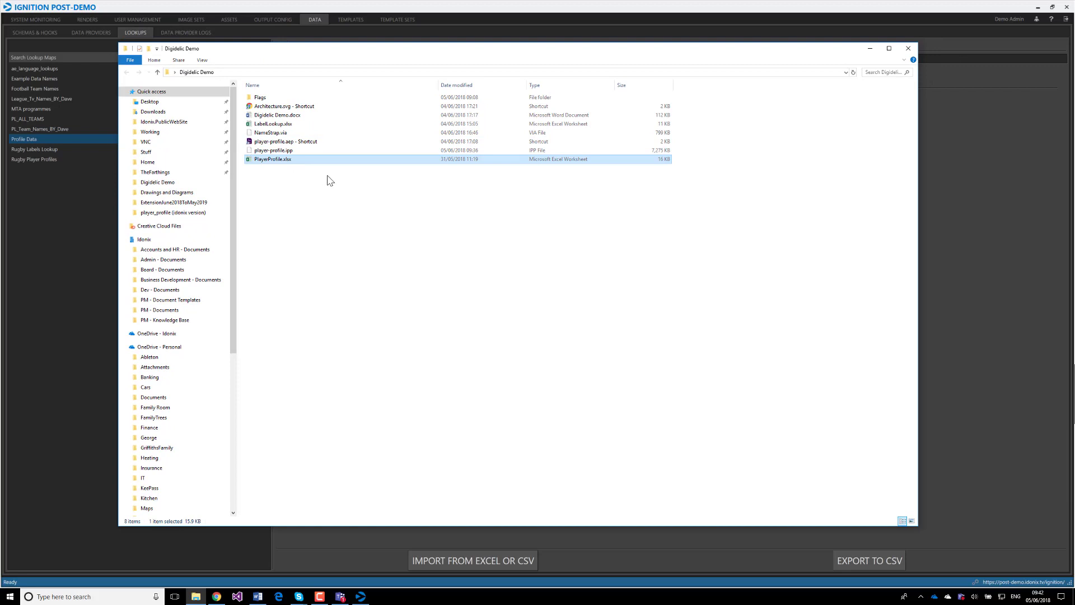
double_click(297, 163)
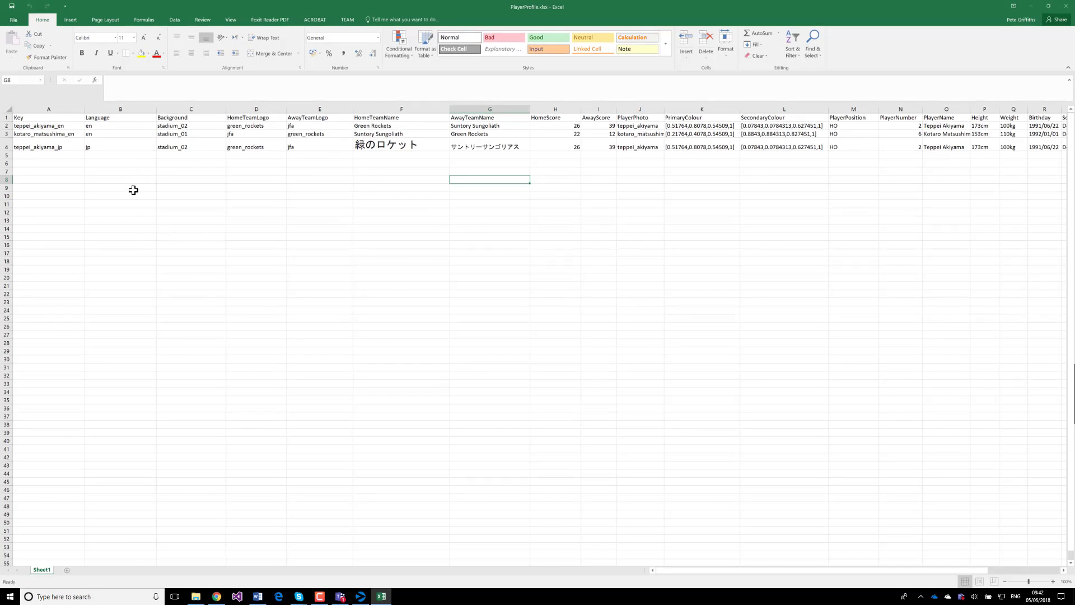
Examine the spreadsheet's header row, including the team name columns, and the entries under PlayerPhoto and HomeScore
left_click(50, 112)
left_click(388, 116)
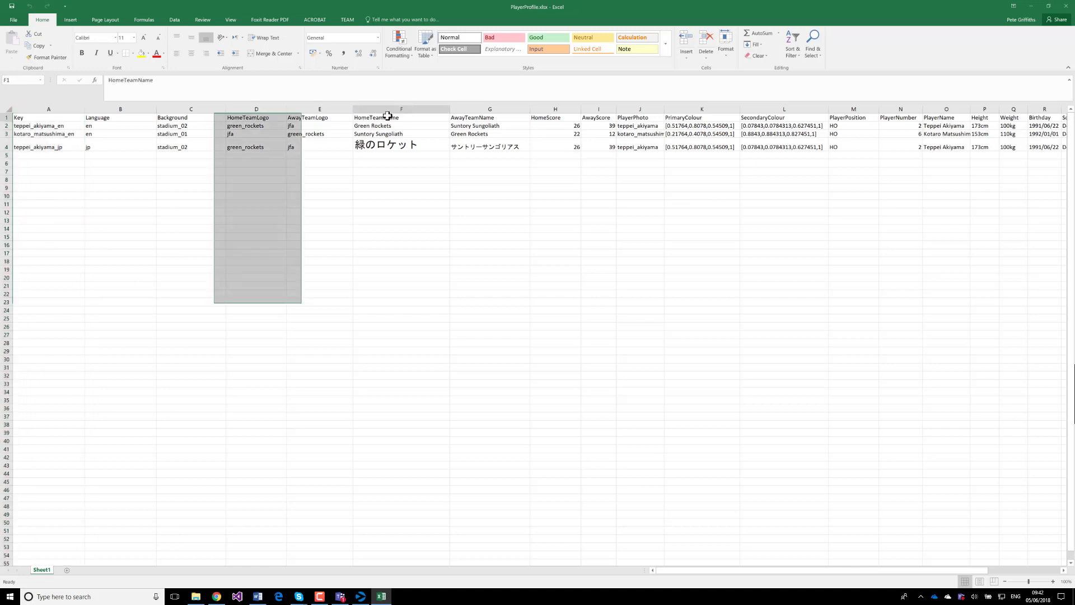
left_click(479, 120)
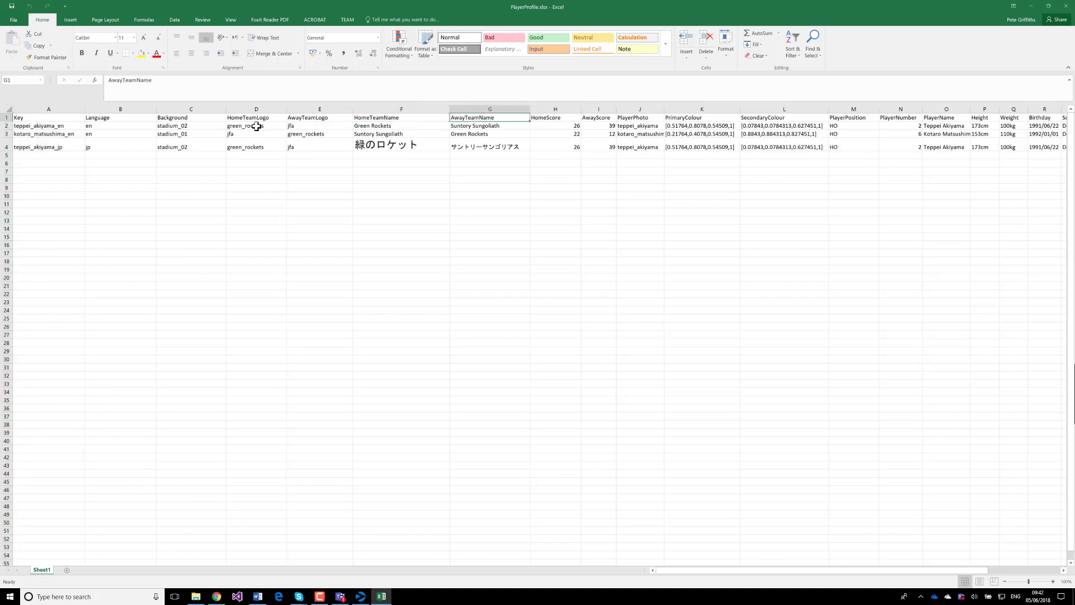
left_click(6, 117)
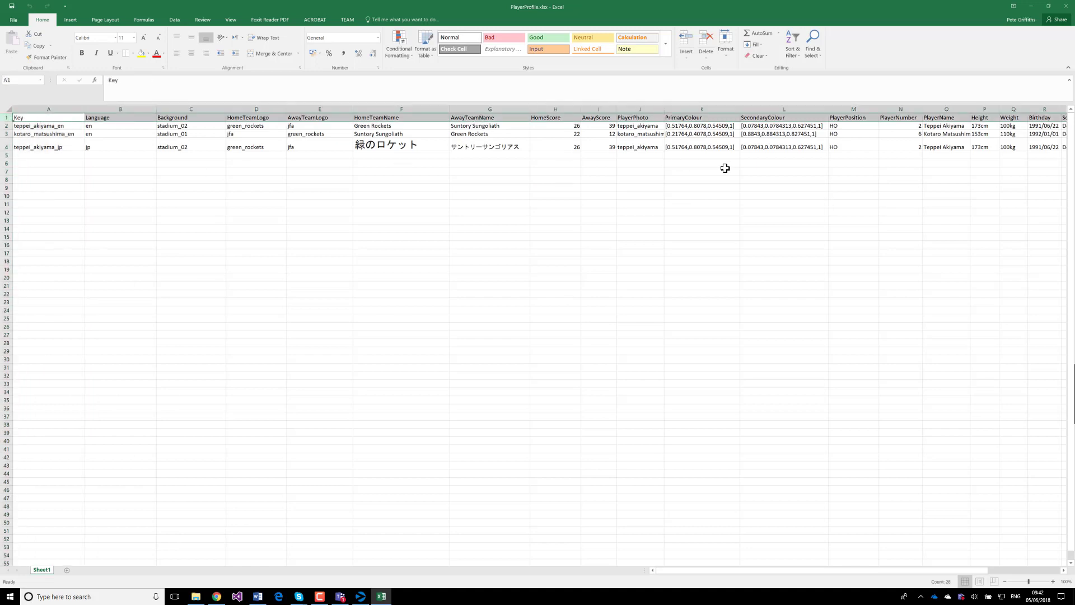
left_click(637, 125)
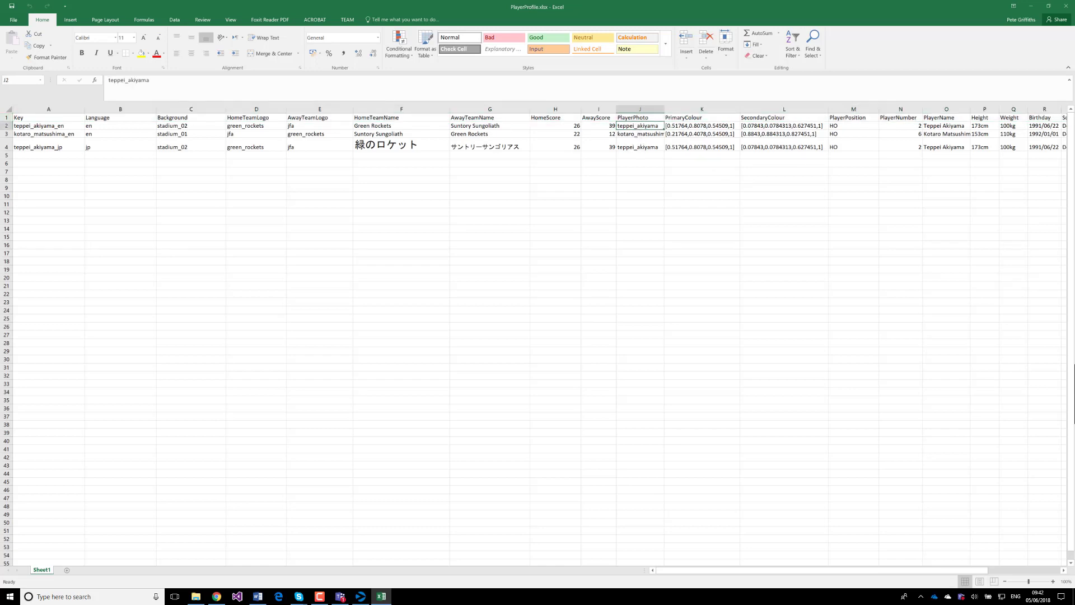
left_click(555, 125)
key("Down")
key("Down")
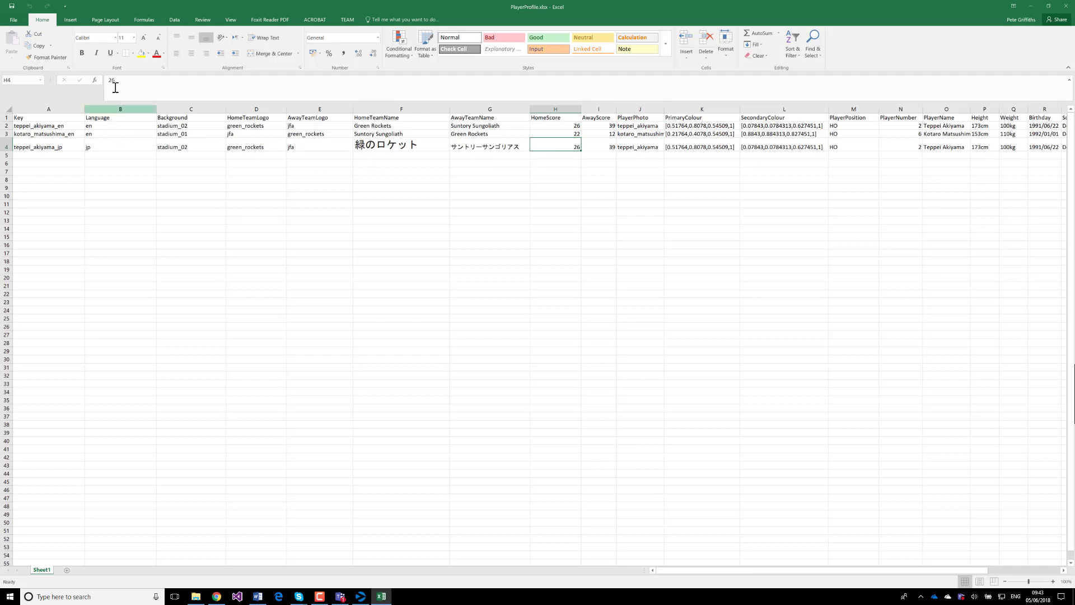
Check the Language entry of each player row and the header fields from Key to AwayTeamName
left_click(101, 126)
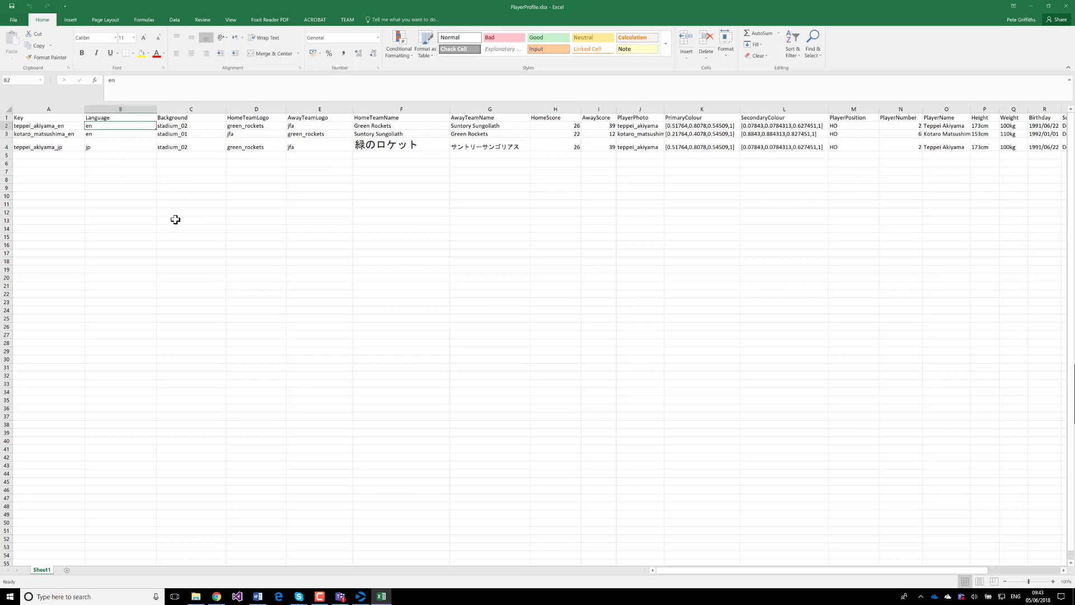
left_click(101, 144)
left_click(100, 127)
left_click(101, 135)
left_click(101, 146)
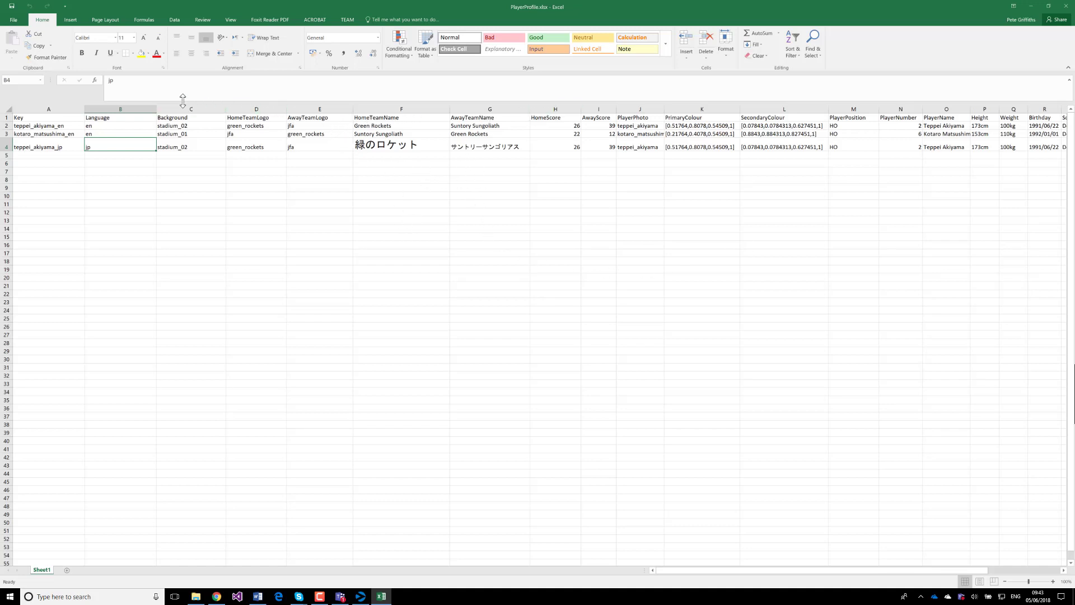
left_click_drag(21, 119, 466, 118)
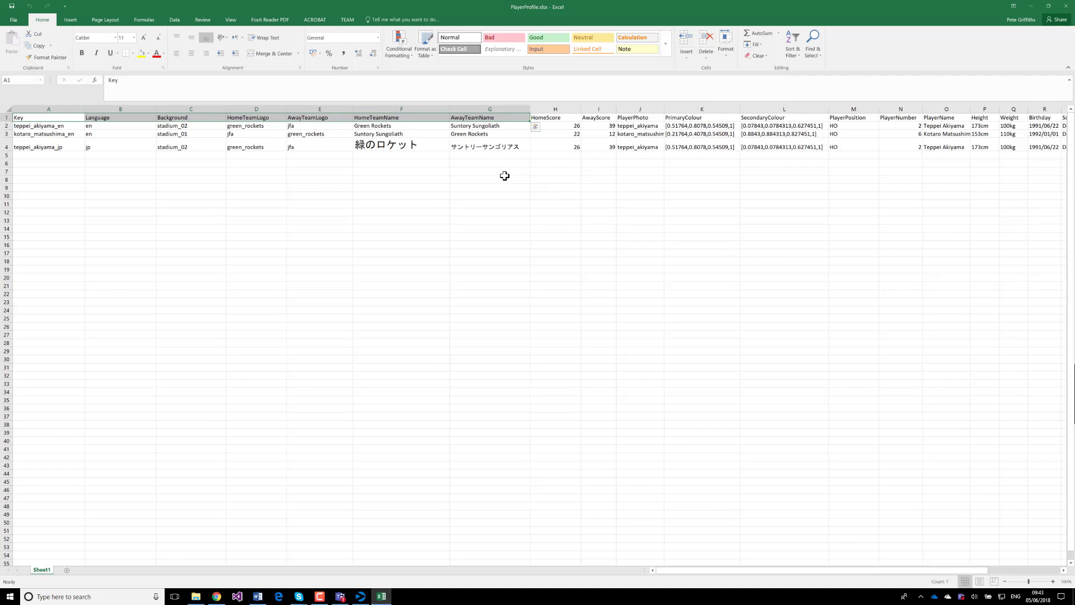
left_click(486, 171)
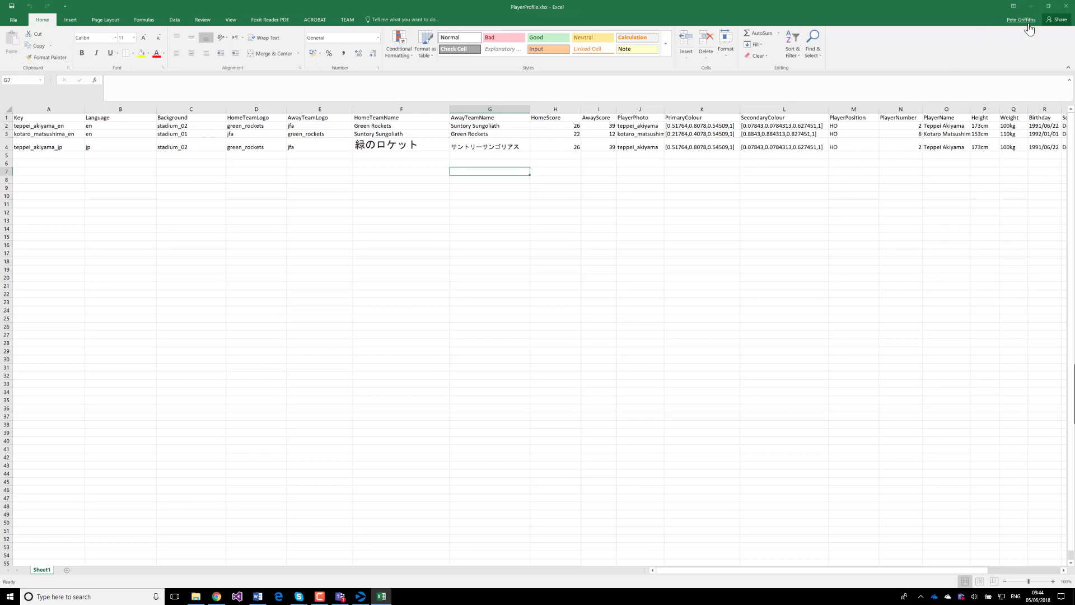
Switch back to Ignition and import PlayerProfile.xlsx into the Profile Data lookup map
left_click(1031, 7)
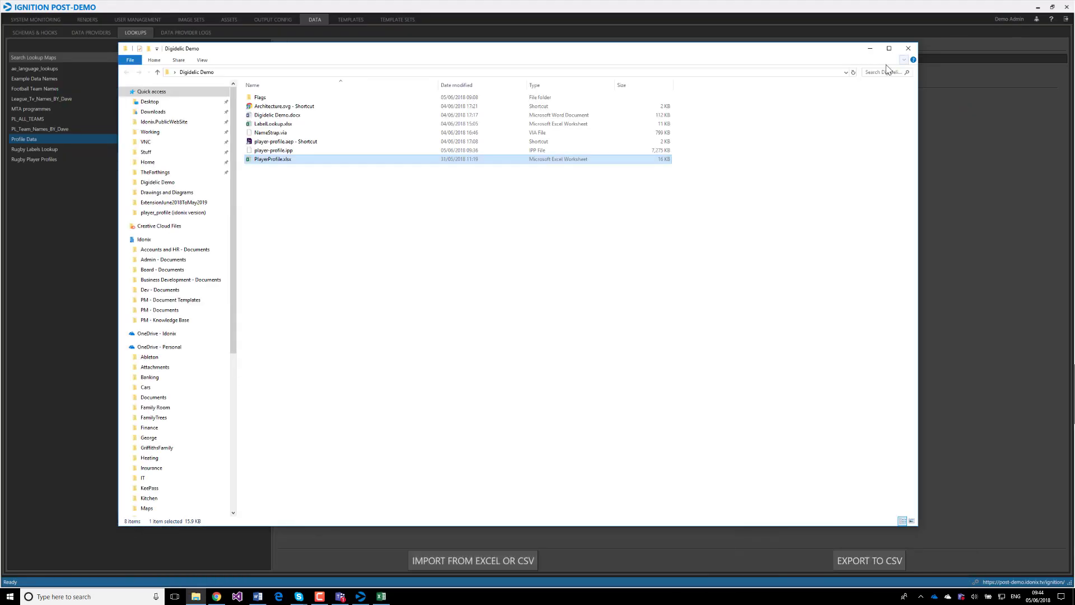
left_click(599, 11)
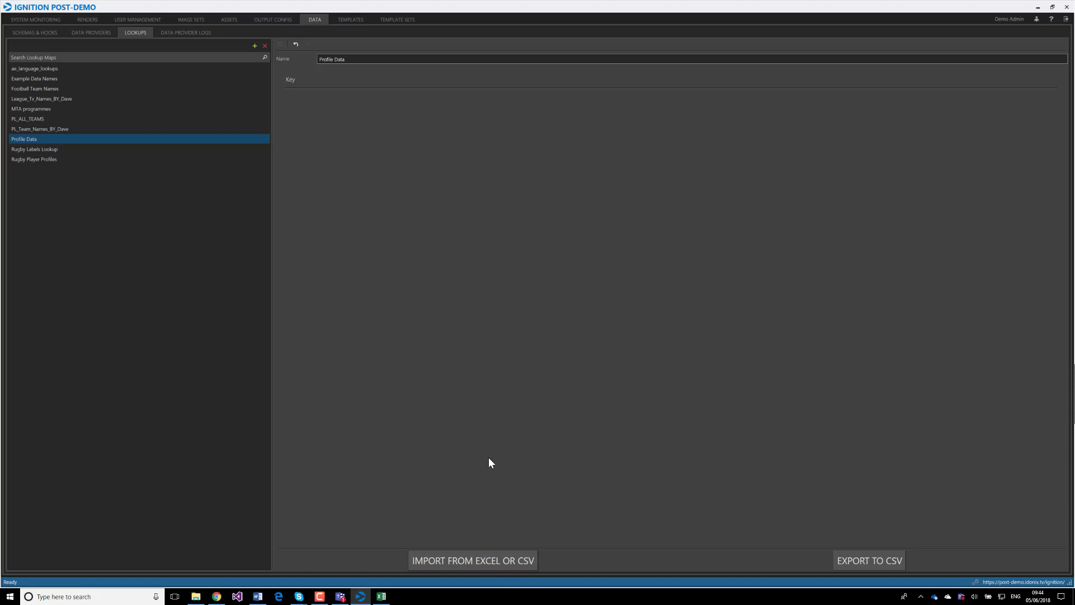
left_click(504, 560)
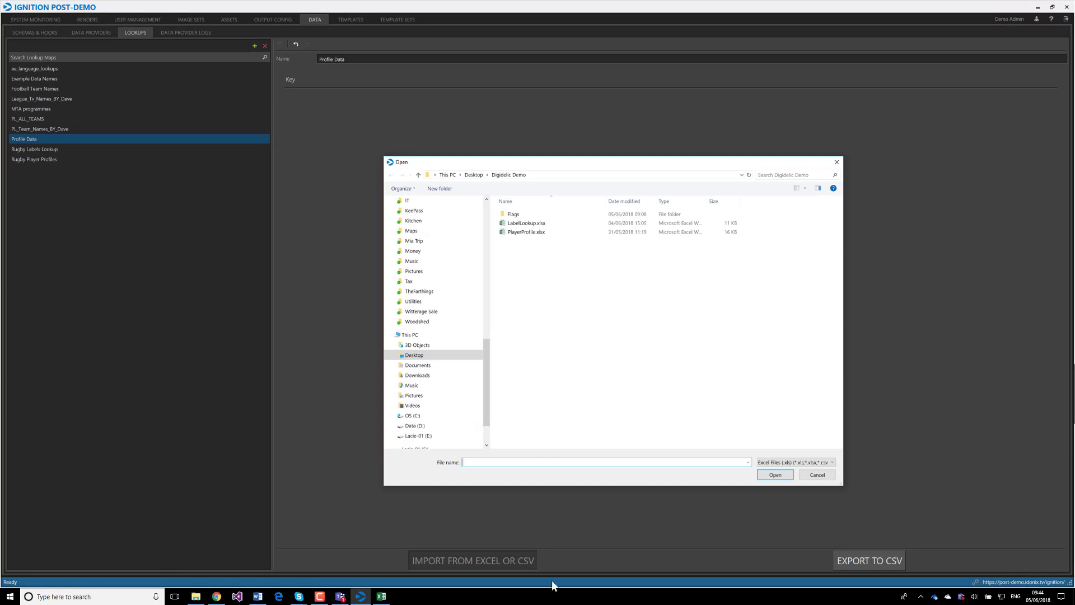
left_click(535, 233)
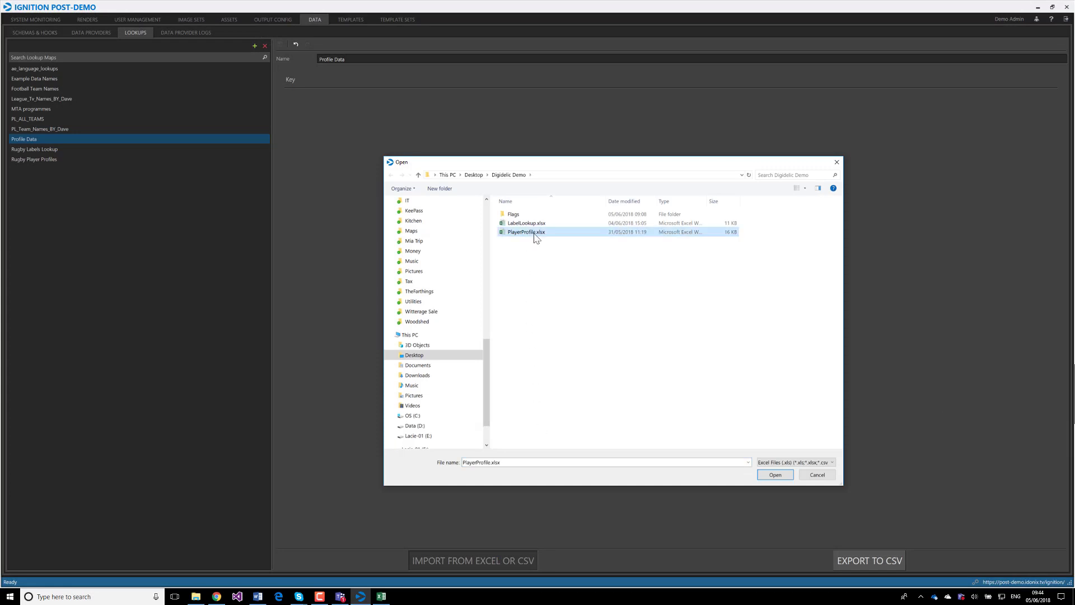
left_click(776, 475)
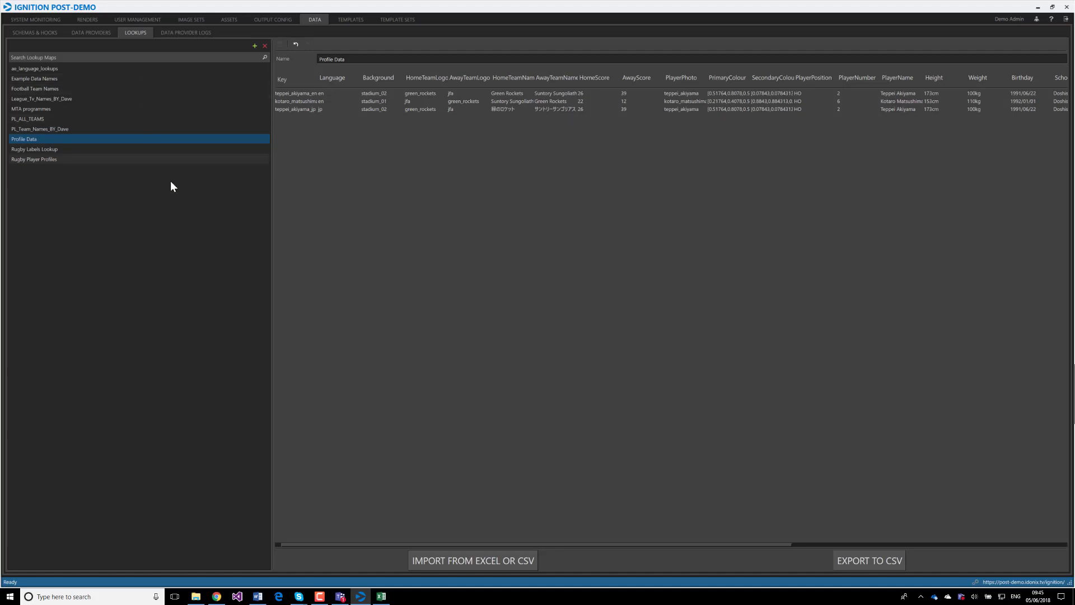
Add the Profile Data lookup map to the StaticData data provider
key("ctrl+shift+Tab")
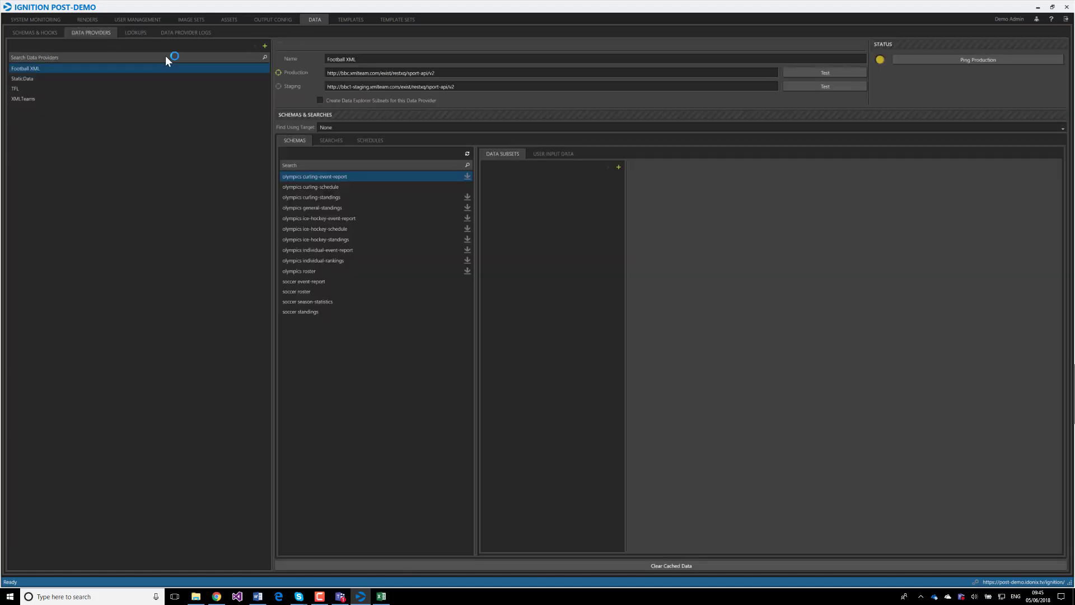
left_click(74, 79)
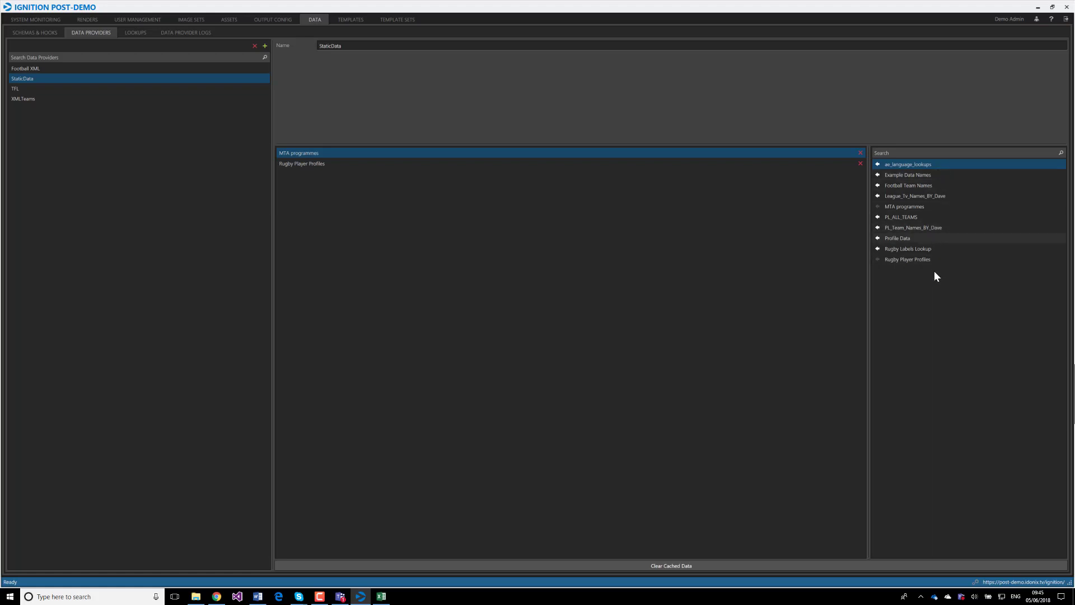
left_click(927, 241)
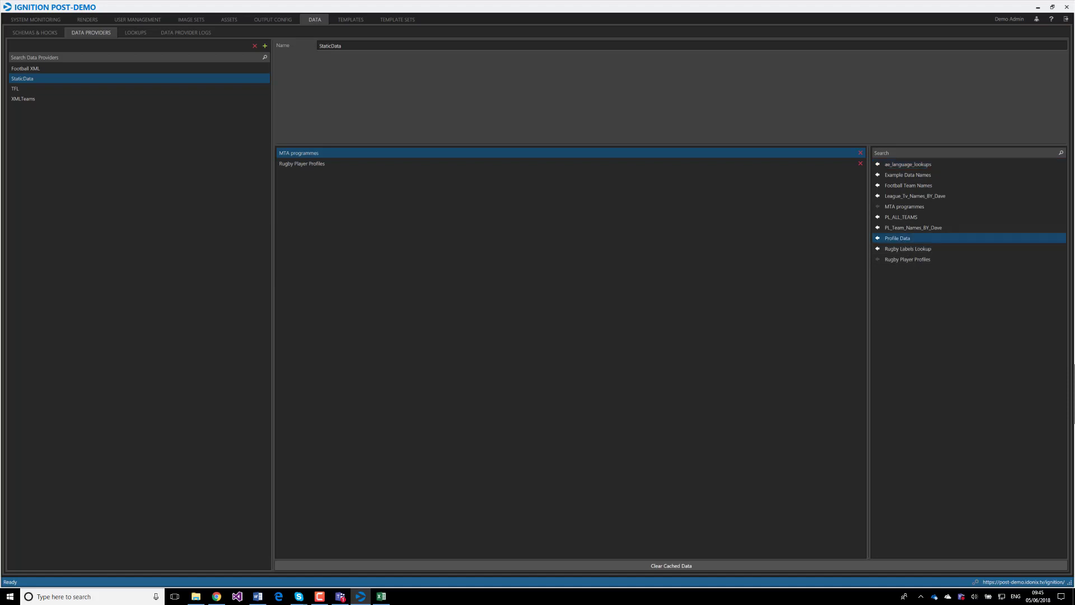
left_click(878, 239)
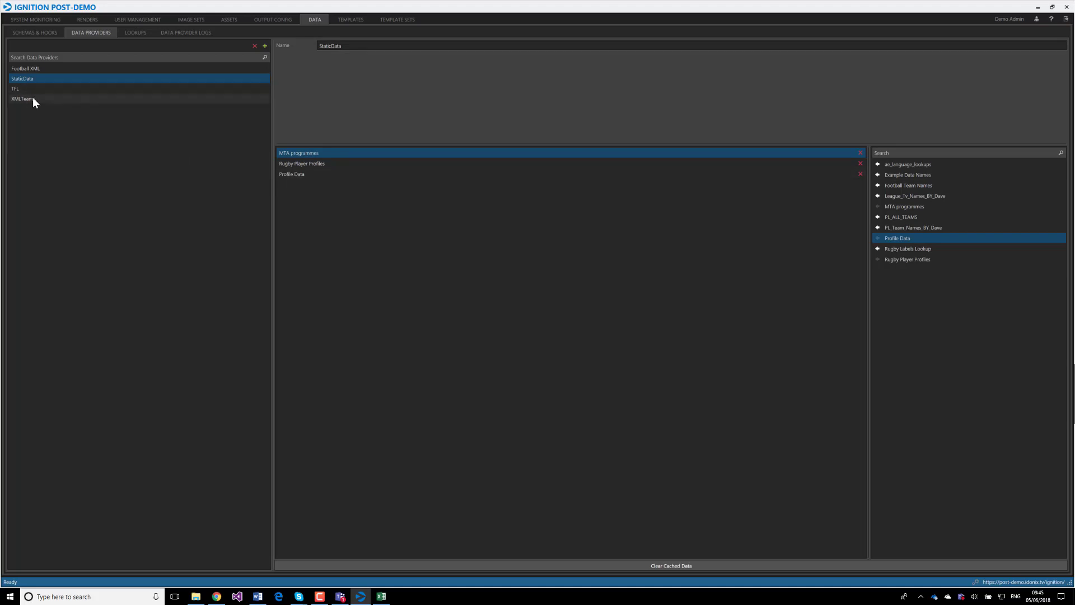
Look through the Olympics schemas of the Football XML data provider
left_click(63, 69)
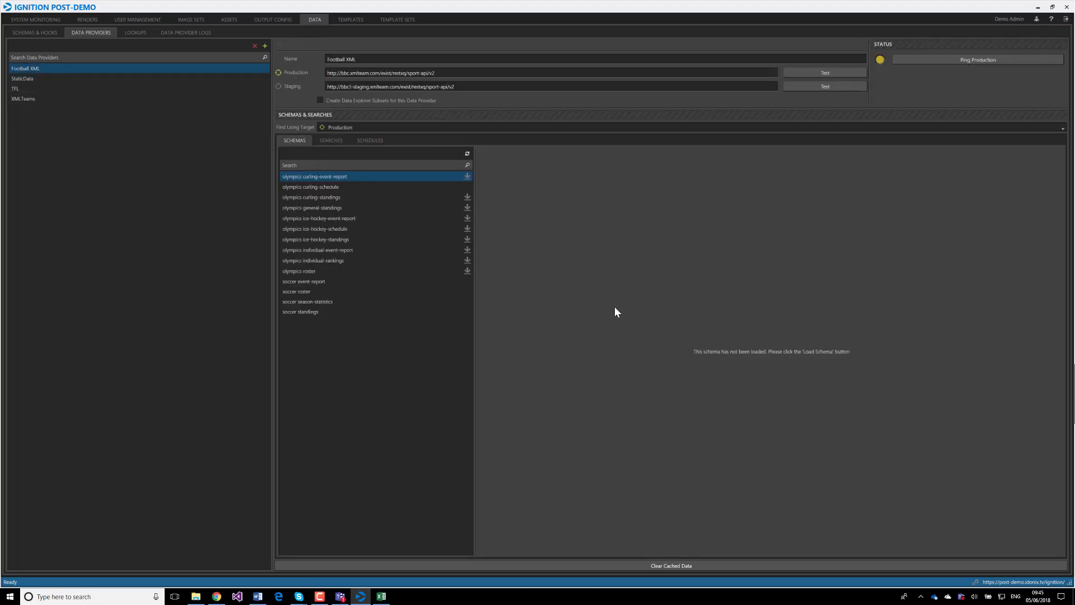
left_click(329, 187)
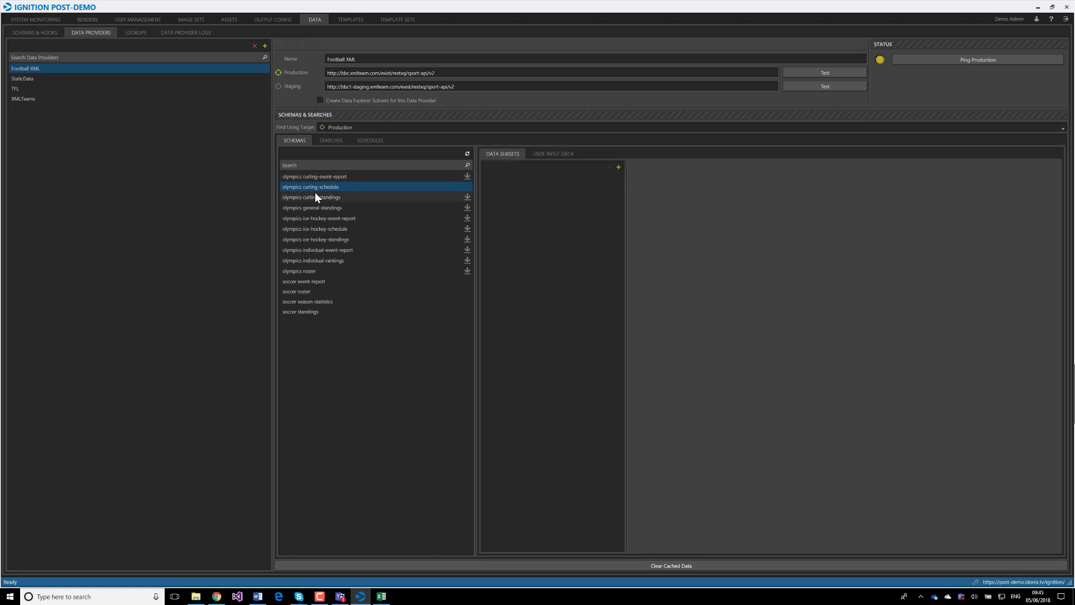
key("Down")
key("Down")
key("Down")
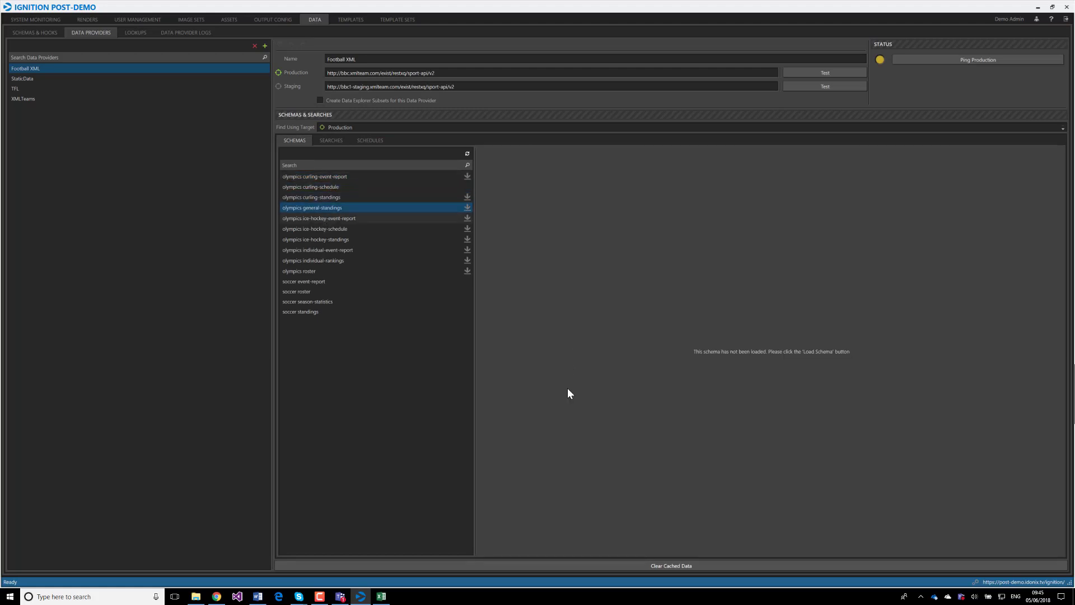
left_click(311, 238)
left_click(311, 251)
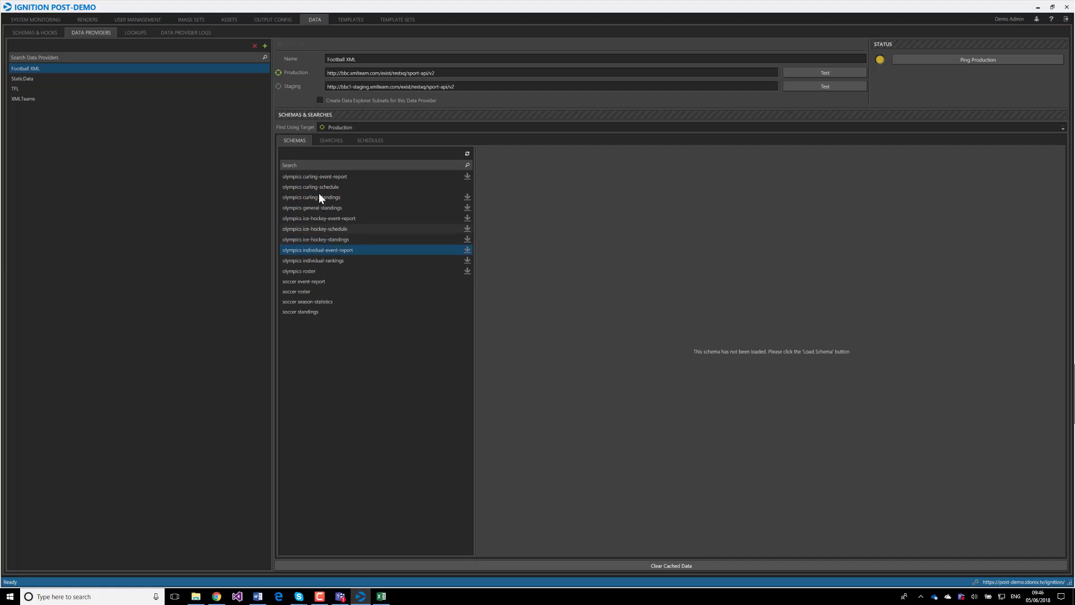
left_click(316, 176)
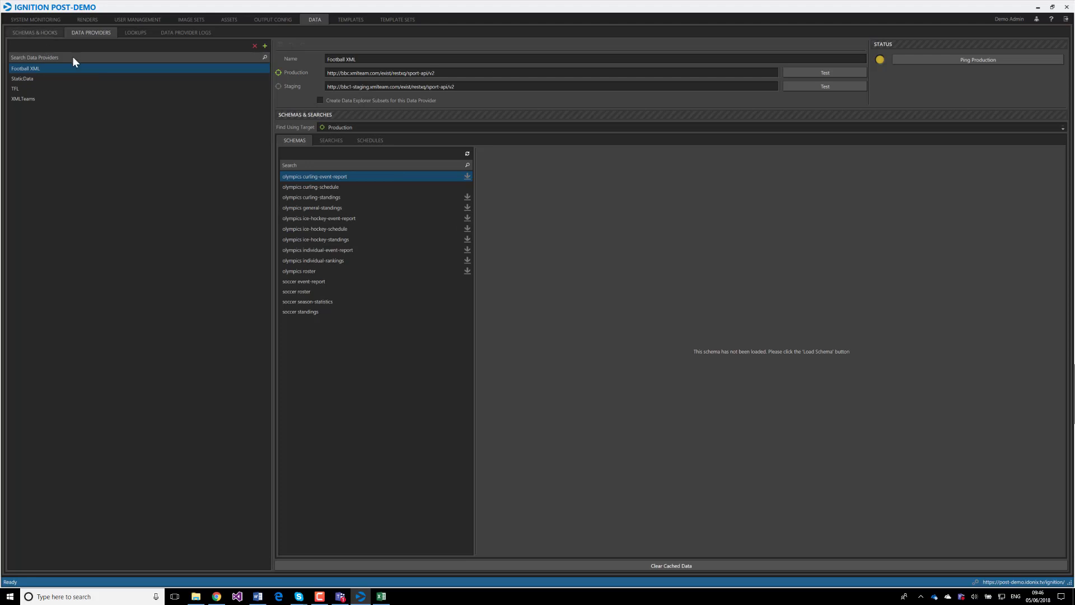
Refresh the schema list of the StaticData provider in the schemas and hooks editor
key("ctrl+Tab")
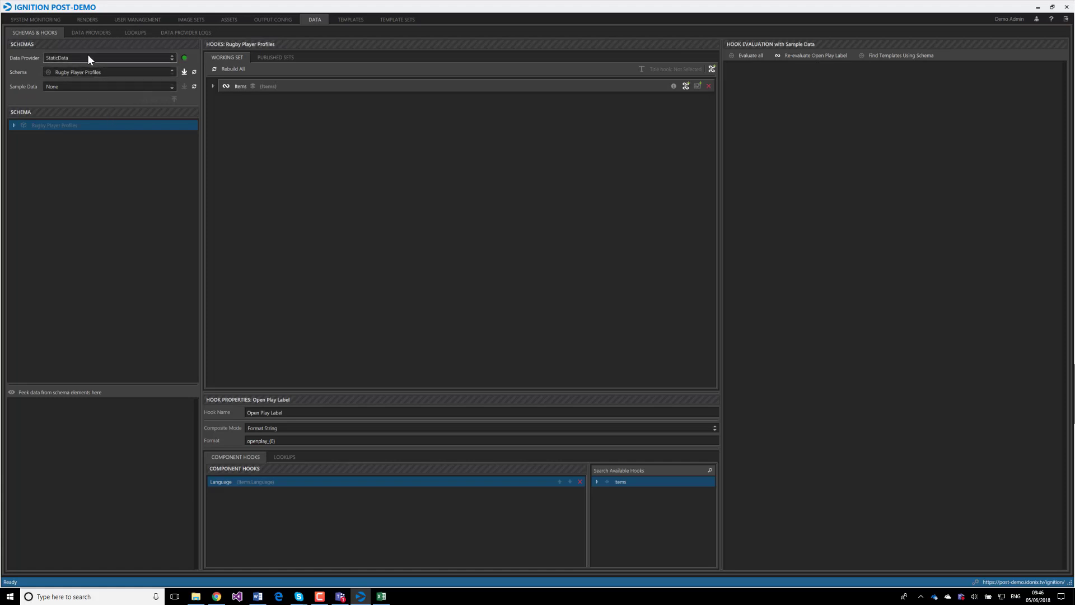
left_click(162, 57)
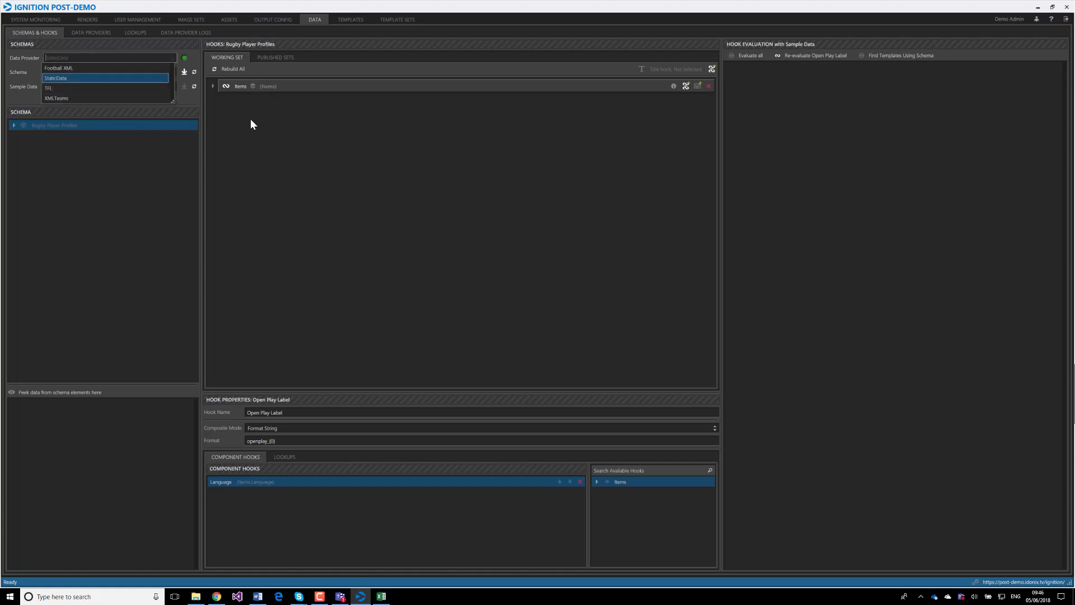
left_click(127, 78)
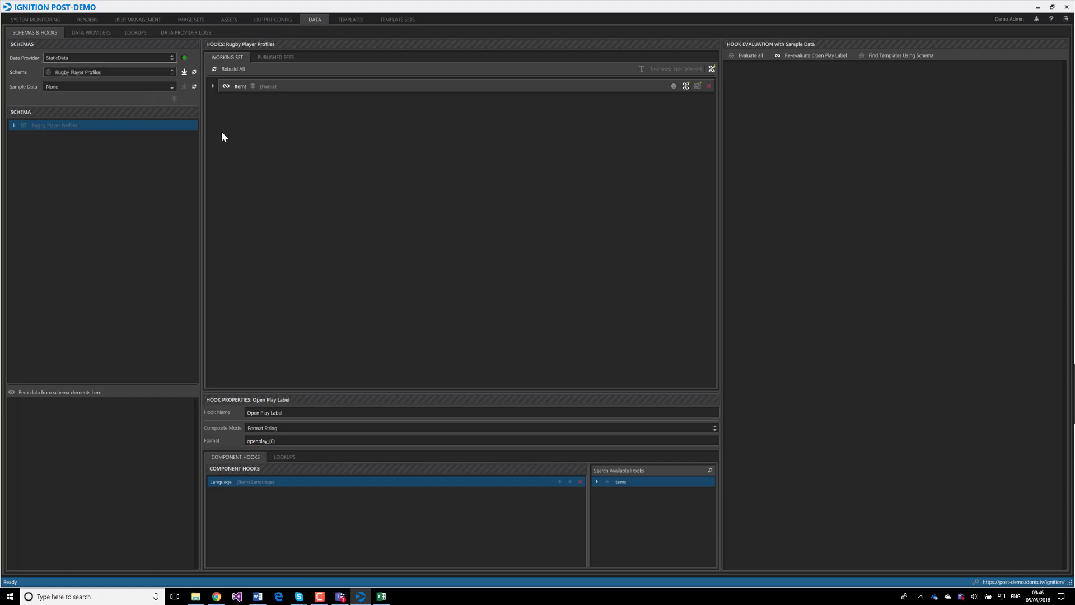
left_click(194, 71)
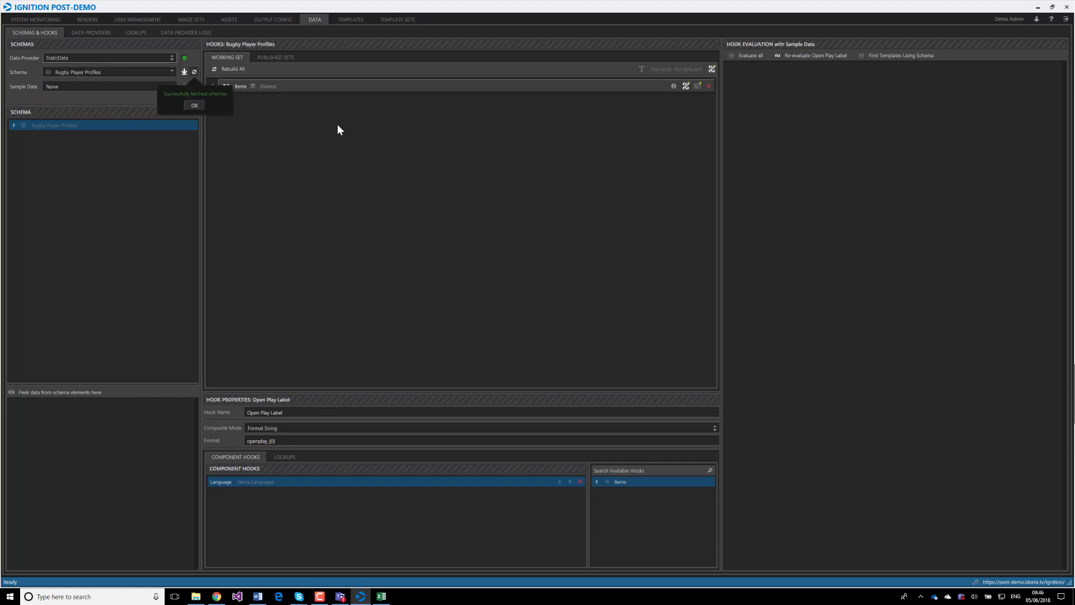
left_click(194, 106)
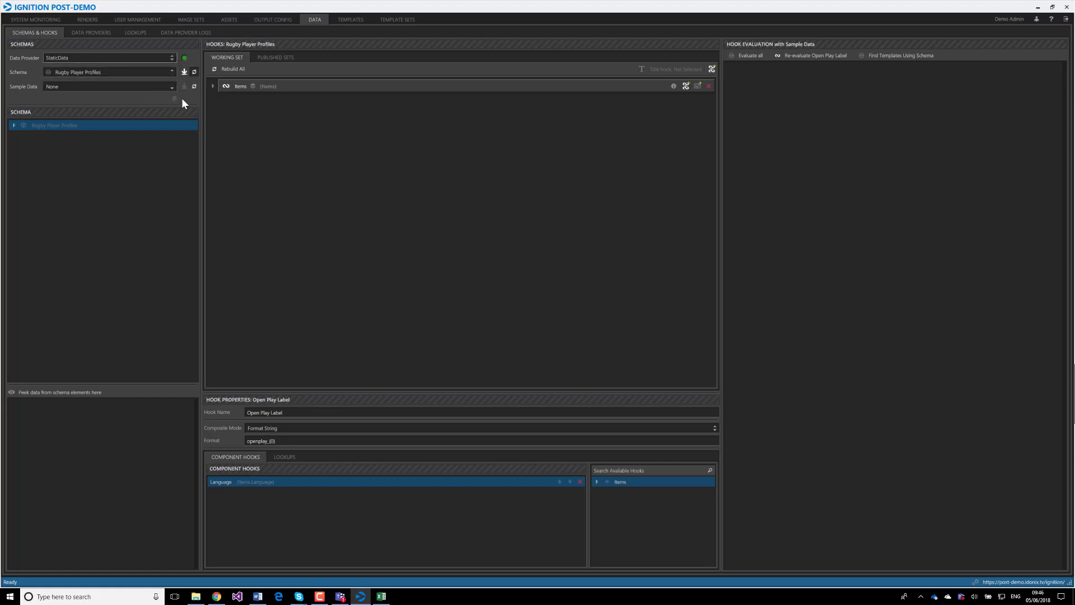
Choose the Profile Data schema of the StaticData provider and download it
left_click(168, 71)
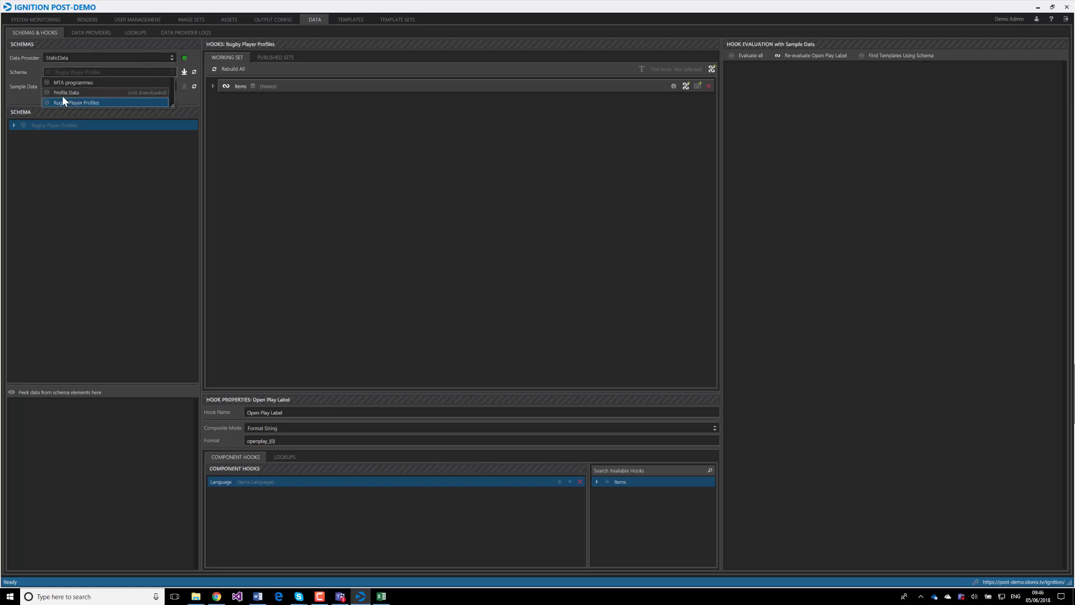
left_click(146, 92)
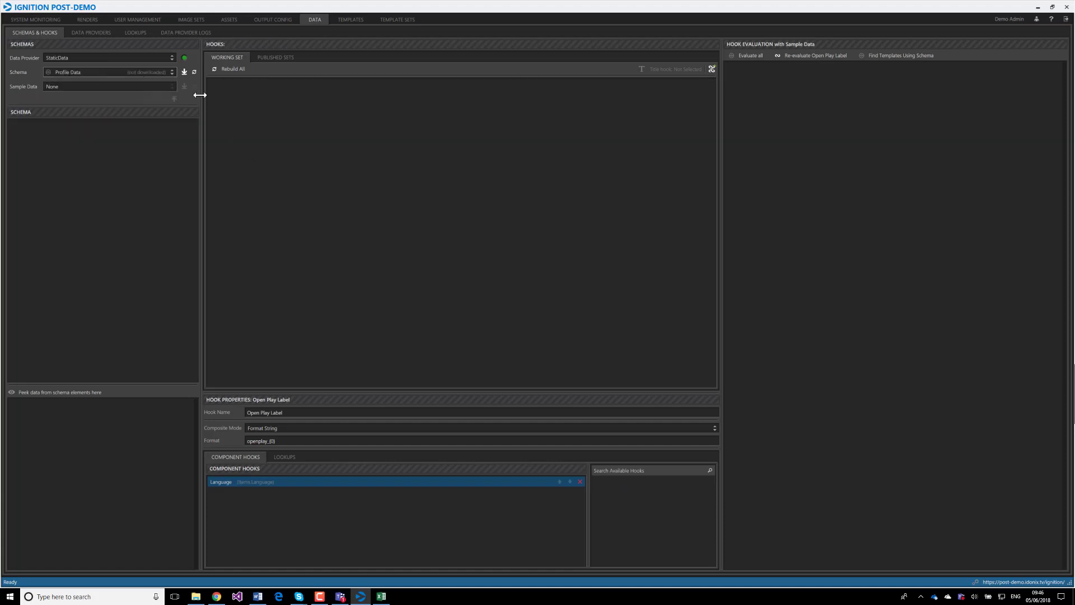
left_click(184, 72)
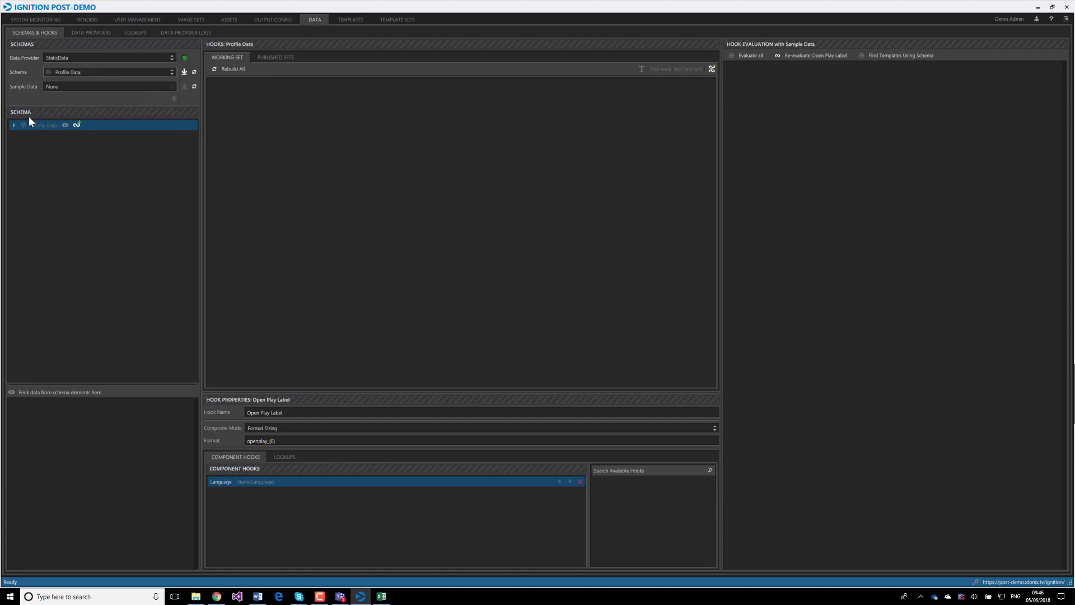
Expand the Profile Data schema down to its Items node and look through the fields it contains
left_click(13, 126)
left_click(23, 136)
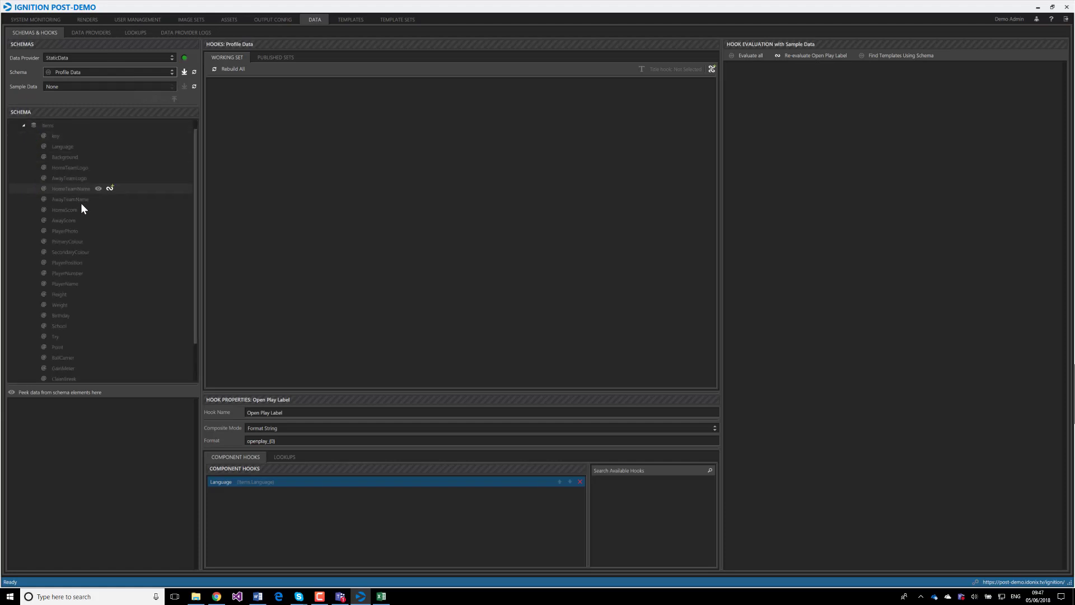
scroll(85, 271, "down", 2)
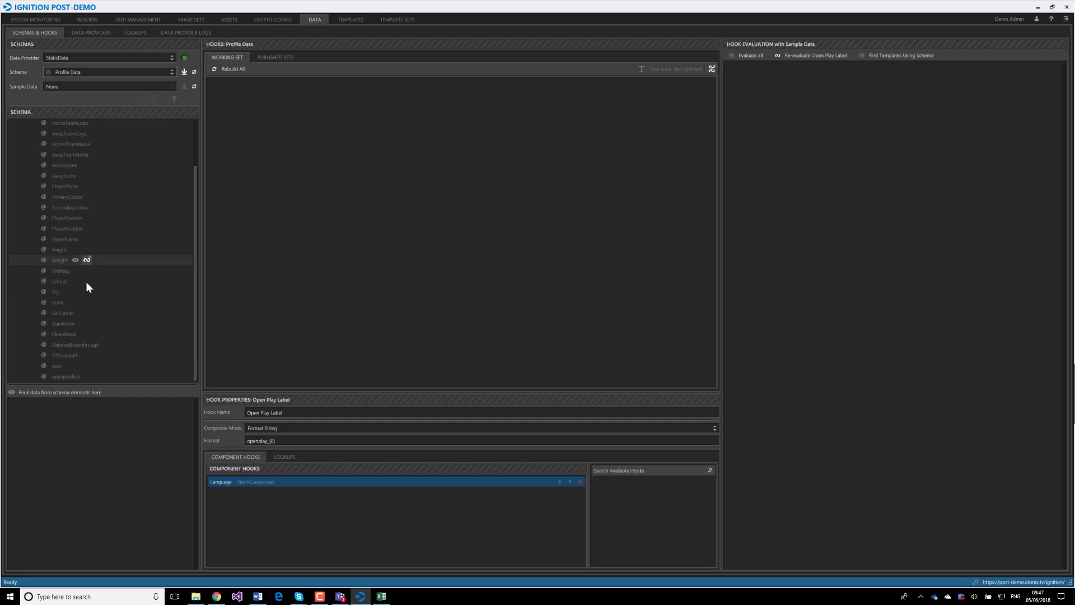
scroll(85, 238, "up", 2)
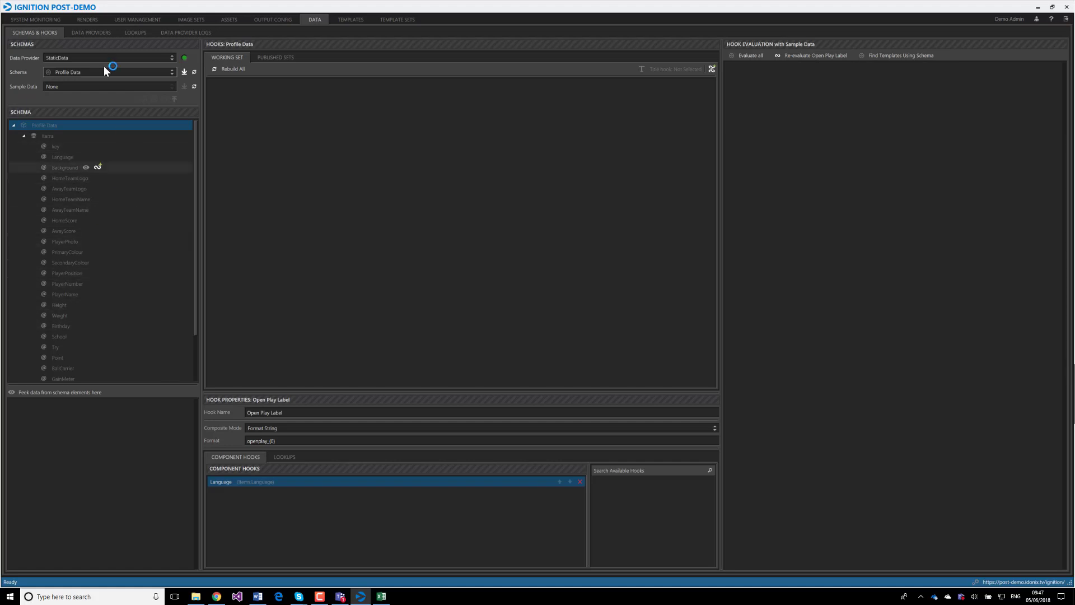
Examine the soccer event-report schema of the Football XML provider, expanding its sports-event and team nodes
left_click(168, 58)
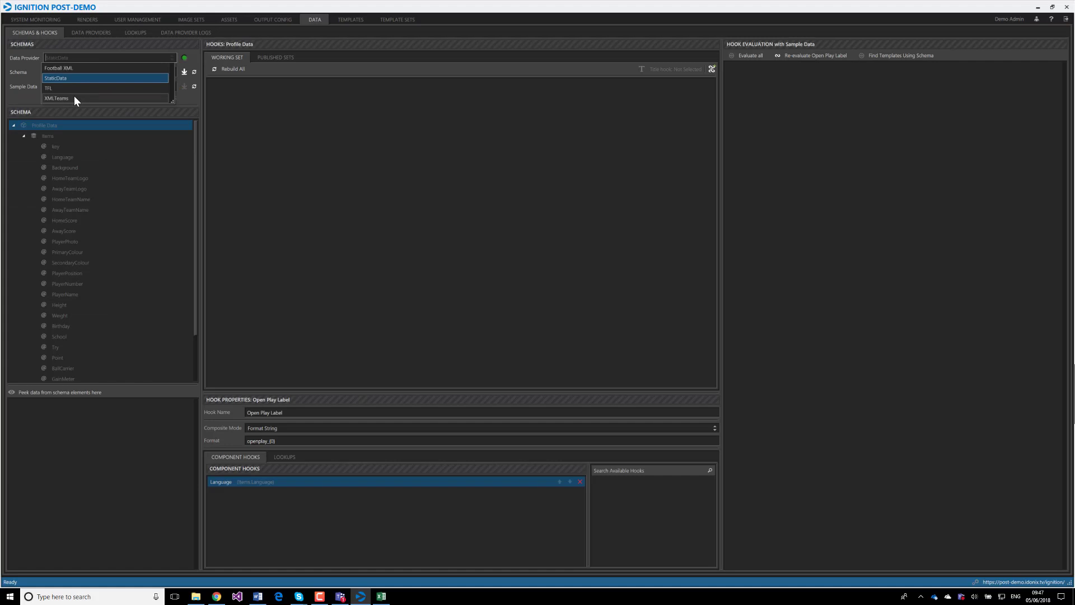
left_click(78, 68)
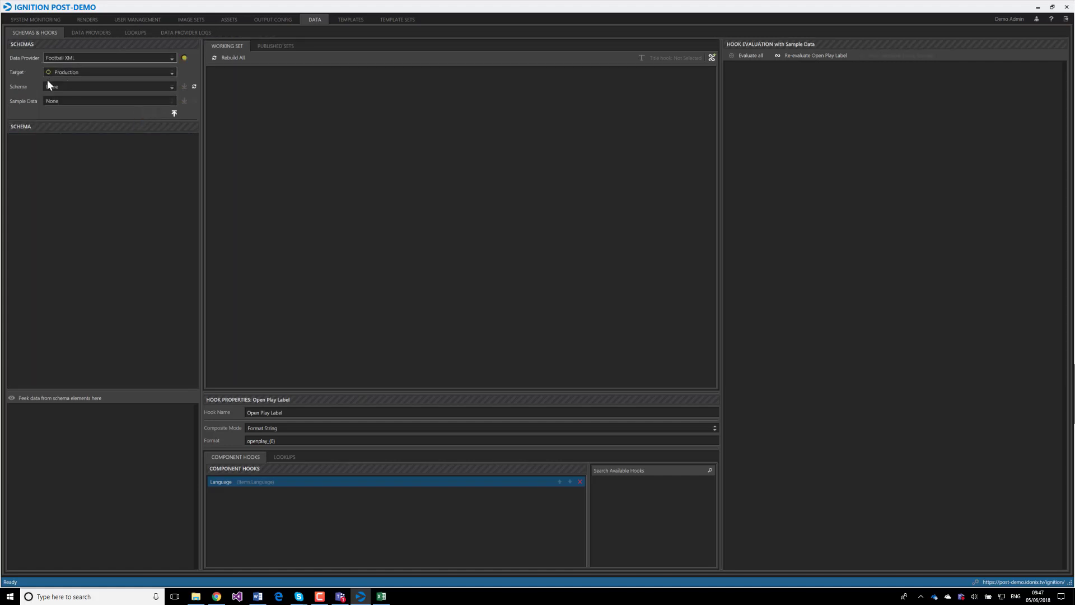
left_click(56, 86)
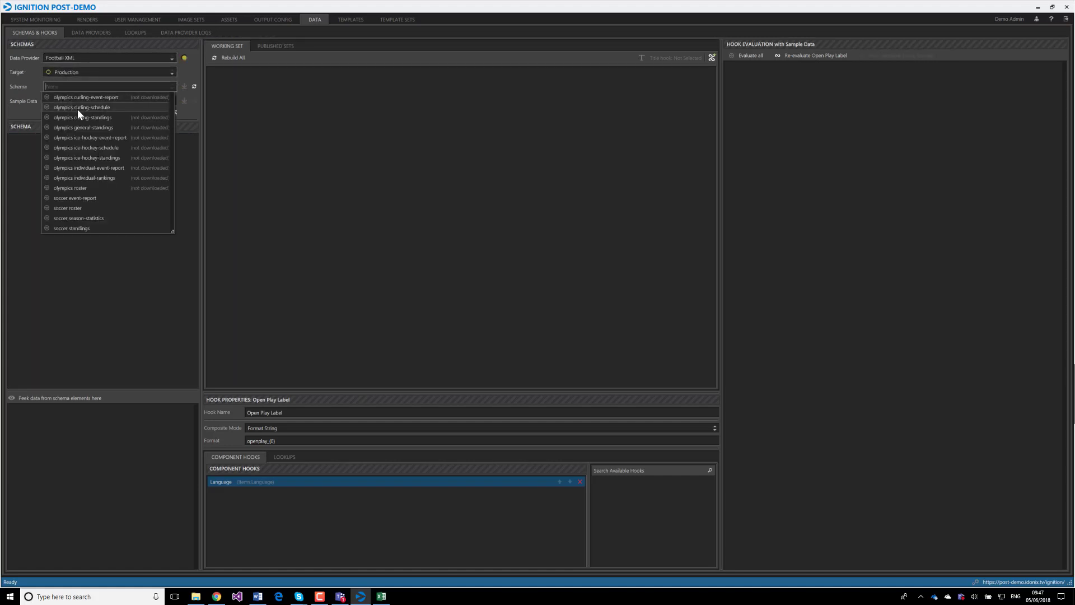
left_click(87, 198)
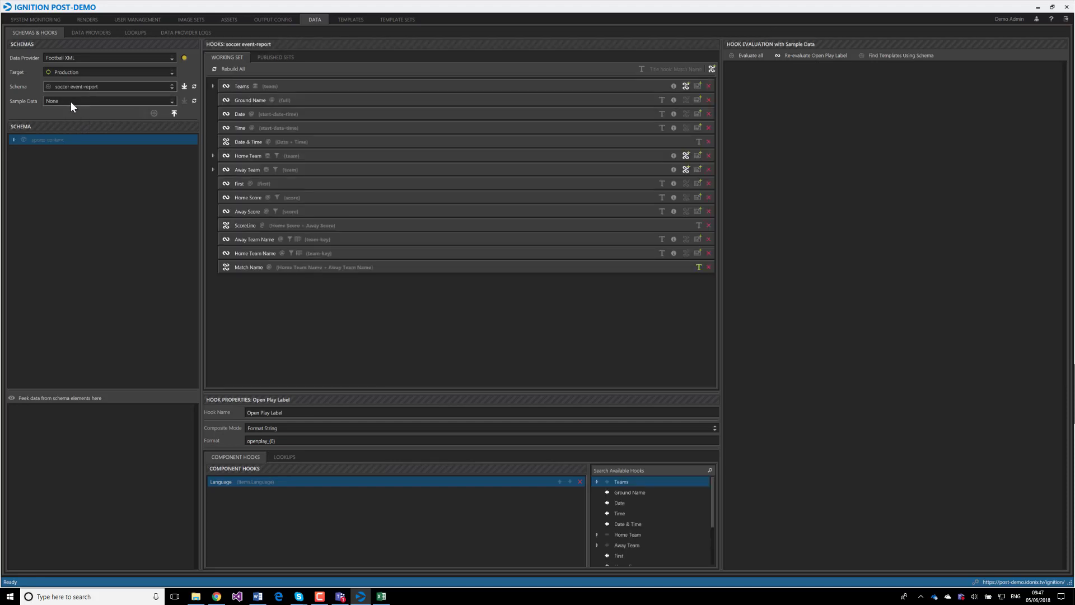
left_click(13, 139)
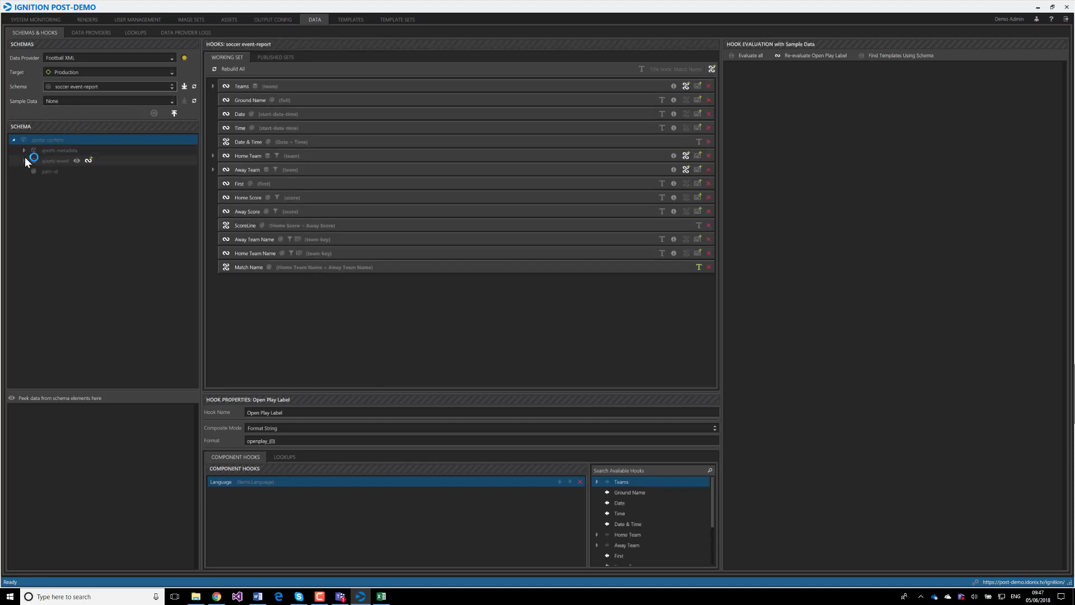
left_click(24, 162)
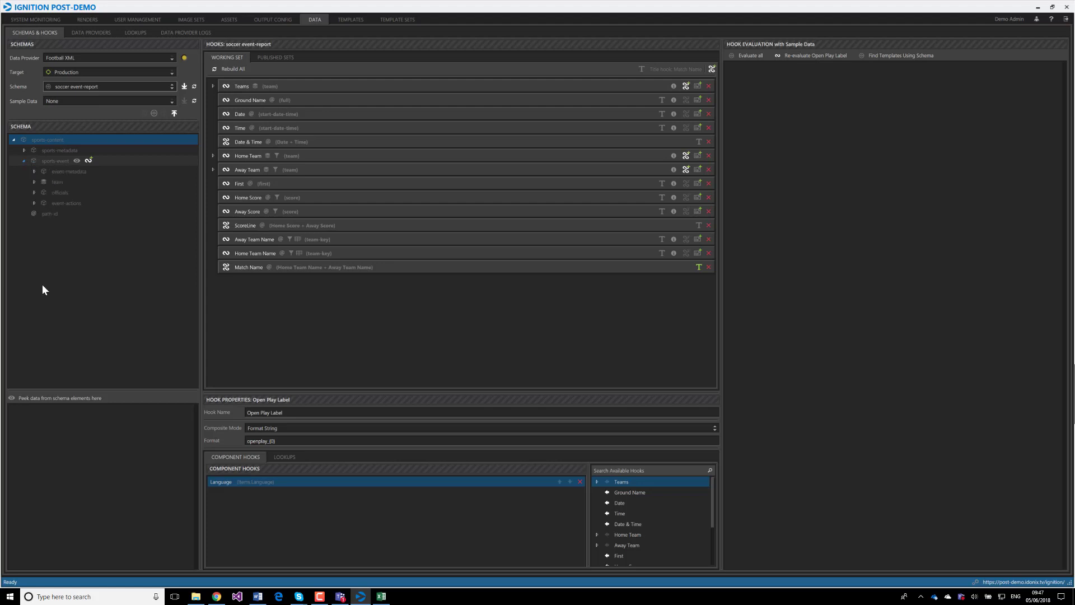
left_click(33, 182)
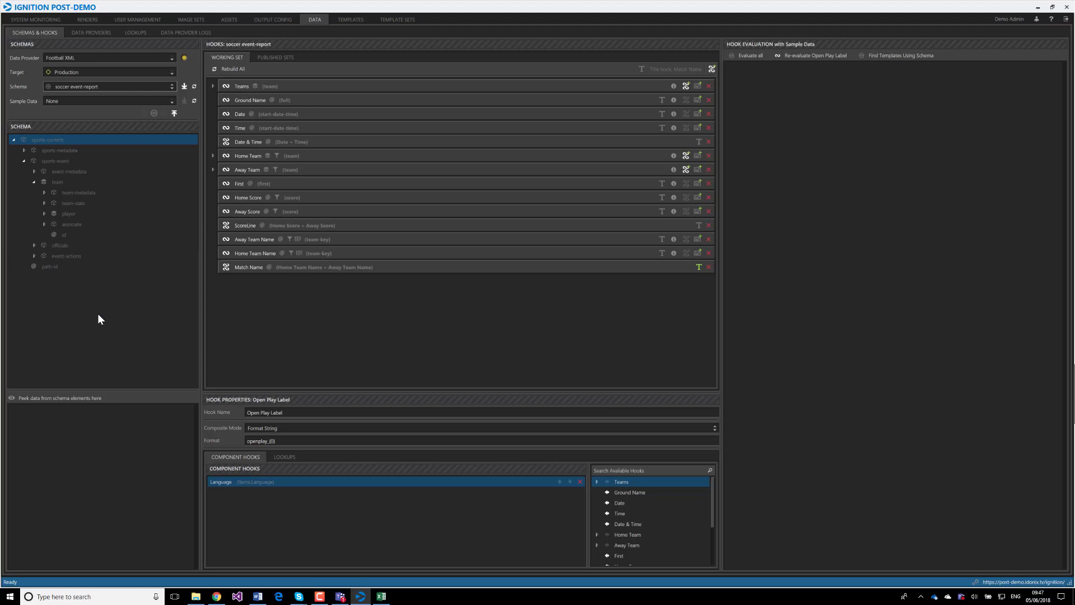
Return to the StaticData provider's Profile Data schema and load Profile Data as its sample data
left_click(124, 57)
left_click(79, 77)
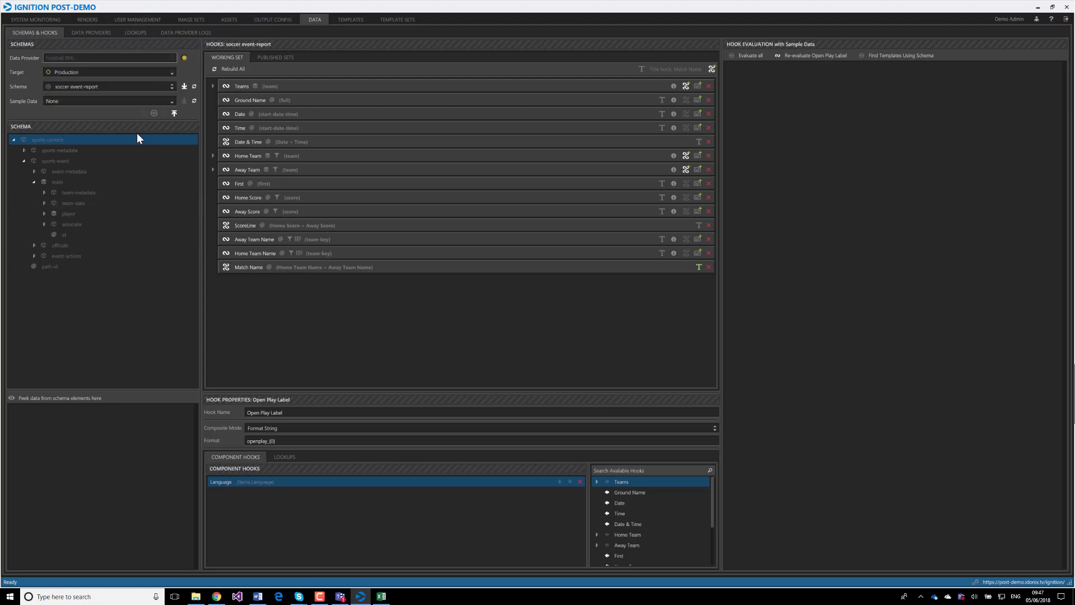
left_click(84, 72)
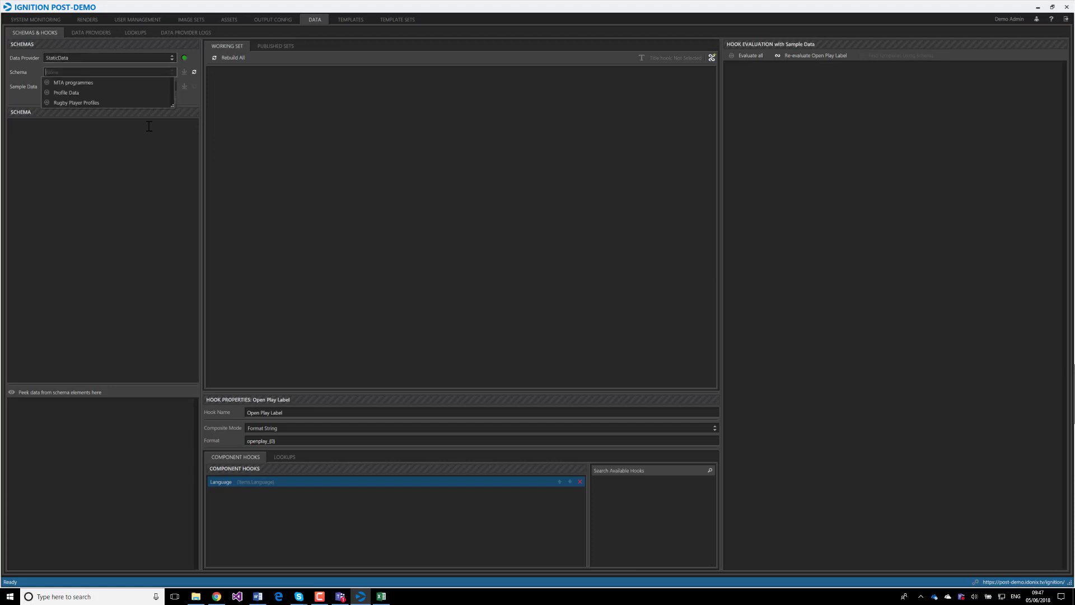
left_click(83, 93)
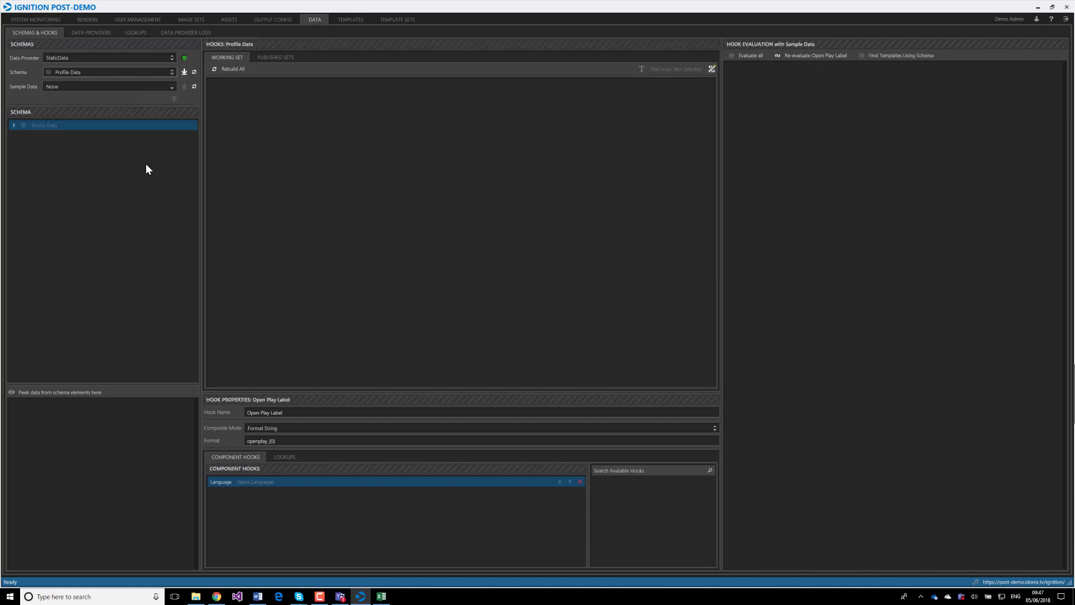
left_click(79, 86)
left_click(53, 95)
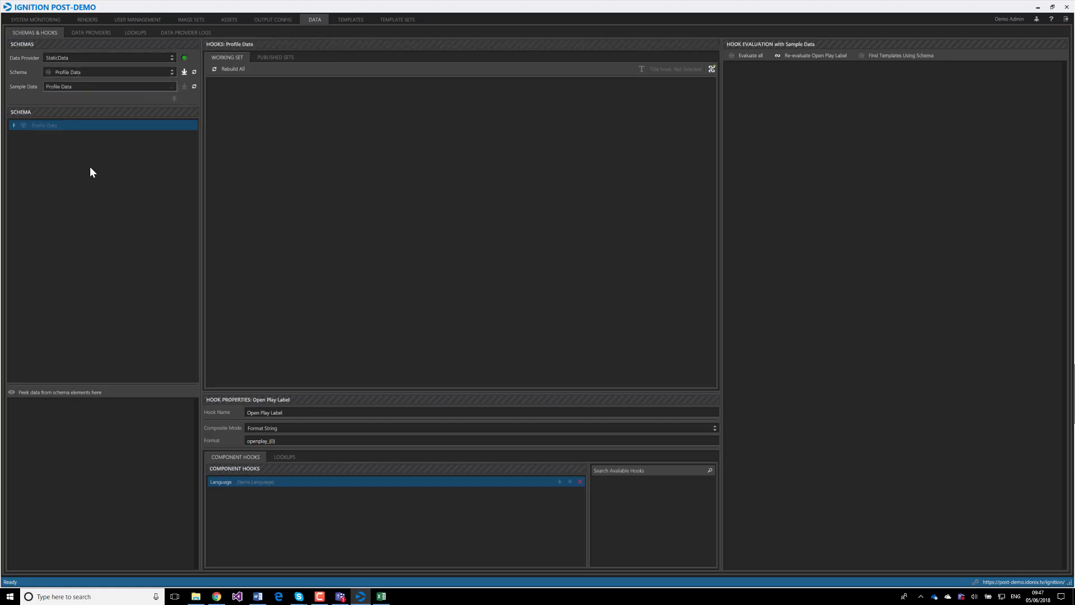
Expand the Profile Data schema to its item fields and peek at the sample data of the root node
left_click(13, 124)
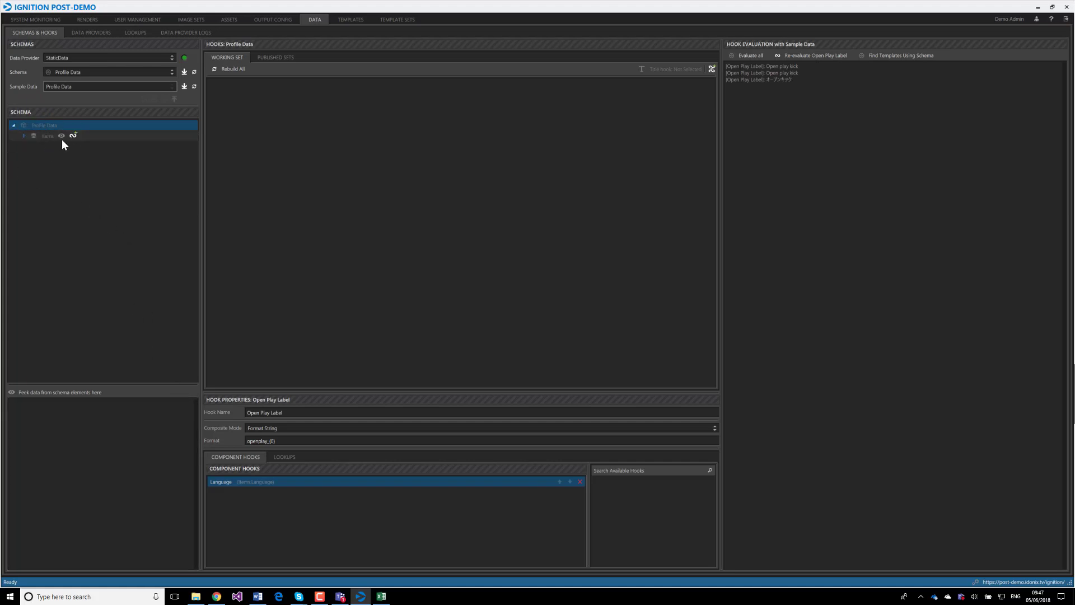
mouse_move(70, 127)
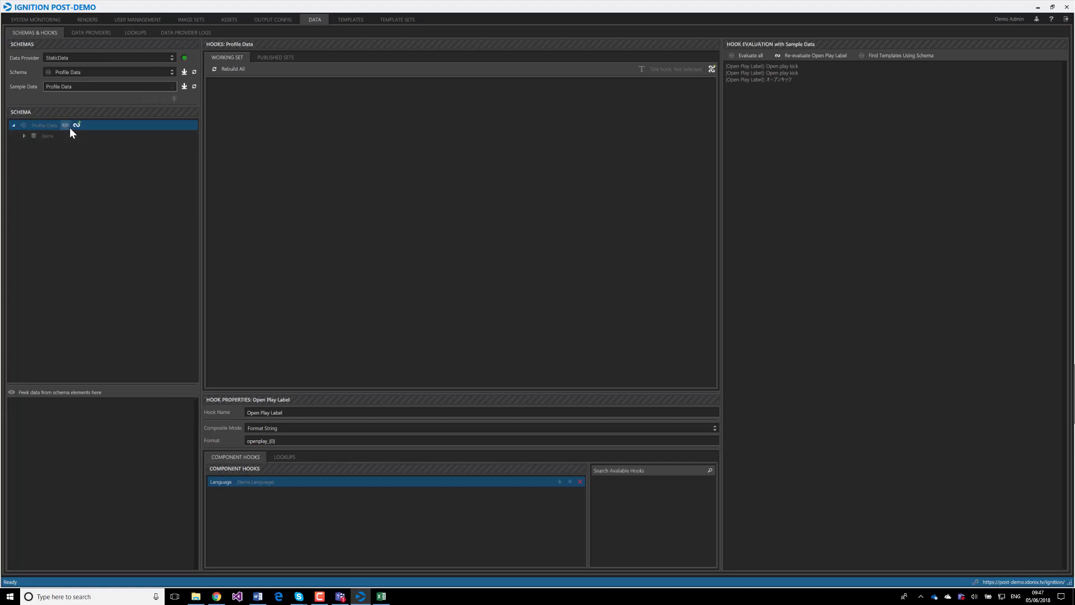
left_click(24, 135)
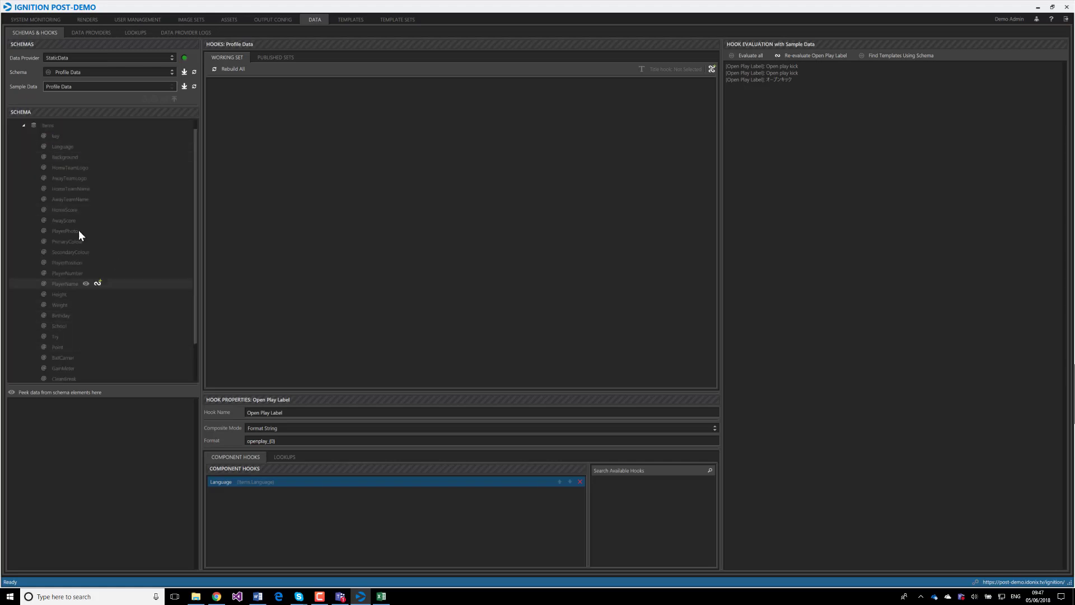
scroll(84, 135, "up", 1)
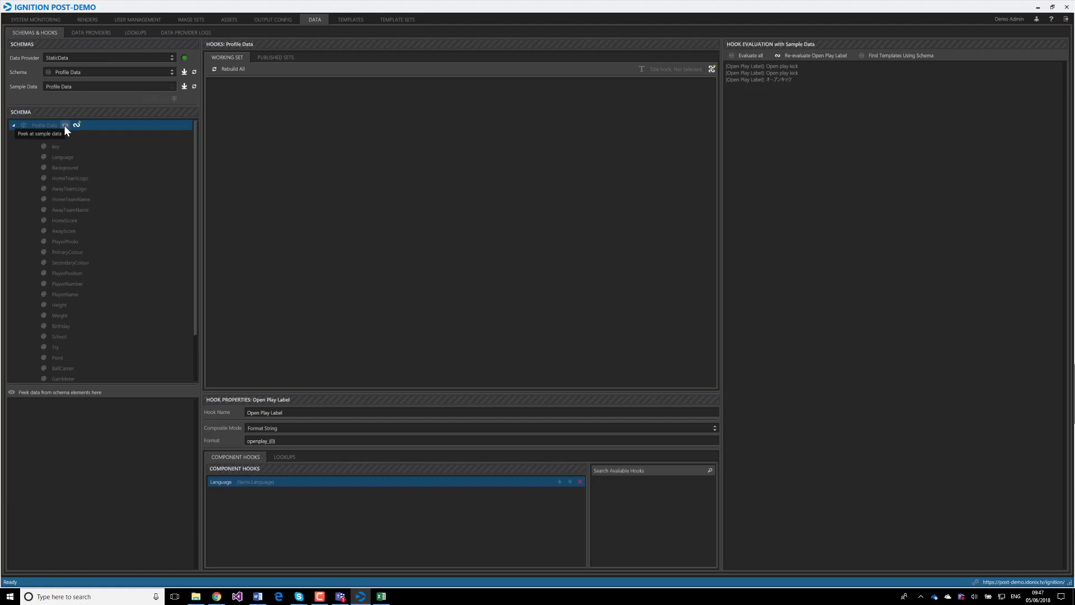
left_click(66, 124)
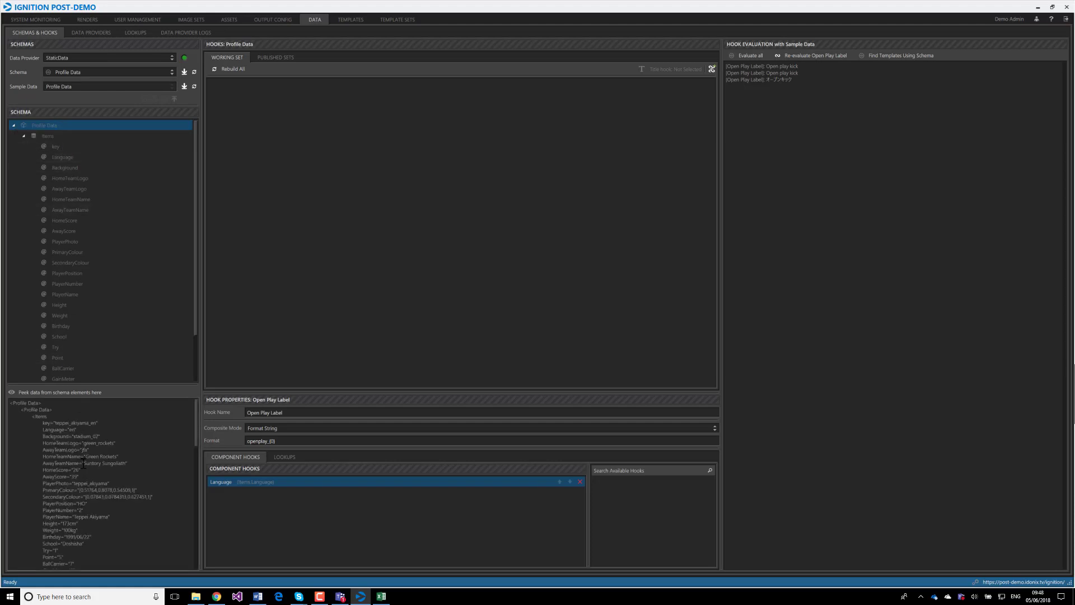
Read through the peeked sample data entries, comparing the English player records with the Japanese one
scroll(84, 465, "down", 1)
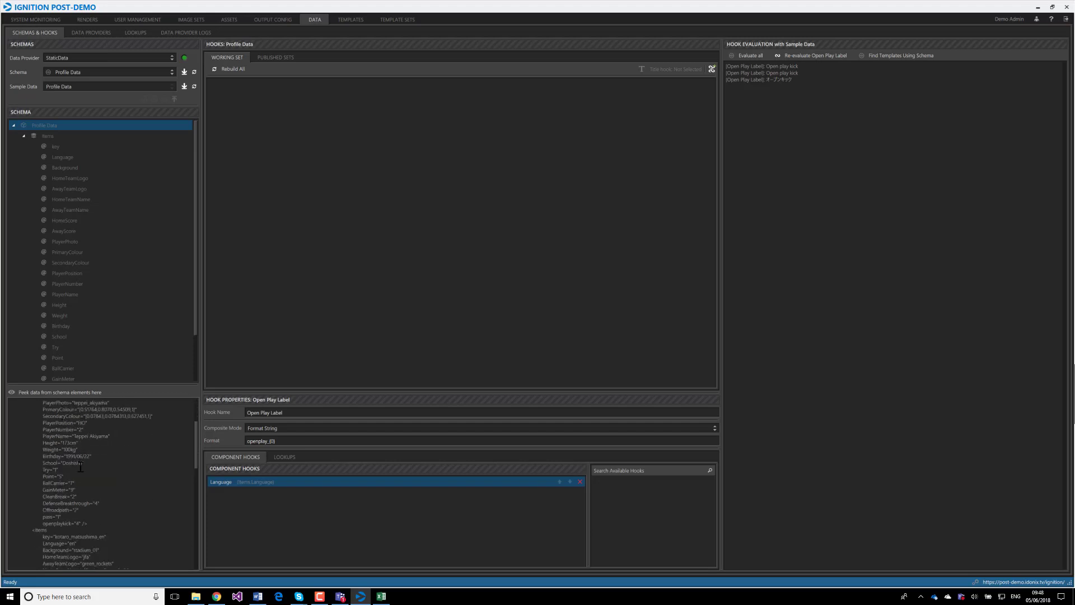
scroll(66, 417, "up", 1)
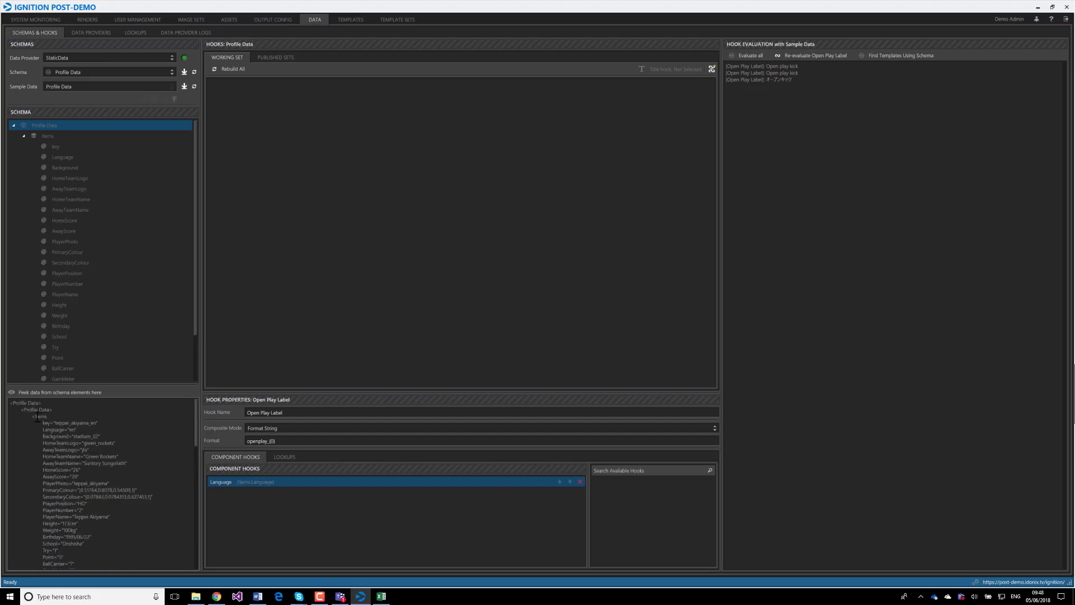
left_click_drag(43, 422, 78, 546)
scroll(103, 513, "down", 6)
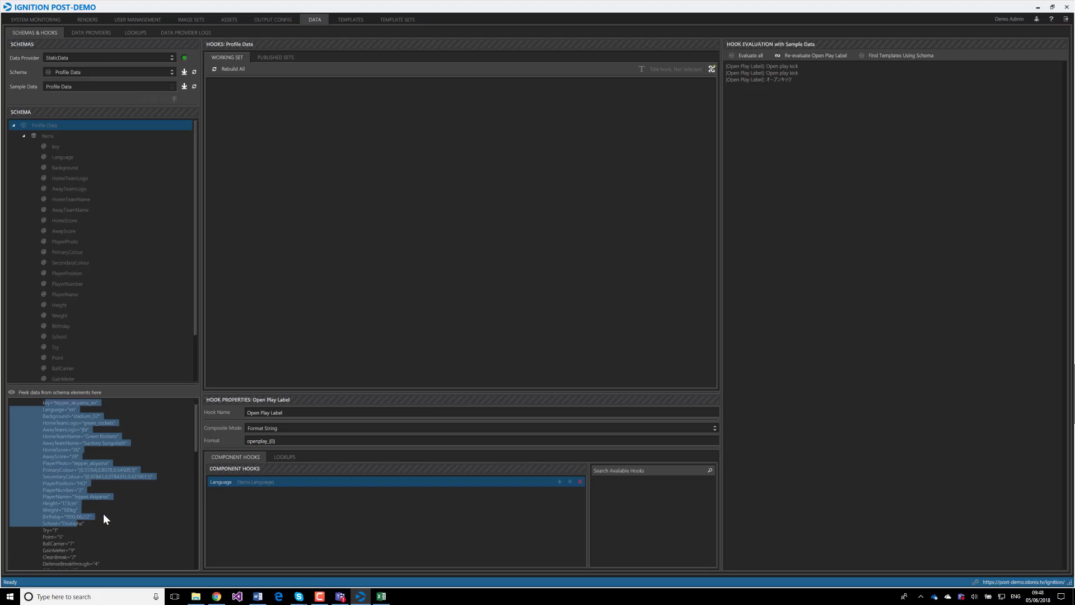
left_click_drag(54, 493, 79, 550)
scroll(99, 509, "down", 6)
scroll(101, 510, "down", 3)
scroll(101, 510, "up", 4)
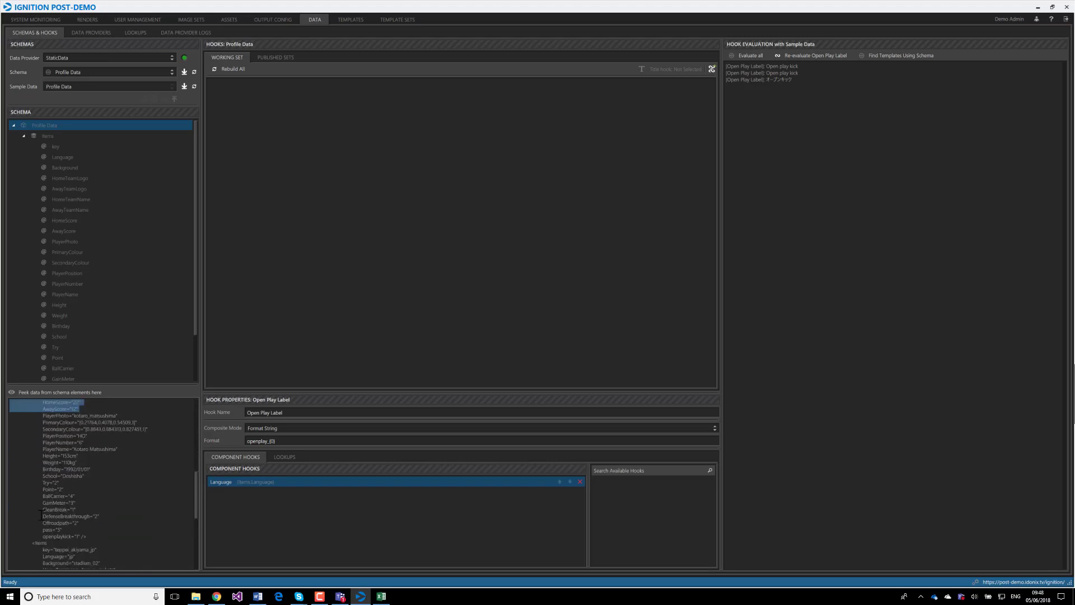
scroll(101, 511, "down", 6)
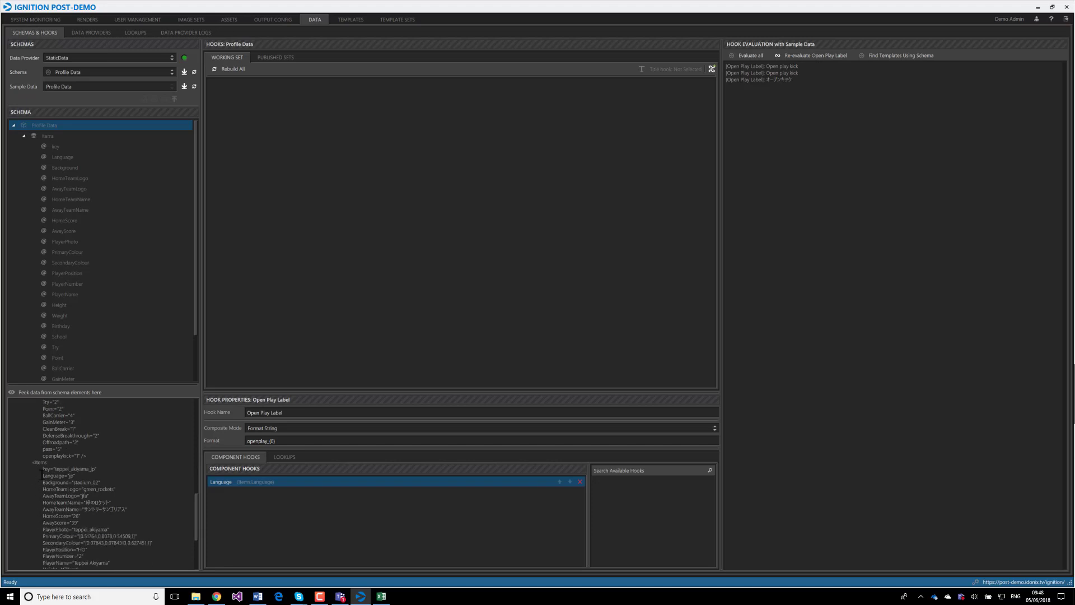
left_click_drag(43, 476, 101, 556)
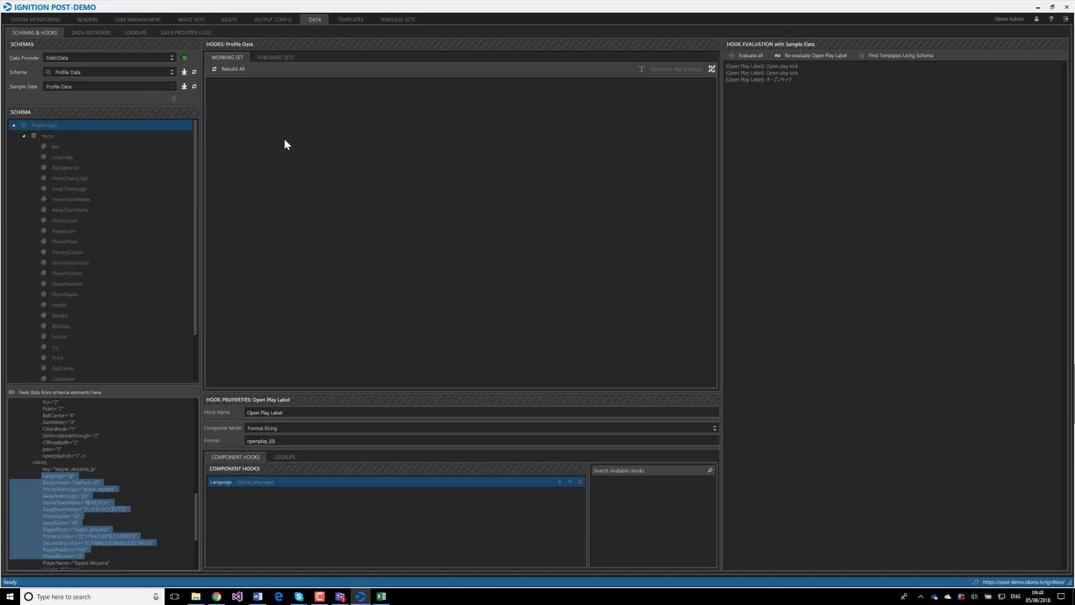
Create a hook from the Items node of the Profile Data schema and select it in the working set
left_click(42, 136)
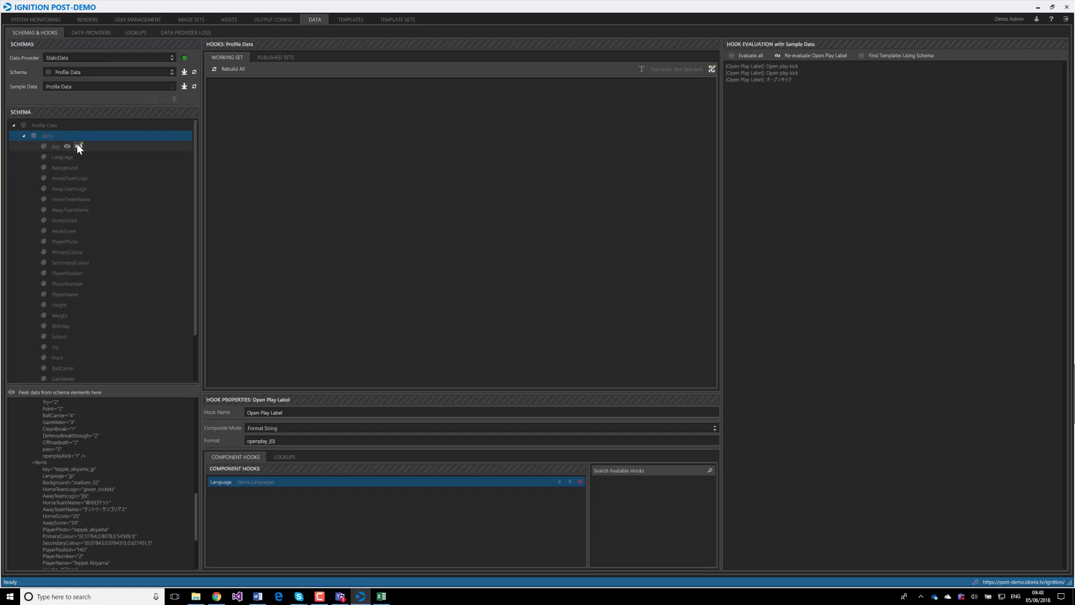
left_click(73, 136)
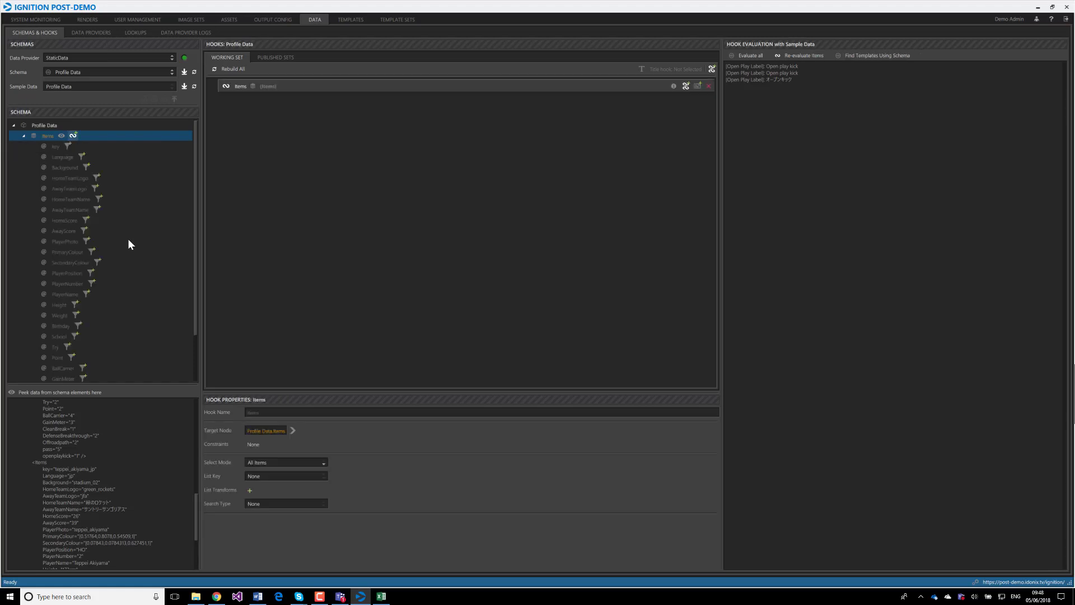
left_click(286, 87)
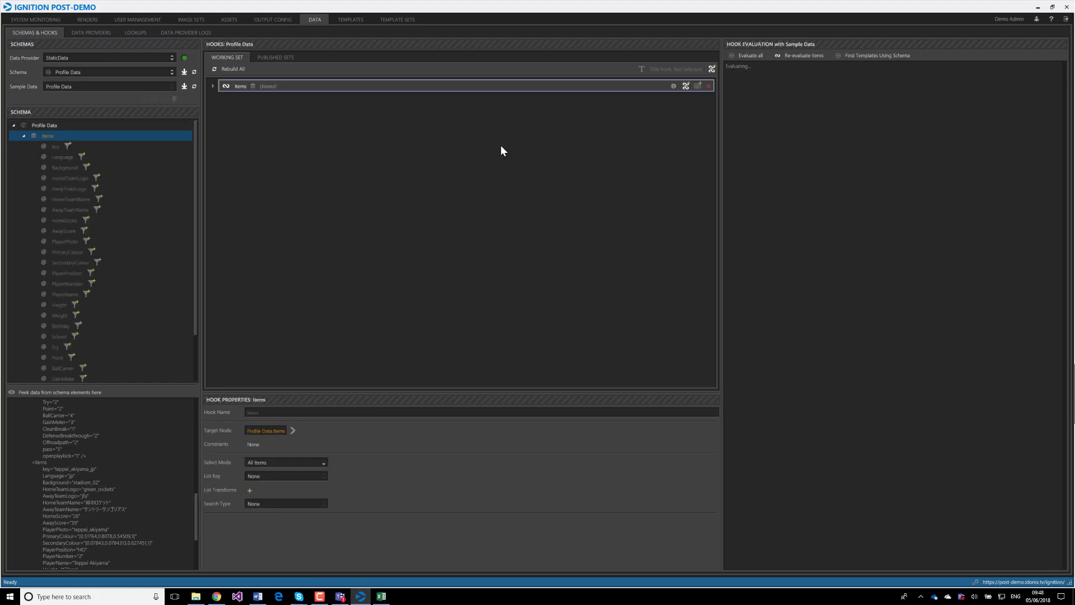
Expand the Items hook, evaluate its Index and Count against the sample data, and look over the remaining schema fields
left_click(213, 86)
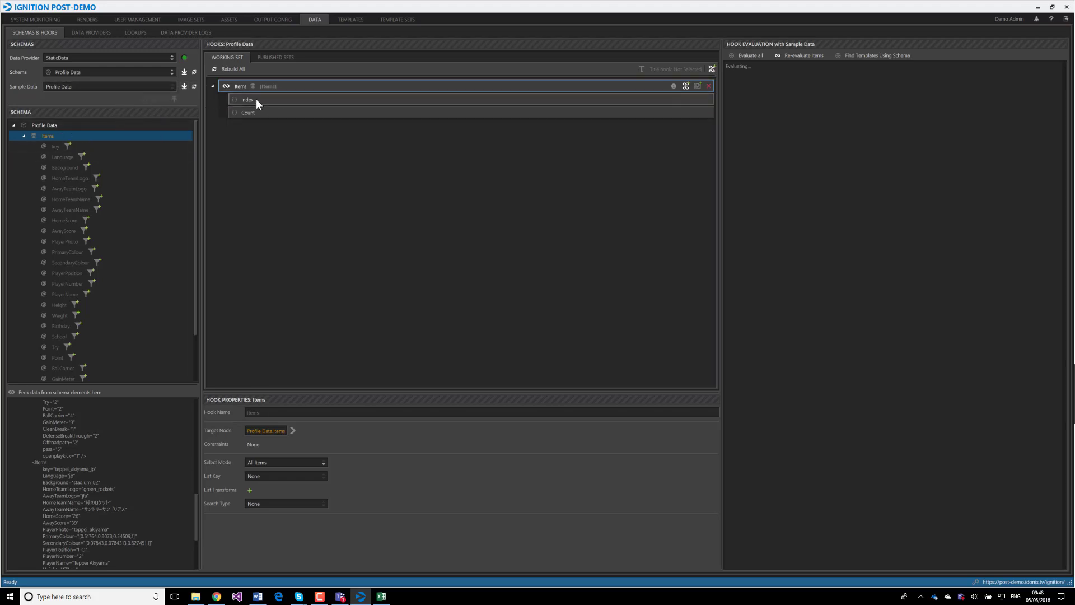
key("Down")
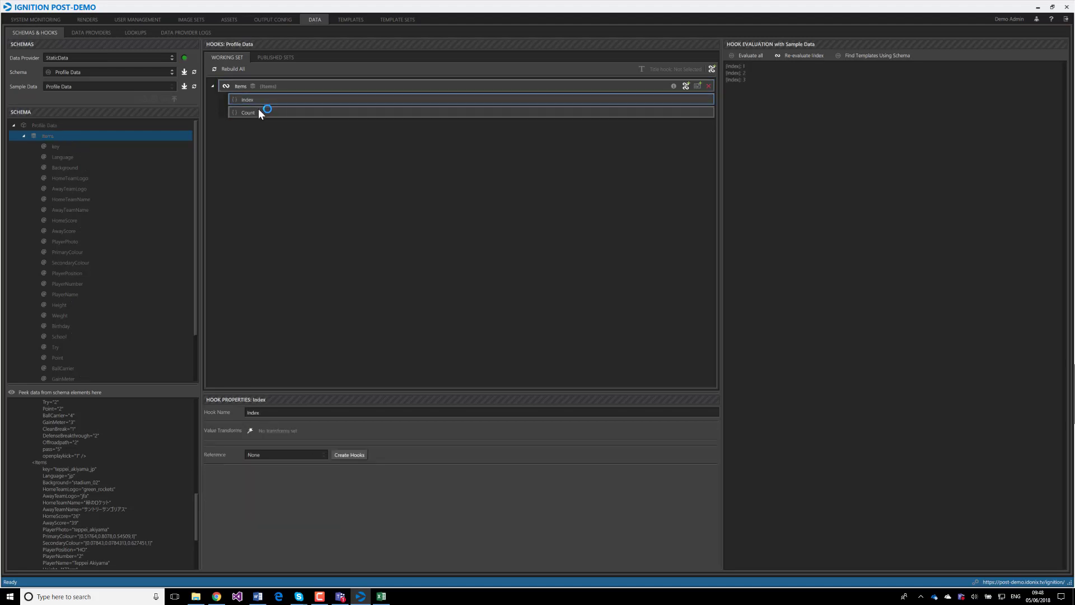
left_click(260, 110)
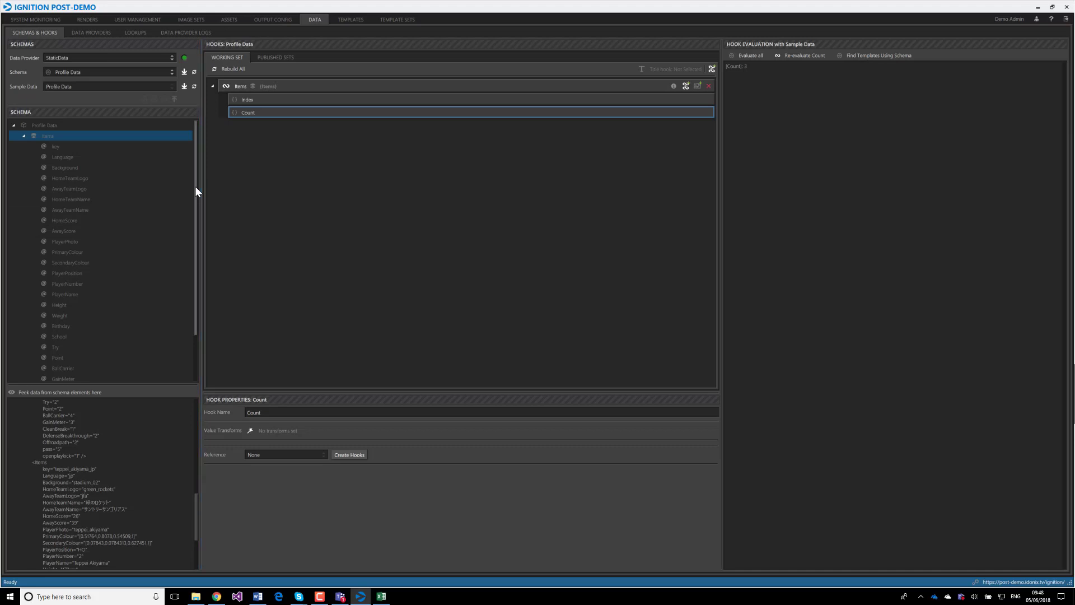
scroll(195, 193, "down", 1)
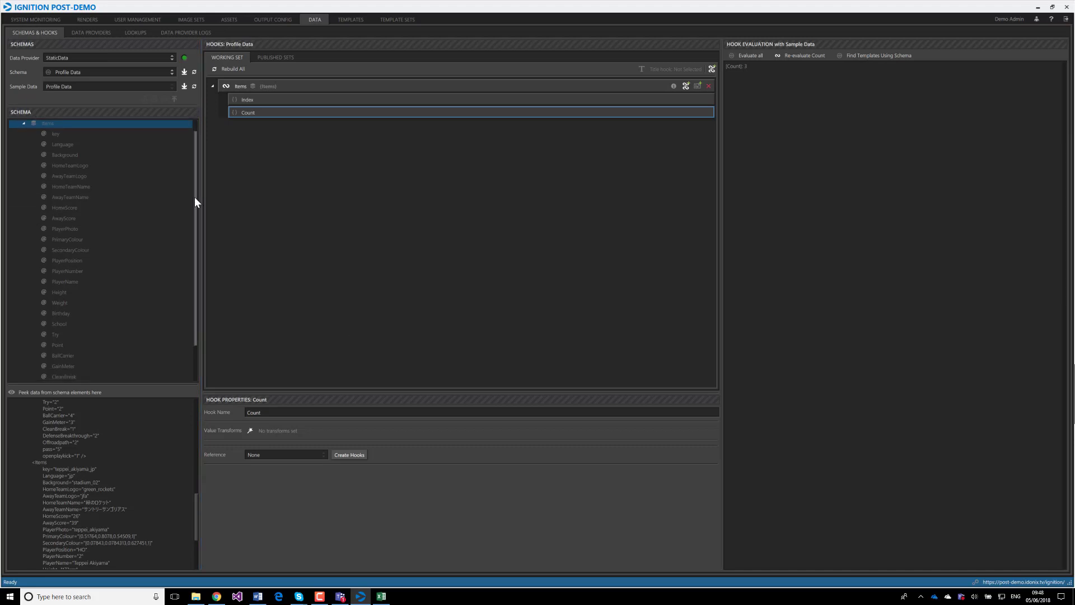
scroll(193, 198, "down", 4)
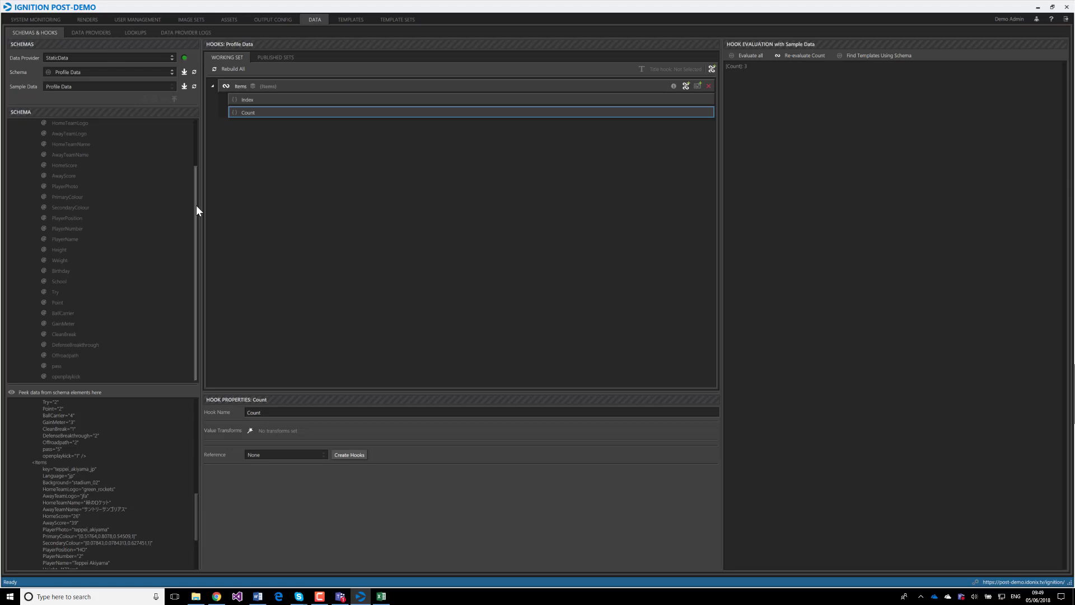
Switch to the Windows display settings, set display 2's resolution to 1920 × 1080 and keep the change
left_click(1039, 7)
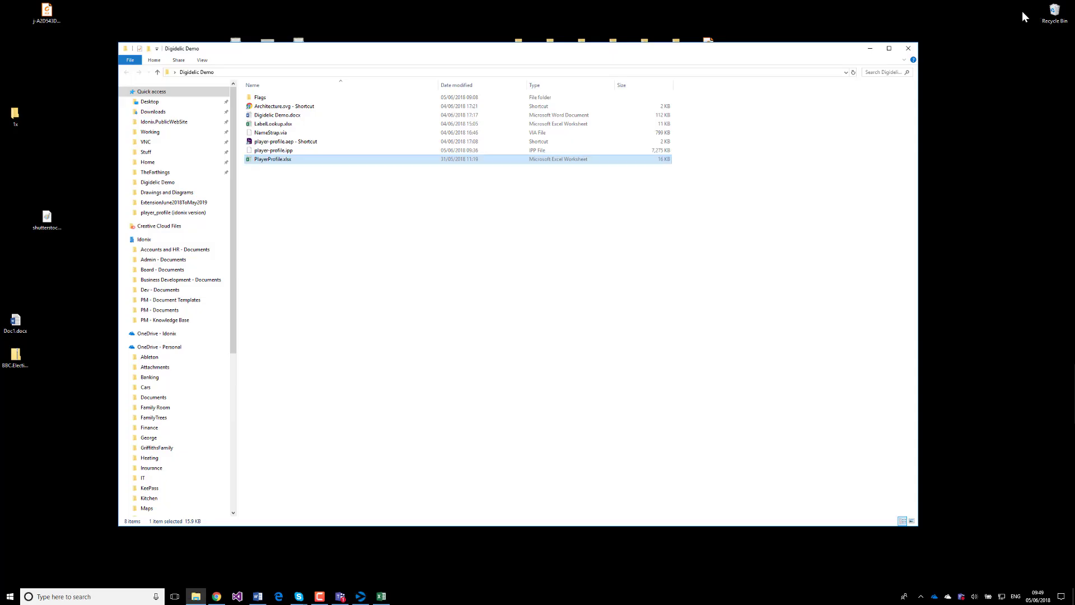
right_click(990, 126)
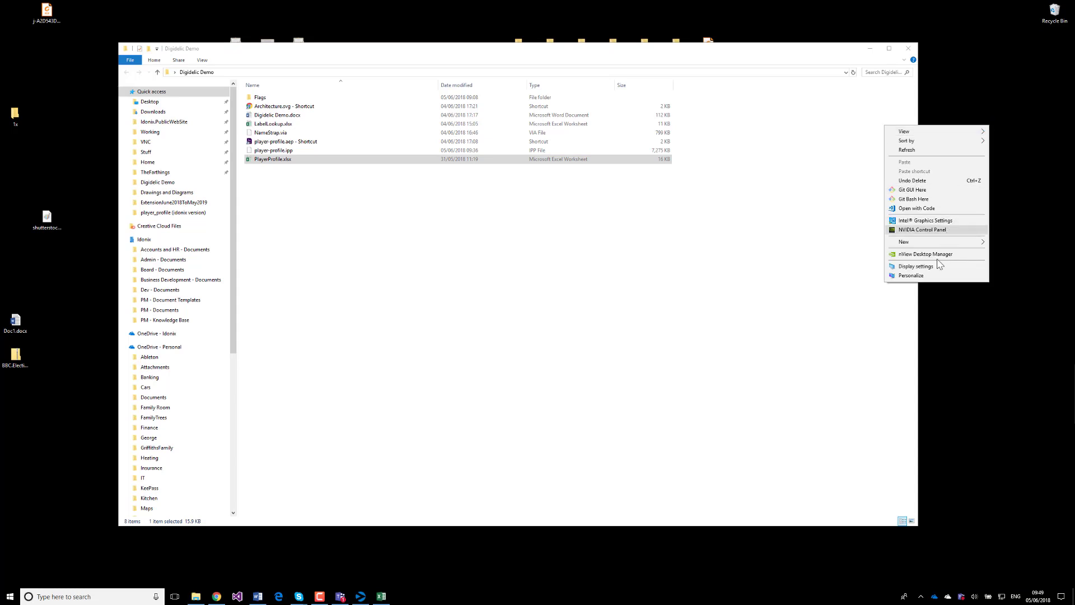
left_click(923, 267)
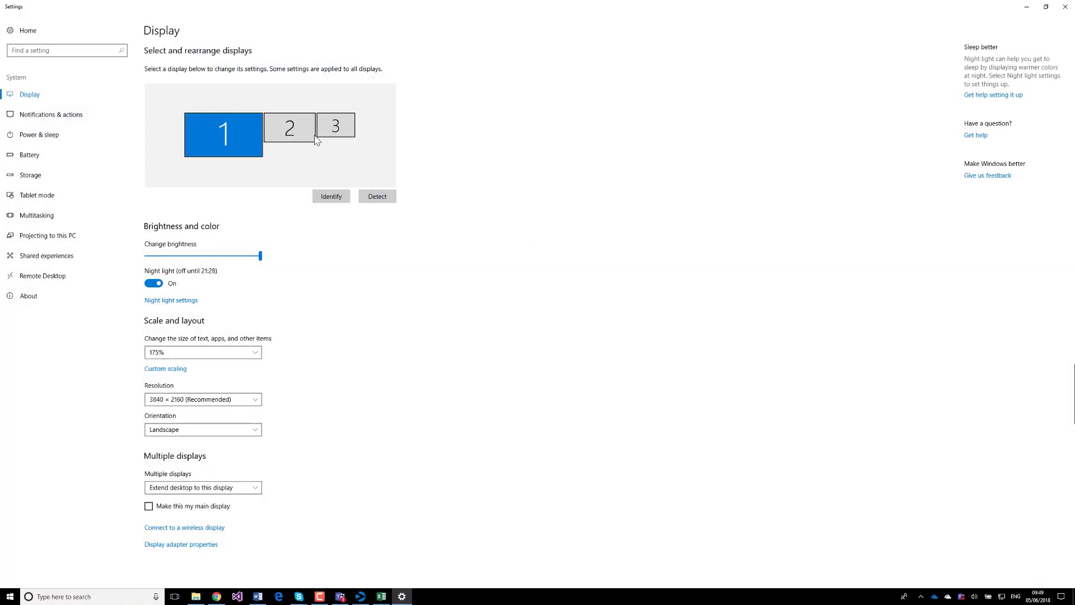
left_click(299, 128)
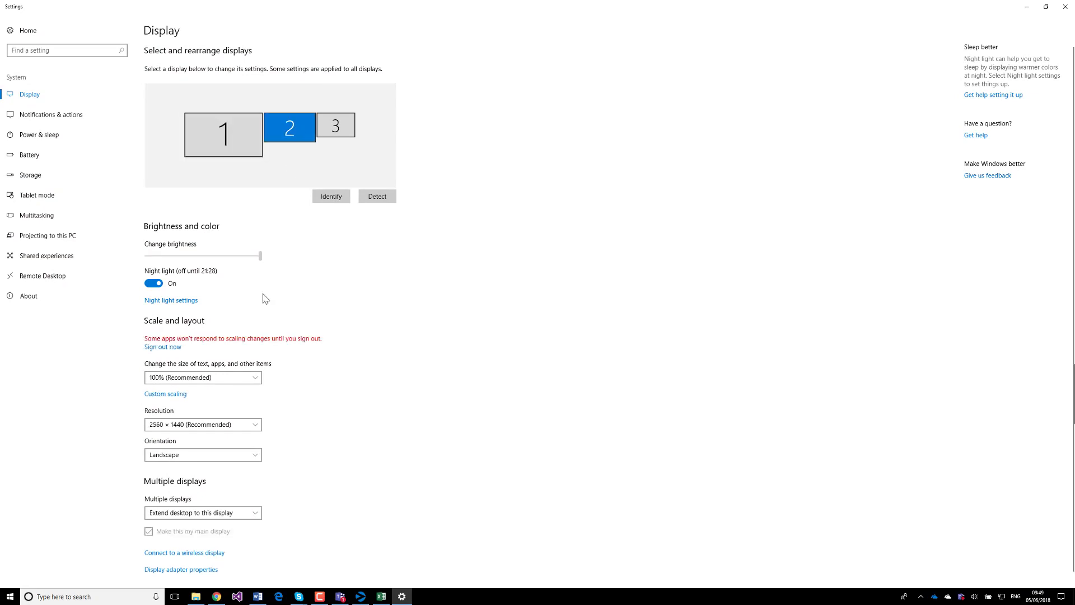
left_click(204, 427)
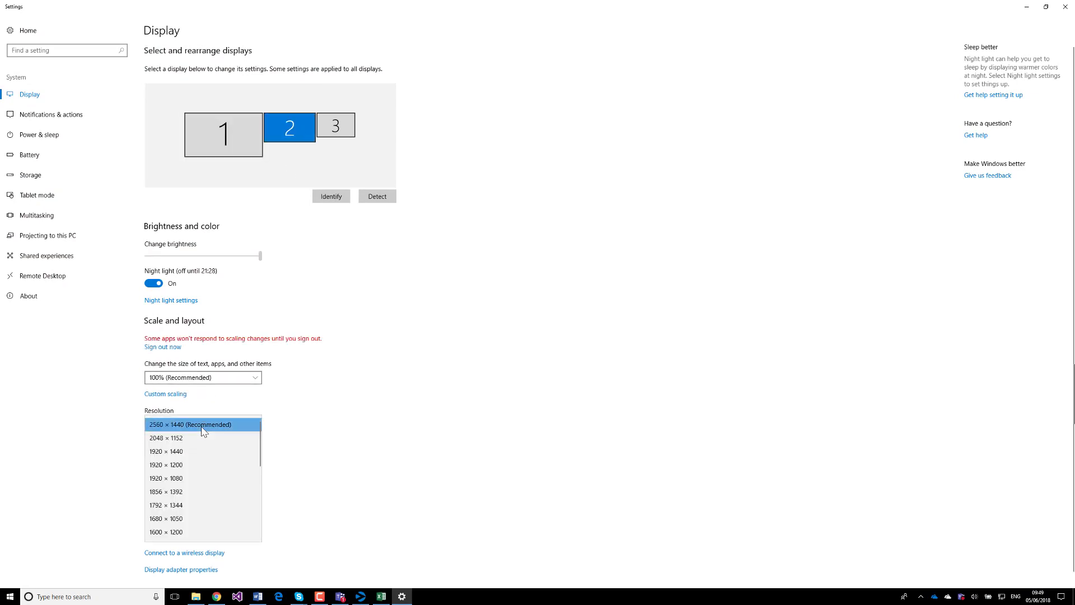
left_click(192, 479)
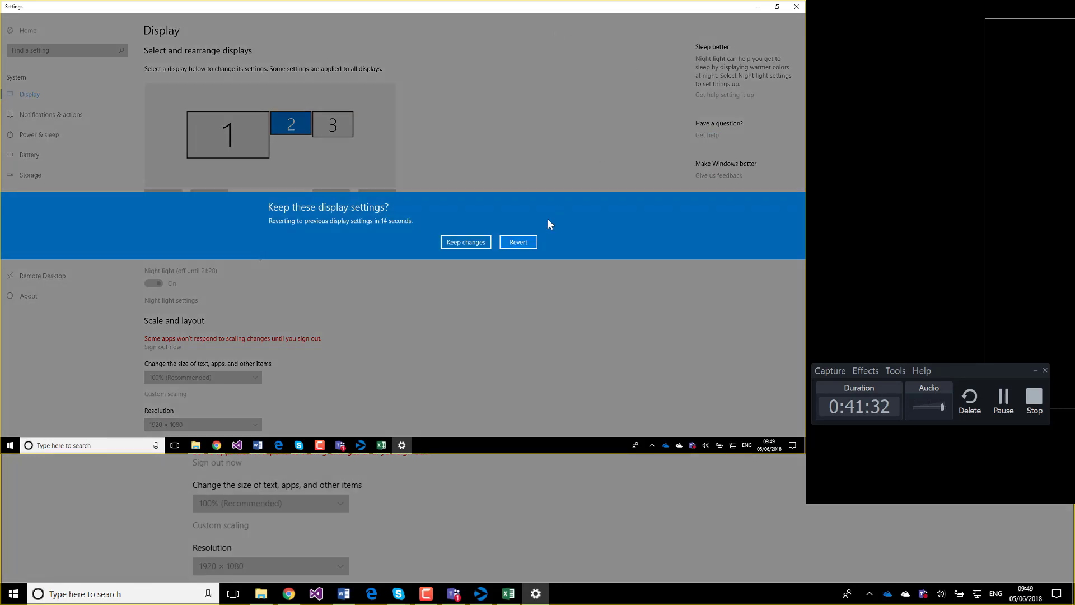
left_click(458, 241)
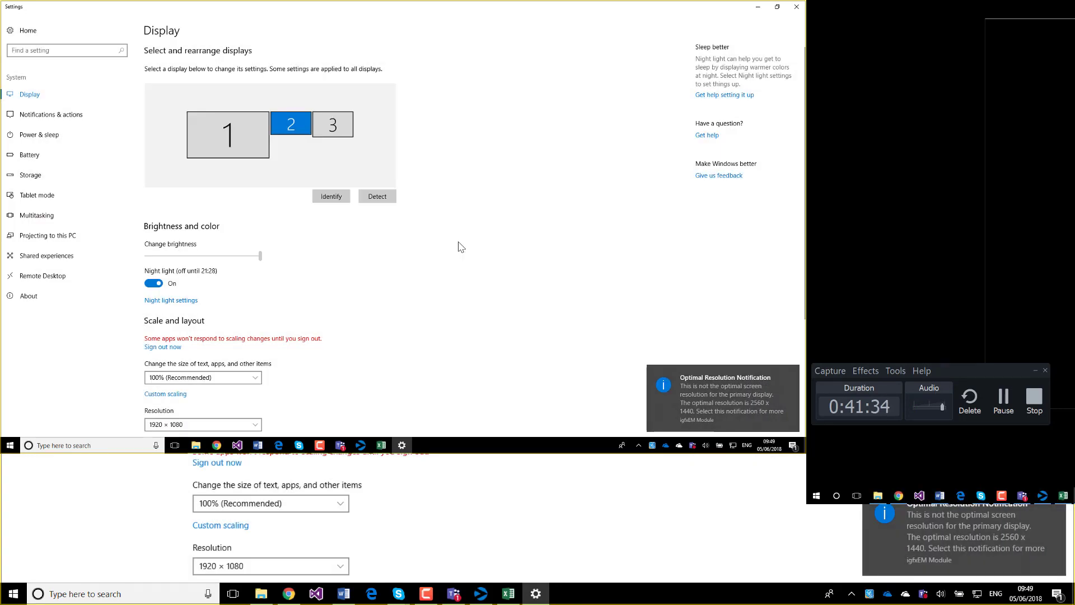
Minimize the Settings and Digidelic Demo folder windows and switch back to Ignition
left_click(759, 11)
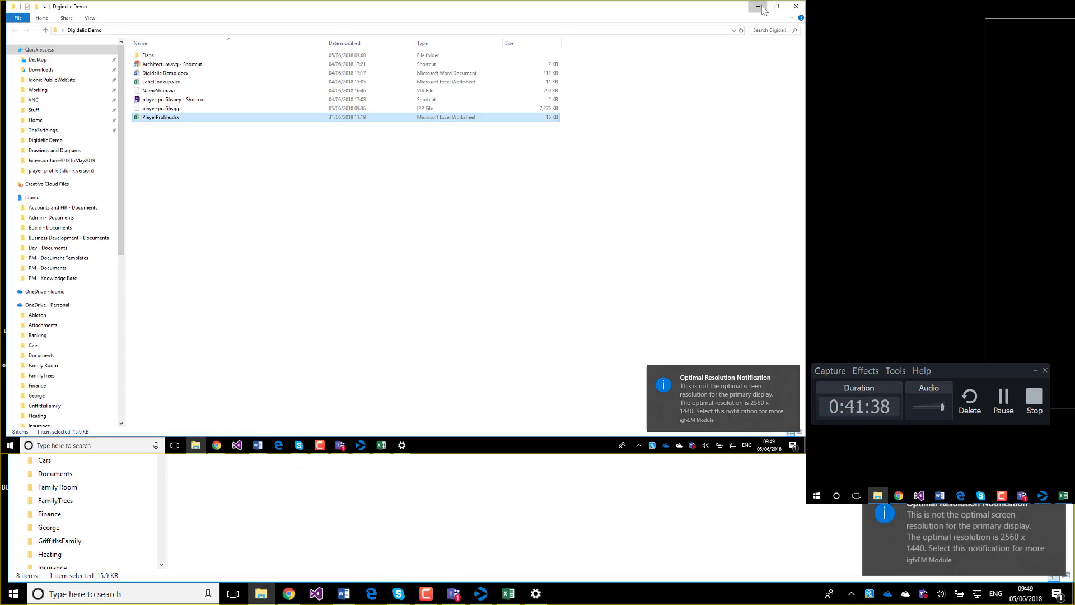
left_click(758, 8)
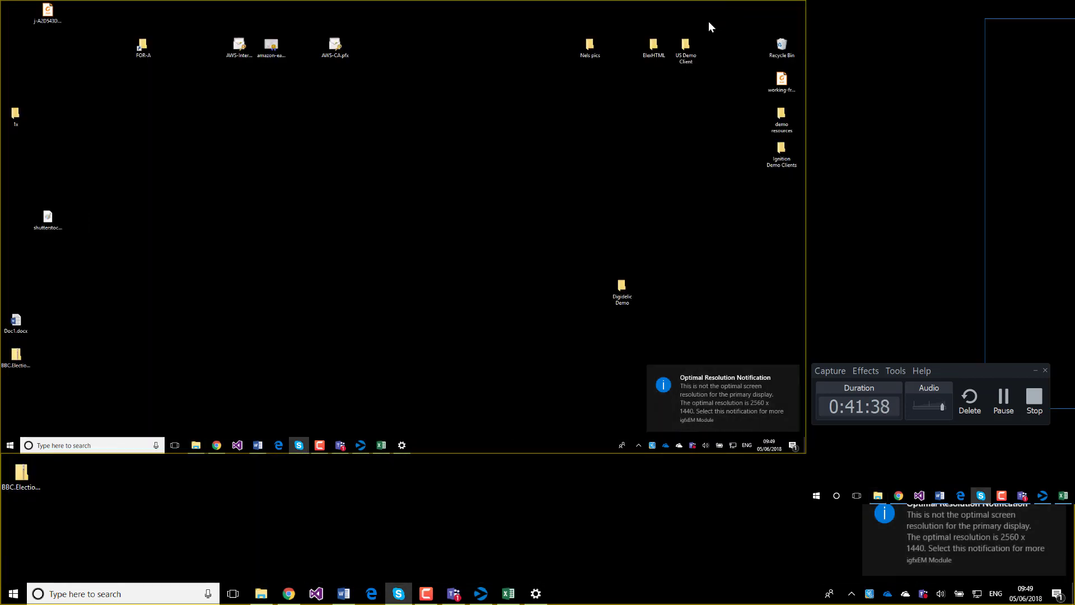
left_click(362, 445)
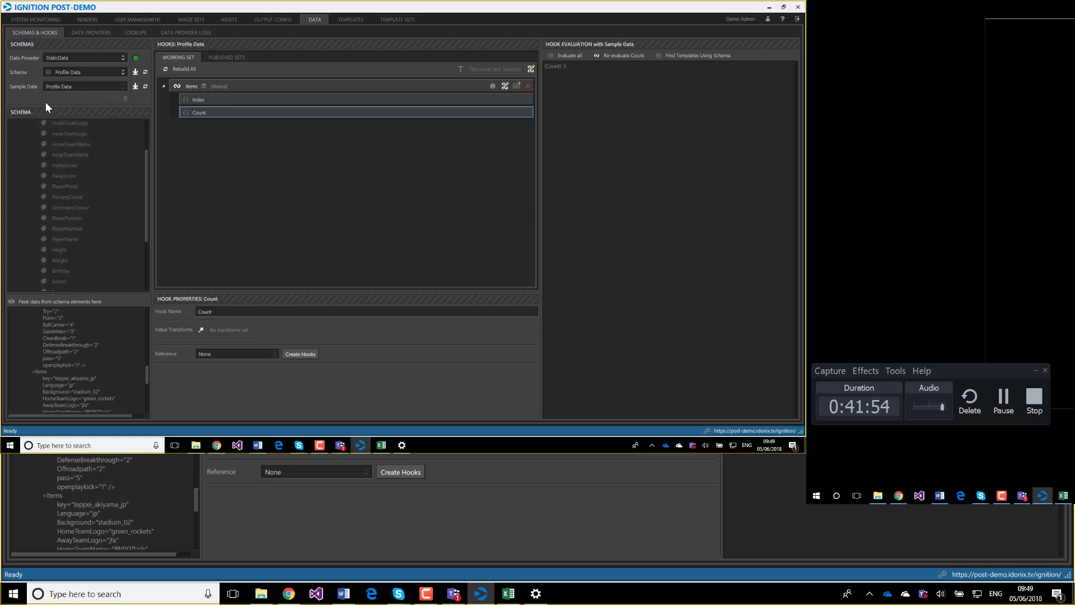
Create hooks from the key and Language fields of the Profile Data schema beneath the Items hook
left_click_drag(146, 180, 144, 136)
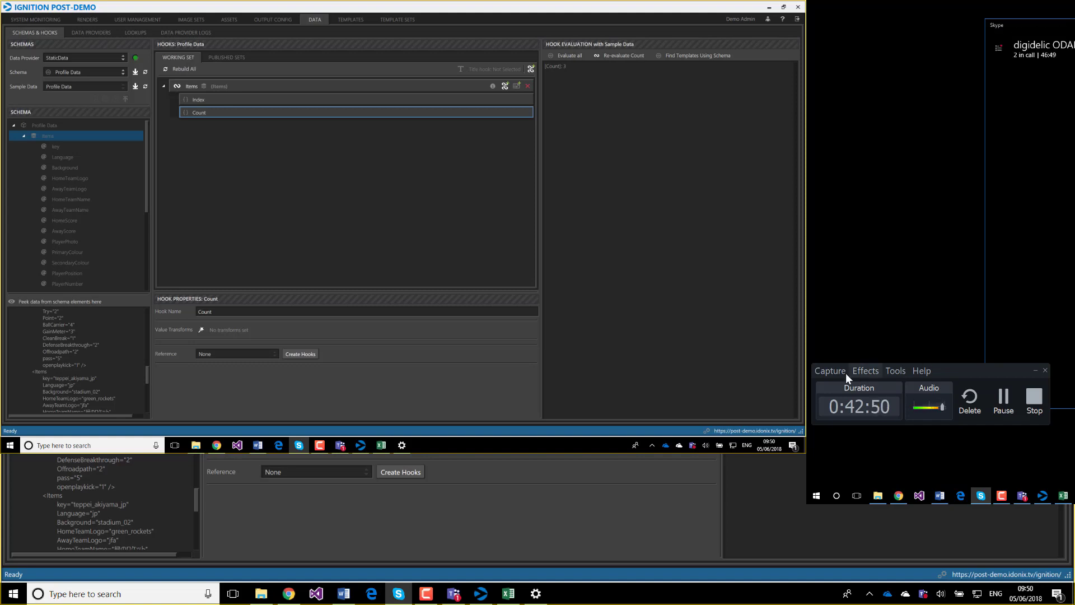
left_click(248, 87)
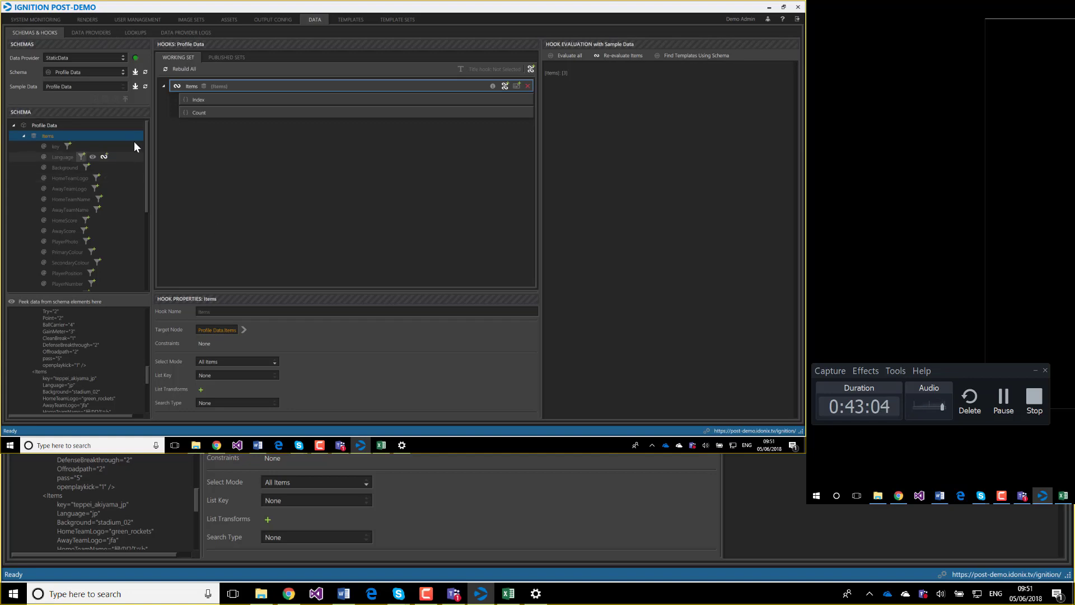
left_click(53, 147)
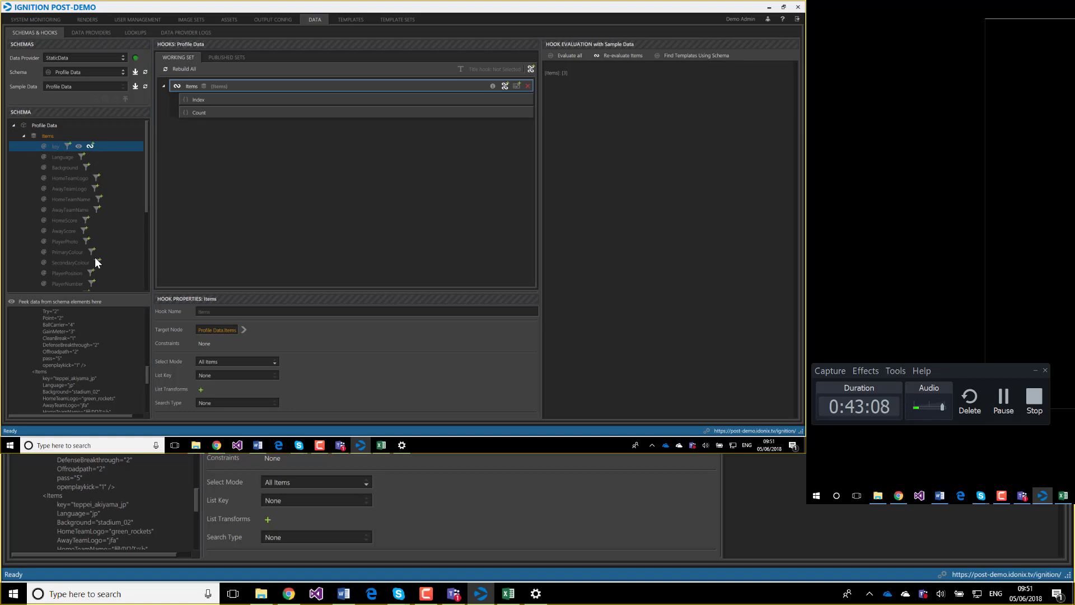
left_click(90, 146)
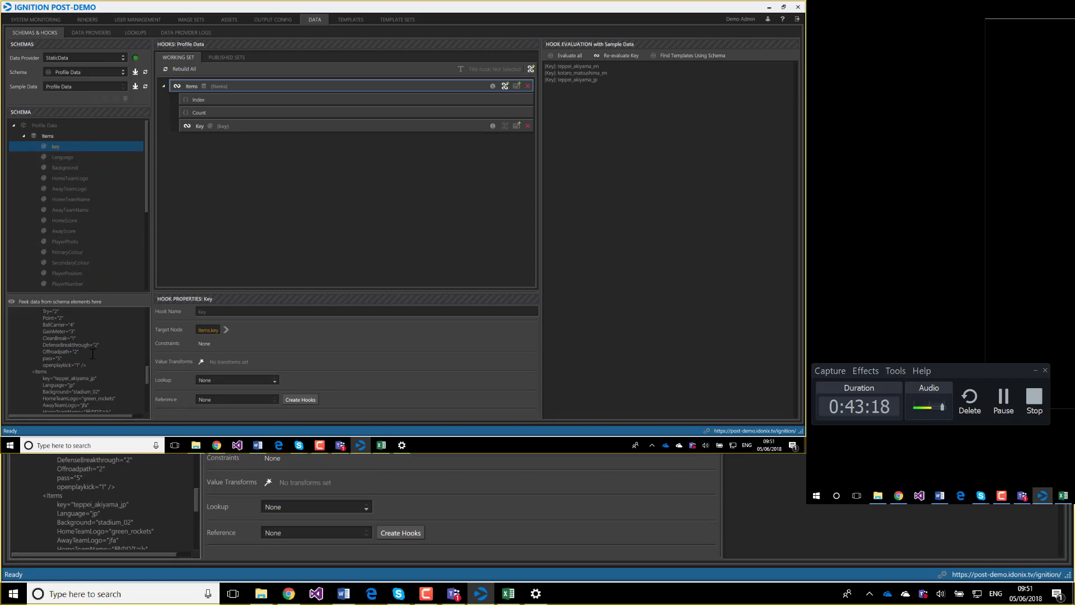
left_click(56, 157)
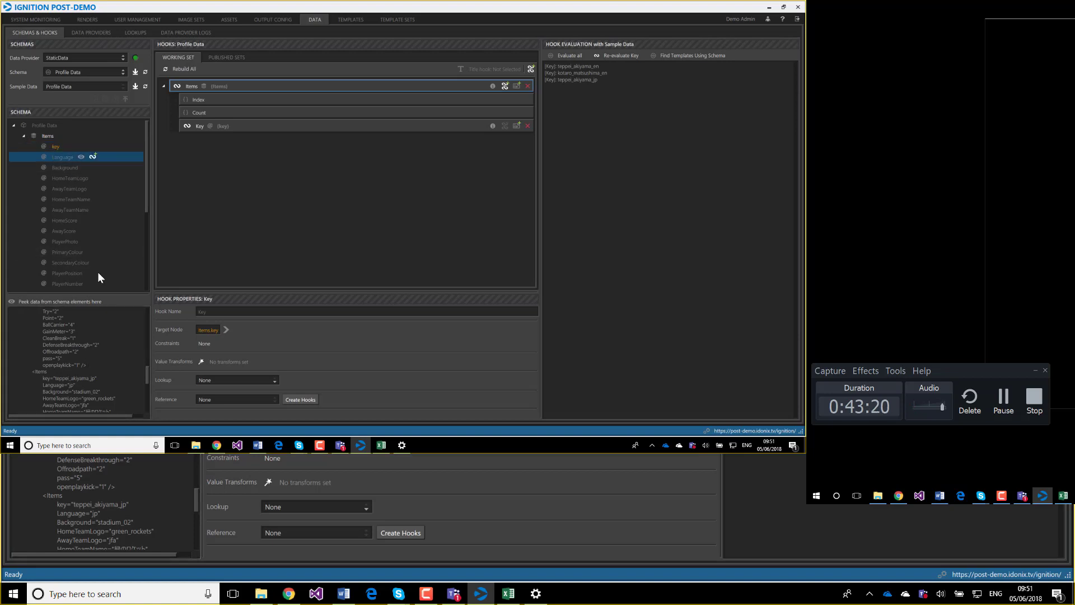
mouse_move(99, 158)
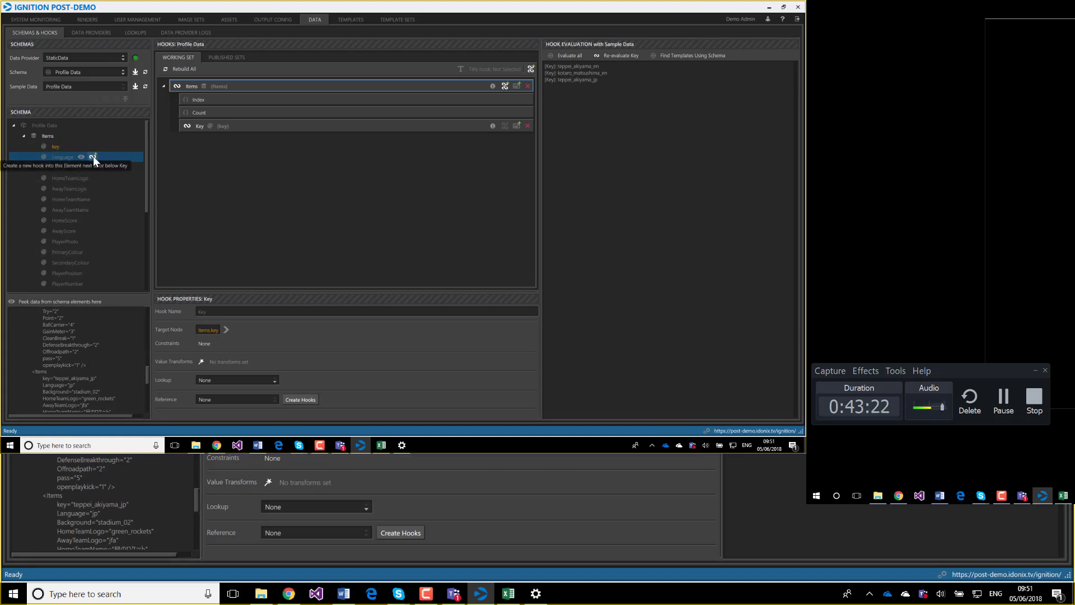
left_click(93, 157)
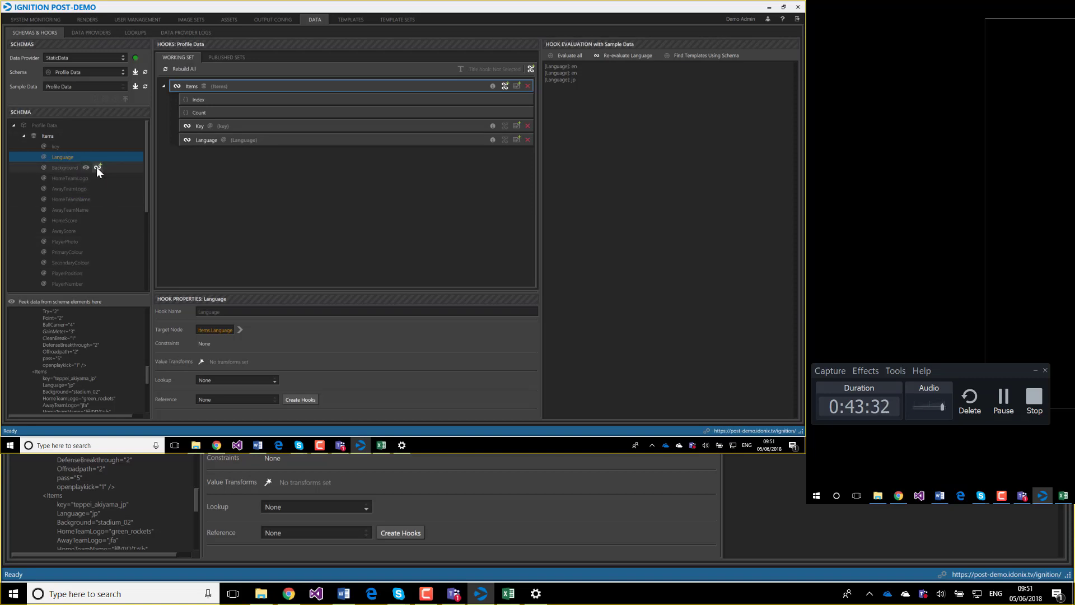
Create hooks from the Background, HomeTeamLogo, AwayTeamLogo, HomeTeamName and AwayTeamName fields under the Items hook
left_click(97, 167)
left_click(106, 179)
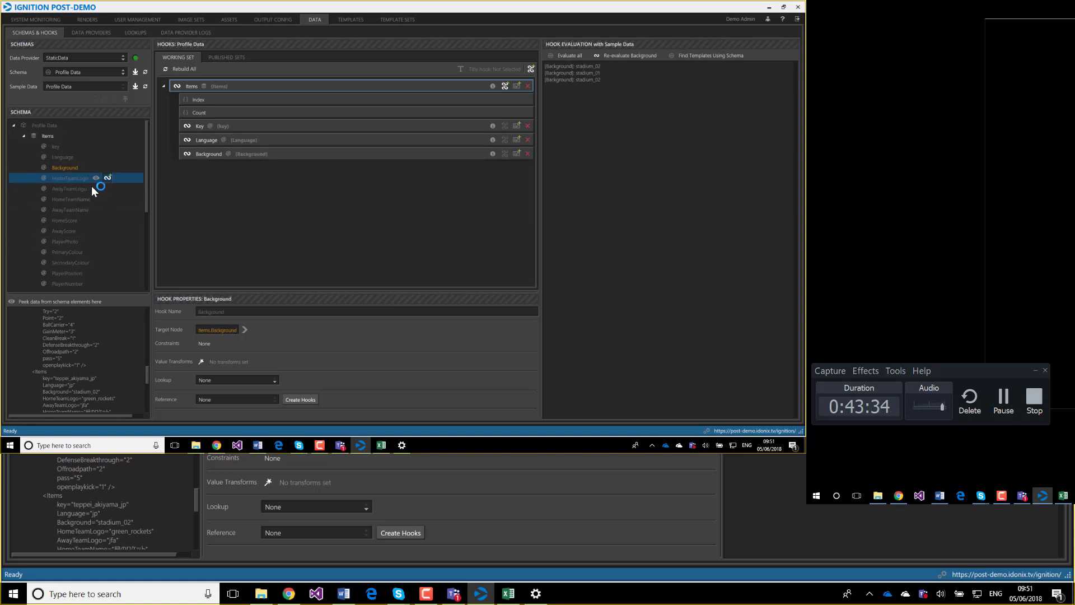
left_click(106, 188)
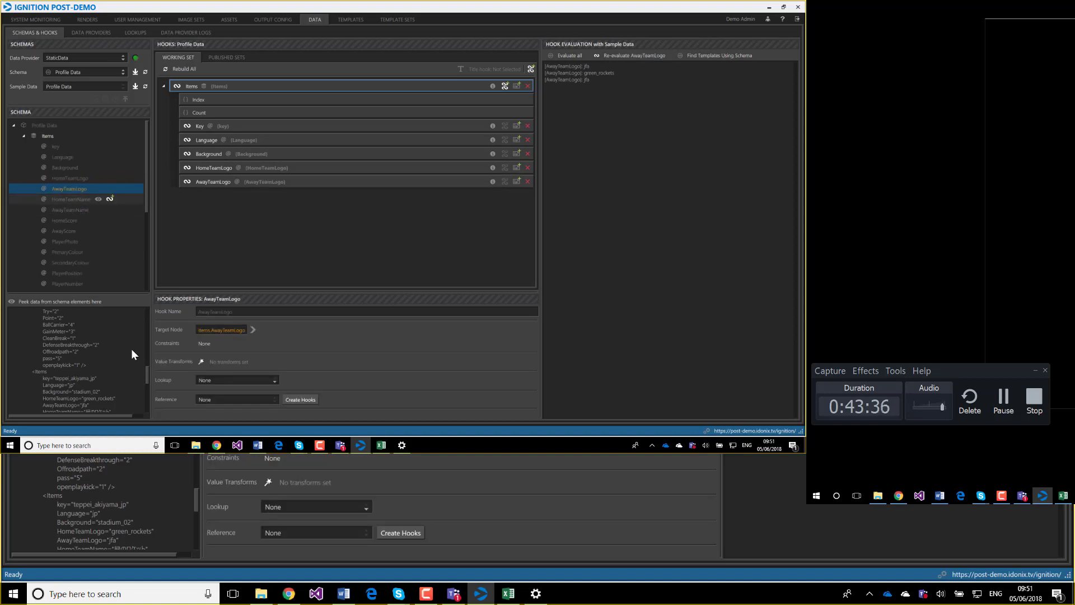
left_click(107, 199)
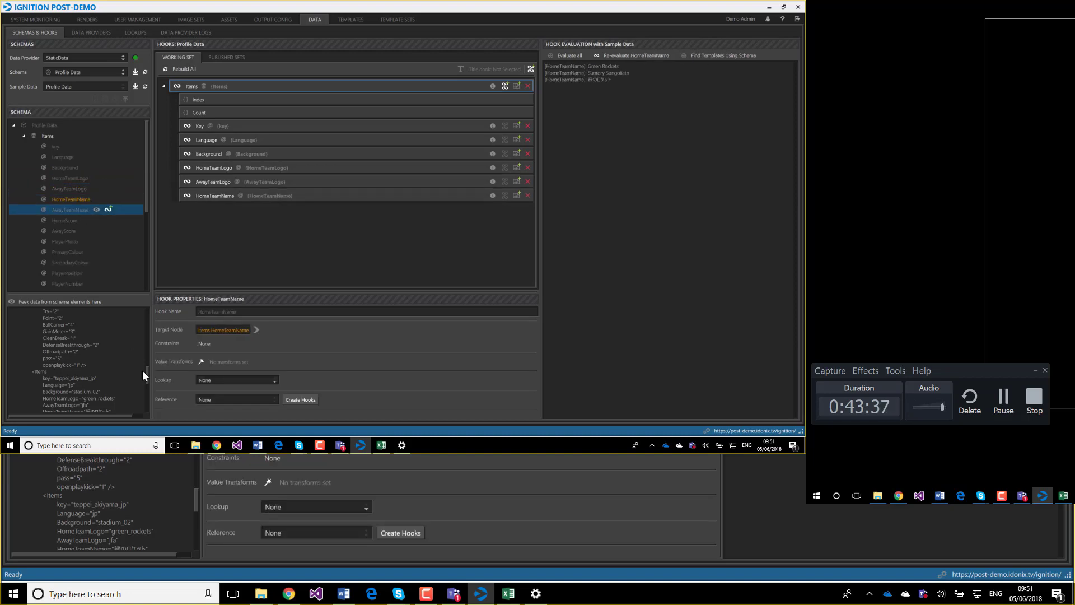
left_click(109, 210)
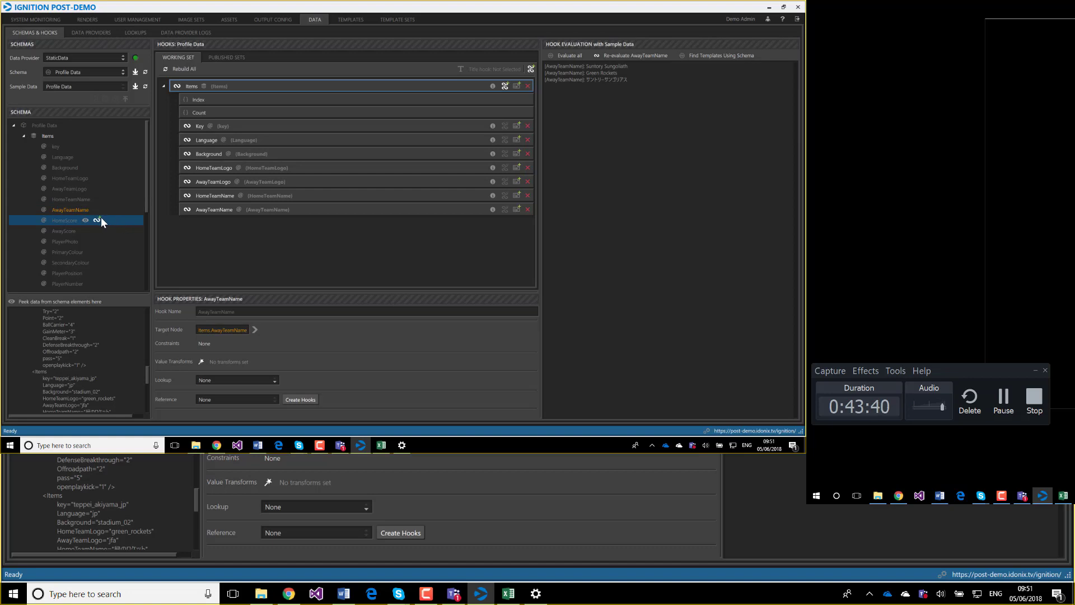
Create hooks from the HomeScore, AwayScore, PlayerPhoto, PrimaryColour and SecondaryColour fields under the Items hook
left_click(99, 221)
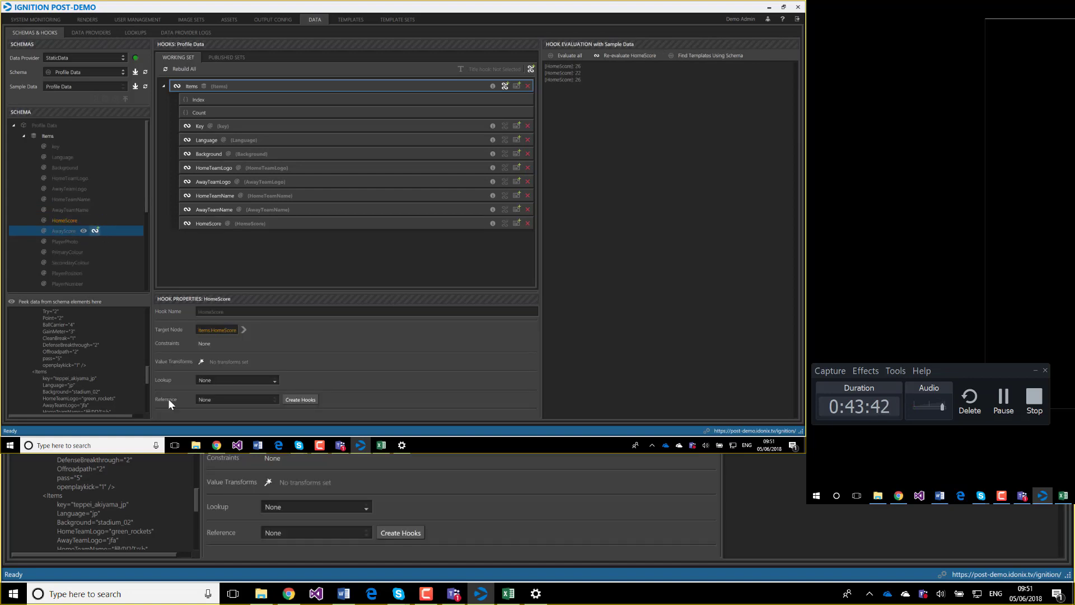
left_click(96, 230)
left_click(98, 241)
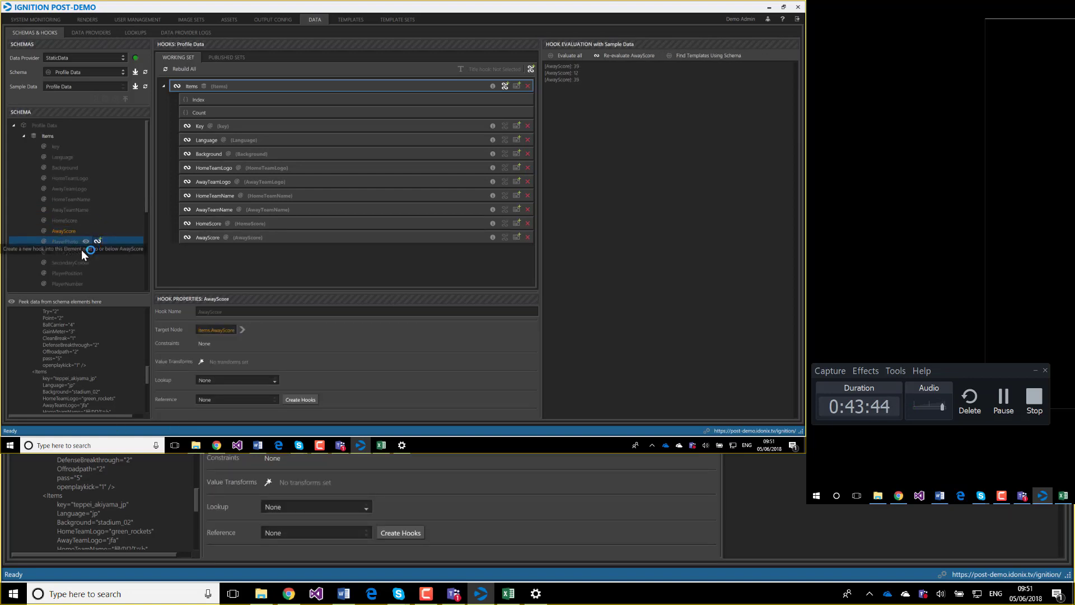
left_click(103, 251)
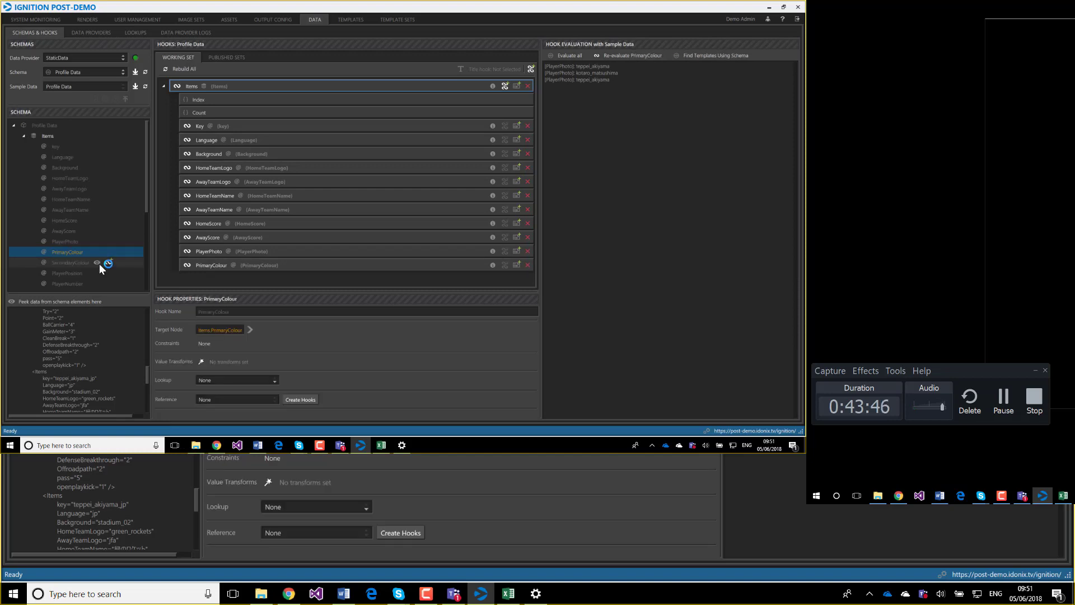
scroll(79, 252, "down", 2)
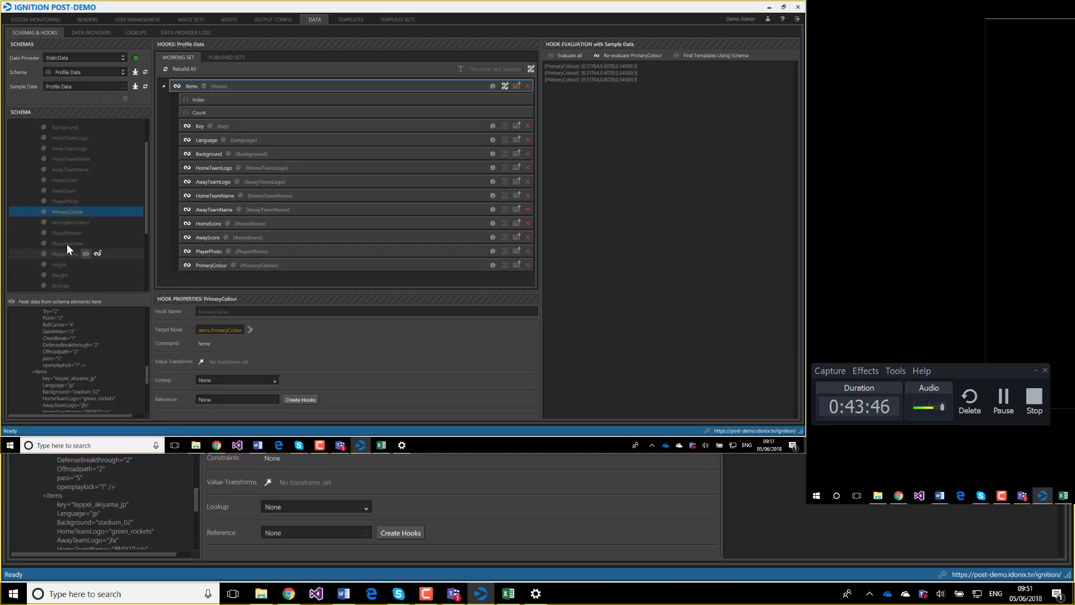
left_click(109, 222)
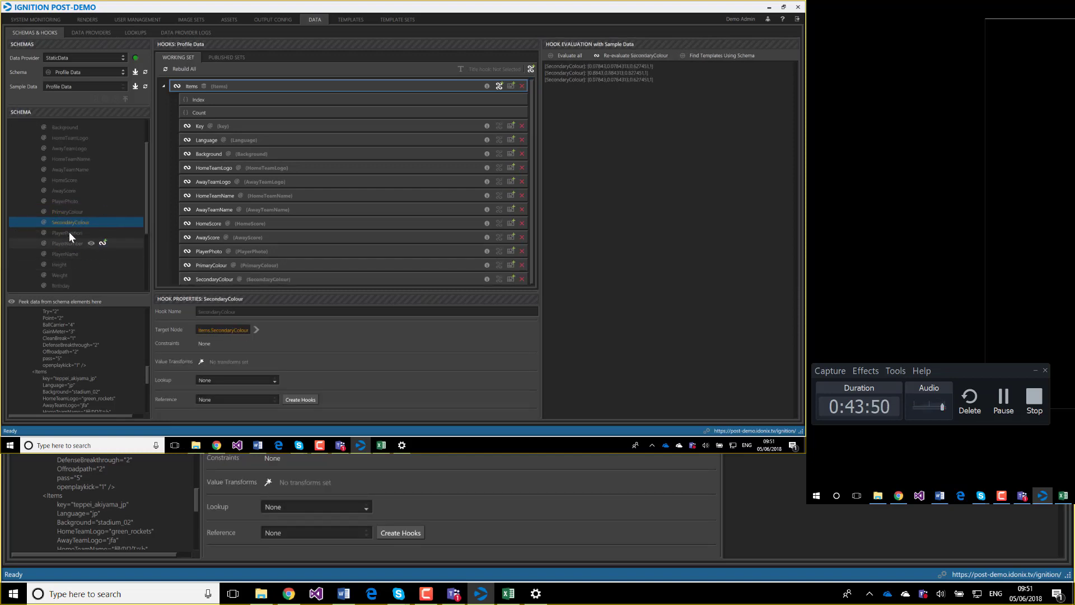
Create hooks from the PlayerPosition, PlayerNumber and PlayerName fields under the Items hook
left_click(69, 232)
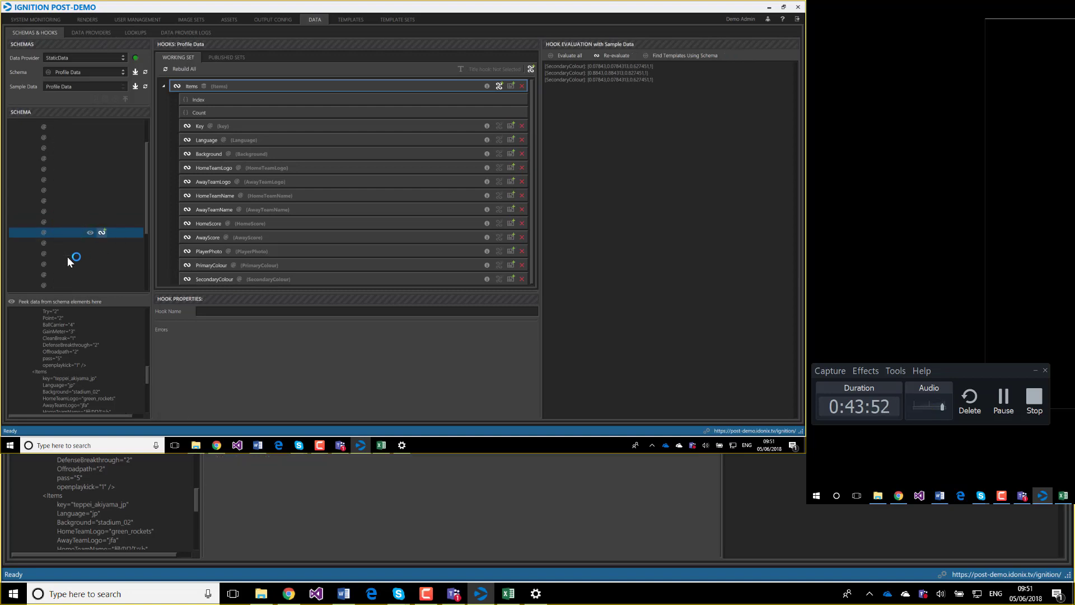
left_click(103, 243)
left_click(104, 243)
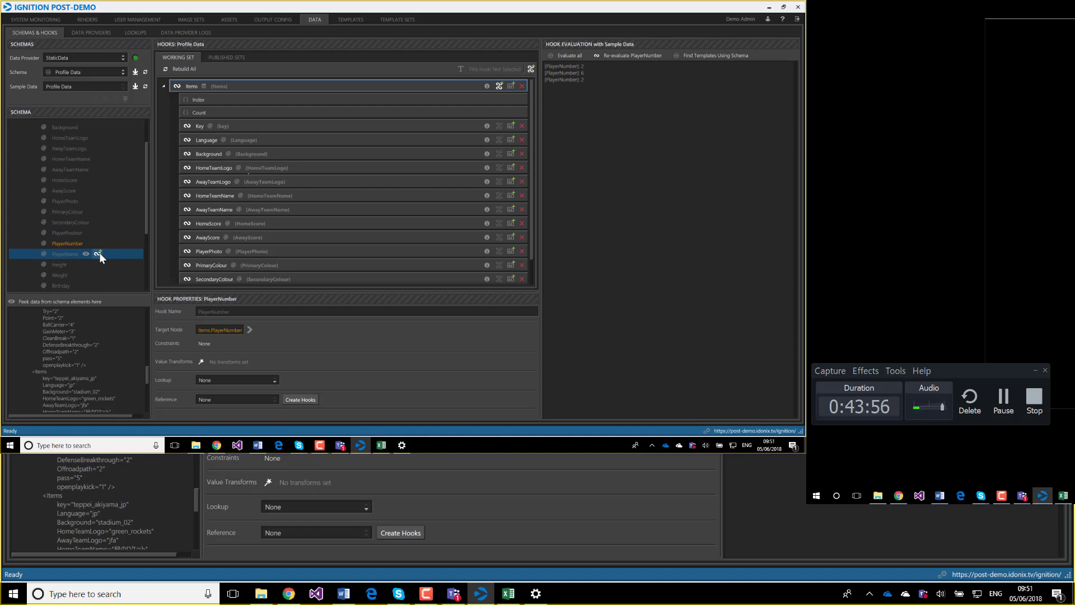
left_click(98, 254)
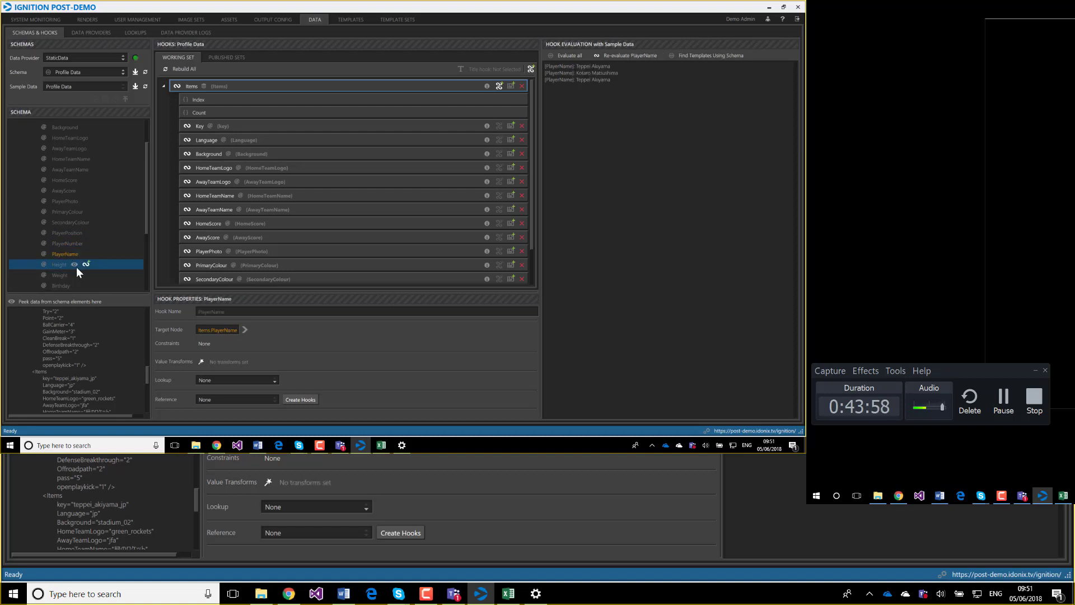
Create hooks from the Height, Weight, Birthday and School fields under Items and look over the hooks in the working set
left_click(85, 264)
scroll(89, 230, "down", 2)
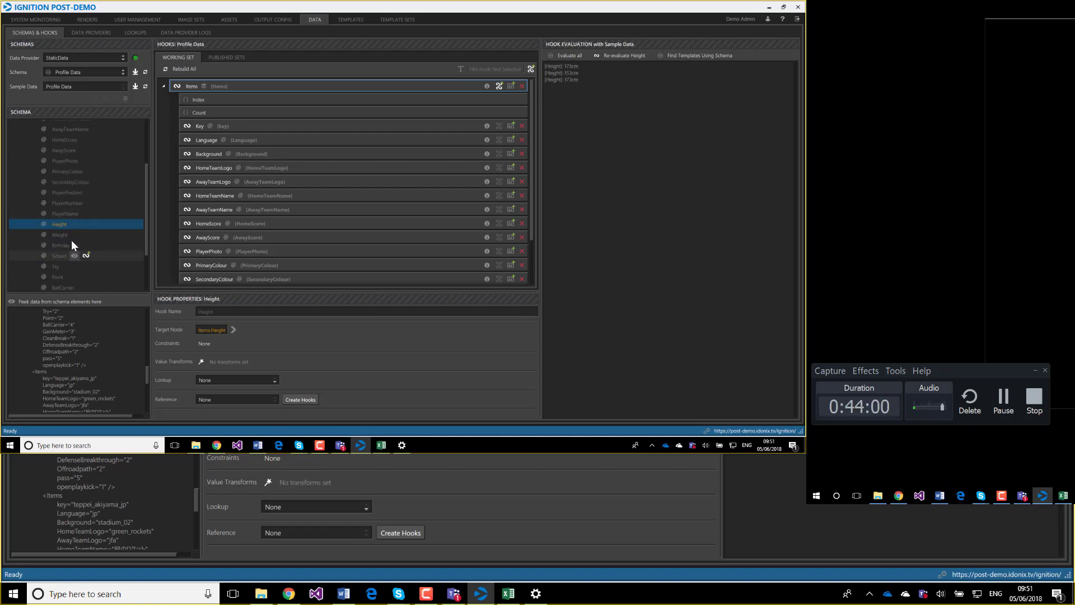
left_click(68, 235)
left_click(86, 234)
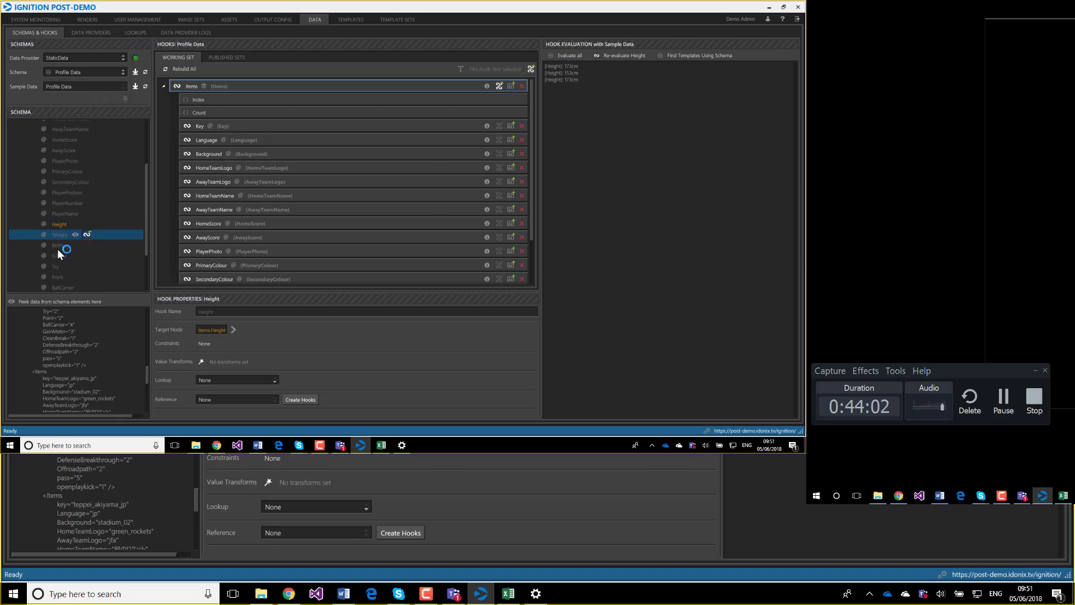
left_click(57, 248)
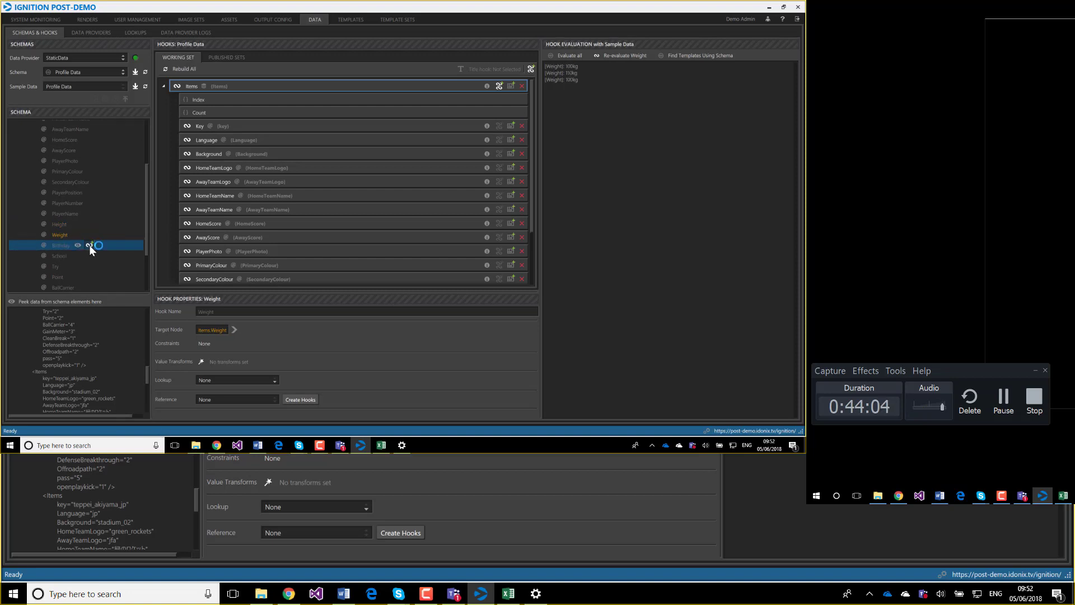
left_click(90, 244)
left_click(59, 258)
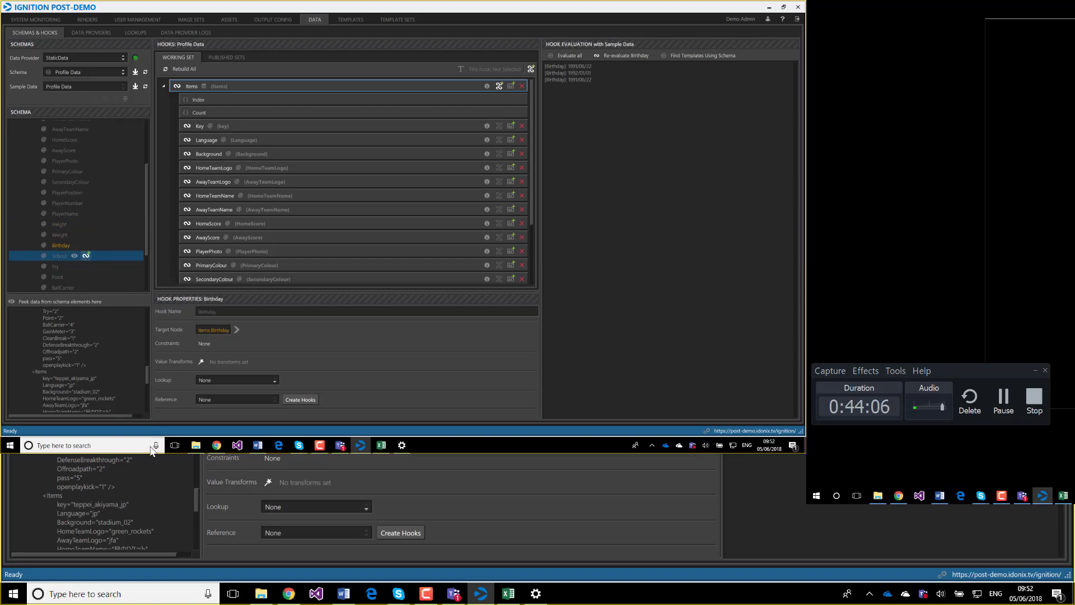
left_click(85, 255)
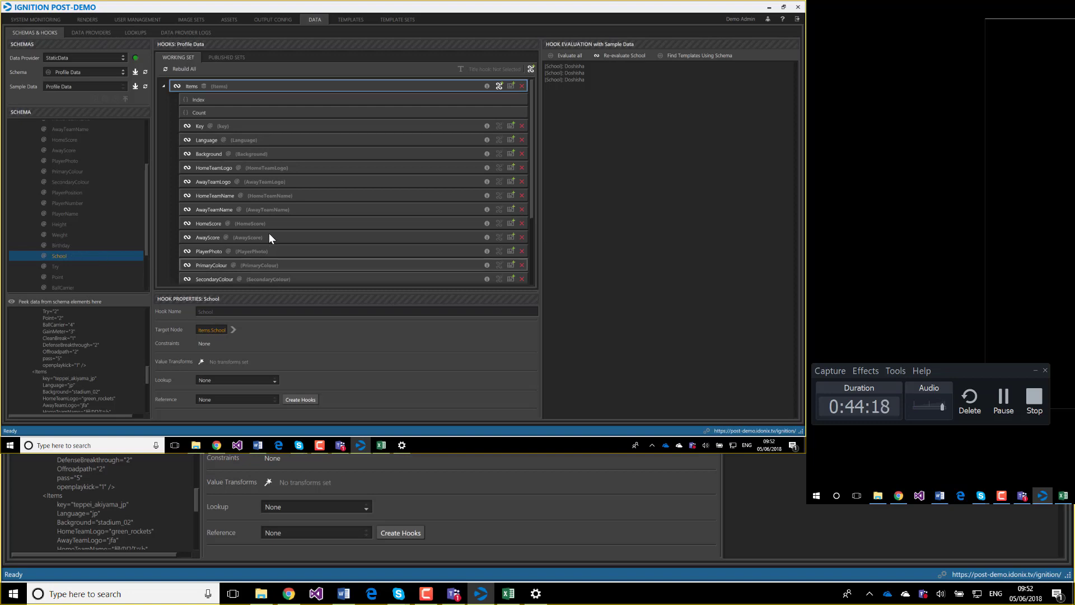
scroll(263, 247, "down", 3)
scroll(76, 263, "down", 2)
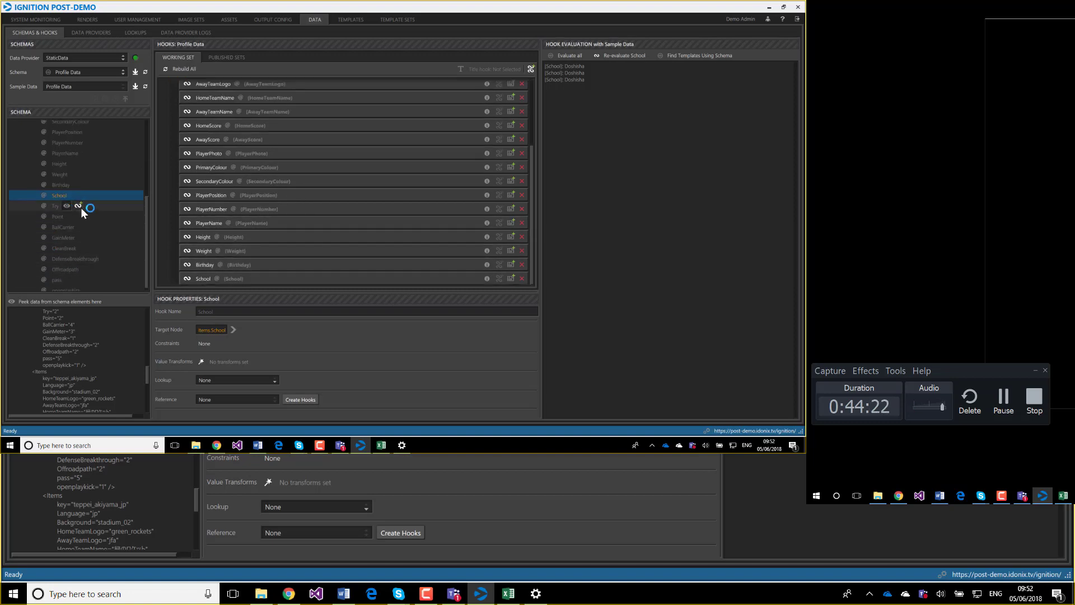
Create hooks from the Try, Point and BallCarrier fields under the Items hook
left_click(55, 217)
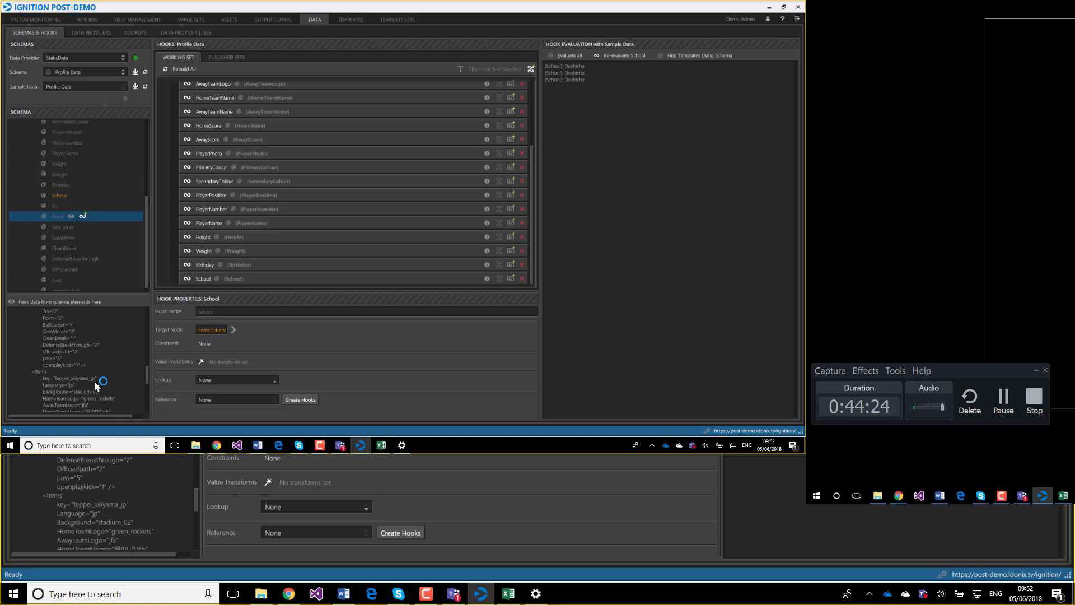
left_click_drag(133, 217, 235, 273)
left_click(101, 208)
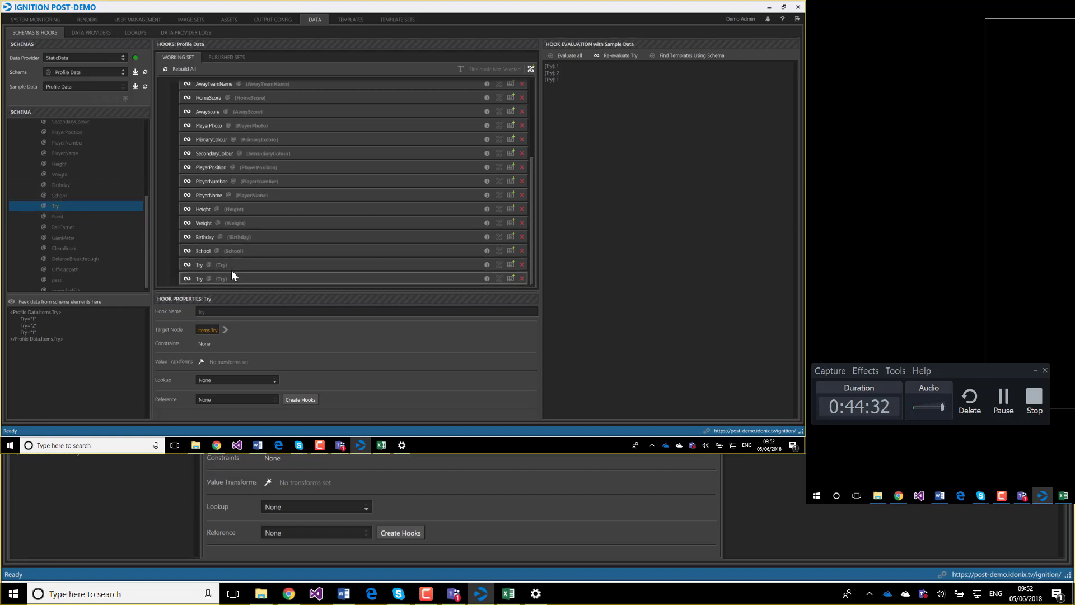
left_click(122, 216)
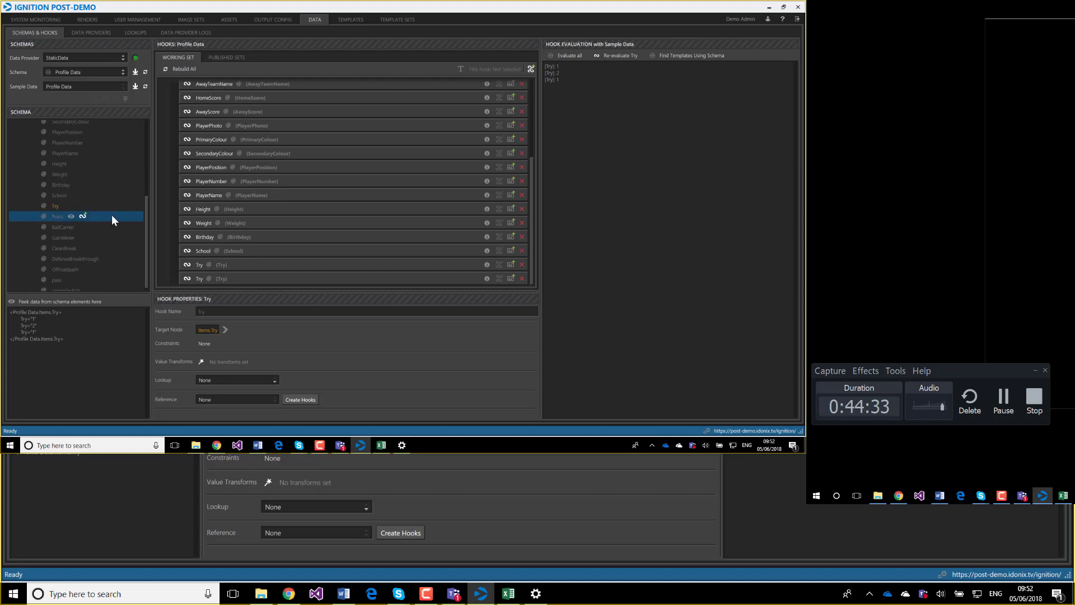
left_click(83, 217)
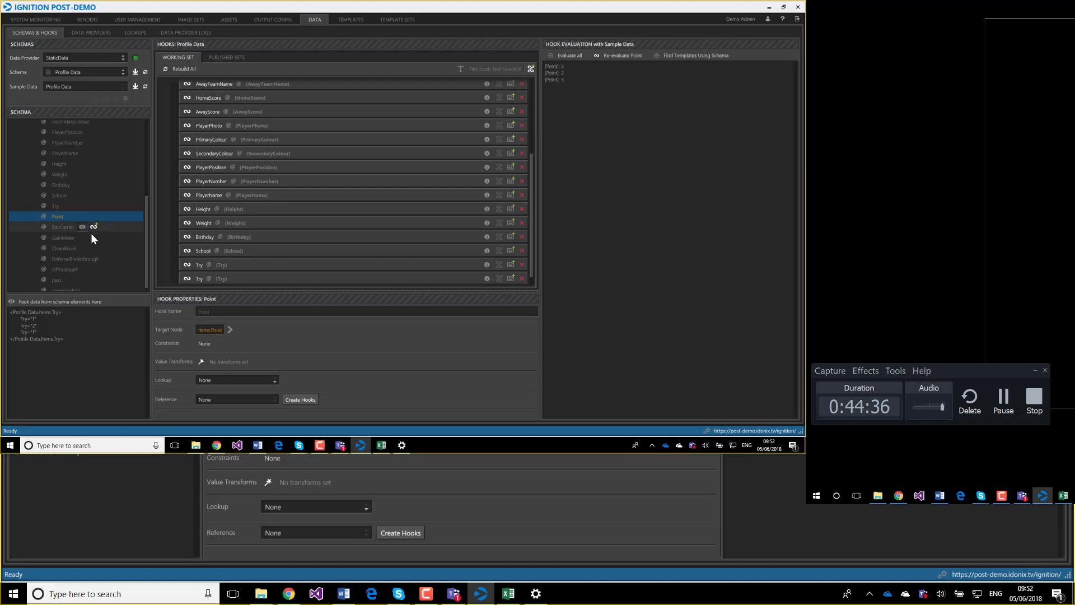
left_click(90, 227)
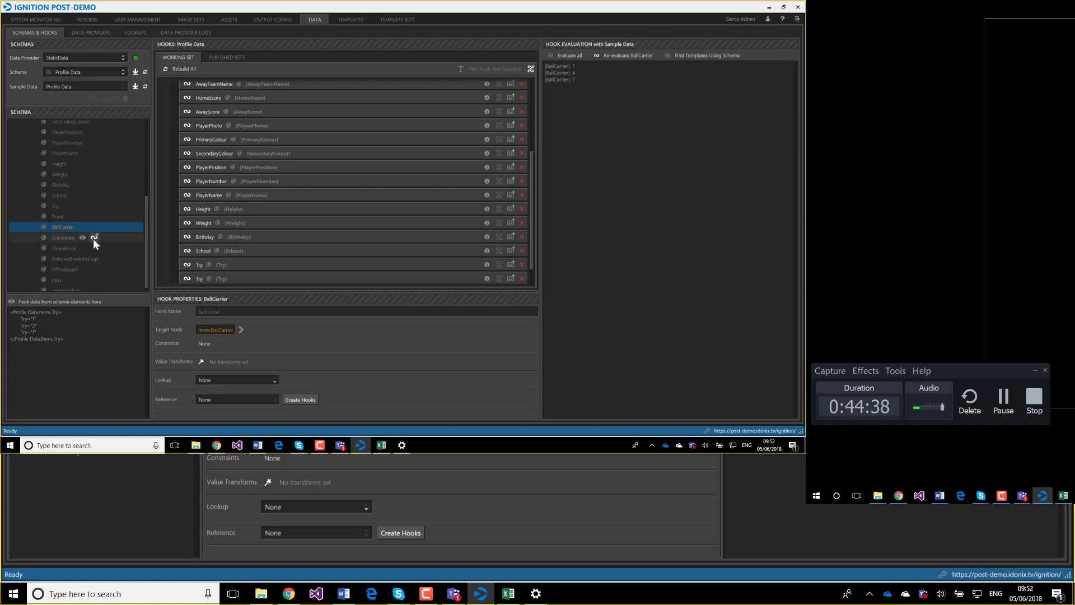
Create hooks from the GainMeter, CleanBreak and DefenseBreakthrough fields under the Items hook
left_click(93, 238)
left_click(94, 237)
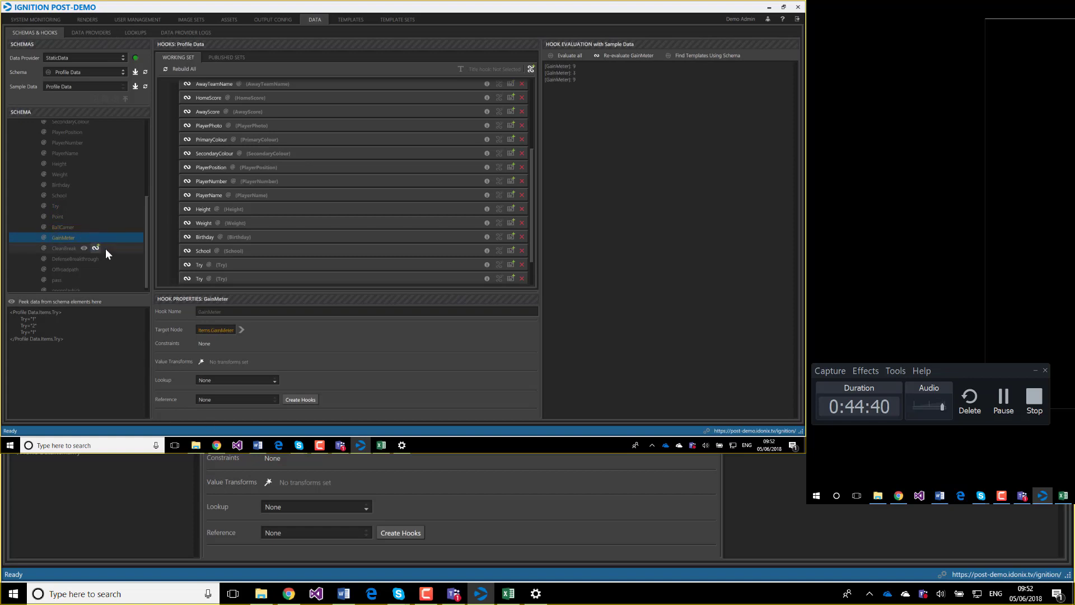
left_click(112, 248)
left_click(96, 247)
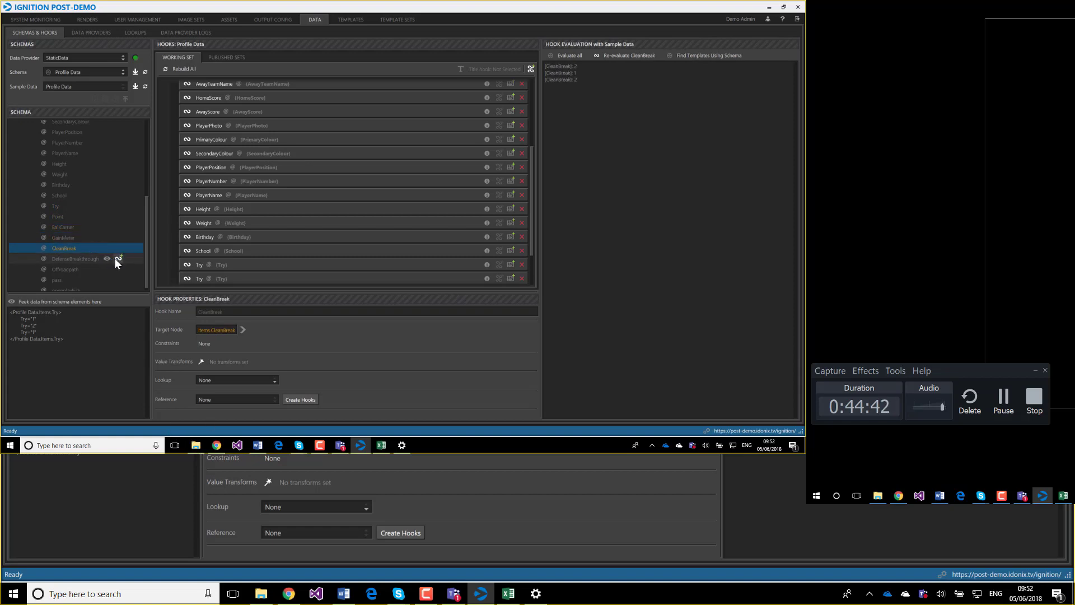
left_click(98, 258)
Create hooks from the Offroadpath, pass and openplaykick fields under the Items hook
left_click(109, 268)
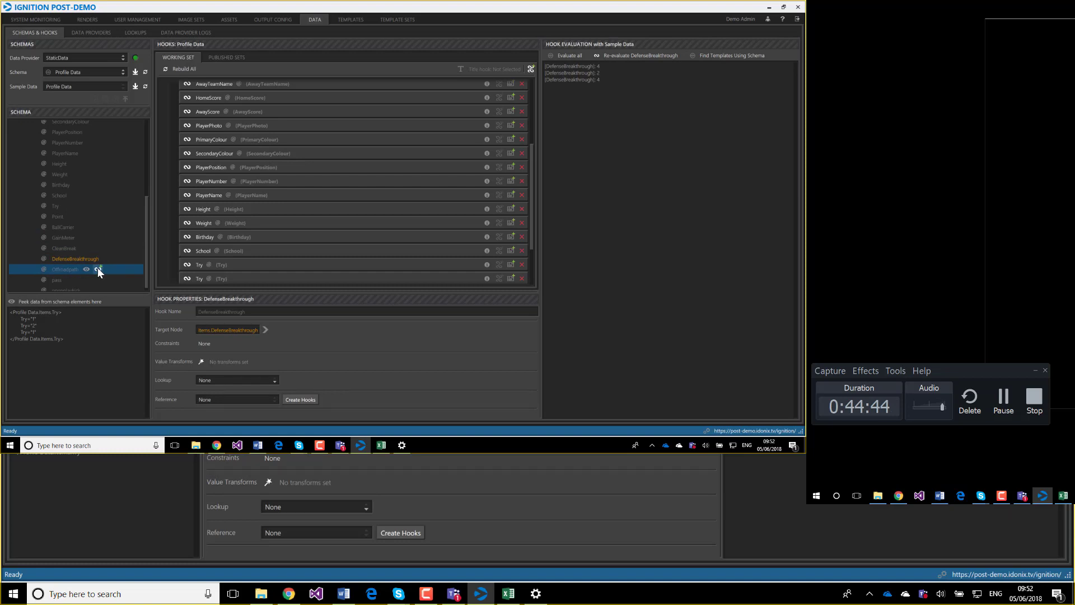
left_click(97, 268)
left_click(94, 274)
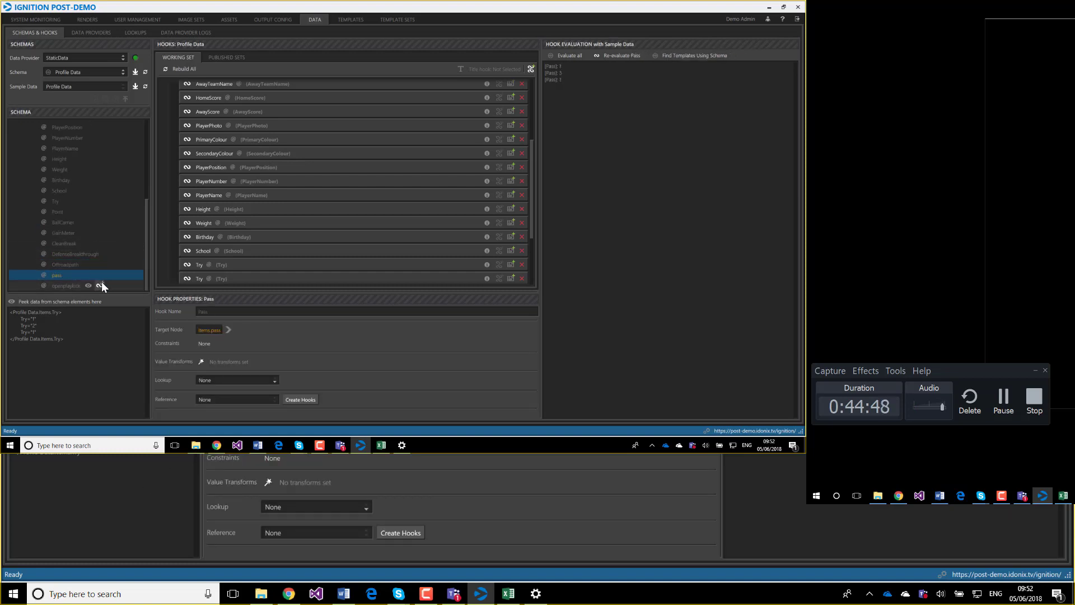
left_click(100, 285)
Delete the duplicate Try hook from the working set and look over the remaining hooks
scroll(256, 236, "down", 3)
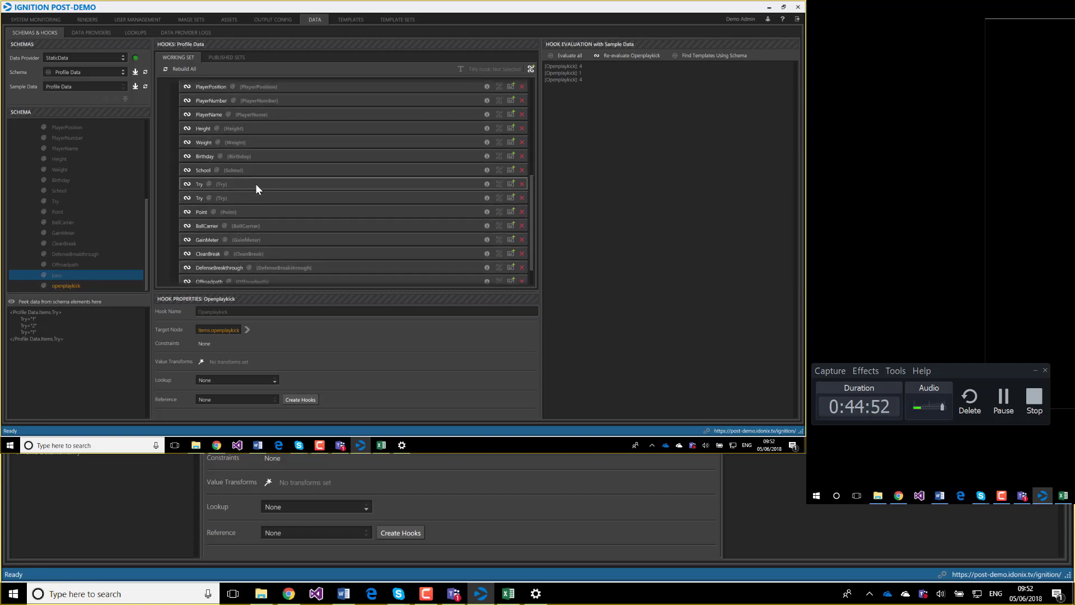
left_click(522, 184)
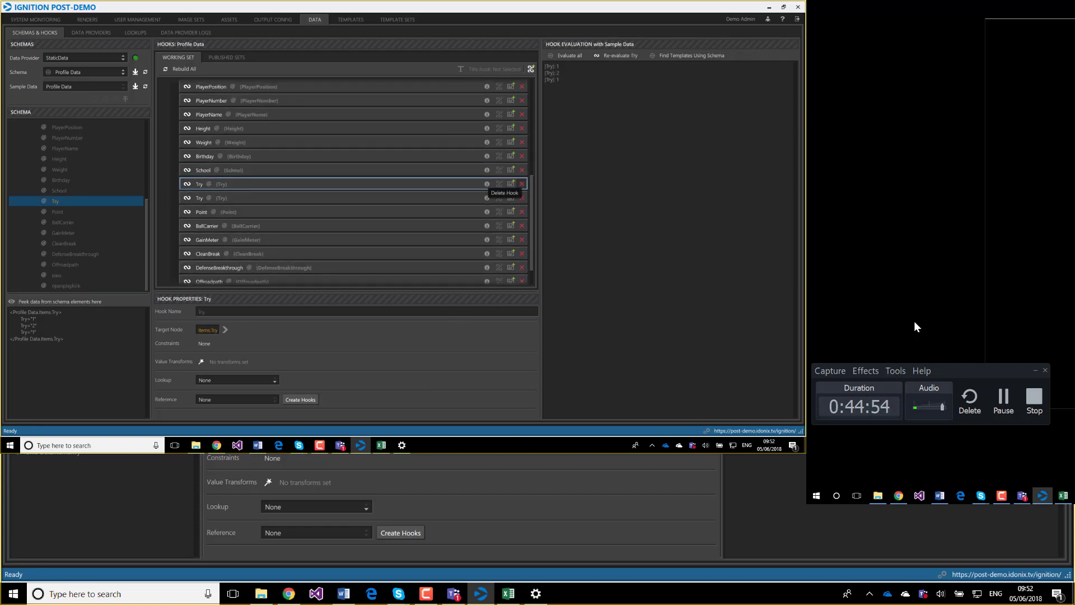
left_click(518, 220)
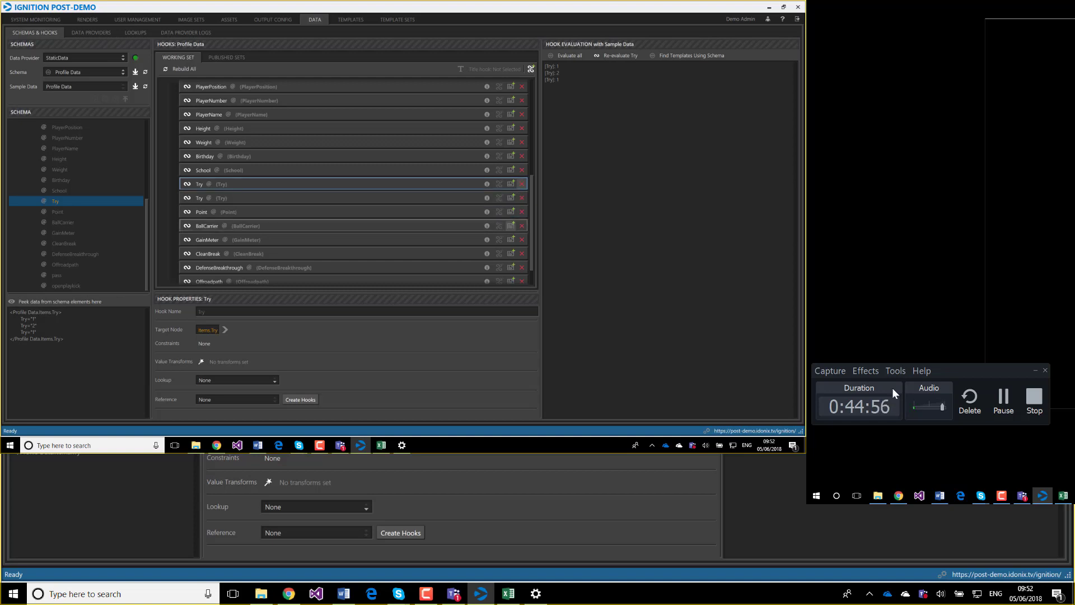
scroll(286, 215, "down", 1)
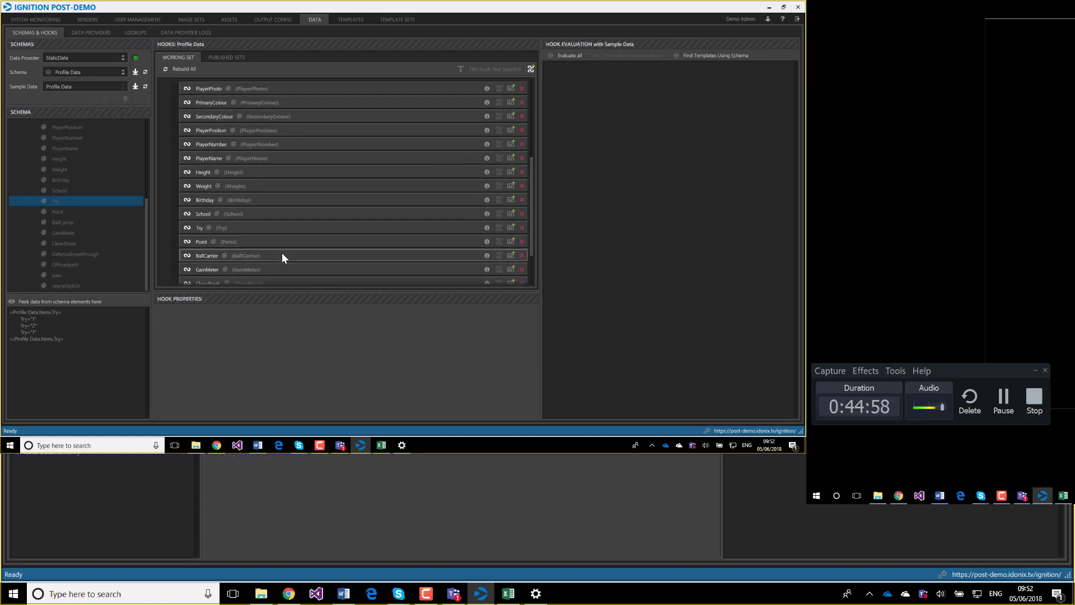
scroll(247, 167, "up", 10)
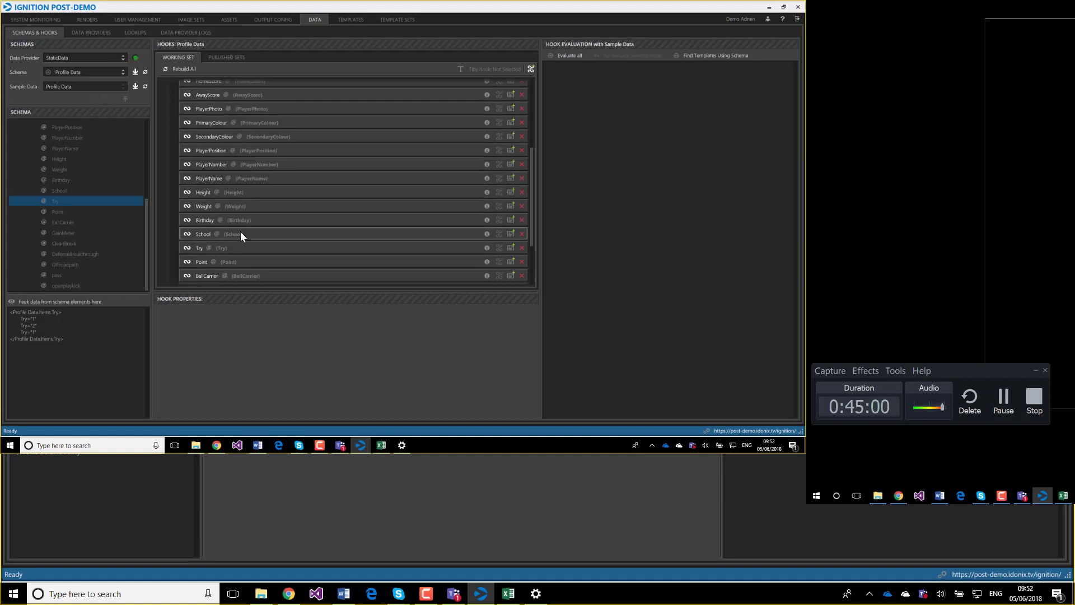
scroll(234, 163, "up", 3)
scroll(219, 226, "down", 12)
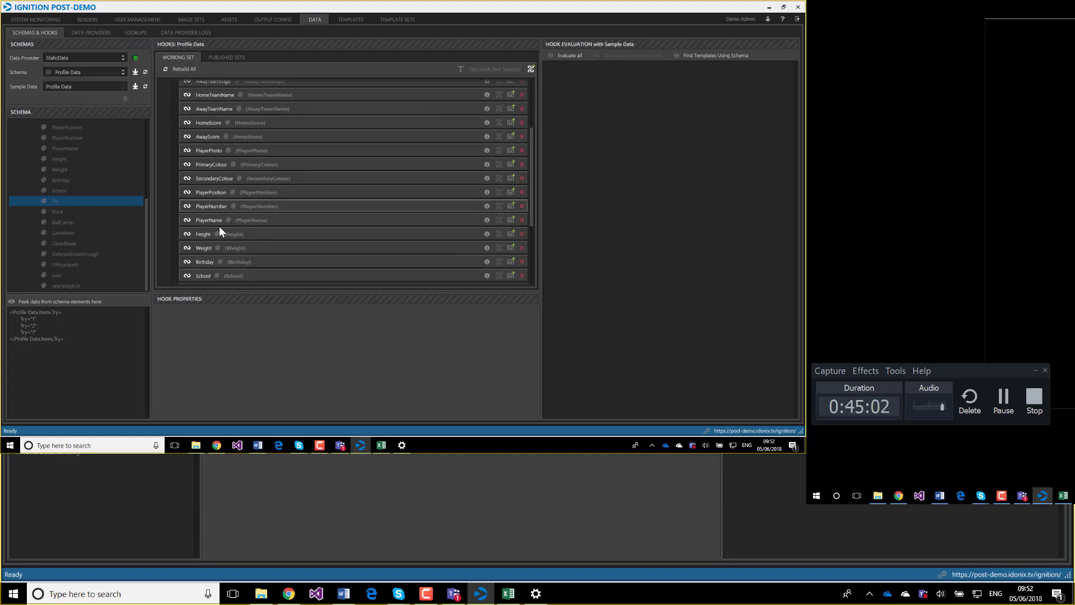
scroll(220, 226, "up", 3)
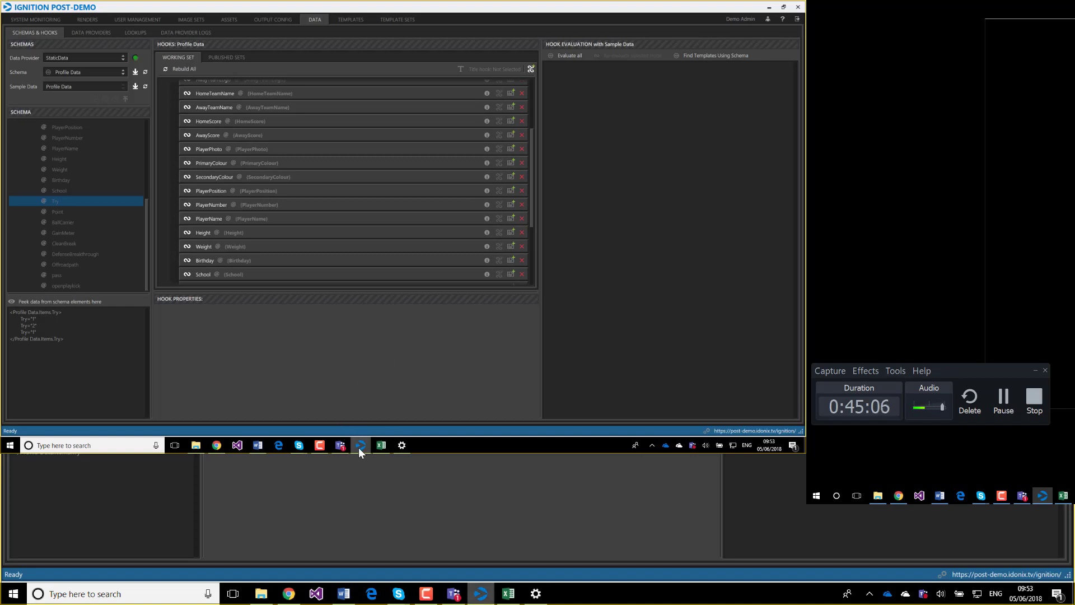
left_click(361, 446)
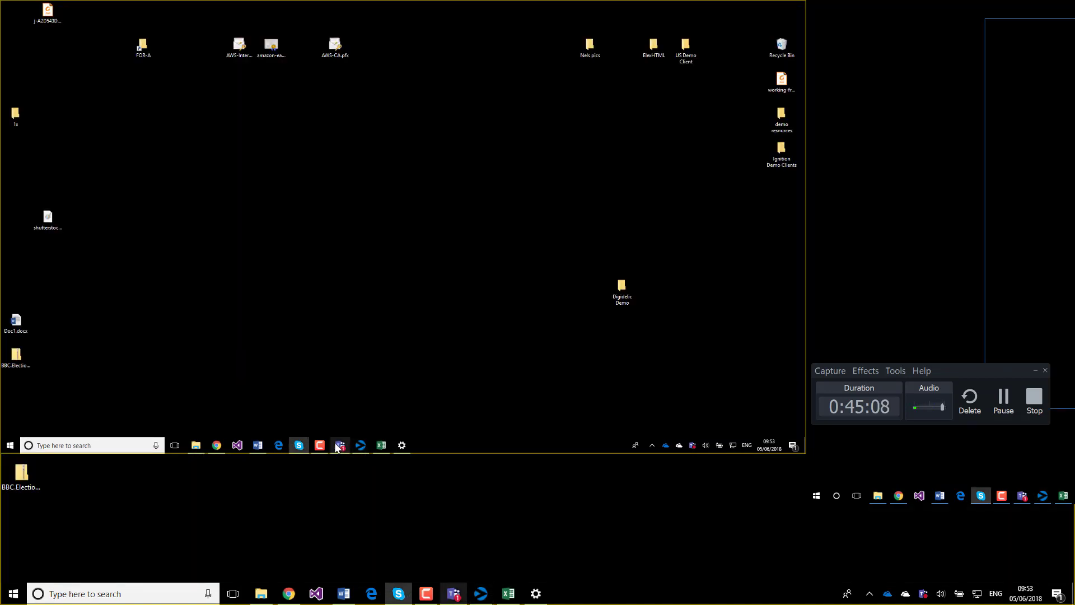
left_click(362, 446)
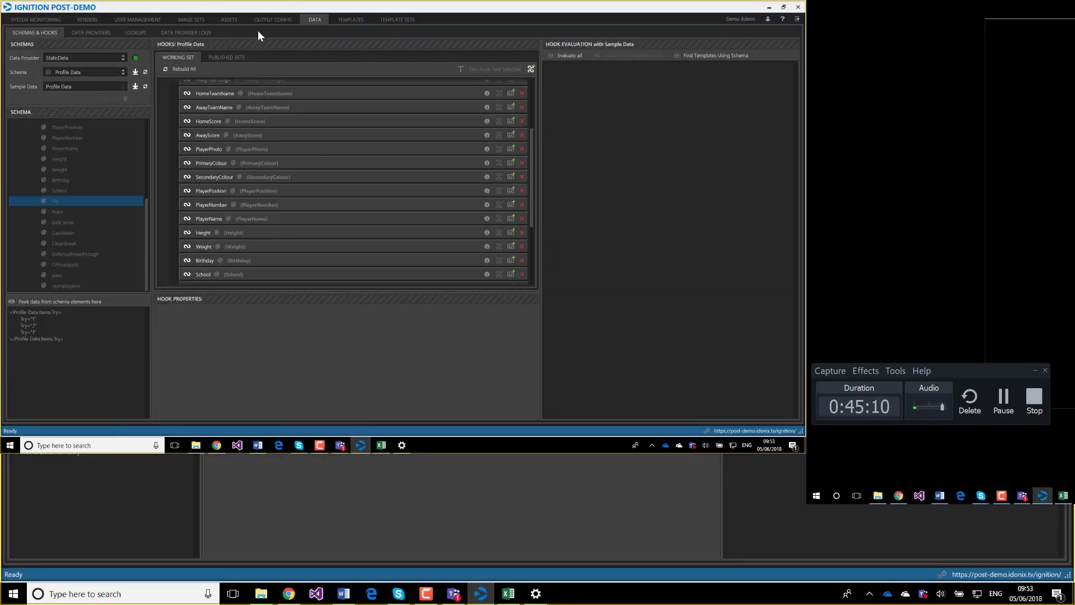
left_click(348, 19)
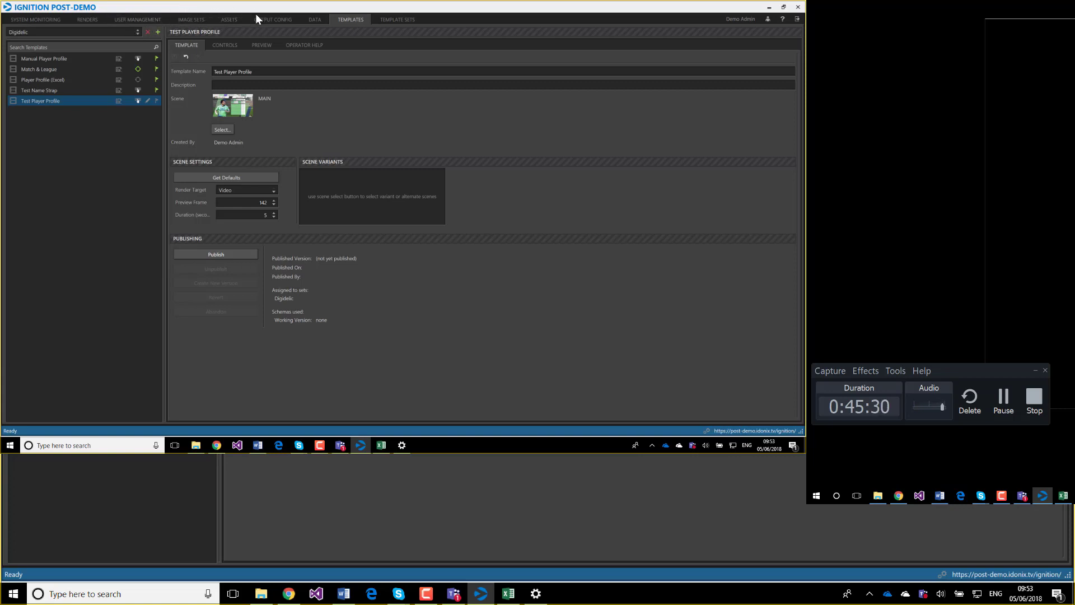
left_click(316, 19)
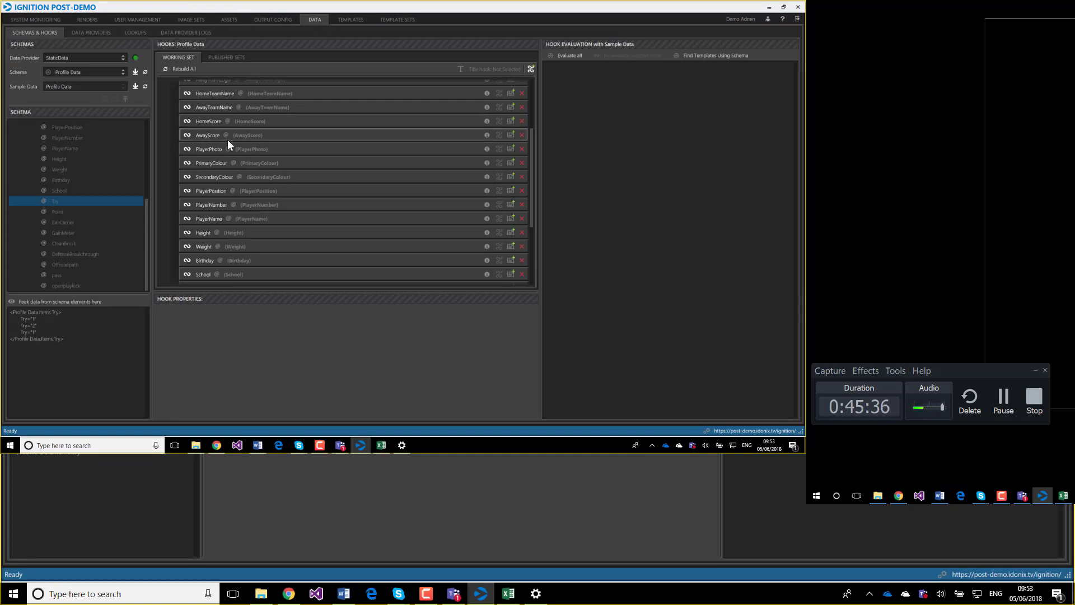
Open LabelLookup.xlsx from the Digidelic Demo folder in Excel and widen columns A and B to fit their text
left_click(197, 446)
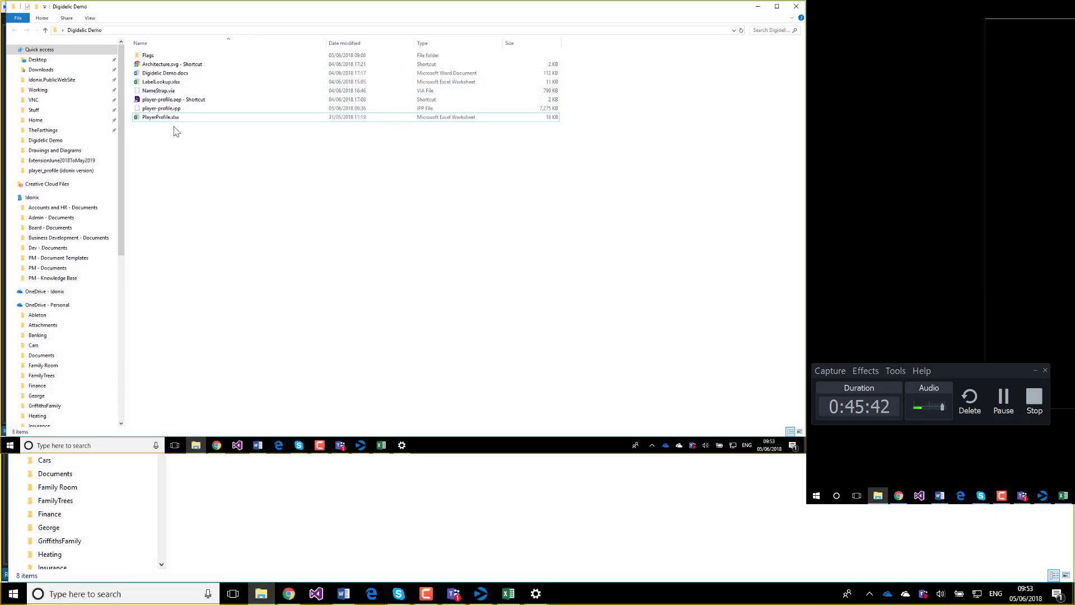
left_click(175, 83)
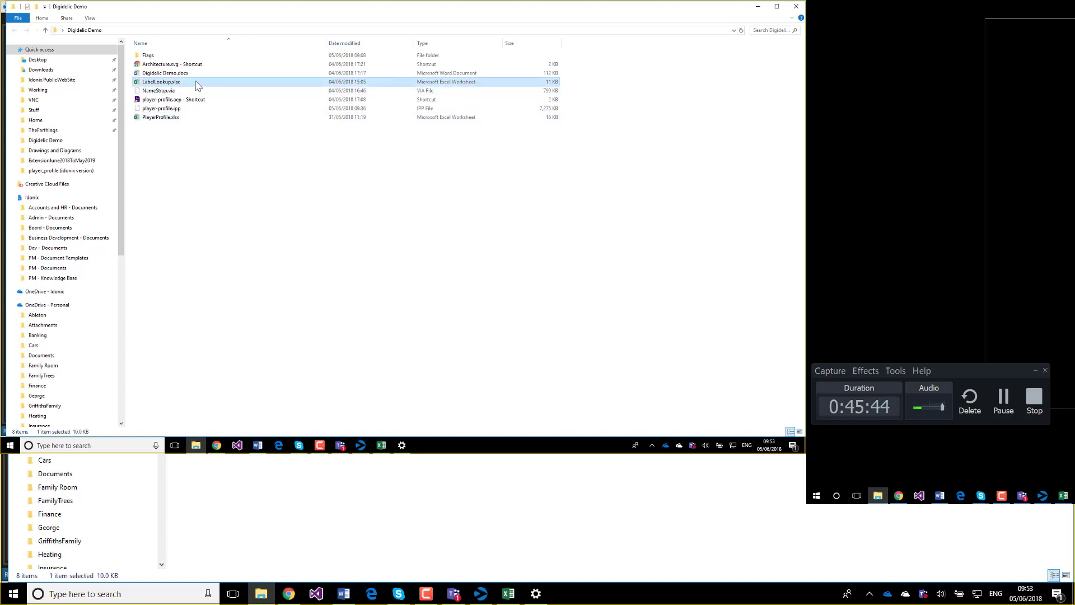
double_click(197, 85)
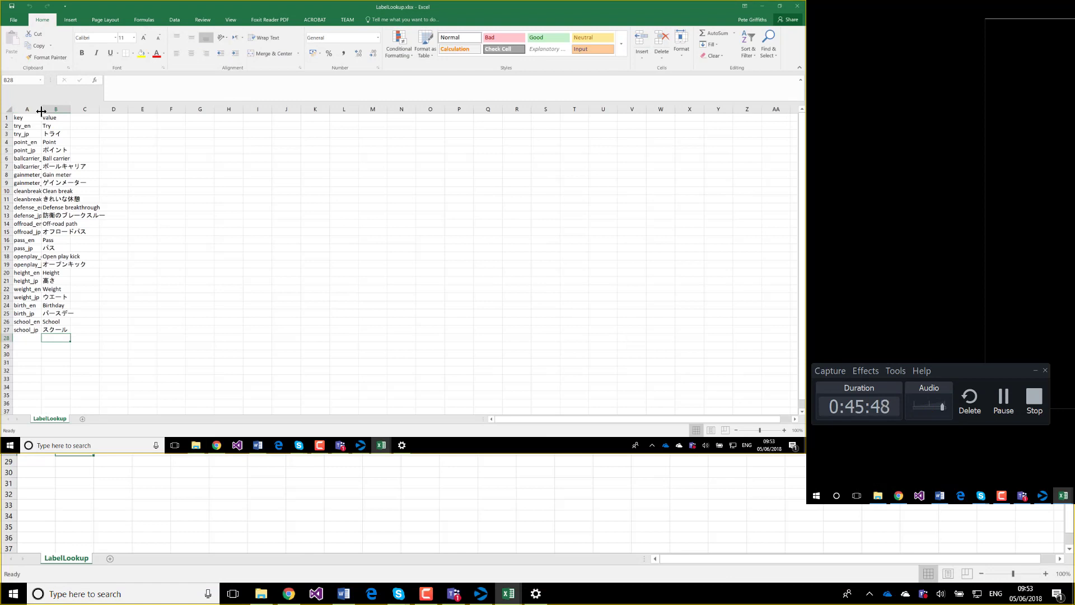
left_click_drag(43, 110, 157, 176)
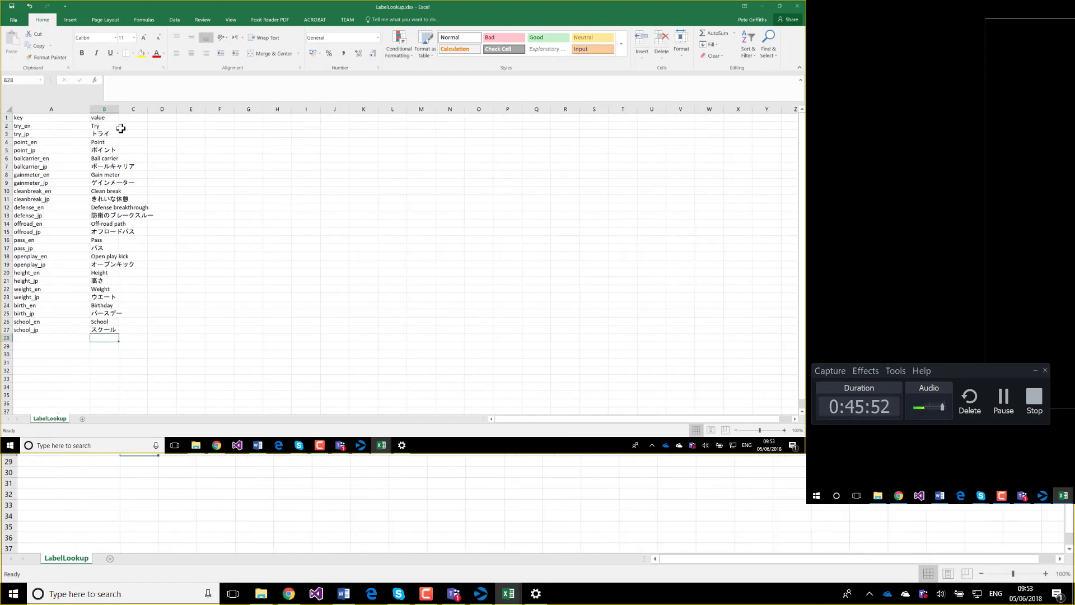
left_click_drag(121, 108, 209, 101)
Examine the Japanese label translations in the value column, from the defense_jp row up to the ballcarrier_jp row
left_click(119, 215)
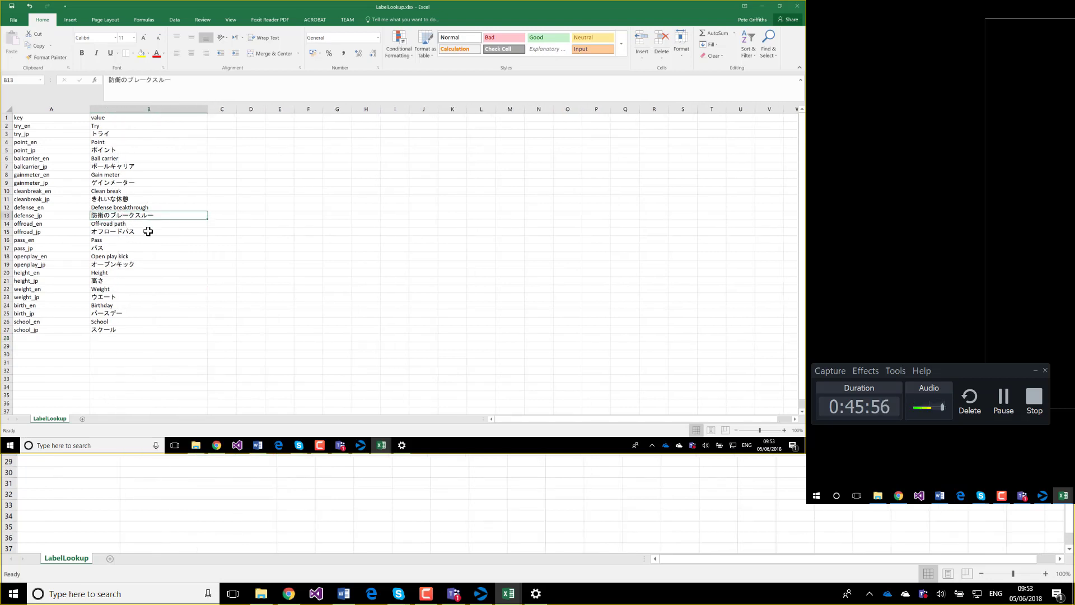
key("Up")
key("Up")
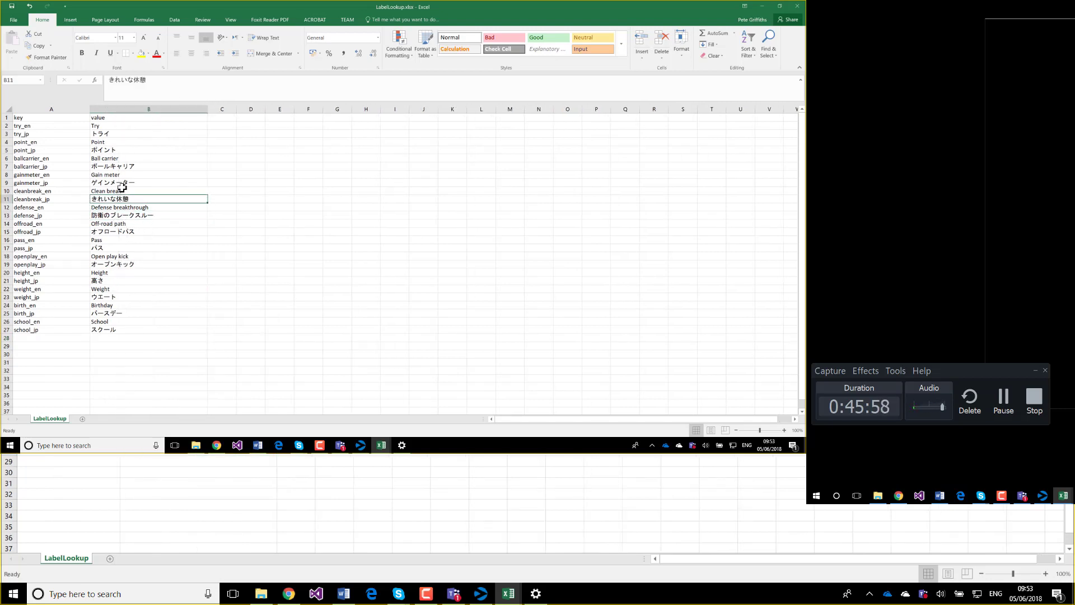
key("Up")
key("Up")
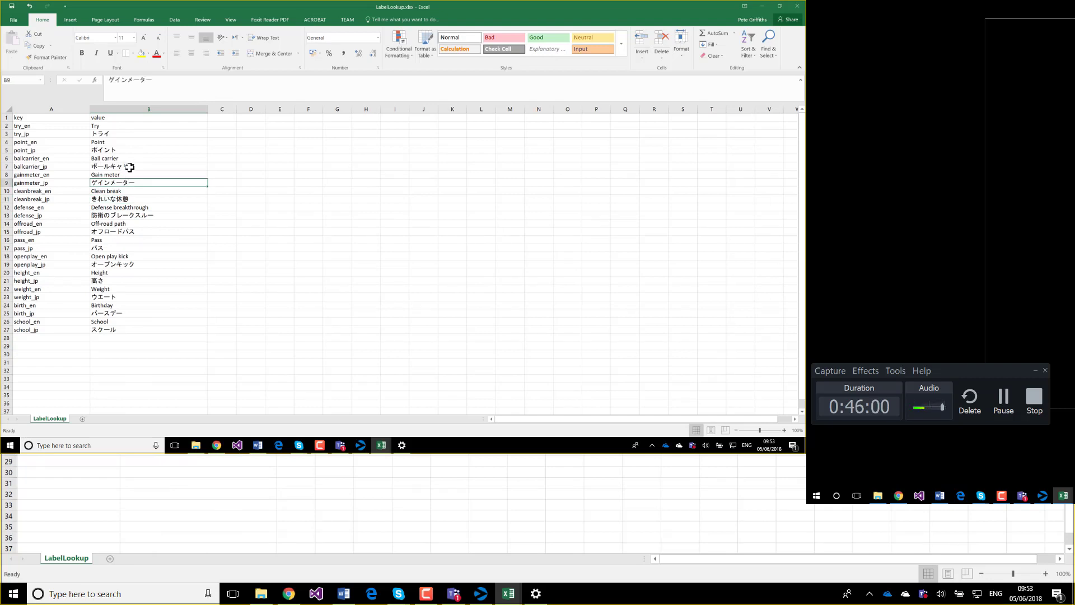
key("Up")
key("Up")
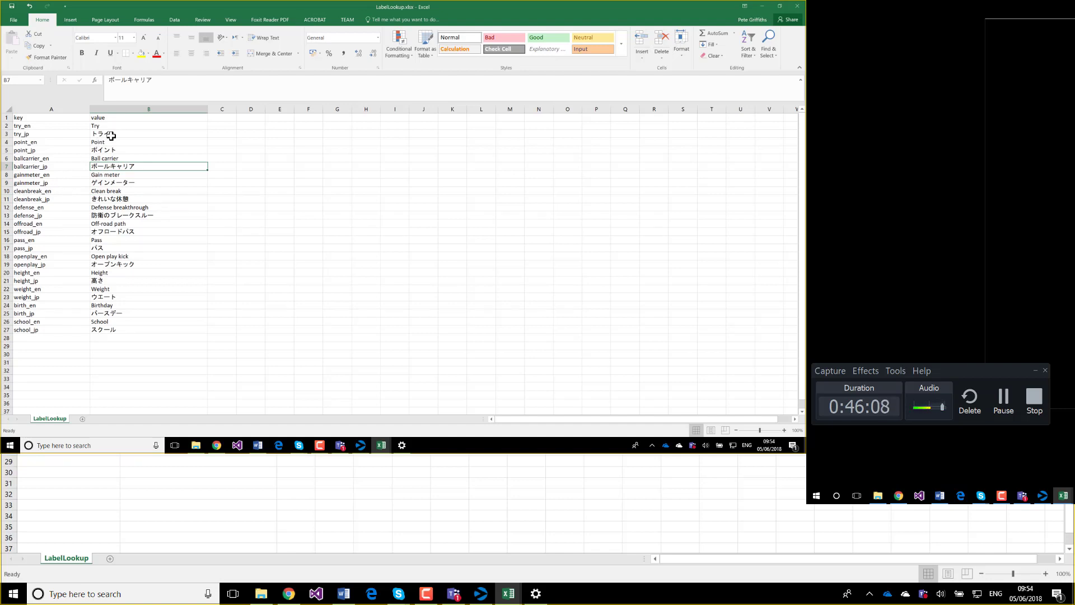
Examine how the _en and _jp keys in column A pair with the label values in column B, from try to gainmeter
left_click(21, 128)
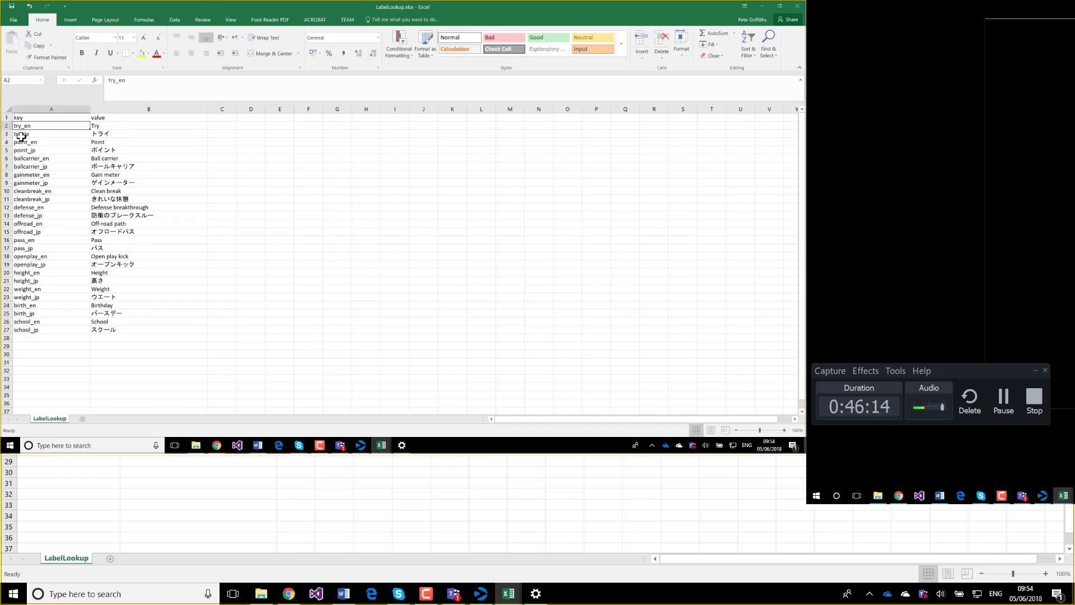
left_click(21, 118)
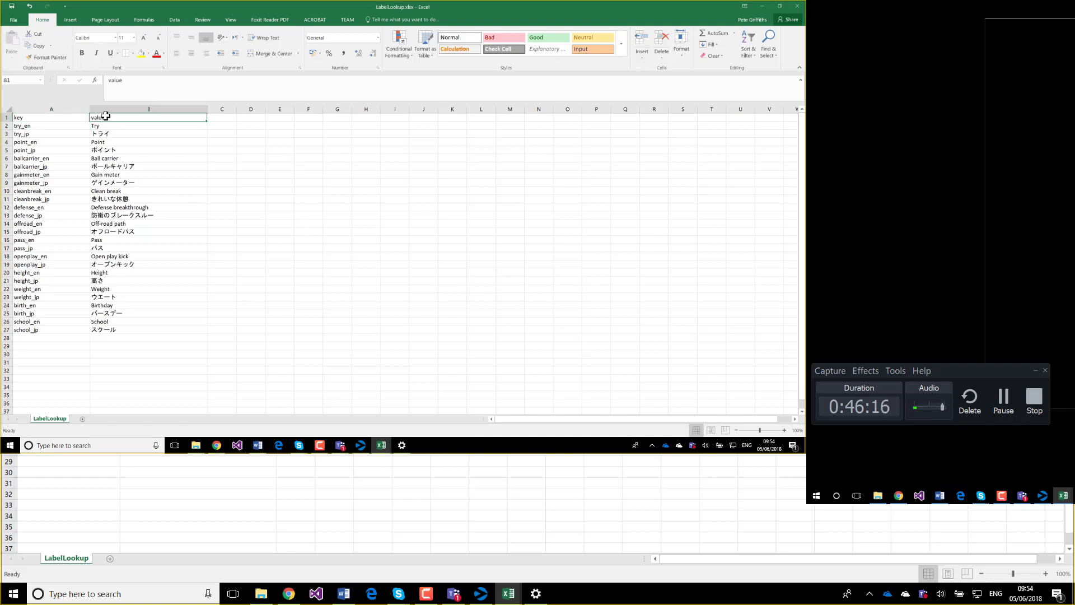
left_click(21, 126)
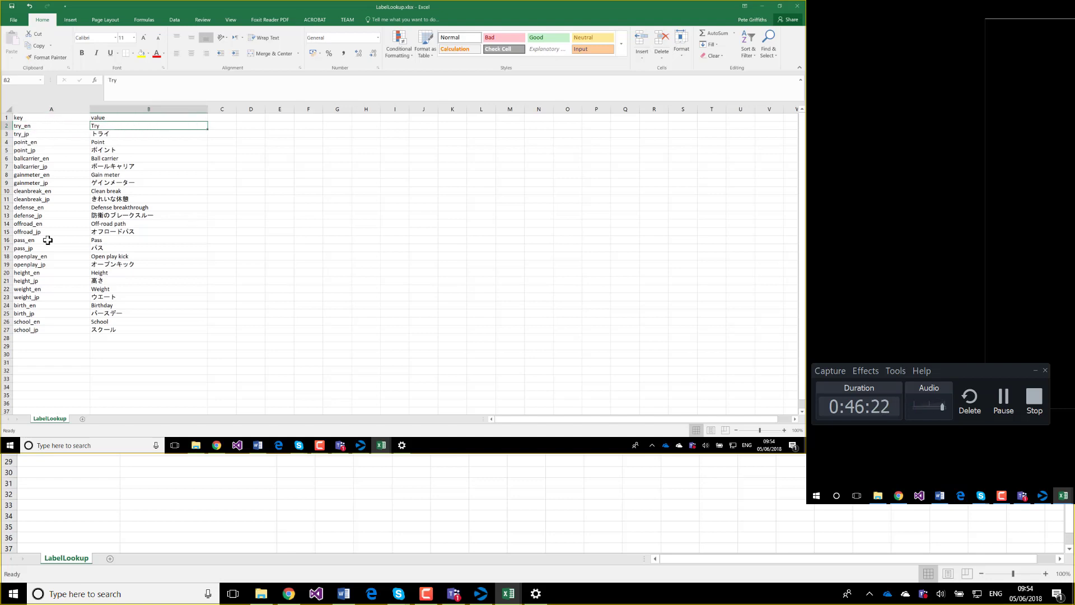
left_click(26, 135)
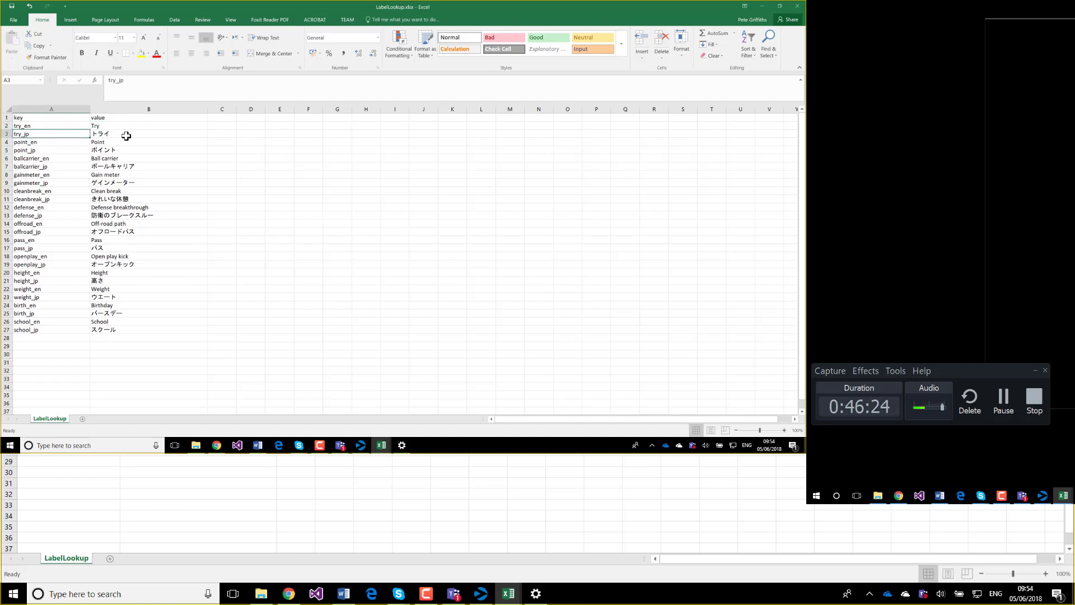
key("Down")
key("Down")
key("Down")
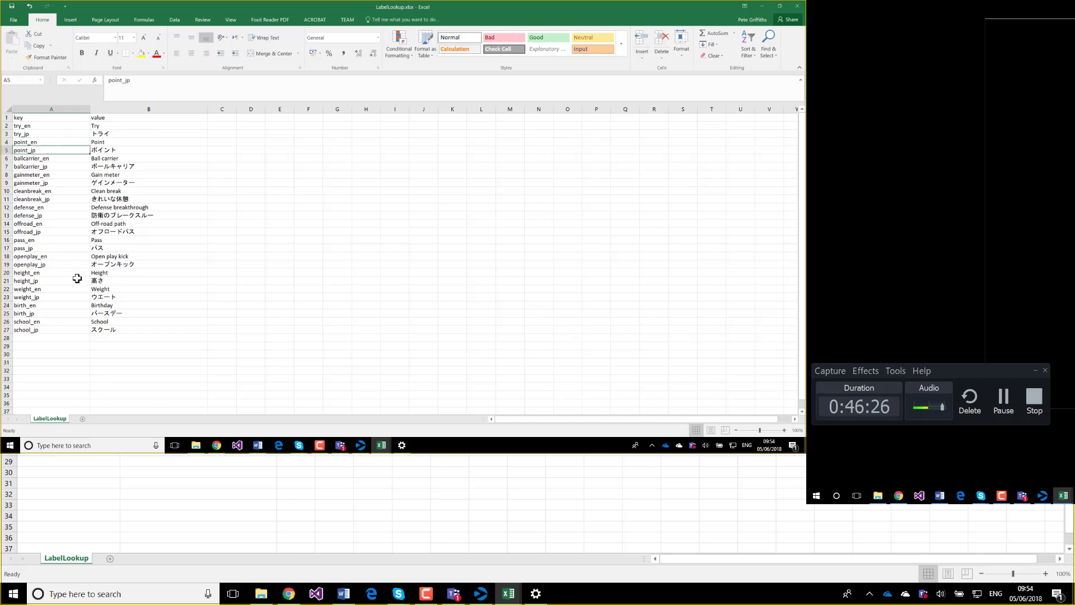
key("Down")
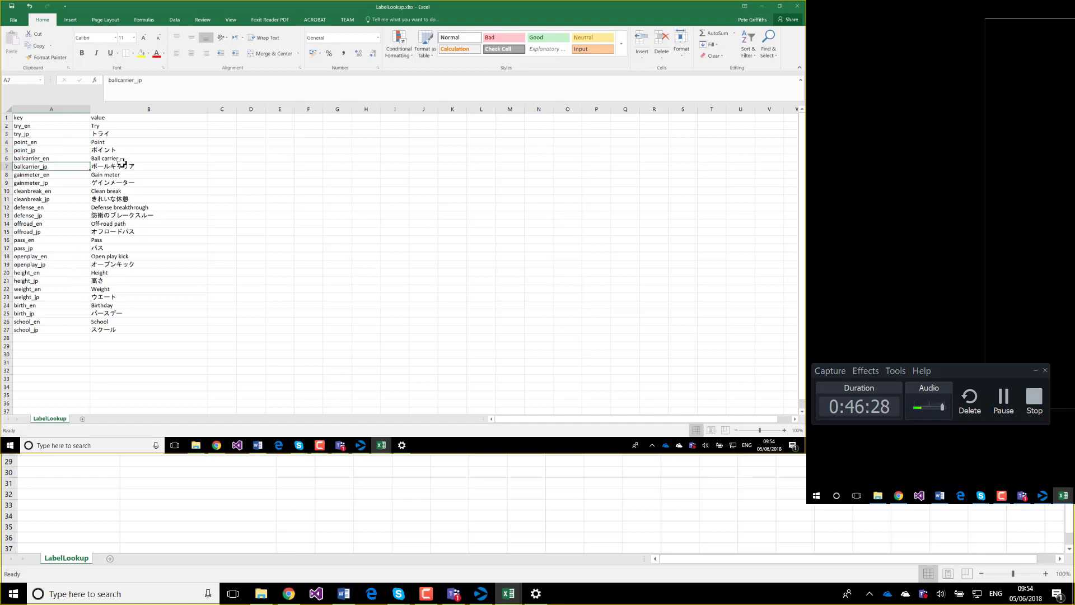
key("Right")
left_click(58, 174)
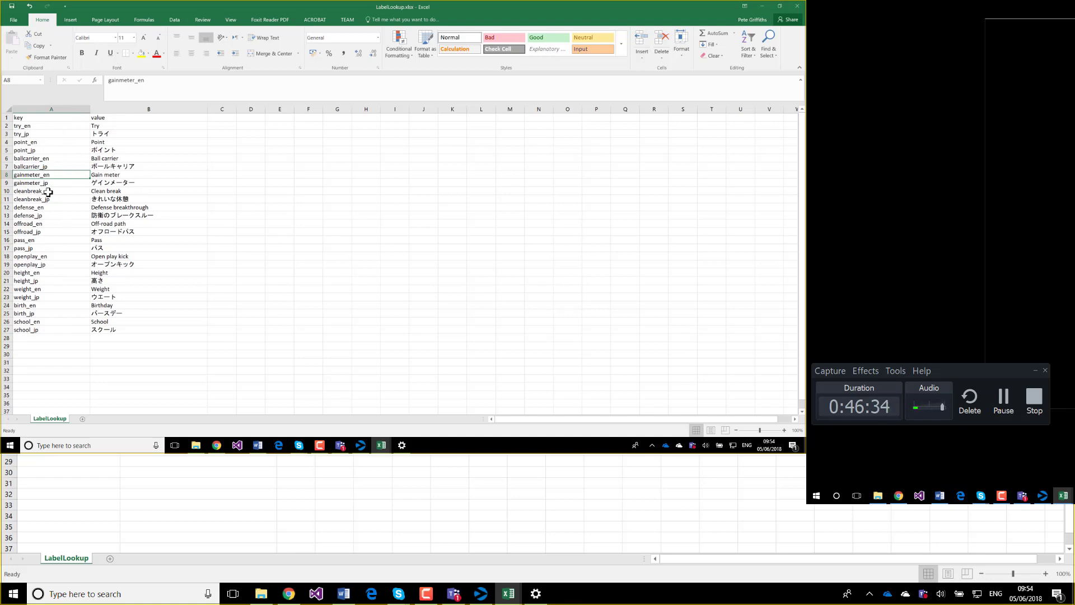
Close LabelLookup.xlsx without saving, close PlayerProfile.xlsx, and minimize the Digidelic Demo folder to return to Ignition
left_click(798, 9)
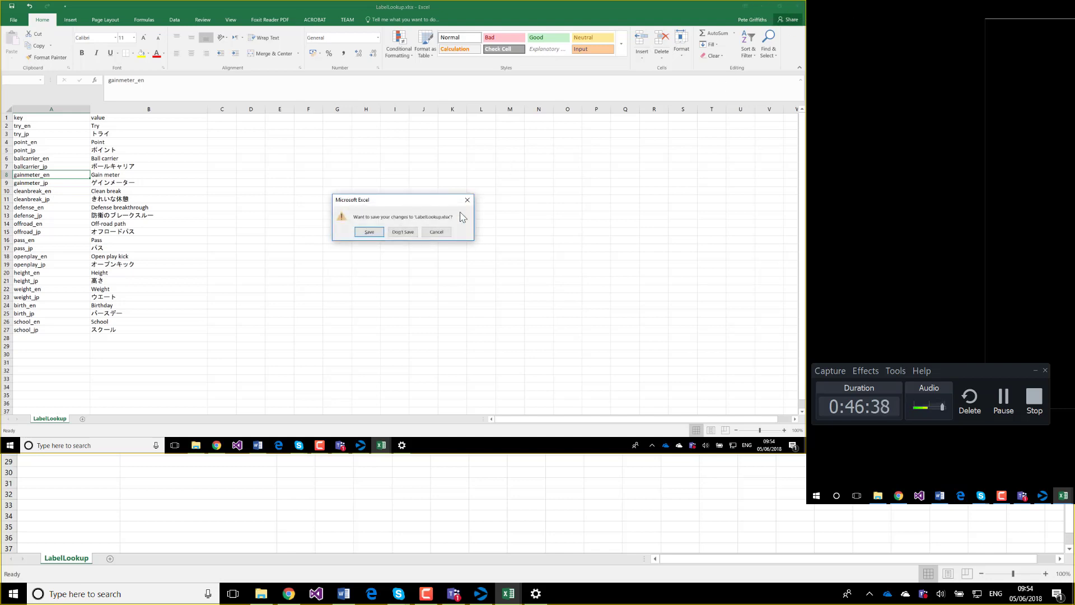
left_click(403, 232)
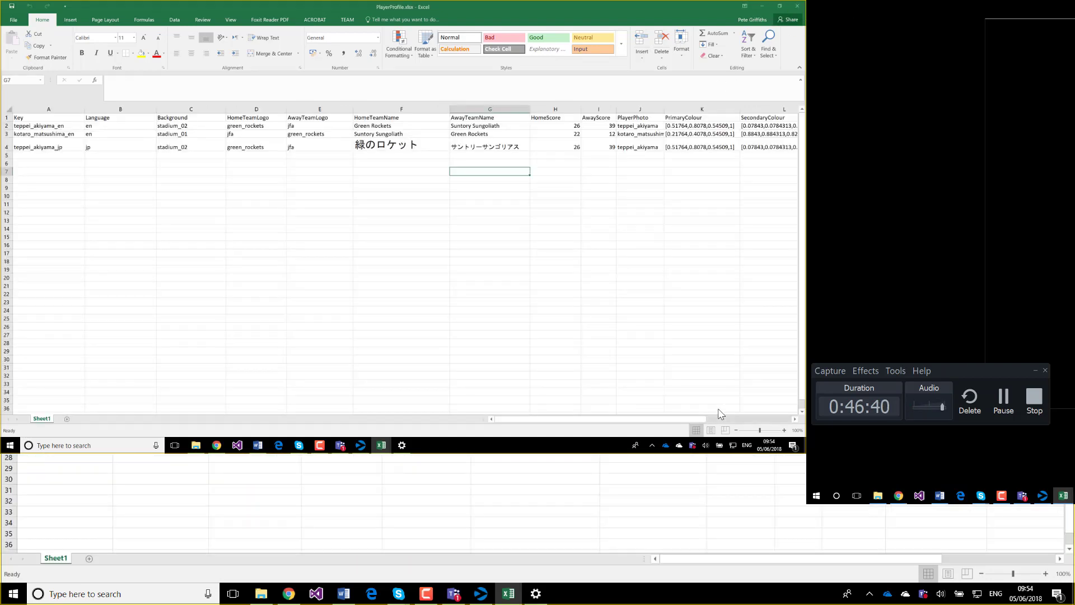
left_click(797, 7)
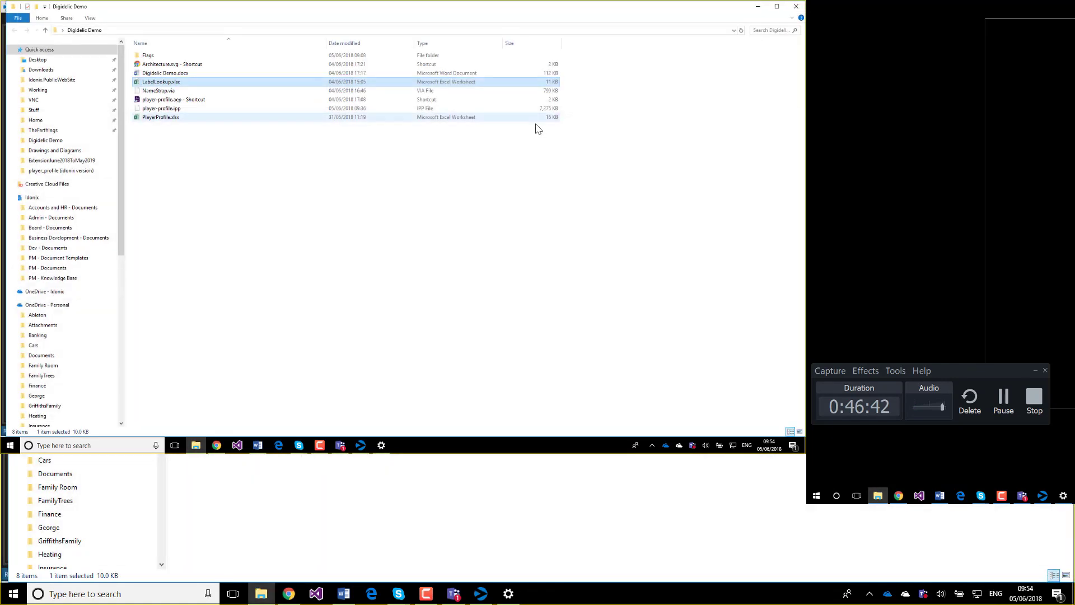
left_click(758, 6)
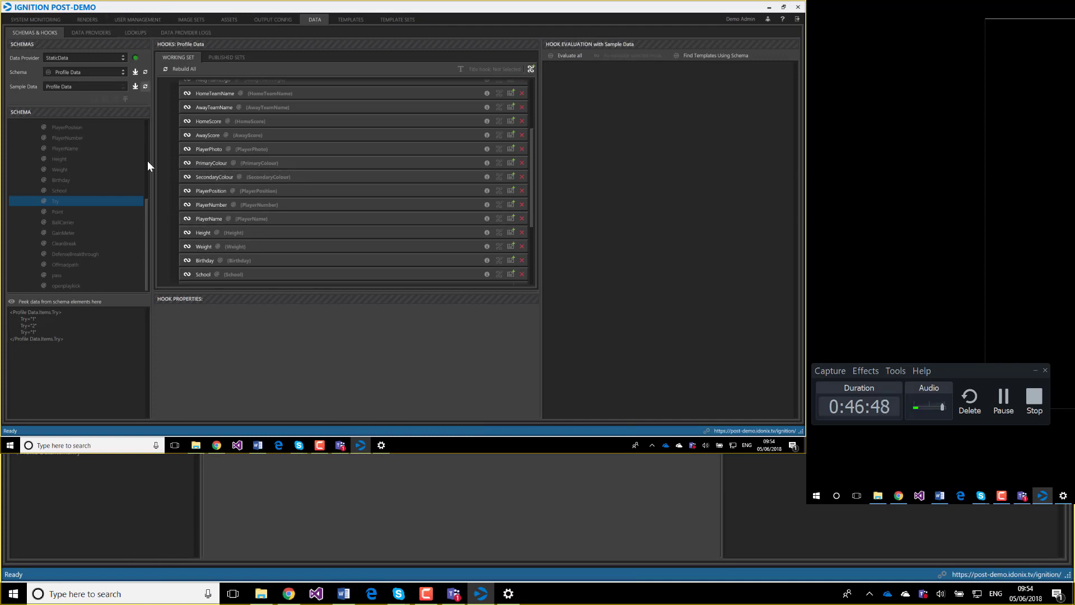
Create a new lookup map named Label Languages and save it
left_click(139, 31)
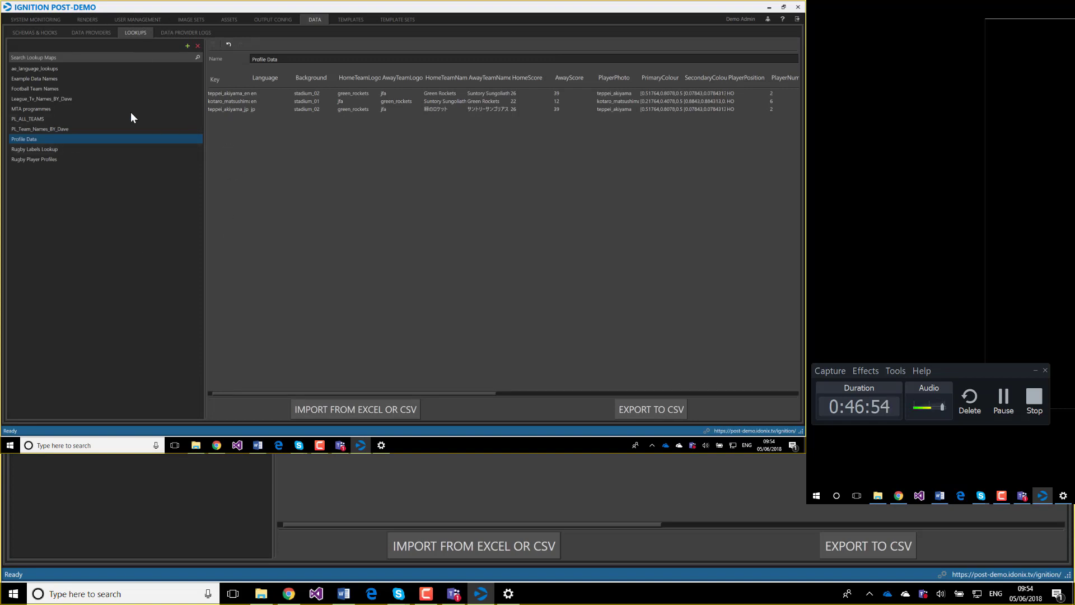
left_click(187, 45)
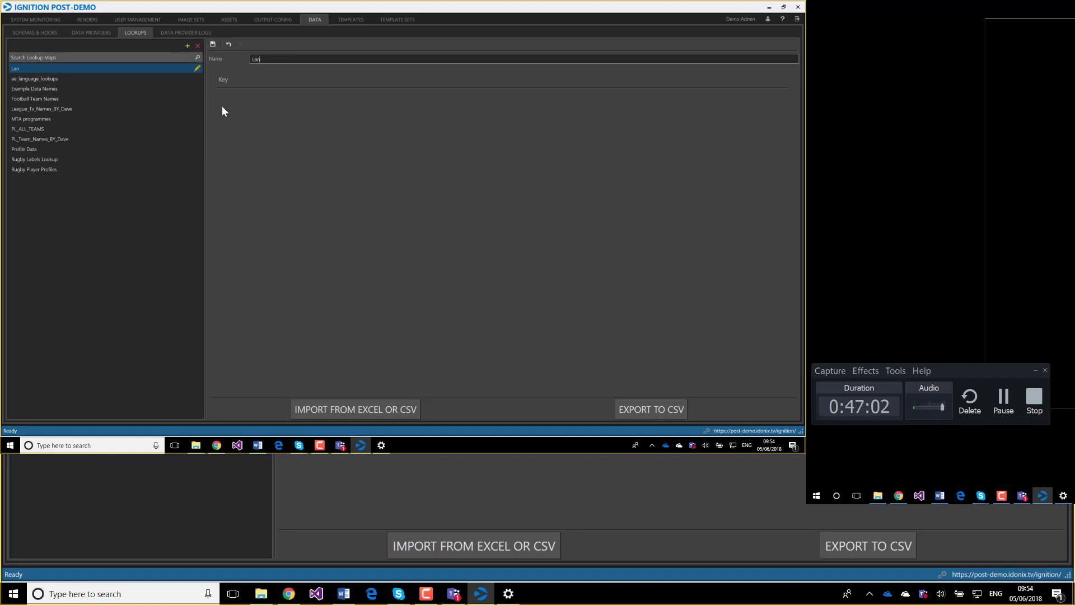
type("Labelk Languages")
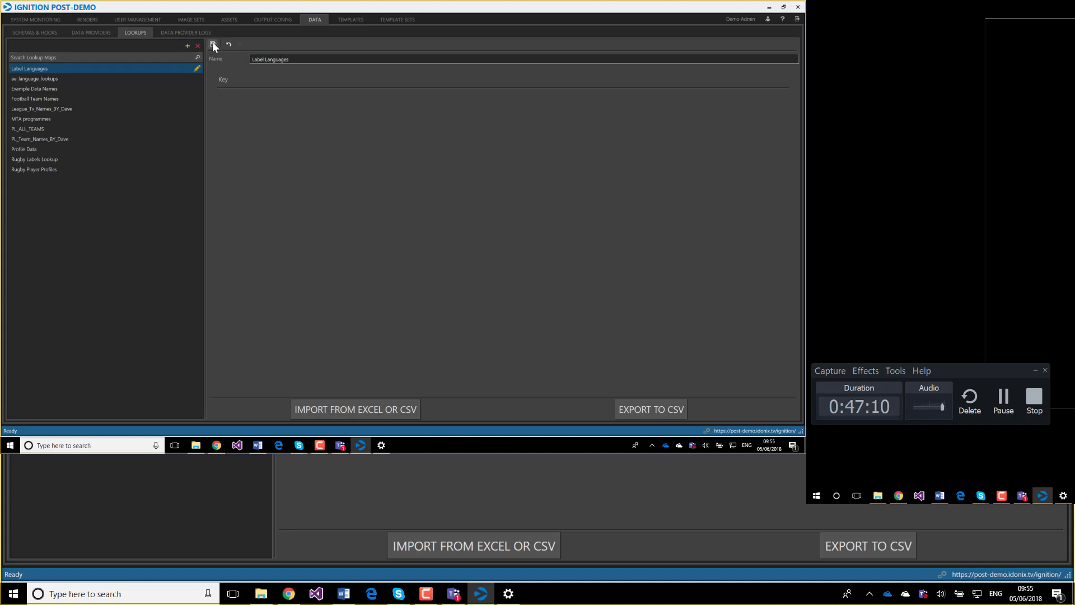
left_click(214, 45)
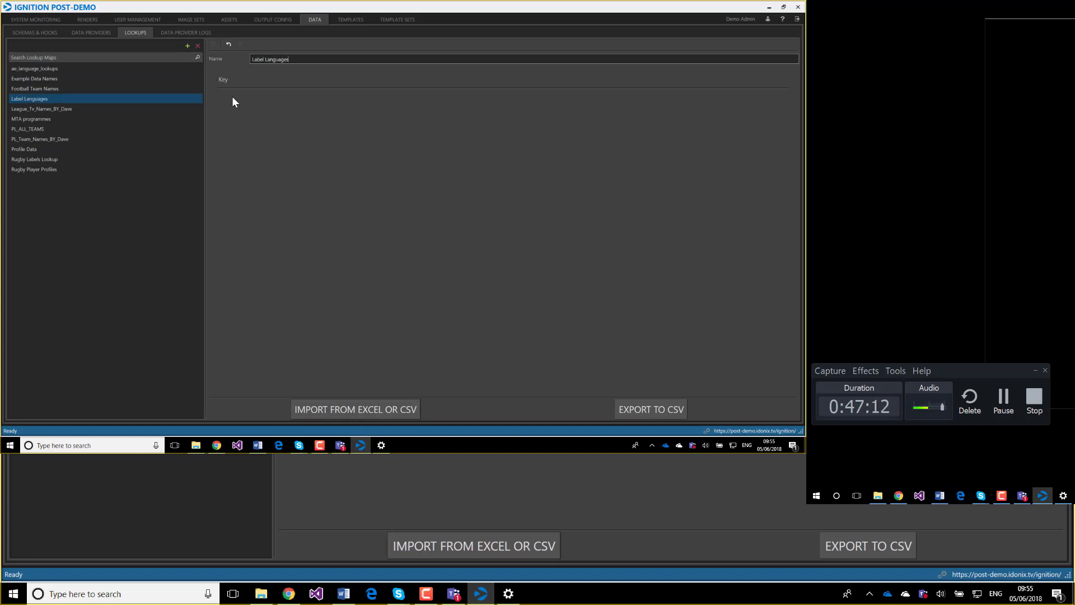
Import LabelLookup.xlsx from the Digidelic Demo folder into the Label Languages lookup
left_click(345, 409)
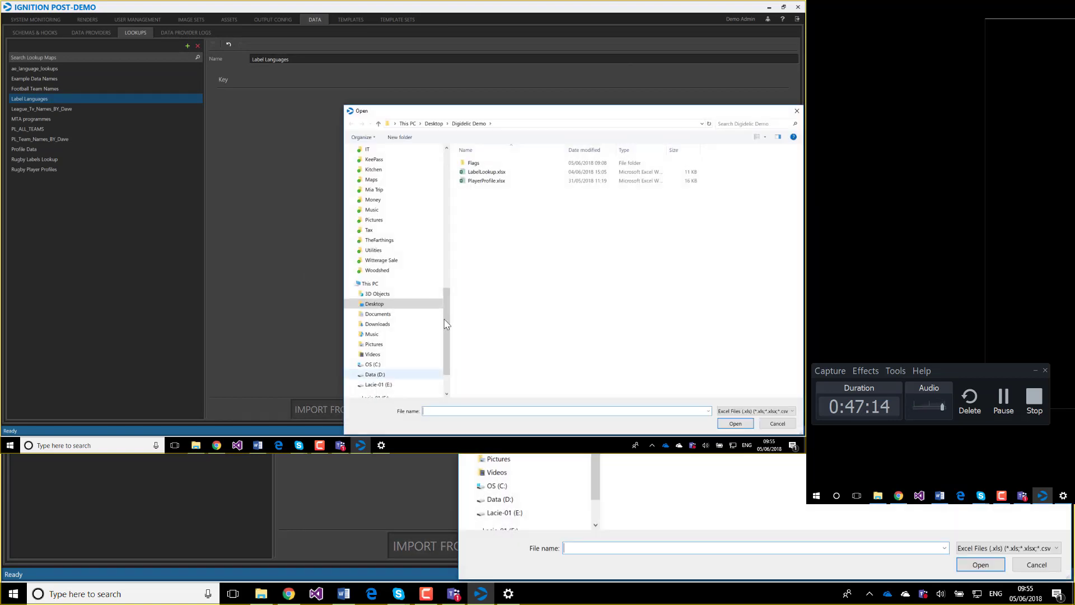
left_click(488, 172)
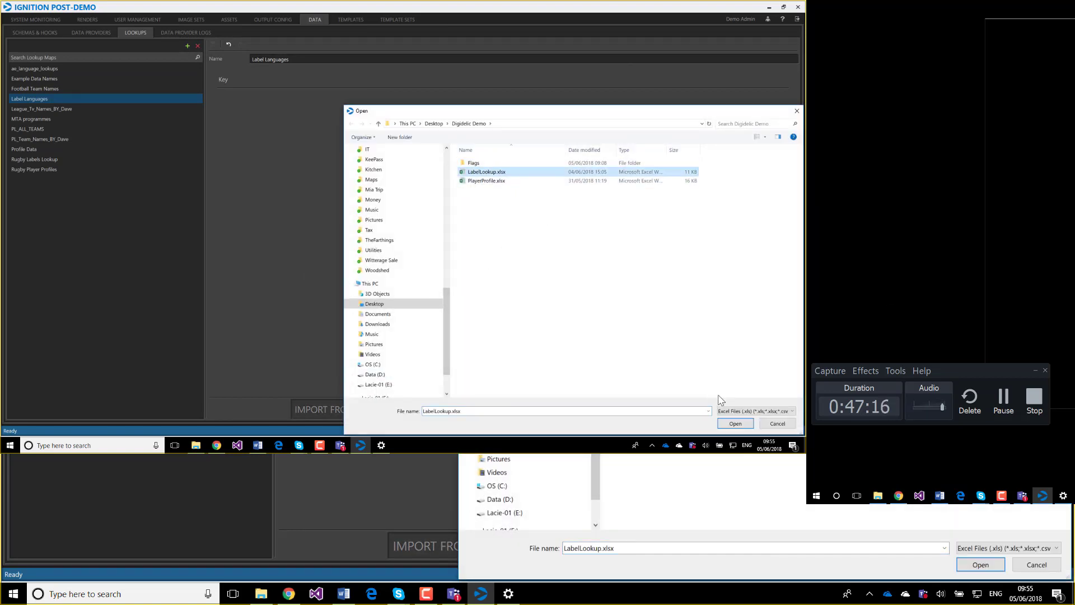
left_click(736, 423)
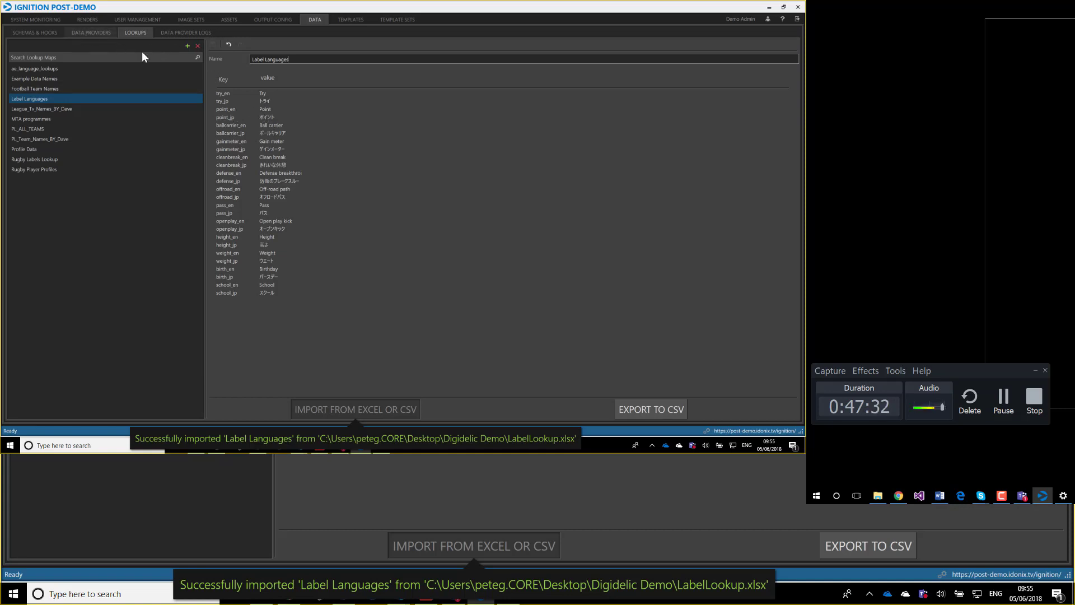
Return to the Profile Data schema's working set of hooks and add a new composite hook under Items
left_click(44, 33)
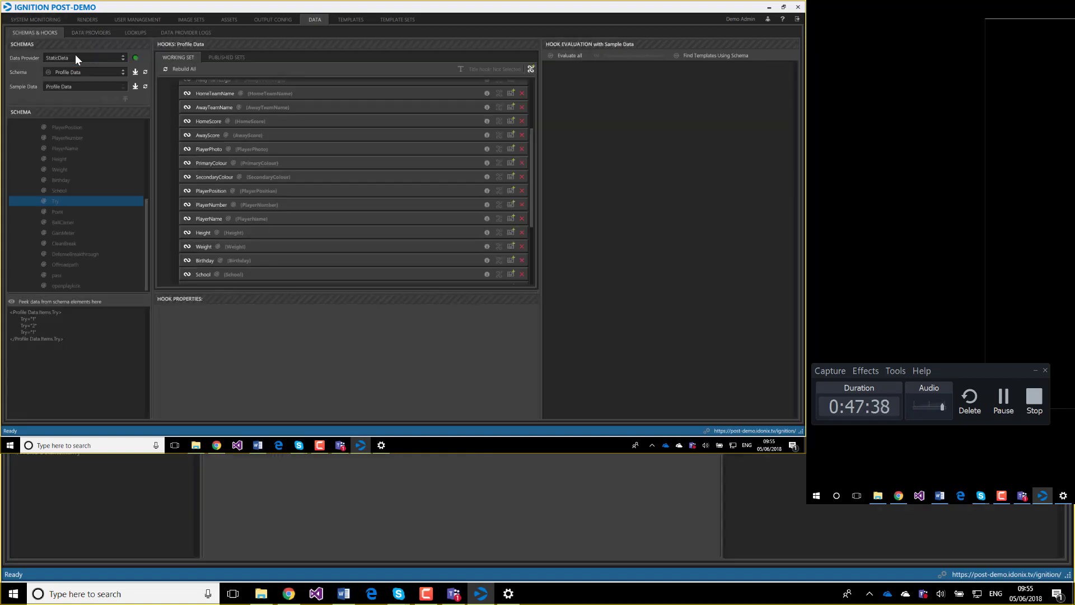
scroll(264, 246, "down", 2)
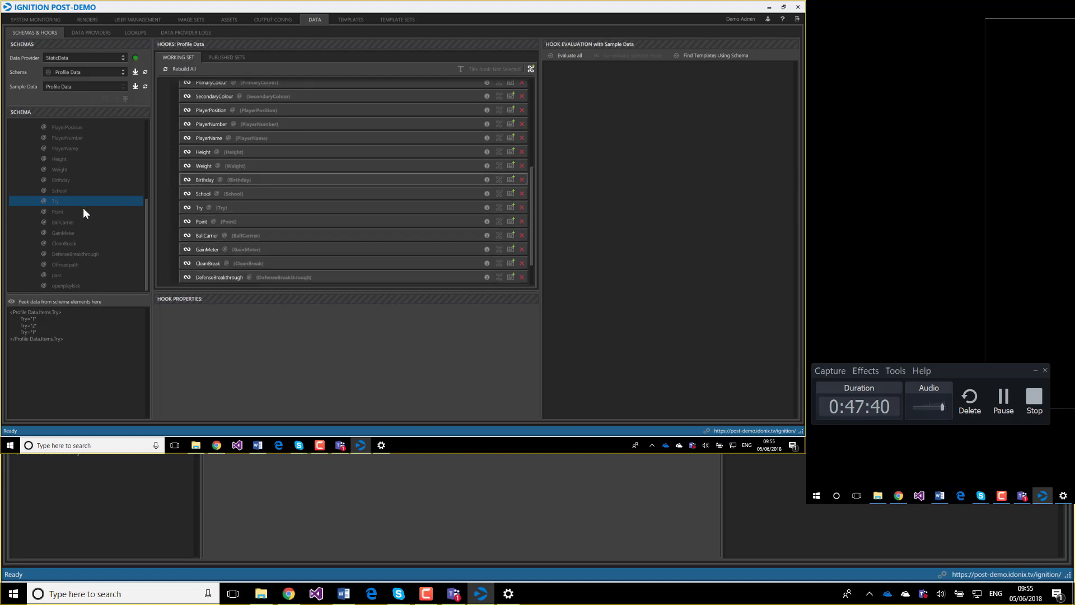
scroll(217, 235, "down", 1)
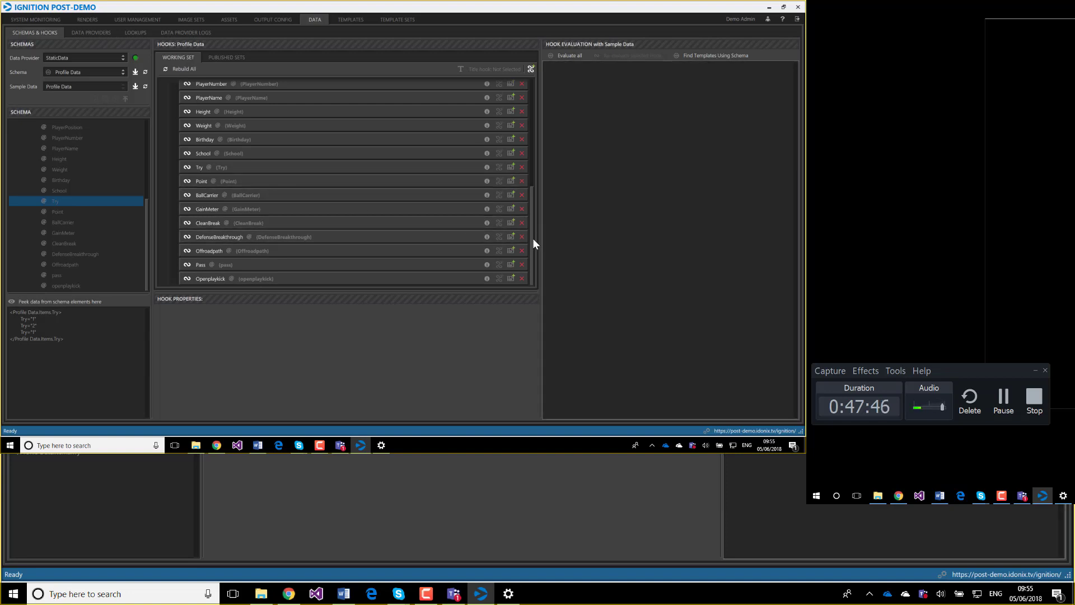
left_click_drag(532, 211, 533, 99)
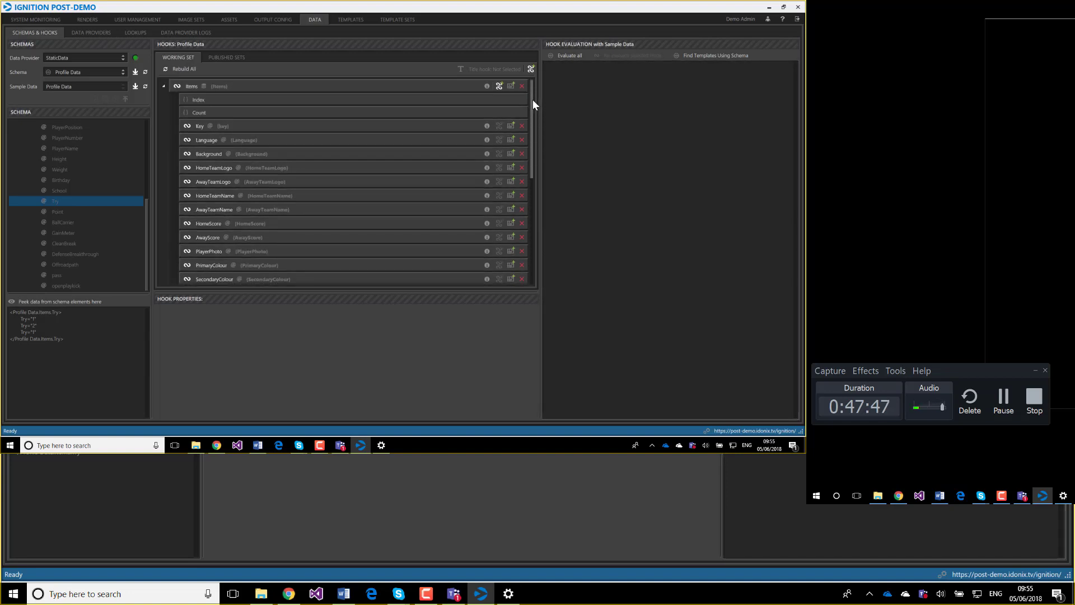
left_click(455, 89)
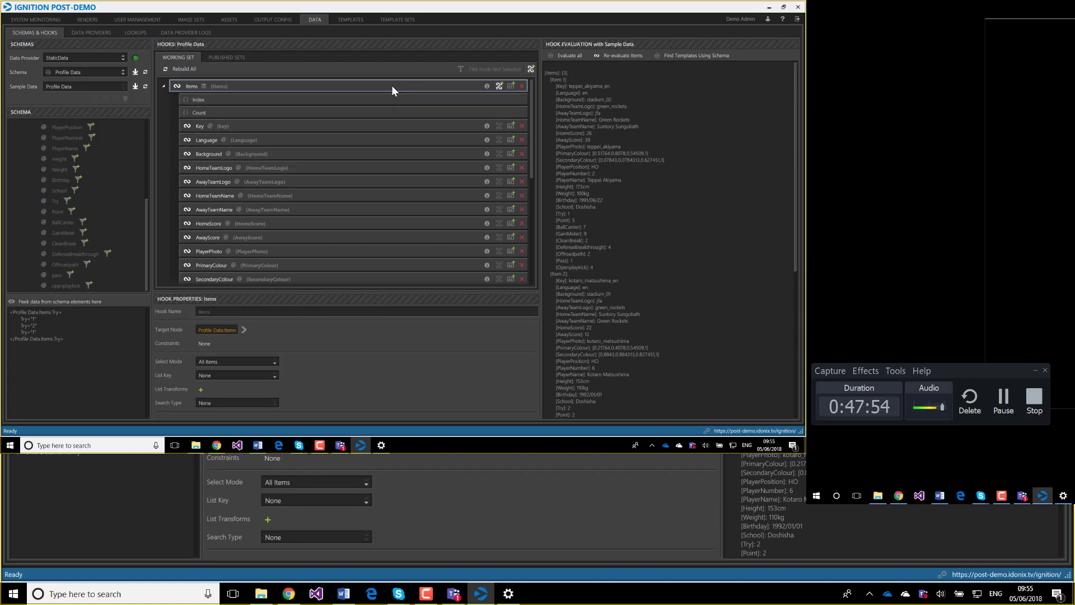
left_click(499, 85)
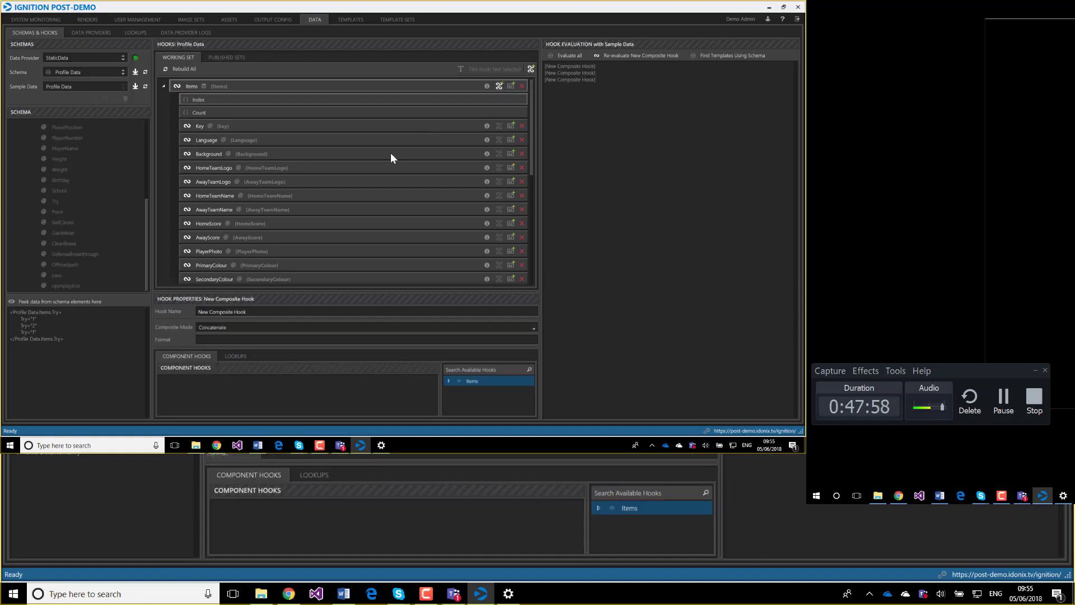
Find the new composite hook at the end of the Items hooks and open its hook name for editing
scroll(385, 181, "down", 5)
scroll(380, 249, "down", 1)
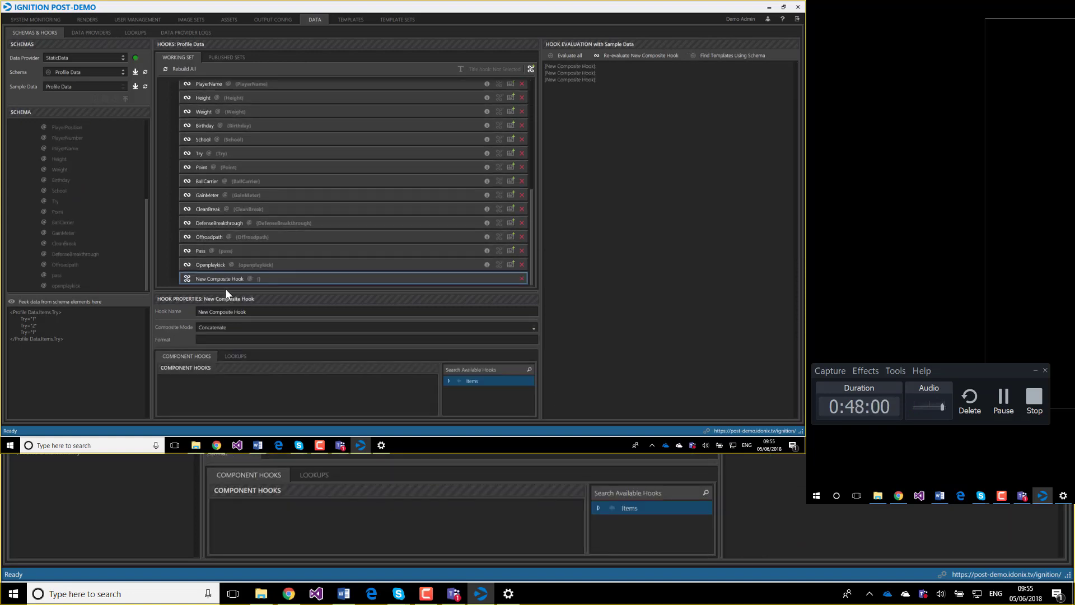
left_click_drag(249, 311, 102, 310)
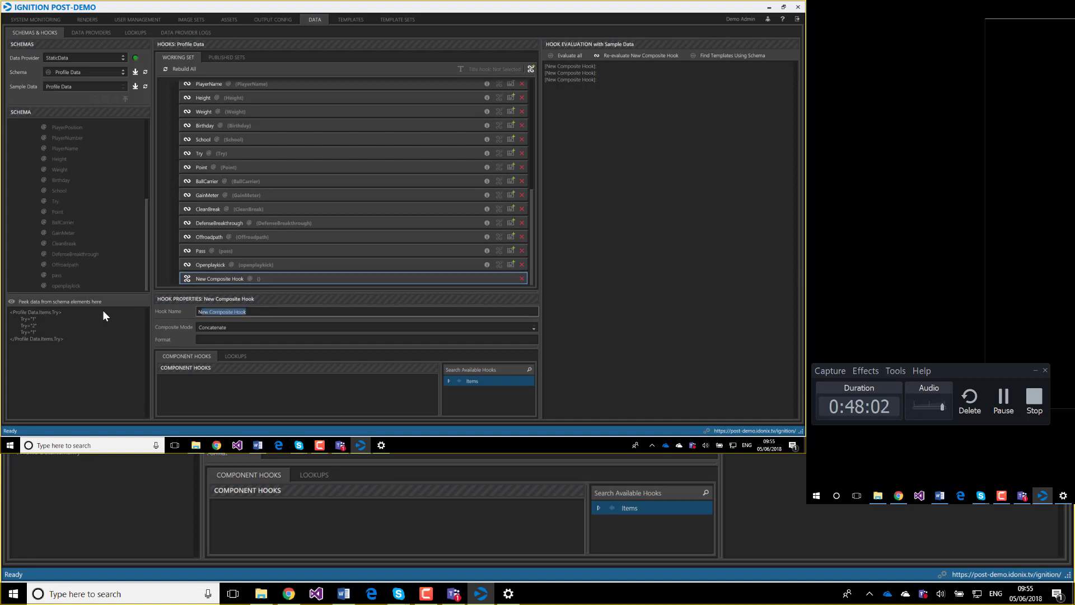
Name the new composite hook Try Label and set its composite mode to Format String with the format try_{0}
type("T")
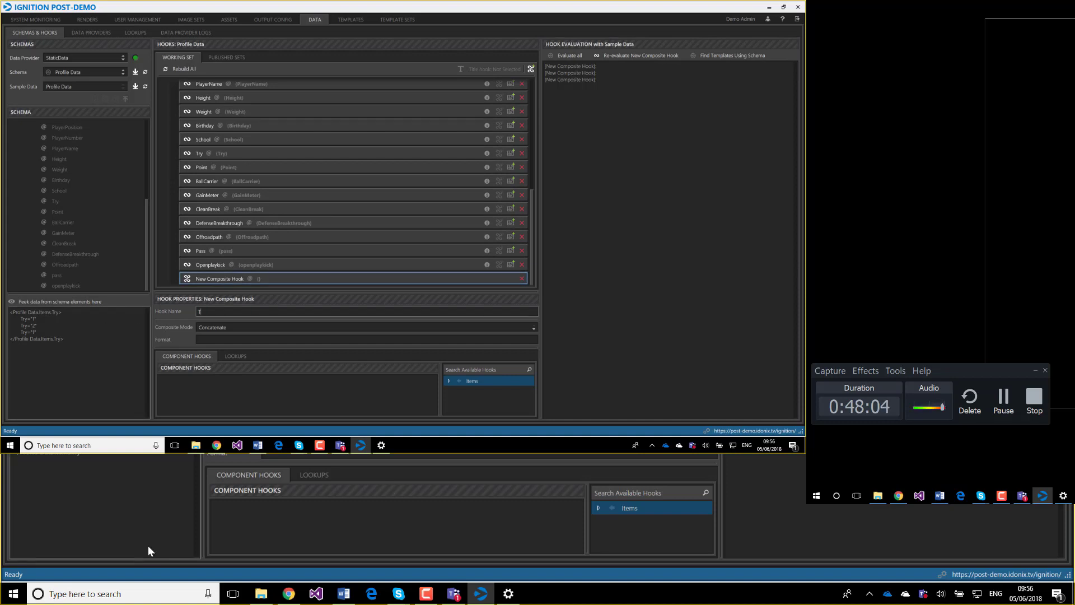
type("ry Labe")
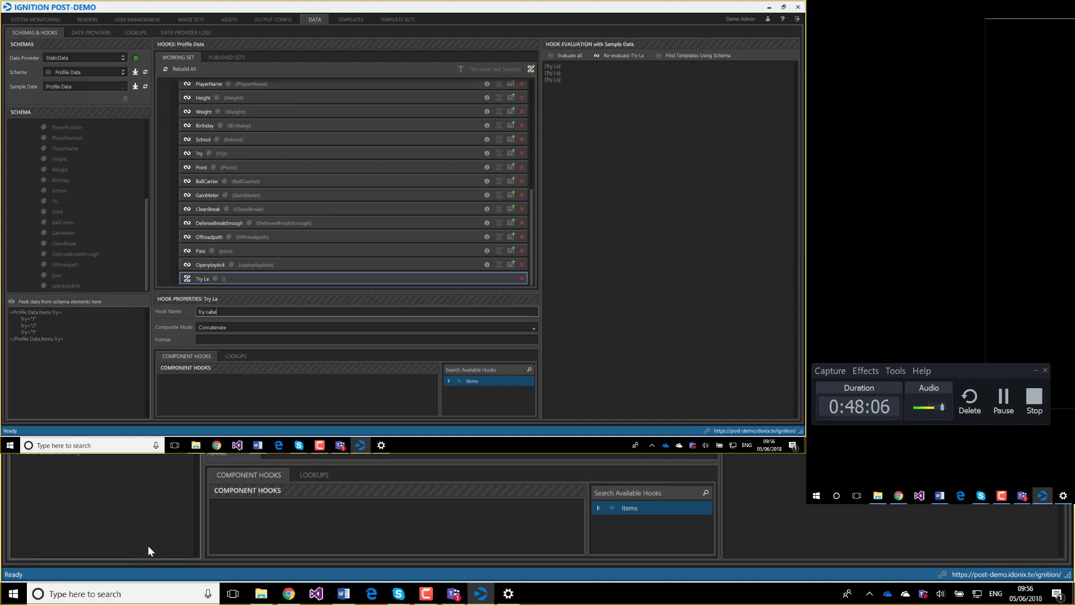
type("l")
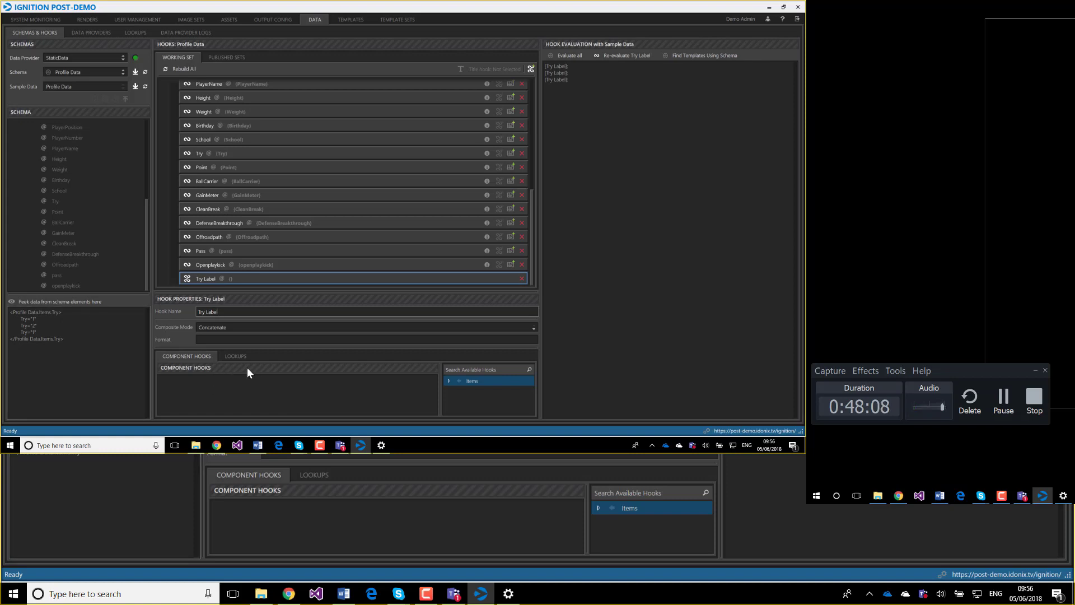
left_click(228, 327)
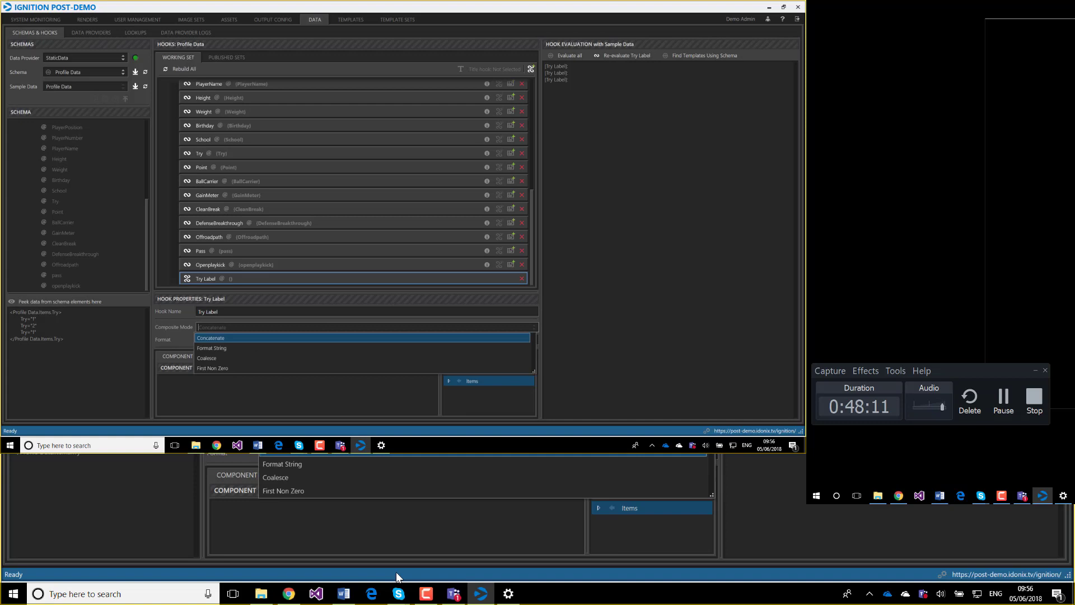
left_click(224, 349)
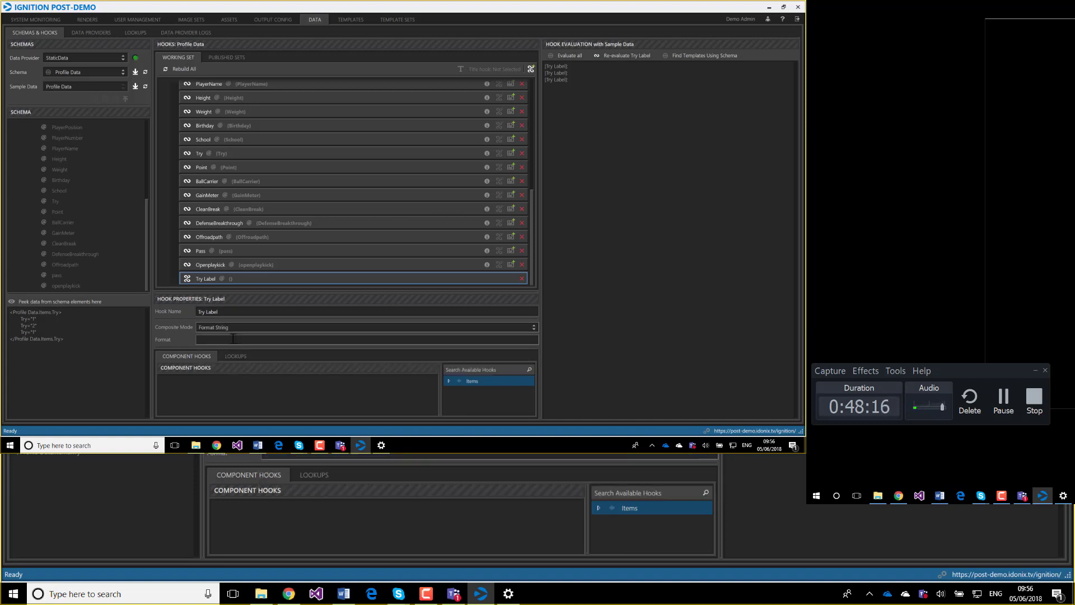
left_click(229, 339)
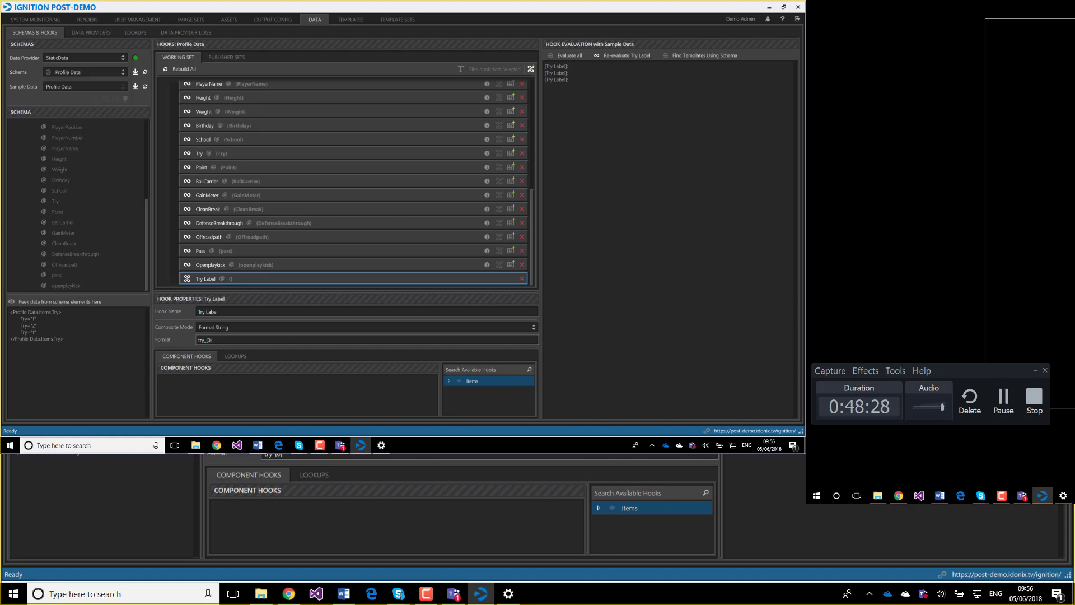
double_click(209, 340)
Add Language from the Items group as the component hook of Try Label
left_click(449, 381)
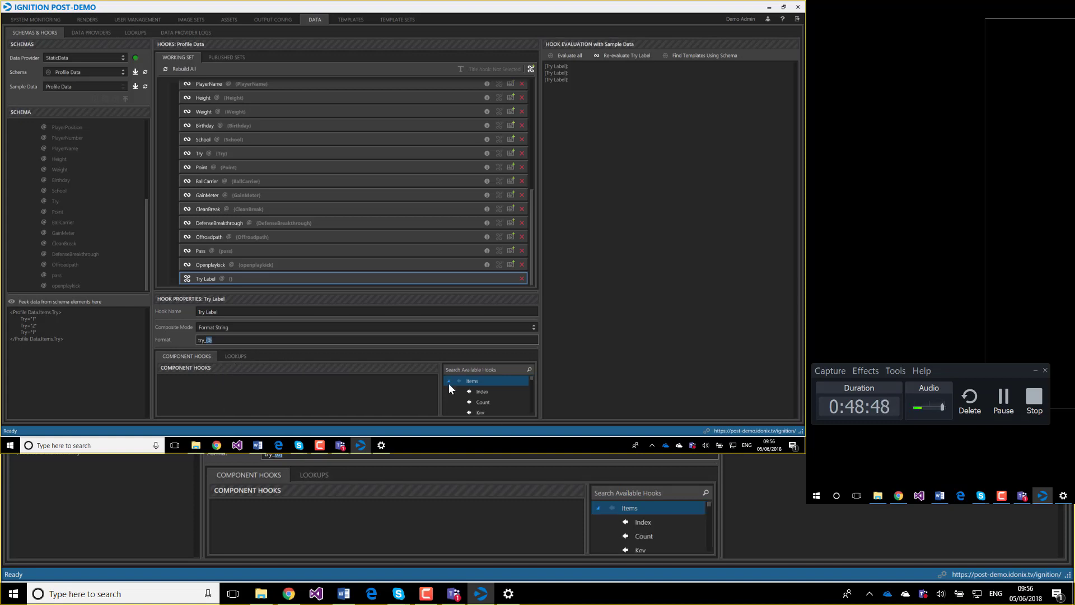
scroll(504, 386, "down", 1)
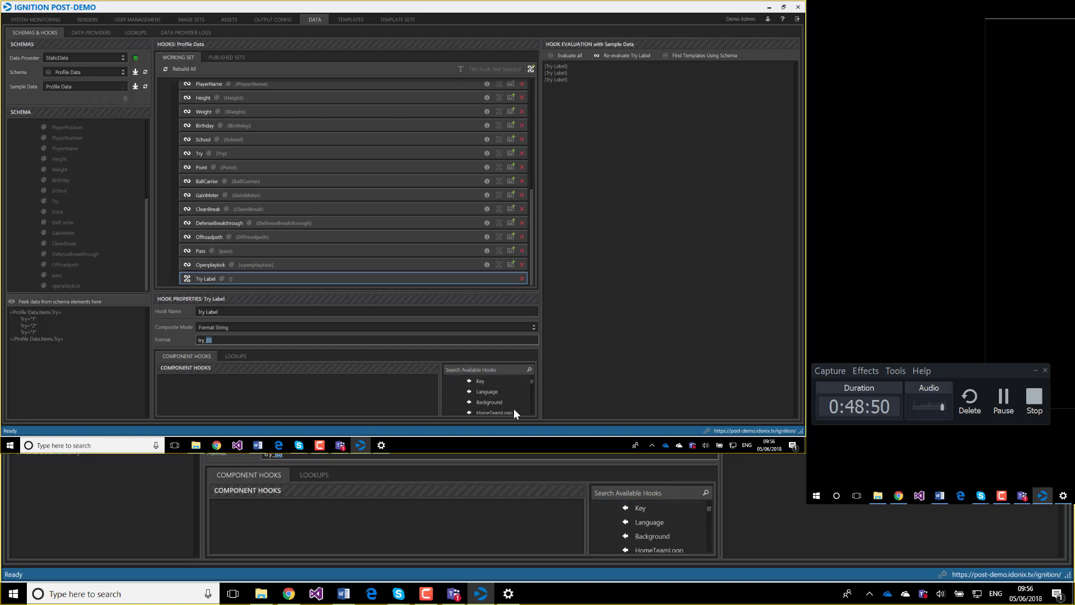
left_click(488, 391)
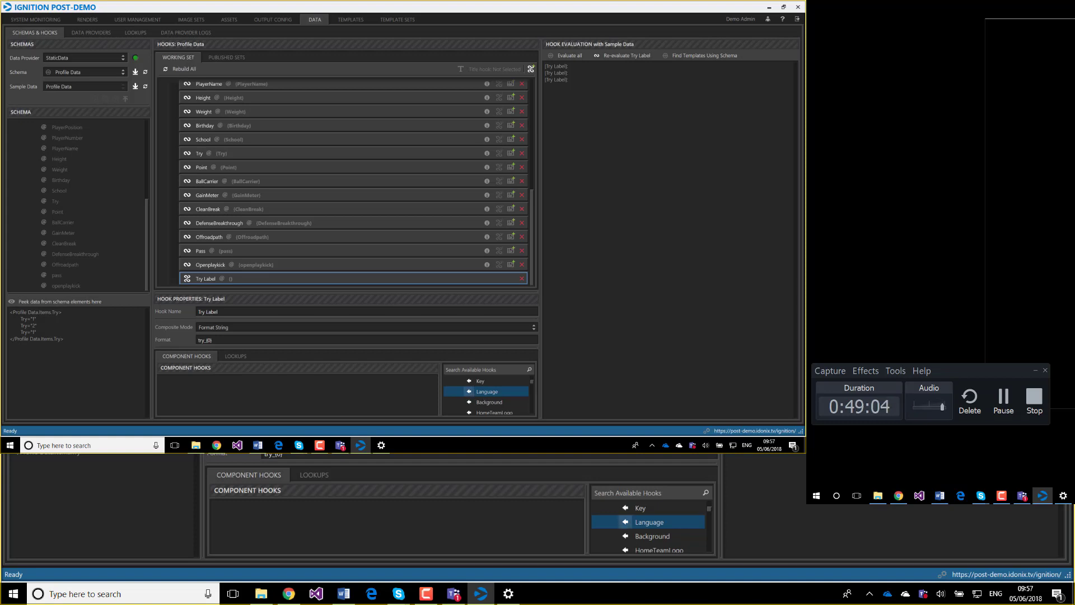
double_click(475, 391)
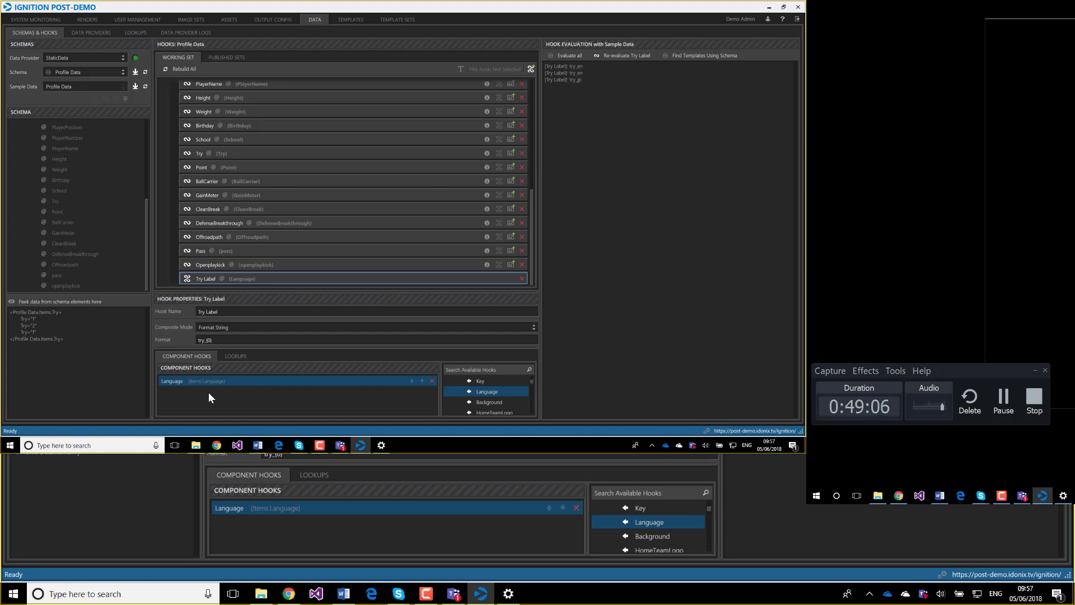
Set the Try Label hook's lookup to Label Languages, using its value field
left_click(235, 356)
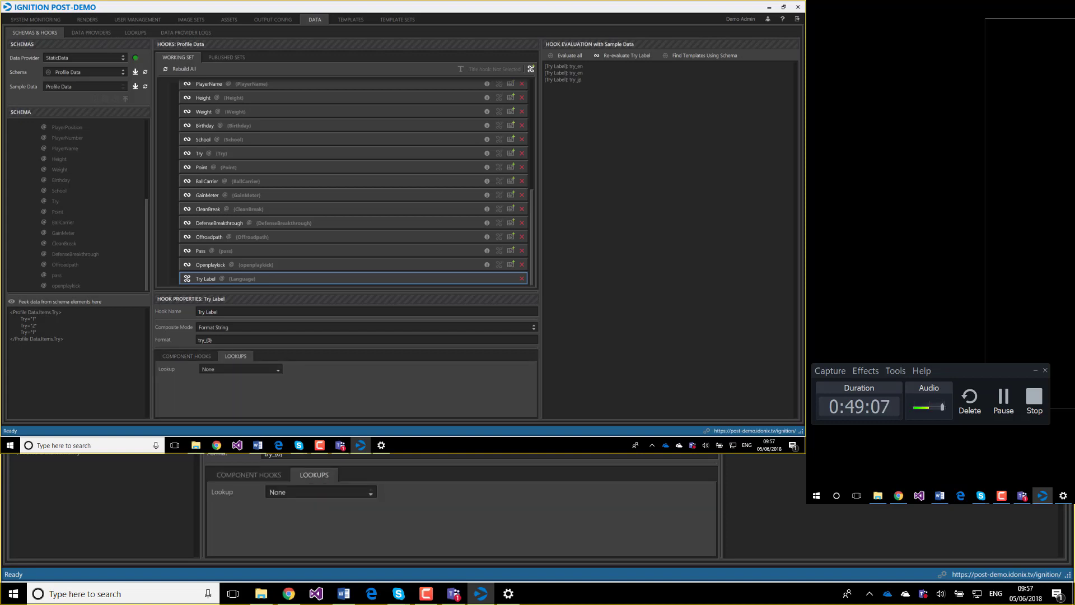
left_click(220, 368)
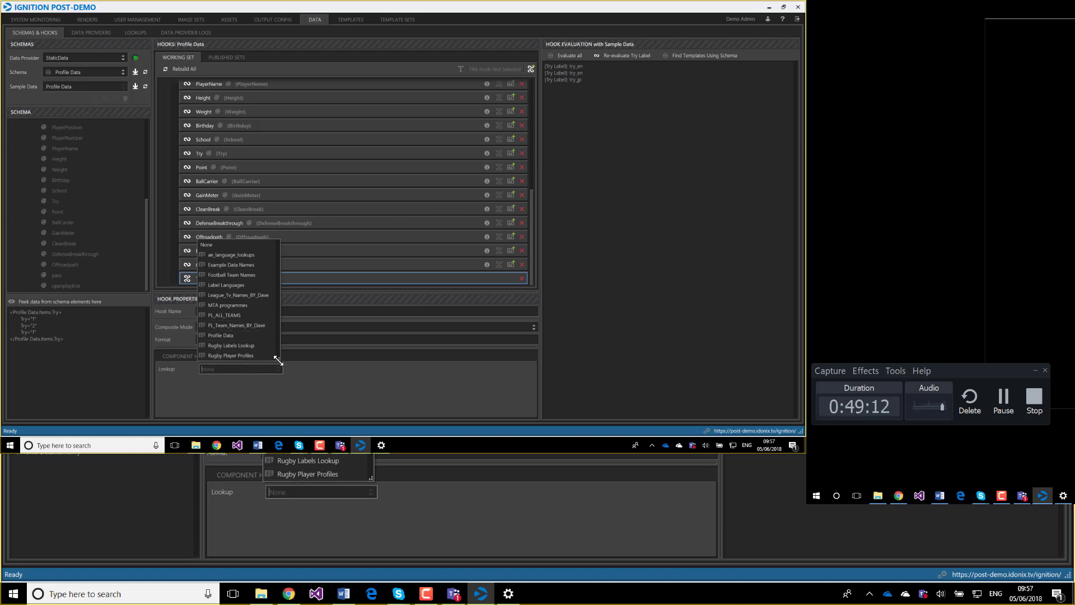
left_click(225, 285)
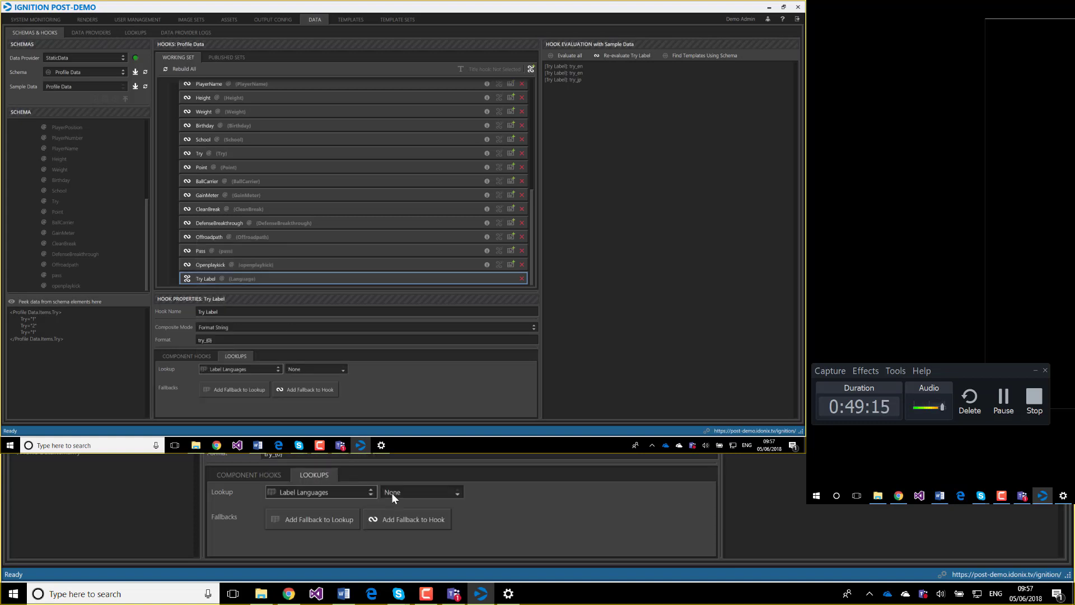
left_click(335, 370)
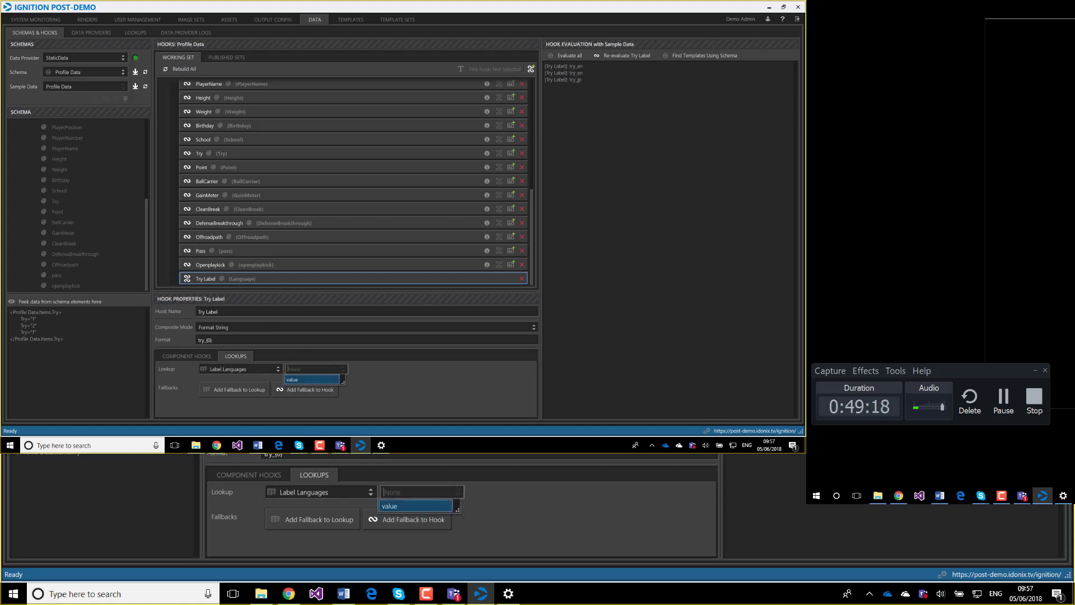
left_click(316, 380)
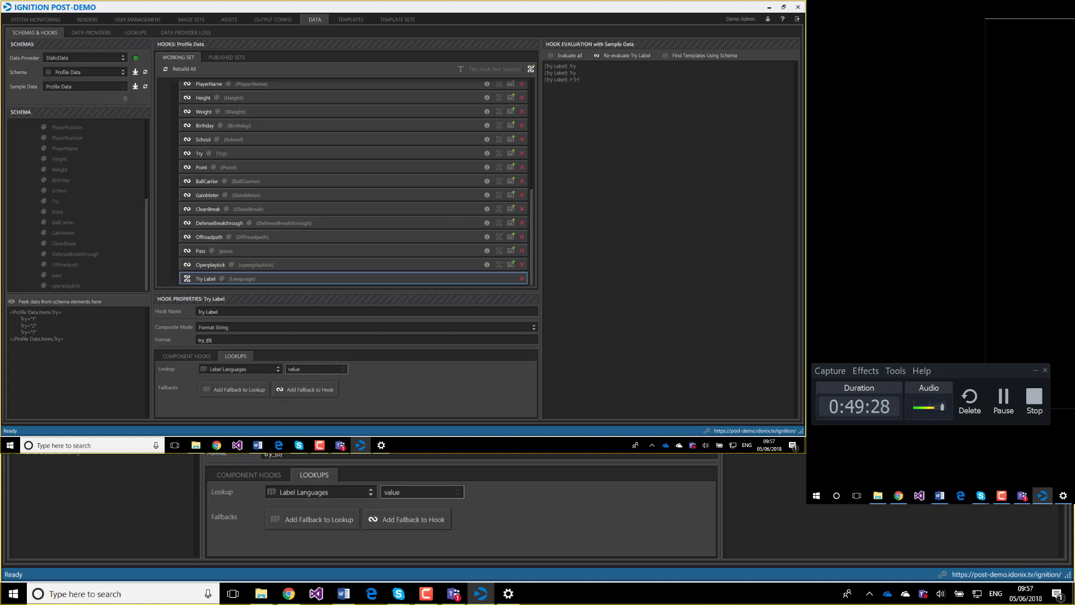
left_click(335, 371)
key("Return")
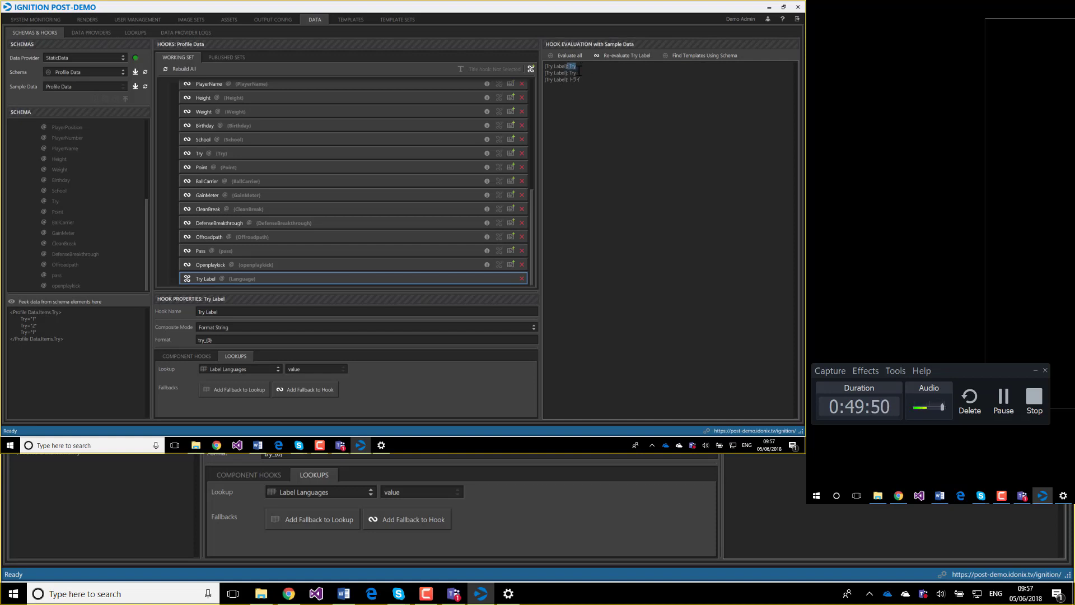
Examine the evaluated Try Label results for the sample data rows
double_click(572, 72)
double_click(575, 79)
double_click(573, 73)
left_click(579, 217)
Add a Data Selector control to the Test Player Profile template and set its schema to Profile Data
left_click(352, 19)
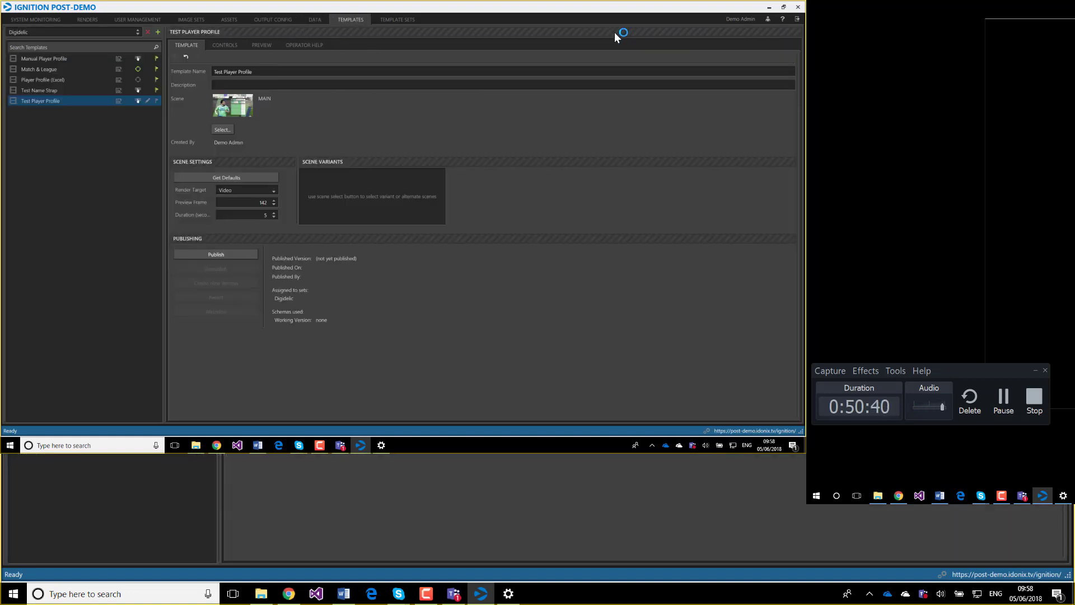
left_click(223, 45)
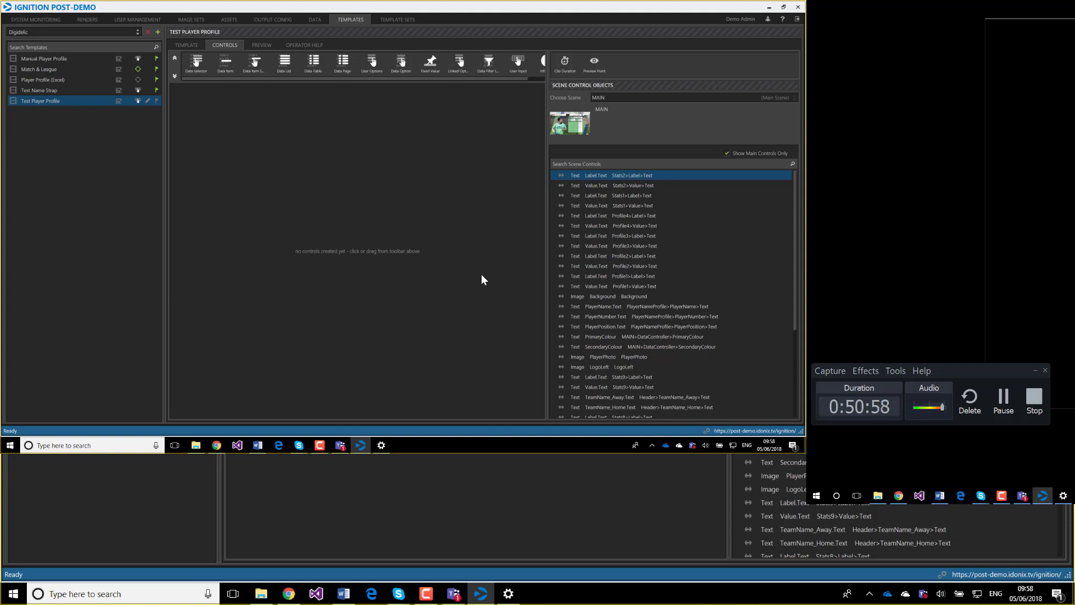
left_click_drag(190, 71, 338, 106)
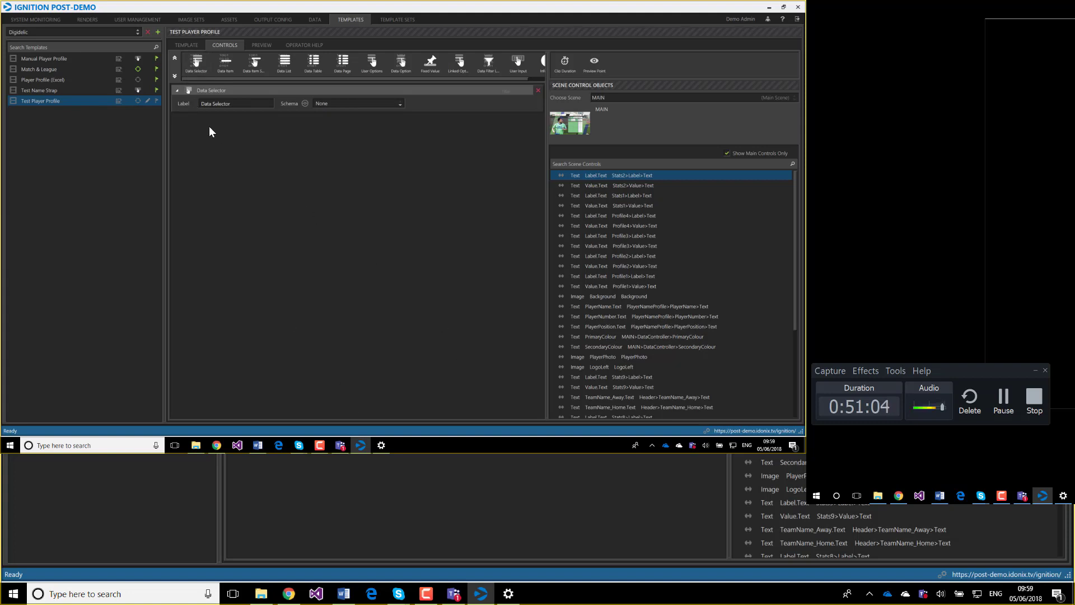
left_click(387, 103)
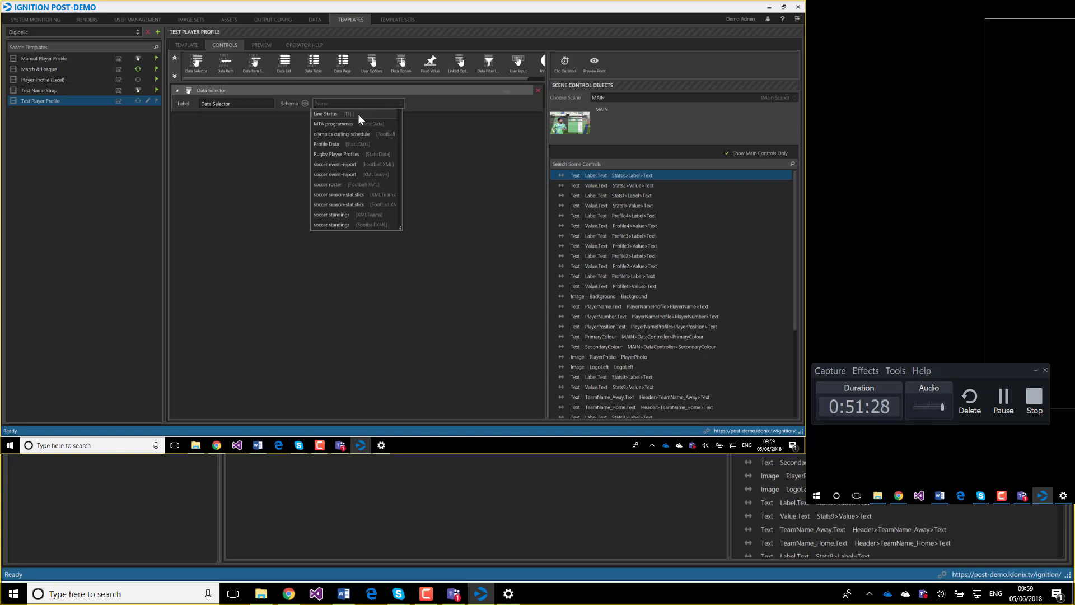
left_click(332, 143)
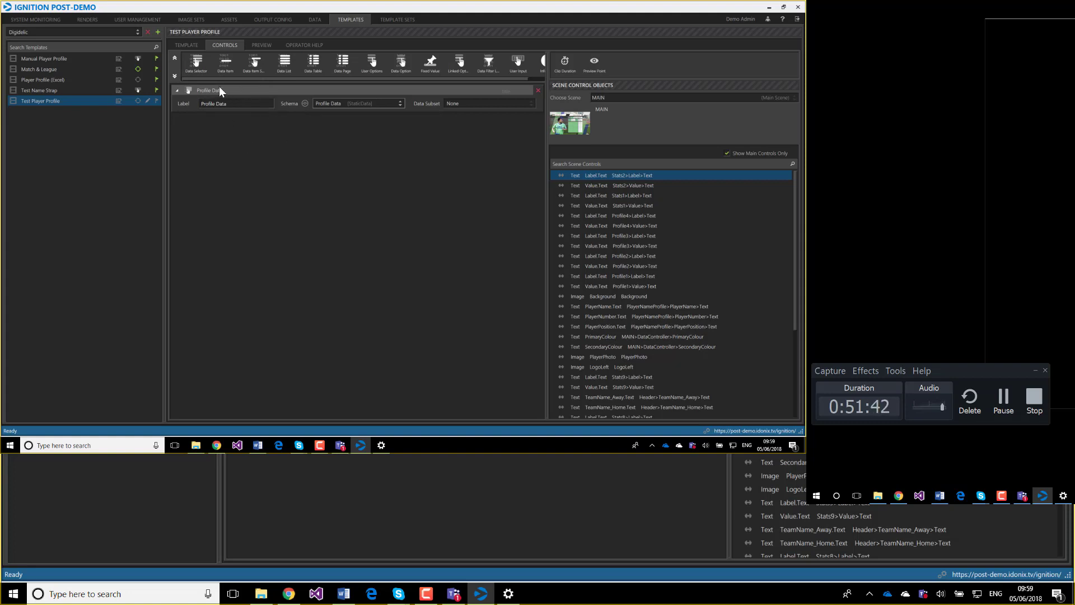
Add a Data Item Selector with list hook Items, using Key for both its ID value and display
left_click_drag(262, 63, 449, 99)
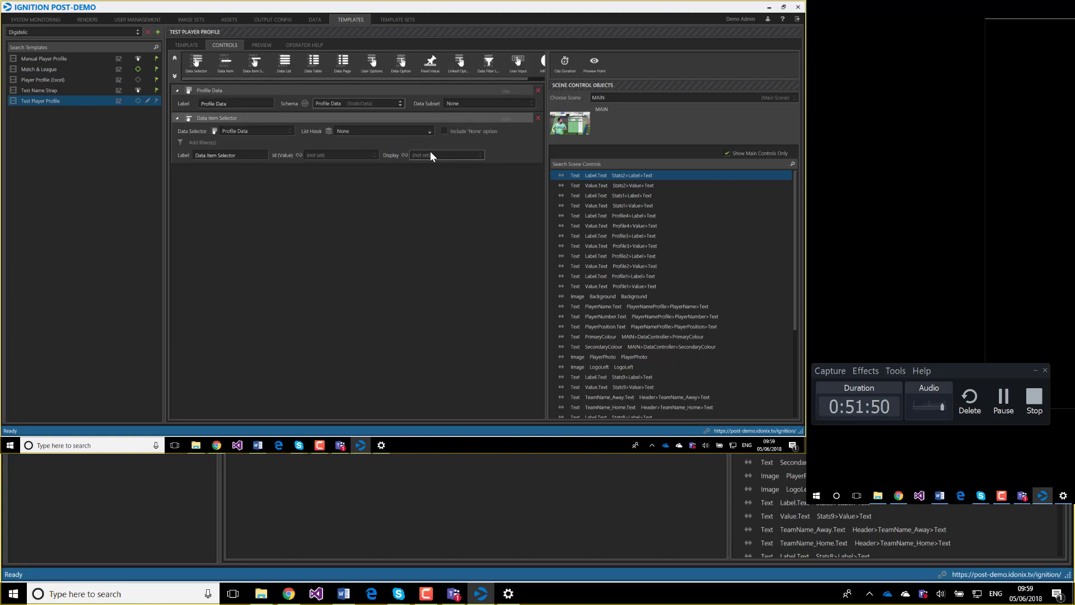
left_click(416, 132)
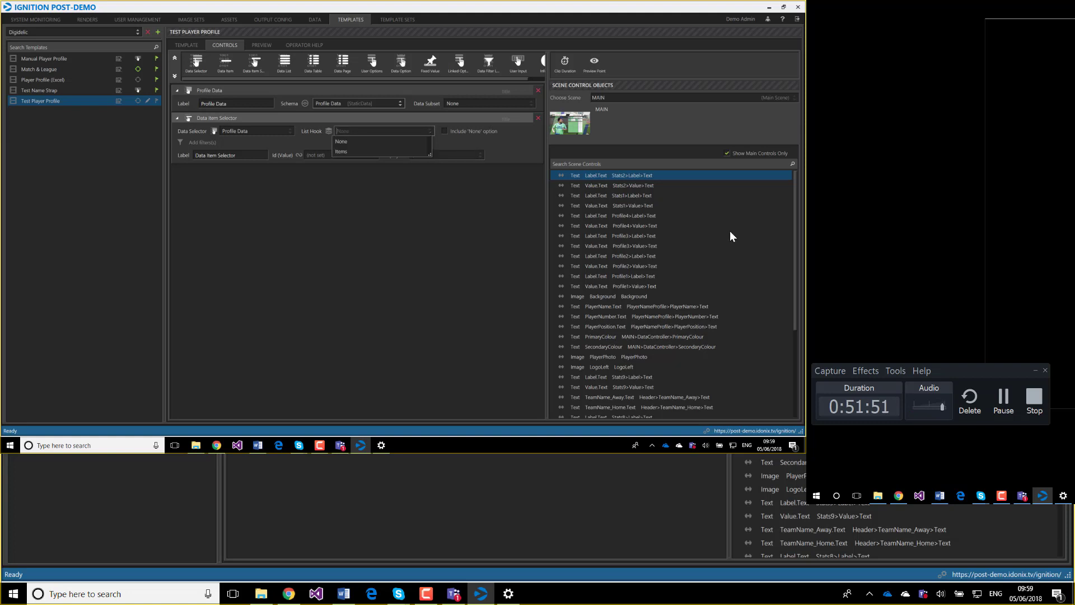
left_click(374, 151)
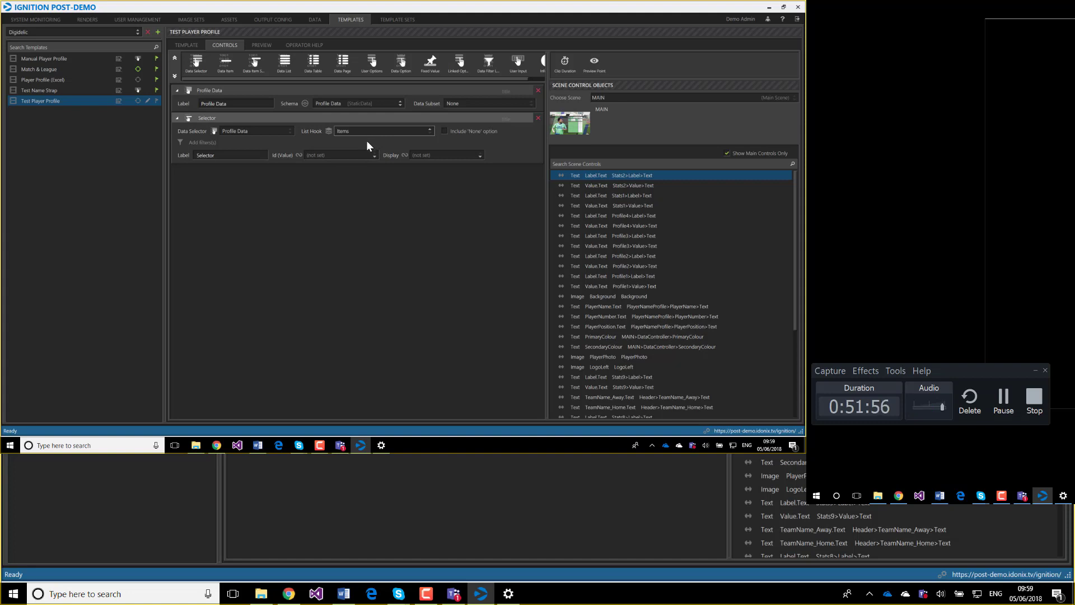
left_click(364, 154)
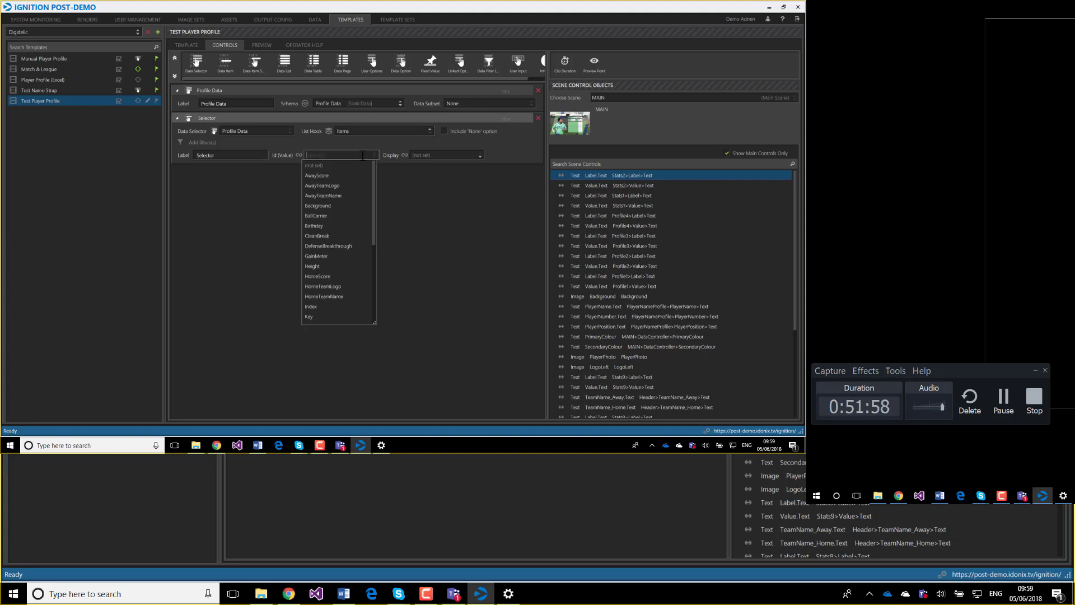
left_click(318, 316)
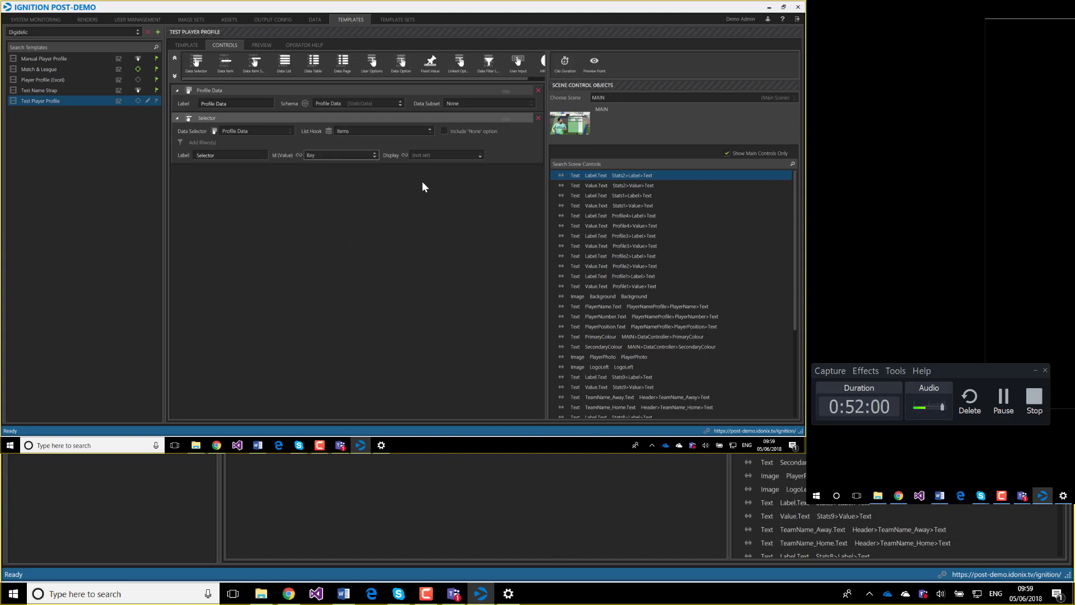
left_click(472, 155)
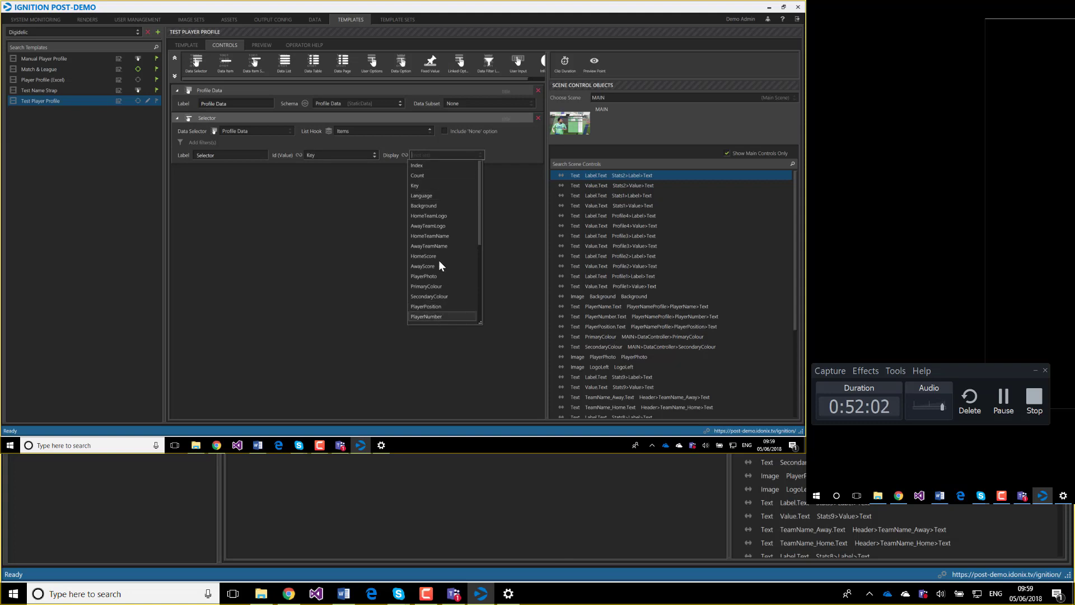
left_click(469, 185)
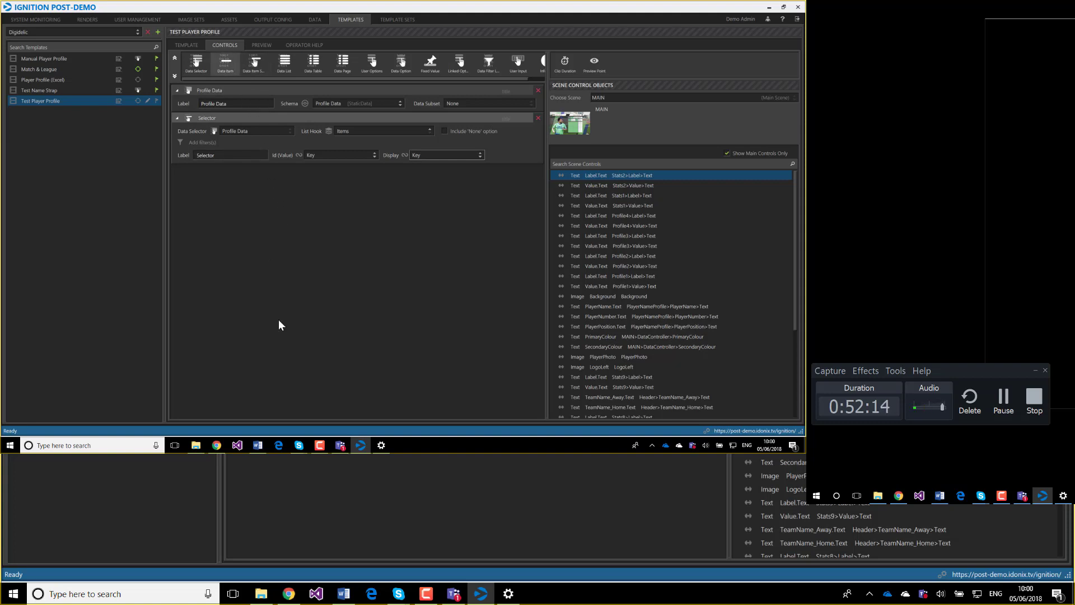
Add a Data Item control hooked to Items.Background and set its mode to Image
left_click_drag(223, 71, 390, 118)
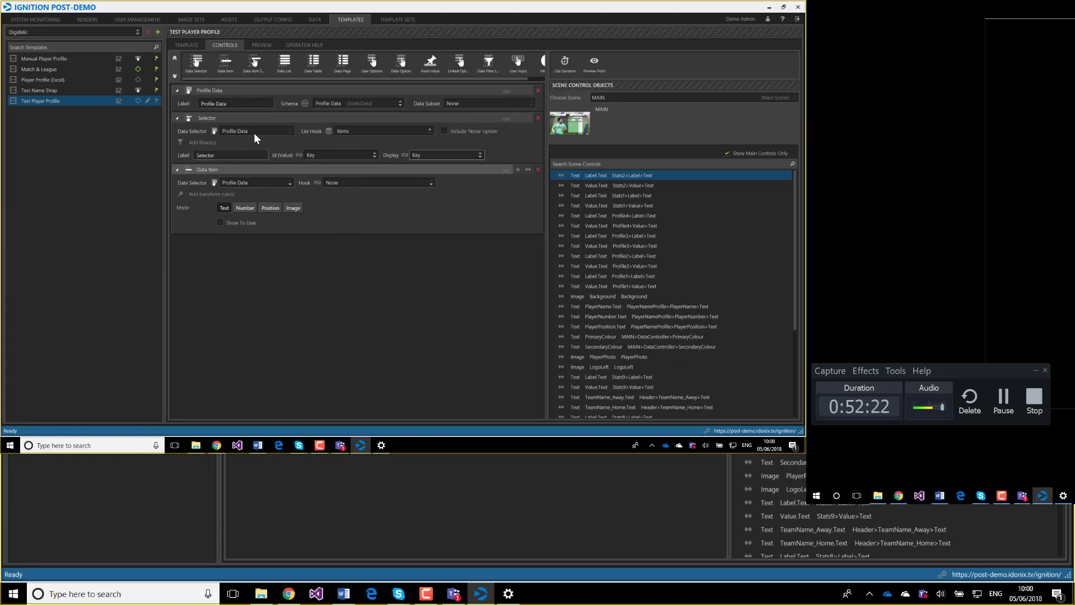
left_click(362, 180)
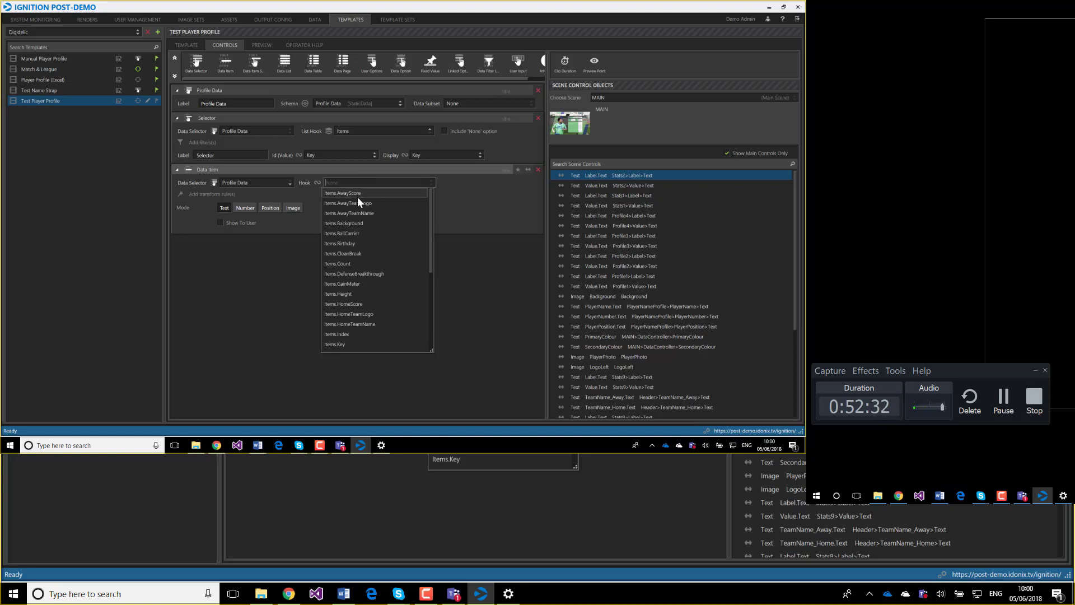
left_click(345, 223)
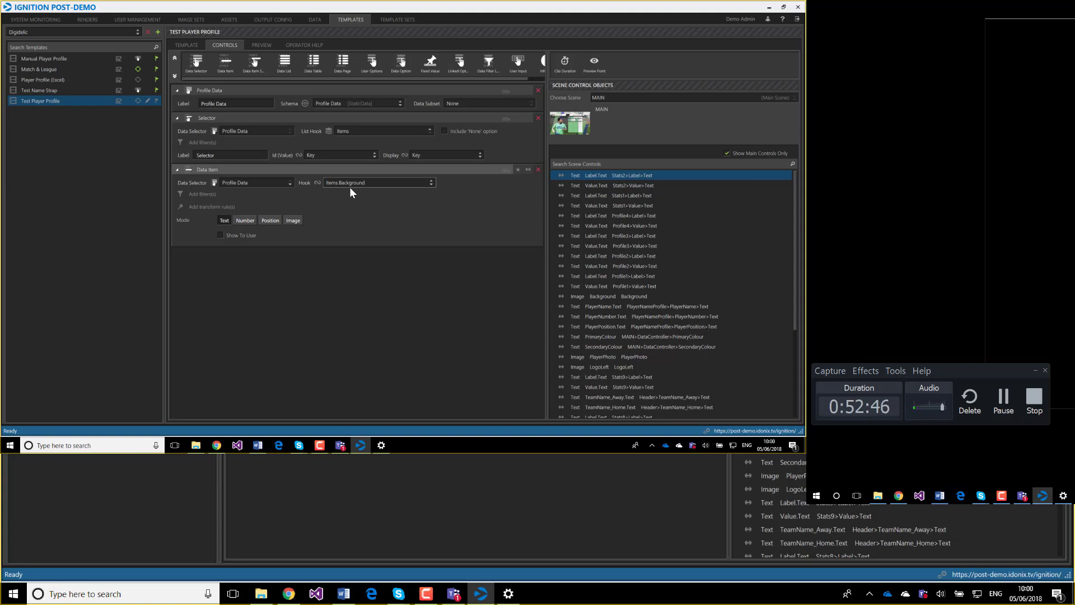
left_click(223, 221)
left_click(293, 221)
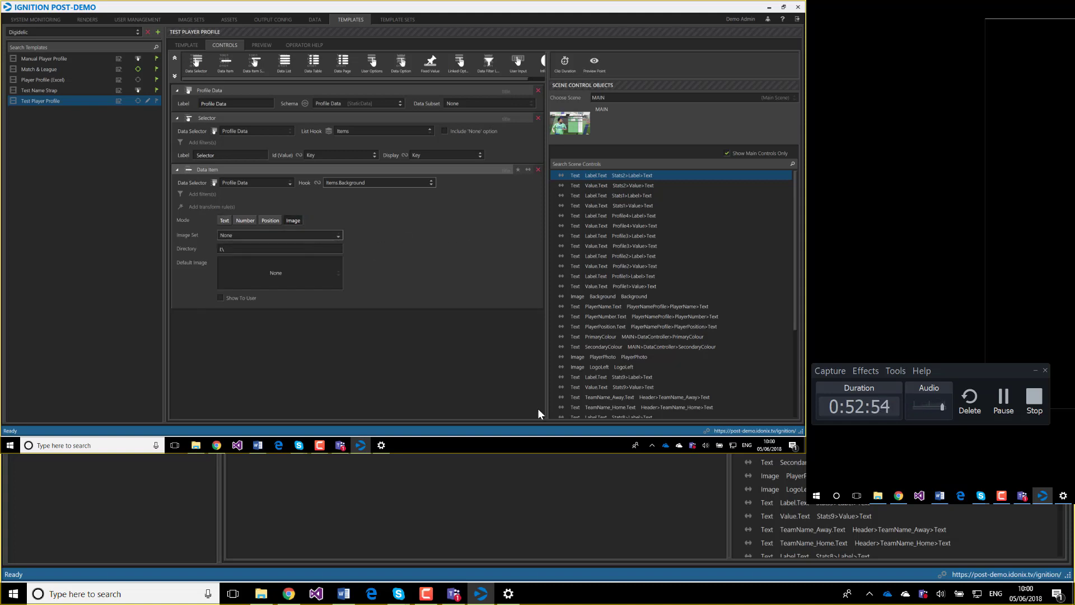
Set the background data item's image set to Stadiums and its default image to Lisbon
left_click(308, 234)
left_click(242, 307)
left_click(293, 284)
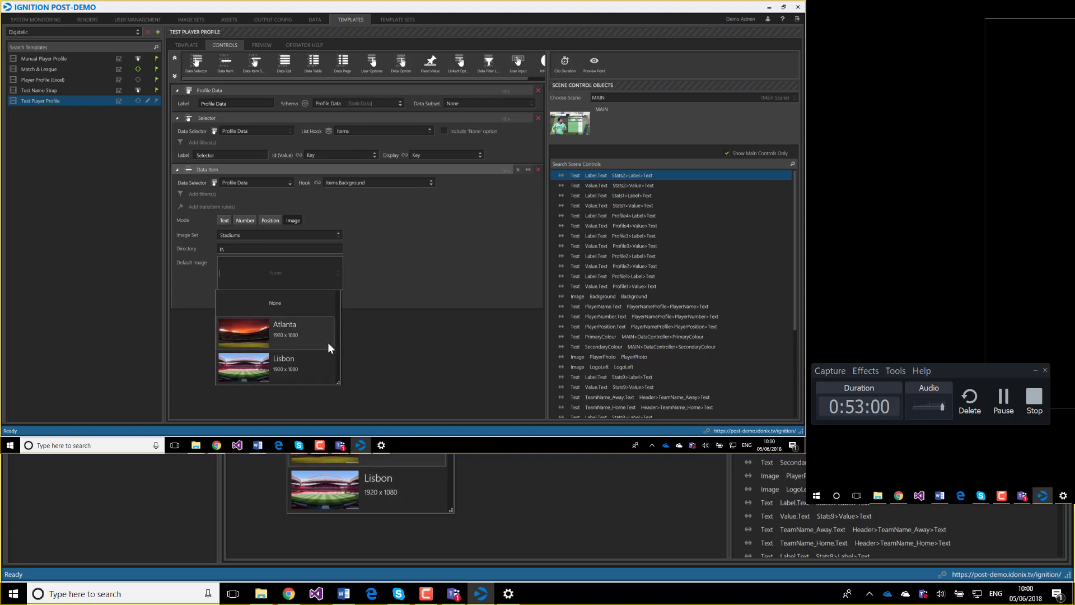
left_click(307, 377)
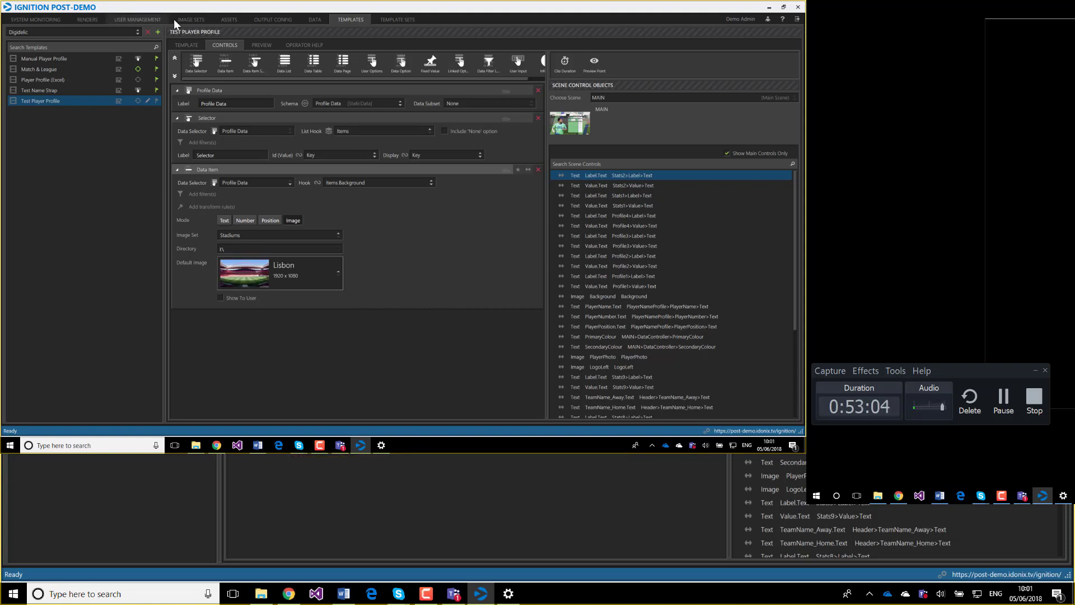
Examine the lookup codes of the images in the Stadiums image set, and return to the Test Player Profile template's controls
left_click(191, 19)
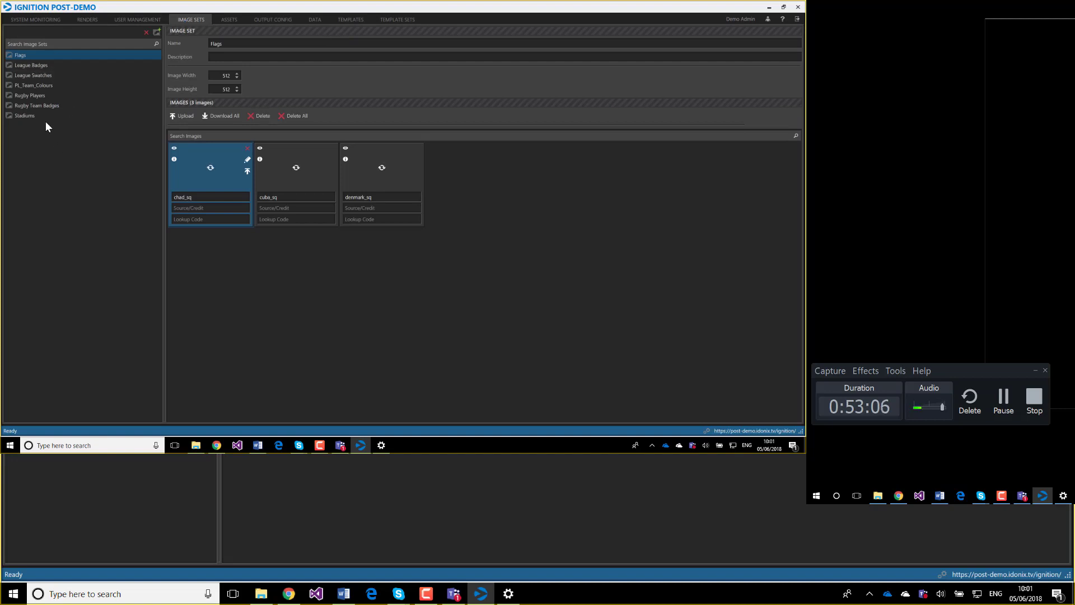
left_click(27, 116)
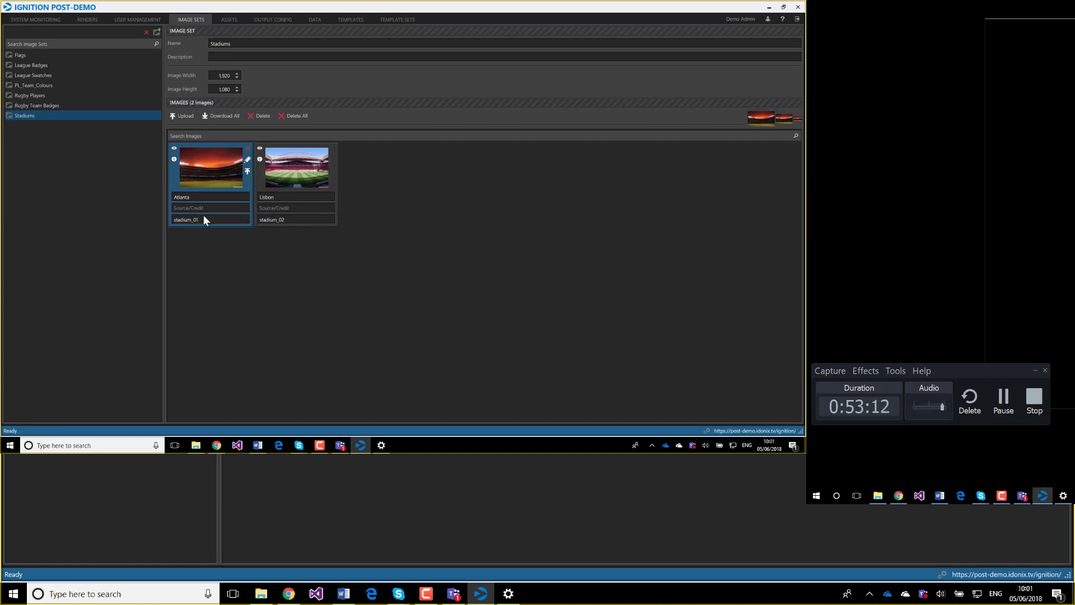
left_click_drag(204, 218, 175, 222)
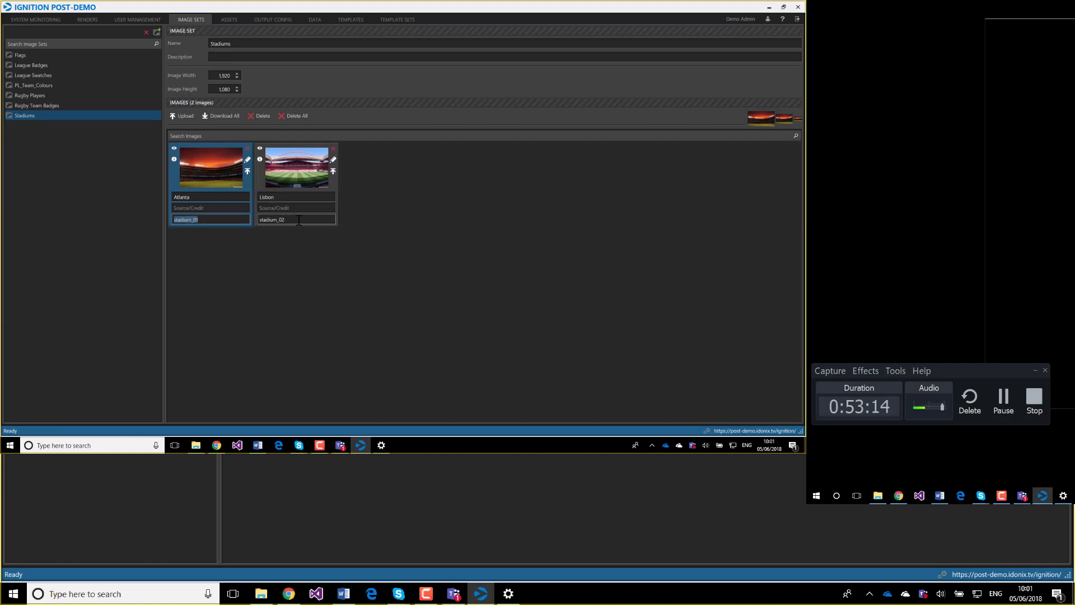
left_click(458, 262)
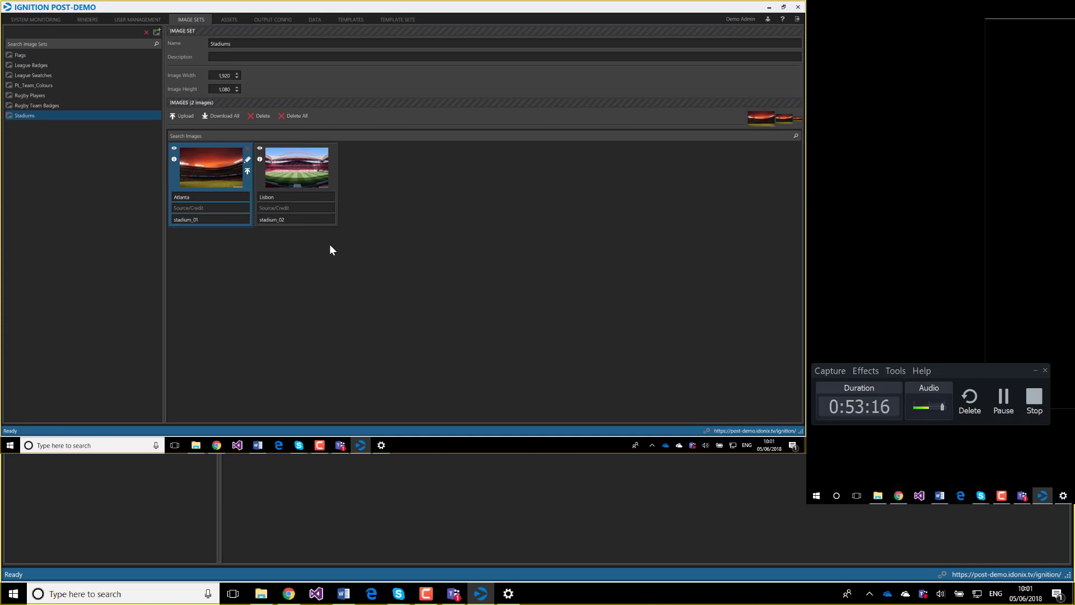
mouse_move(263, 160)
left_click(349, 20)
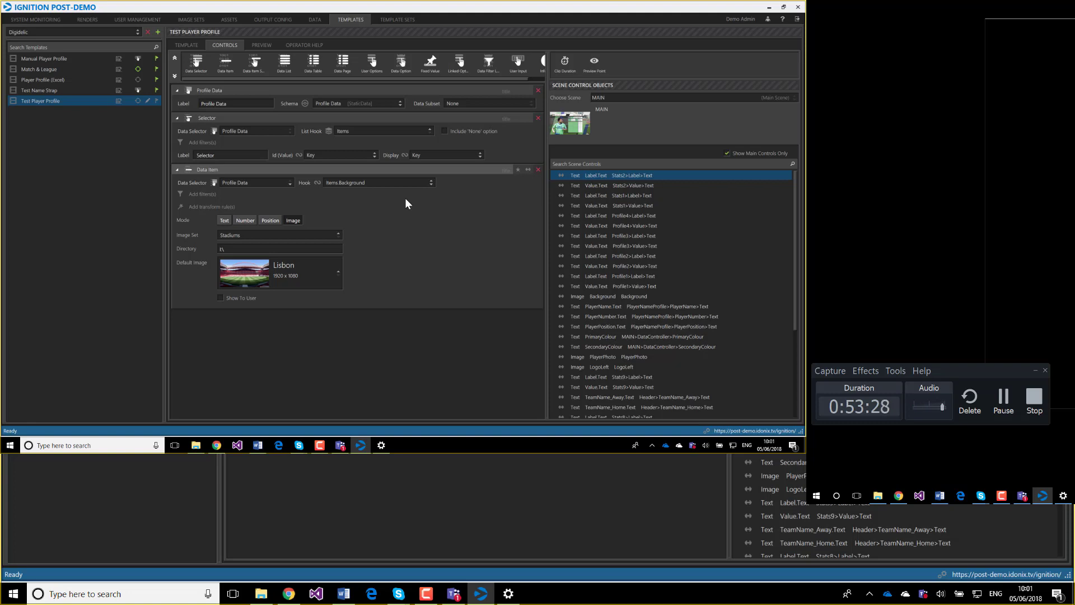
Add a second Data Item control hooked to Items.PlayerPhoto and set its mode to Image
left_click(177, 169)
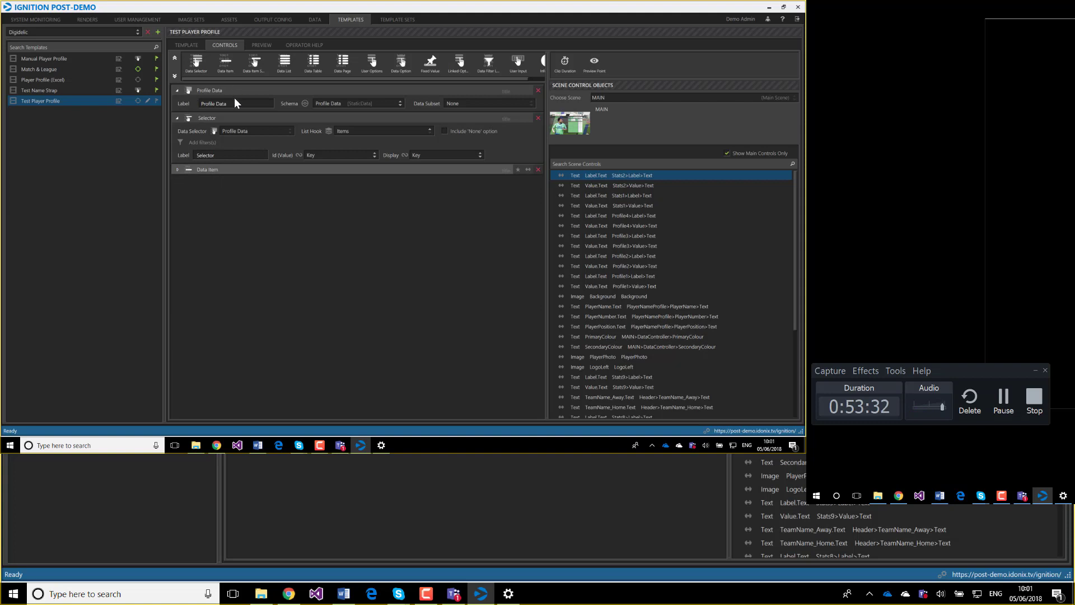
left_click(234, 56)
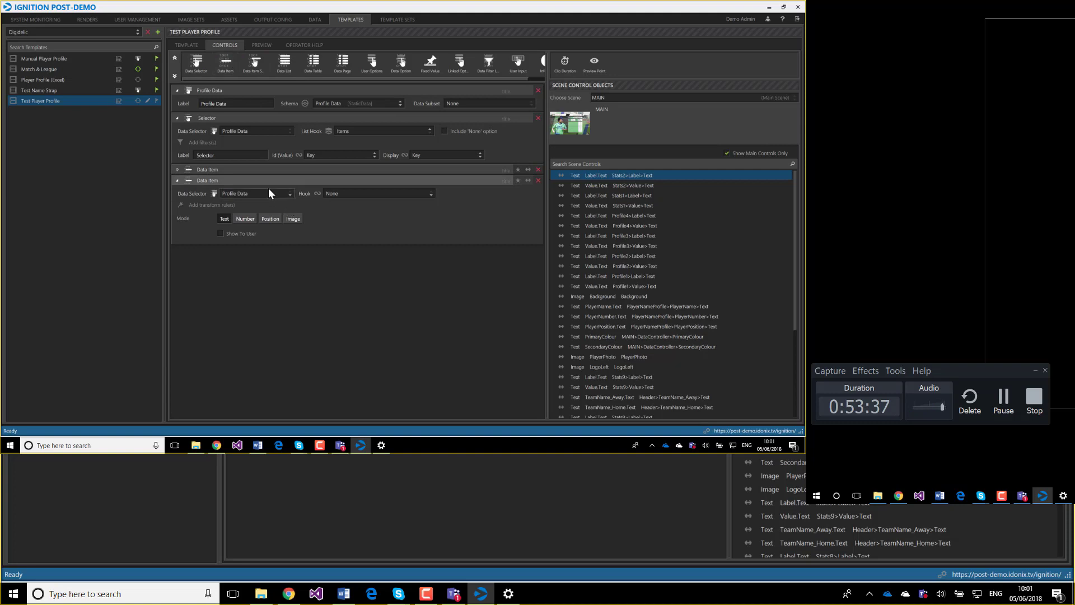
left_click(341, 194)
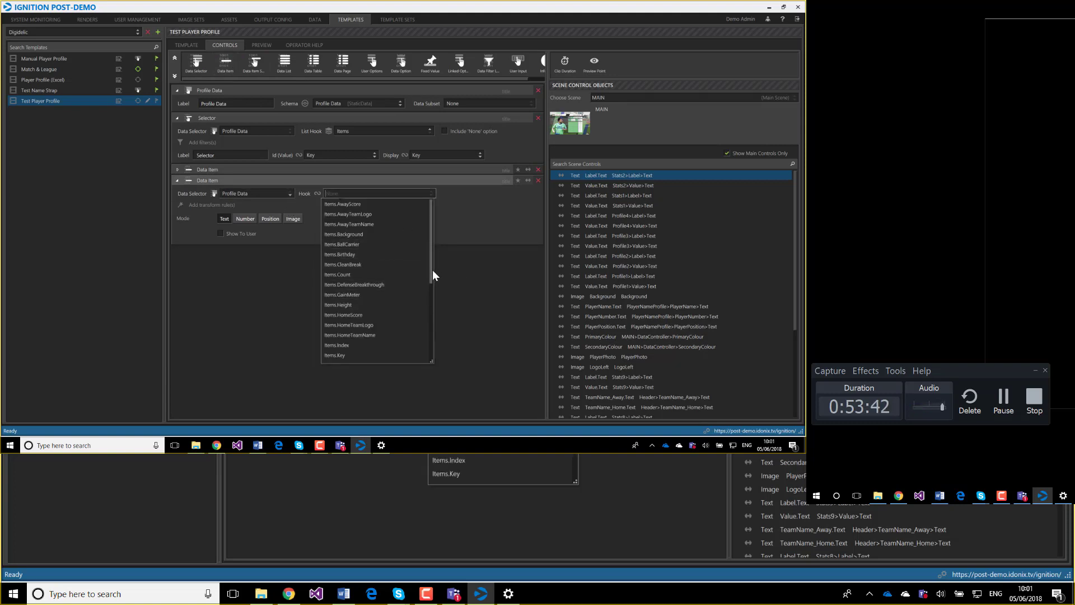
left_click_drag(431, 260, 433, 294)
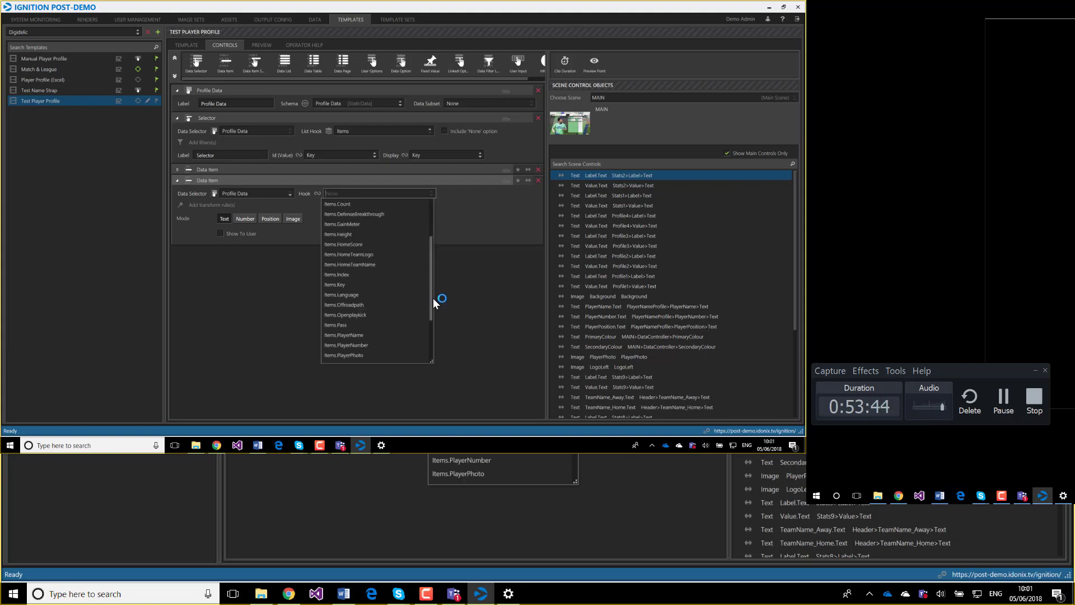
scroll(415, 314, "down", 1)
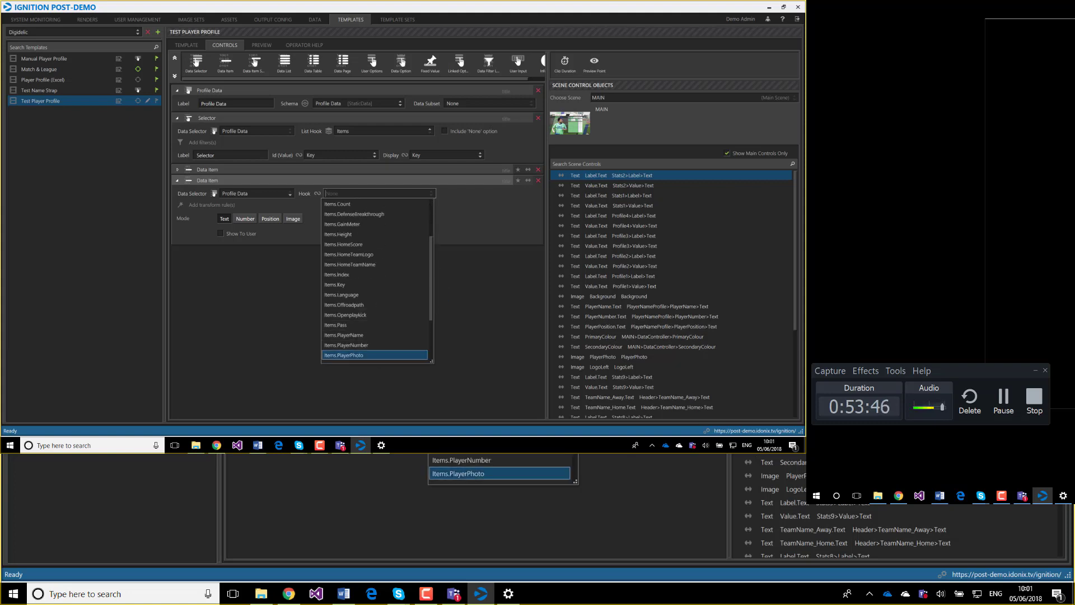
left_click(376, 355)
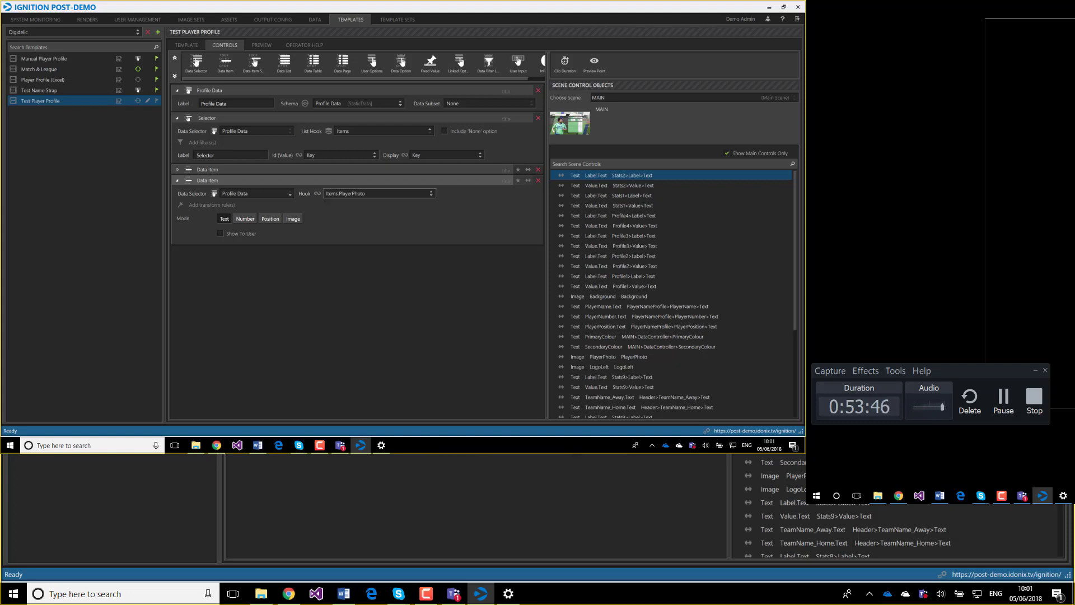
left_click(294, 231)
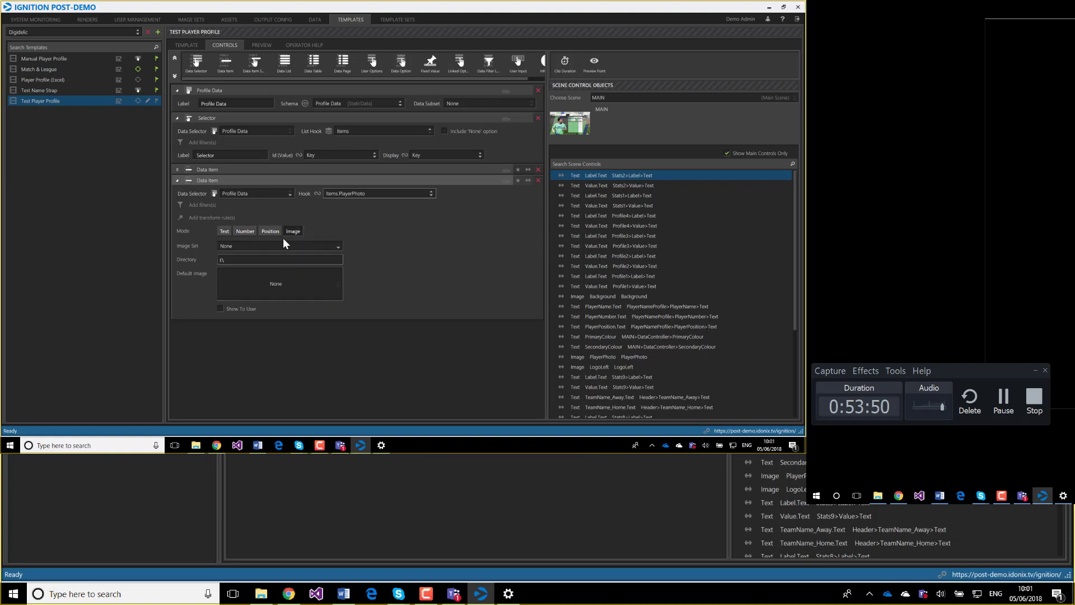
Set the player photo data item's image set to Rugby Players and its default image to Kotaro Matsushima
left_click(286, 249)
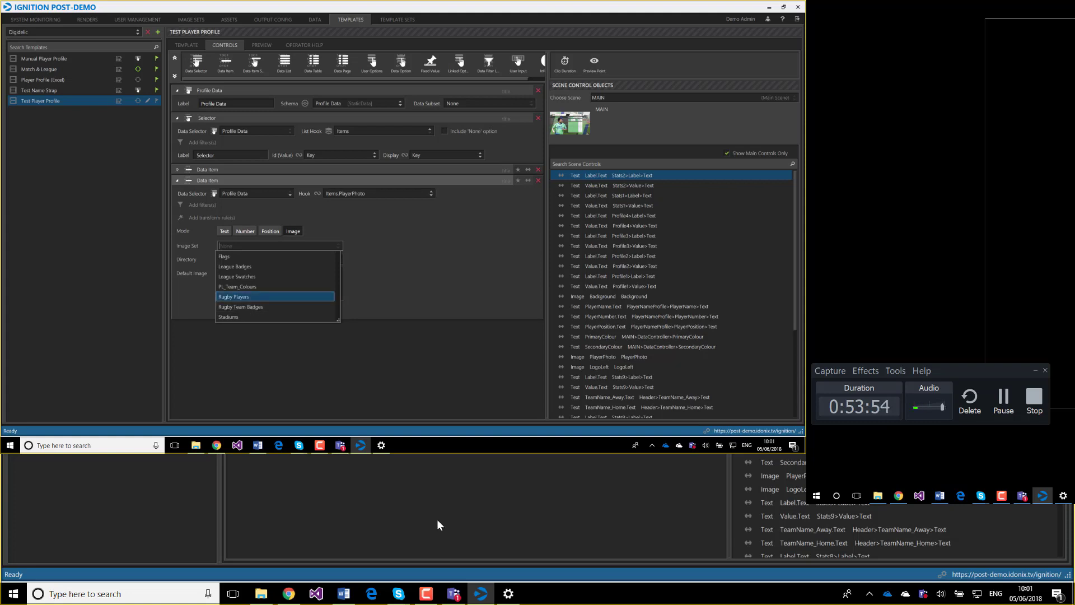
left_click(274, 296)
left_click(271, 296)
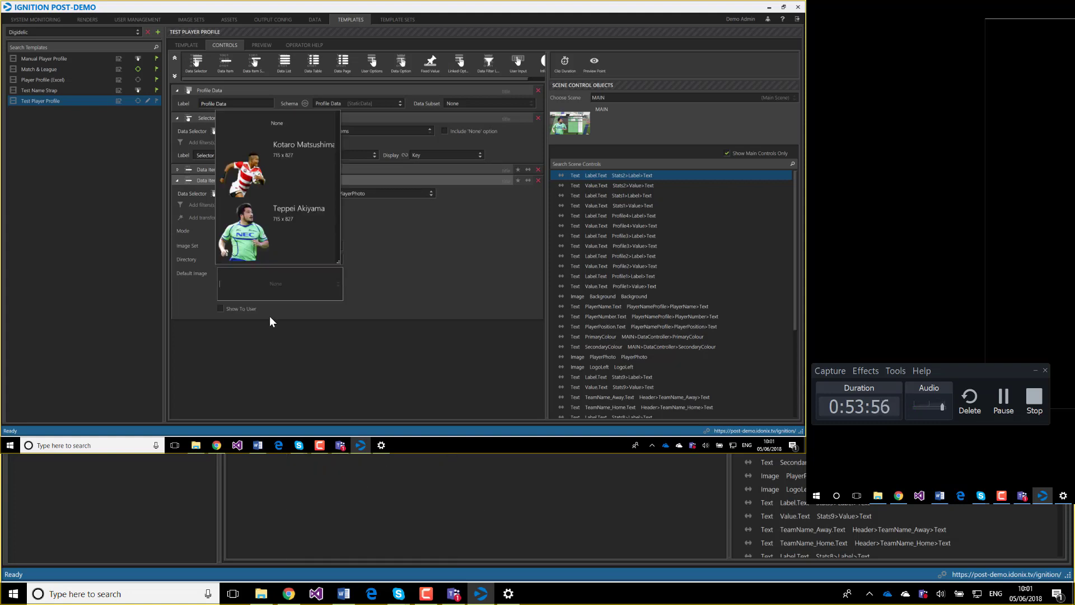
left_click(280, 163)
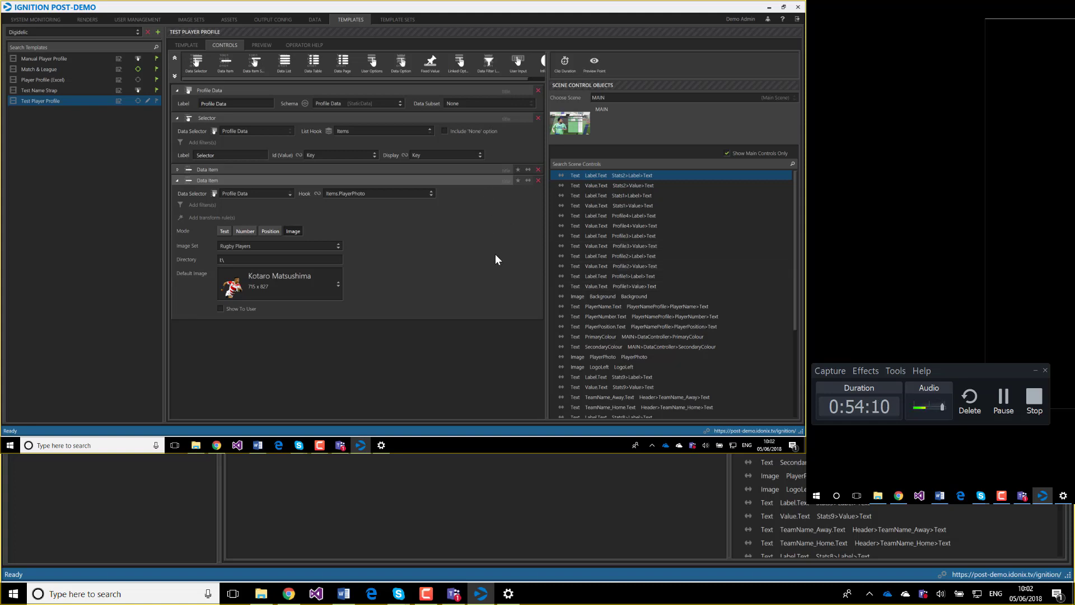
Find the Background image among the scene controls with the search text "back" and link it to the Items.Background data item
left_click(177, 169)
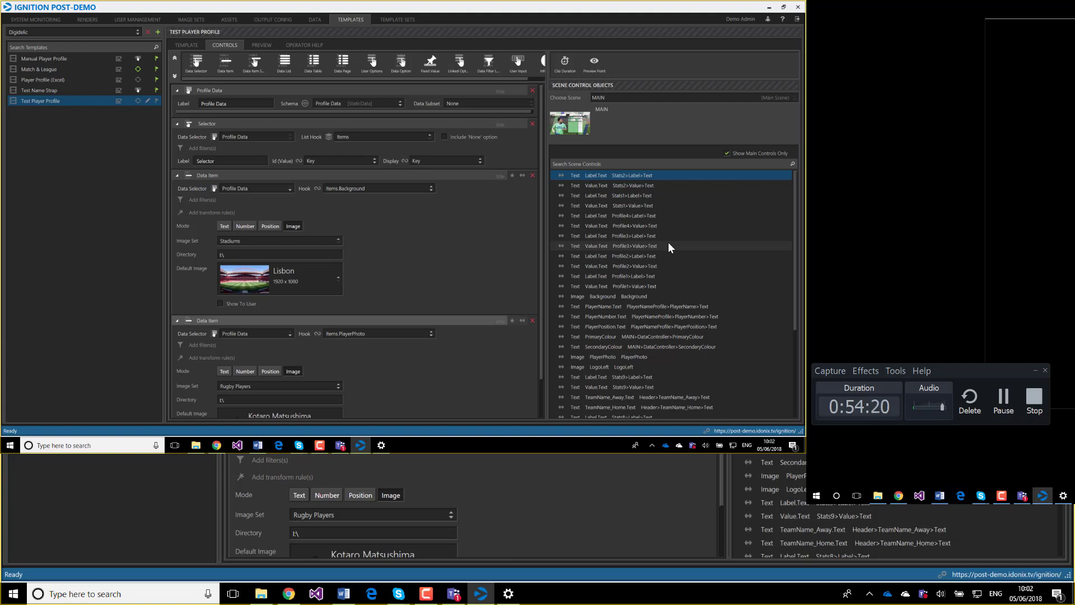
left_click(689, 164)
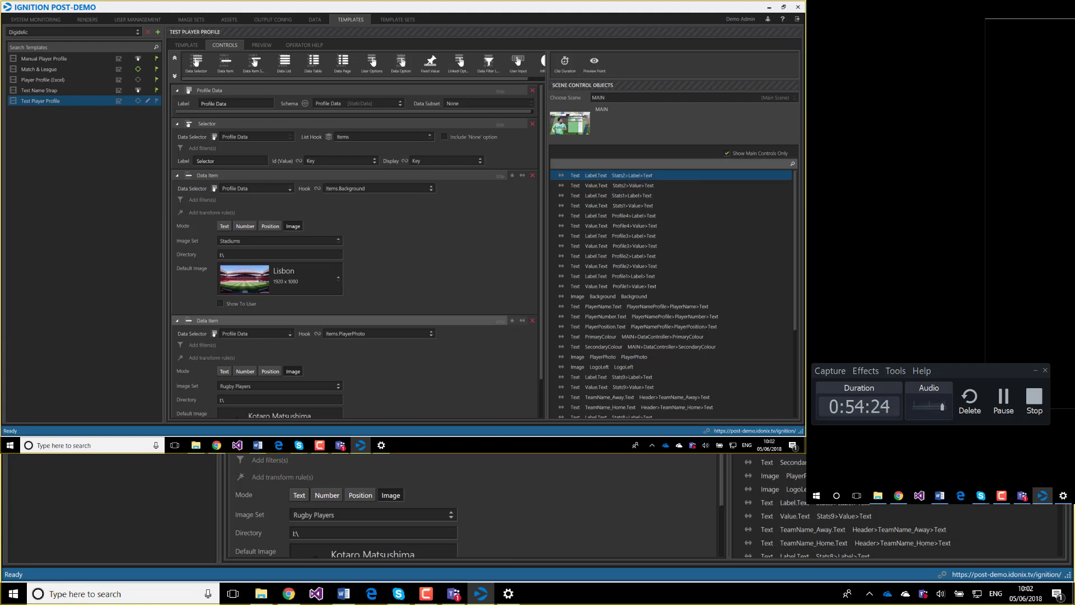
type("cac")
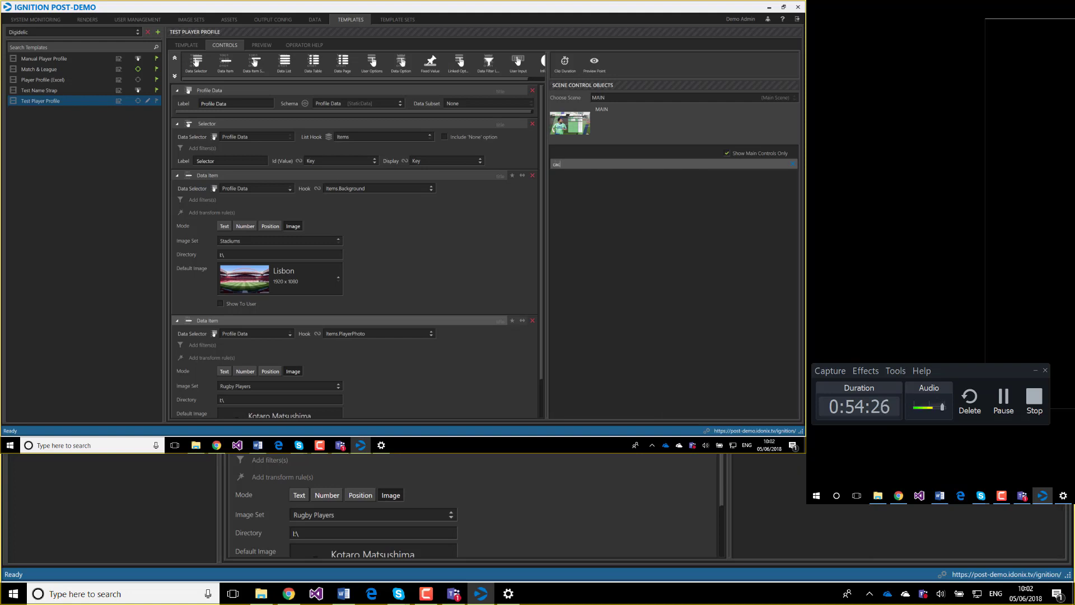
key("BackSpace")
key("BackSpace")
key("BackSpace")
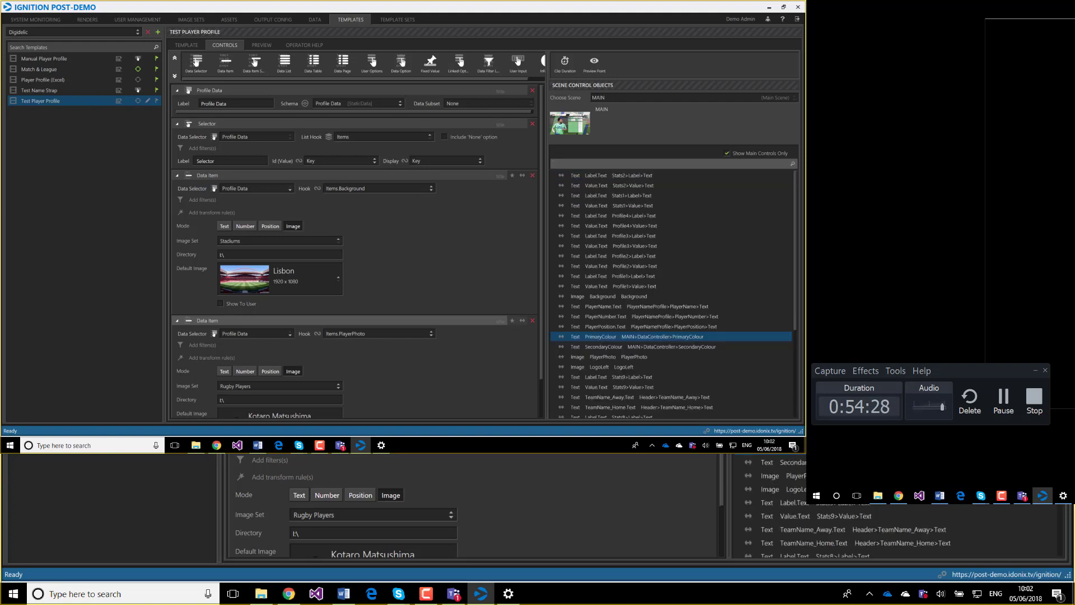
type("back")
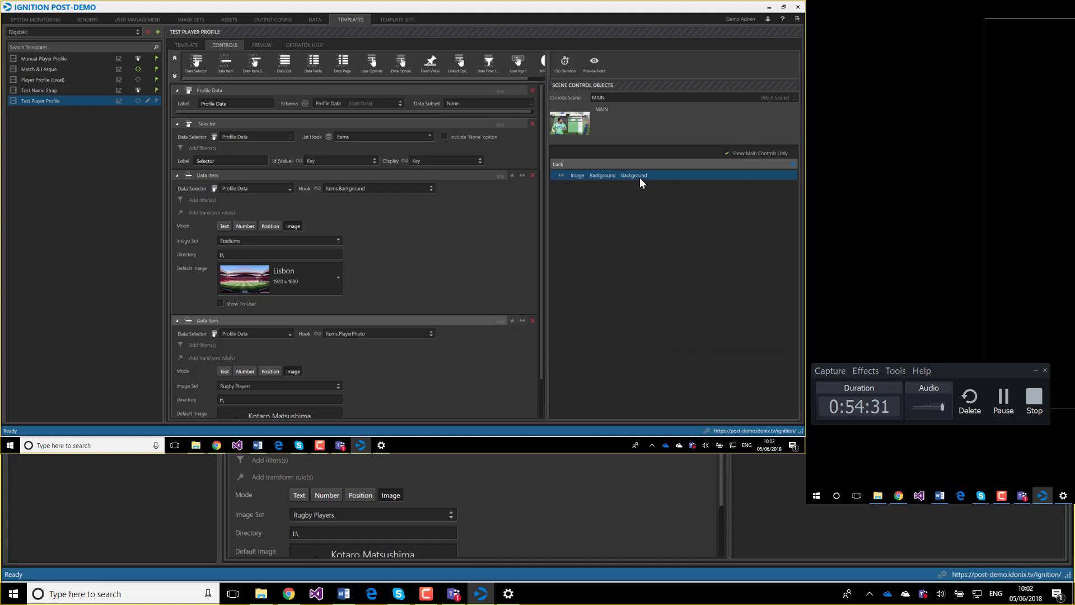
key("Return")
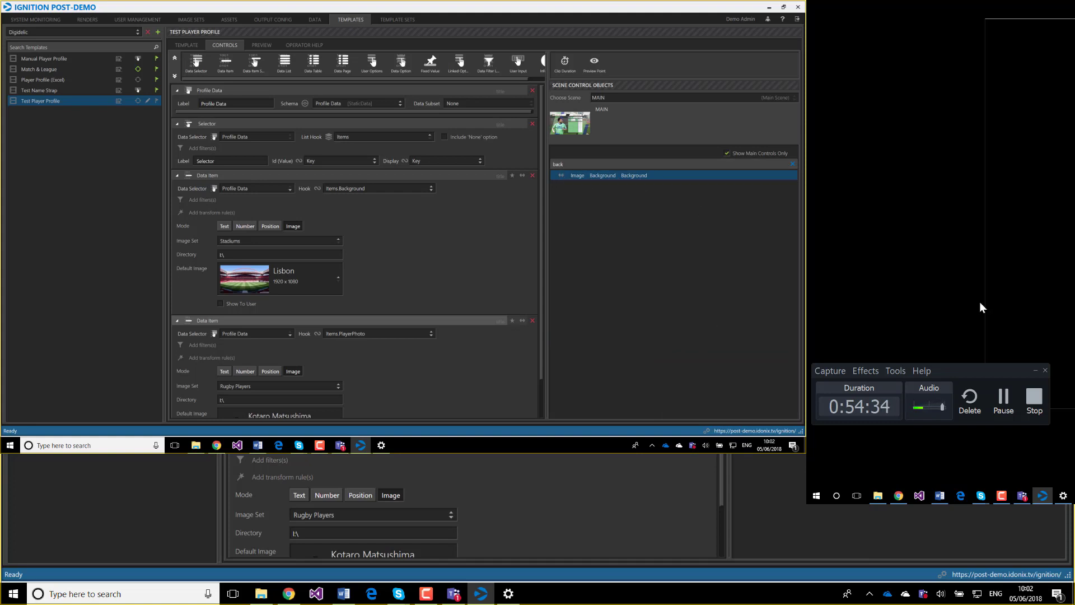
left_click_drag(560, 175, 523, 175)
Filter the scene controls by "playe" and link the PlayerPhoto image control to the Items.PlayerPhoto data item
double_click(554, 164)
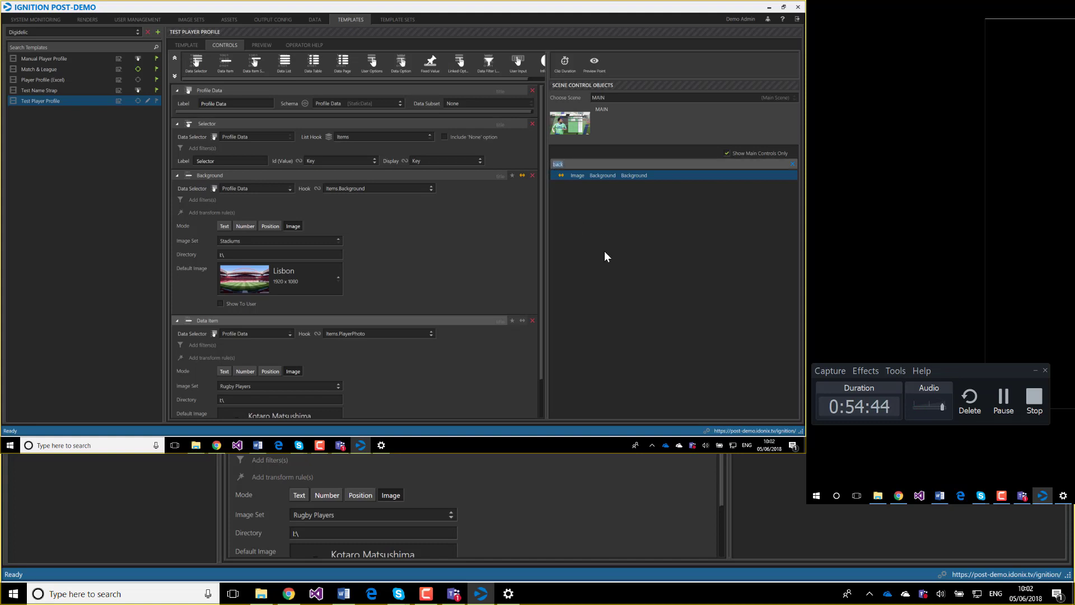
type("pla")
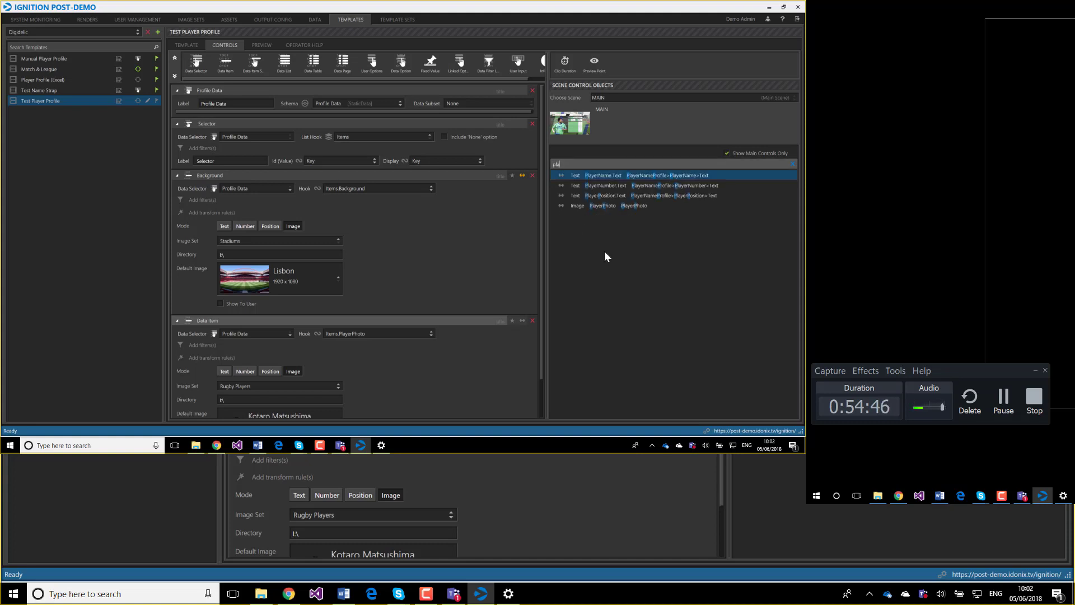
type("ye")
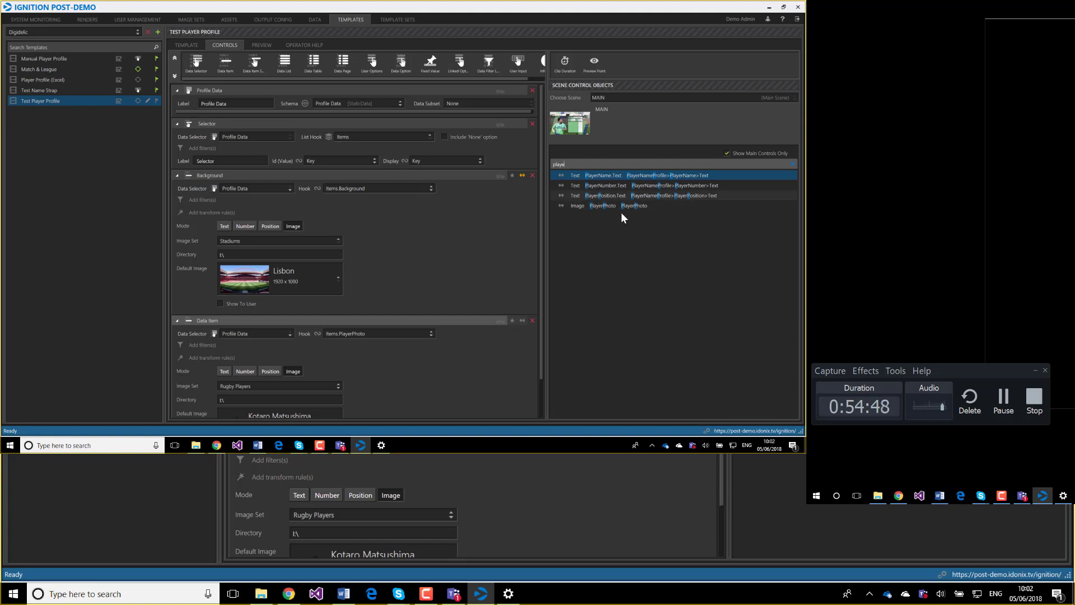
left_click(596, 205)
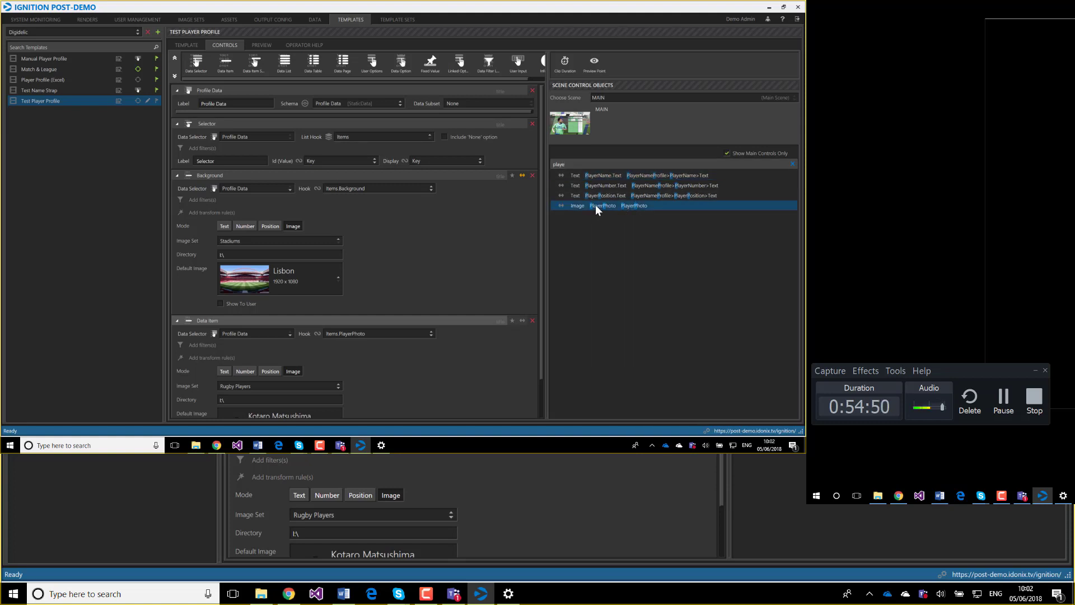
left_click_drag(563, 203, 520, 321)
scroll(405, 266, "down", 2)
scroll(411, 347, "up", 2)
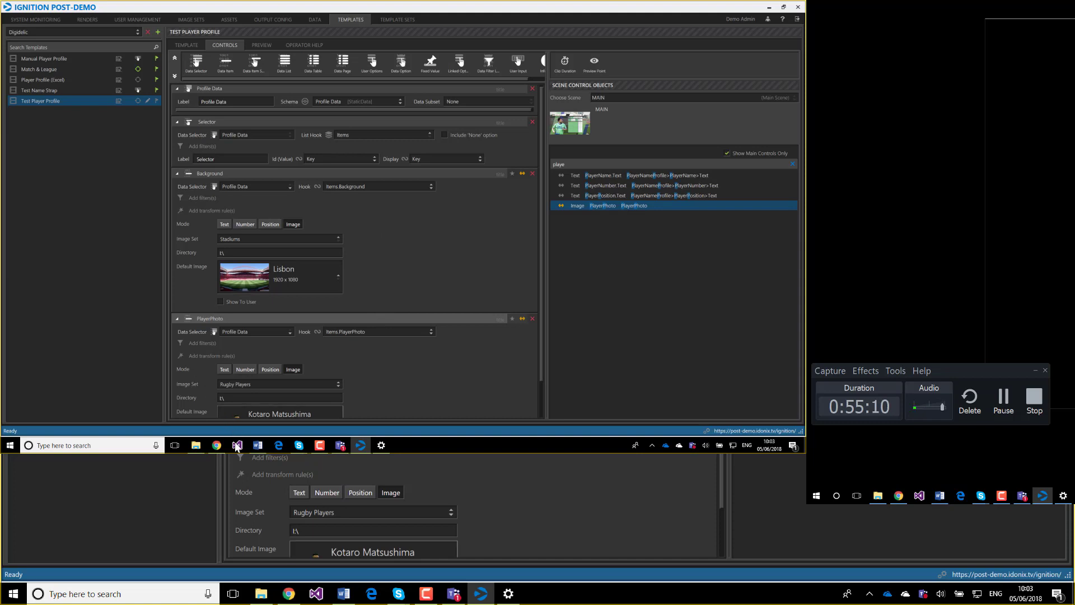
Switch to the Ignition Post web client in Chrome, reload it, and open Test Player Profile under Profile Data
left_click(216, 446)
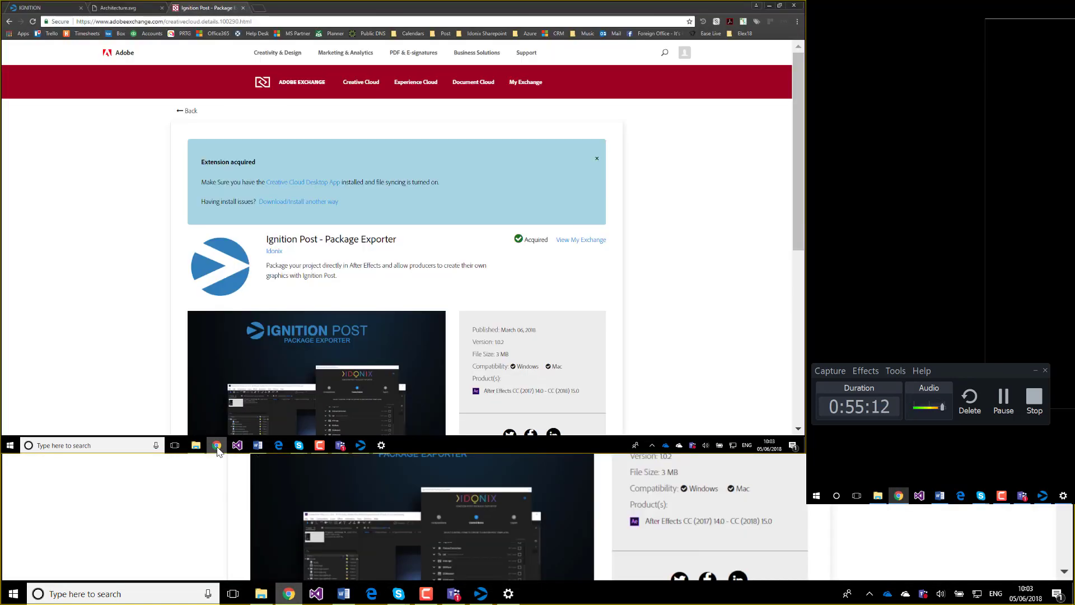
left_click(243, 8)
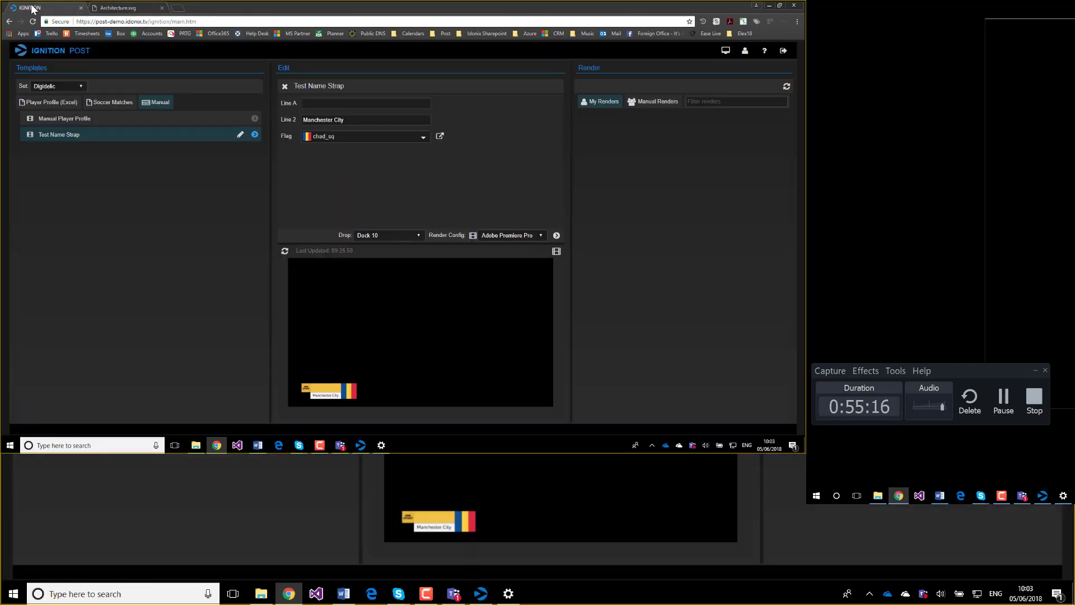
left_click(34, 8)
left_click(32, 21)
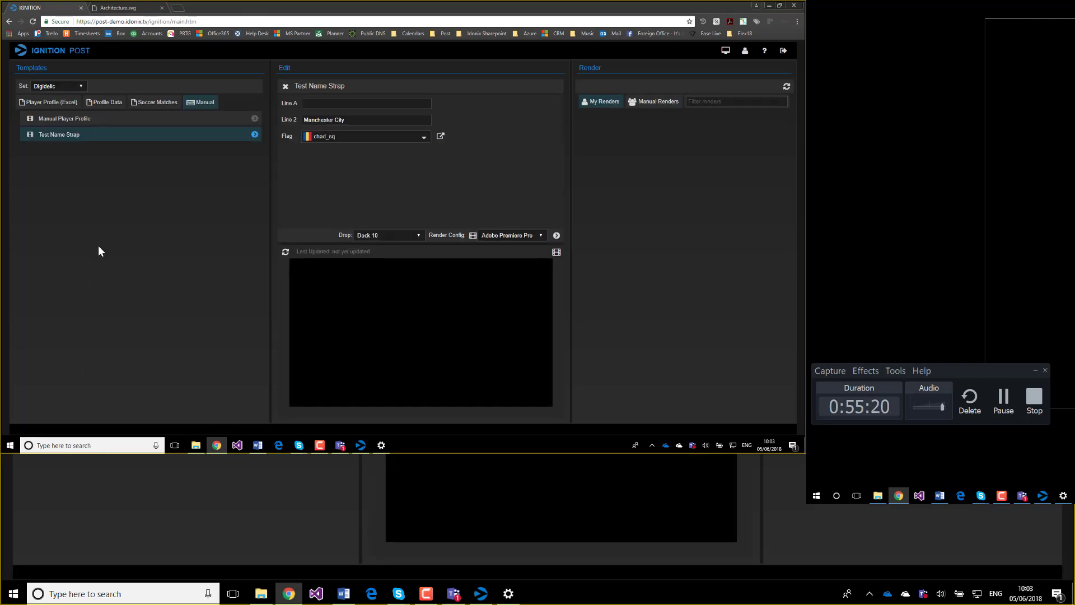
left_click(105, 102)
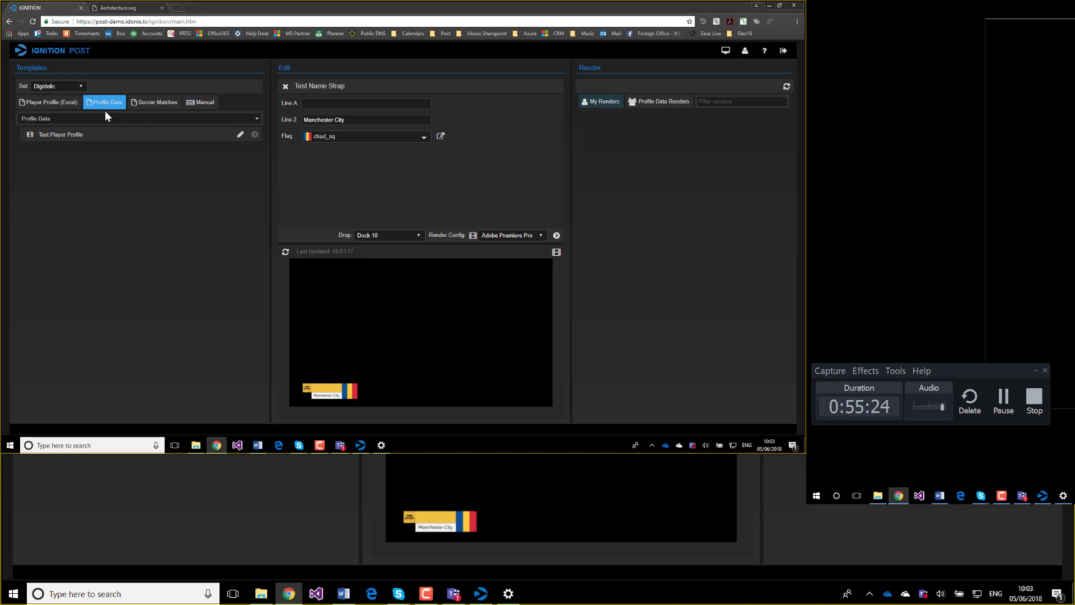
left_click(78, 134)
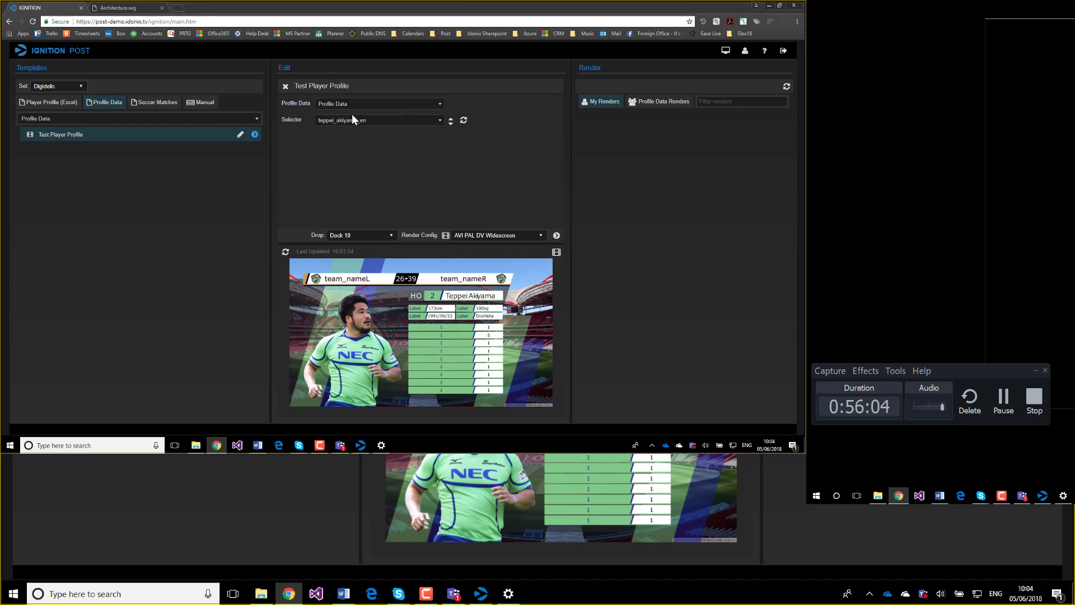
Set the Test Player Profile's Selector to kotaro_matsushima_en for the preview
left_click(385, 120)
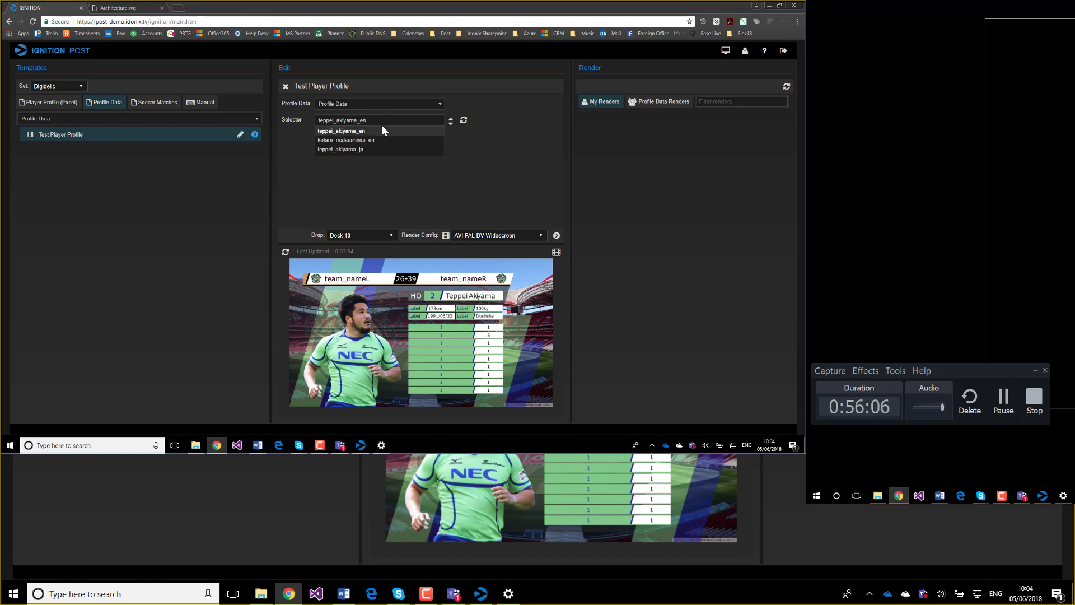
left_click(290, 121)
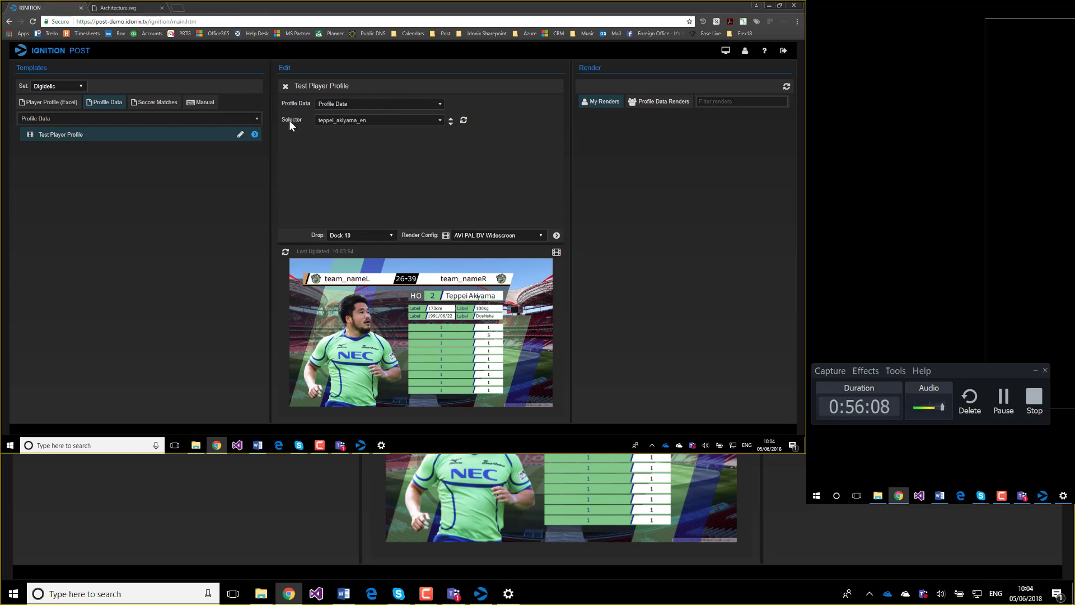
left_click(372, 122)
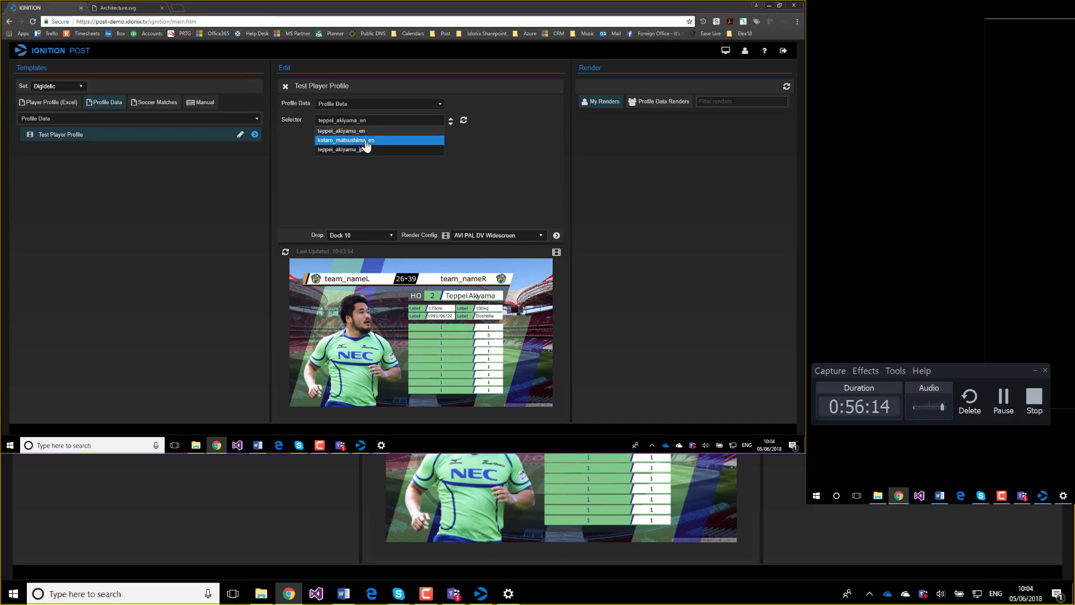
left_click(365, 141)
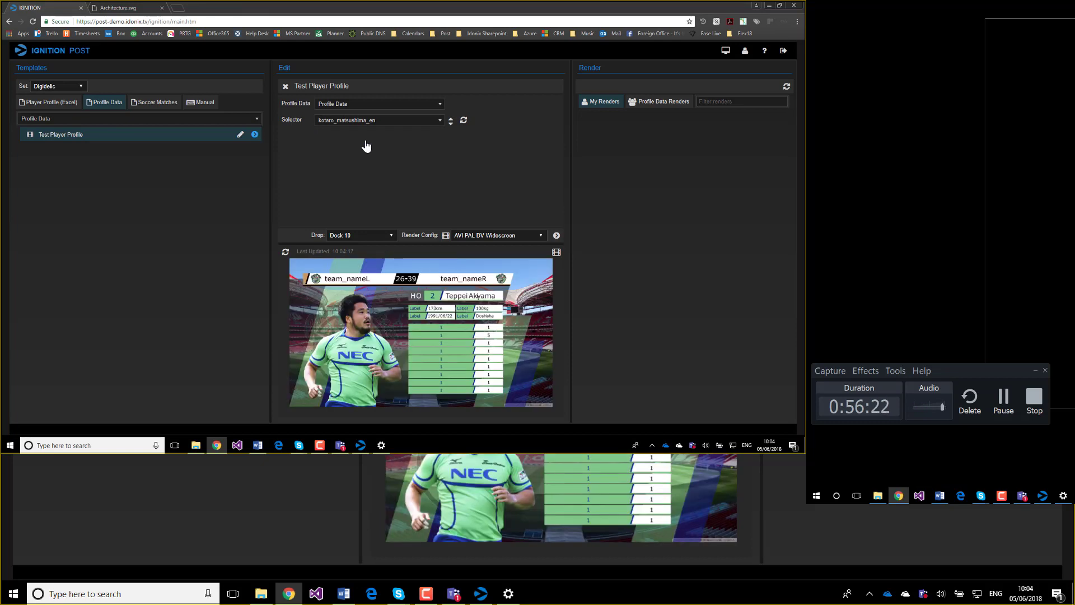
left_click(375, 119)
left_click(369, 148)
Switch to the Ignition Post-Demo desktop app and set the data selector of both the Background and PlayerPhoto items to Selector
left_click(363, 448)
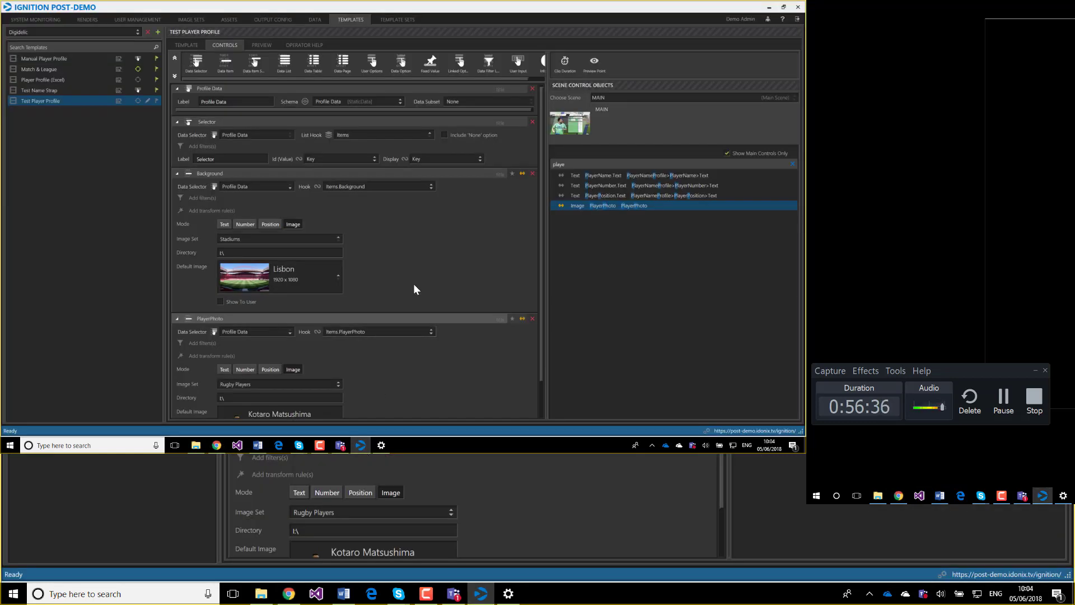
scroll(435, 280, "up", 1)
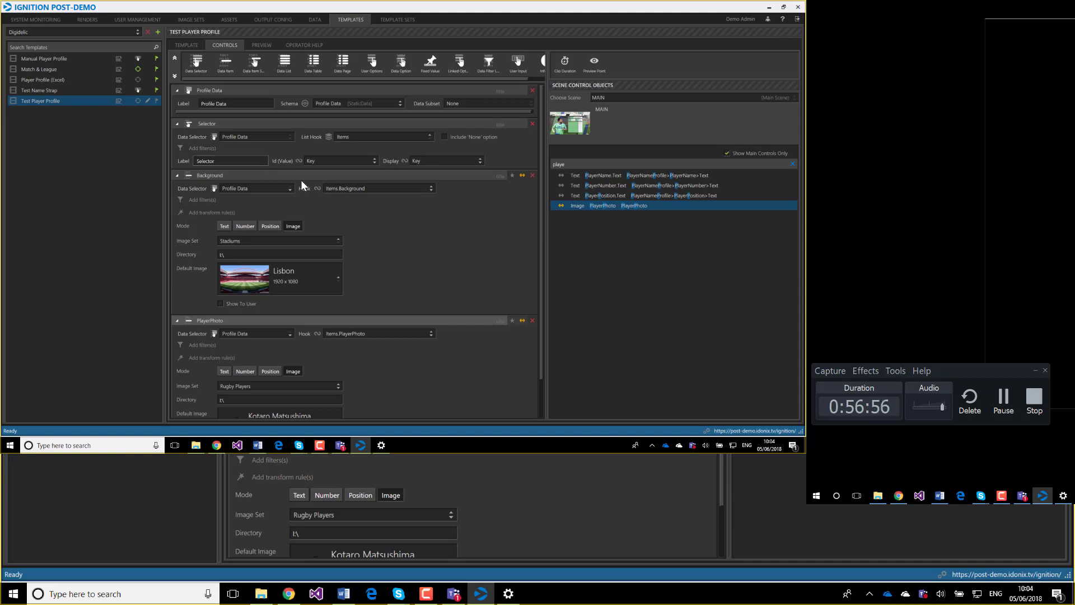
left_click(255, 188)
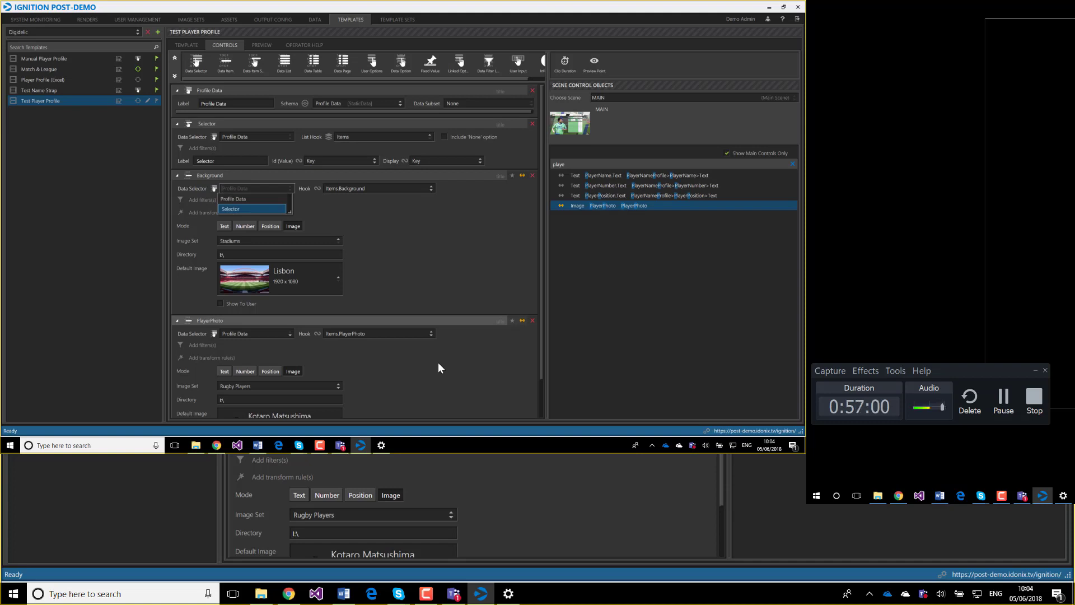
key("Return")
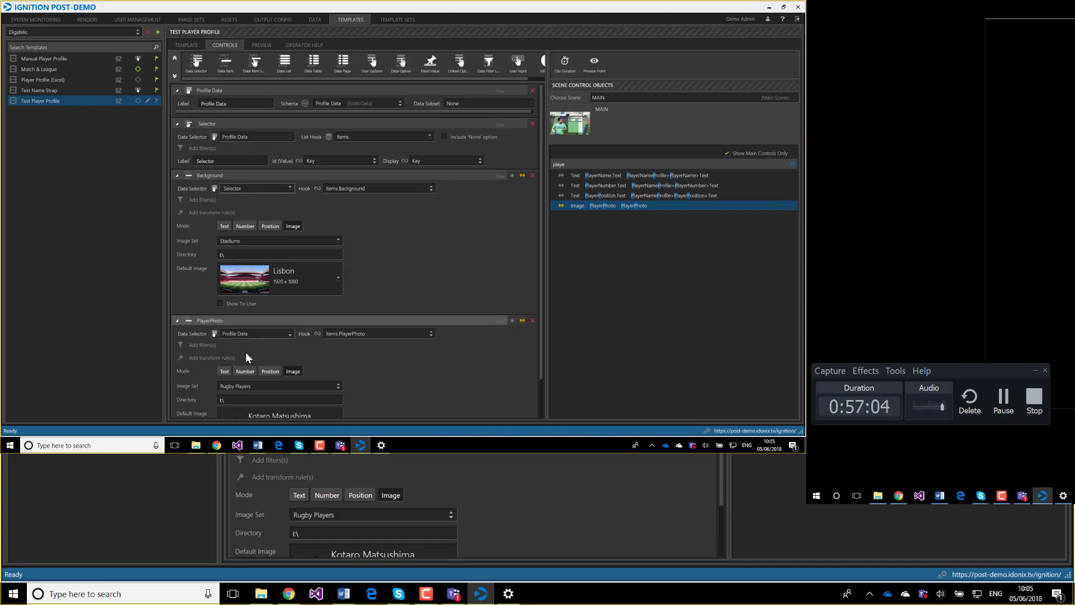
left_click(255, 333)
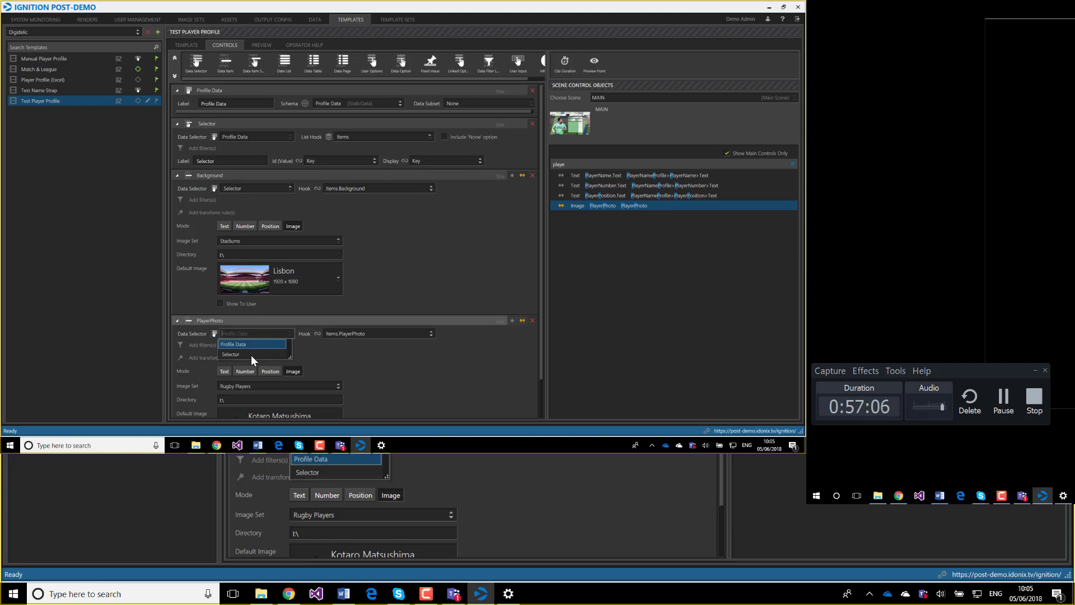
left_click(241, 353)
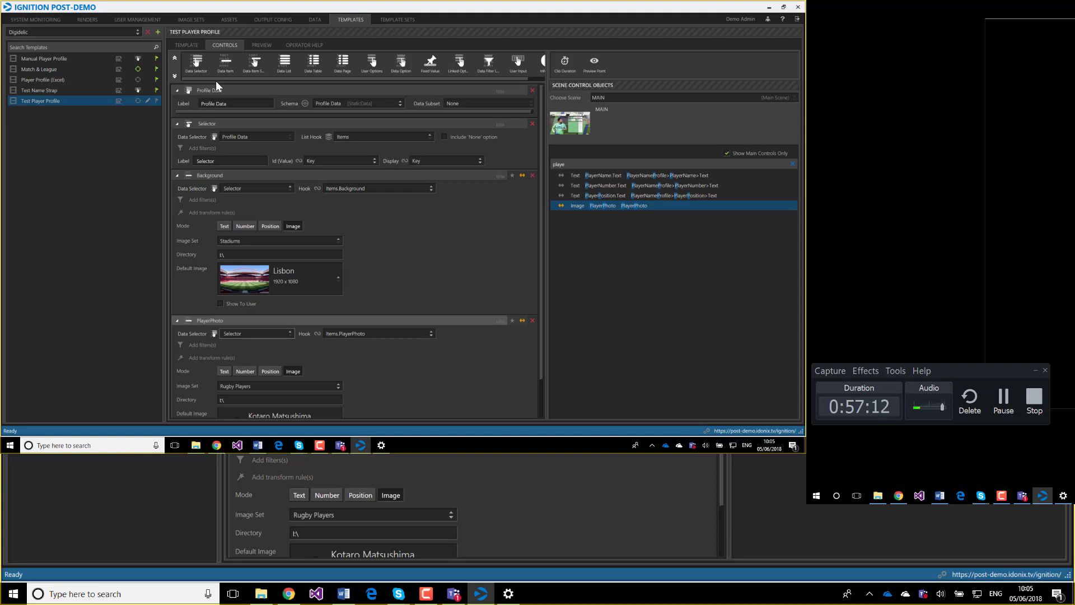
Switch to the web client in Chrome, reload it, and preview Test Player Profile with the Selector set to kotaro_matsushima_en
left_click(216, 446)
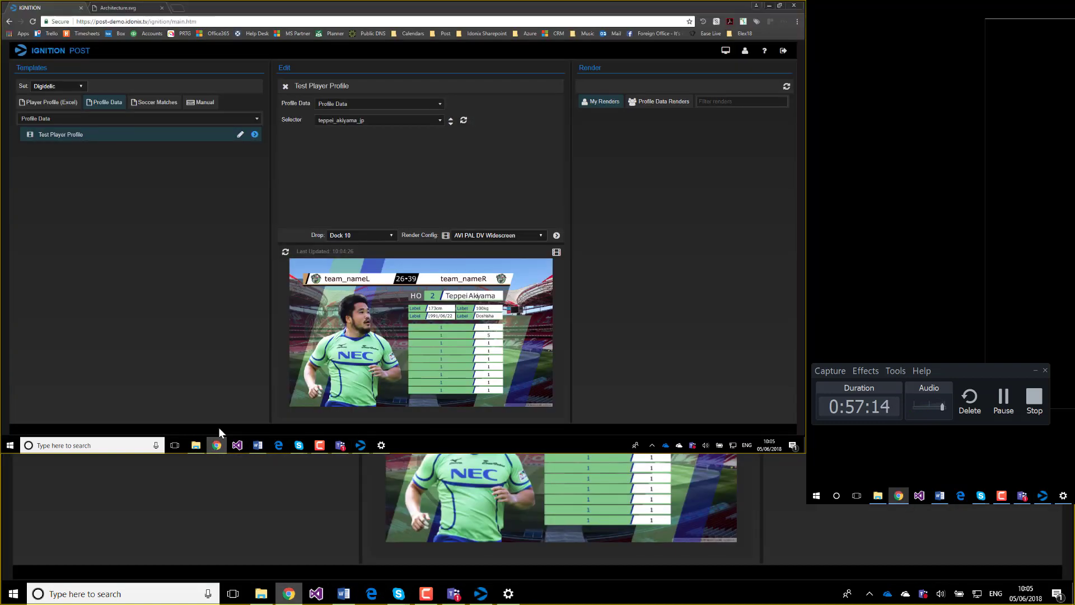
left_click(32, 22)
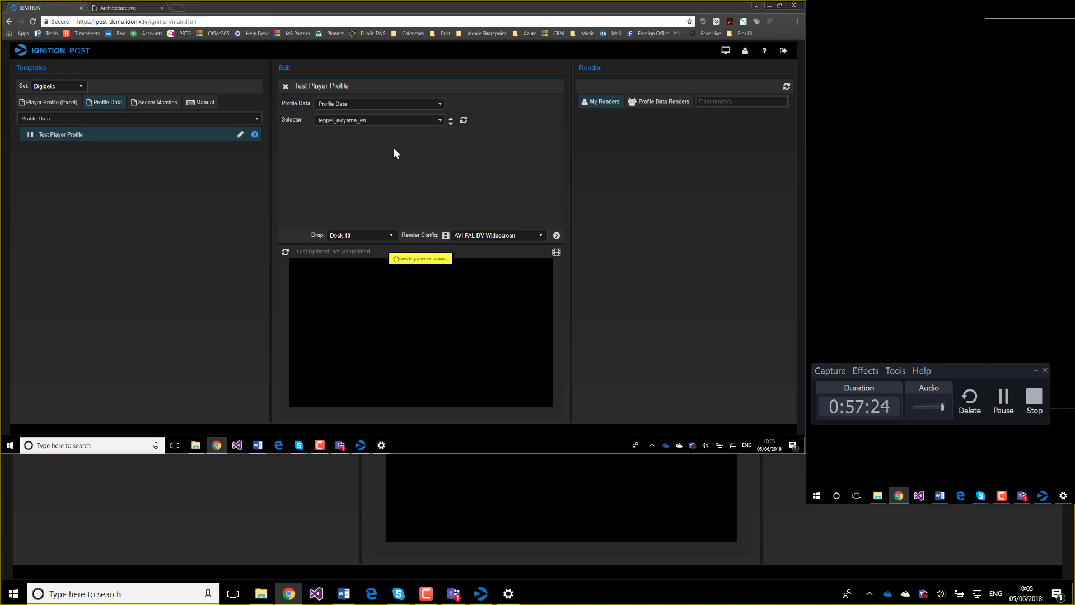
left_click(389, 121)
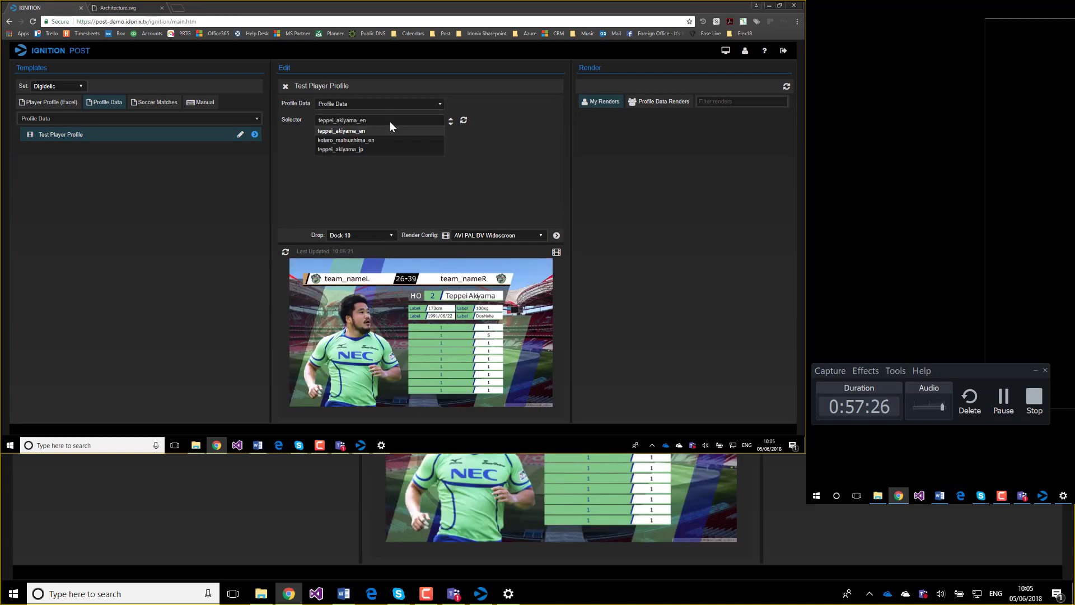
left_click(382, 141)
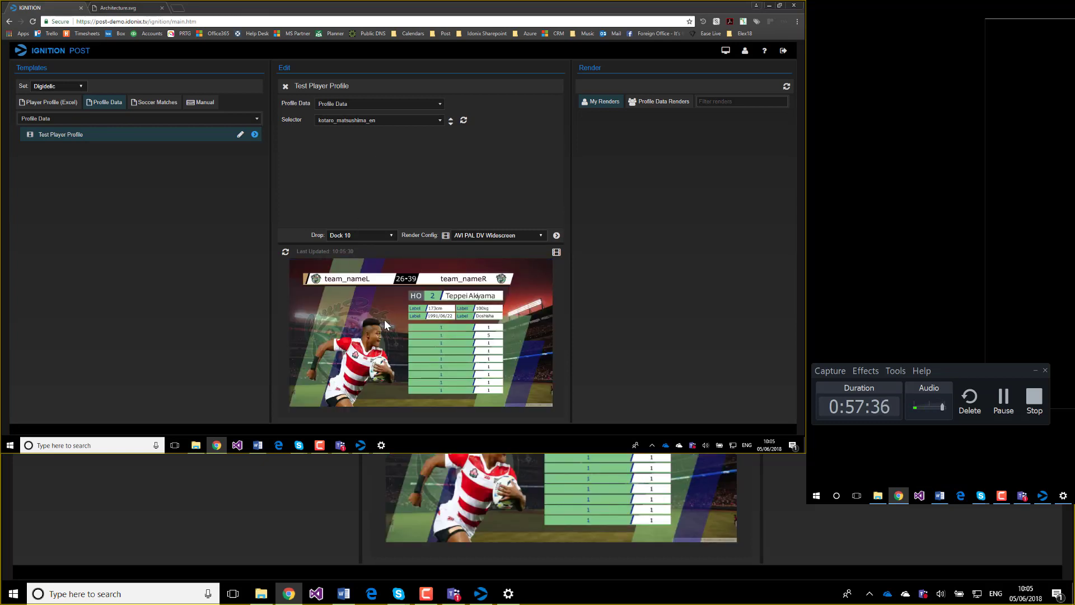
Switch back to the Ignition Post-Demo desktop app, keep Selector as PlayerPhoto's data selector, and collapse the Background and PlayerPhoto items
left_click(361, 446)
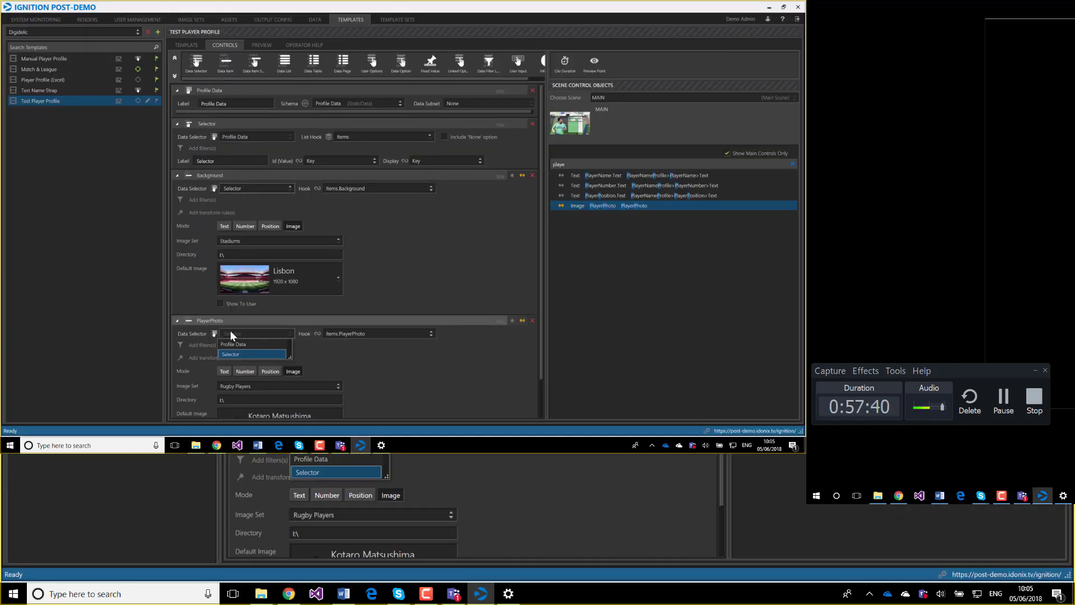
left_click(240, 352)
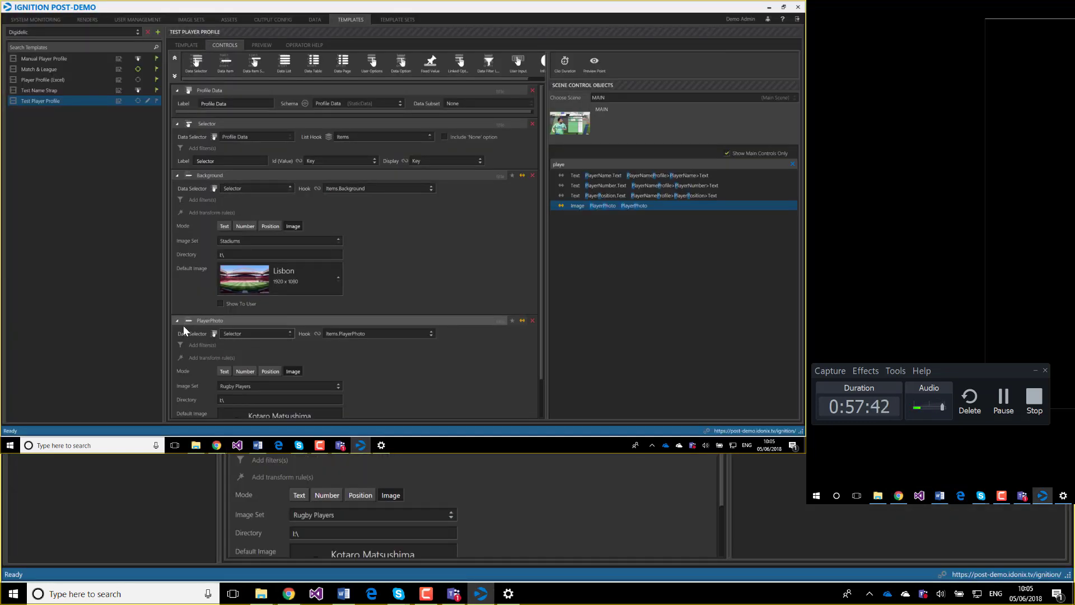
scroll(445, 372, "down", 2)
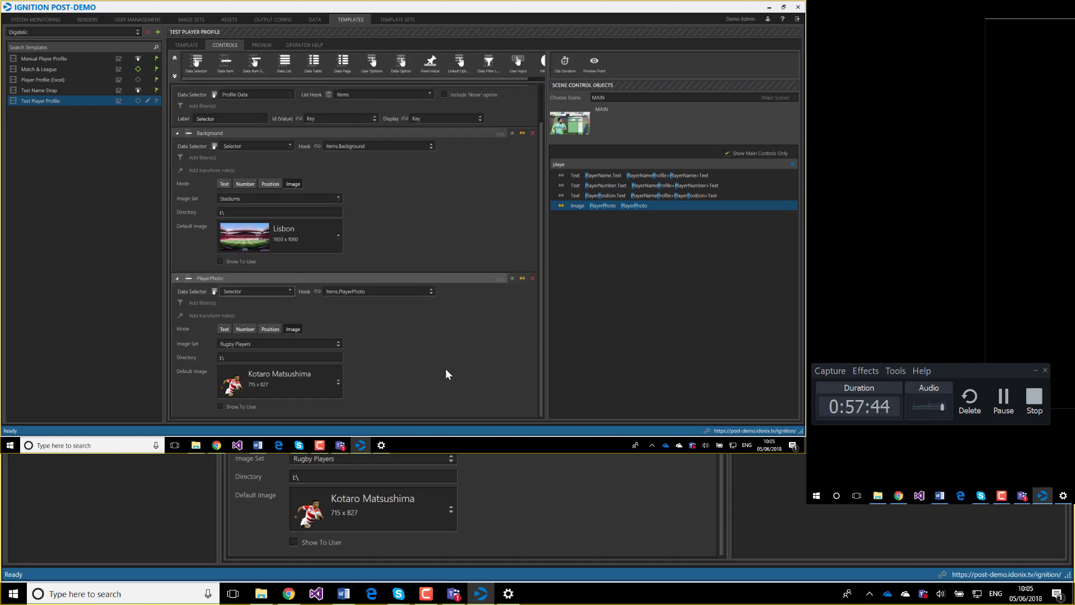
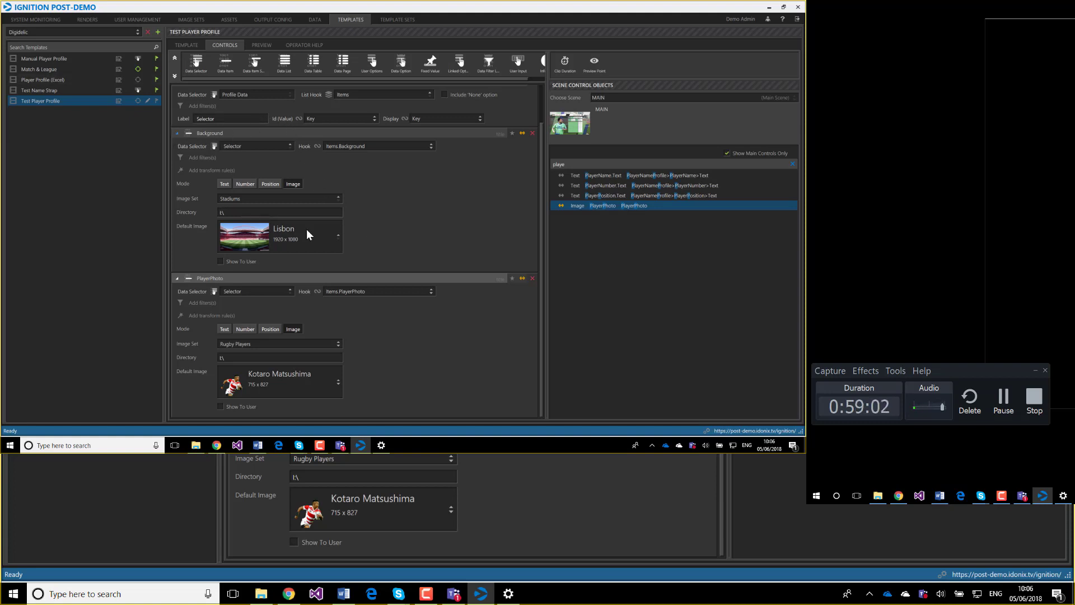
left_click(176, 133)
left_click(177, 180)
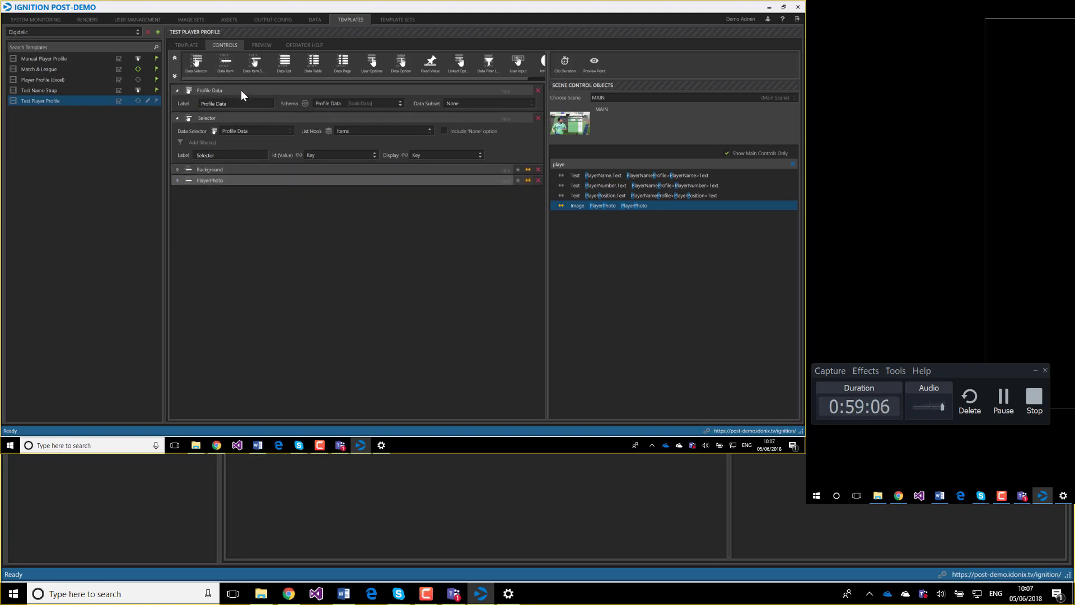
Add a data item that uses Selector as its data selector and Items.HomeTeamName as its hook
left_click(226, 66)
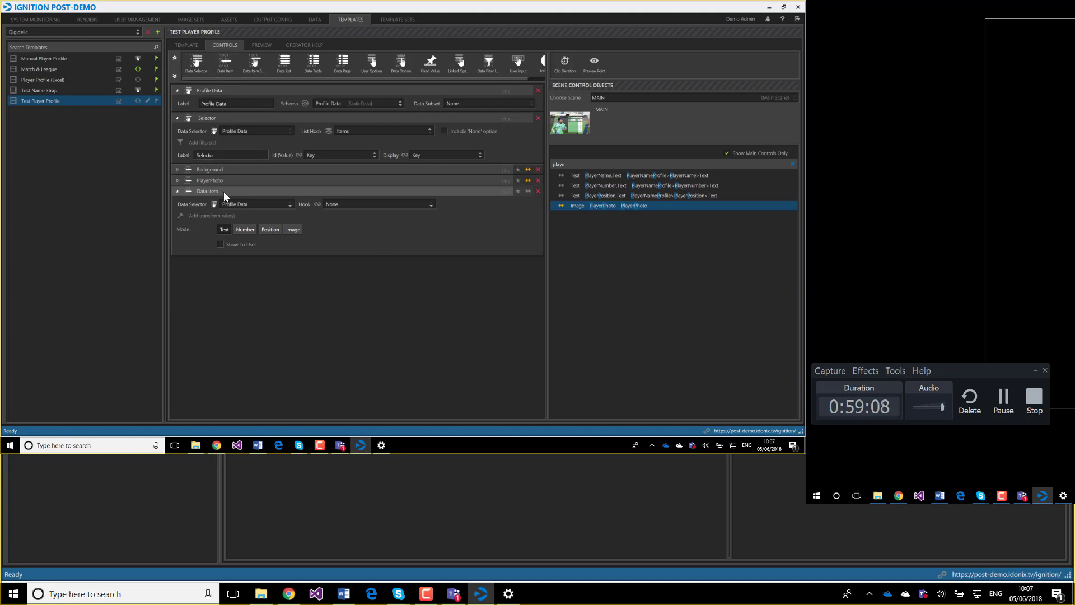
left_click(246, 203)
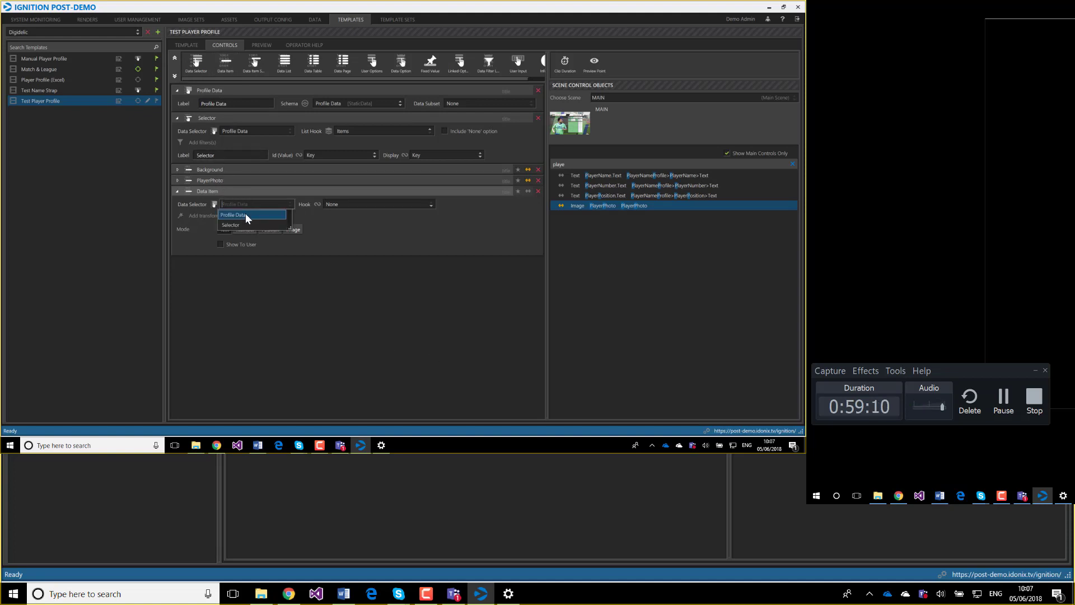
left_click(245, 214)
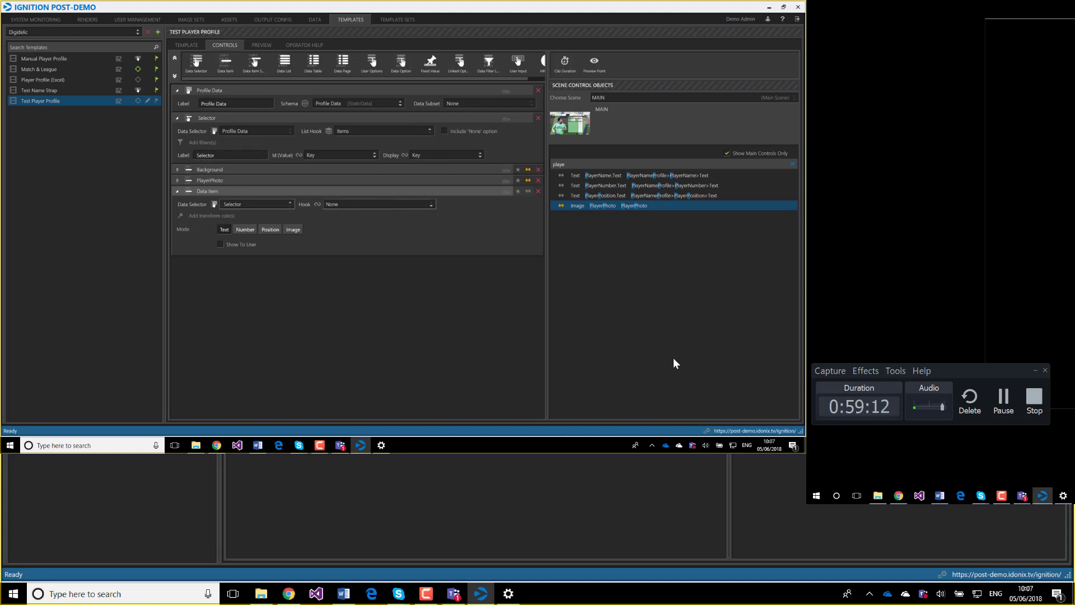
left_click(385, 204)
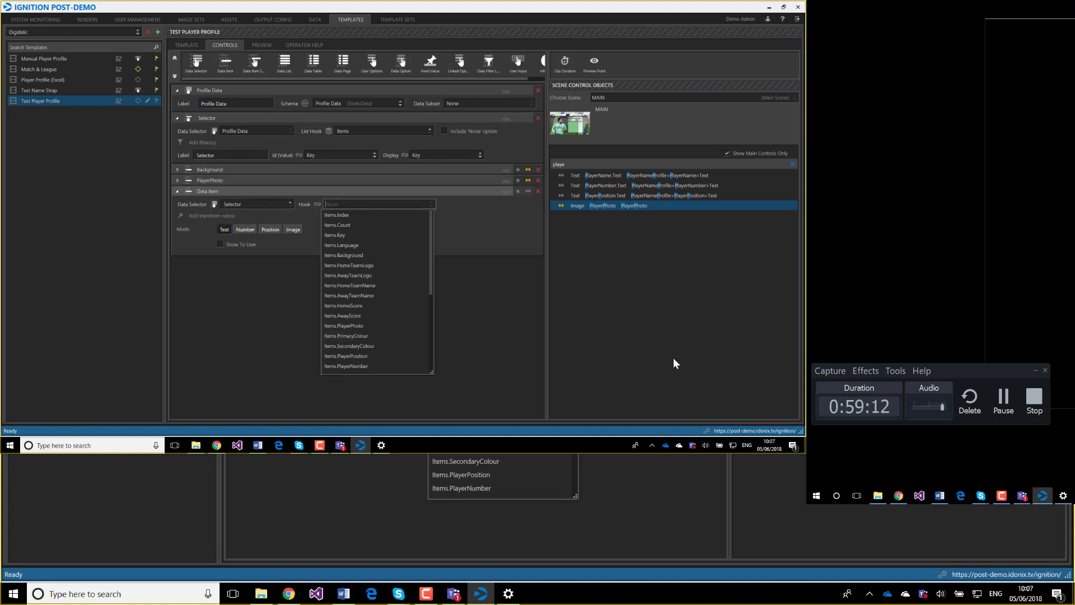
left_click(383, 286)
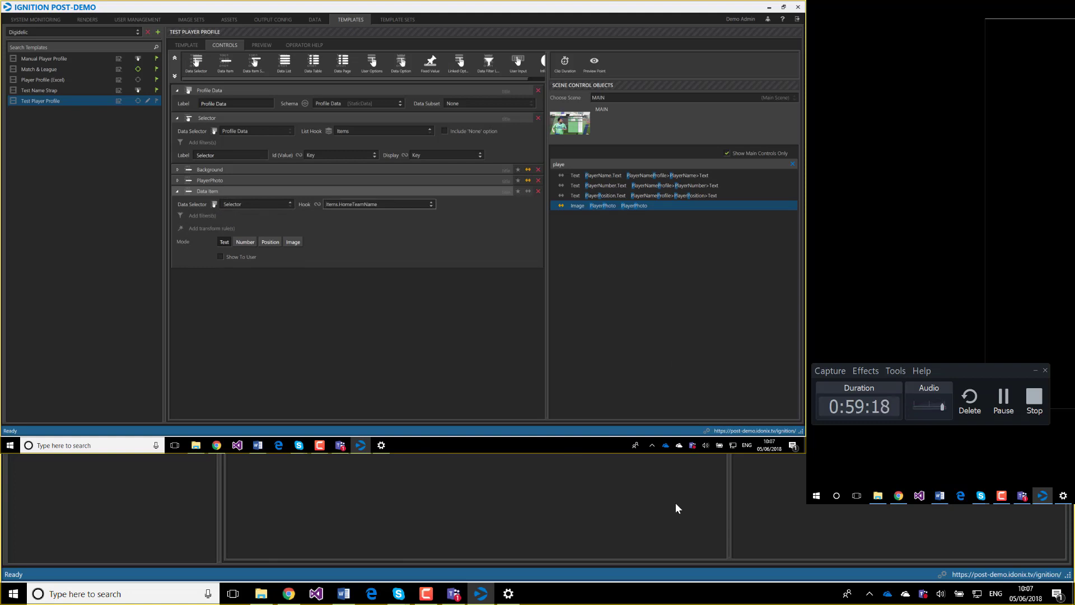
Filter the scene controls by "name" and link the TeamName_Home.Text control to the Items.HomeTeamName data item
left_click(644, 164)
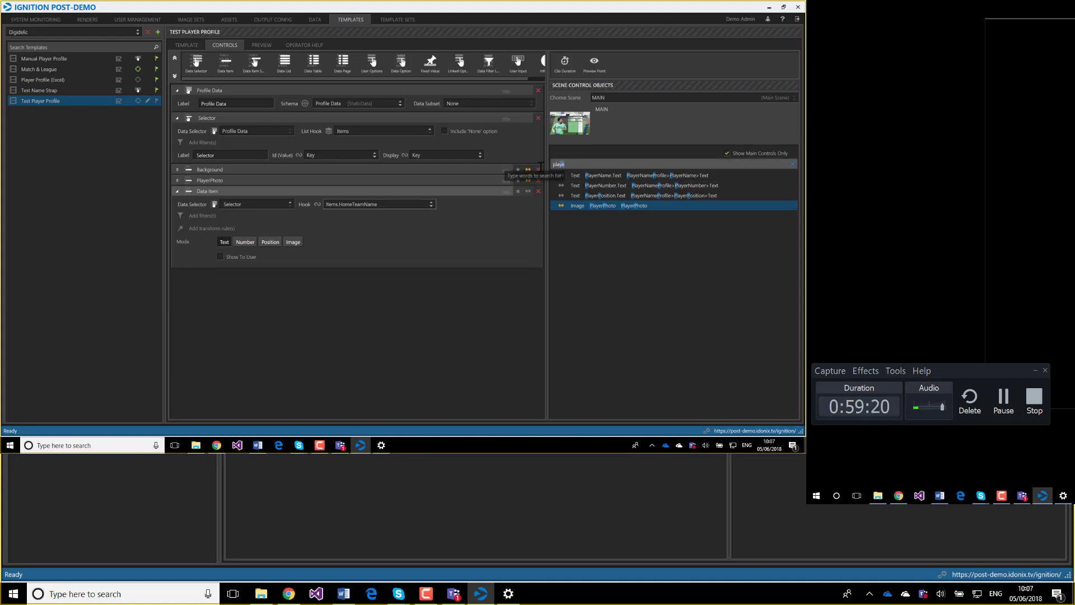
type("name")
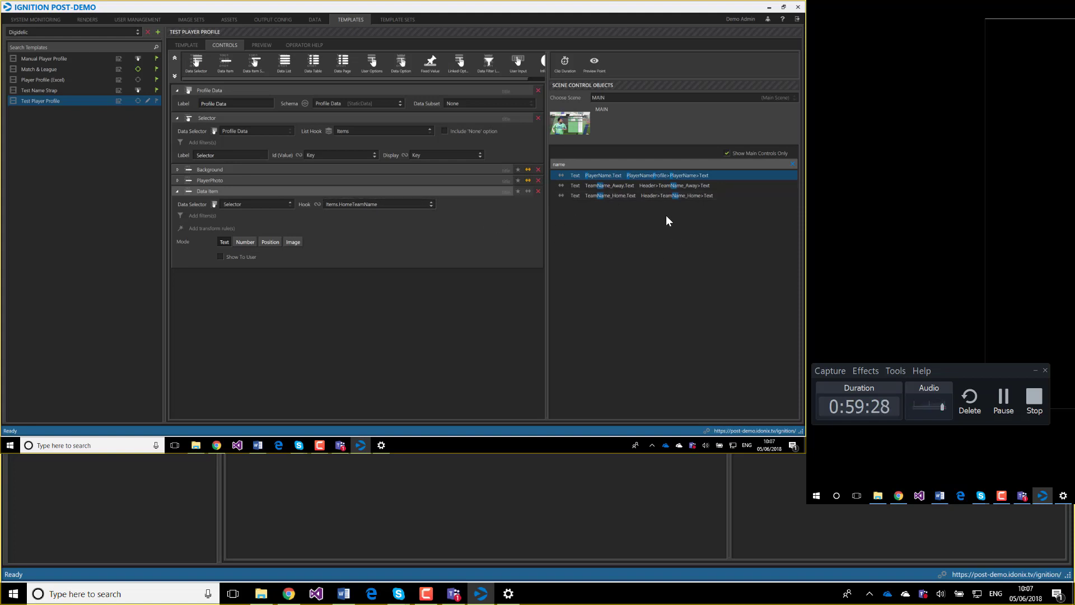
left_click(615, 197)
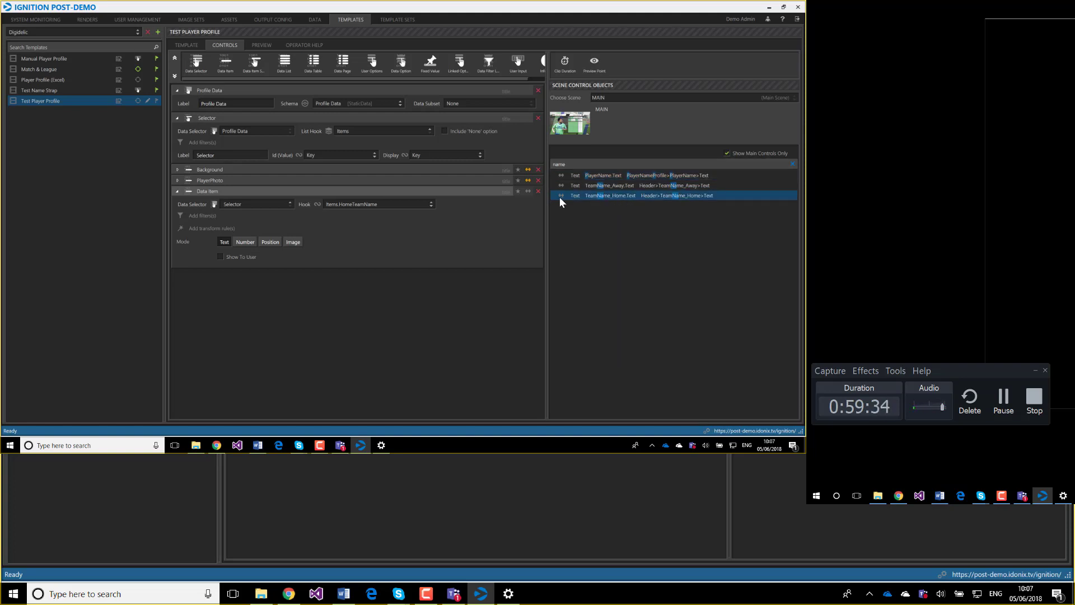
left_click_drag(556, 192, 530, 190)
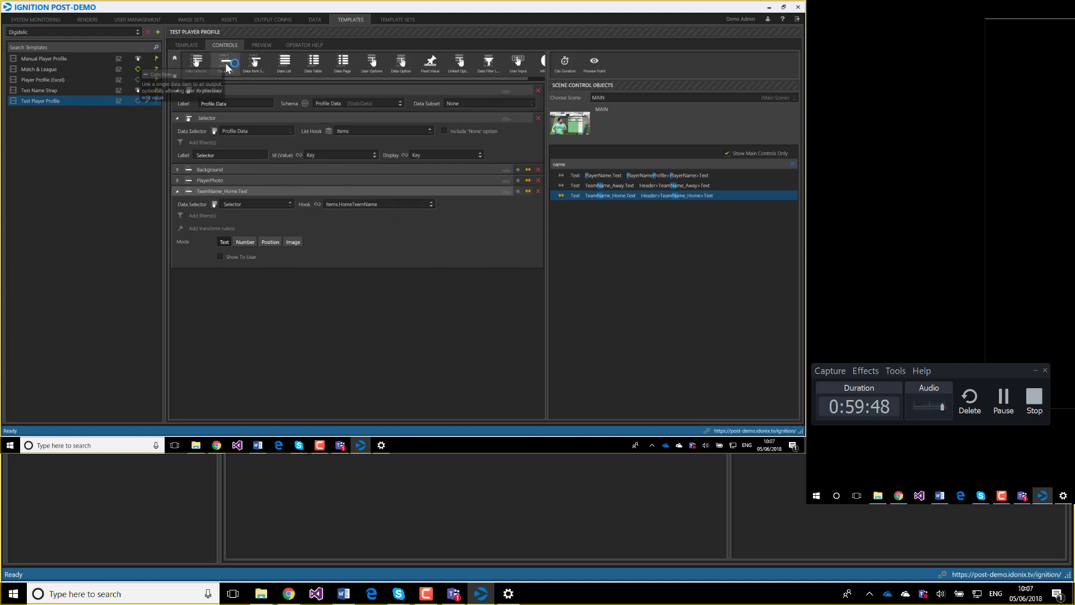
Add a data item with Selector as its data selector and hook it to Items.Try
left_click_drag(224, 68, 394, 118)
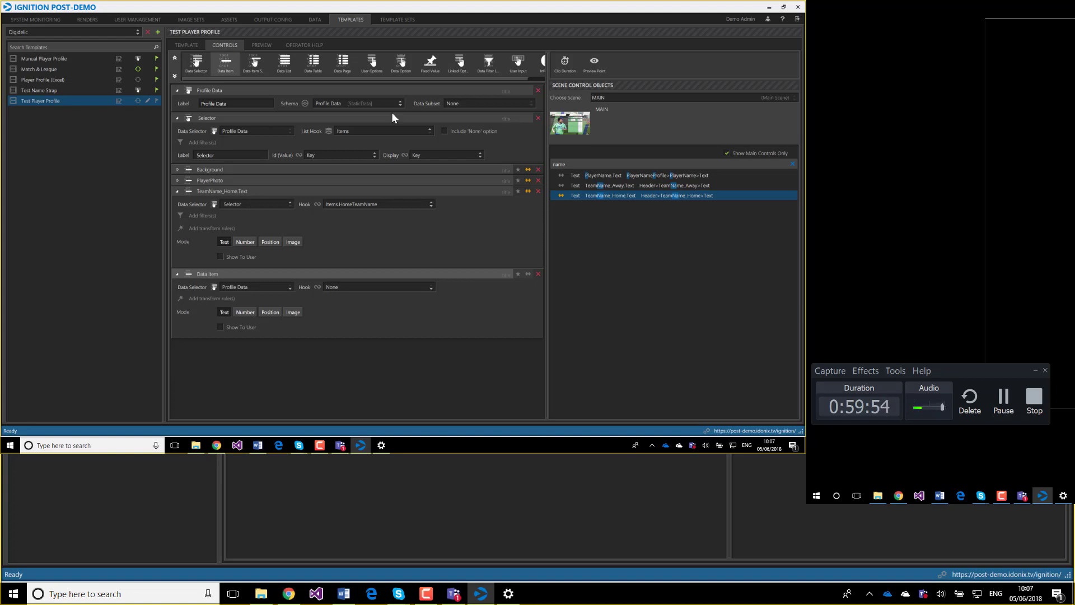
left_click(269, 289)
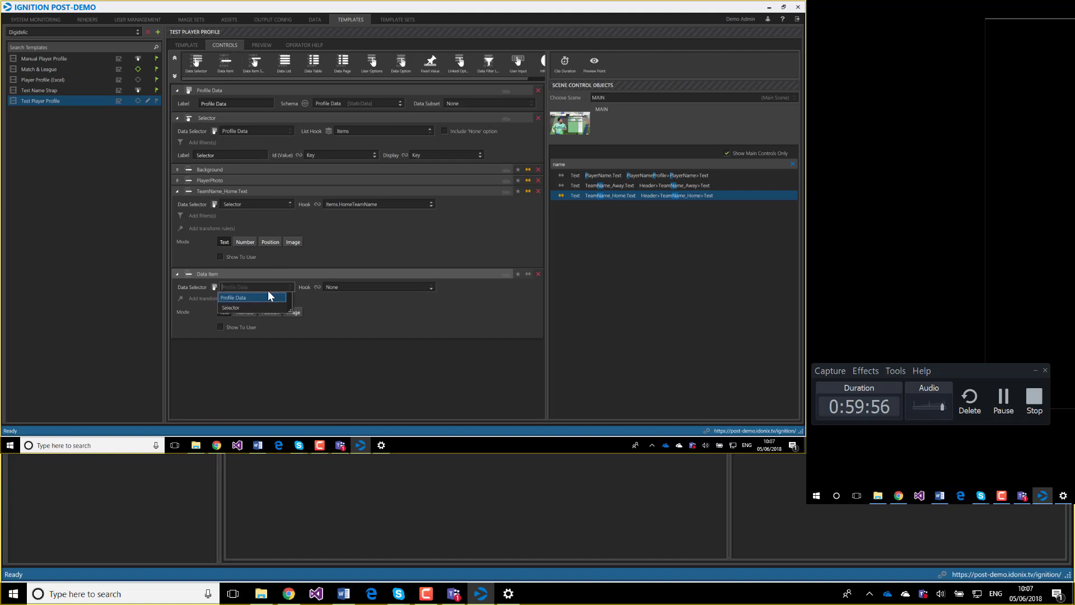
left_click(269, 307)
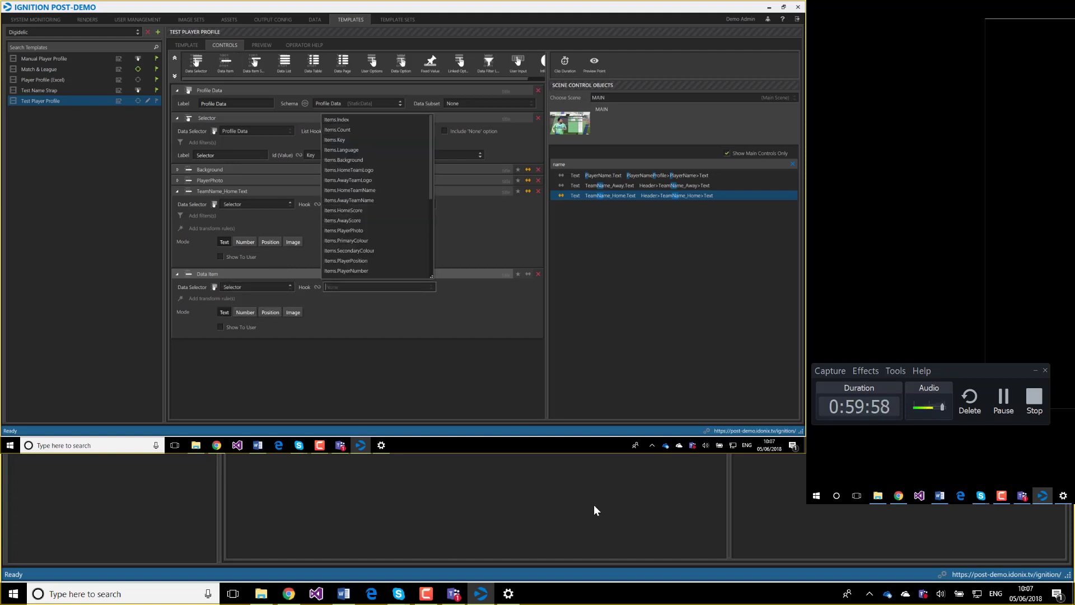
left_click(428, 149)
left_click(388, 288)
left_click_drag(428, 179, 429, 216)
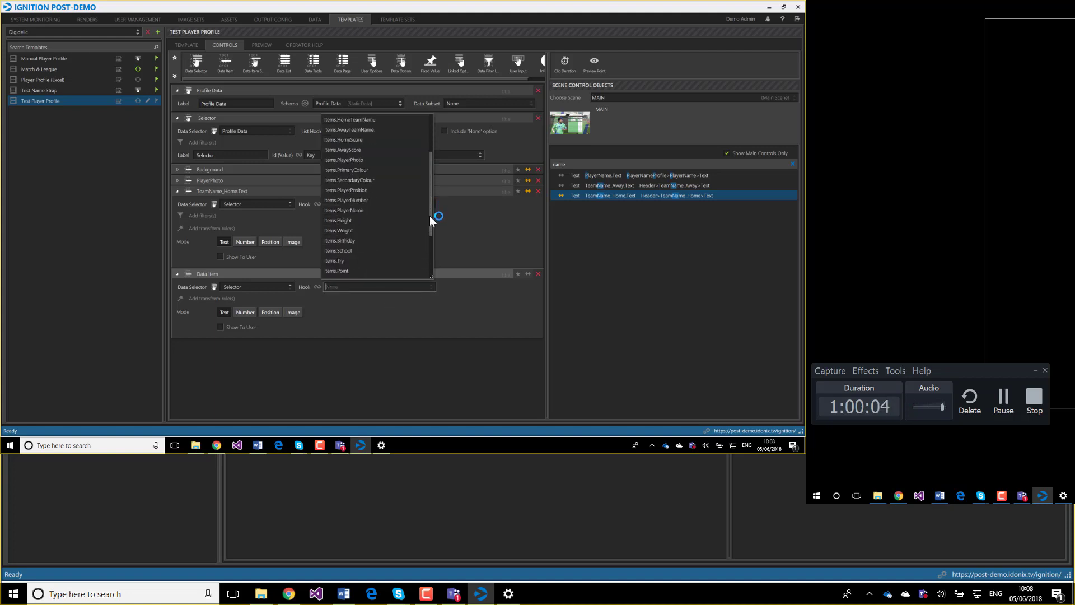
left_click(353, 261)
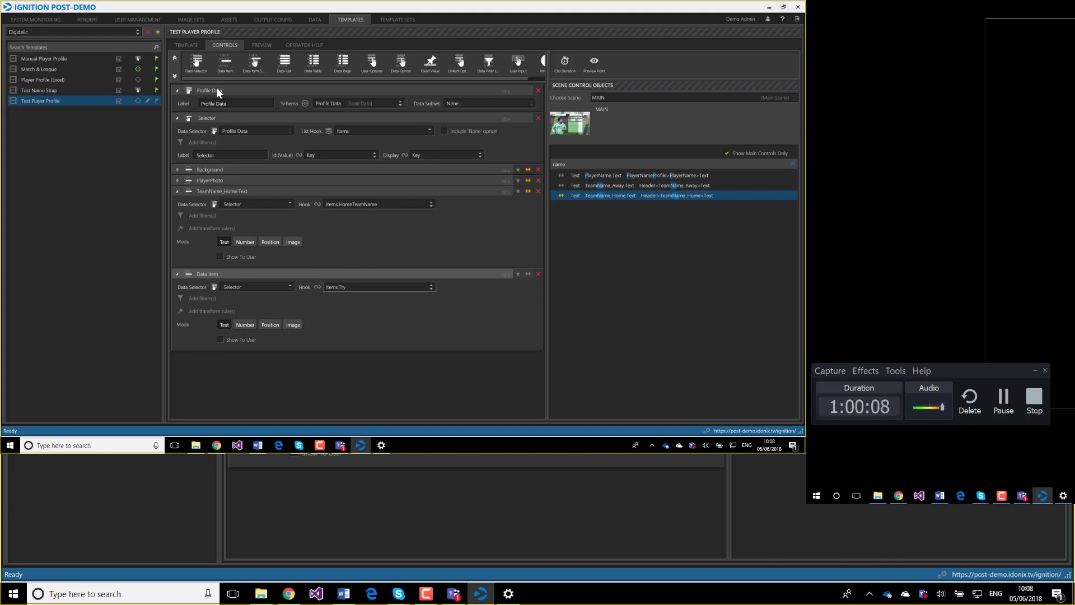
Add another data item with Selector as its data selector and hook it to Items.Try Label
left_click_drag(229, 65, 401, 118)
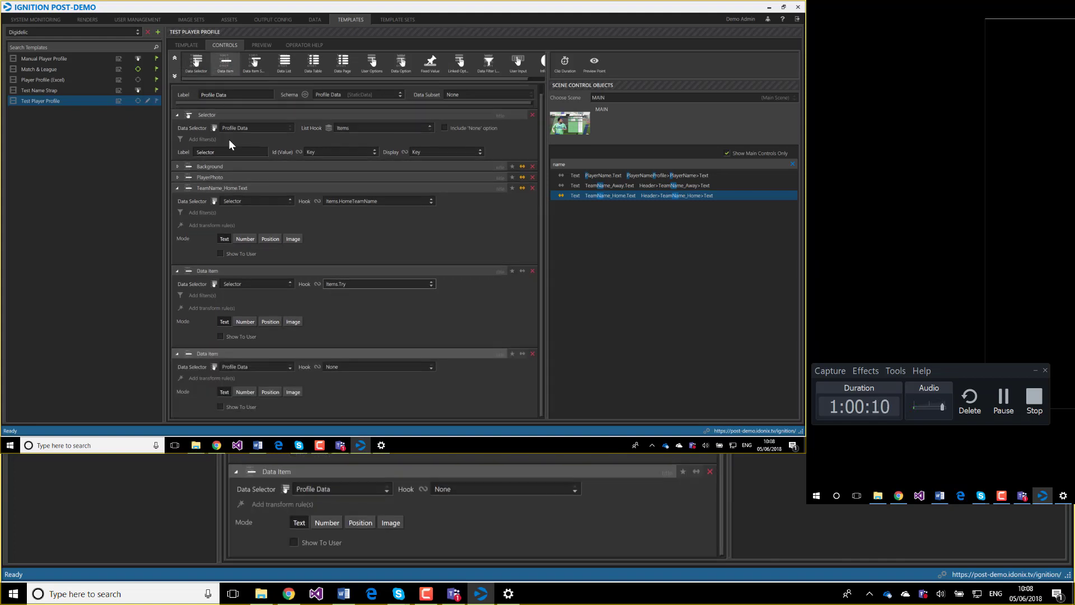
left_click(253, 369)
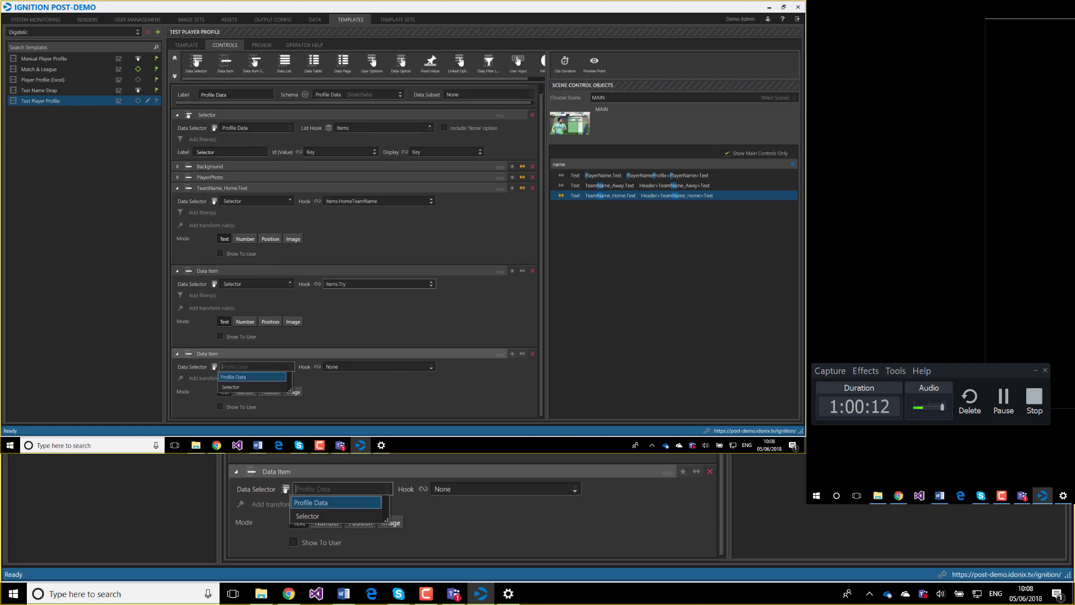
left_click(247, 376)
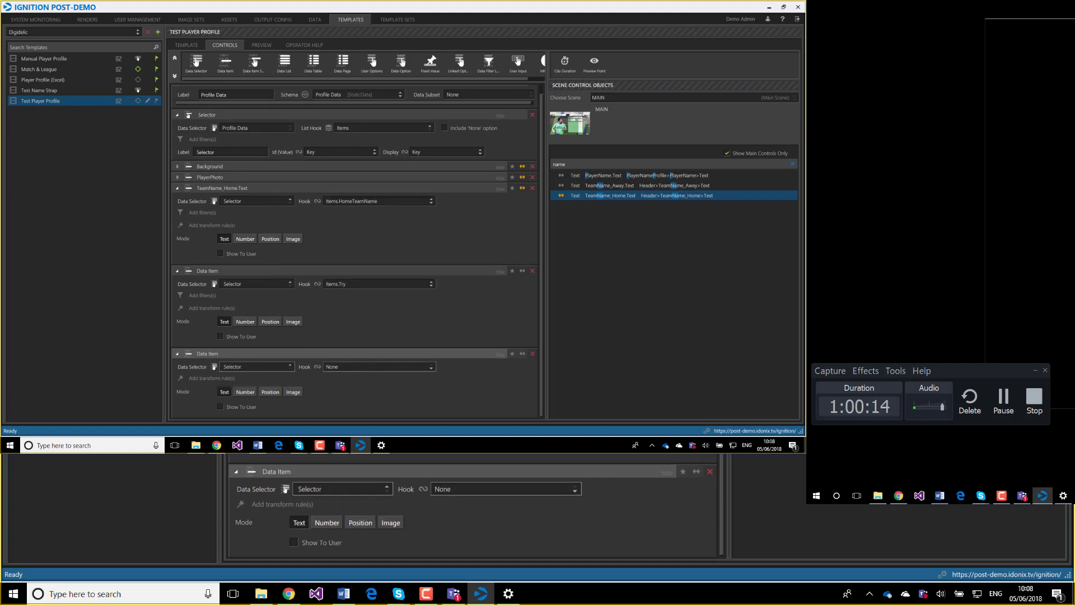
left_click(421, 369)
left_click_drag(433, 254, 428, 340)
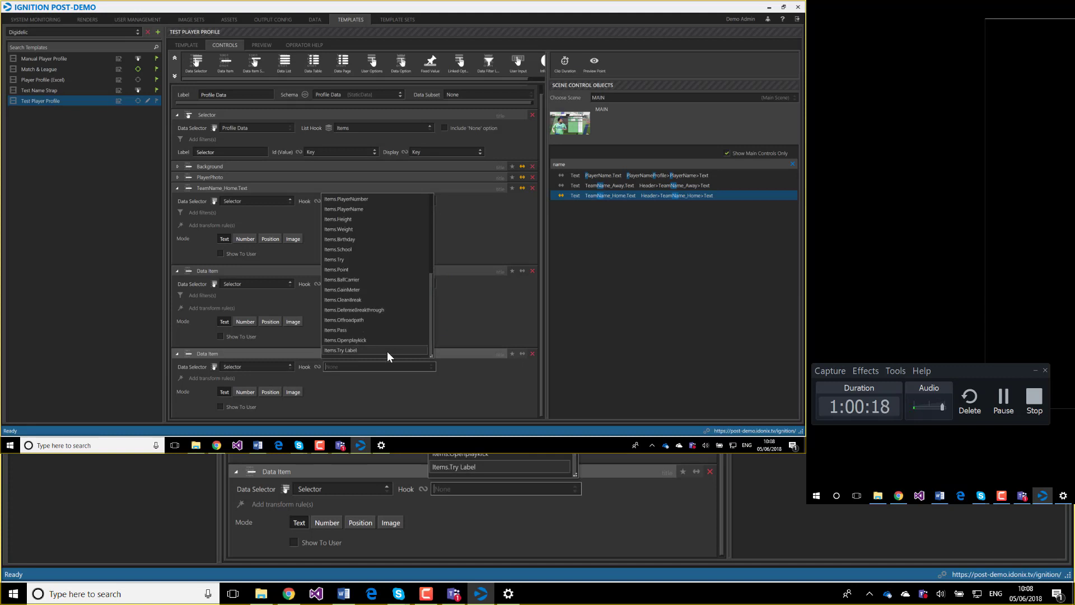
left_click(362, 351)
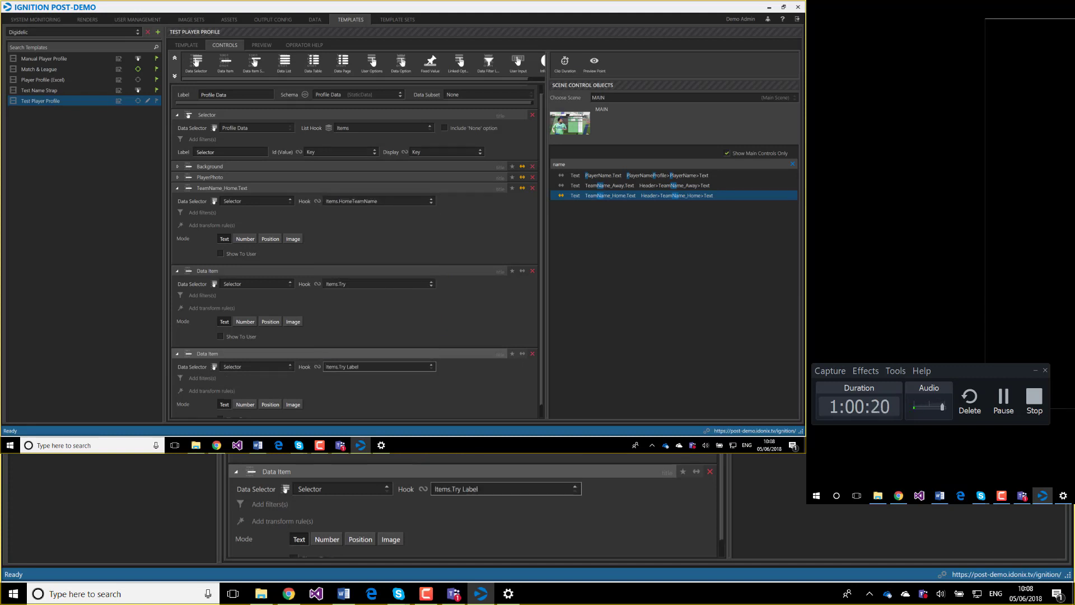
scroll(363, 404, "down", 1)
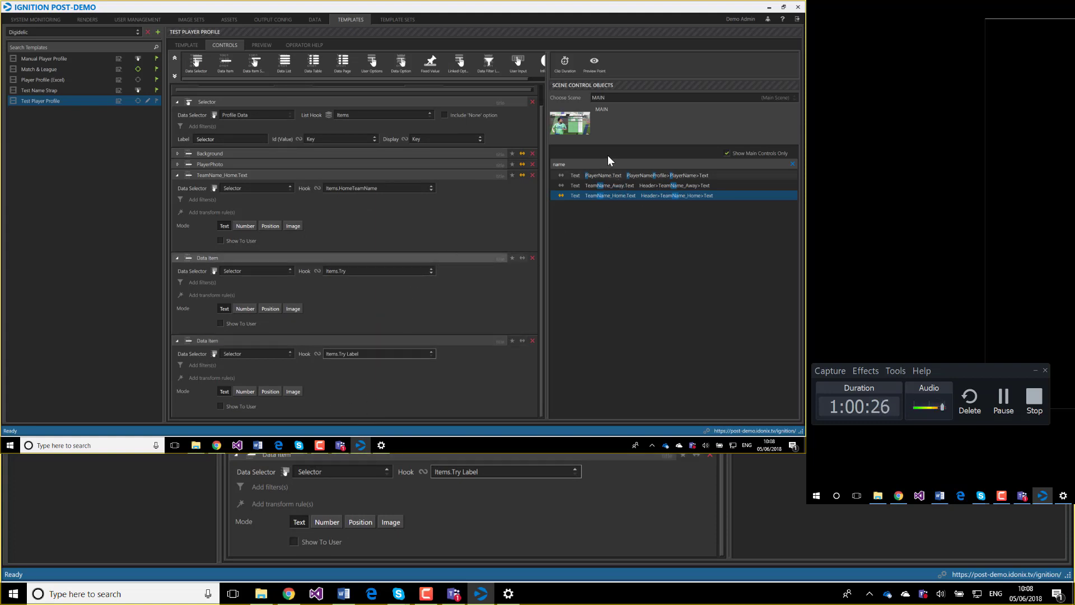
Filter the scene controls by "try" and clear the filter again to list all the controls
double_click(567, 164)
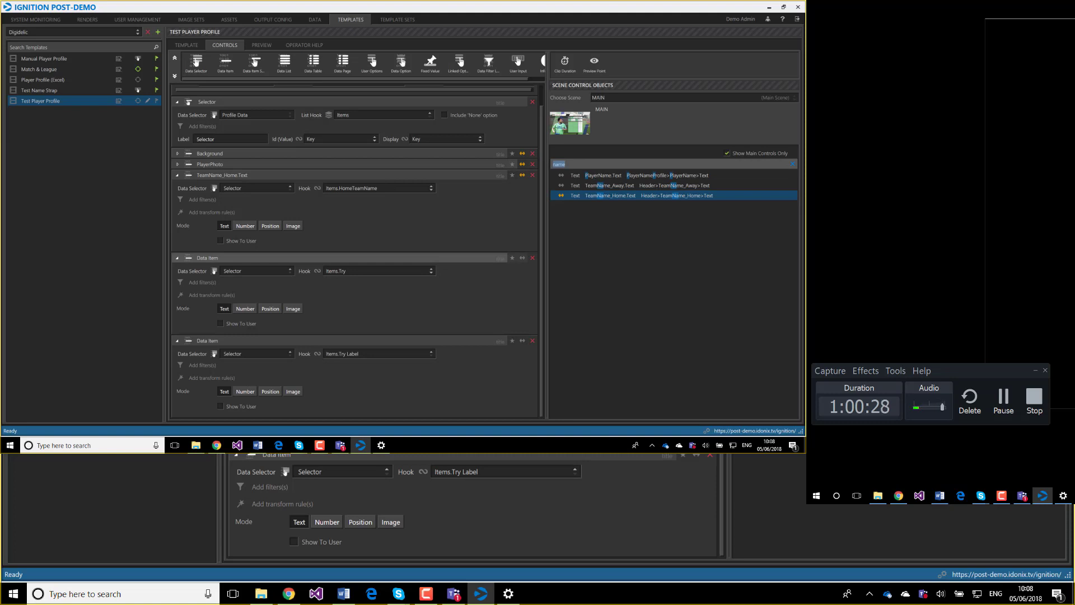
type("try")
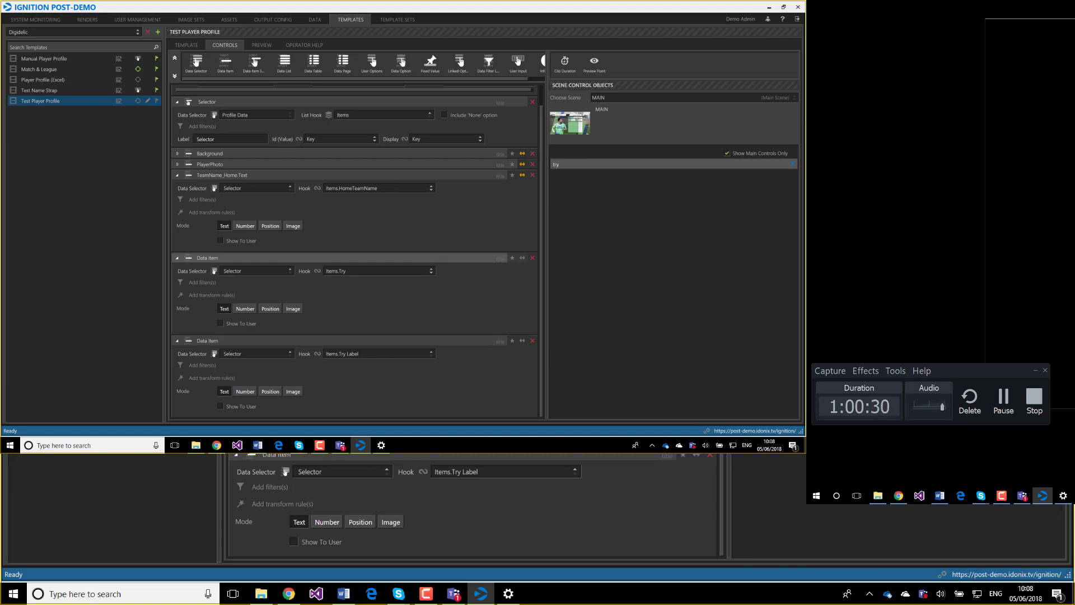
key("BackSpace")
key("BackSpace")
key("BackSpace")
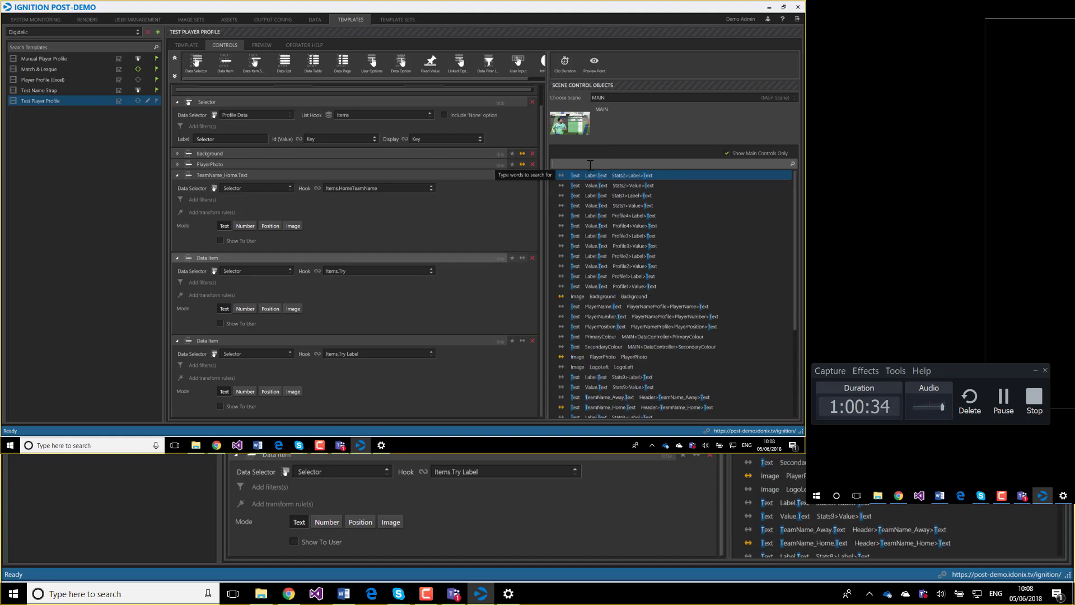
Link the Stats1 Label.Text control to the Items.Try Label data item and the Stats1 Value.Text control to the Items.Try data item
left_click(608, 195)
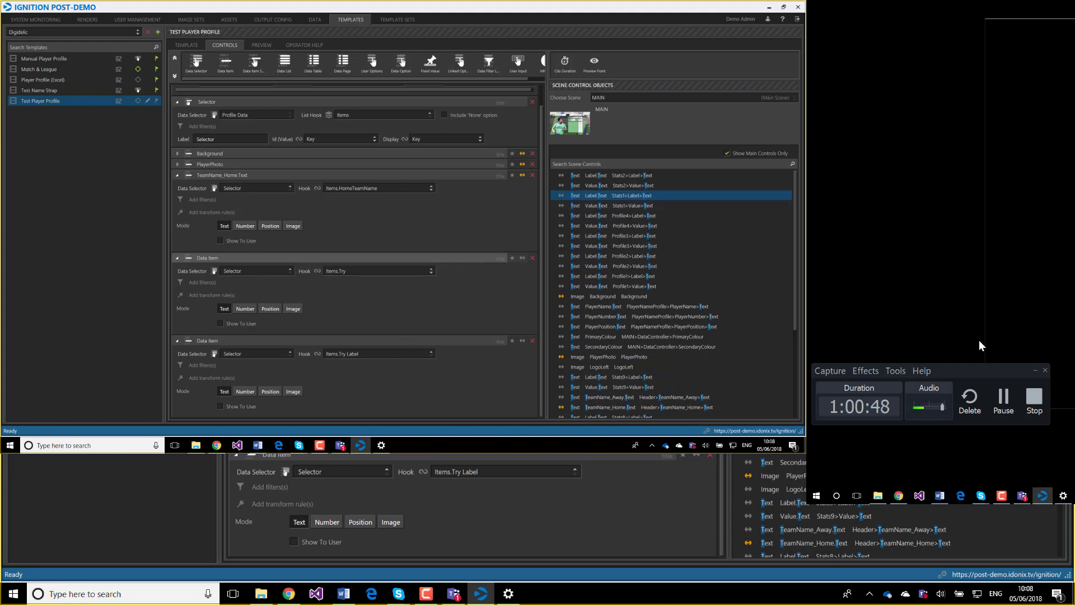
left_click_drag(589, 196, 523, 344)
left_click(576, 206)
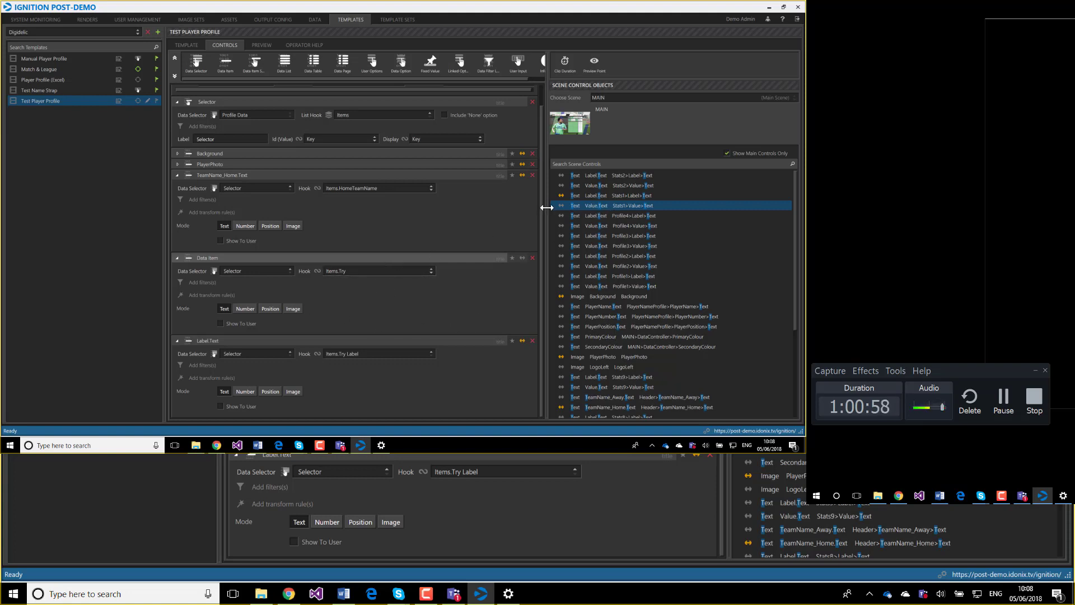
left_click_drag(561, 207, 523, 257)
left_click(216, 447)
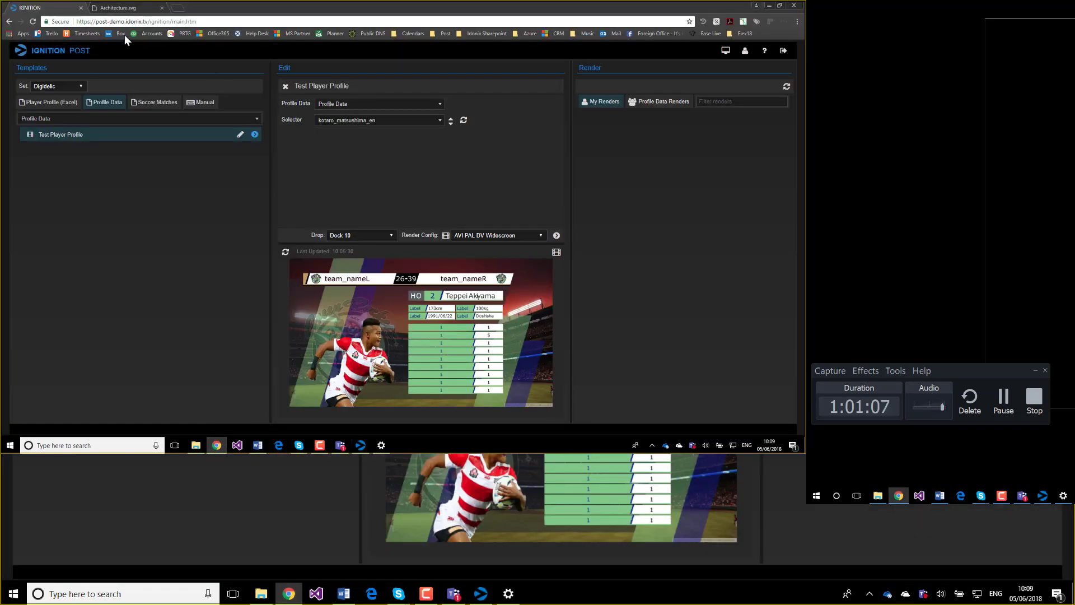
left_click(33, 21)
left_click(421, 119)
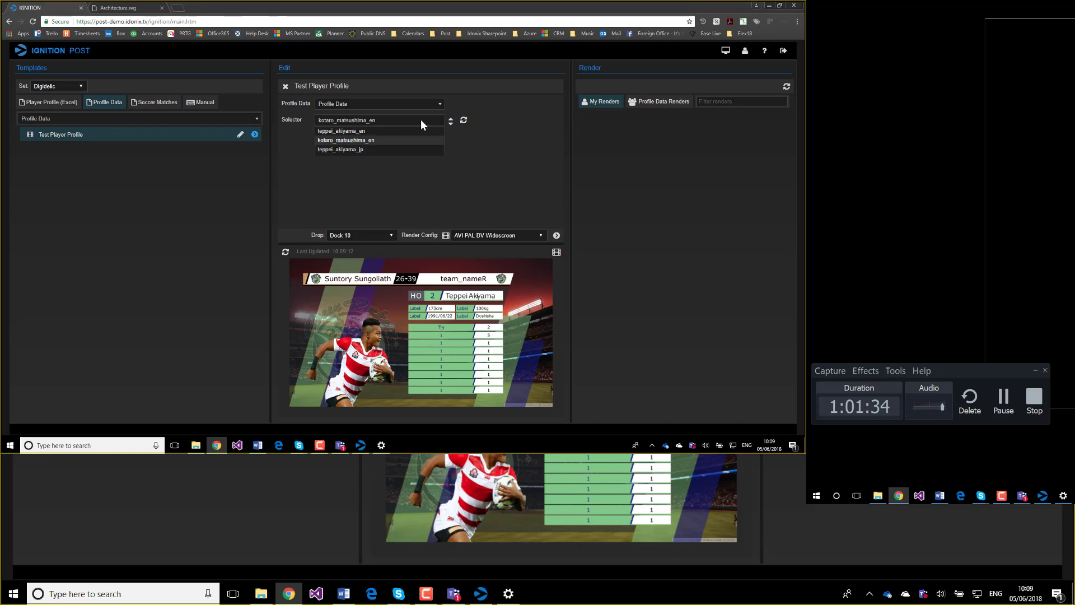
left_click(363, 149)
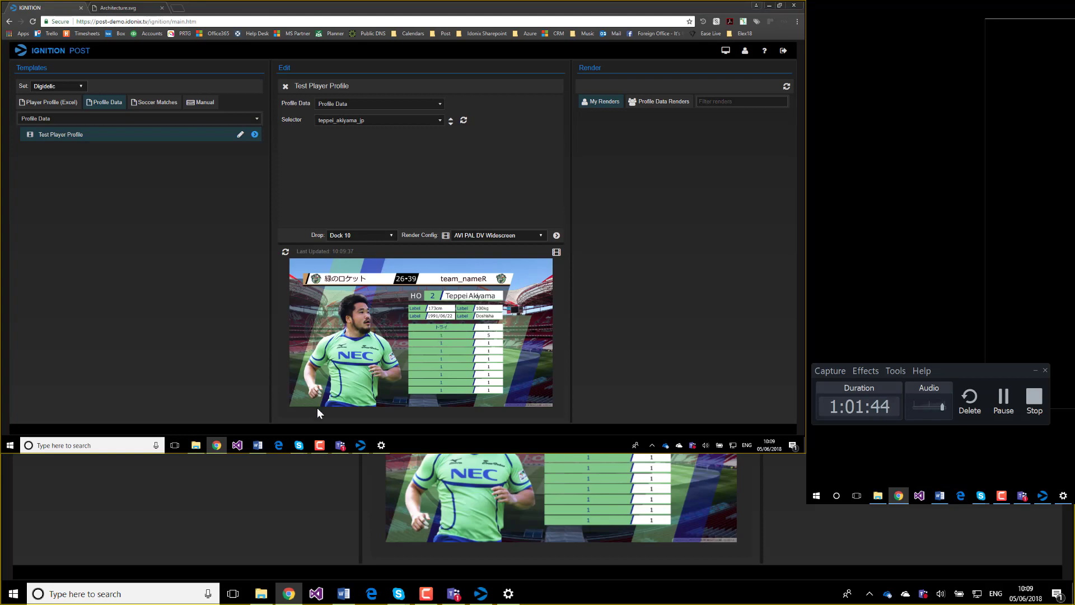
Open LabelLookup.xlsx from the Digidelic Demo folder to review the label translations, and close it again
left_click(195, 447)
double_click(151, 83)
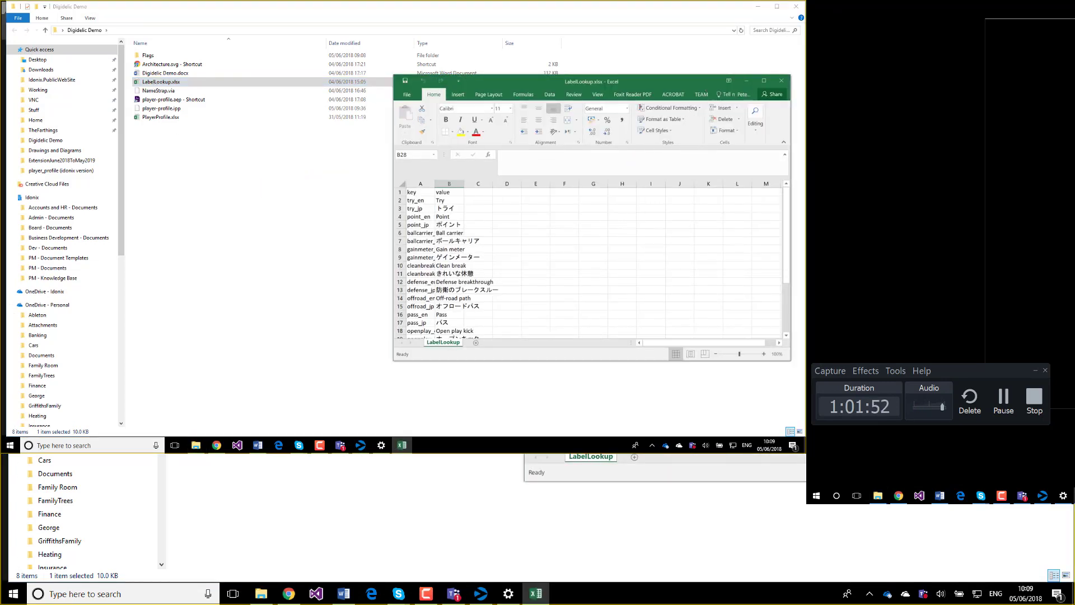
left_click_drag(707, 83, 564, 65)
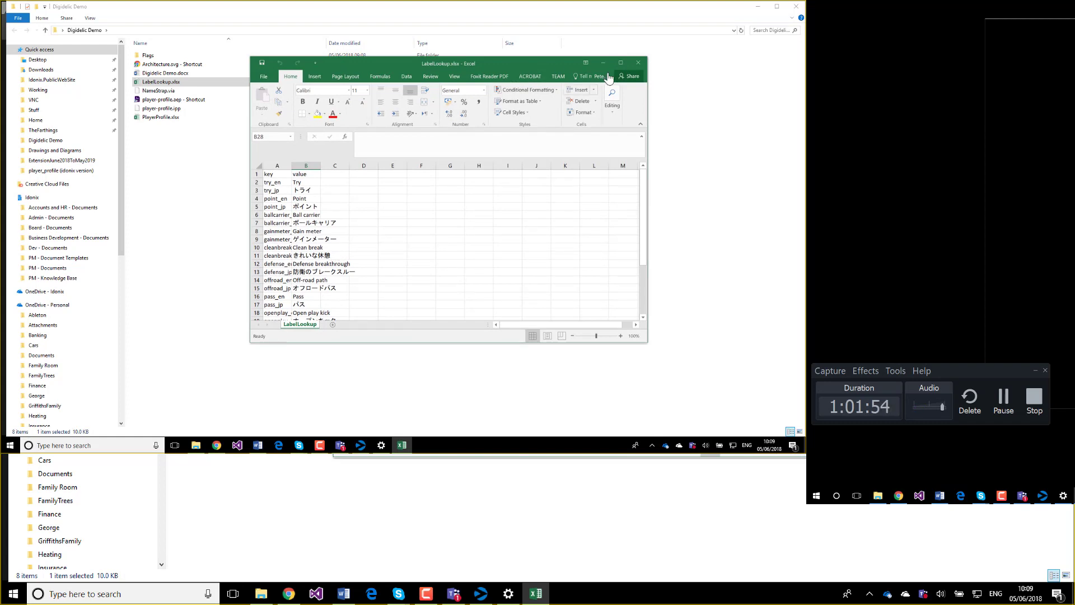
left_click(639, 64)
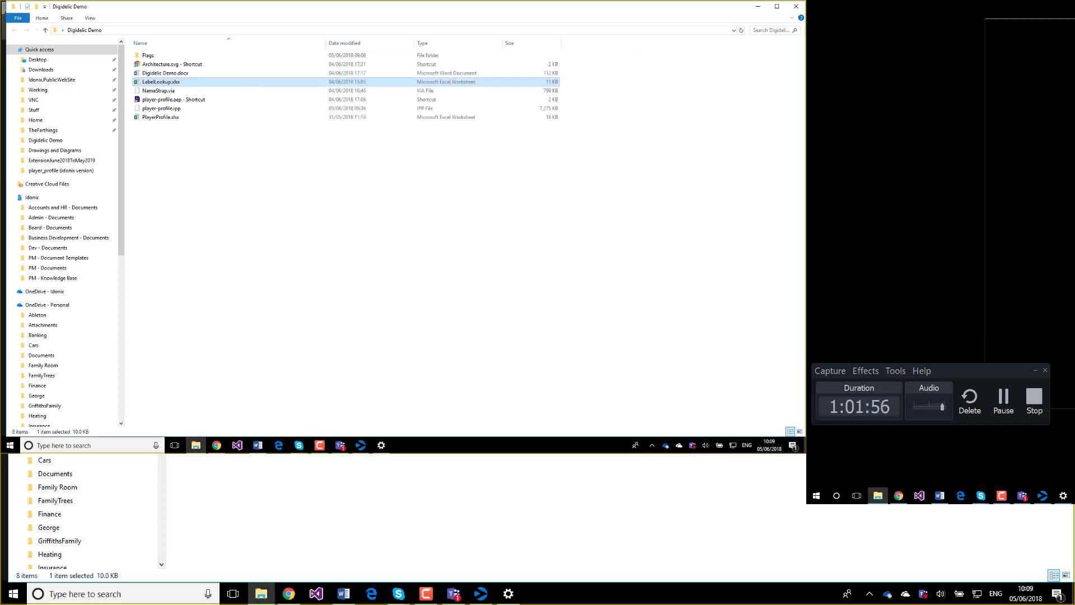
left_click(757, 6)
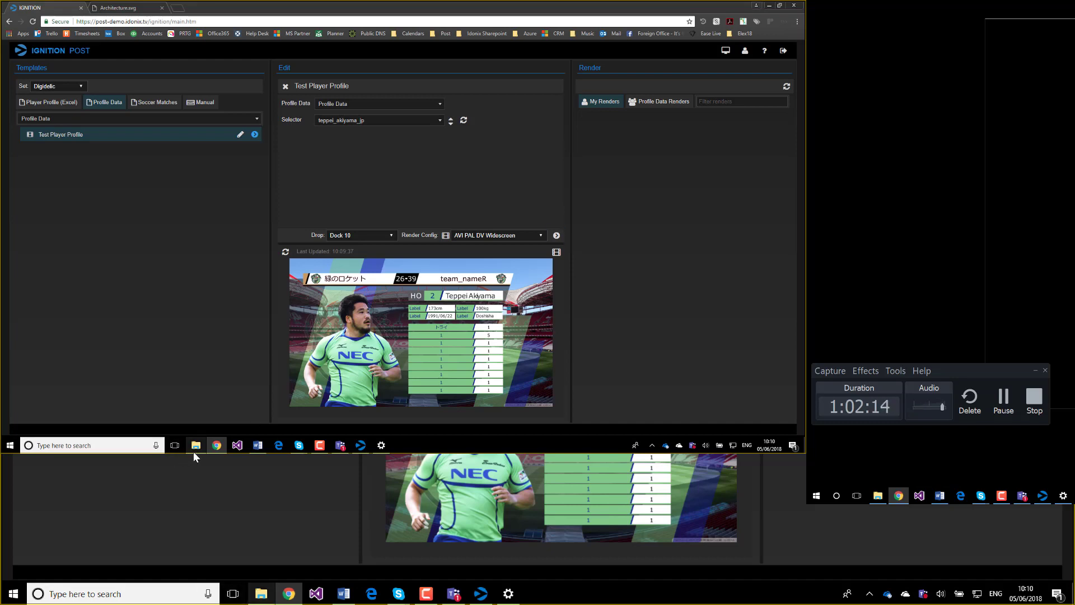
Switch to Ignition Post-Demo, create a new version of the Test Name Strap template and show its controls
left_click(362, 447)
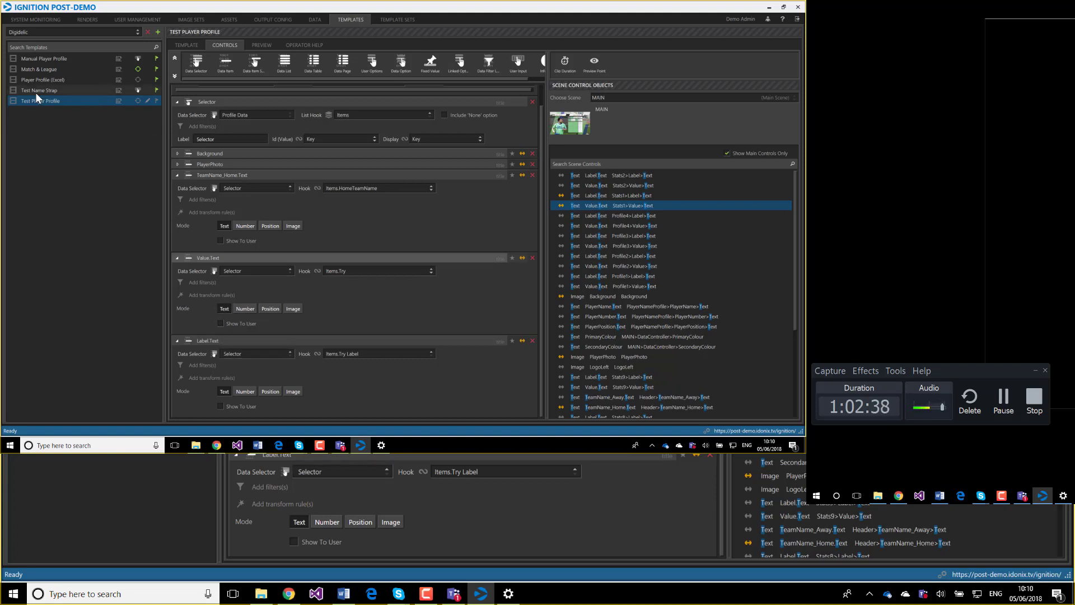
left_click(73, 90)
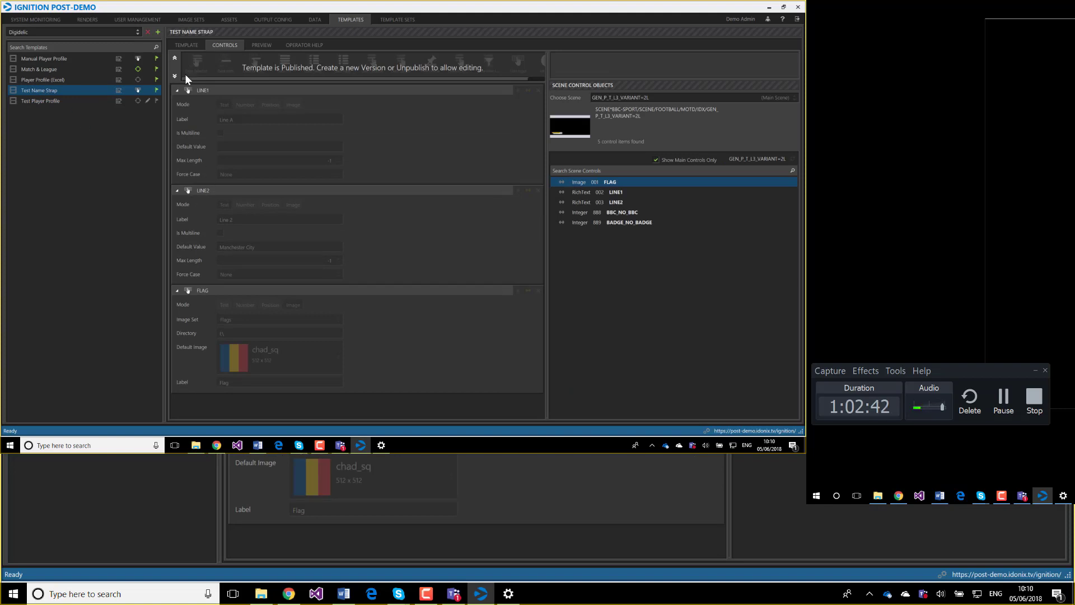
left_click(185, 45)
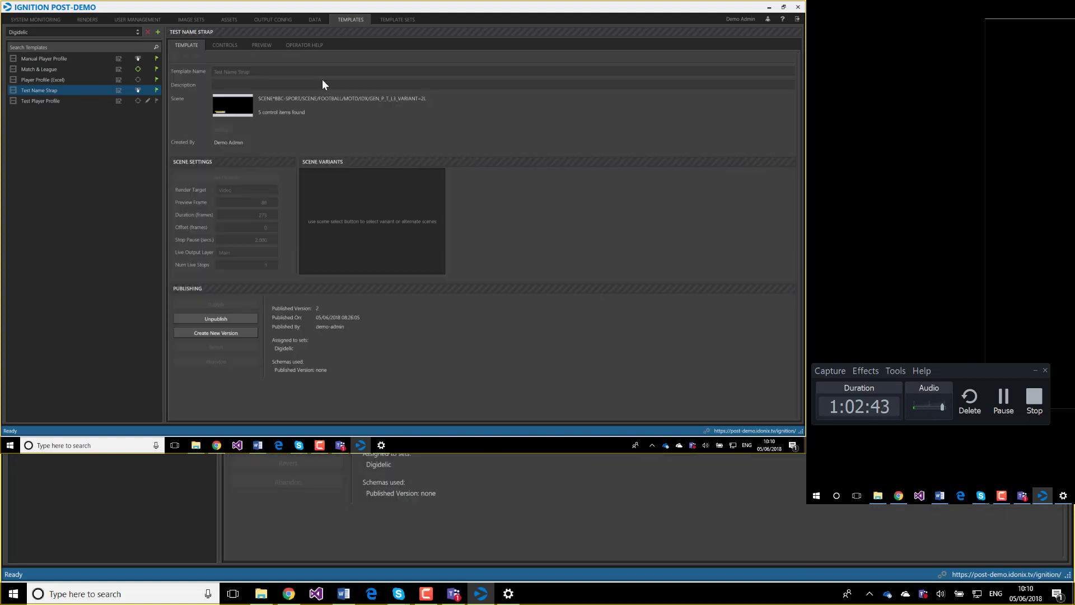
left_click(227, 334)
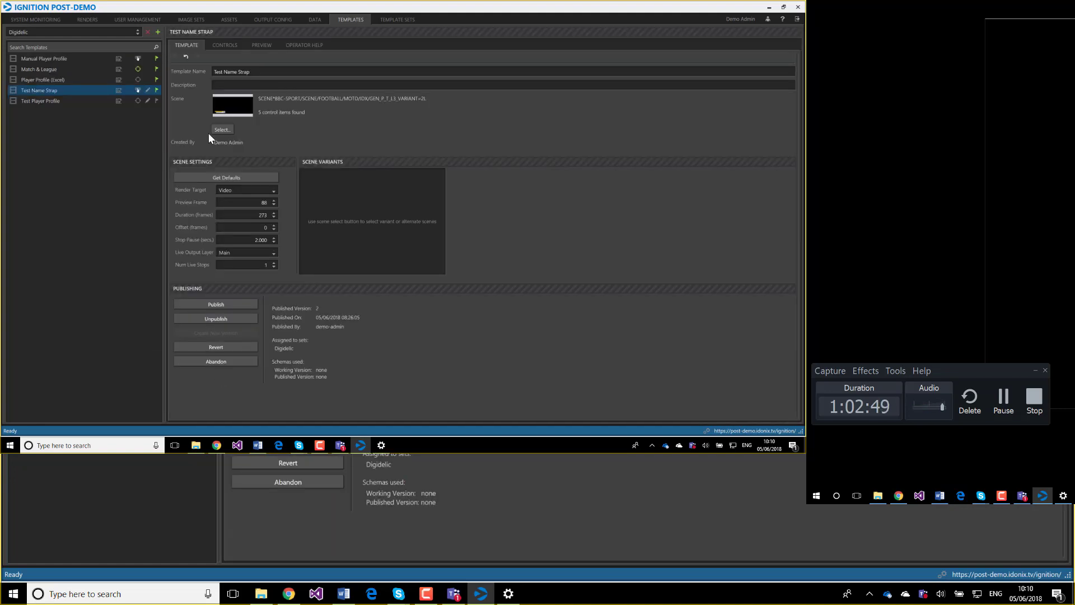
left_click(214, 44)
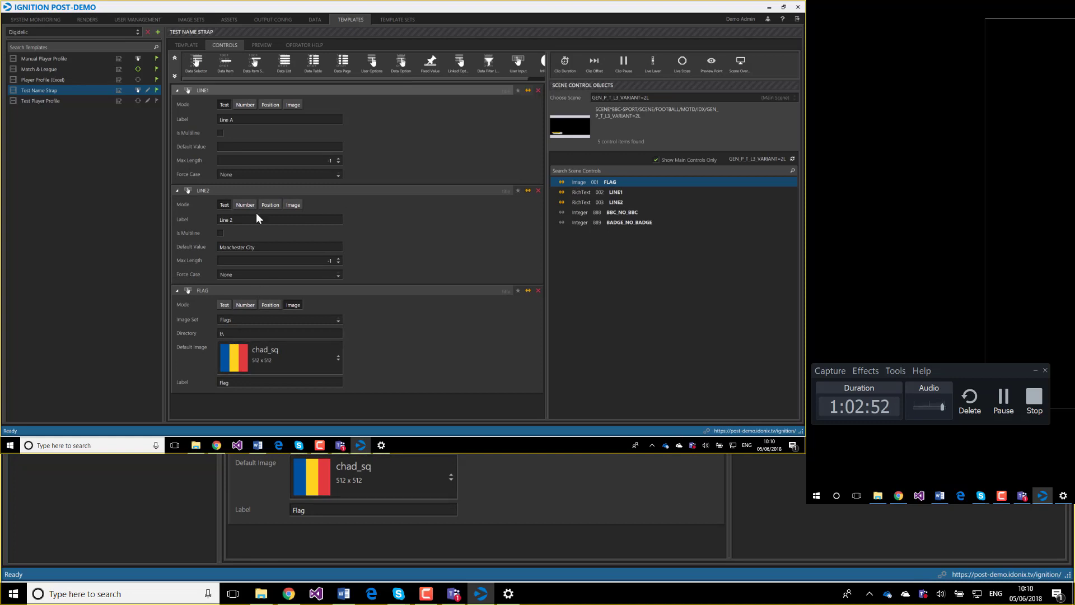
Examine the label, maximum length and force case options of the LINE1 control
left_click(267, 120)
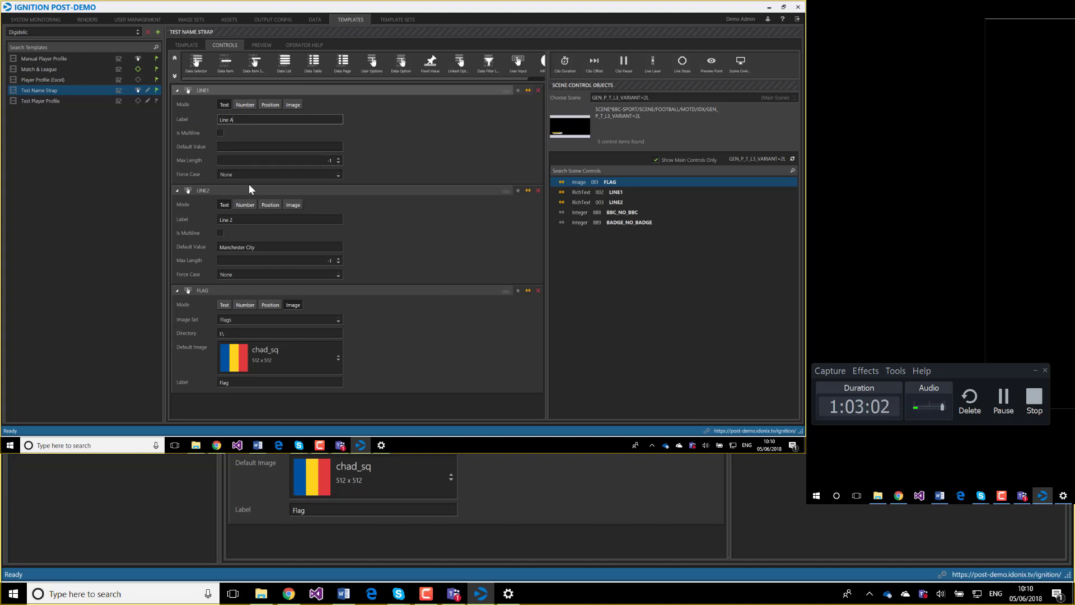
left_click(330, 157)
left_click_drag(355, 153, 207, 95)
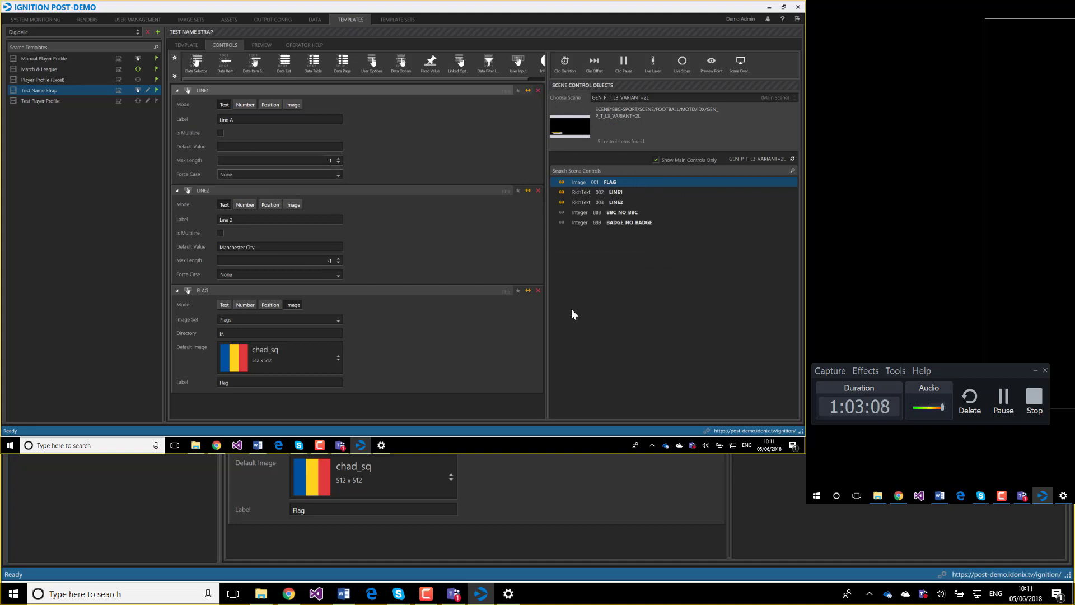
left_click(254, 175)
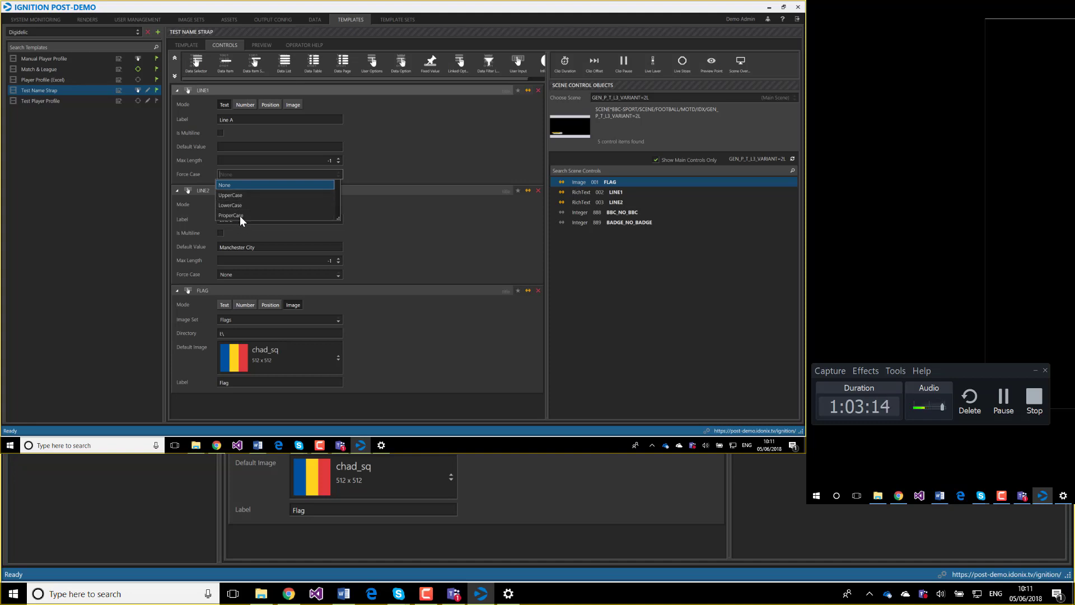
left_click(392, 141)
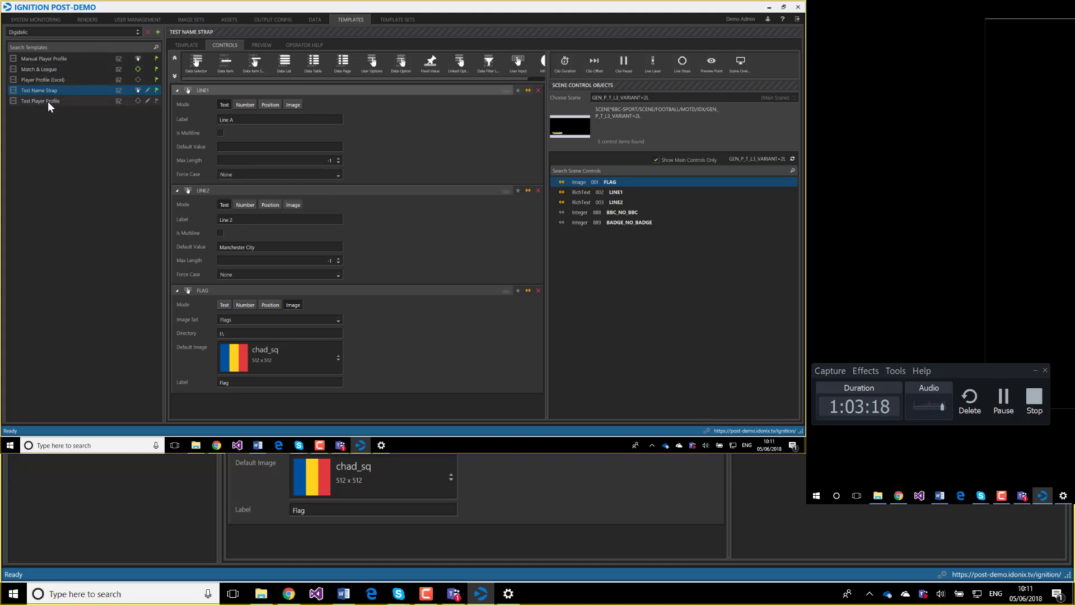
In the Test Player Profile template, show the TeamName_Home.Text control to the user with the label Home Team
left_click(61, 101)
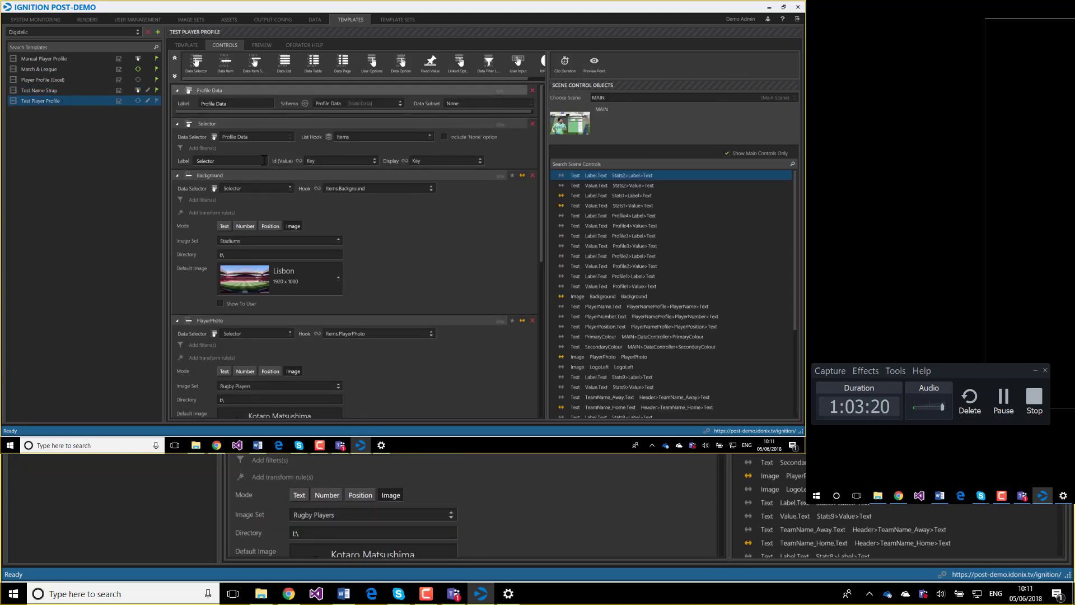
scroll(402, 280, "down", 2)
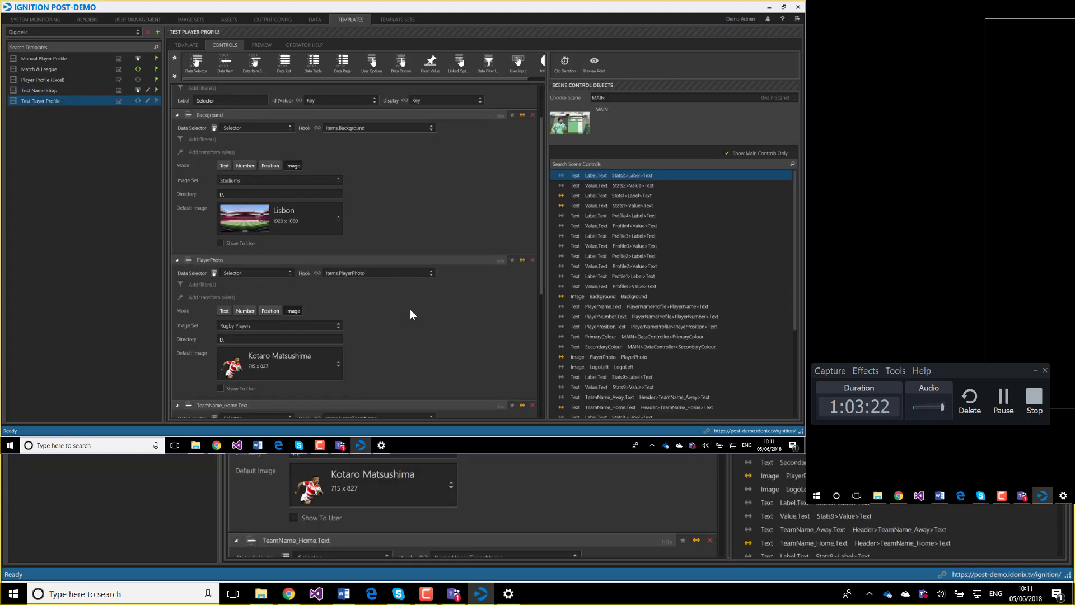
scroll(416, 347, "down", 6)
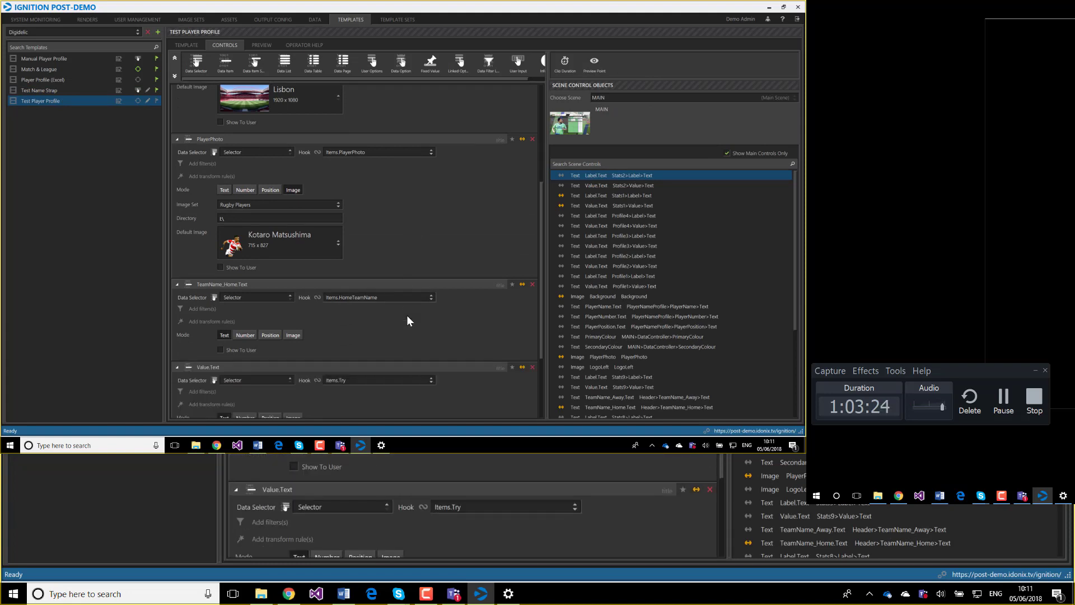
scroll(408, 317, "down", 1)
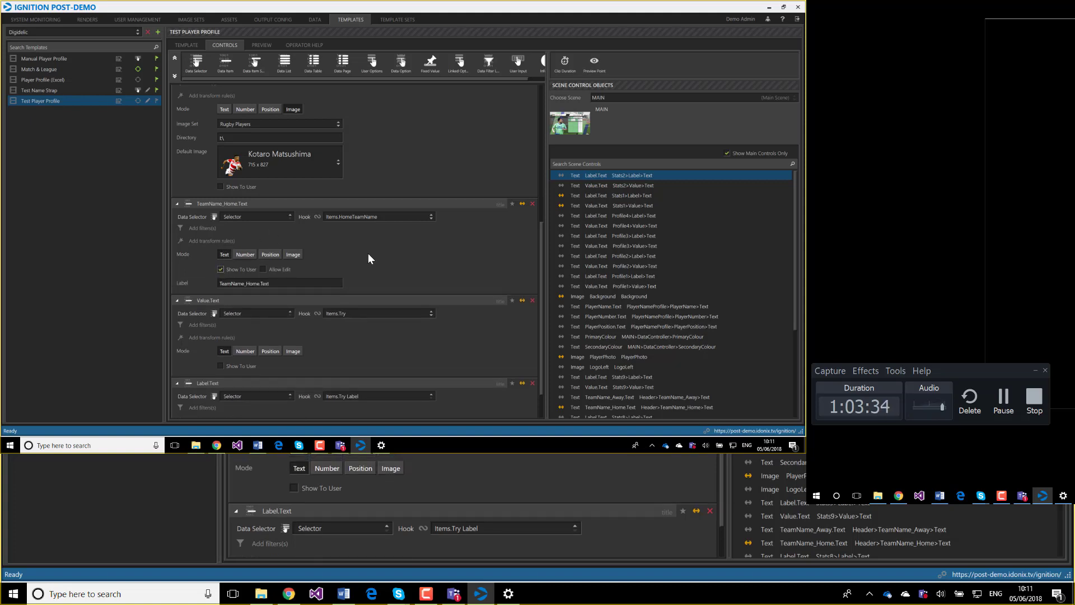
scroll(365, 251, "down", 1)
left_click(279, 243)
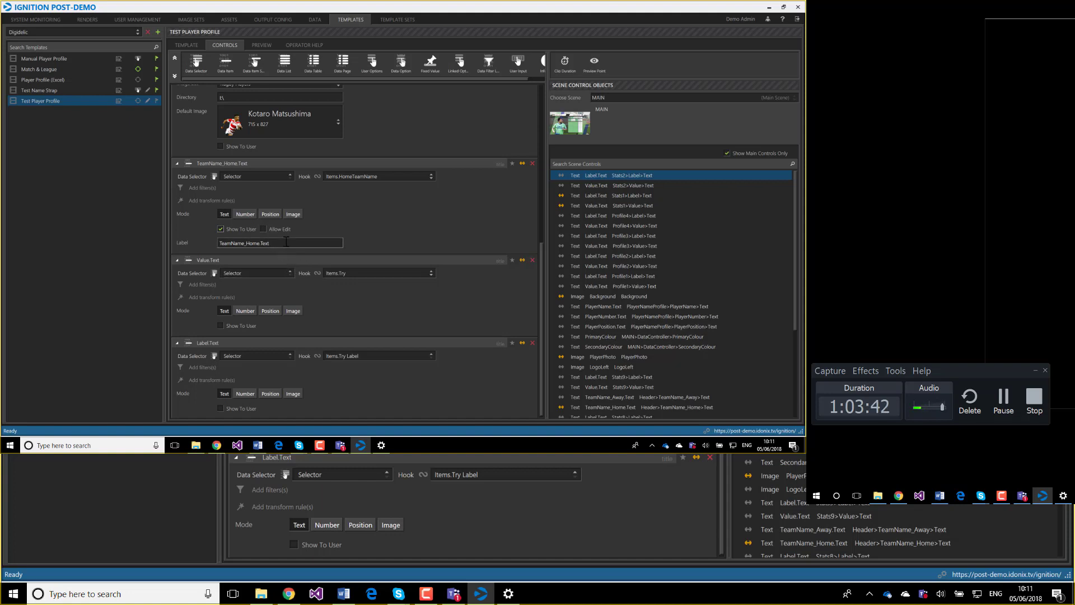
left_click_drag(286, 242, 162, 245)
type("Home Team")
left_click(462, 401)
Allow editing of the Home Team control and set its maximum length to 10
left_click(263, 229)
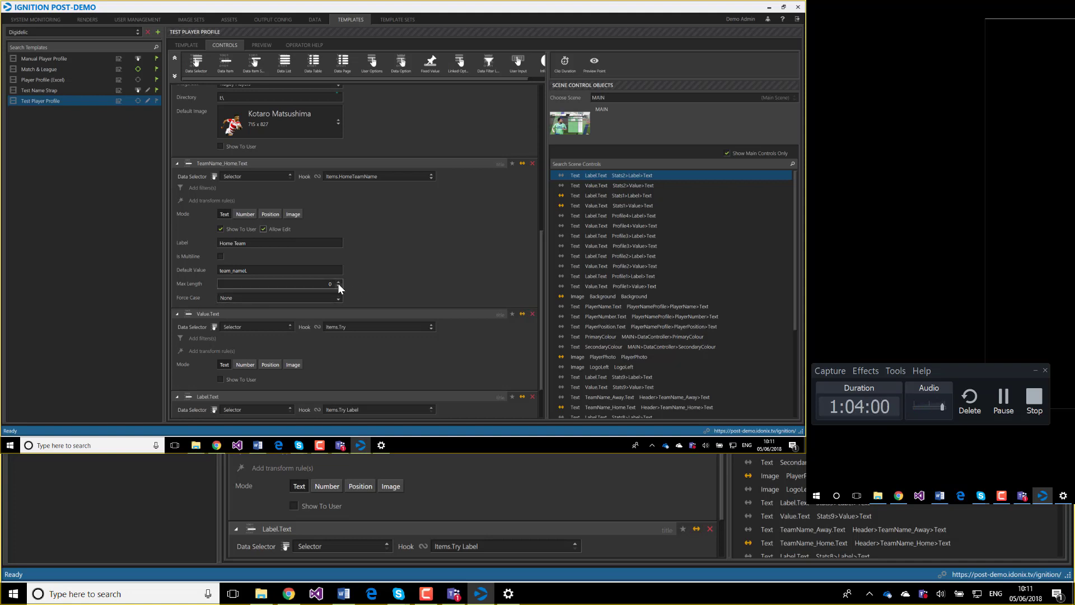
left_click_drag(334, 284, 315, 284)
type("10")
scroll(347, 272, "down", 1)
left_click(298, 250)
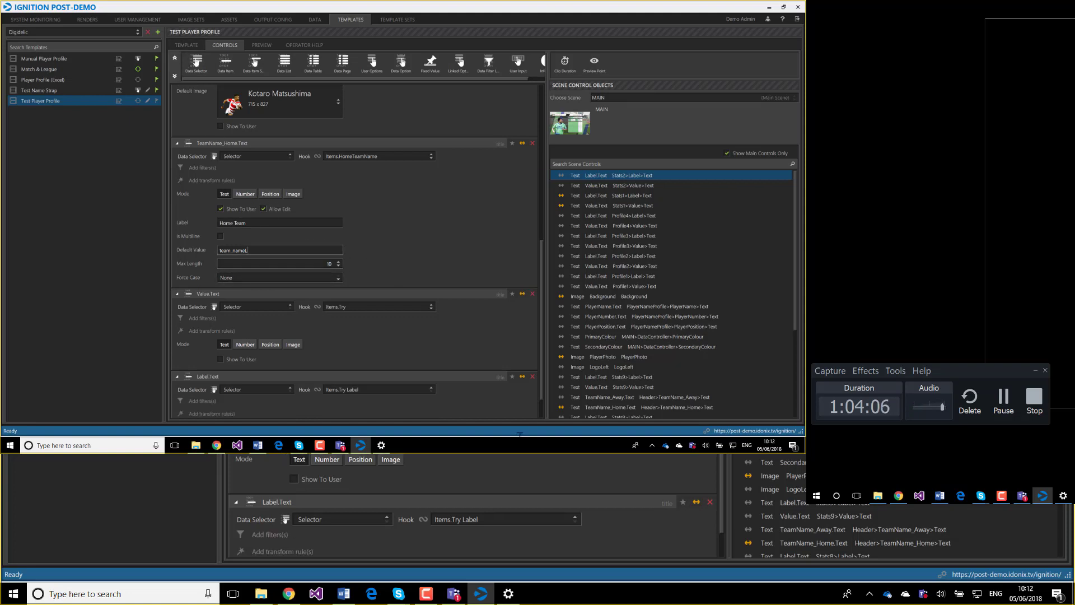
left_click(215, 447)
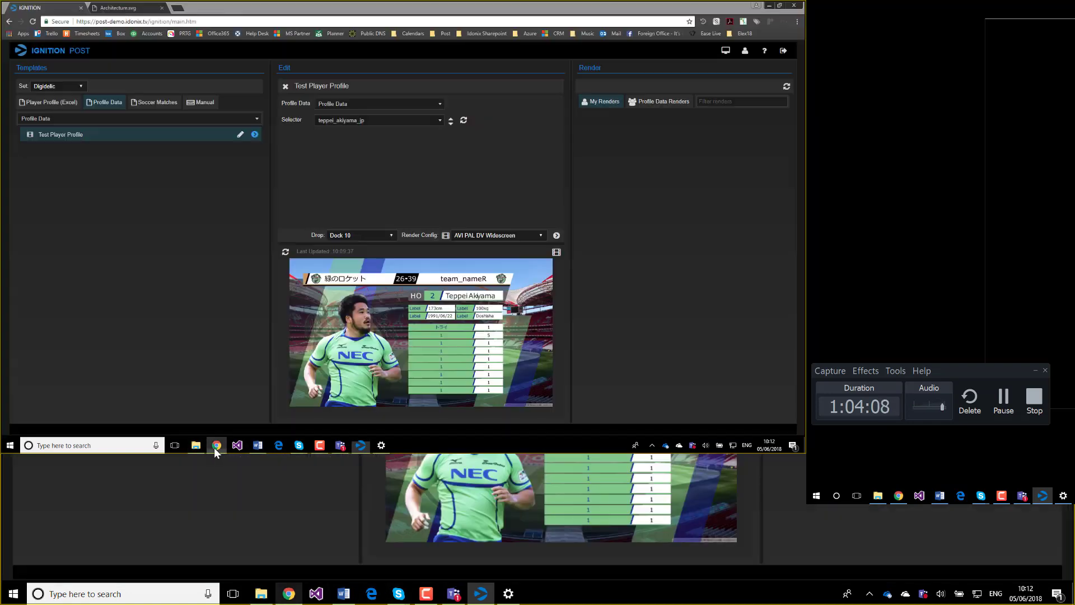
left_click(33, 21)
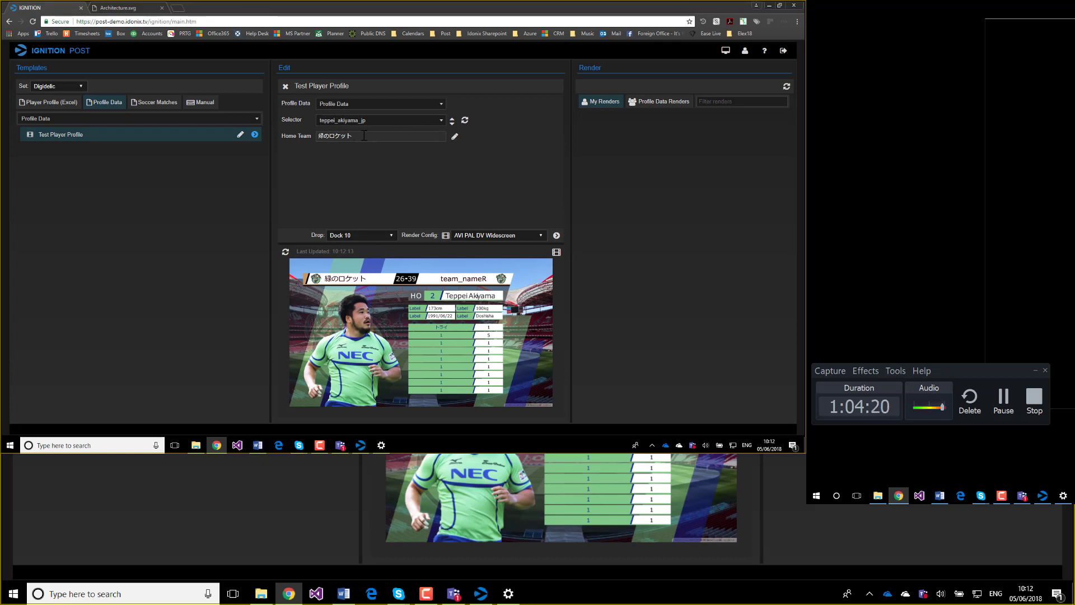
left_click(378, 117)
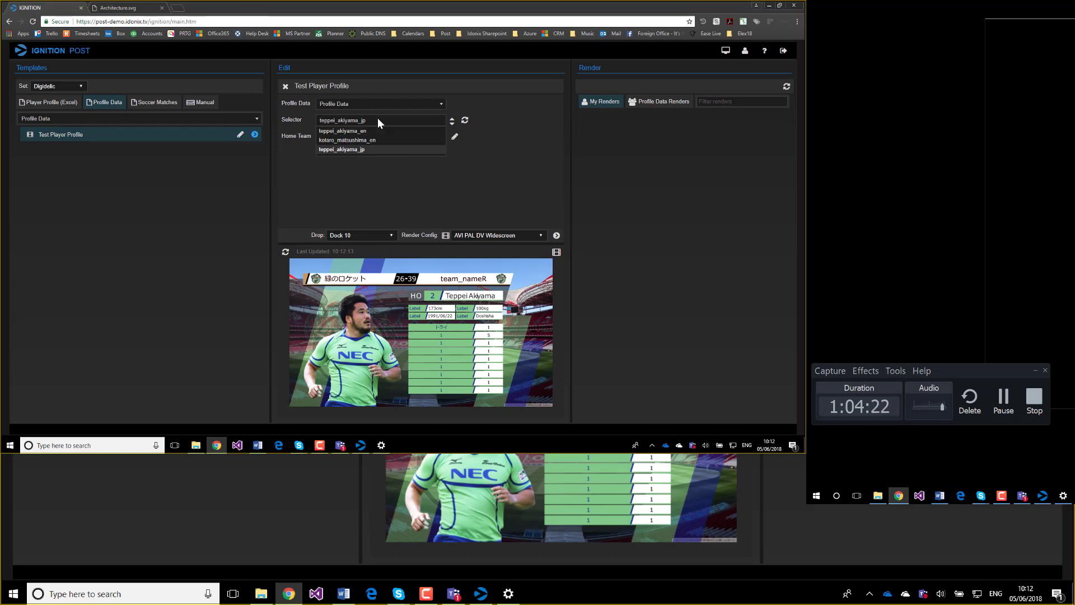
left_click(367, 137)
left_click(365, 136)
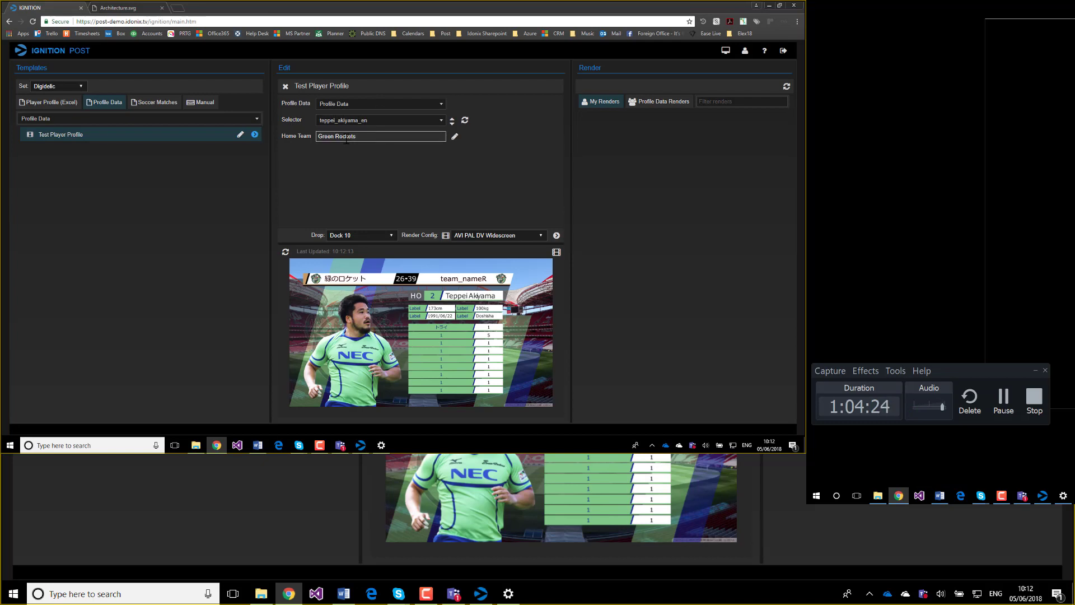
double_click(344, 137)
triple_click(340, 137)
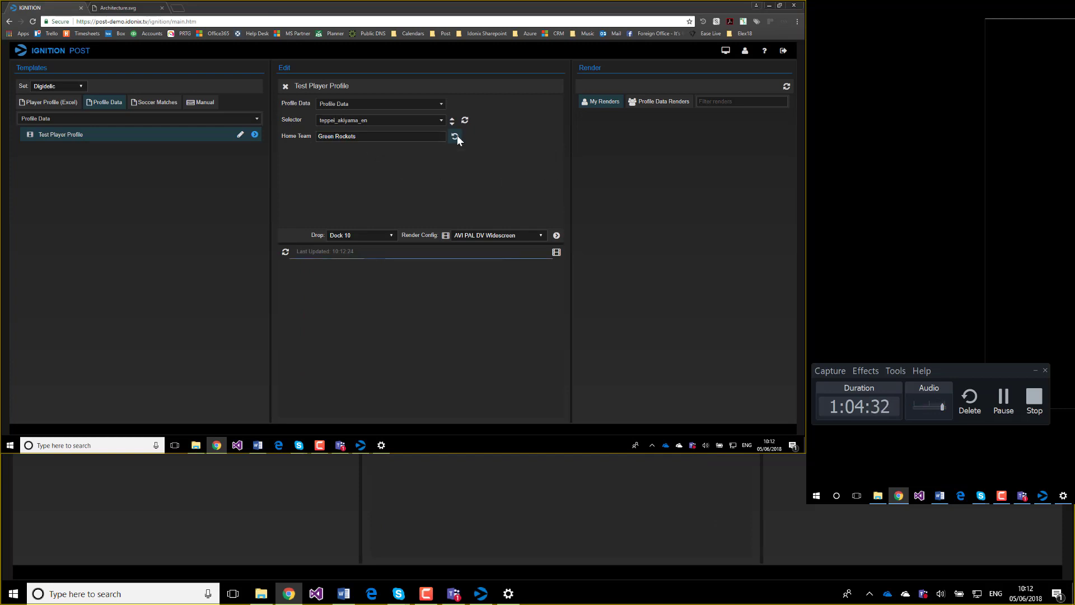
left_click(455, 136)
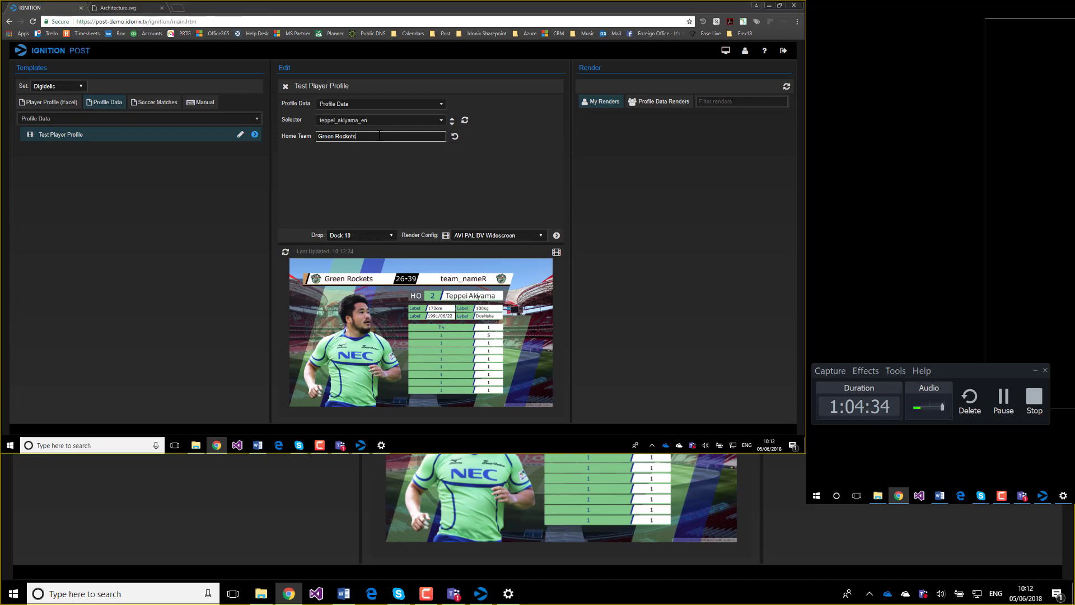
Replace the word Green in the Home Team value with Re
key("Home")
key("shift+Right")
key("shift+Right")
key("shift+Right")
key("shift+Right")
key("shift+Right")
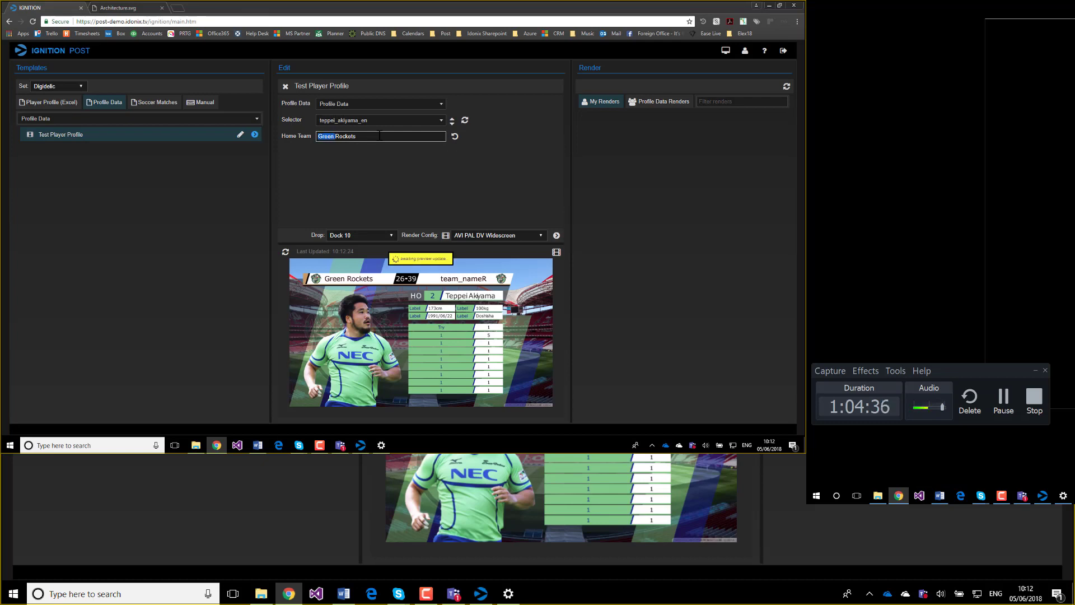
type("Re")
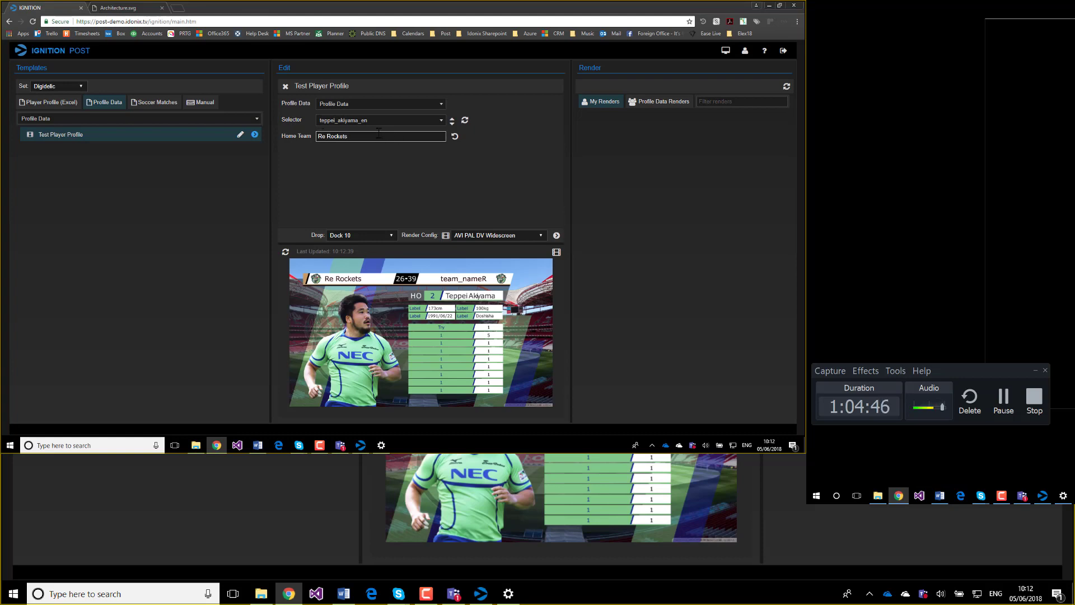
Restore the data-driven Home Team value and unlock the field for editing again
left_click(361, 445)
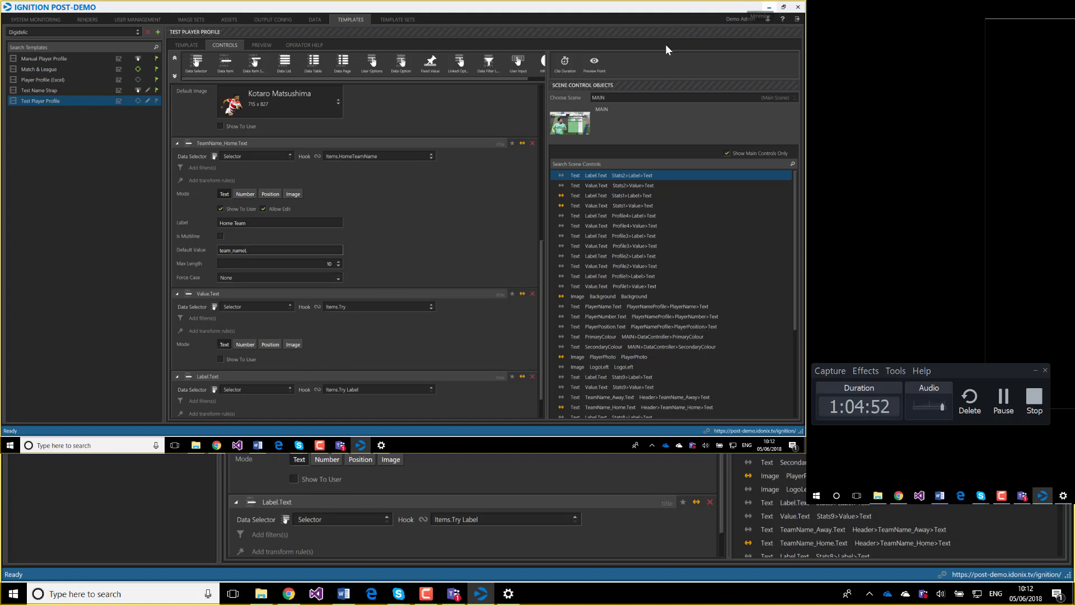
left_click(769, 7)
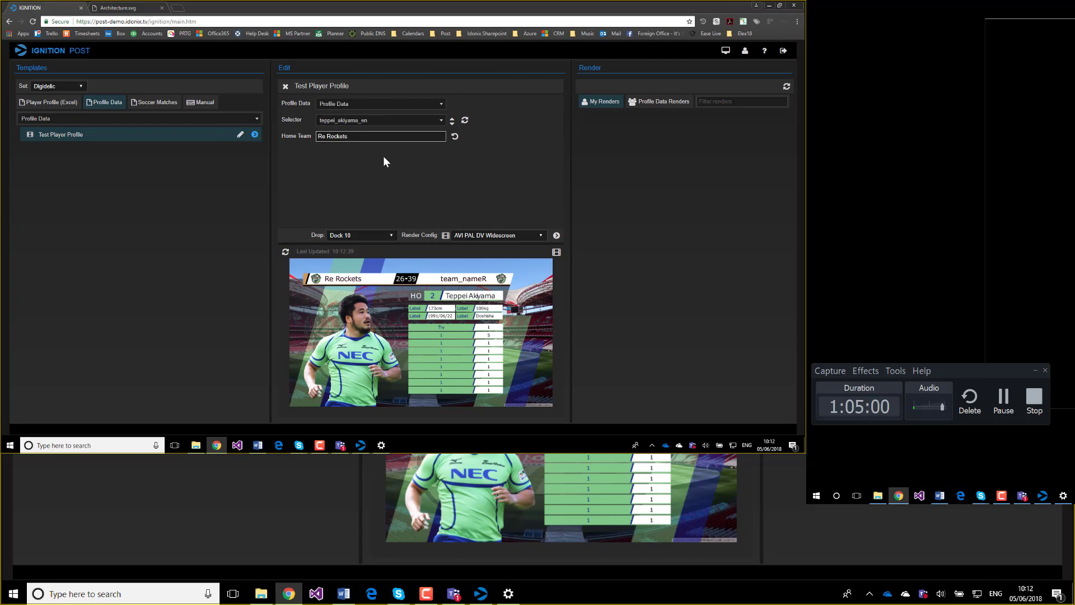
left_click(456, 136)
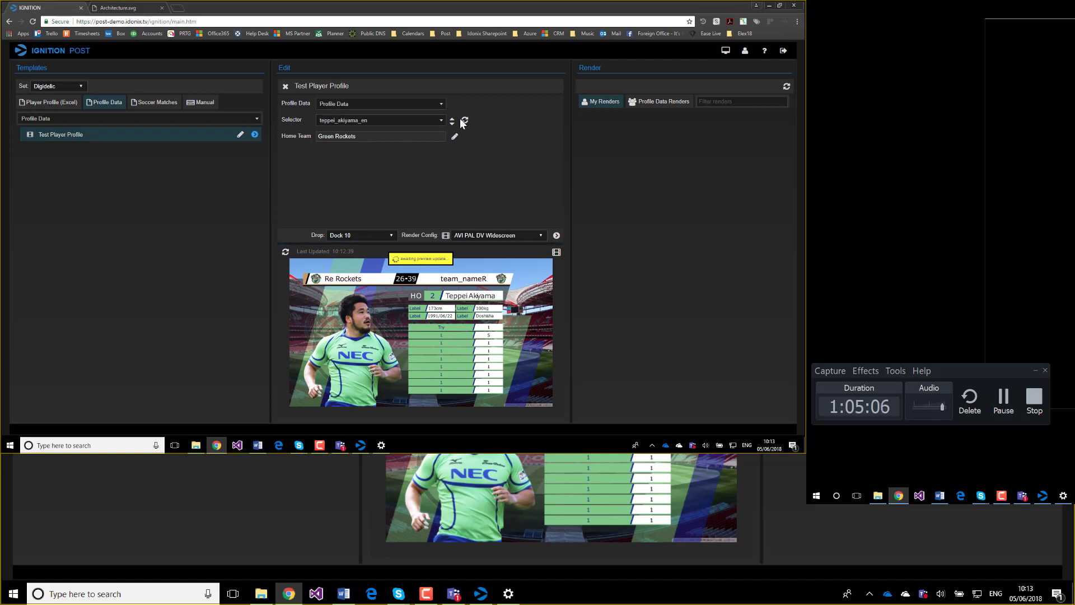
left_click(455, 137)
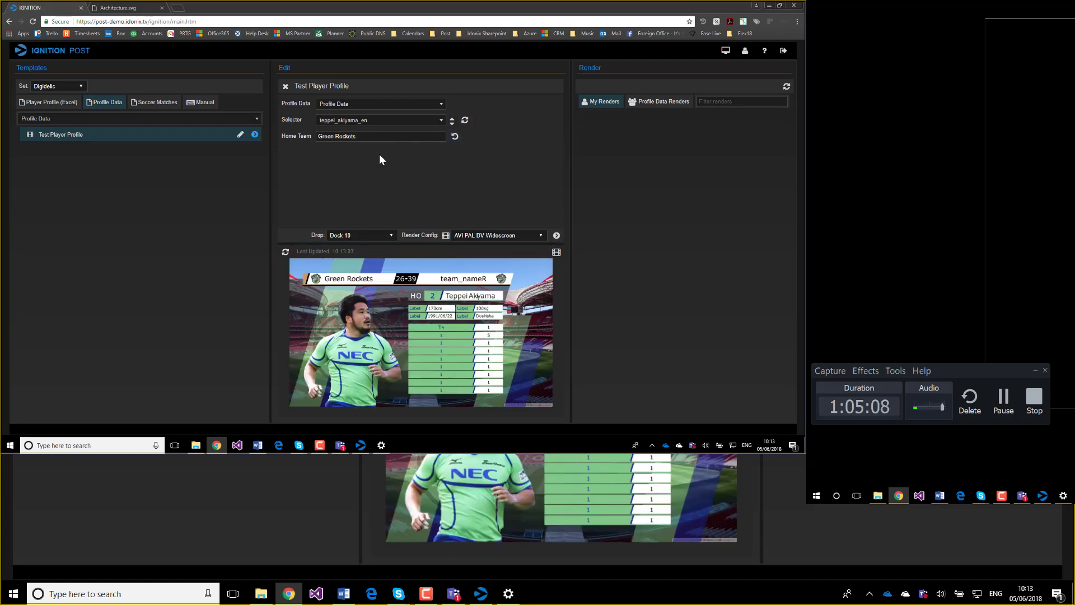
Replace the word Green in the Home Team value so that it reads BluRockets
double_click(326, 136)
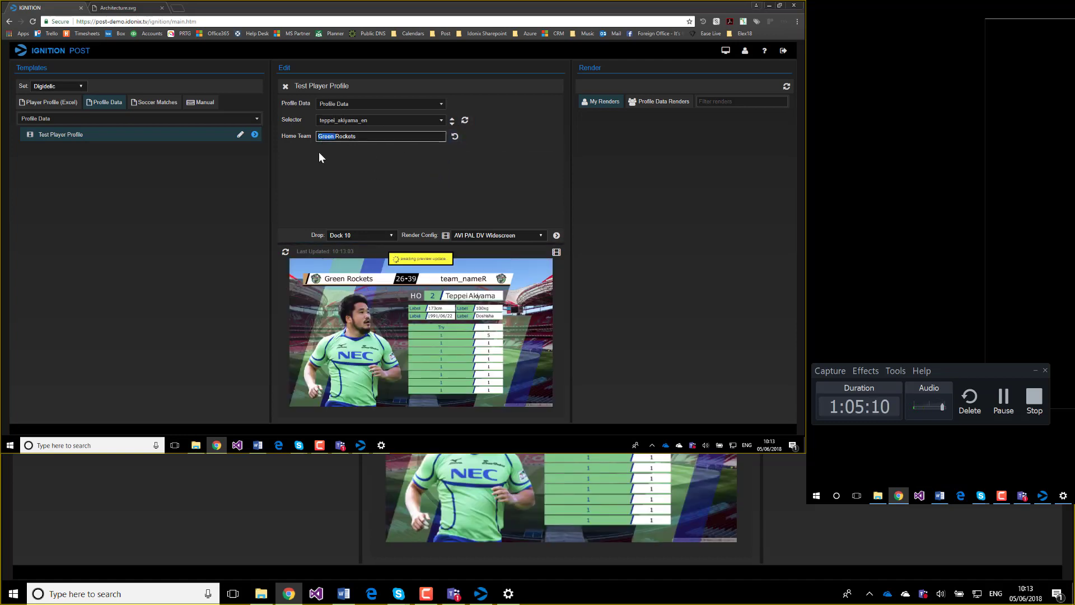
type("Ble")
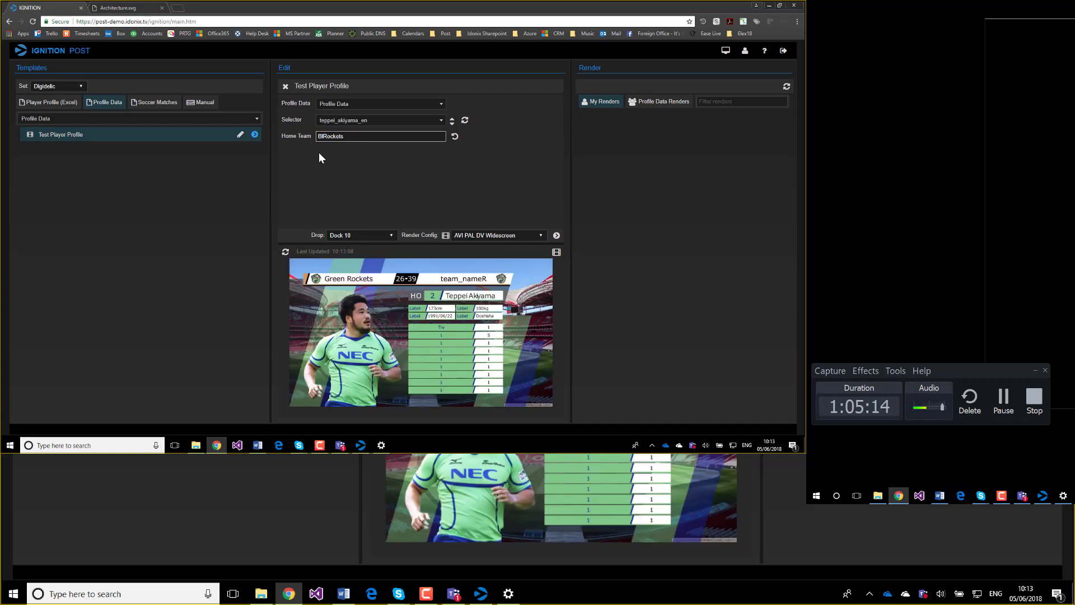
key("BackSpace")
type("u")
Switch to the Ignition Post desktop application and set the Test Name Strap template's LINE2 control to Number mode with default value 10
left_click(361, 445)
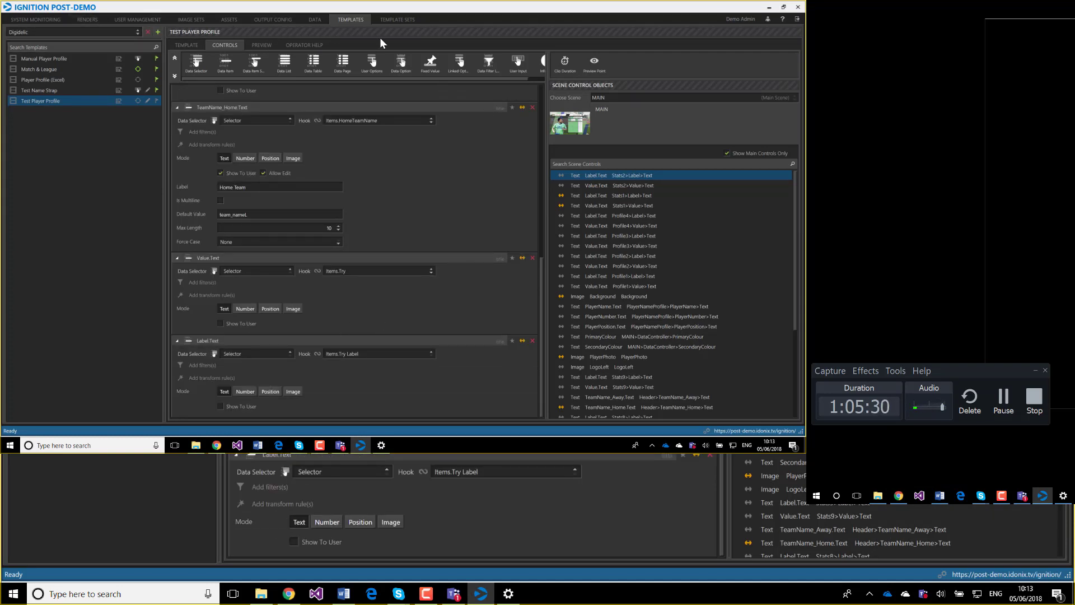
left_click(64, 89)
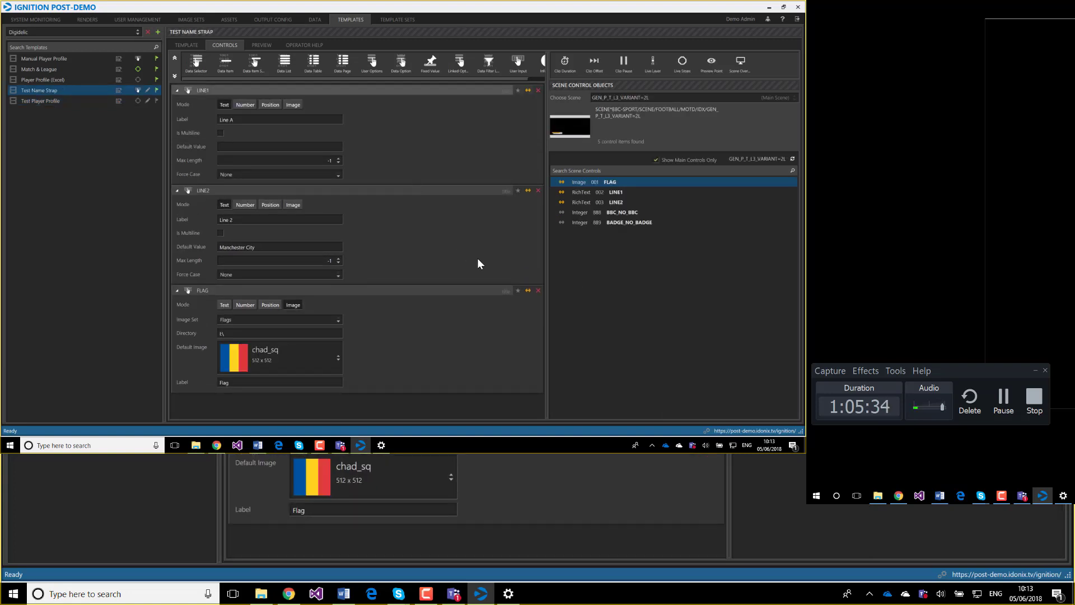
left_click(246, 204)
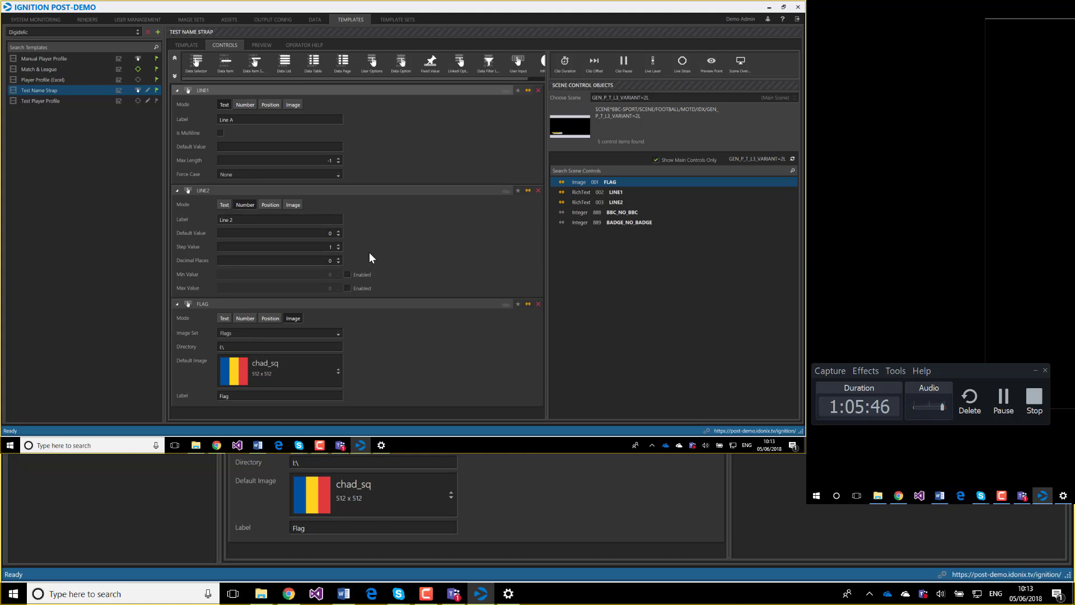
key("Tab")
type("10")
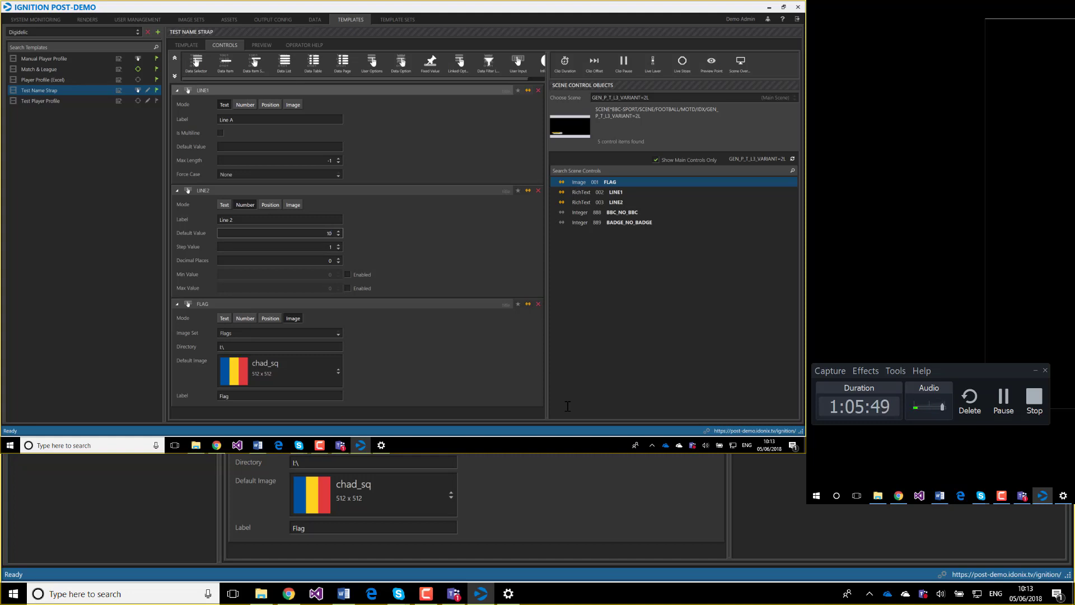
Give the LINE2 number control a step value of 2, 1 decimal place and an enabled minimum value of 0.5
left_click(338, 245)
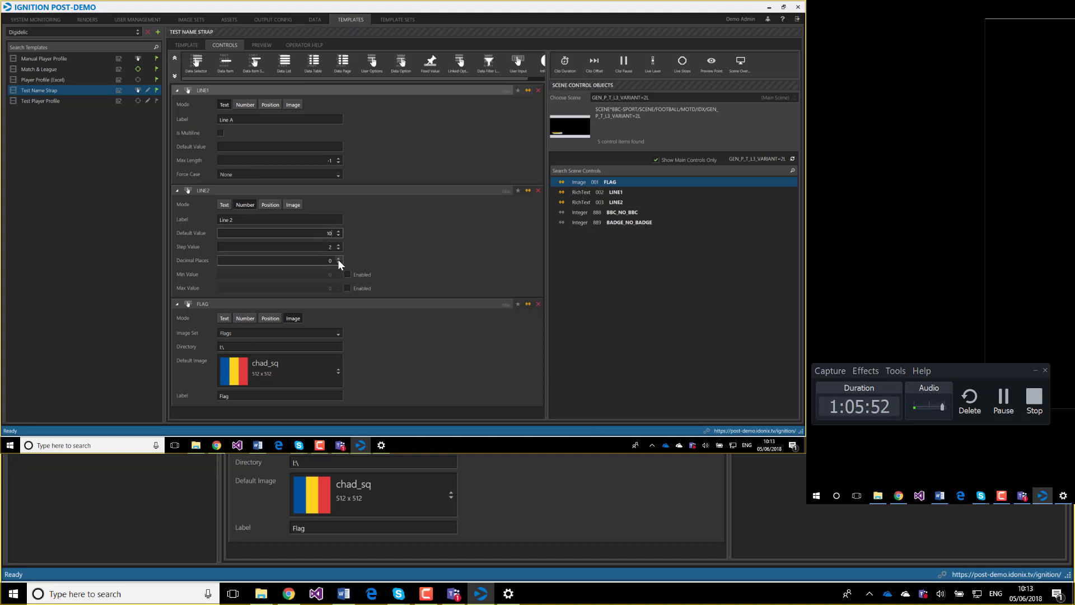
left_click(338, 258)
left_click(348, 274)
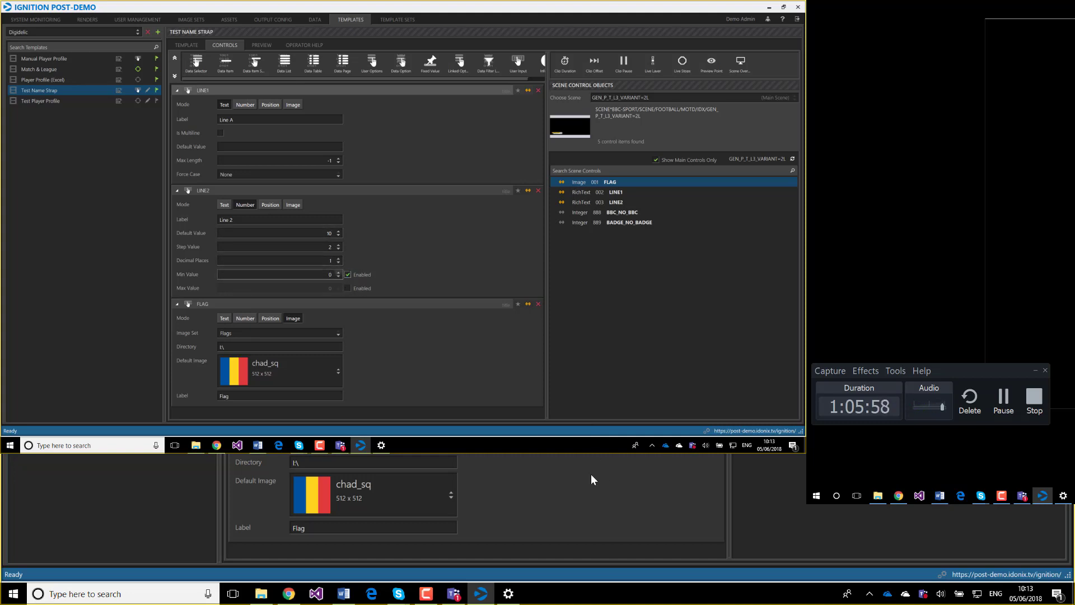
left_click(338, 272)
left_click(339, 272)
left_click(339, 272)
type("0.5")
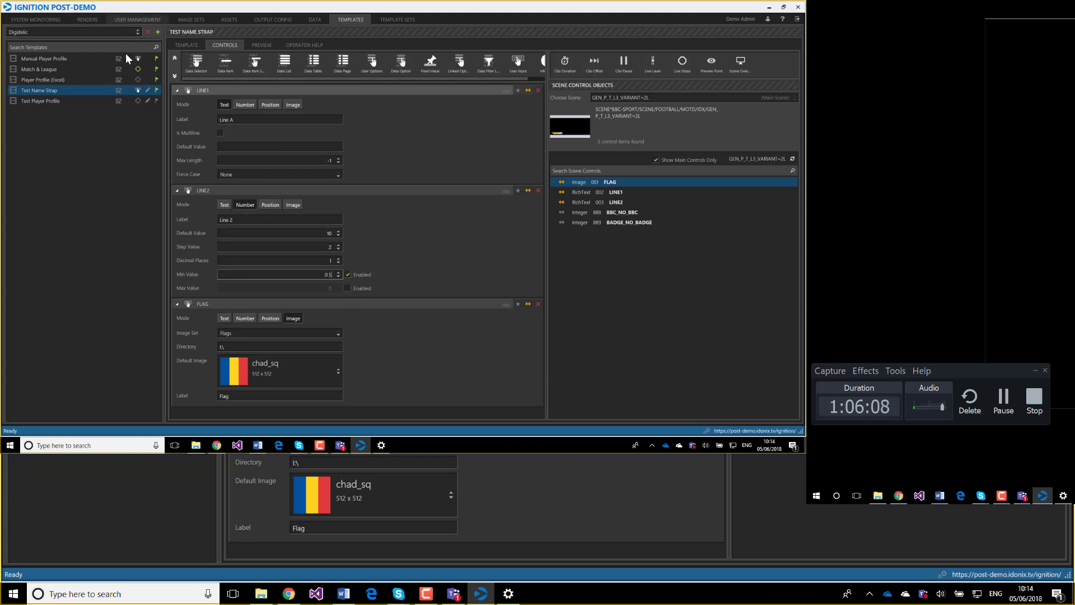
Switch to the web client in Chrome, reload it and open Test Name Strap from the Manual templates
left_click(218, 447)
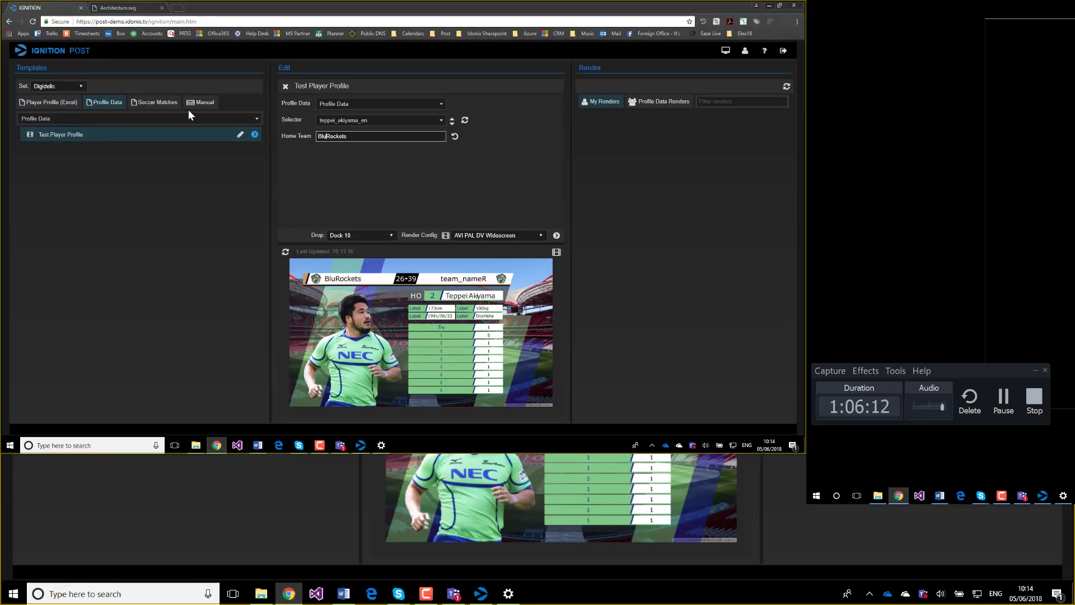
left_click(32, 22)
left_click(200, 102)
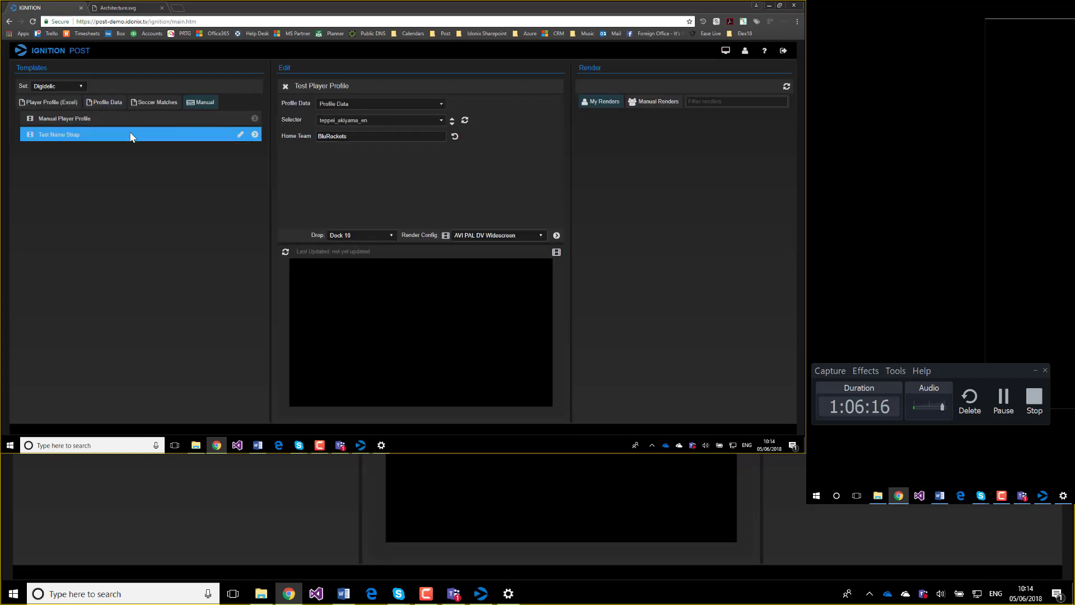
left_click(128, 138)
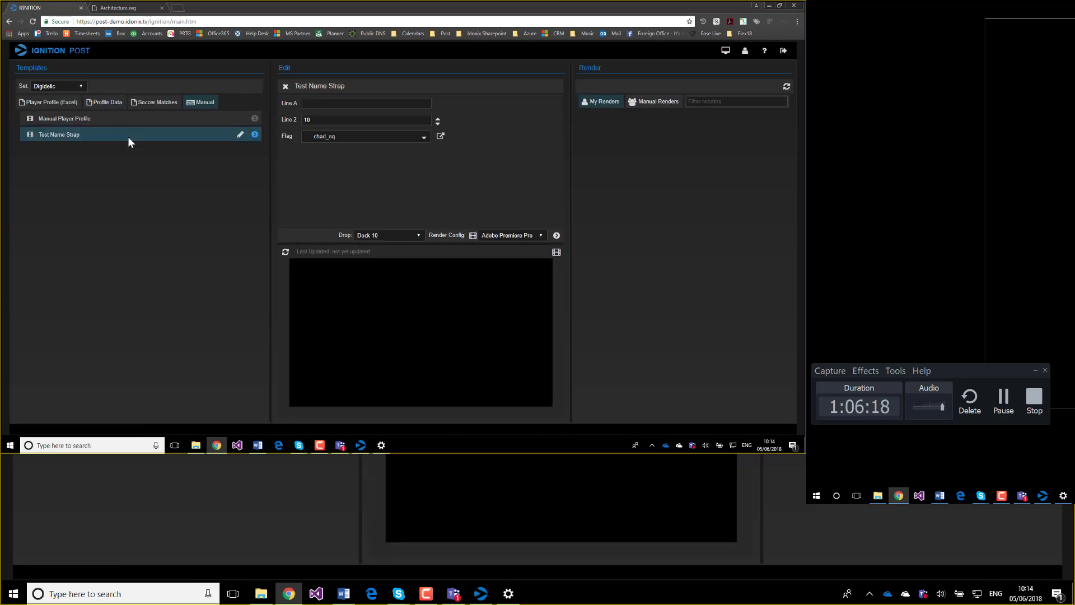
Test the Line 2 number field by stepping its value up and then down to the minimum of 0.5
left_click(328, 122)
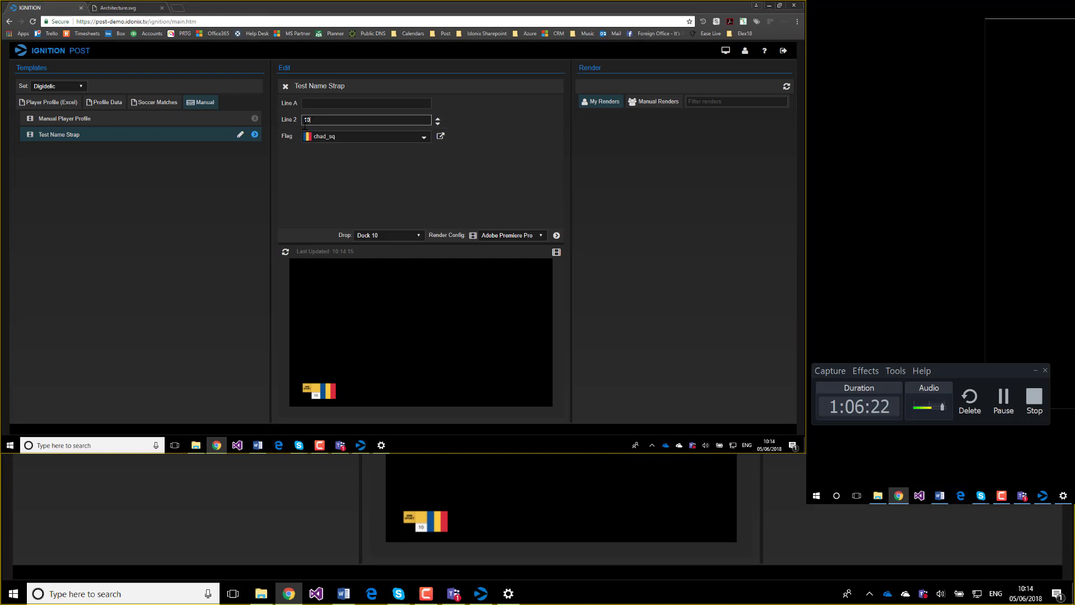
left_click(438, 120)
left_click(438, 120)
left_click(438, 124)
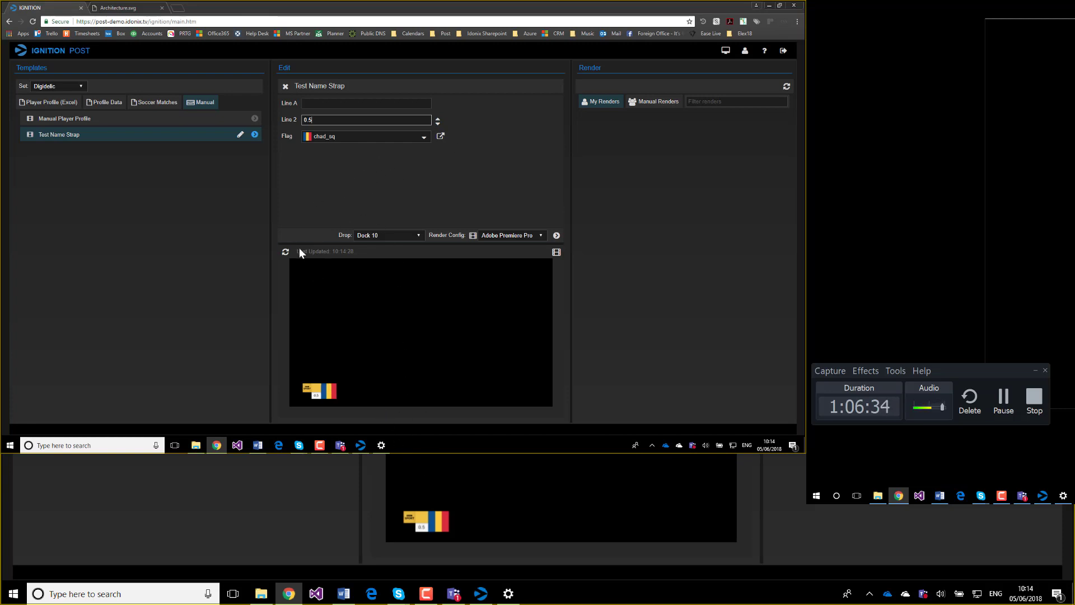
Back in the Ignition Post desktop application, set the LINE2 control to Position mode and review its step value and default coordinates
left_click(361, 445)
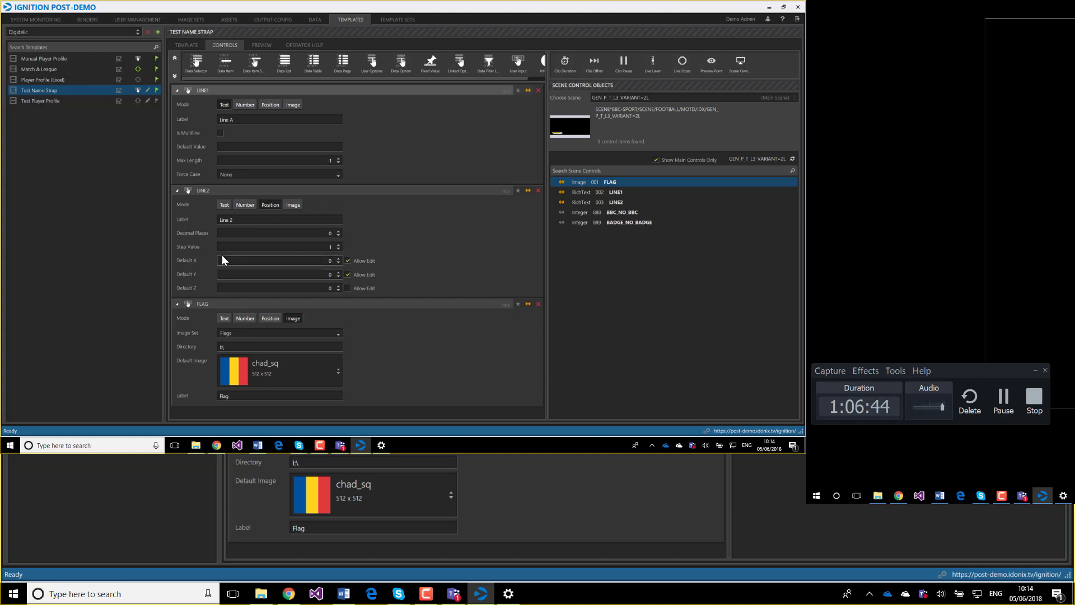
double_click(331, 247)
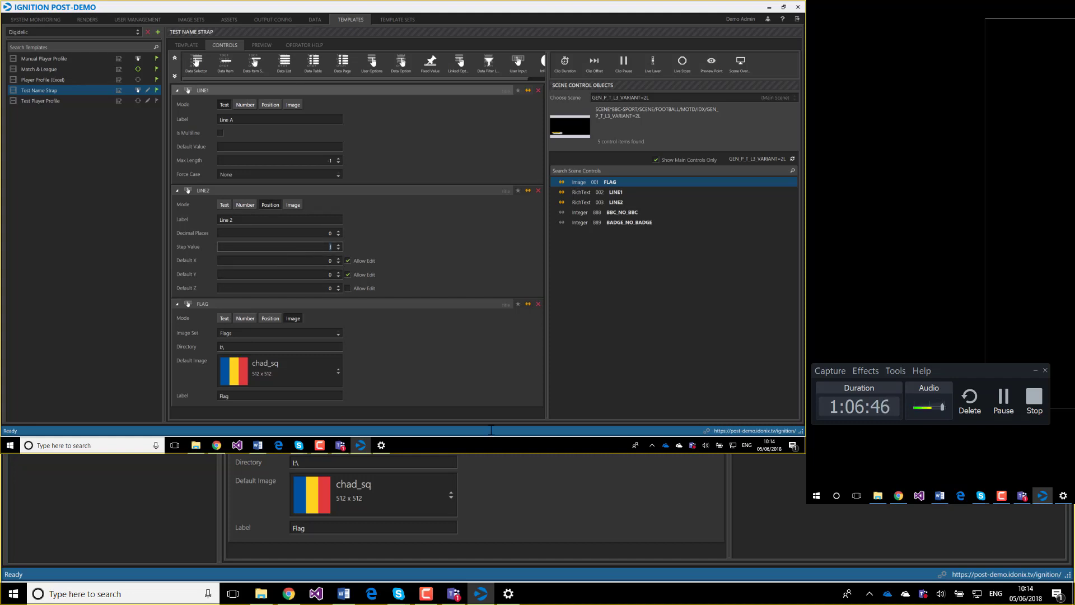
left_click(271, 227)
left_click(250, 220)
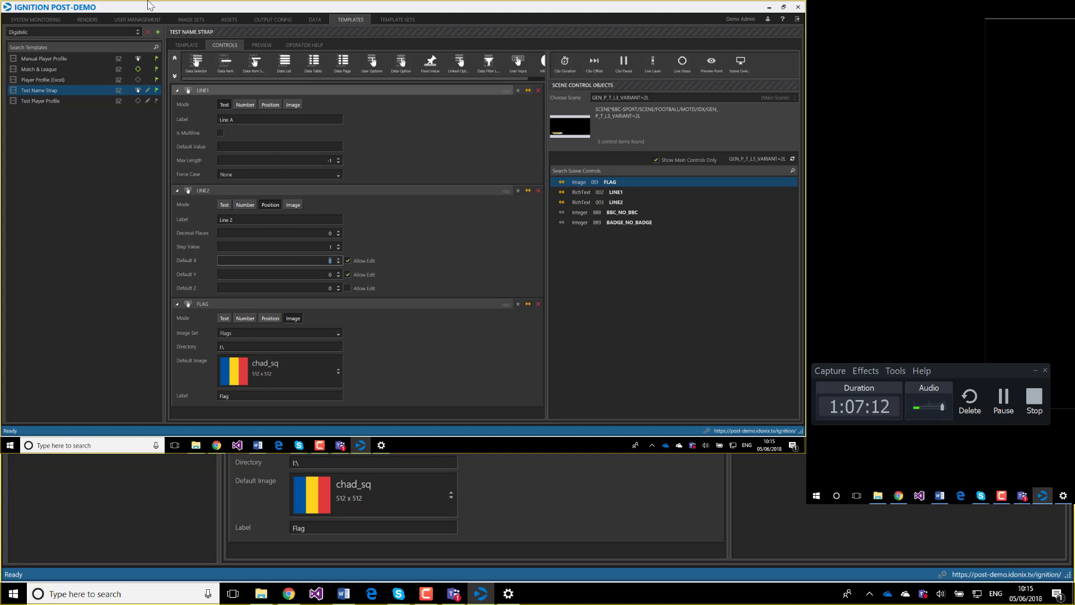
Reload the web client in Chrome, reopen Test Name Strap and try stepping the Y value of Line 2
left_click(217, 445)
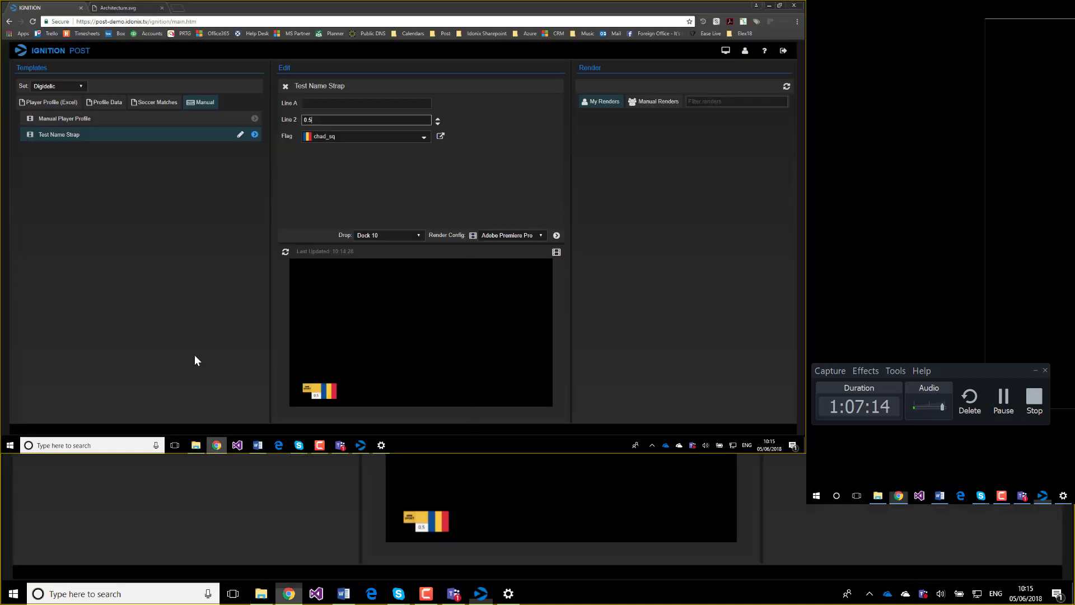
left_click(35, 22)
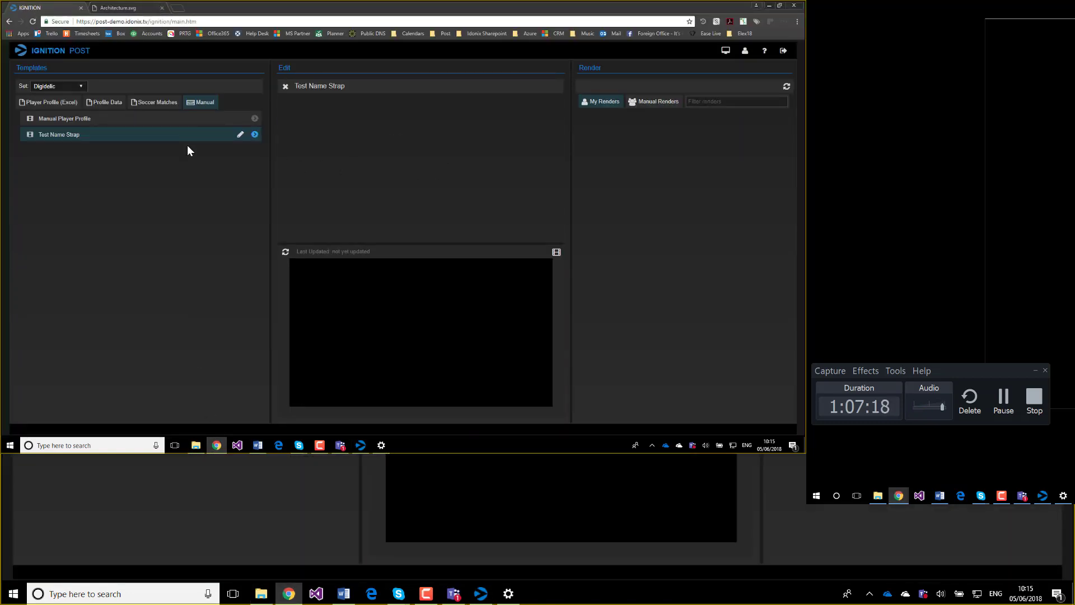
left_click(180, 136)
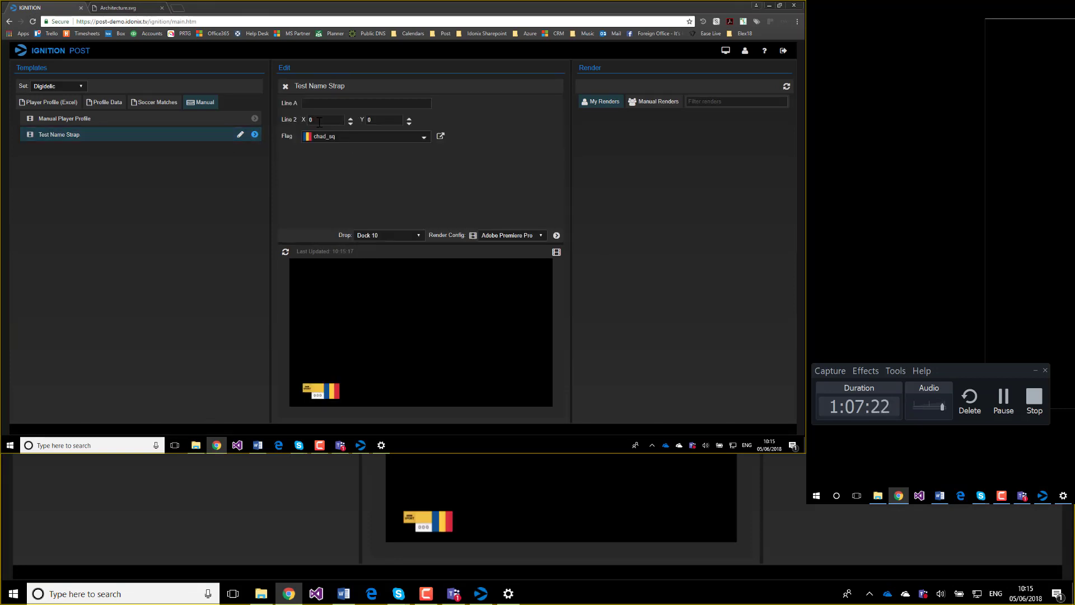
left_click(386, 122)
double_click(409, 119)
Back in the Ignition Post desktop application, add a User Options control between LINE1 and LINE2 with value 0 for the No option
left_click(361, 446)
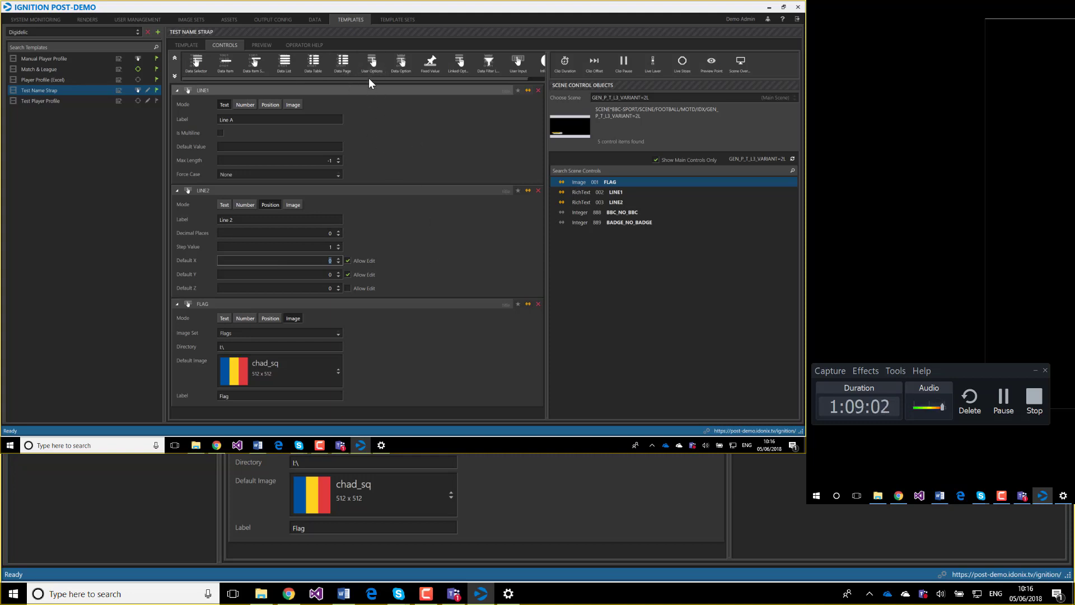
left_click_drag(651, 112, 353, 200)
left_click_drag(617, 352, 314, 200)
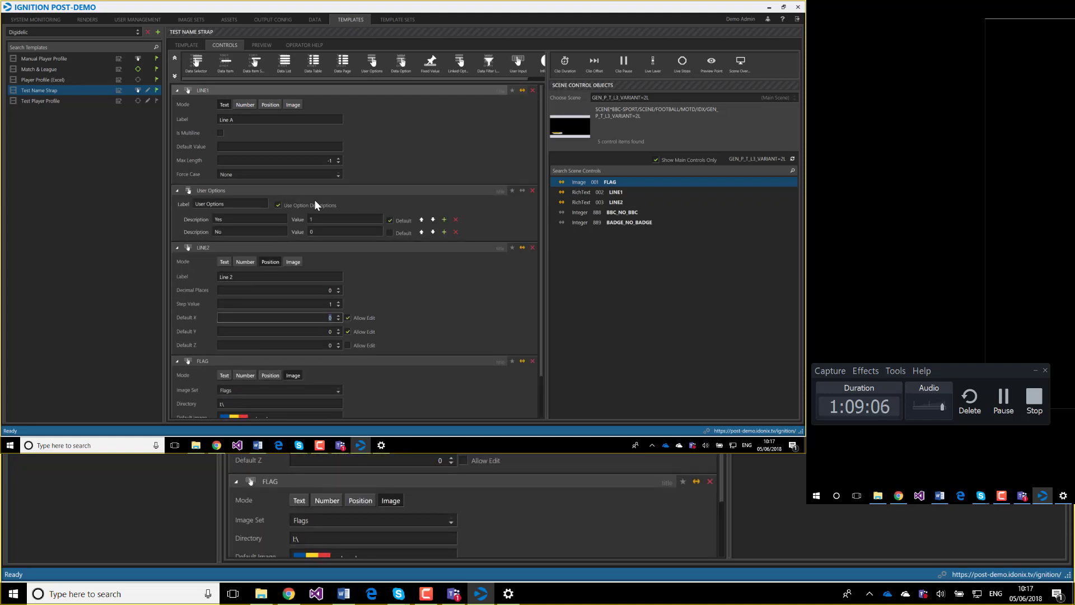
scroll(372, 187, "down", 1)
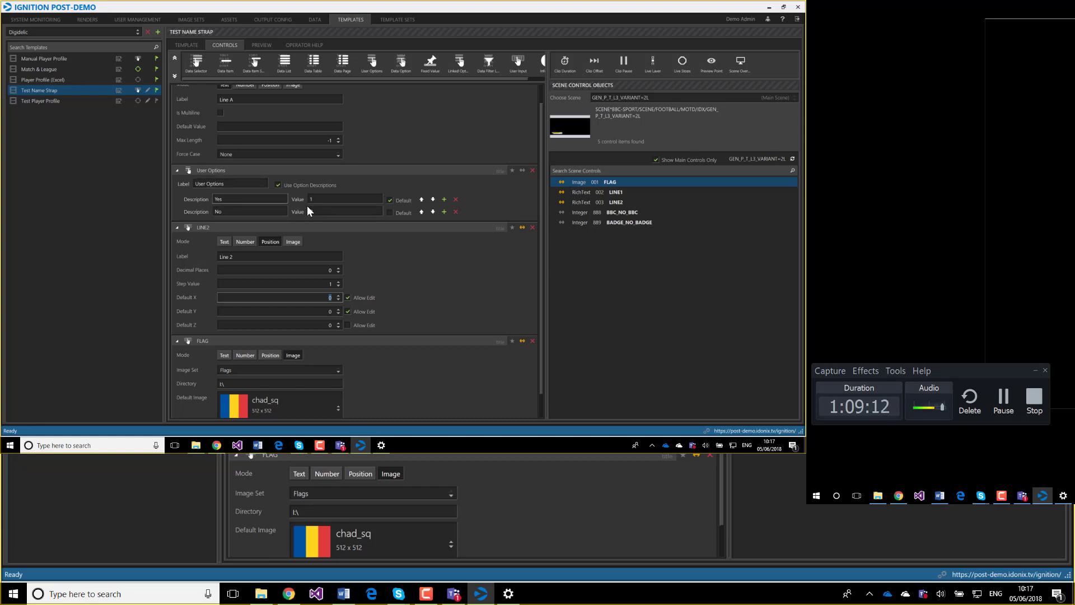
left_click(342, 211)
type("0")
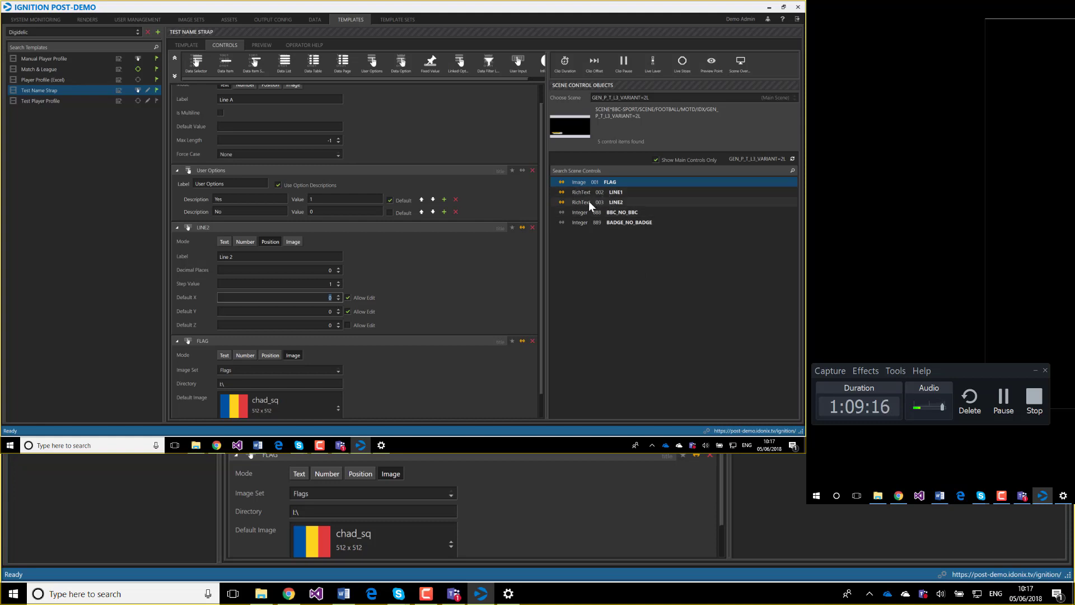
Link the LINE2 scene control to the User Options control and add a third option row after No
left_click(567, 202)
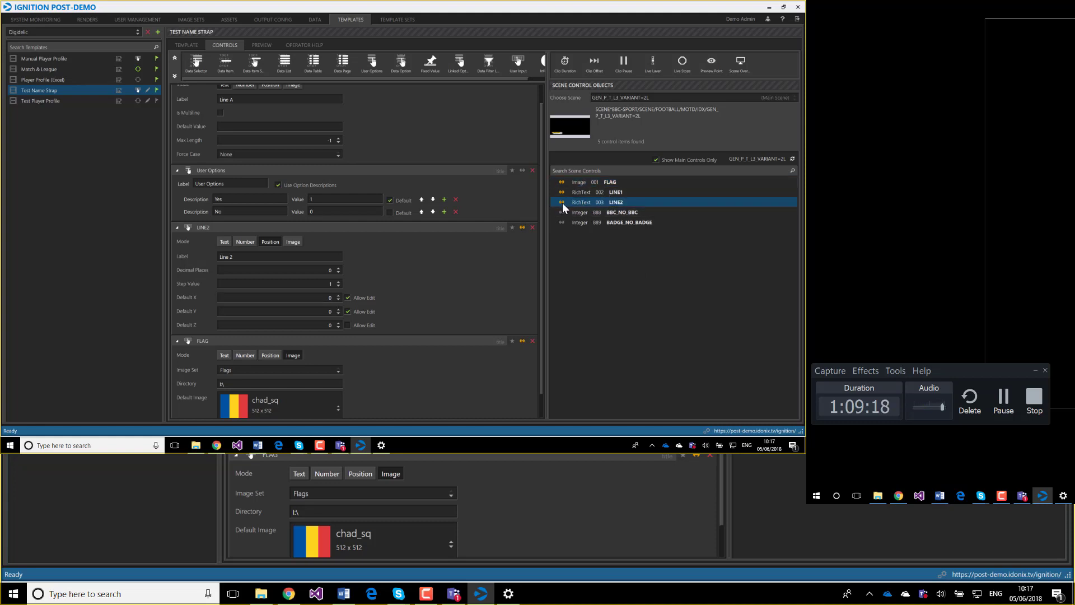
left_click_drag(562, 203, 916, 294)
left_click(443, 212)
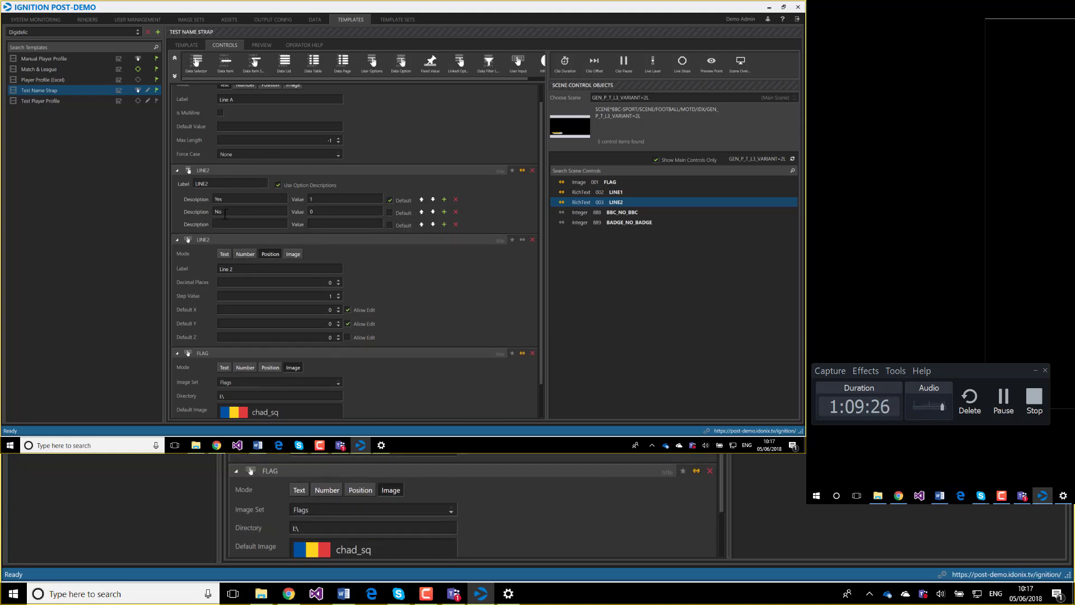
Name the third LINE2 user option Maybe and give it the value 2
type("Maybe")
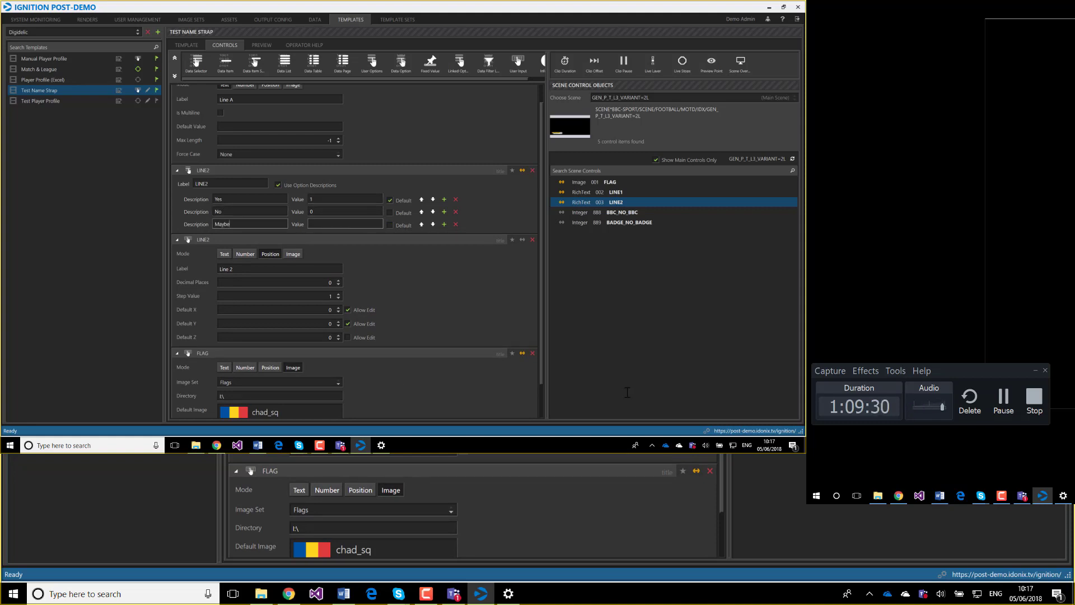
left_click(336, 224)
left_click(351, 202)
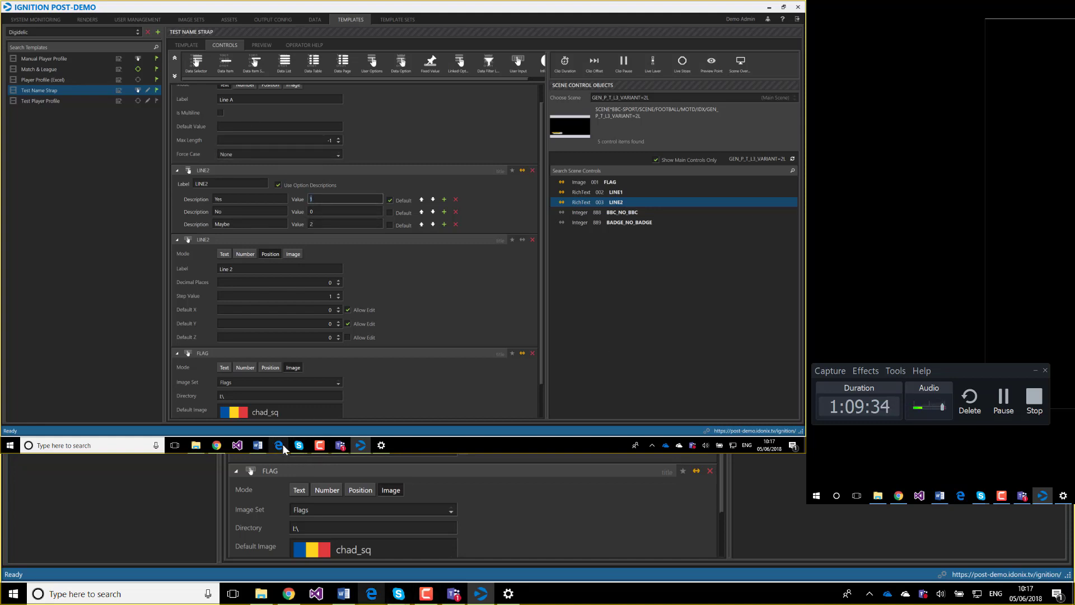
Switch to the web client in Chrome, reload it, and test Test Name Strap's LINE2 drop-down with the No and Maybe options
left_click(218, 446)
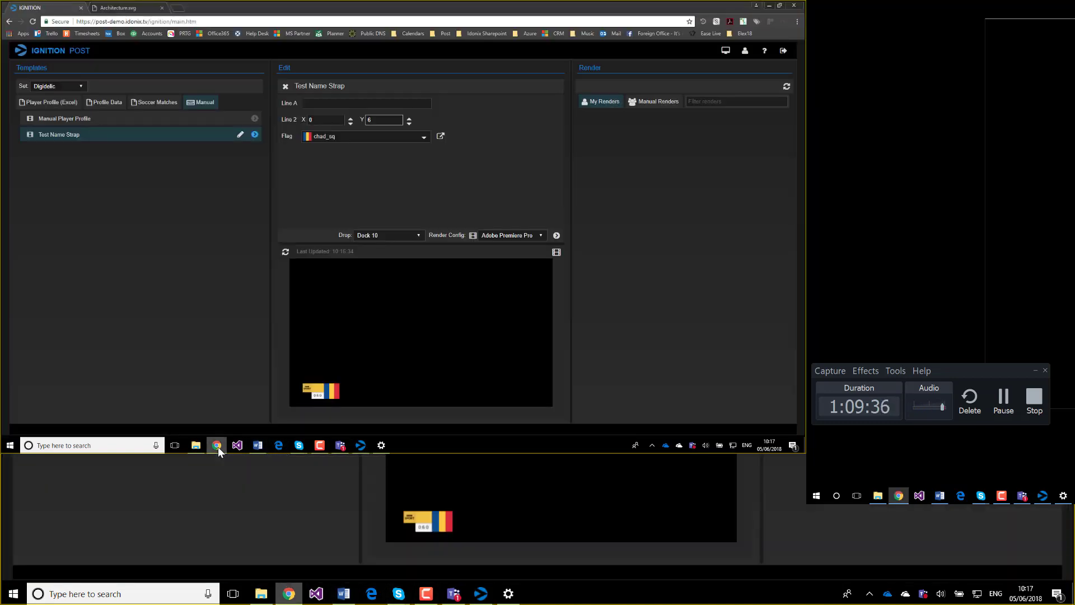
left_click(30, 22)
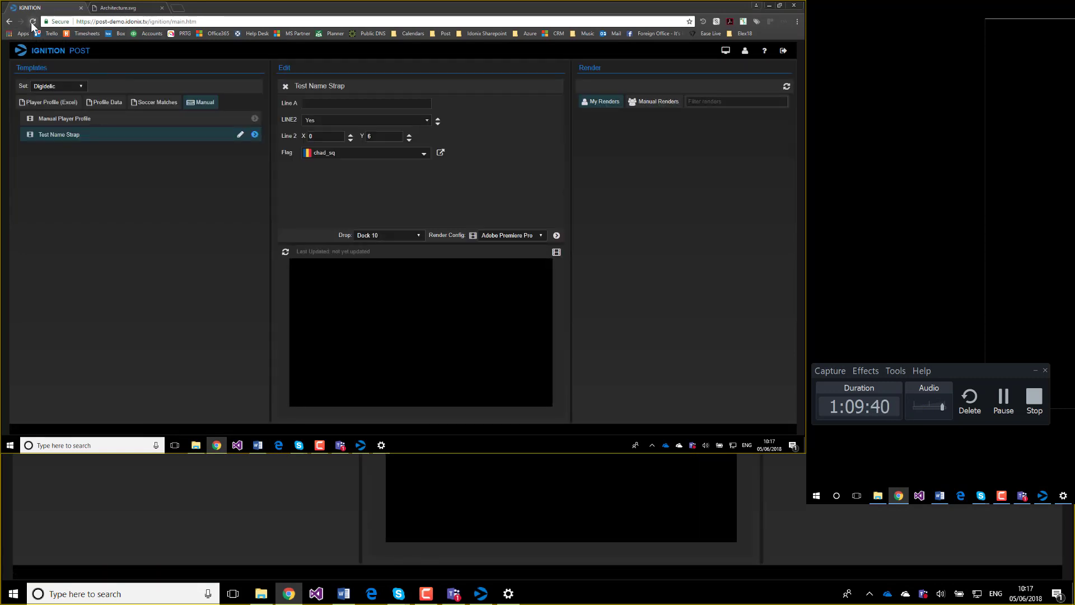
left_click(318, 118)
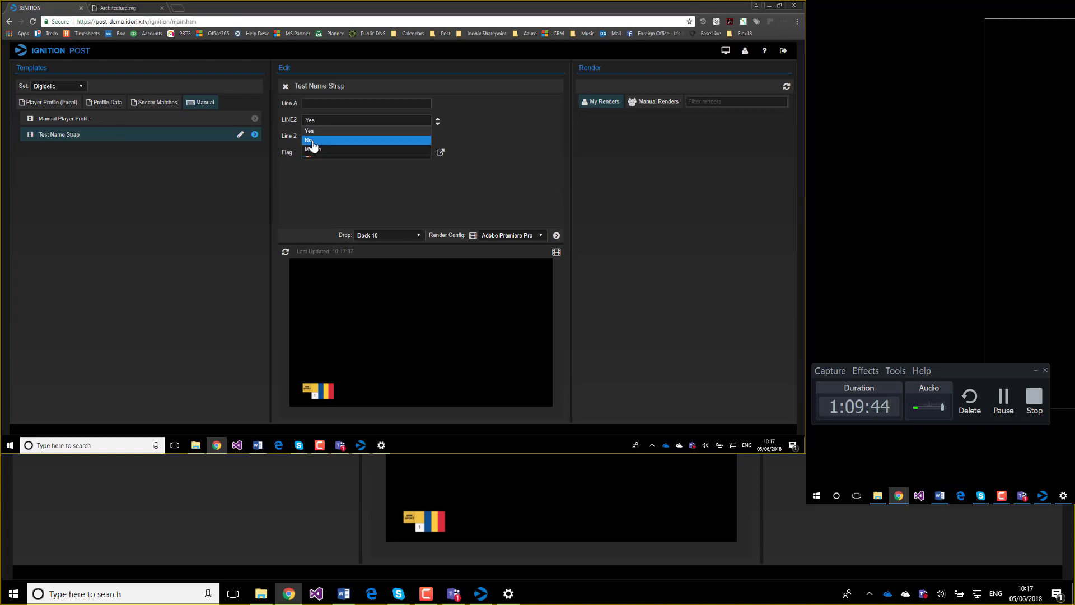
left_click(311, 141)
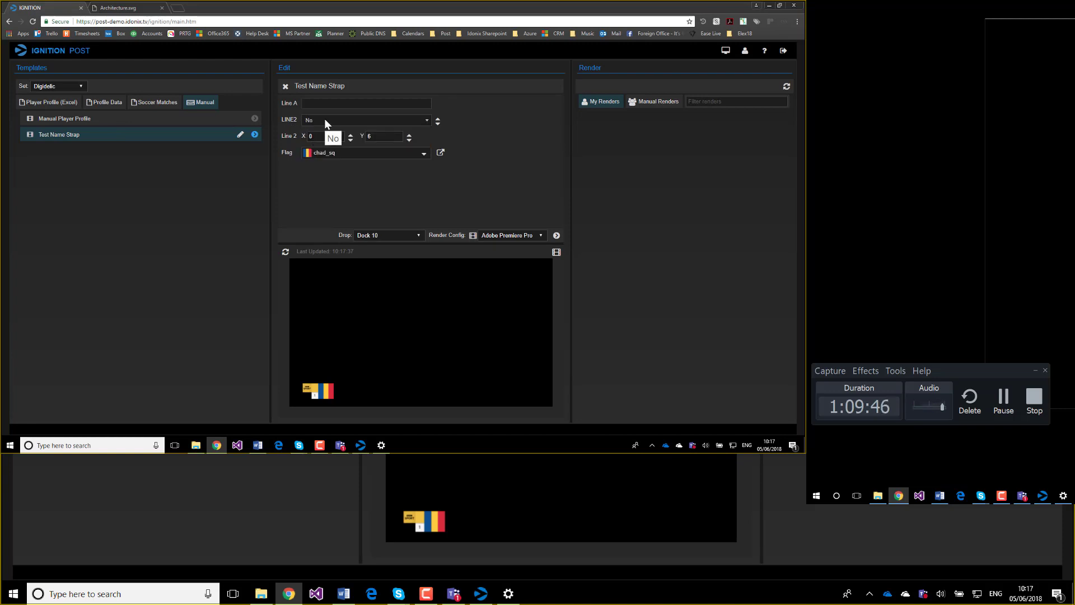
left_click(323, 121)
left_click(322, 150)
left_click(384, 121)
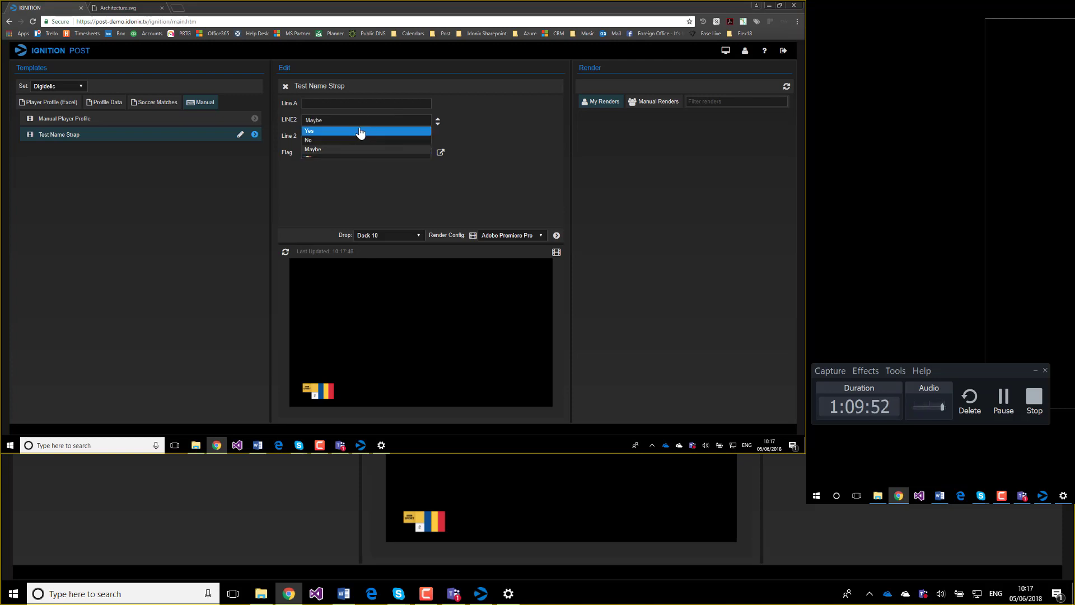
left_click(336, 141)
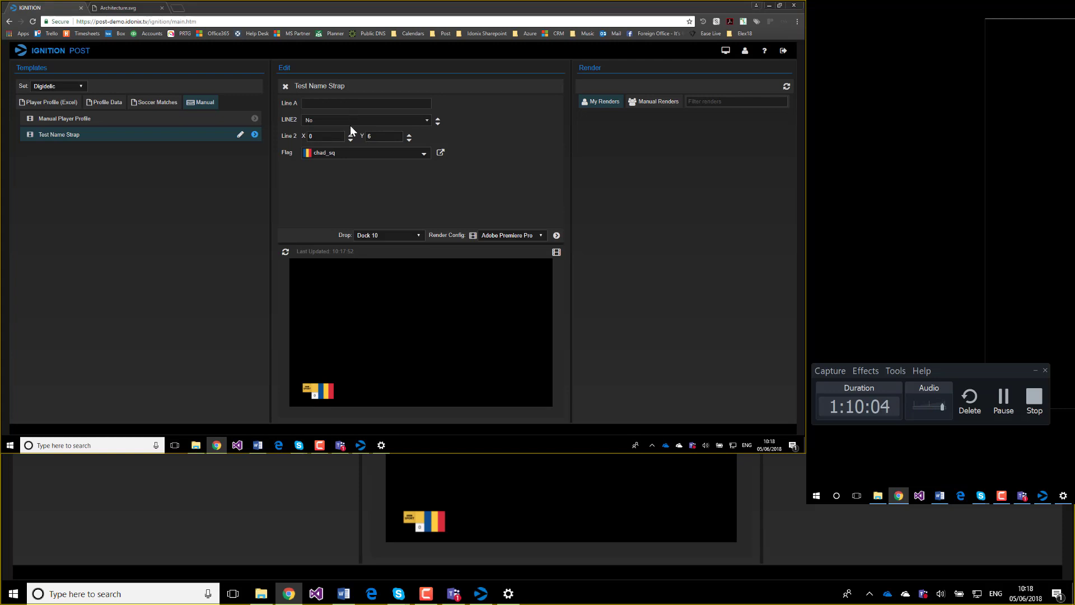
Back in the Ignition Post desktop application, review the LINE2 option descriptions and values and move the User Options control above LINE1
left_click(361, 445)
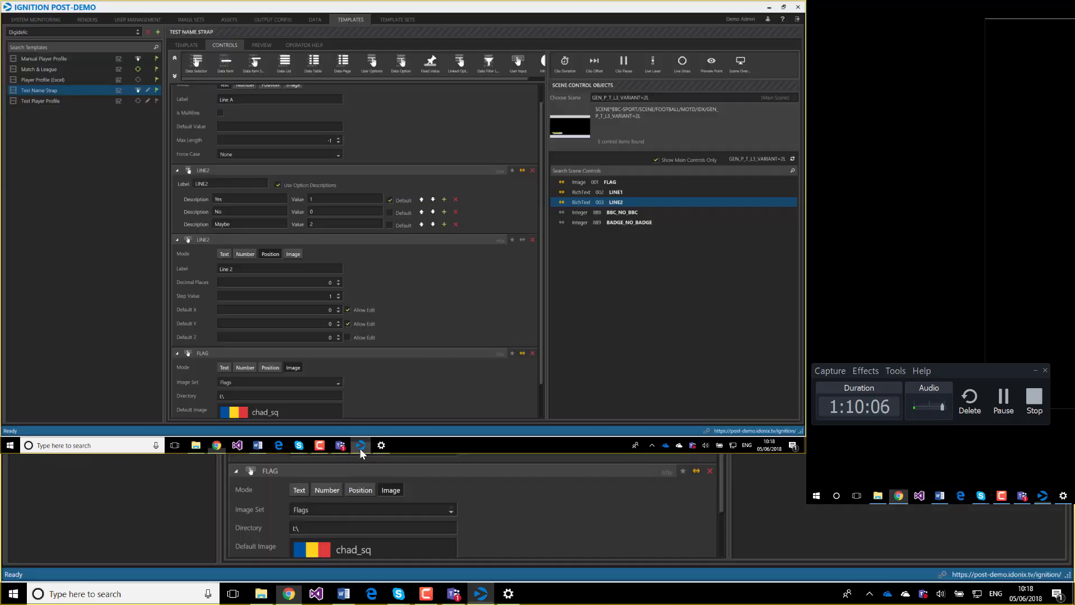
double_click(220, 201)
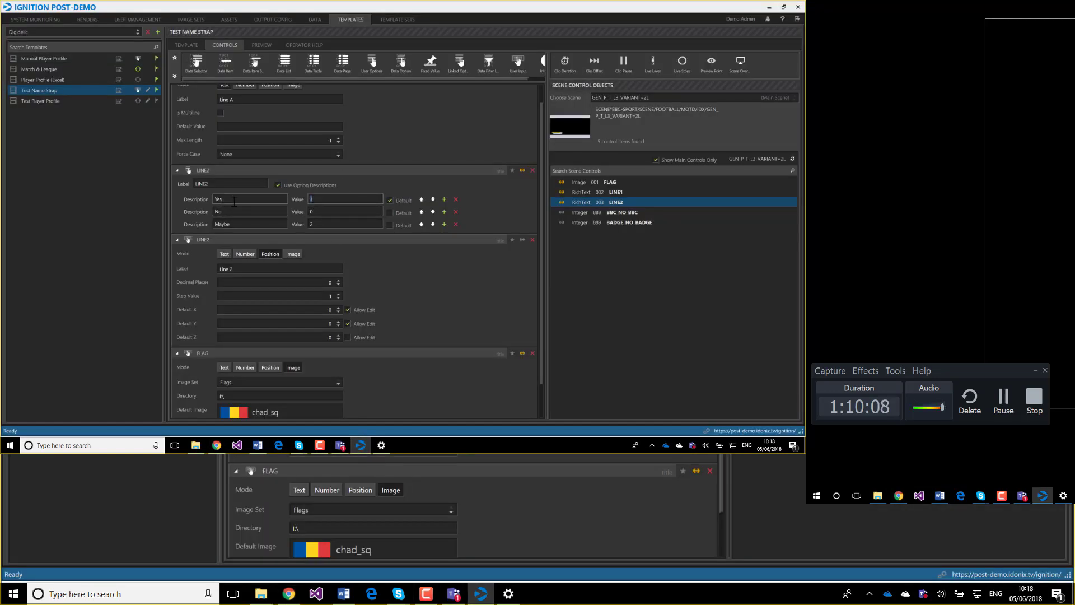
double_click(219, 212)
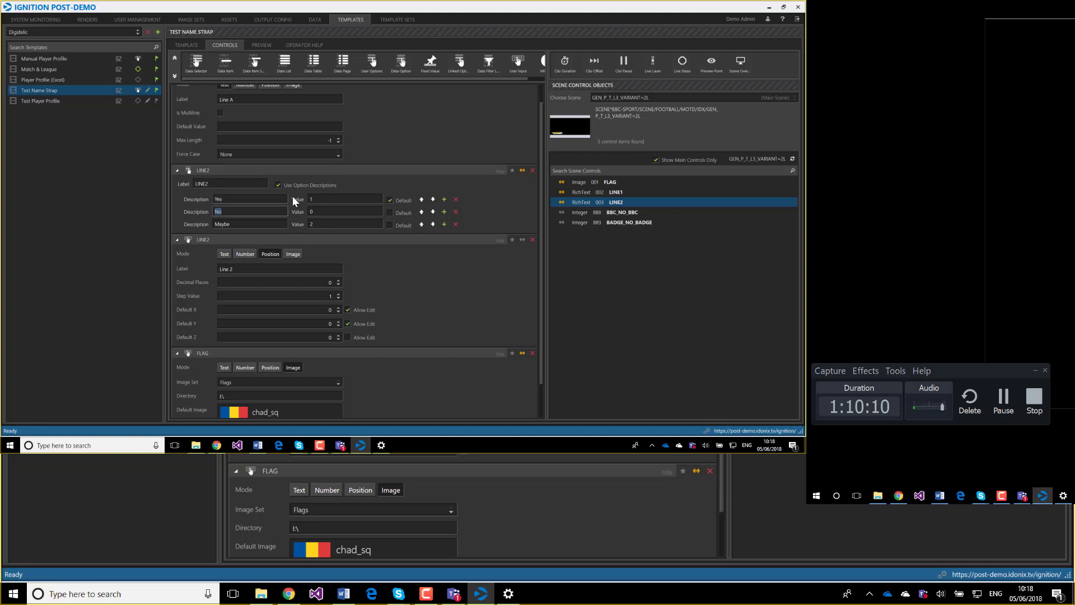
double_click(220, 199)
double_click(222, 224)
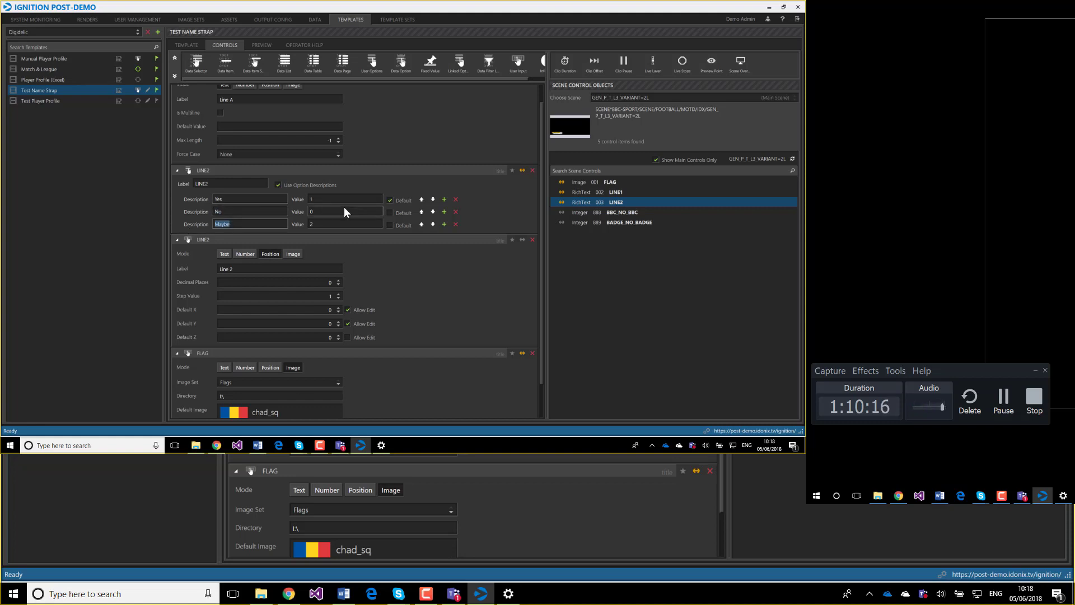
left_click(313, 198)
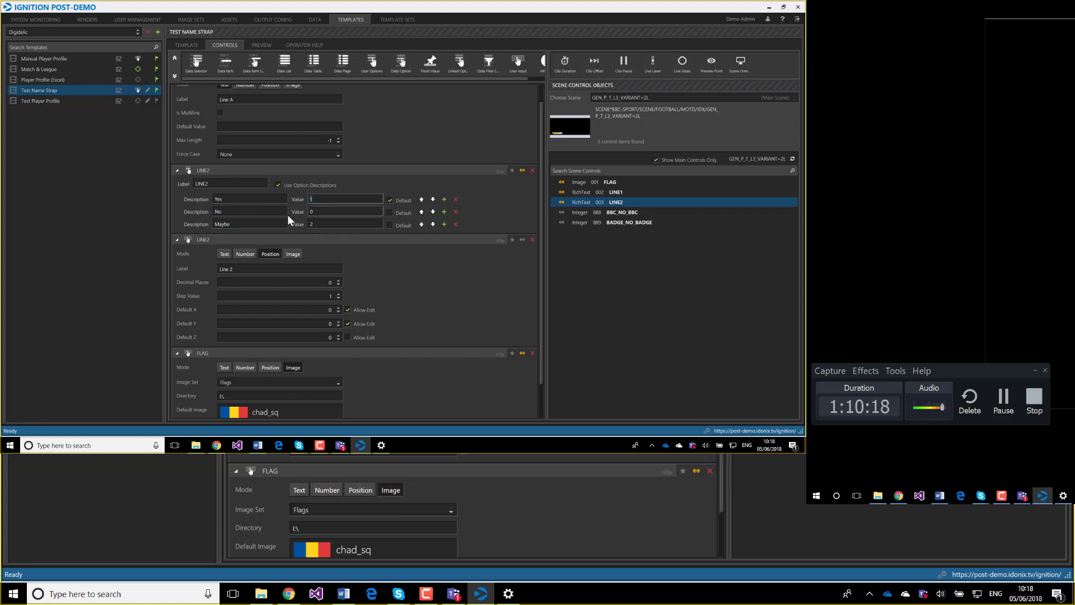
double_click(311, 212)
left_click_drag(310, 209, 321, 196)
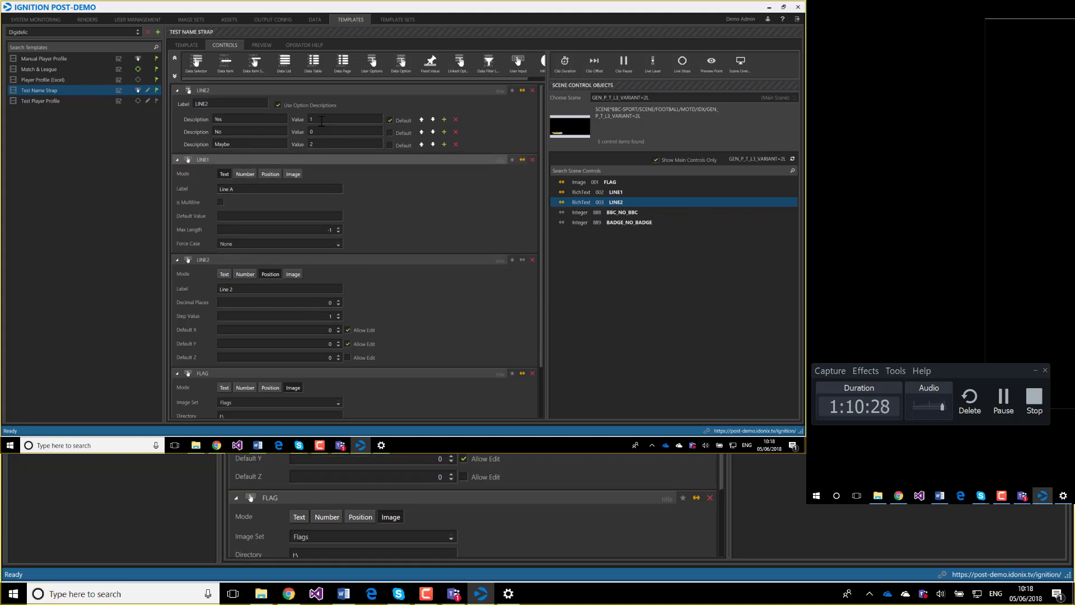
Set the LINE2 option values to One for Yes, Two for No and THree for Maybe
left_click(300, 119)
type("One")
left_click(311, 129)
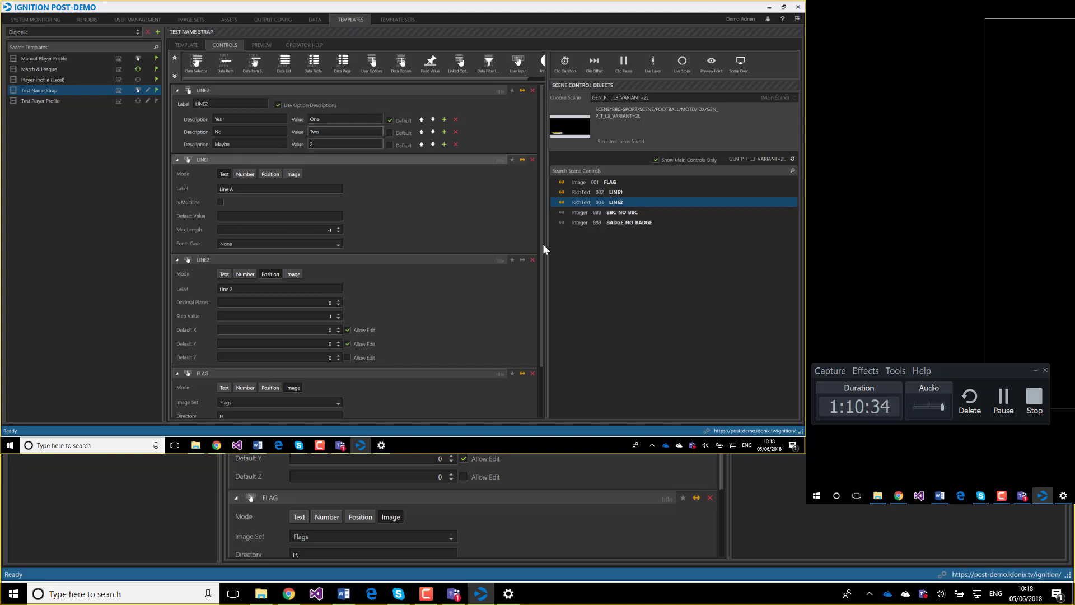
left_click(312, 143)
type("THree")
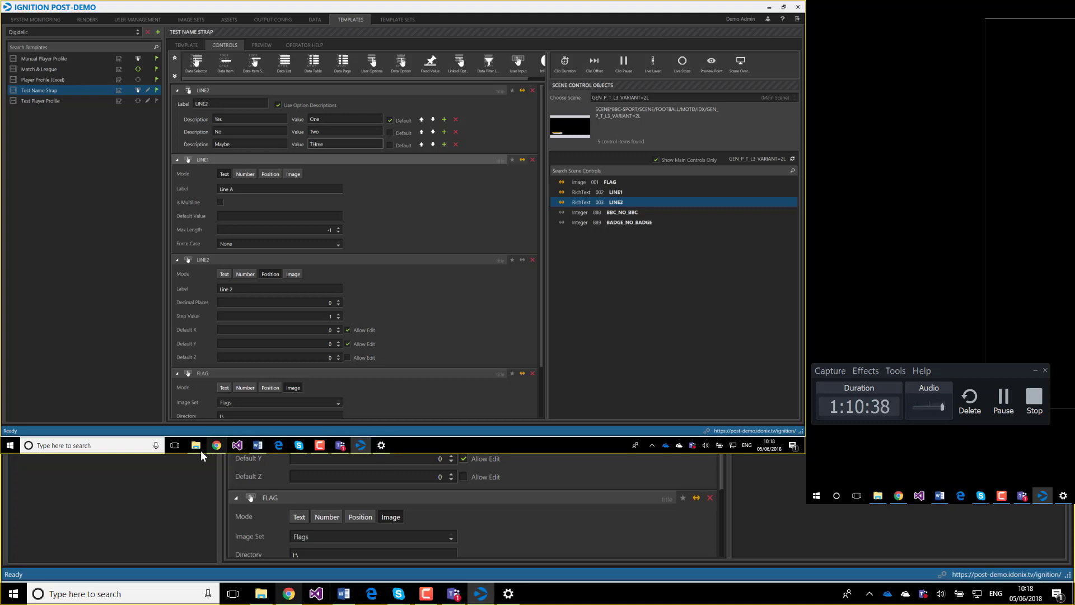
Reload the web client in Chrome, reopen Test Name Strap and preview the LINE2 options No and Maybe
left_click(217, 445)
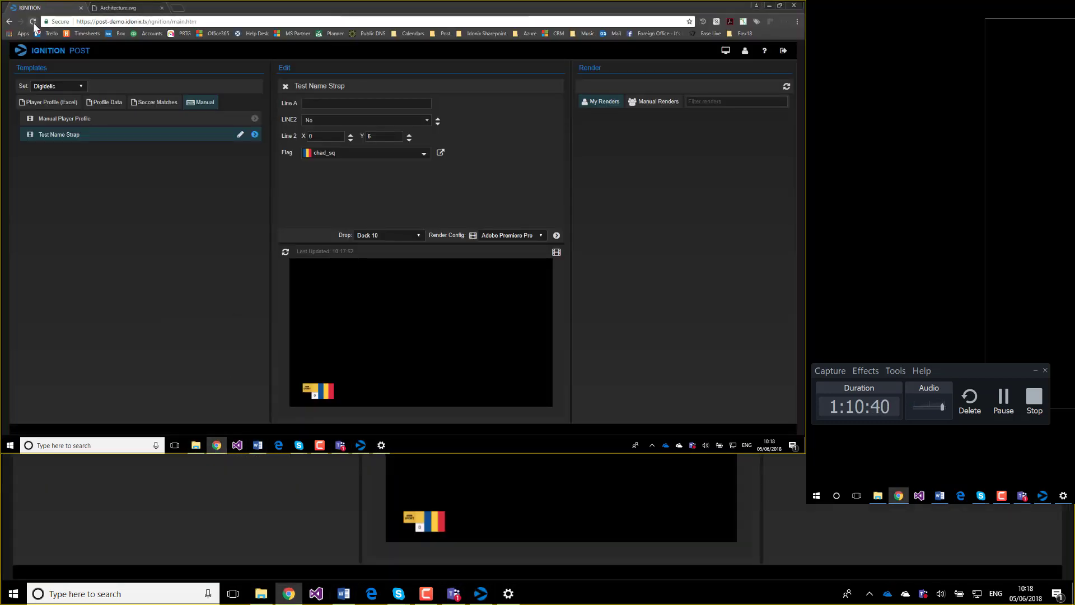
left_click(33, 22)
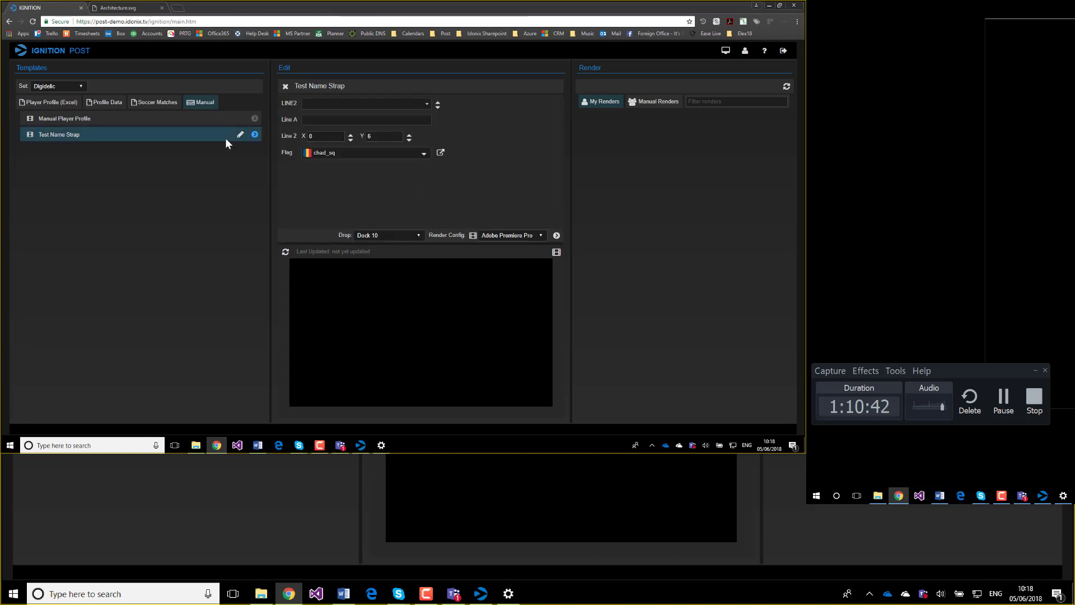
left_click(208, 134)
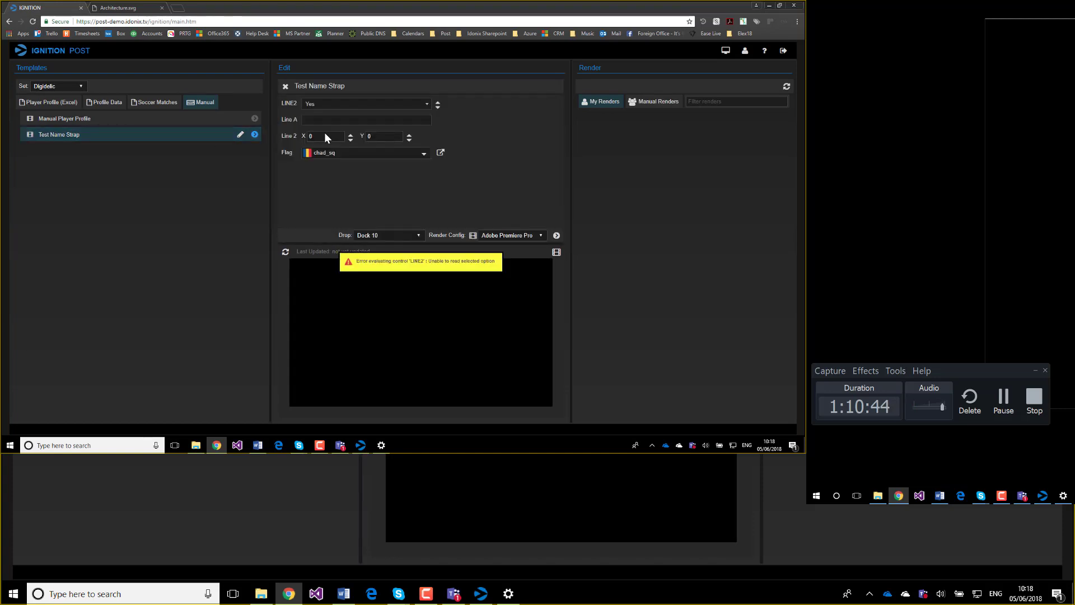
left_click(370, 106)
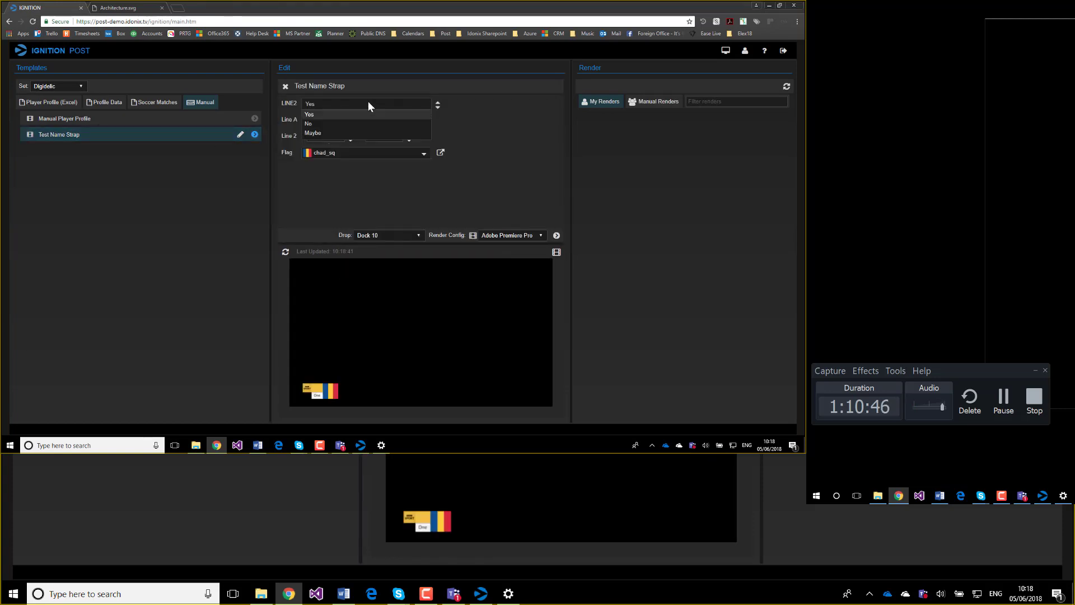
left_click(323, 129)
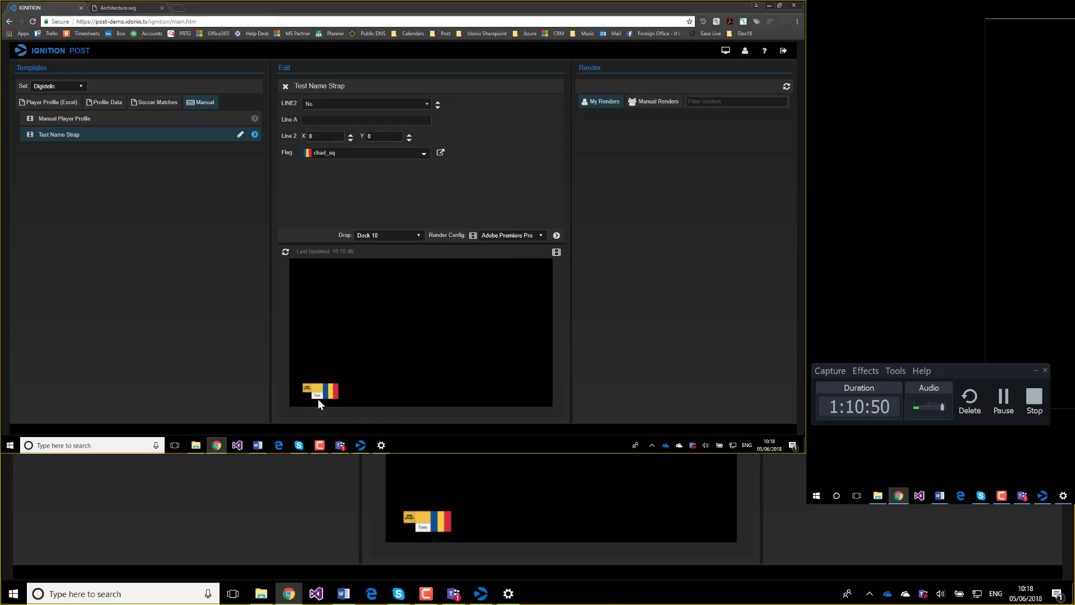
left_click(355, 104)
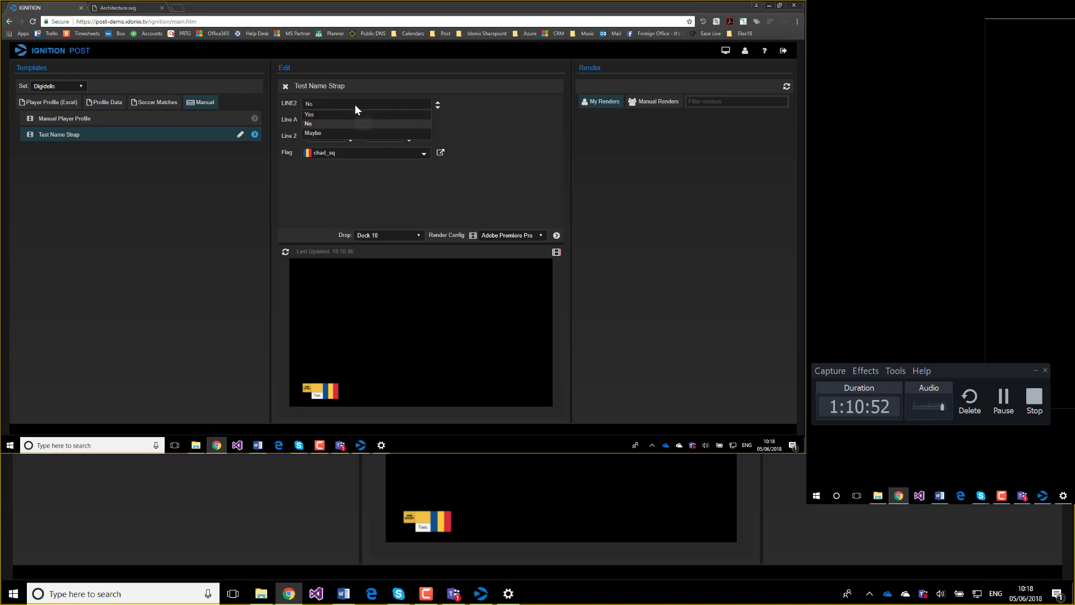
left_click(328, 134)
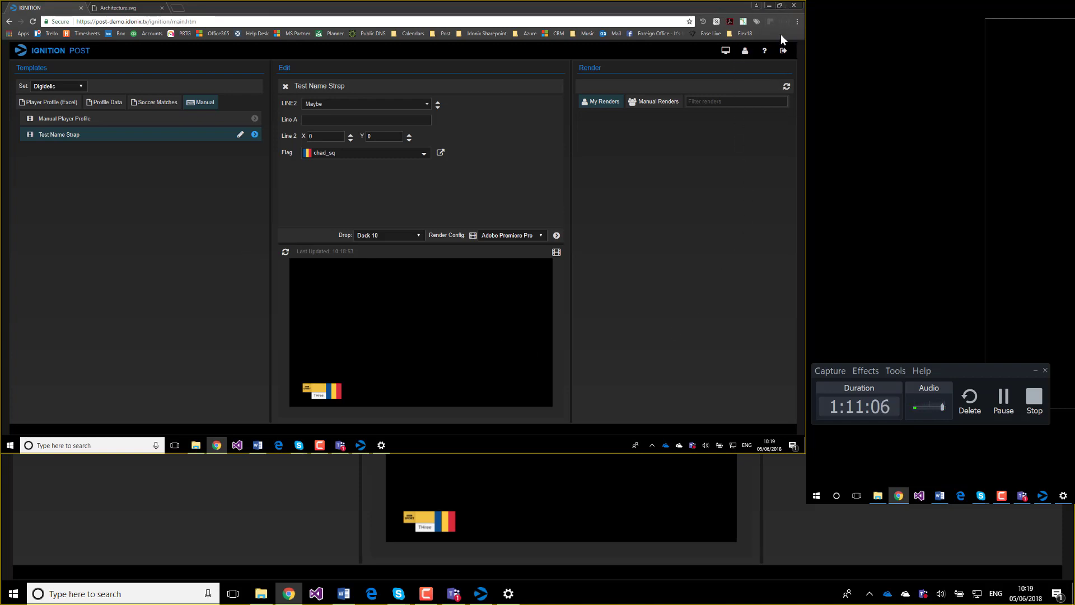
Return to the Ignition Post desktop application, open its template help page and look over the Templates key terms and topics
left_click(770, 6)
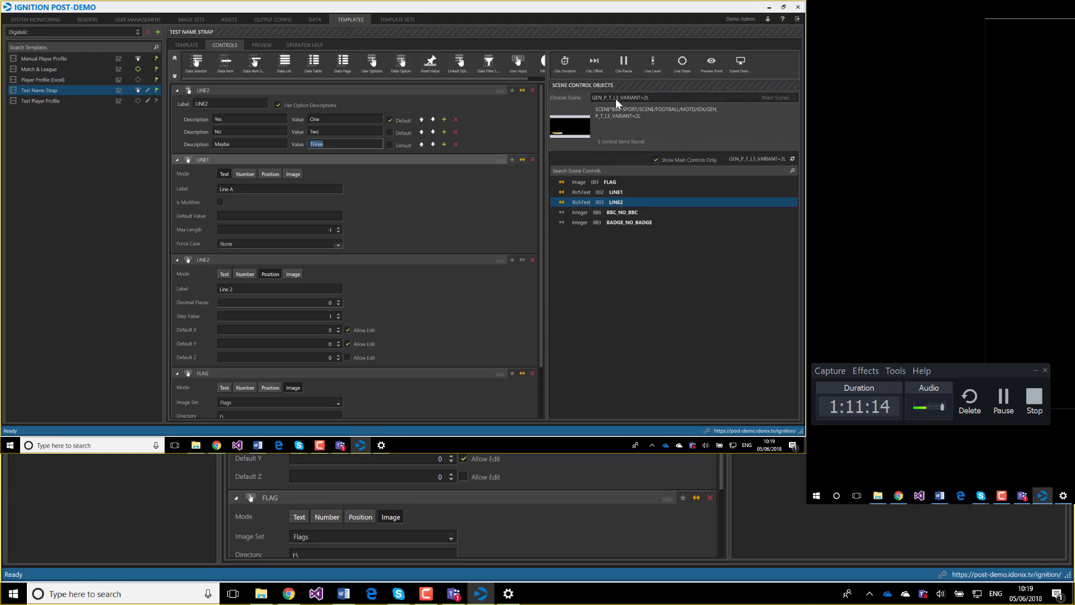
left_click(784, 19)
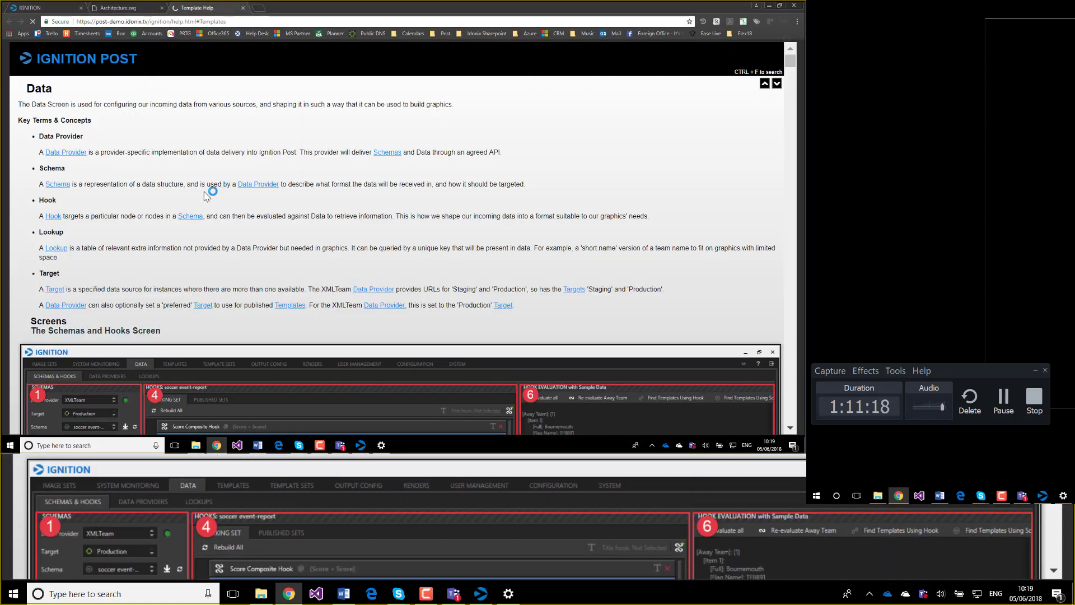
scroll(208, 302, "down", 1)
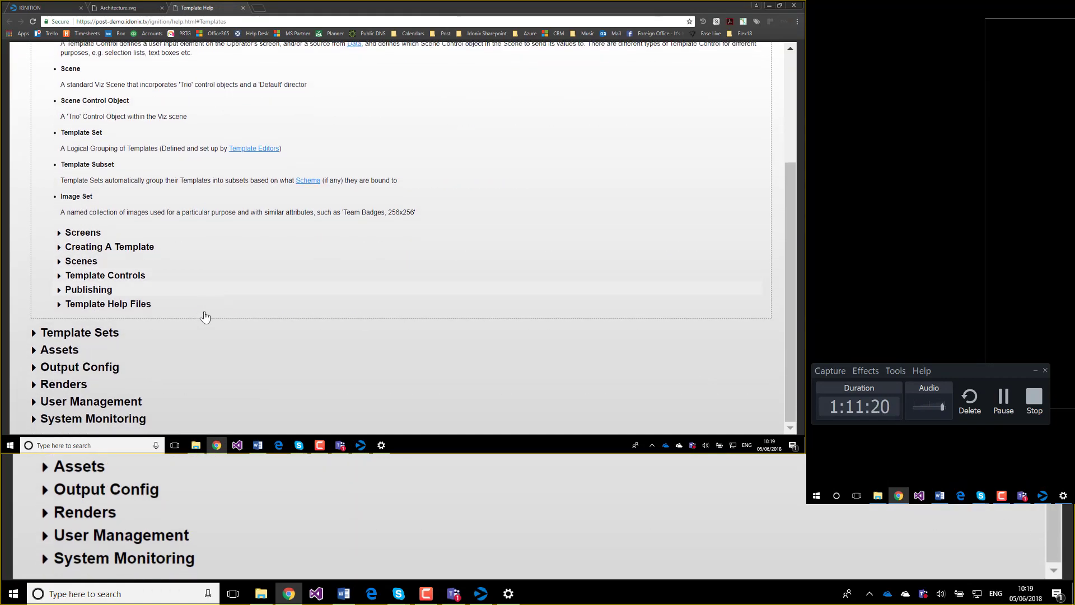
scroll(197, 333, "up", 3)
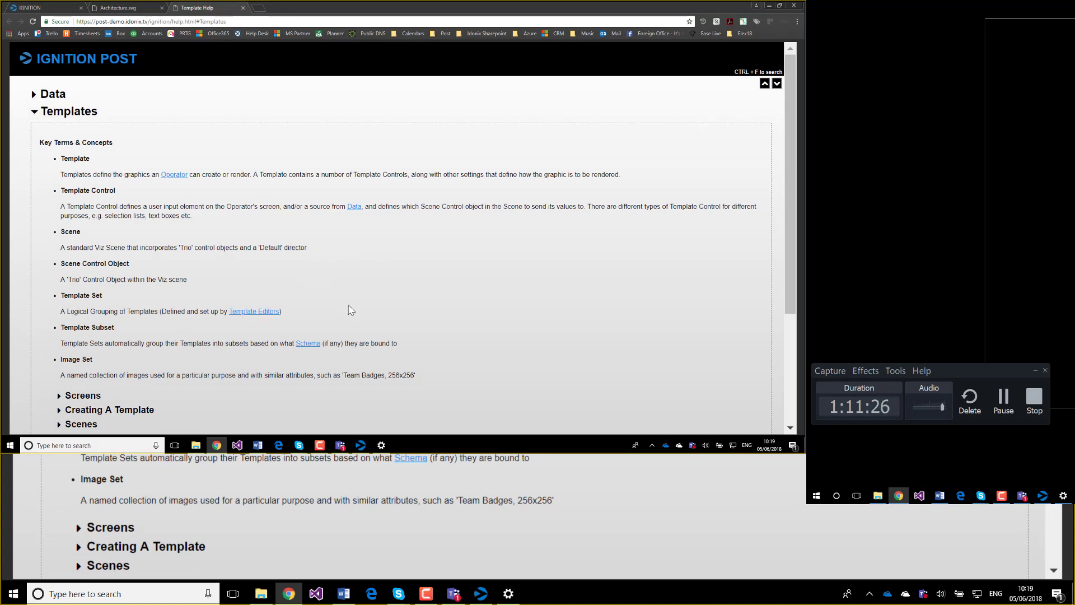
scroll(352, 309, "down", 2)
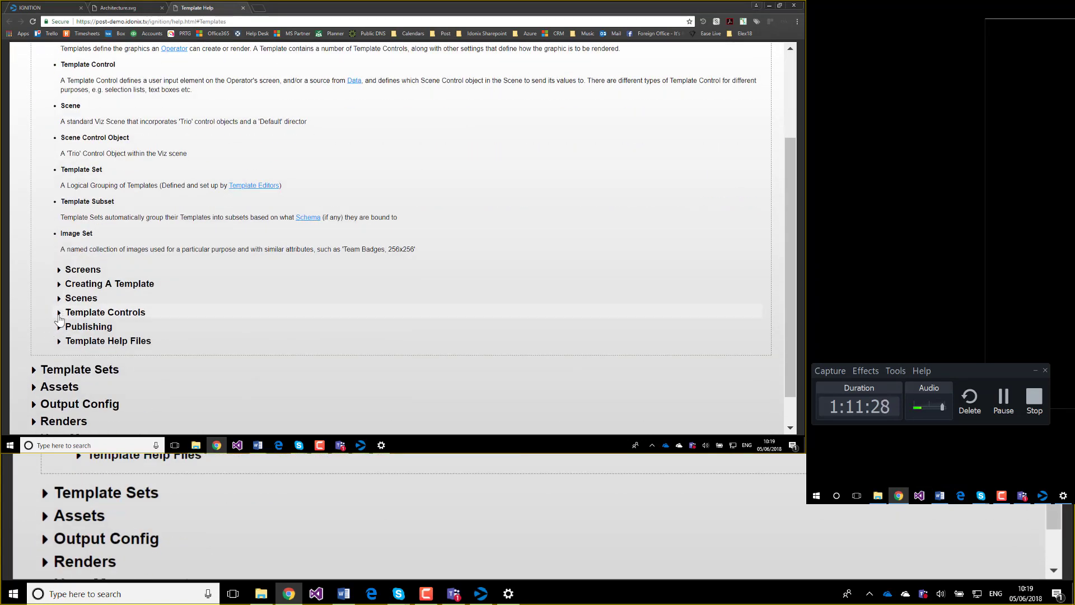
Expand the Template Controls help topic and its Control Types list
left_click(60, 317)
scroll(101, 313, "down", 2)
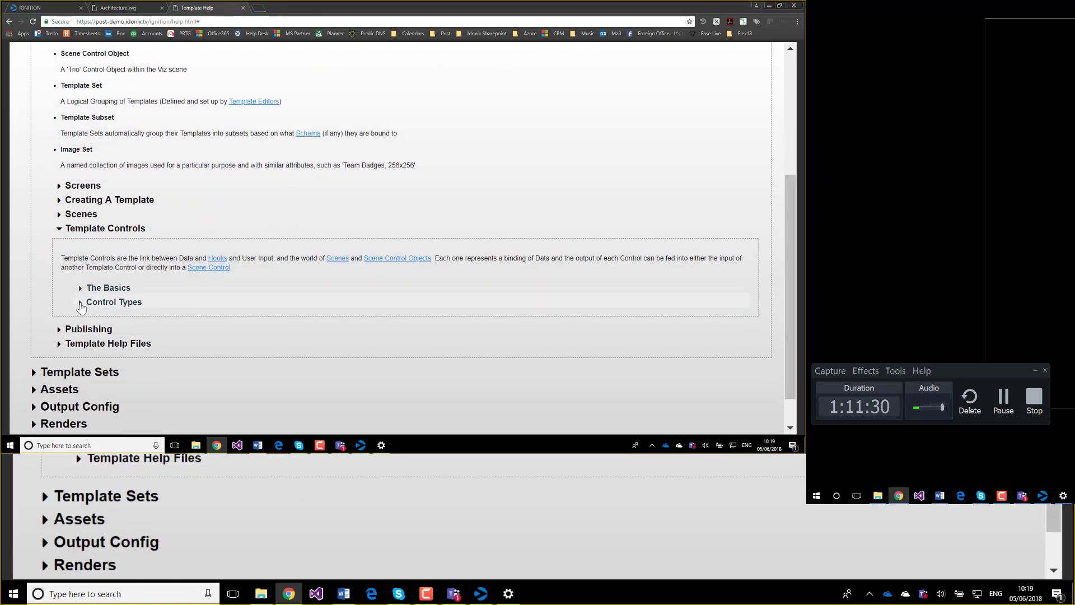
left_click(84, 302)
scroll(302, 358, "down", 2)
scroll(301, 357, "down", 2)
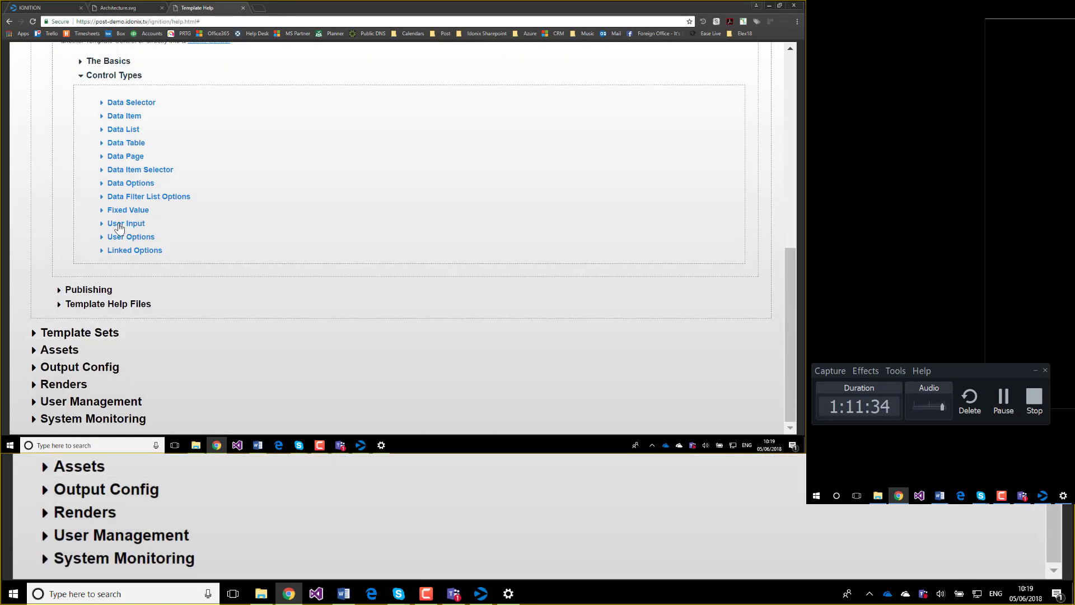
Read the User Input and Data Options help entries, and follow the link to the Data Item Selector entry
left_click(105, 224)
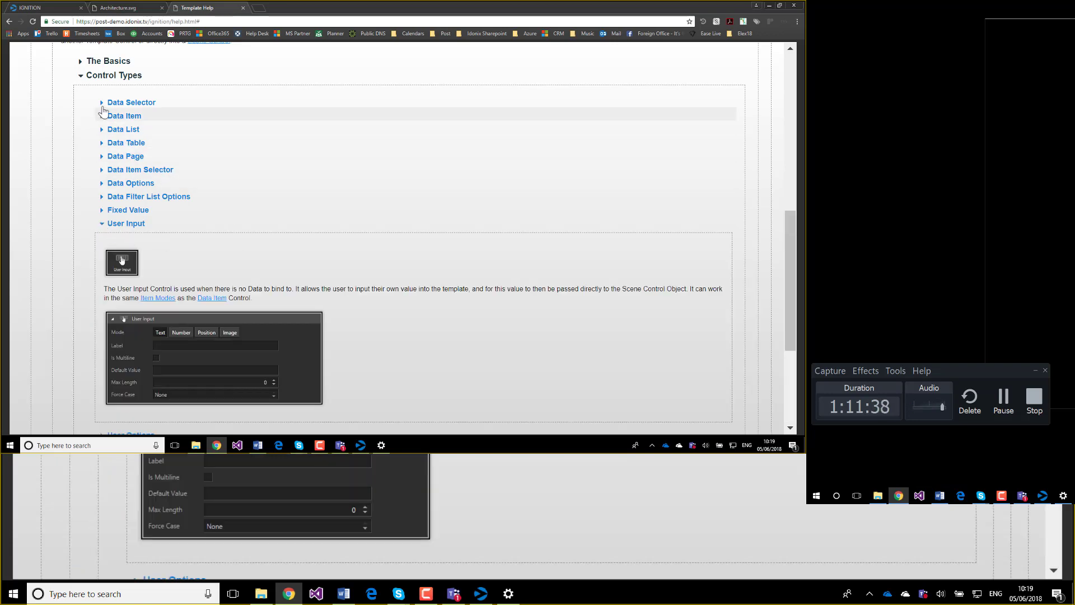
left_click(101, 186)
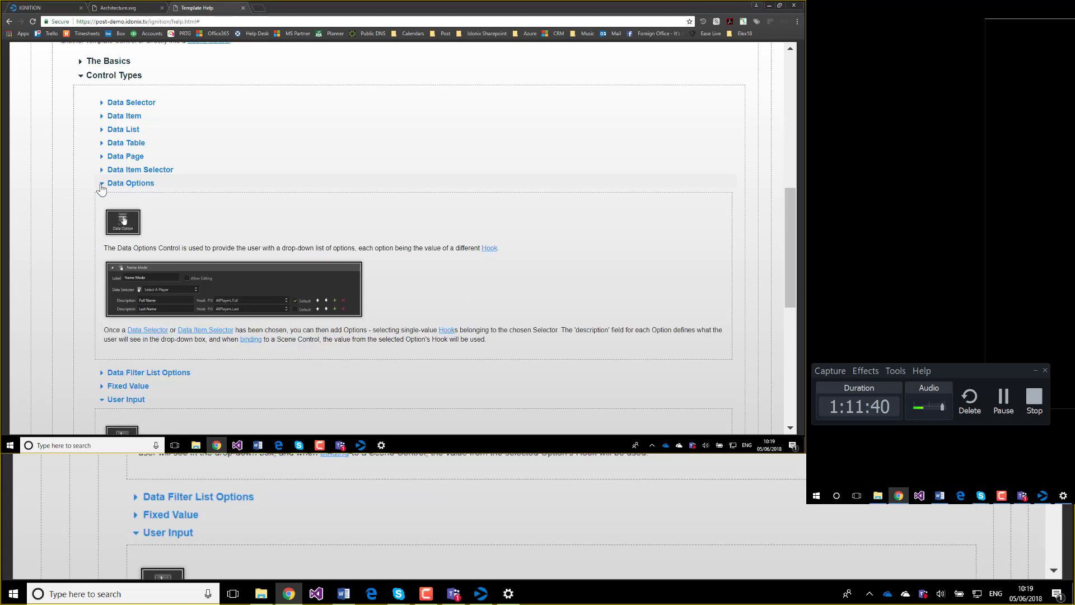
scroll(261, 206, "down", 2)
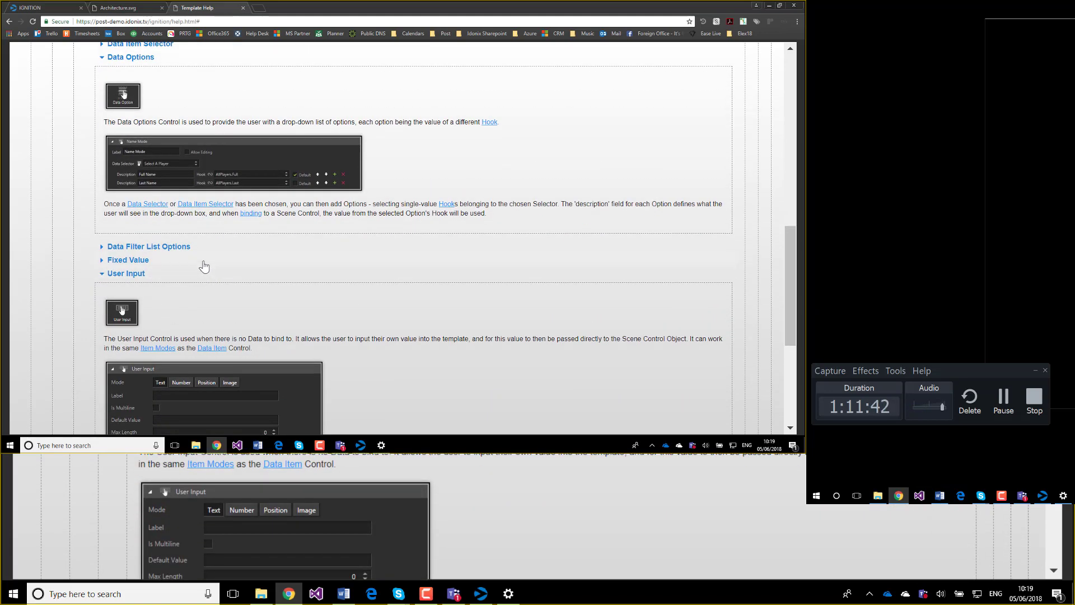
scroll(210, 168, "down", 1)
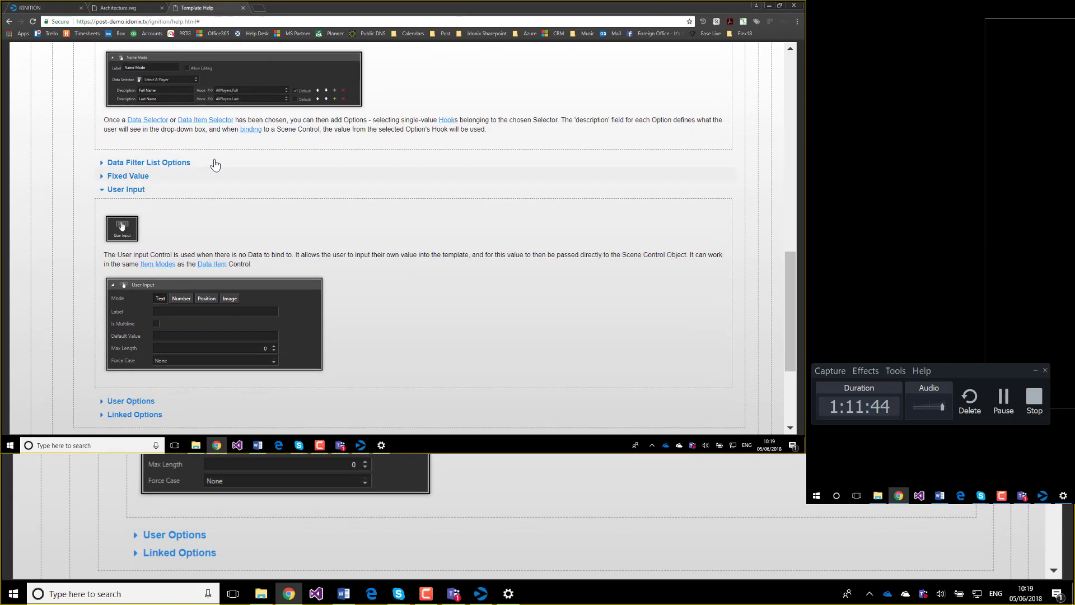
left_click(213, 129)
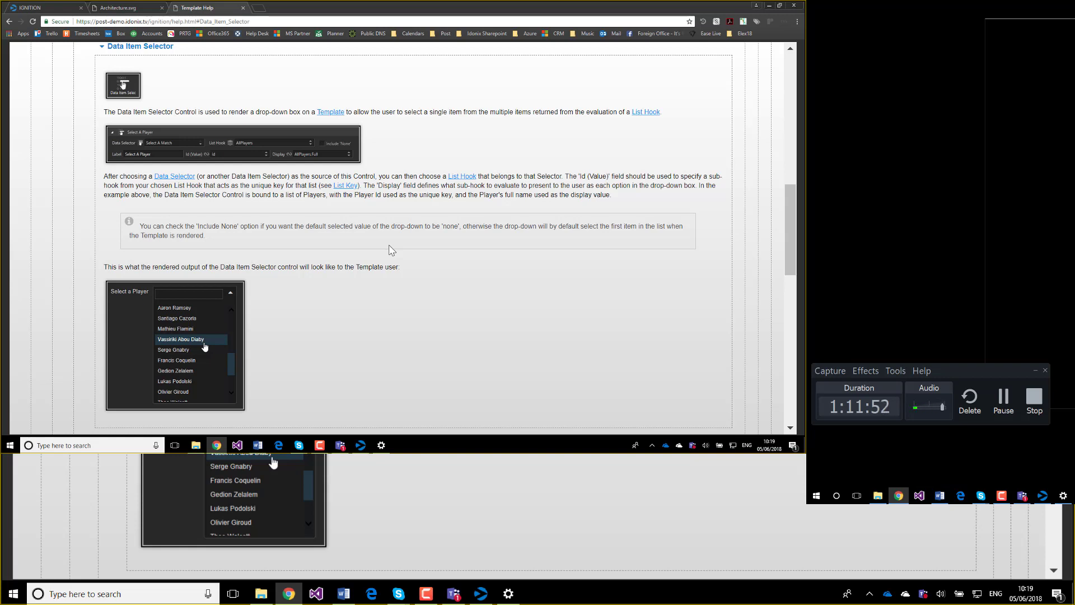
Return to the Ignition Post desktop application, open user management and review the details and roles of the other user accounts
left_click(771, 8)
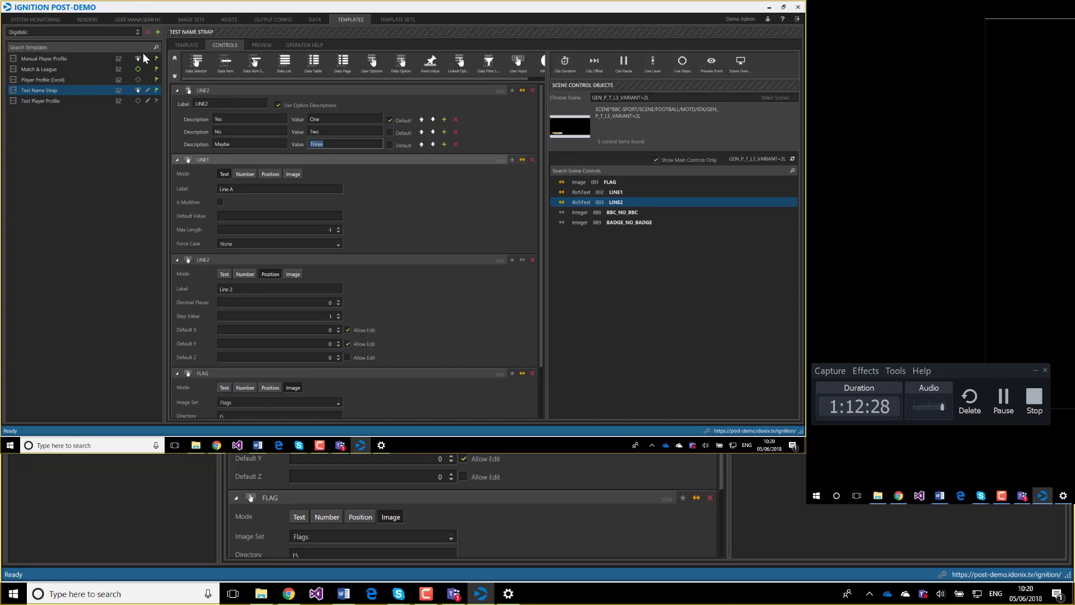
left_click(149, 16)
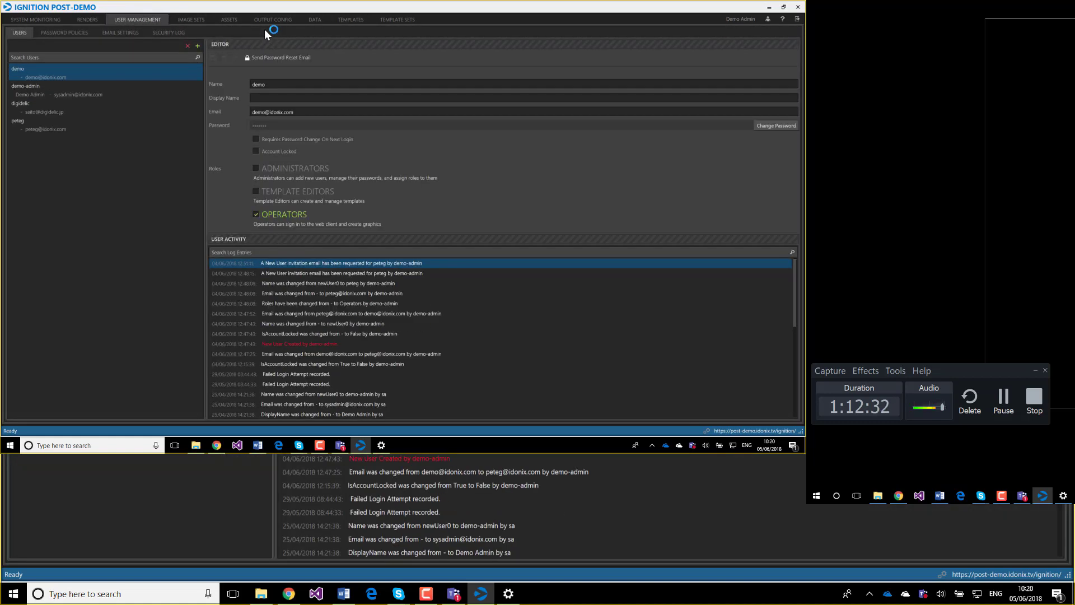
left_click(161, 94)
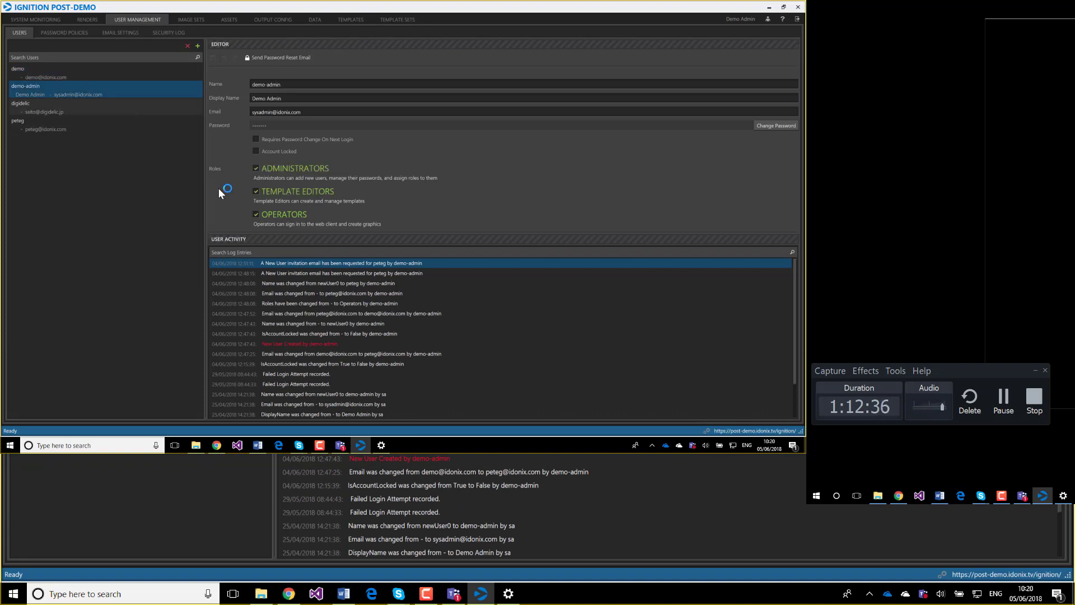
left_click(123, 107)
left_click(121, 130)
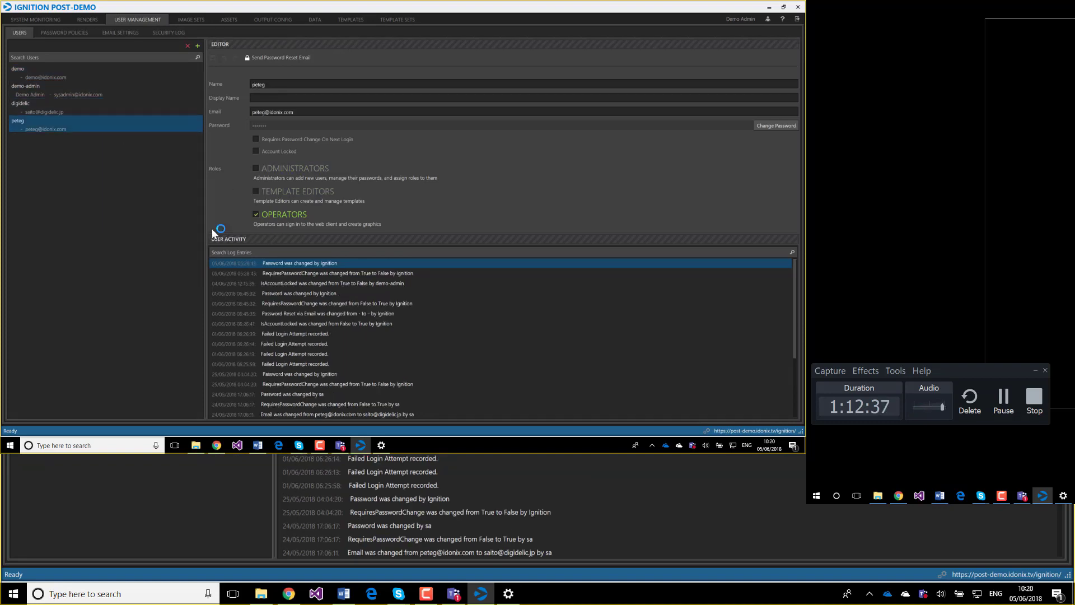
Grant the digidelic user the Template Editors and Administrators roles and save the account
left_click(75, 108)
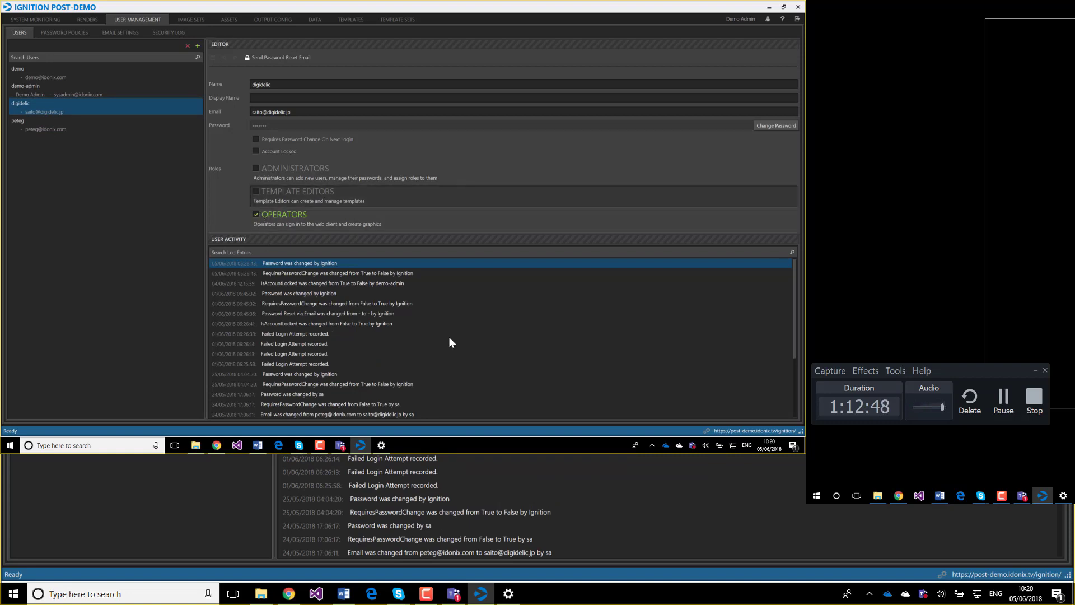
left_click(255, 192)
left_click(256, 168)
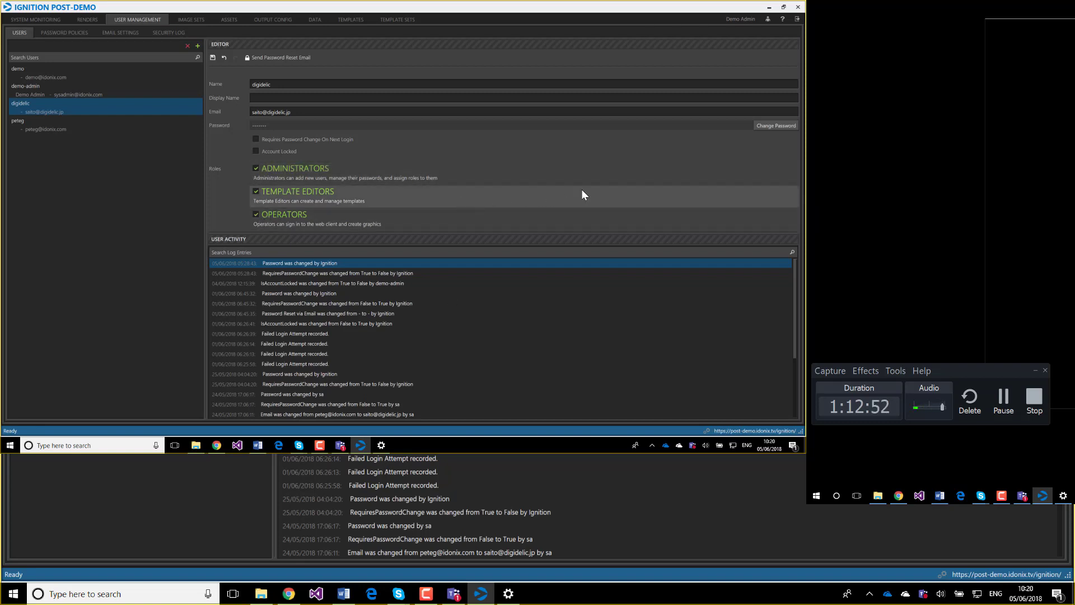
left_click(213, 60)
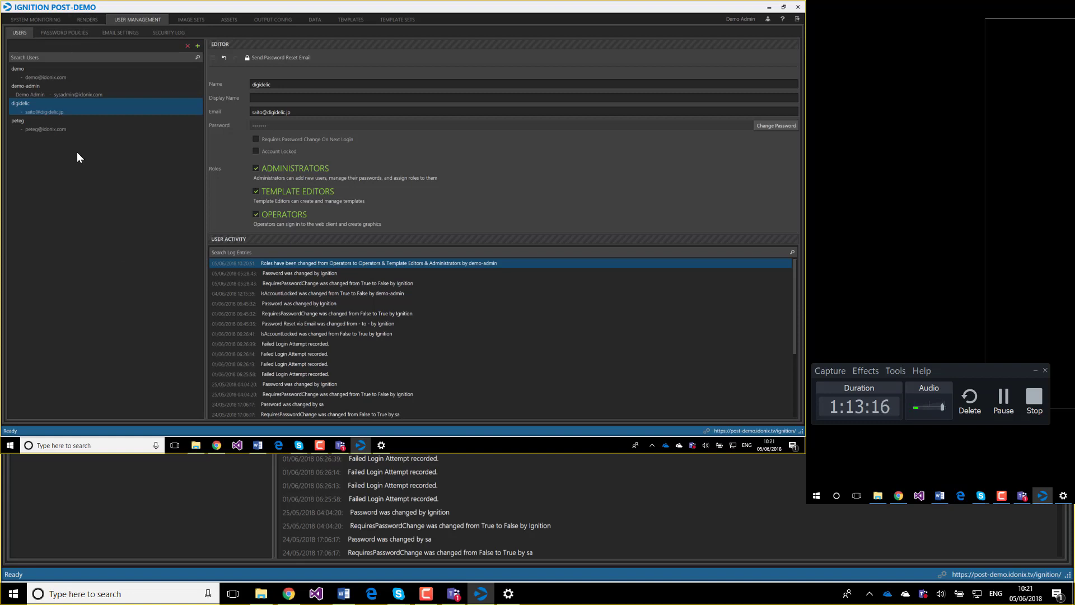
Open the password policies and review the Default and Operators groups' expiry and minimum requirement settings
left_click(75, 35)
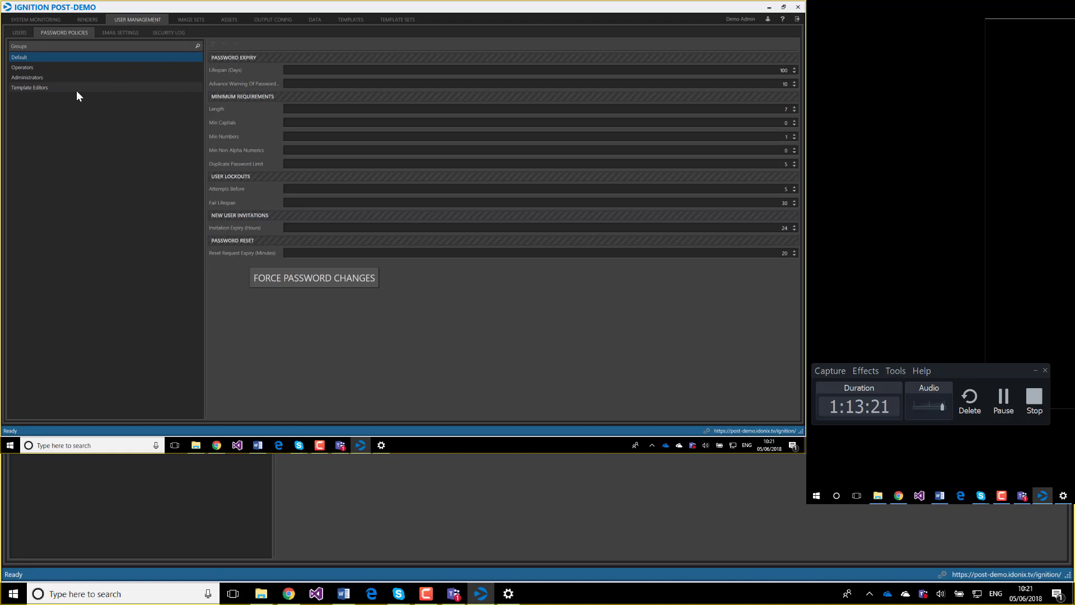
left_click(54, 67)
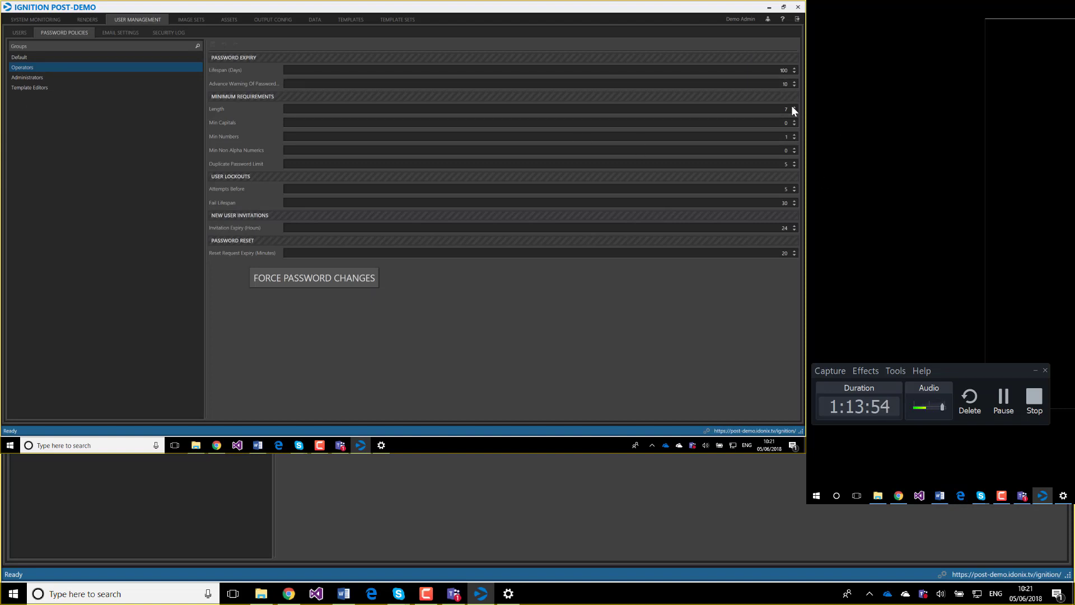
left_click(787, 72)
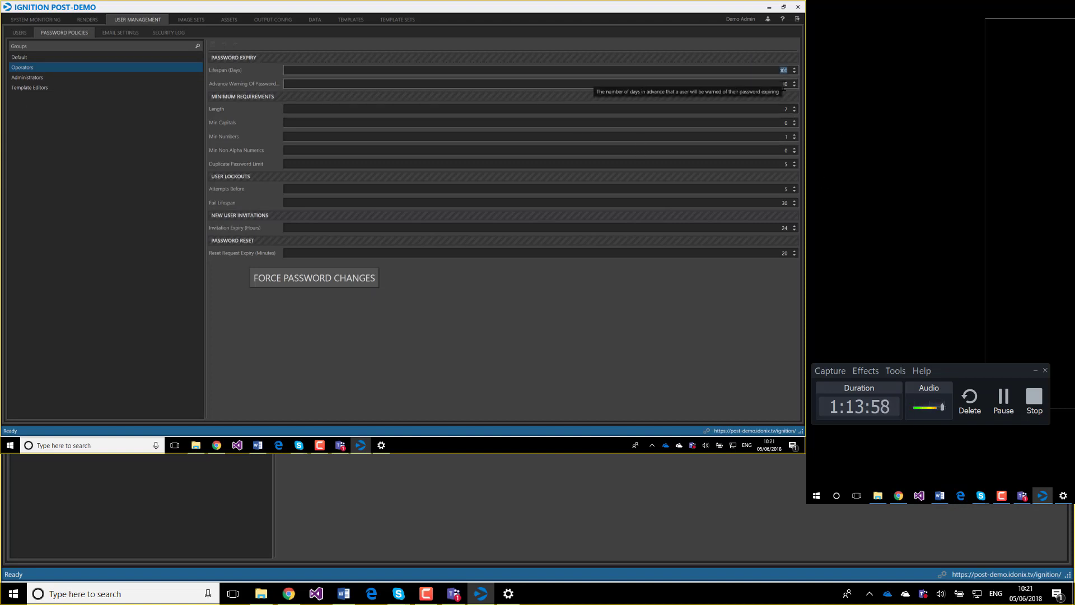
left_click(782, 112)
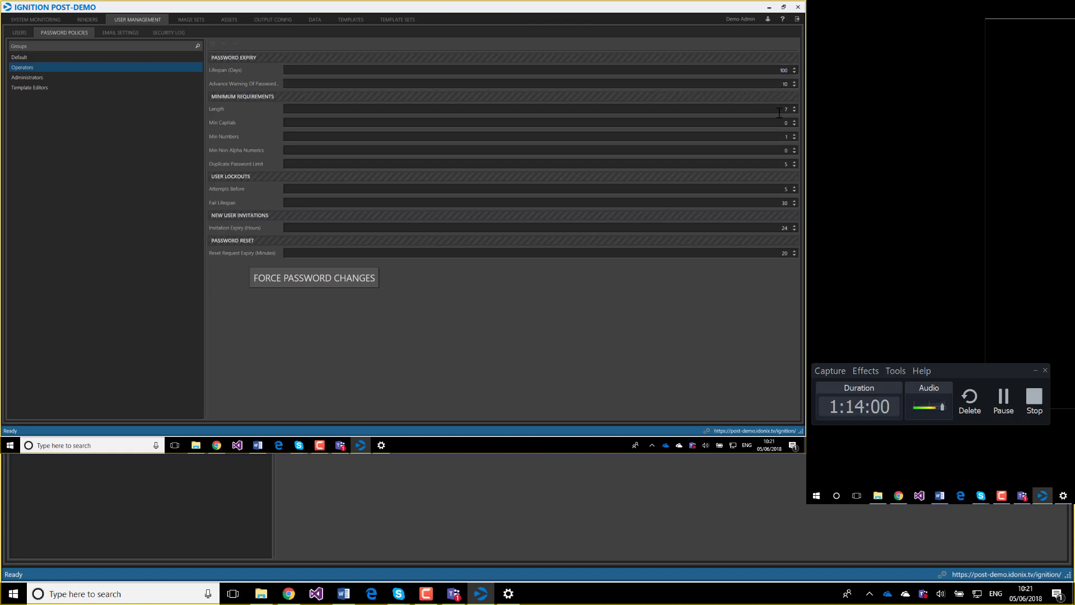
left_click(790, 109)
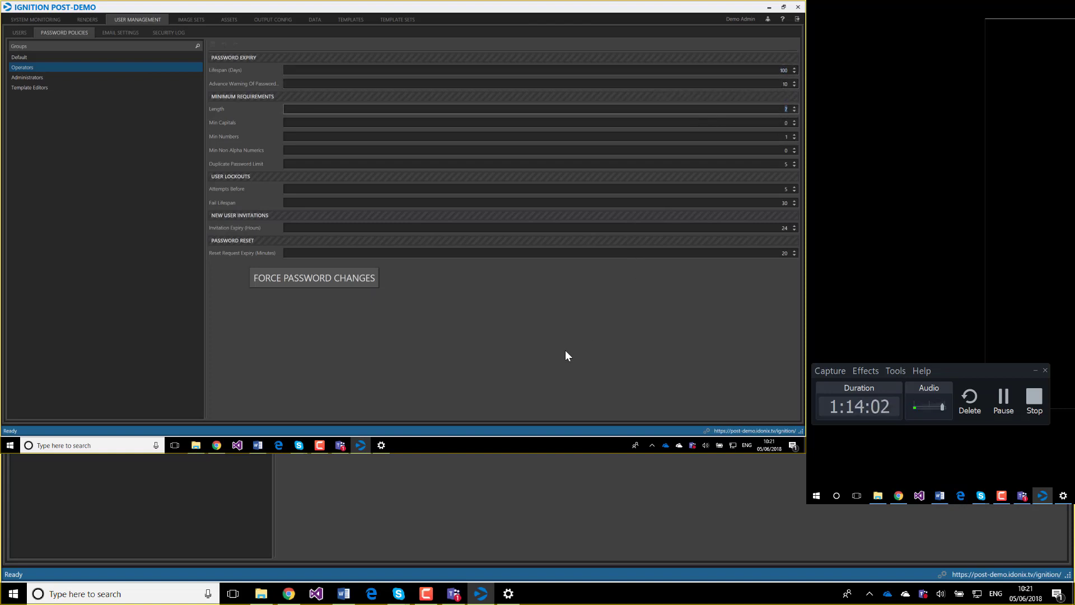
Set the Administrators group's minimum password length to 15 and save the policy
left_click(33, 79)
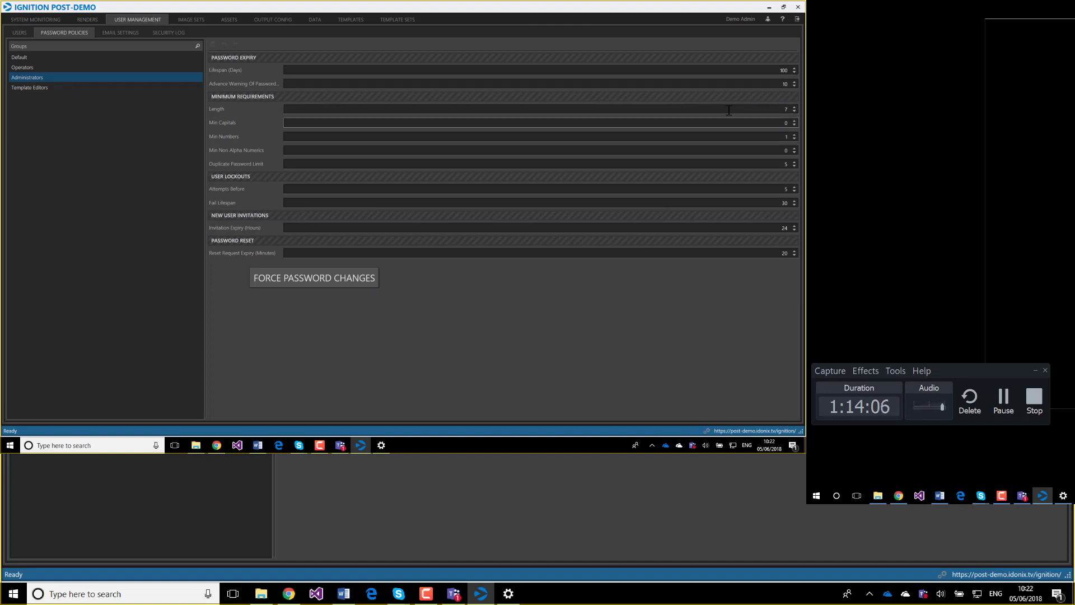
left_click(789, 109)
type("15")
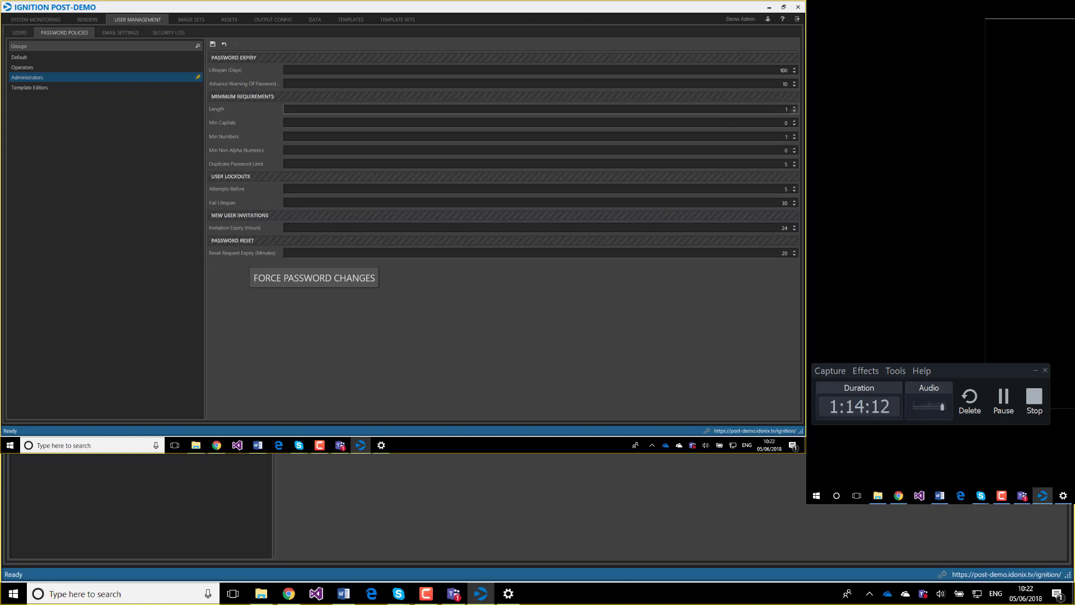
left_click(213, 44)
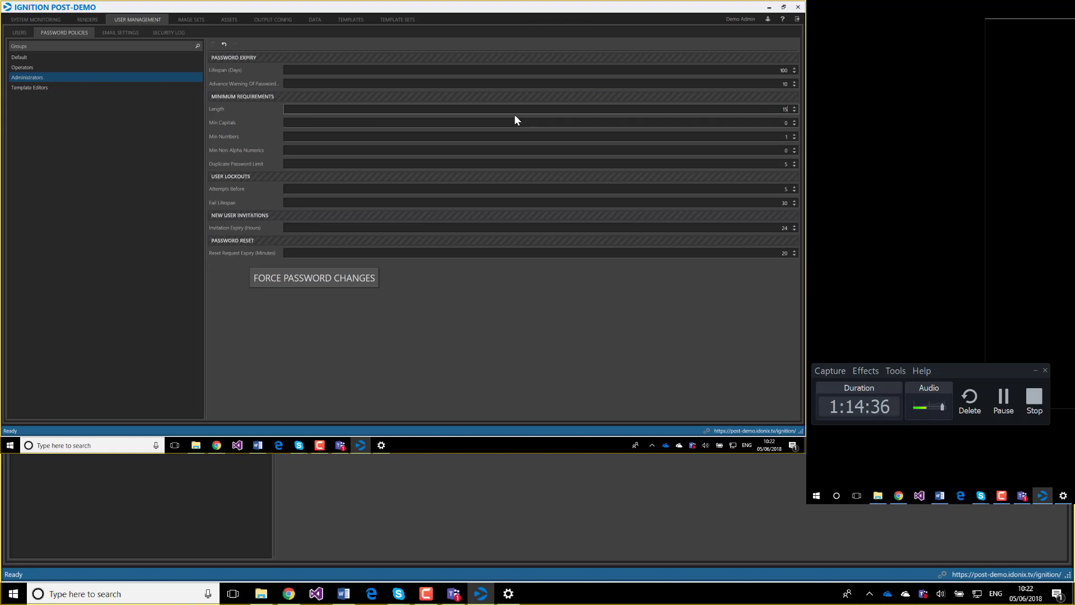
Set the Administrators group's minimum password length back to 7 and save the policy
key("ctrl+a")
type("7")
left_click(214, 45)
Open the security log and examine its history, including the demo account's password change and account lock entries
left_click(168, 32)
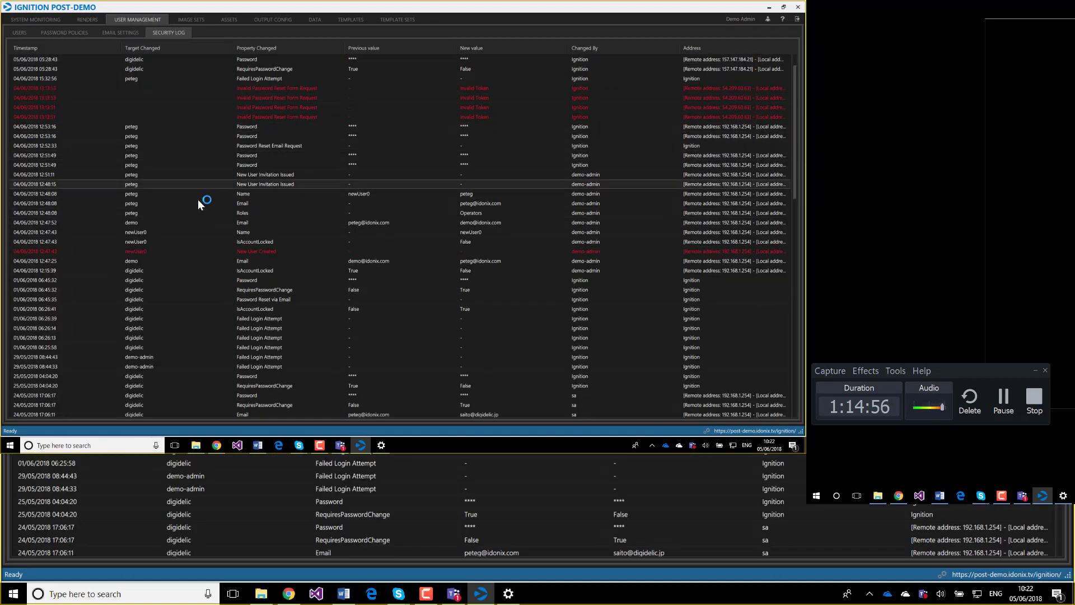
scroll(188, 308, "down", 7)
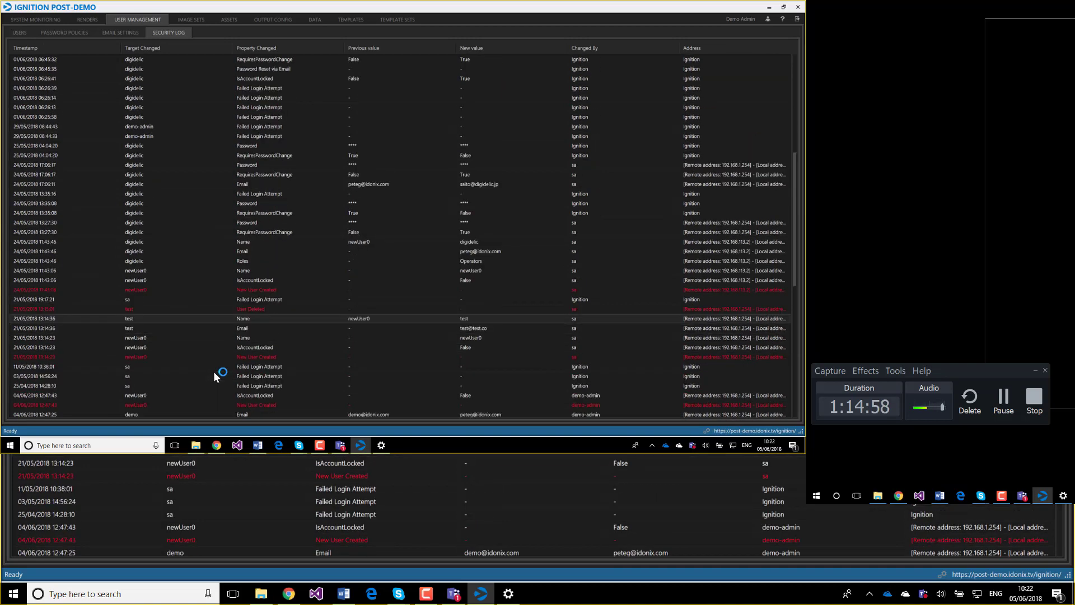
scroll(214, 371, "down", 3)
scroll(211, 304, "down", 11)
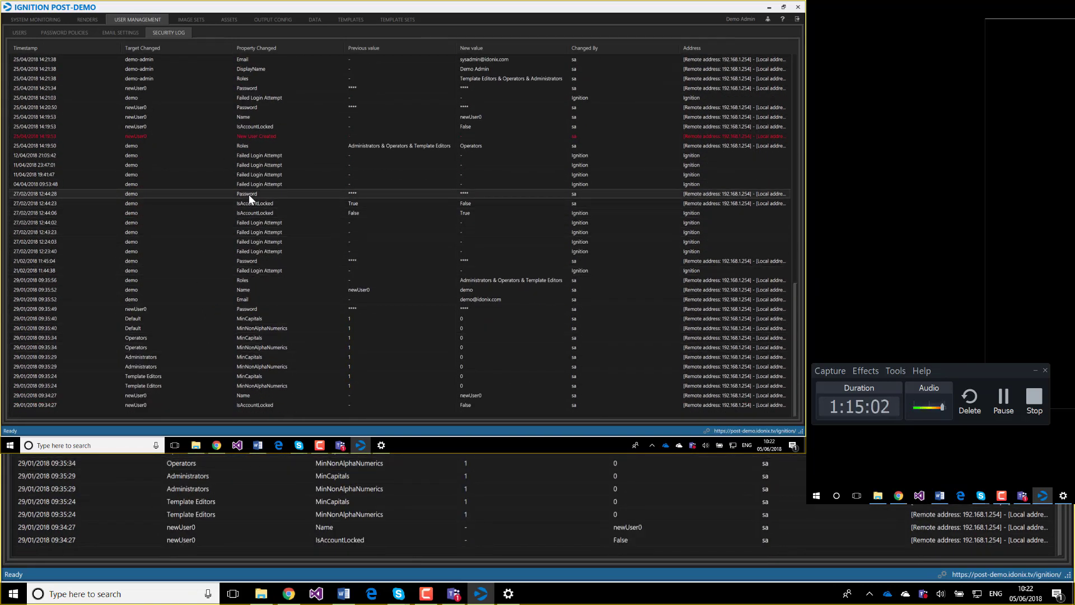
left_click(248, 193)
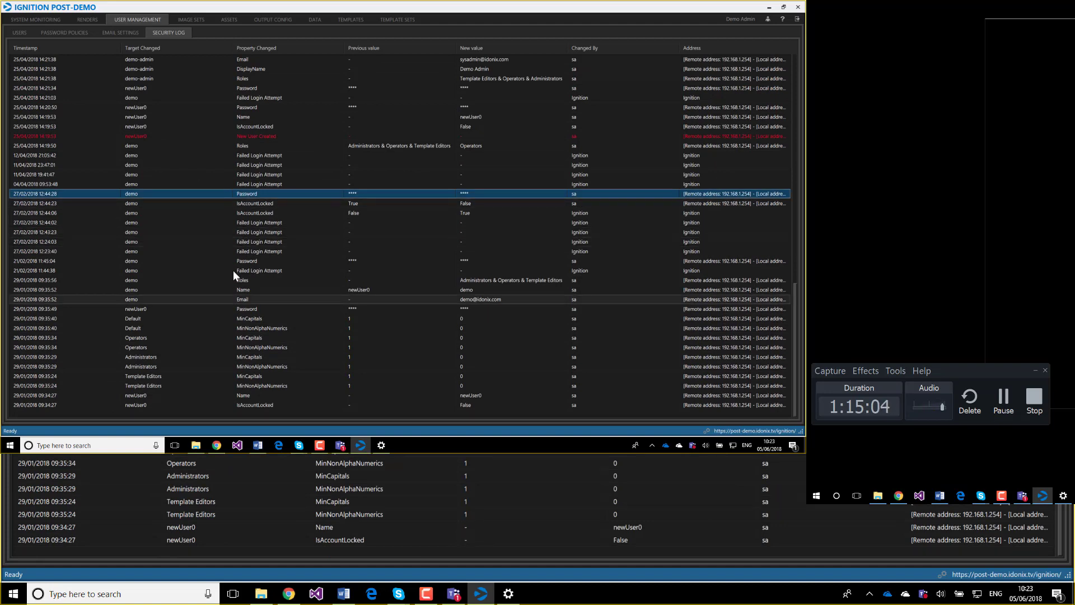
left_click(256, 205)
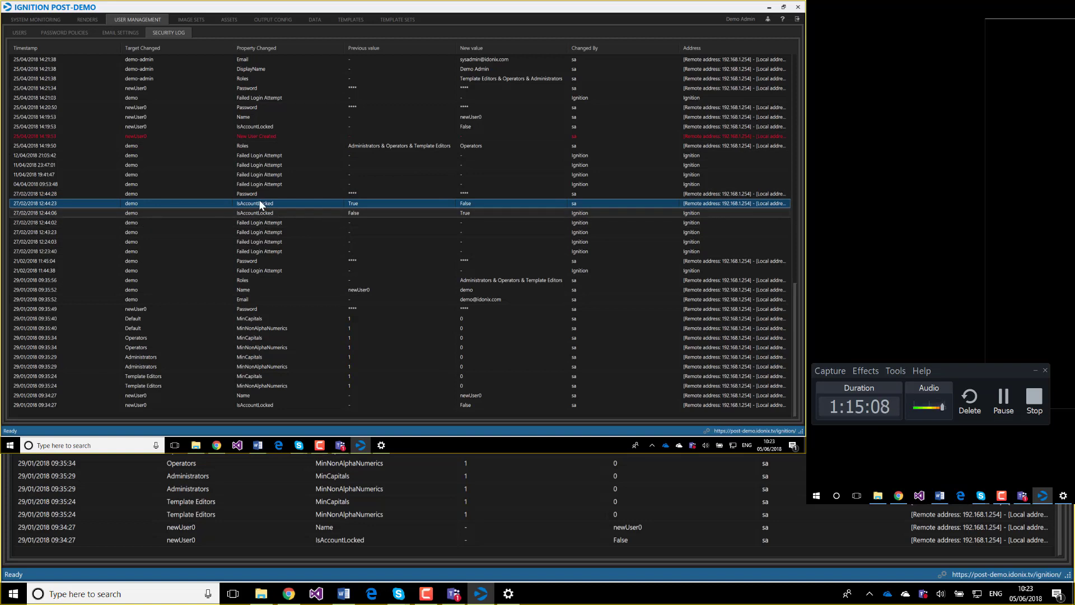
left_click(294, 213)
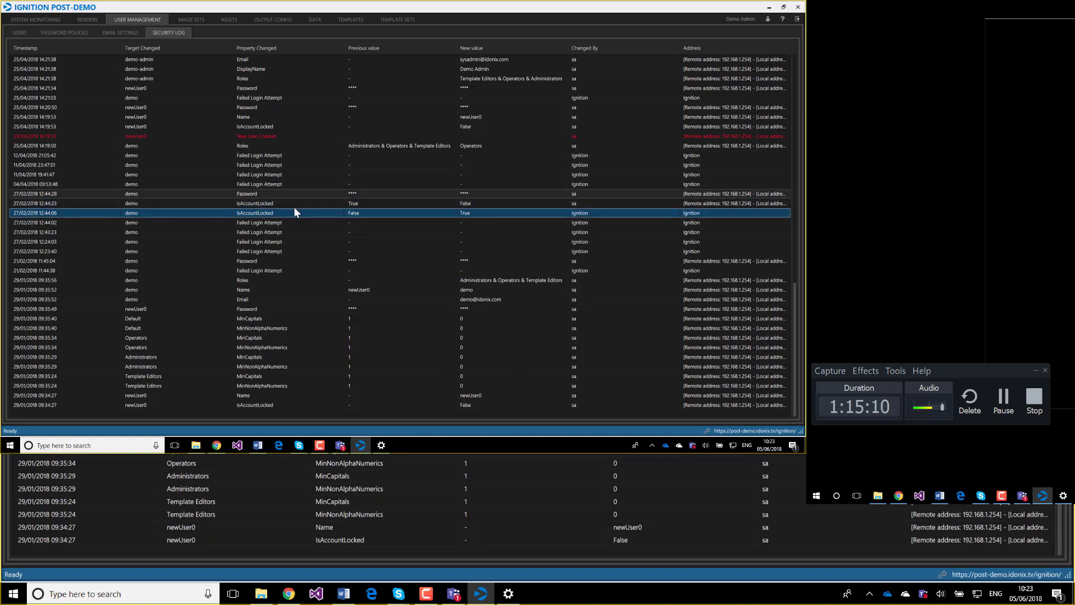
left_click(294, 206)
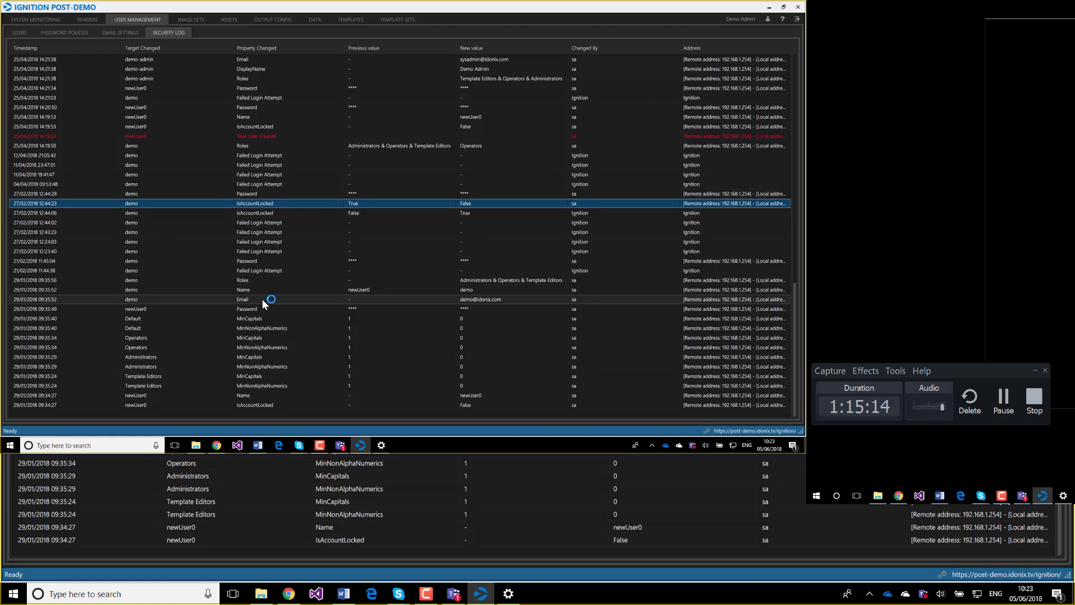
scroll(262, 299, "up", 15)
scroll(186, 65, "up", 3)
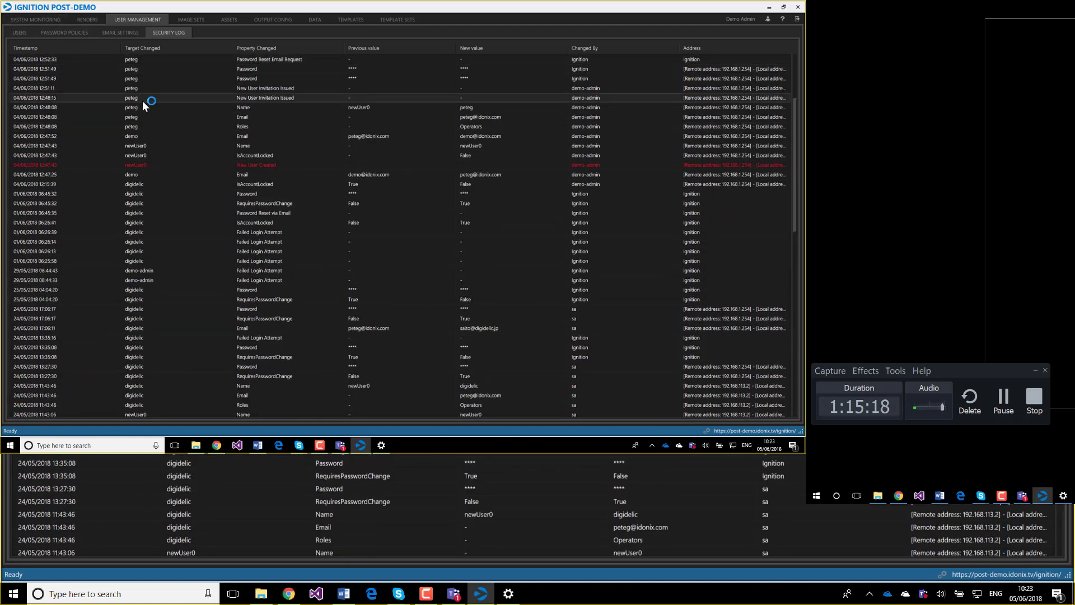
scroll(143, 99, "up", 4)
Open system monitoring and look through the data provider, drop location, replication and security monitors
left_click(58, 20)
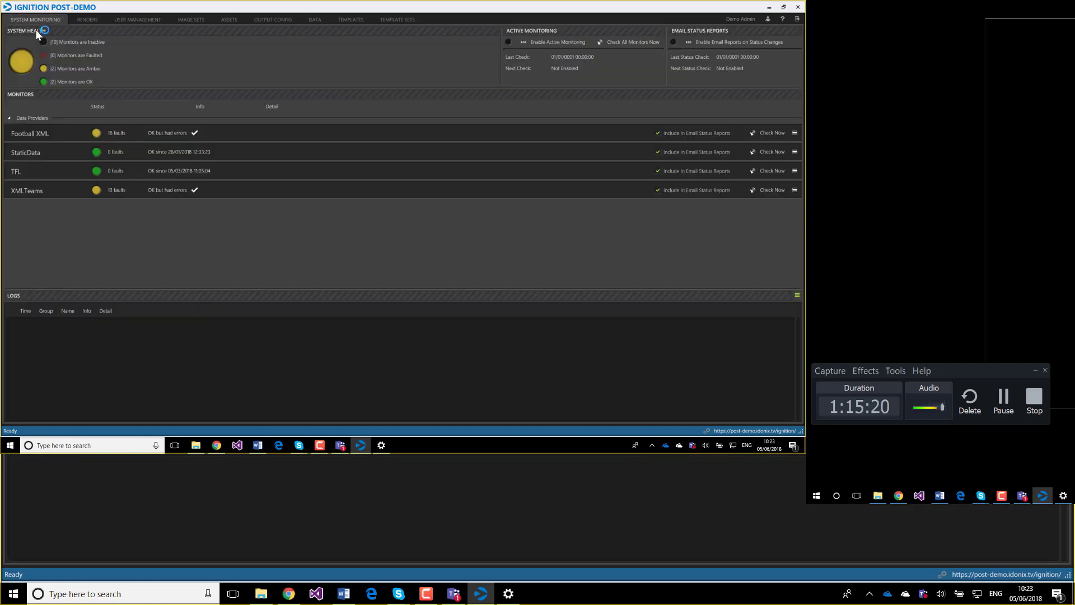
scroll(70, 213, "down", 1)
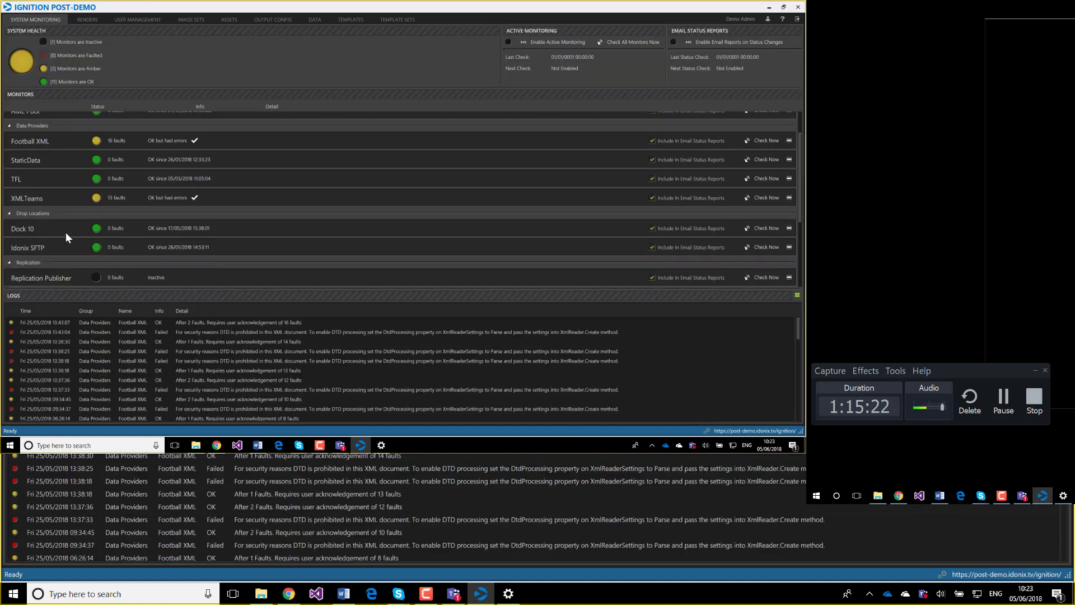
scroll(65, 241, "down", 3)
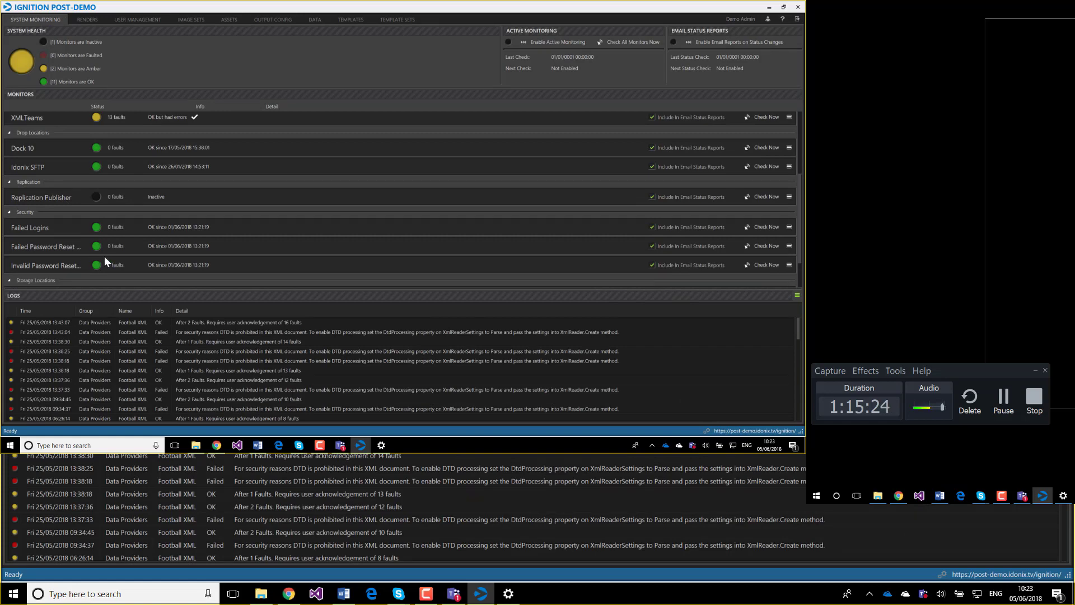
scroll(103, 255, "up", 2)
scroll(103, 256, "up", 2)
scroll(104, 252, "down", 4)
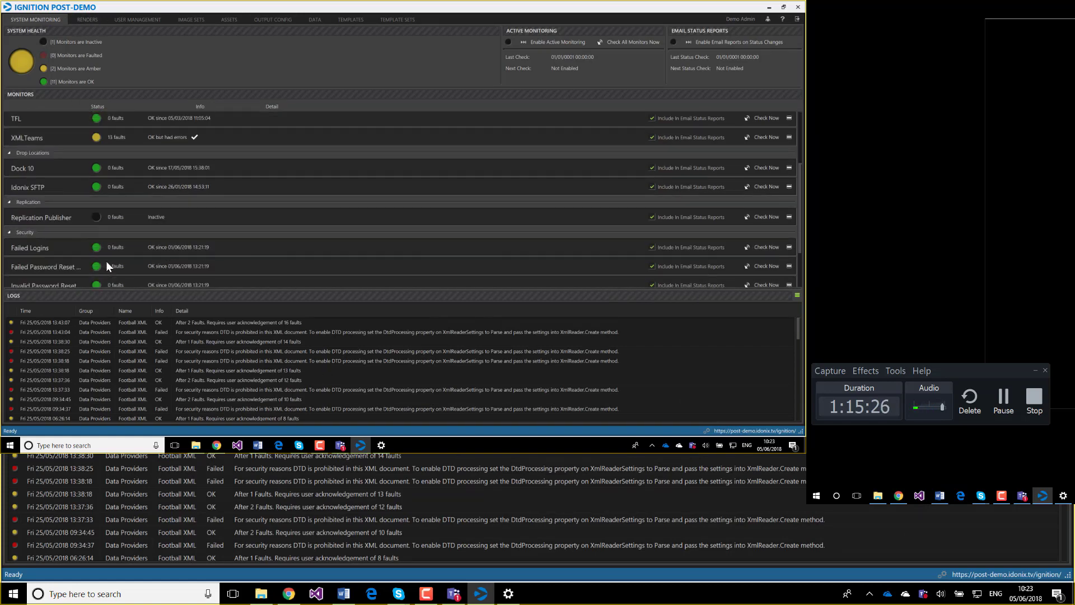
scroll(108, 266, "down", 1)
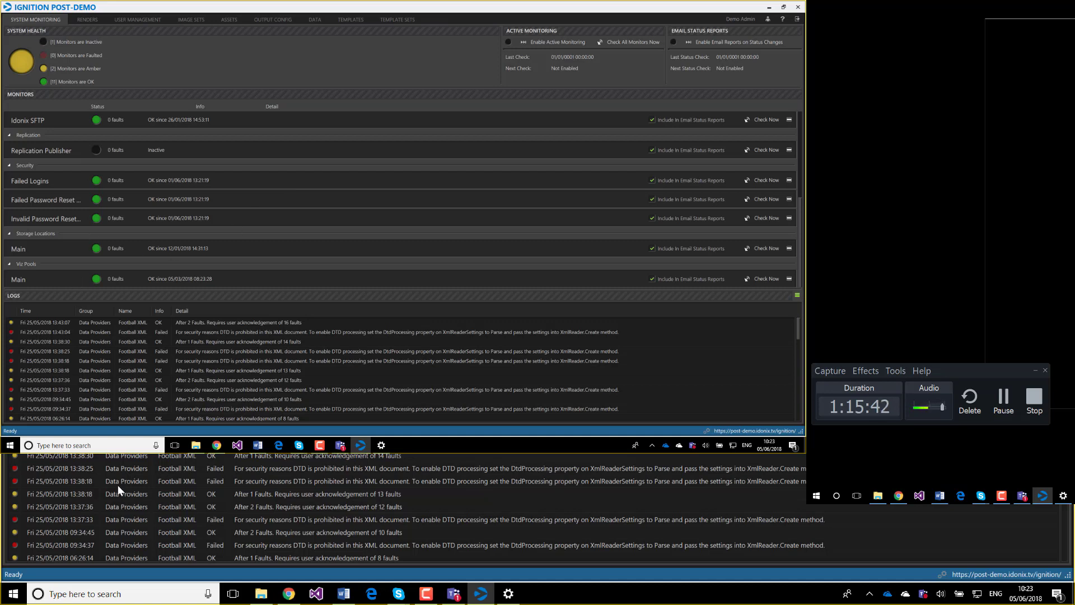
Examine the statuses of the Security, Storage Locations and Viz Pools monitors
scroll(16, 268, "up", 2)
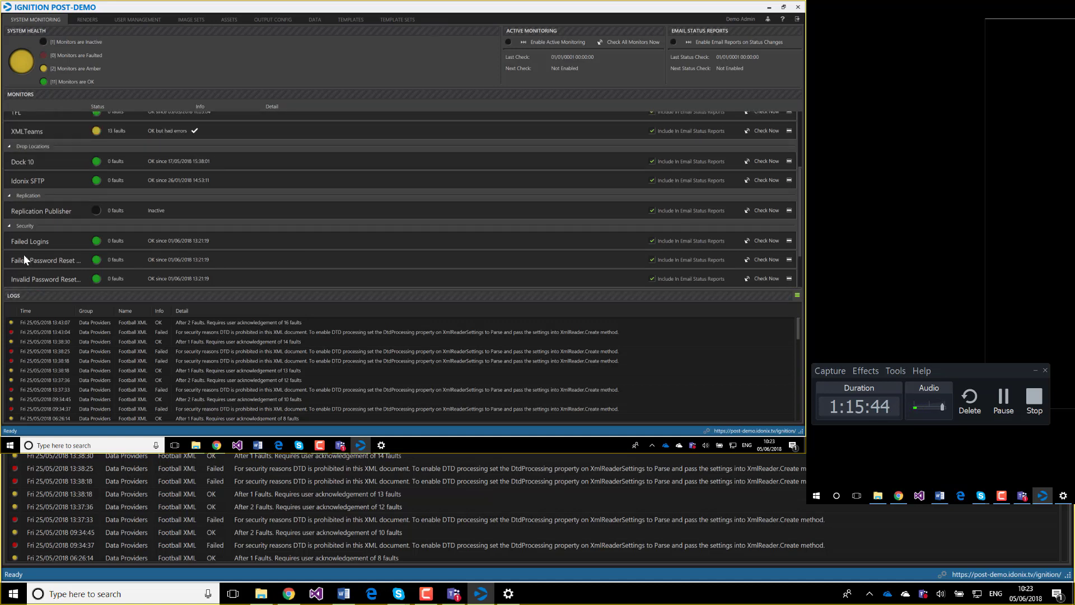
scroll(23, 254, "down", 1)
scroll(49, 252, "down", 1)
scroll(50, 235, "down", 1)
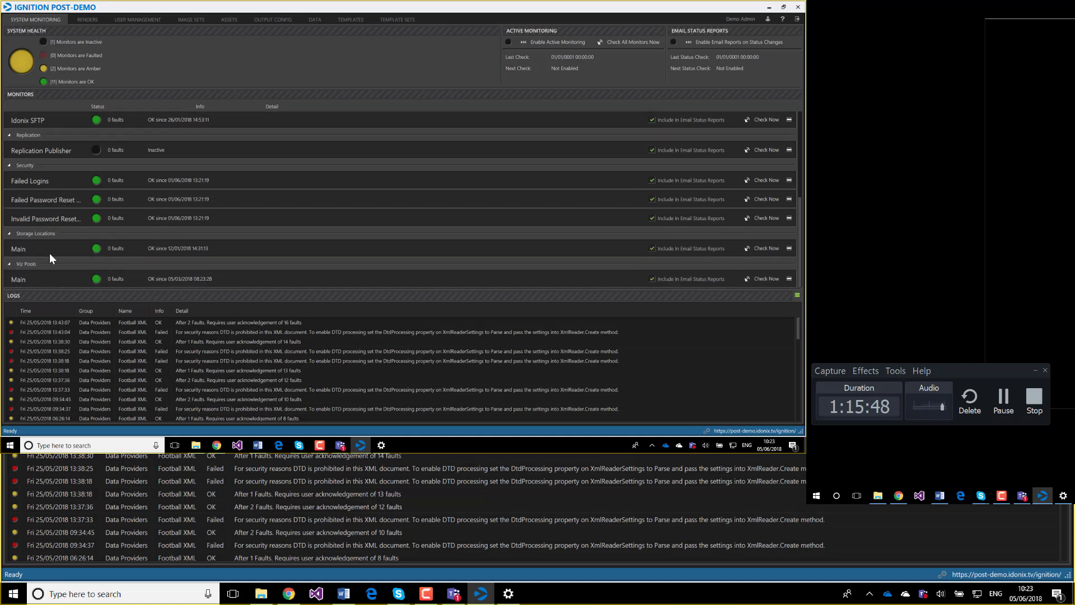
scroll(62, 241, "up", 2)
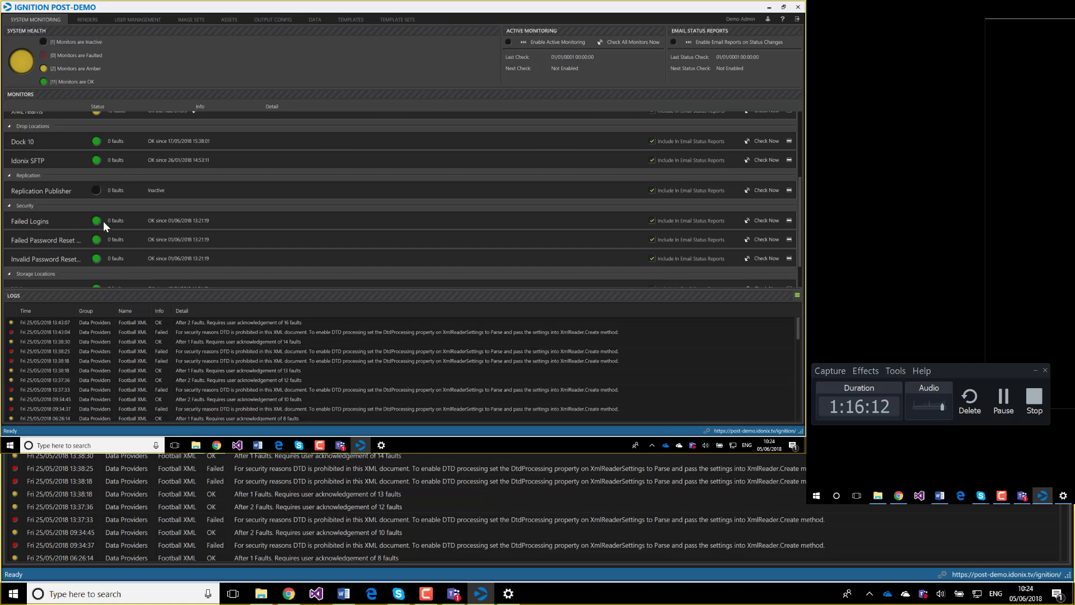
scroll(175, 220, "down", 1)
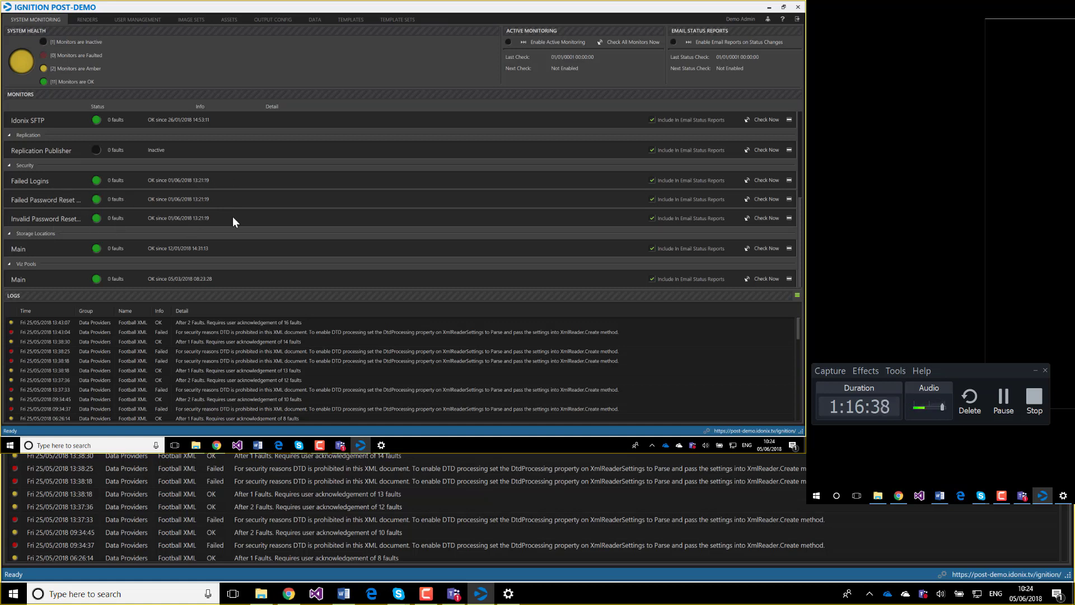
Check the Football XML and XMLTeams data provider monitors, and return to the Storage Locations and Viz Pools monitors
scroll(233, 216, "up", 3)
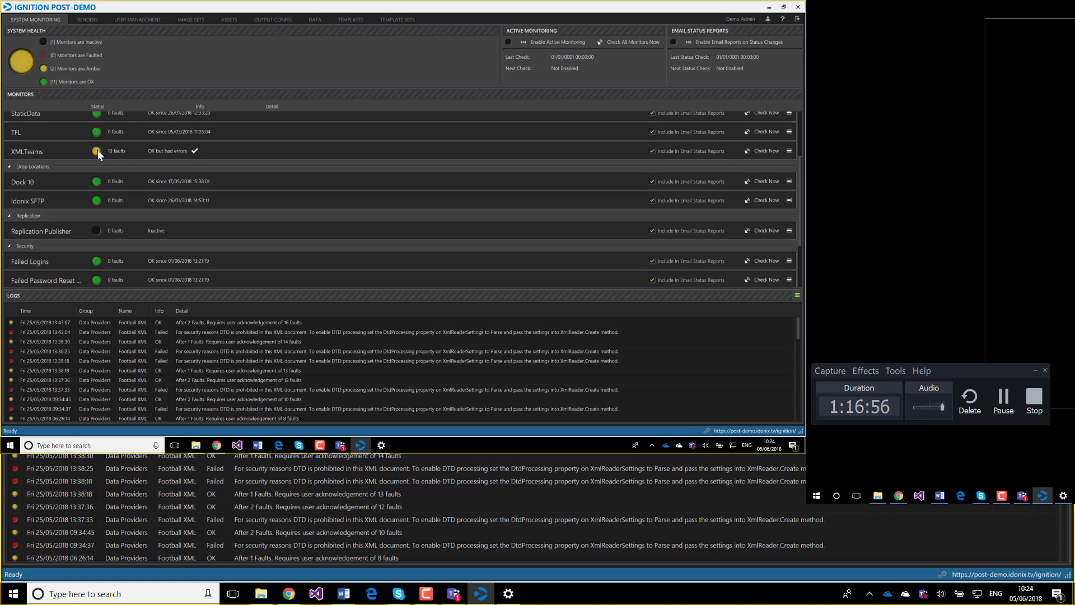
scroll(97, 140, "up", 2)
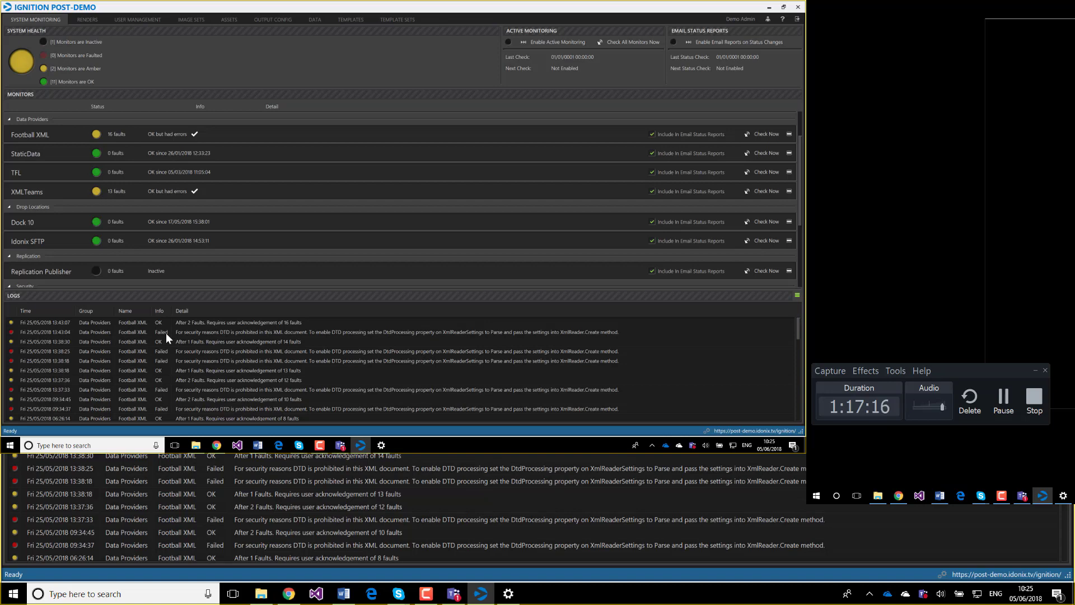
scroll(110, 191, "down", 2)
scroll(114, 270, "down", 2)
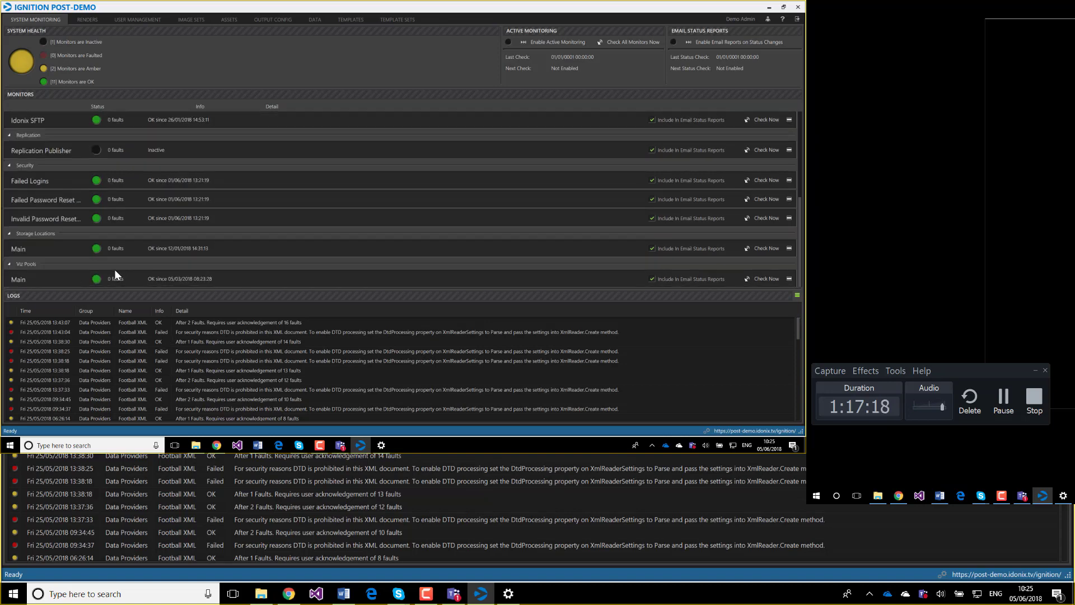
Enlarge the monitors list and look through the monitors from AE Engine down to Security
scroll(109, 283, "up", 5)
scroll(113, 178, "up", 1)
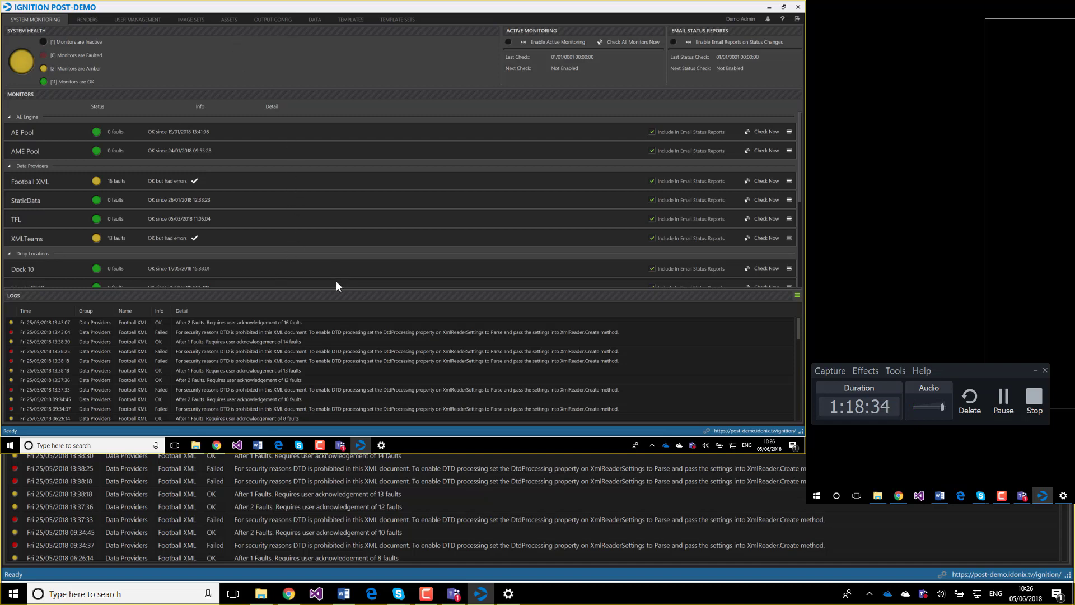
left_click_drag(336, 289, 338, 358)
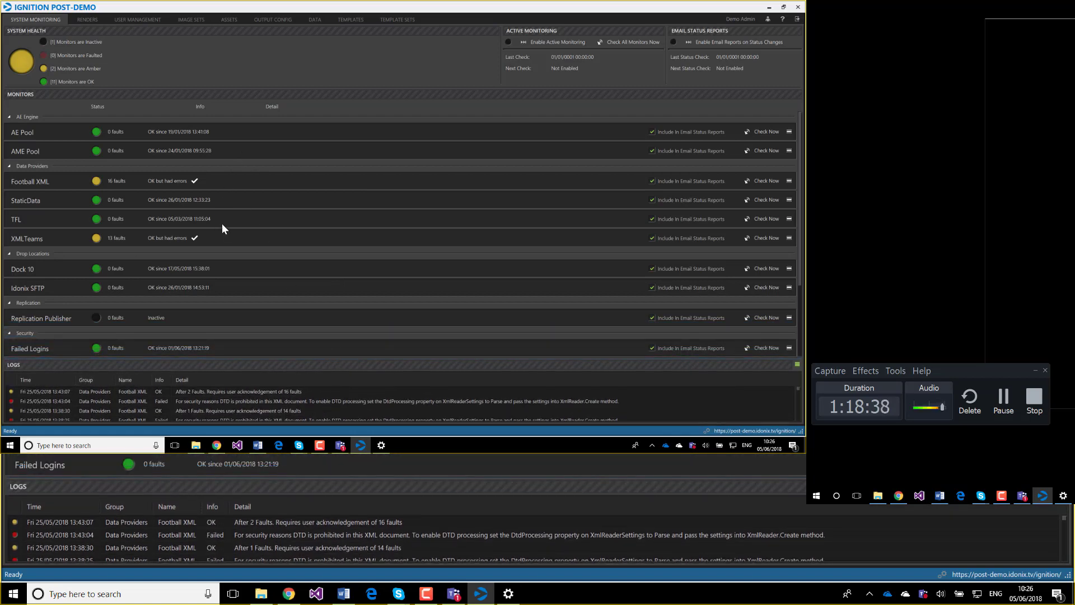
scroll(218, 207, "down", 1)
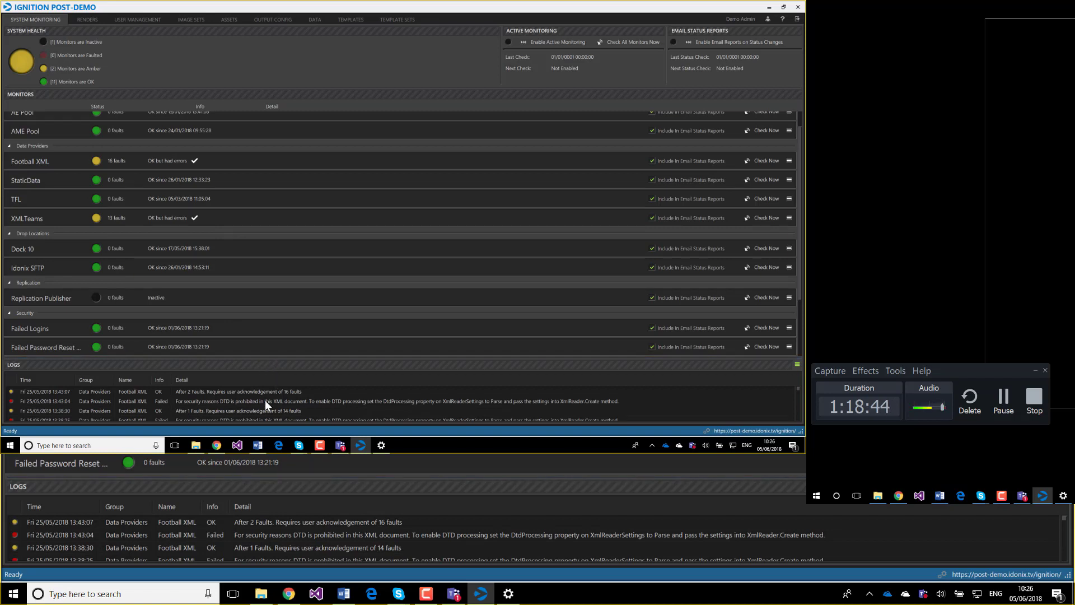
scroll(214, 407, "down", 3)
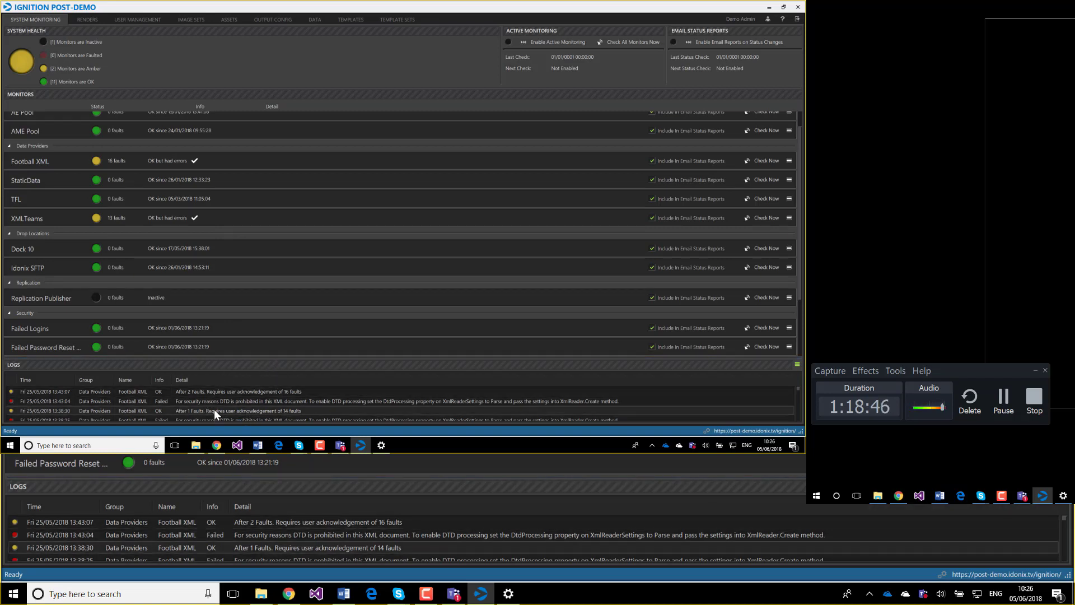
Enlarge the system monitoring logs and examine the fault history of the Football XML, XMLTeam, Dock 10 and Viz Pools entries
left_click_drag(217, 357, 220, 254)
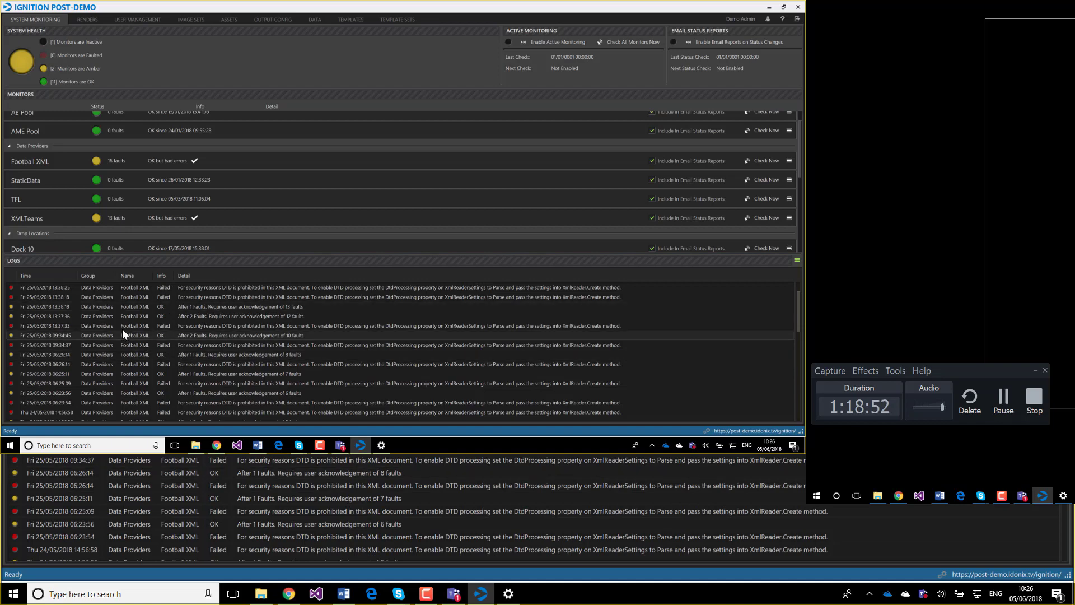
left_click(93, 327)
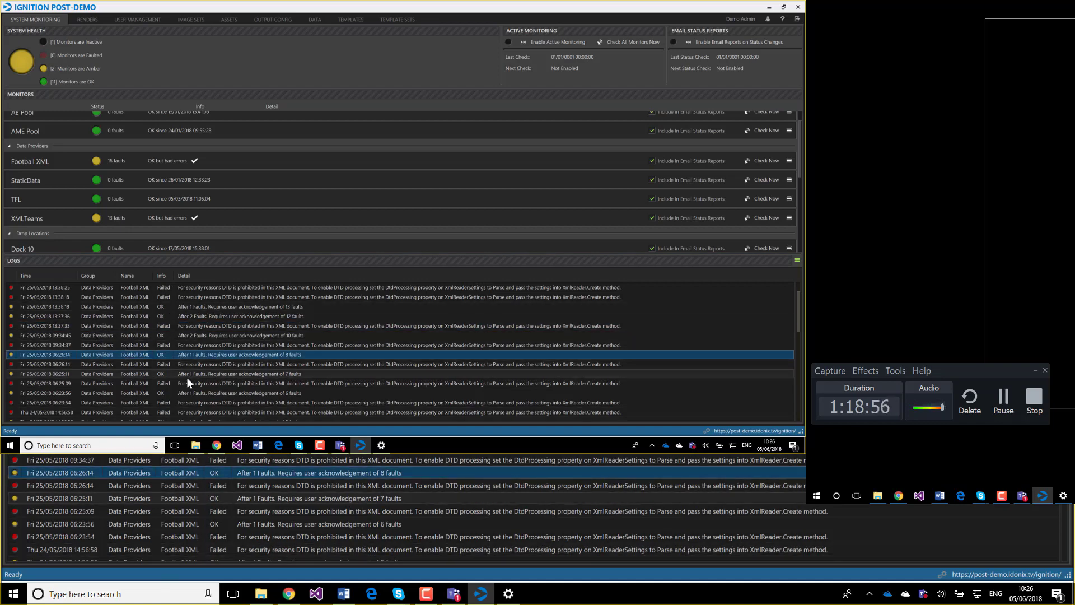
scroll(139, 364, "down", 3)
scroll(139, 368, "down", 4)
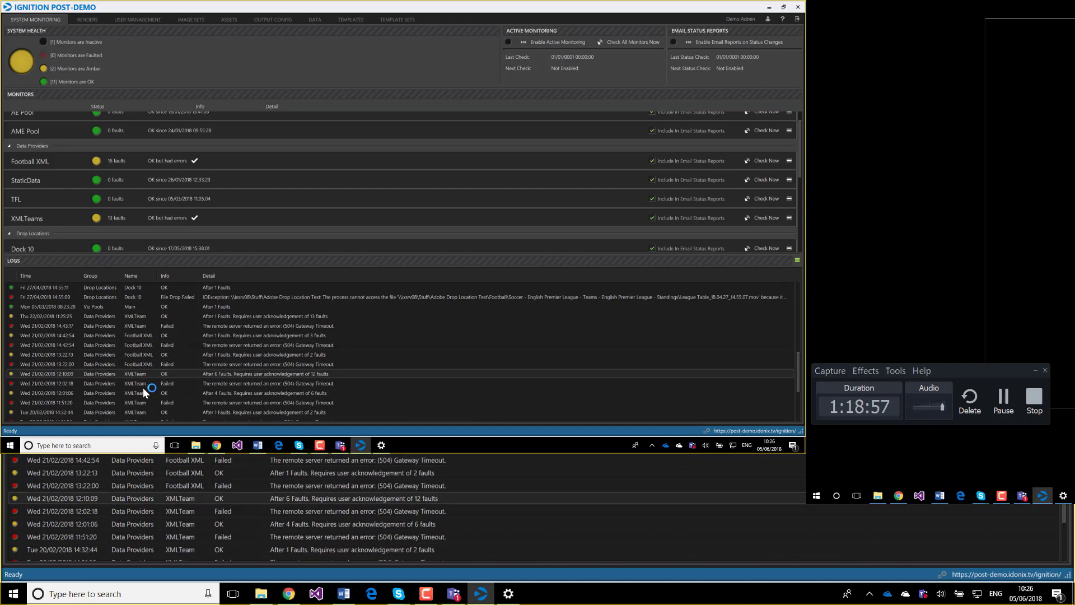
left_click(136, 316)
left_click(193, 345)
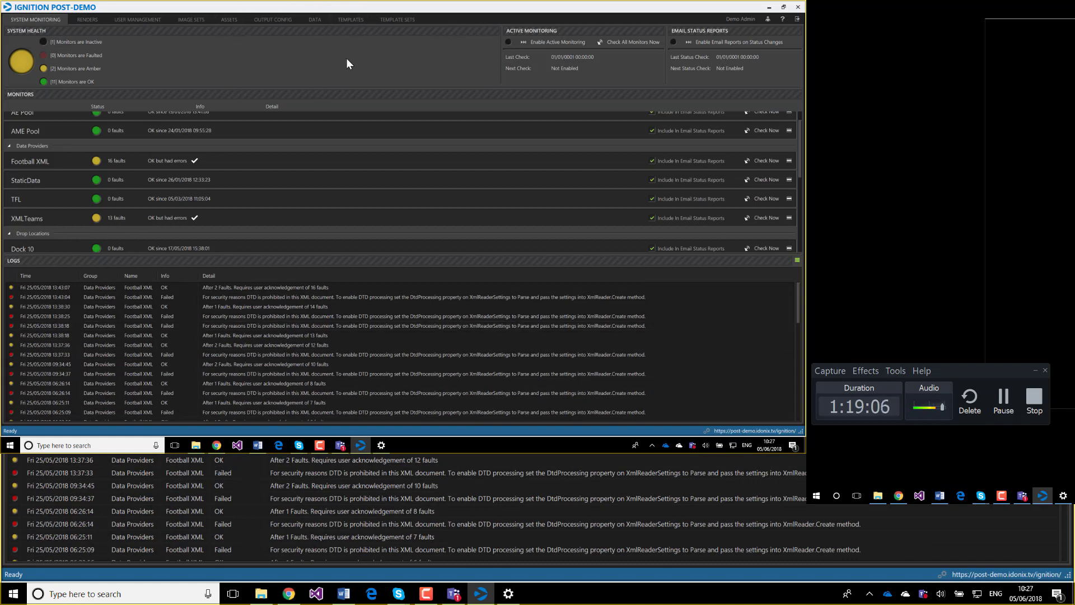
Open the data provider logs for renders and look through the XML Team requests log
left_click(87, 20)
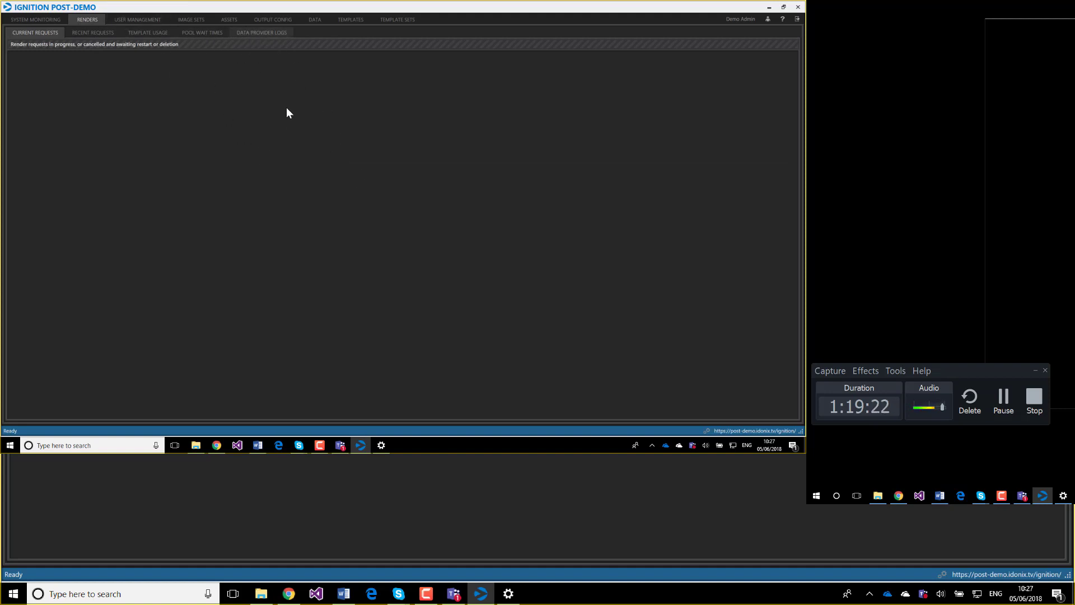
left_click(267, 34)
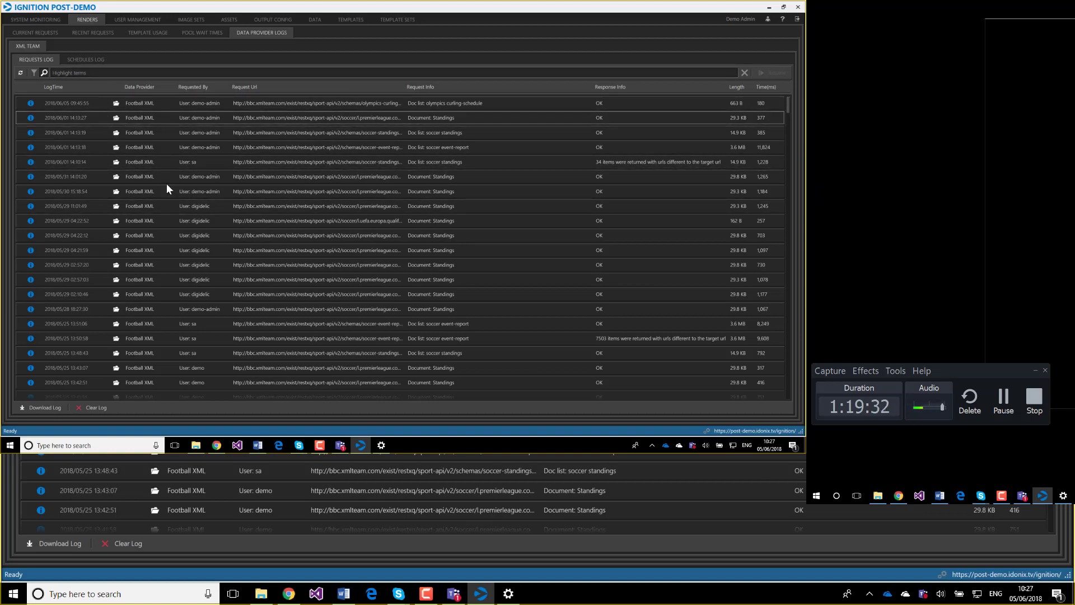
scroll(174, 177, "down", 5)
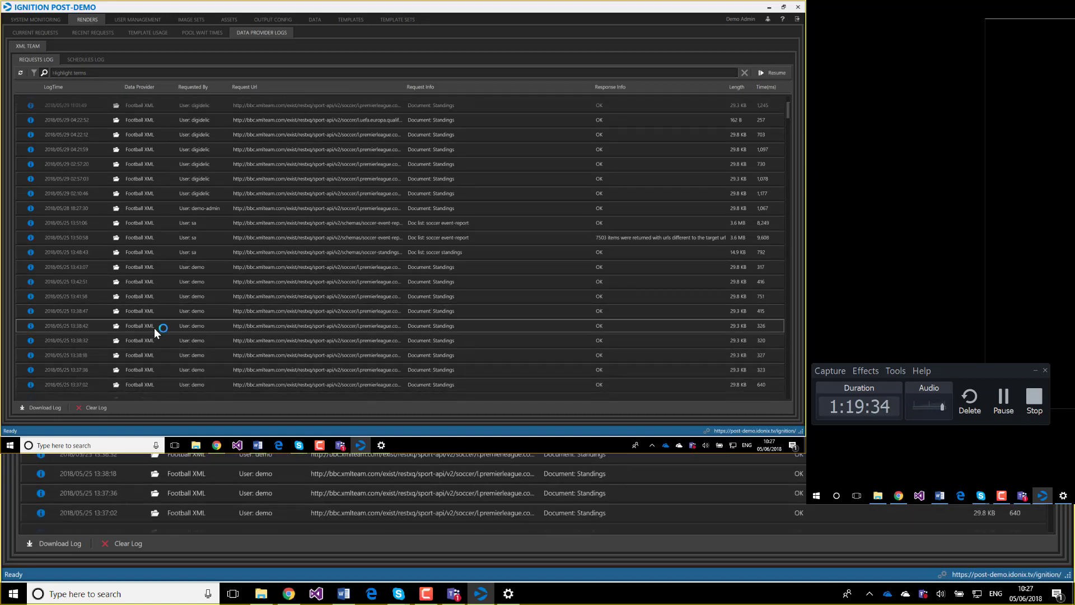
scroll(209, 246, "up", 5)
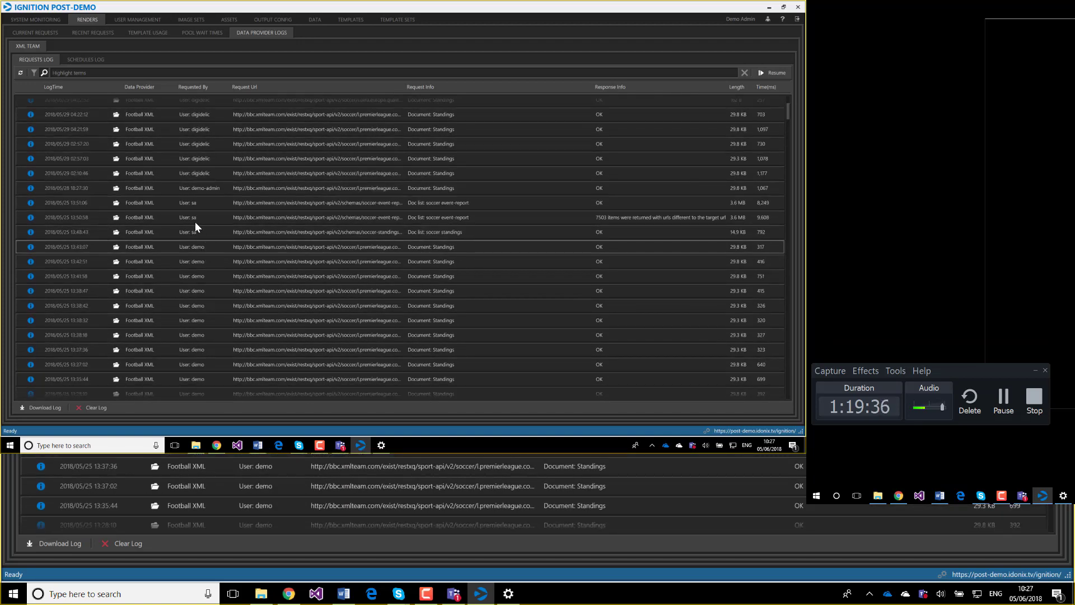
scroll(291, 285, "up", 1)
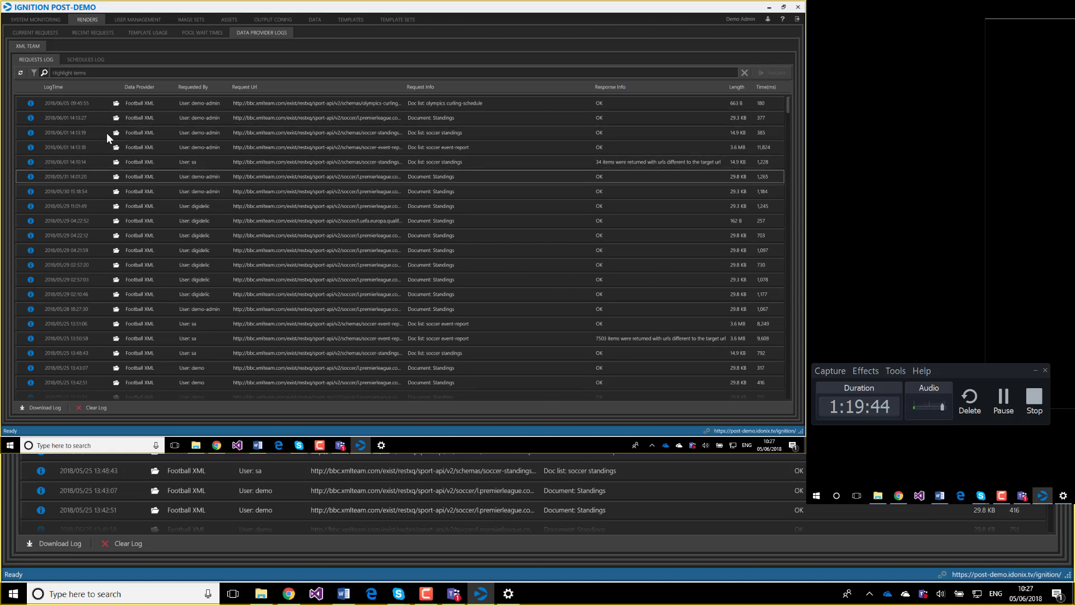
View the XML response file of the olympics curling schedule request, and return to the requests log
left_click(116, 104)
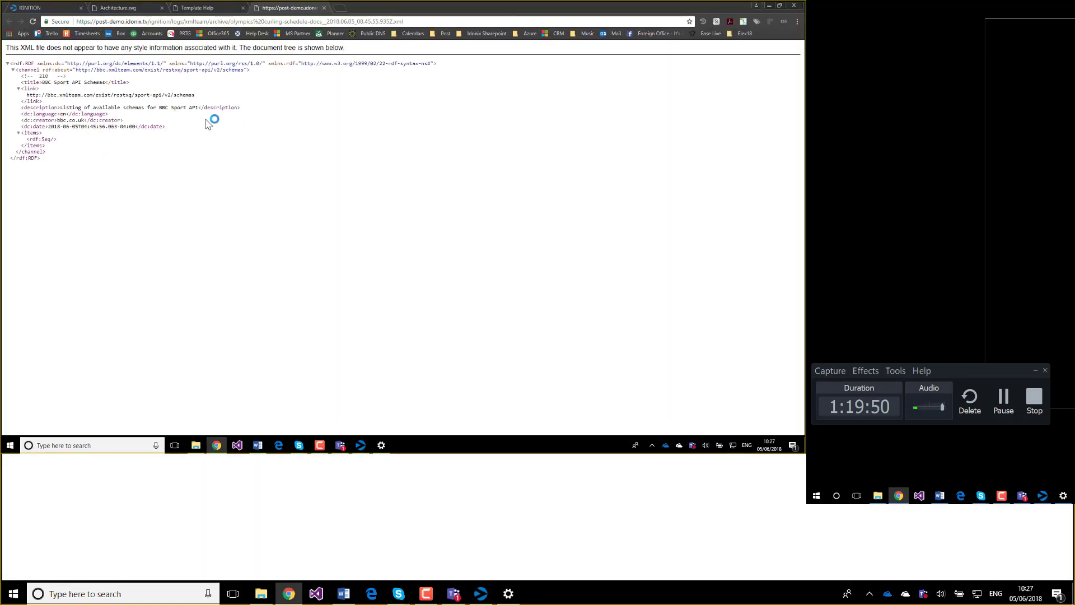
left_click(770, 6)
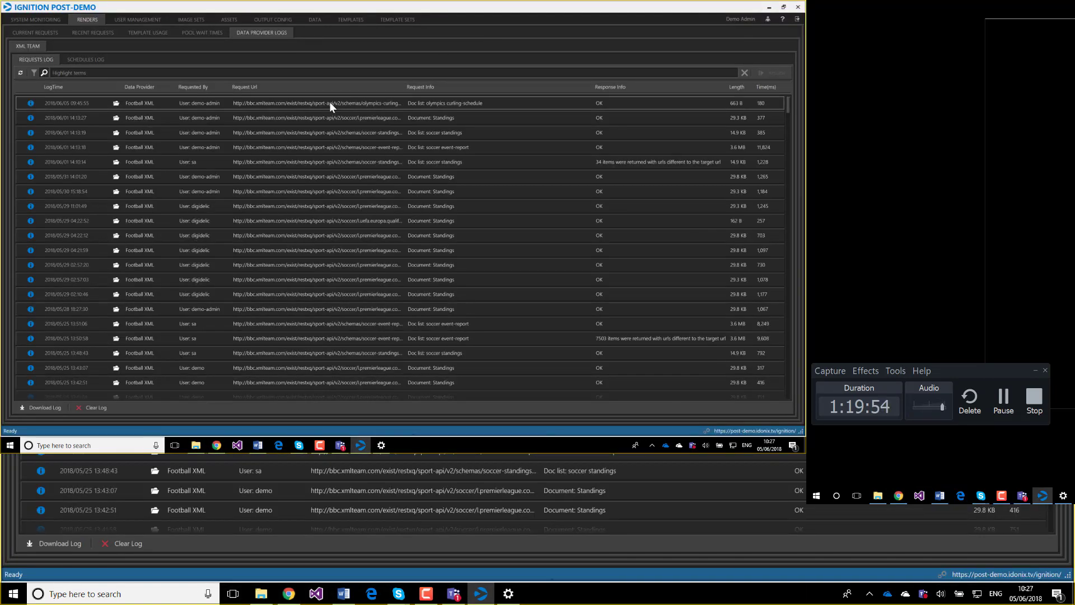
left_click(334, 177)
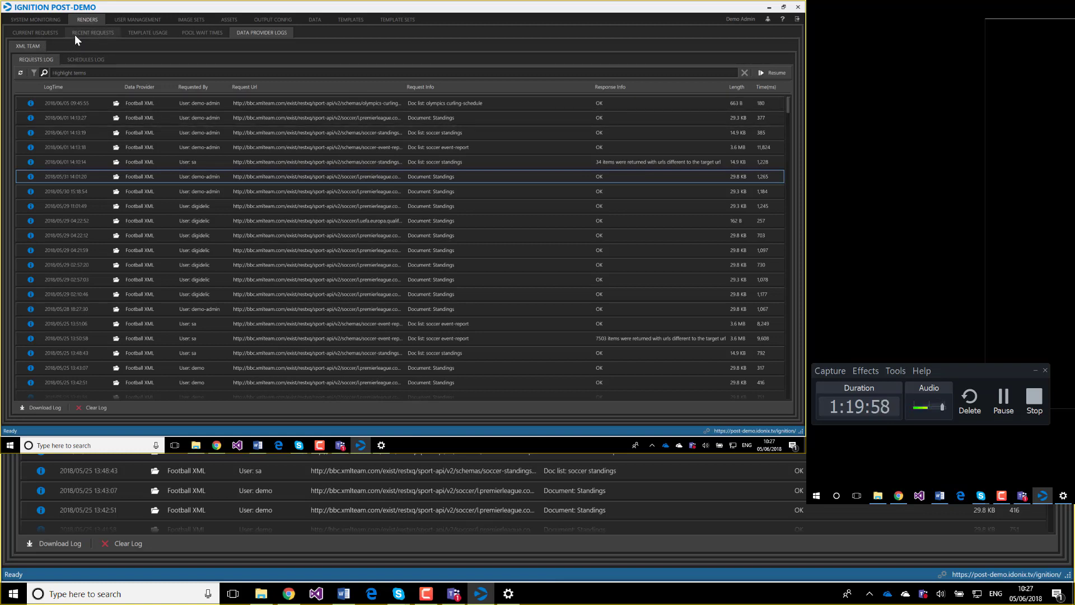
Show the current render requests and place a reduced browser window with the Ignition Post page over them
left_click(35, 32)
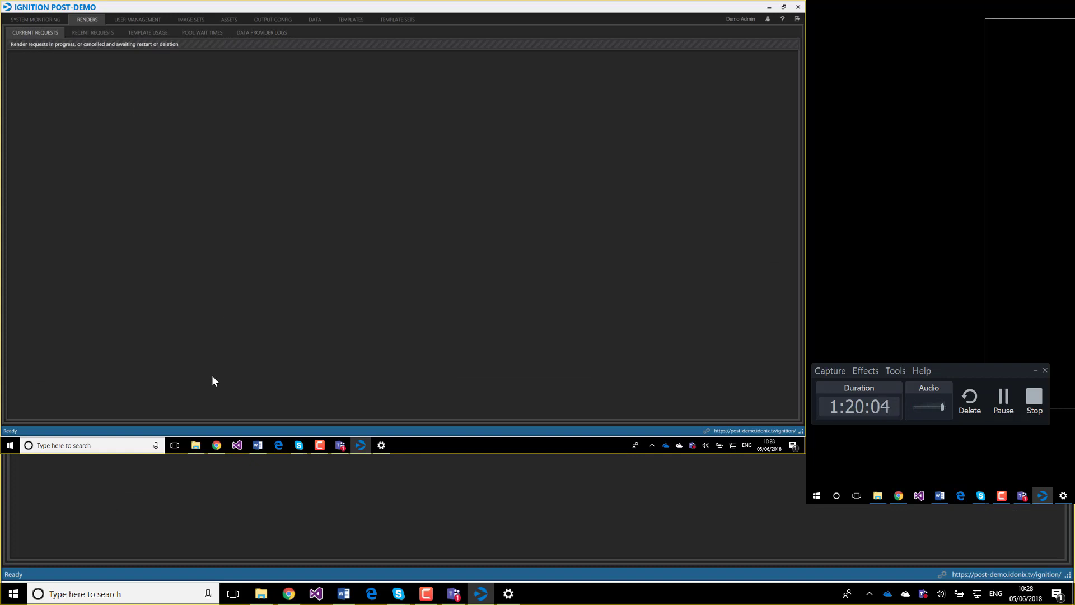
left_click(218, 445)
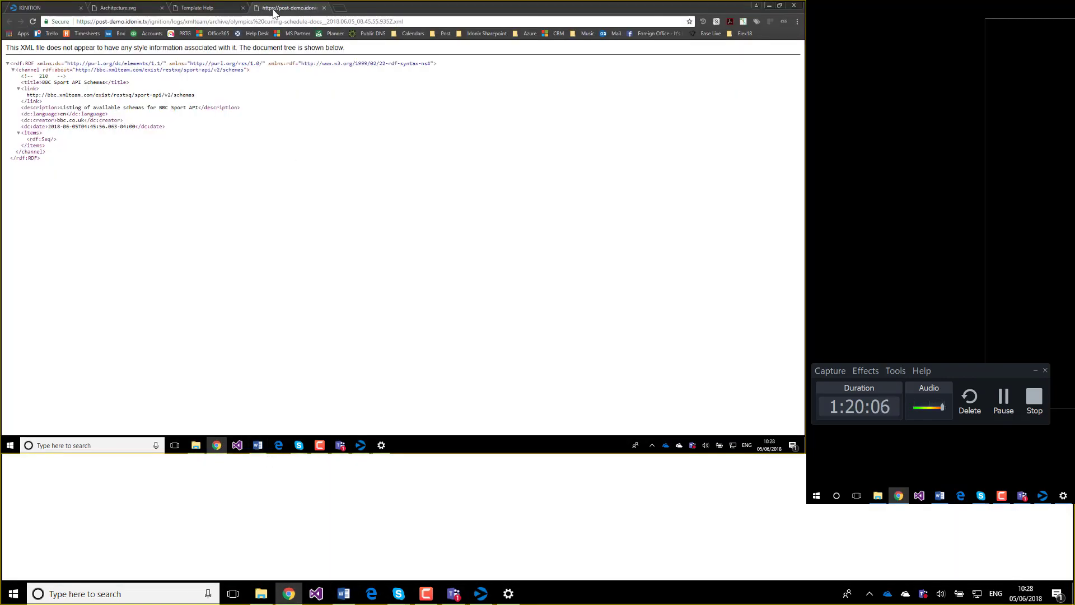
left_click_drag(417, 8, 496, 87)
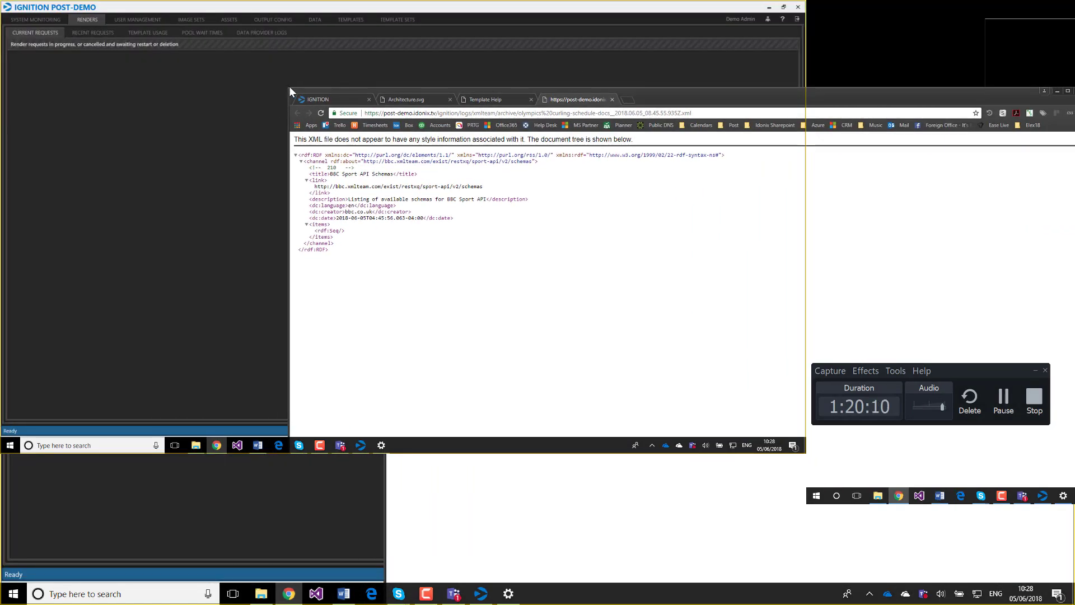
left_click_drag(287, 89, 354, 51)
left_click(354, 51)
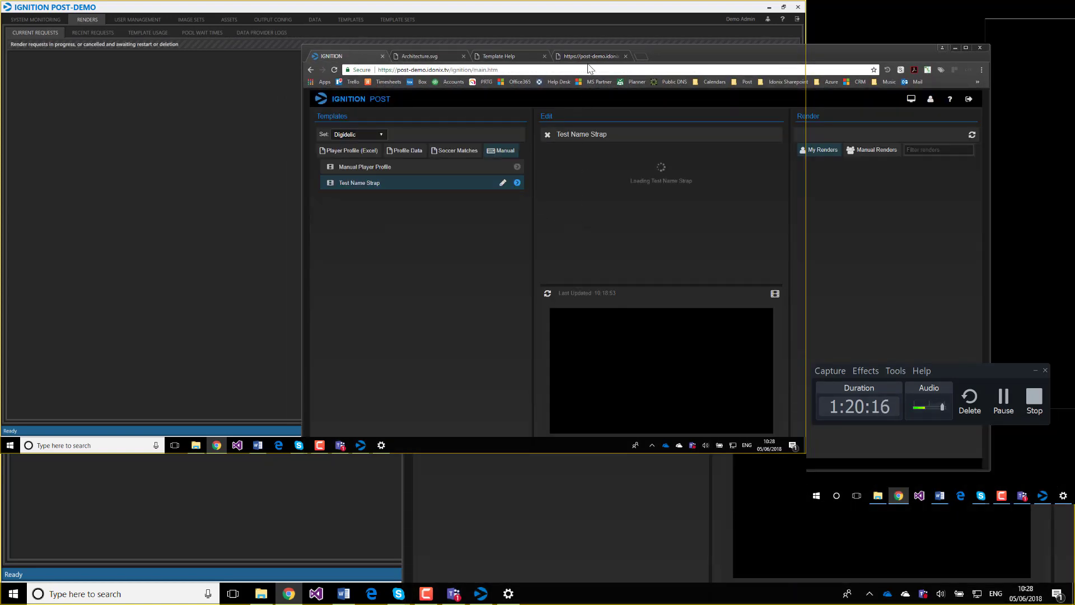
left_click_drag(661, 47, 557, 39)
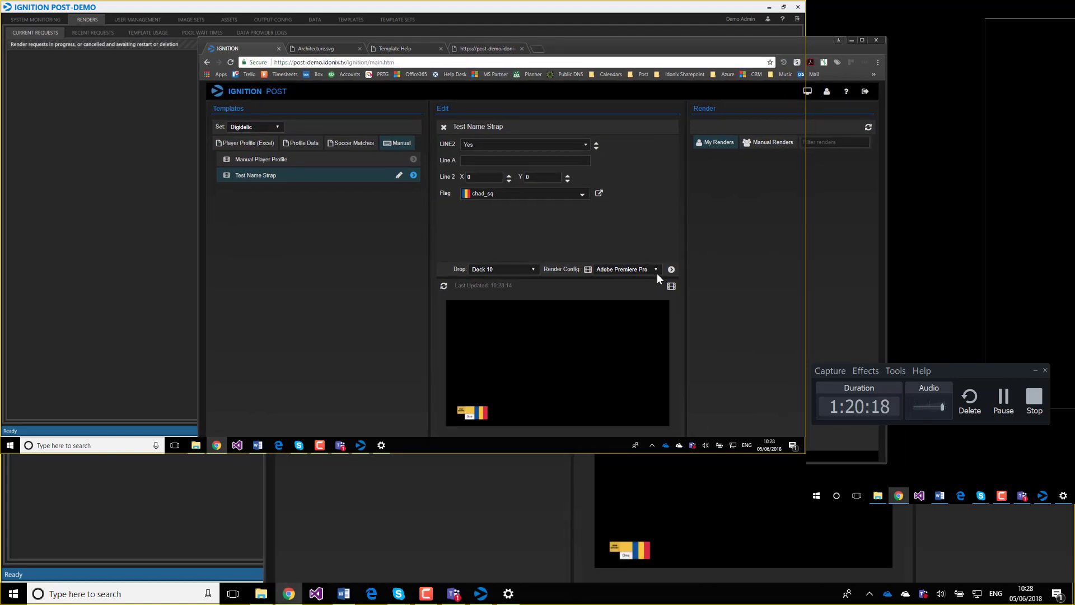
Request renders of Test Name Strap to Dock 10, first with the Adobe Premiere Pro render config and again with Avid
left_click(671, 271)
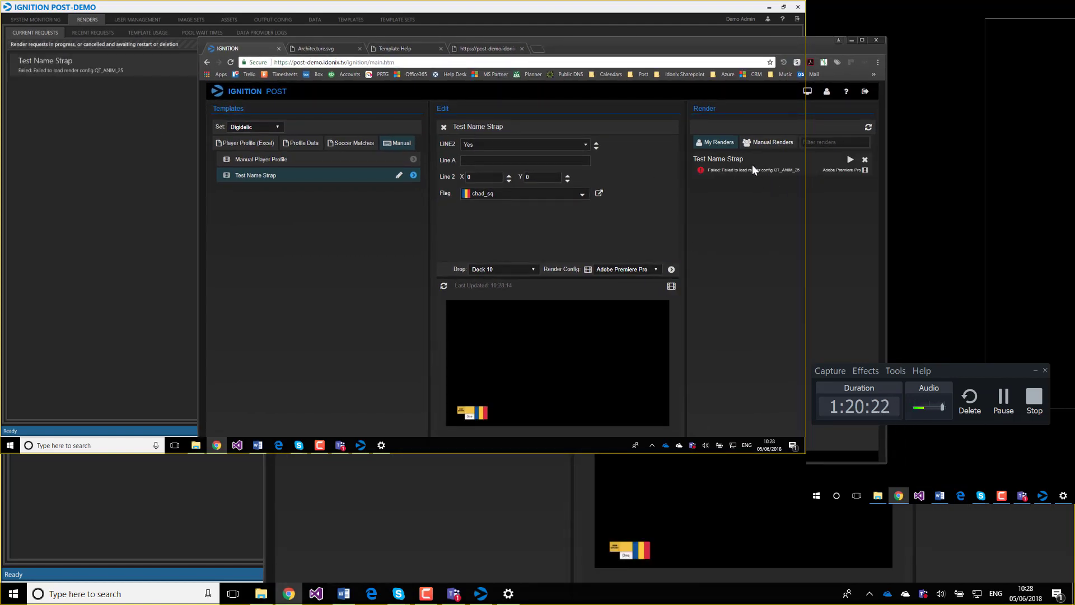
left_click(652, 270)
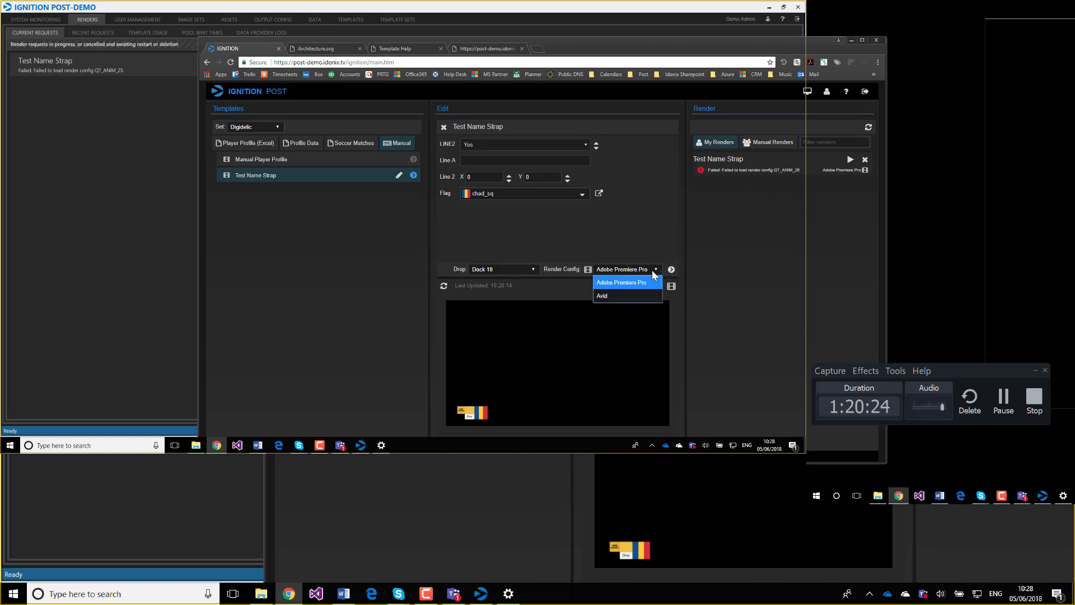
left_click(606, 295)
left_click(671, 269)
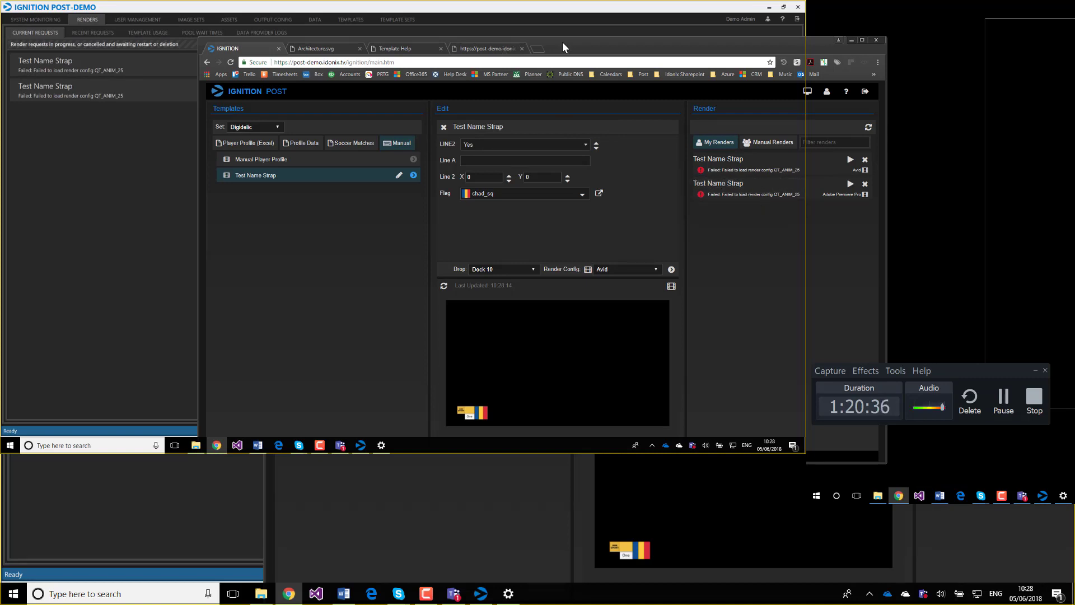
Move the browser window clear of the current requests and restart the Test Name Strap request that uses Adobe Premiere Pro
left_click_drag(563, 42, 535, 144)
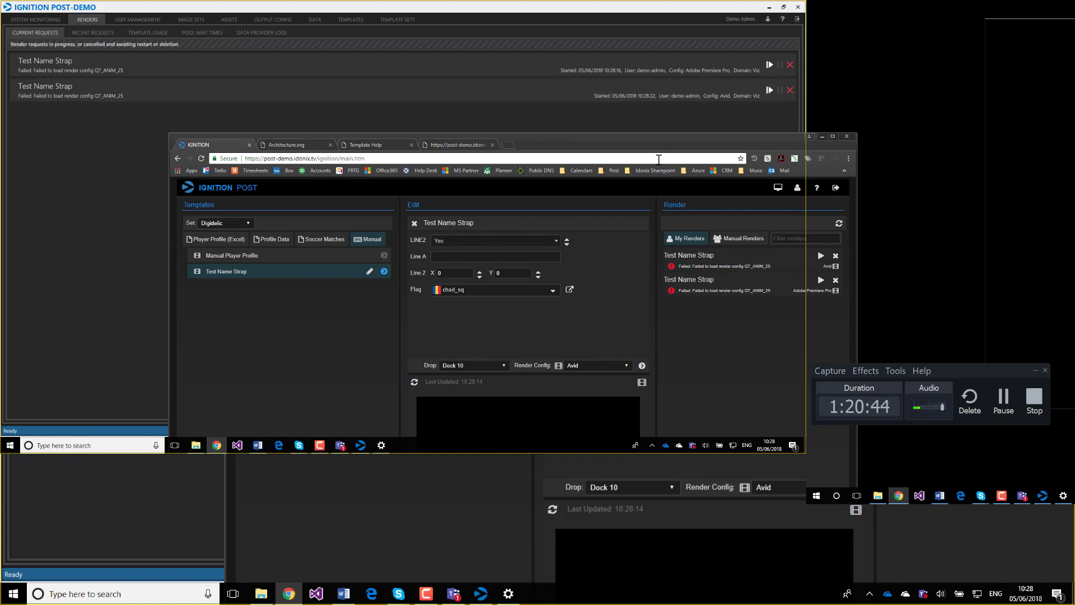
left_click_drag(648, 141, 598, 133)
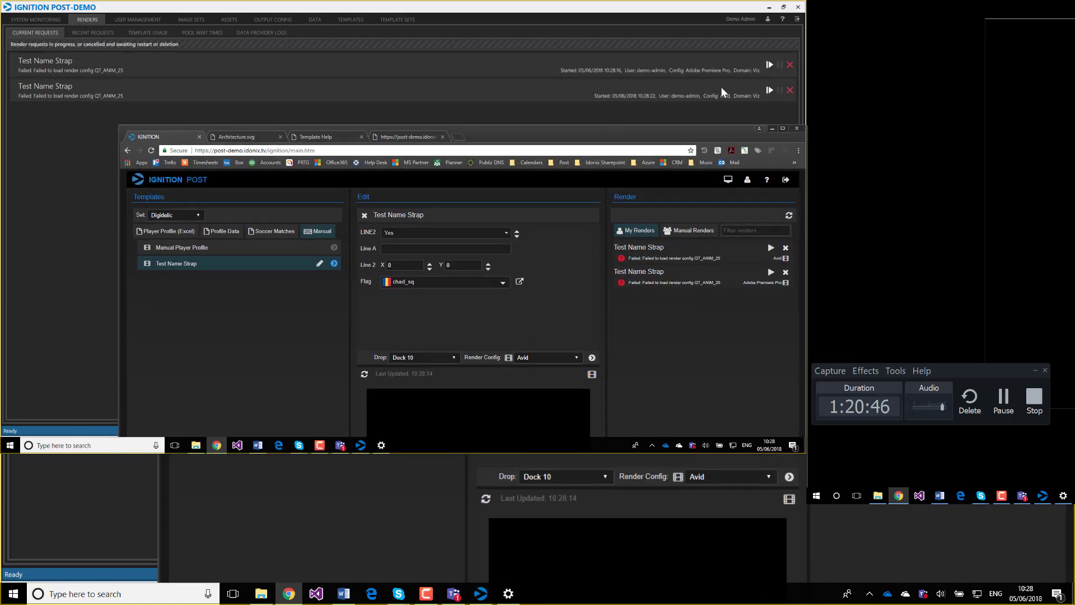
left_click_drag(735, 128, 738, 135)
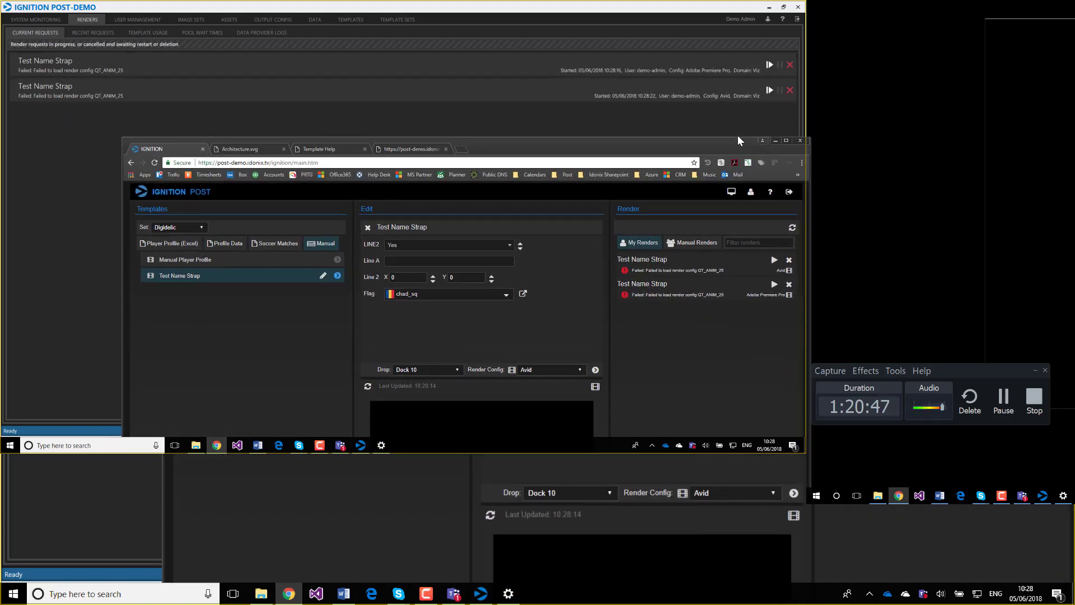
left_click(770, 65)
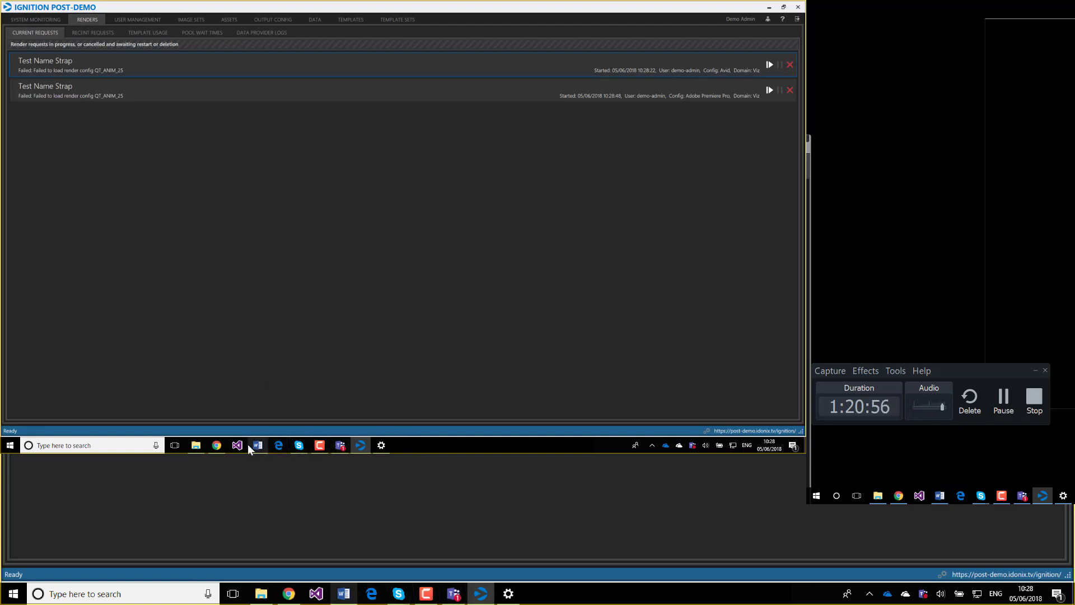
Switch back to the browser, load the Test Player Profile template from Profile Data and set its render config to Twitter
left_click(216, 445)
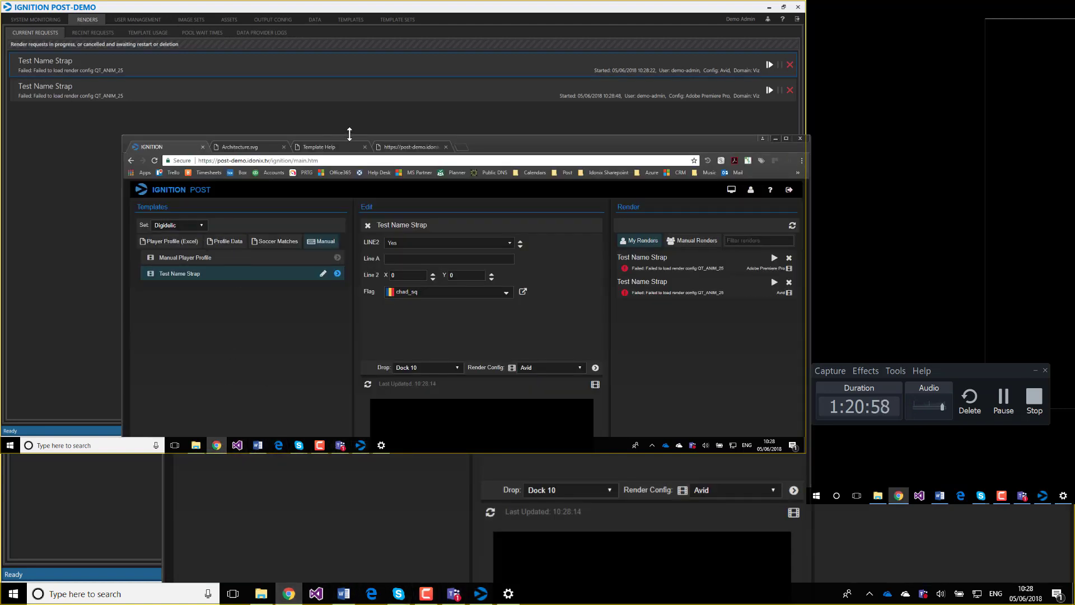
left_click_drag(358, 138, 340, 71)
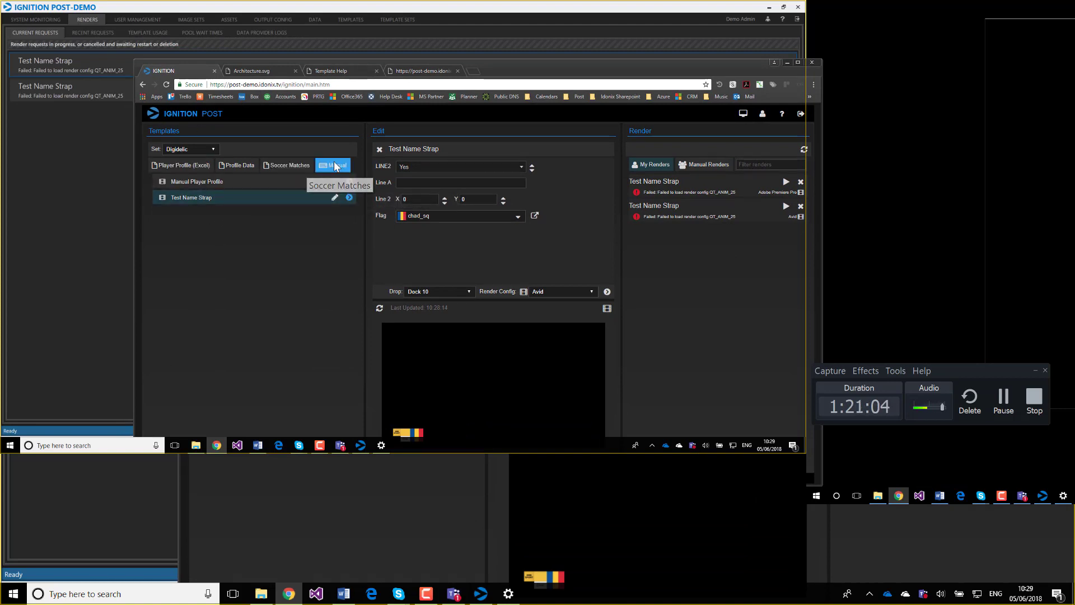
left_click(243, 166)
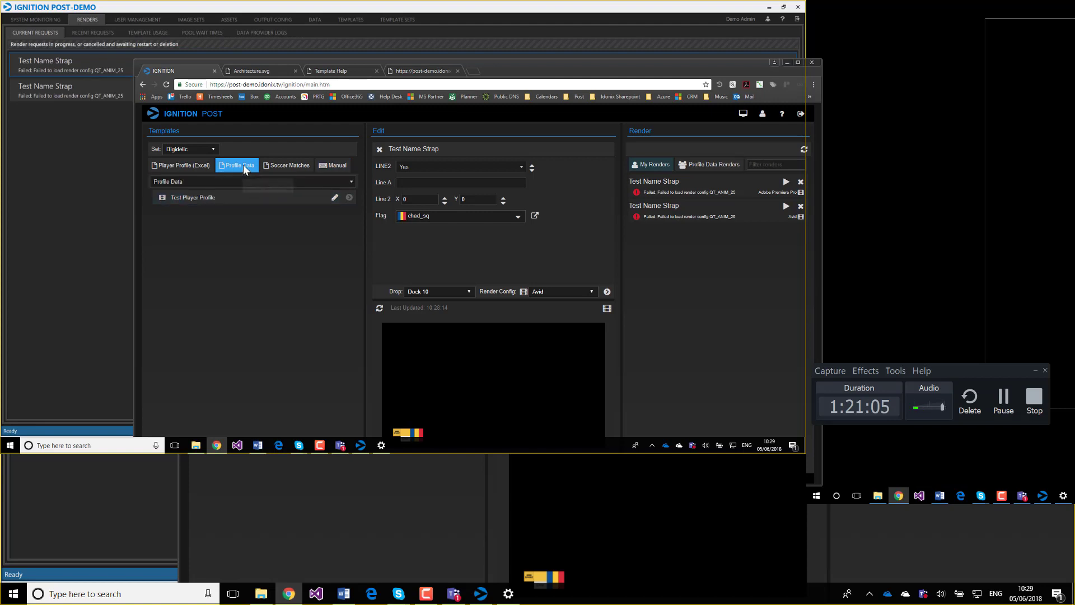
left_click(217, 200)
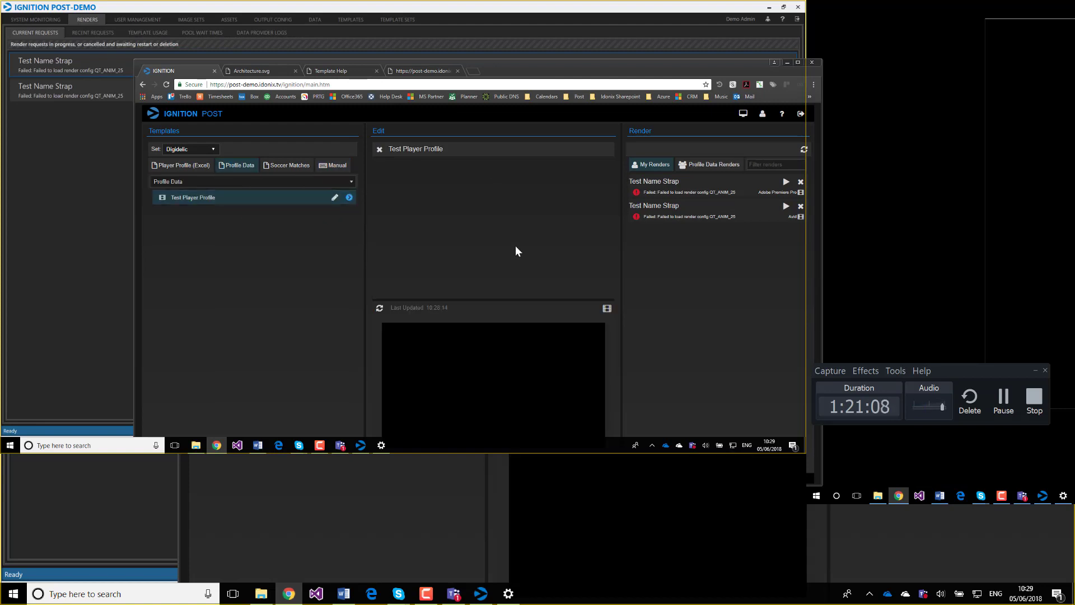
left_click_drag(516, 69, 496, 31)
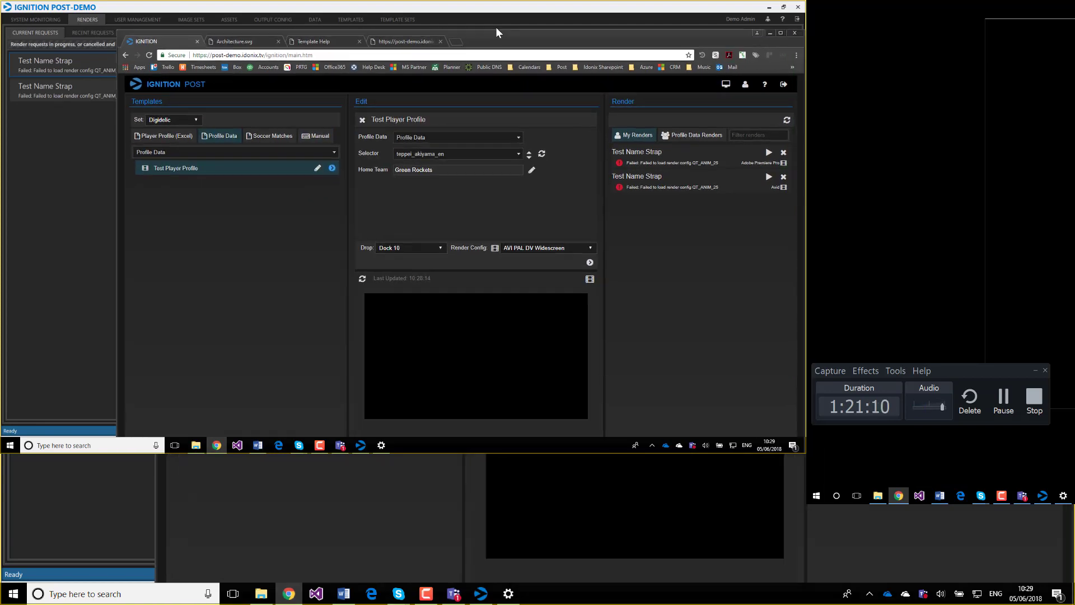
left_click(560, 238)
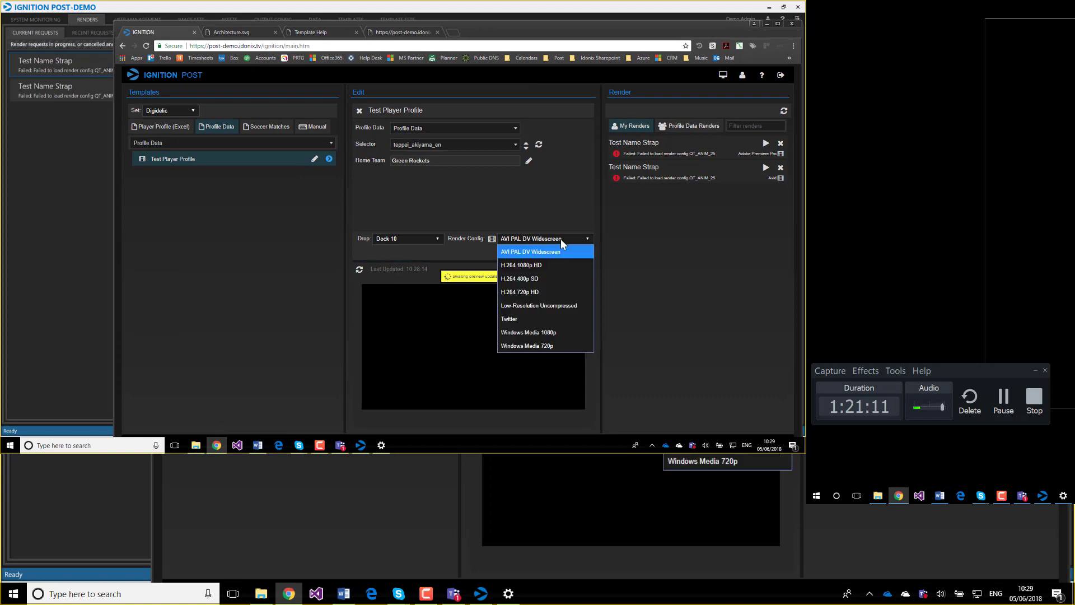
left_click(529, 318)
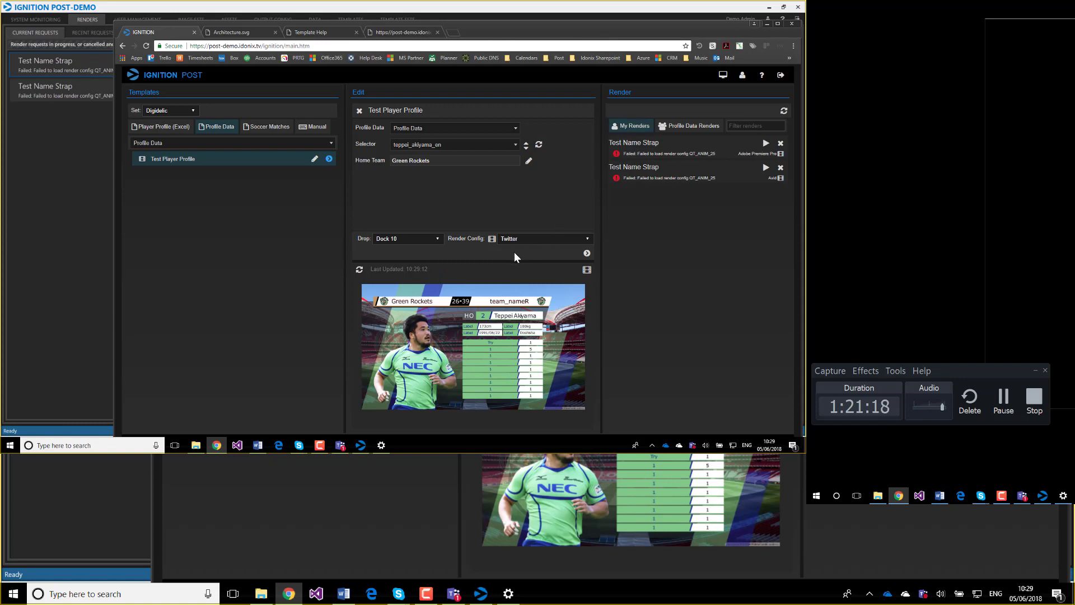
Request the Test Player Profile render with the Twitter config and move the browser window down to uncover the current requests
left_click(587, 254)
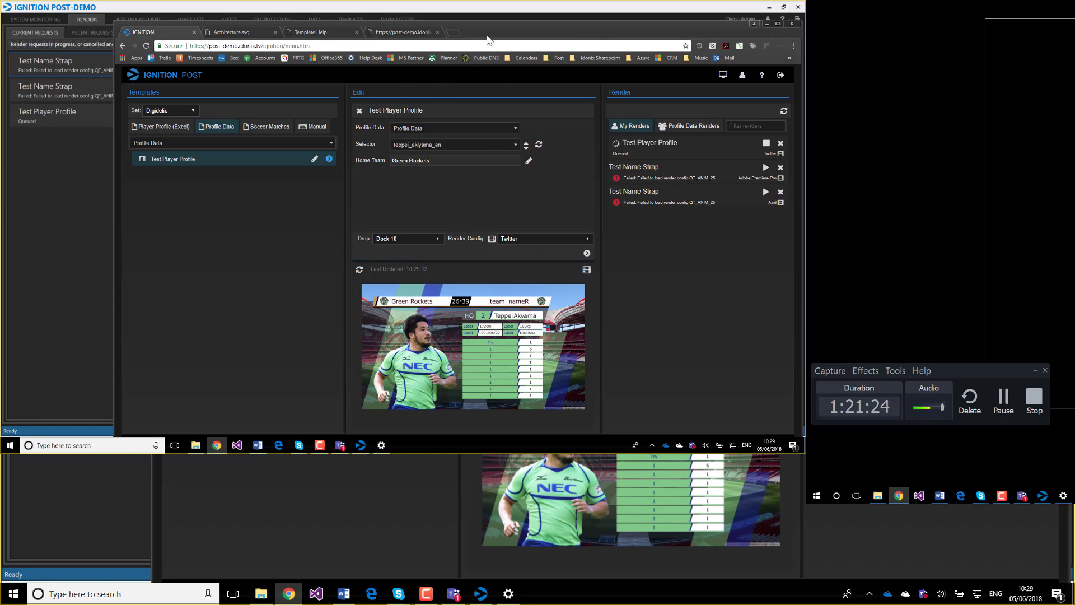
left_click_drag(492, 32, 445, 158)
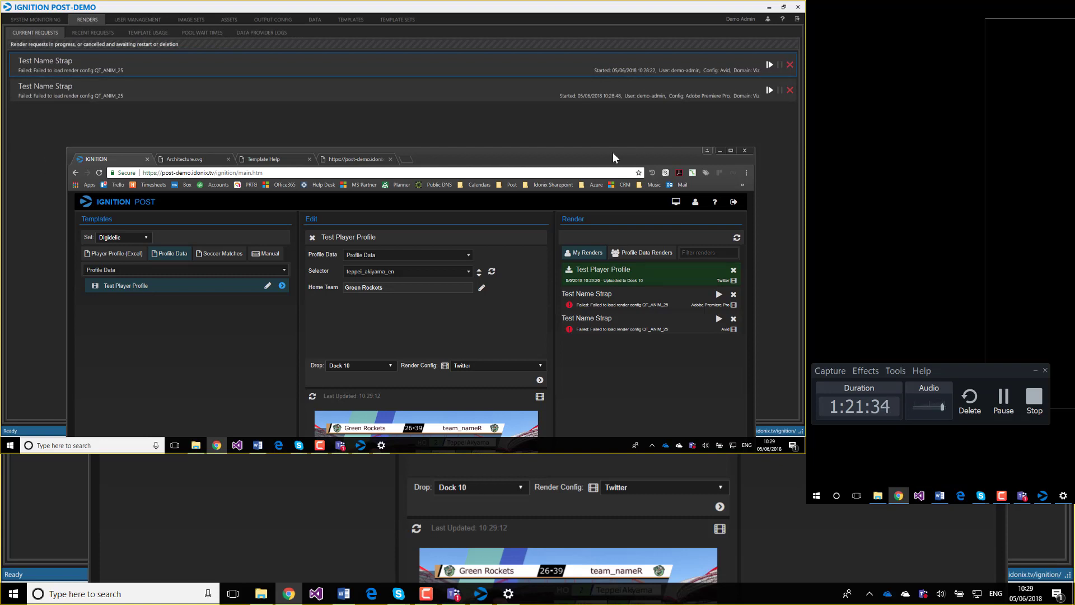
left_click_drag(614, 155, 624, 151)
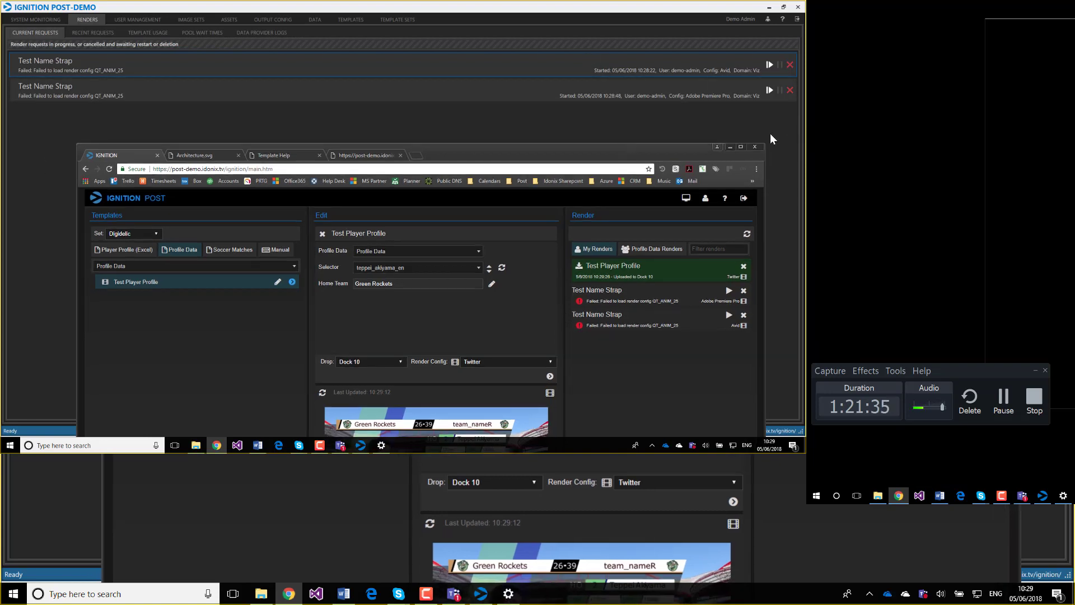
Delete the two failed Test Name Strap requests from the current render requests
left_click(789, 89)
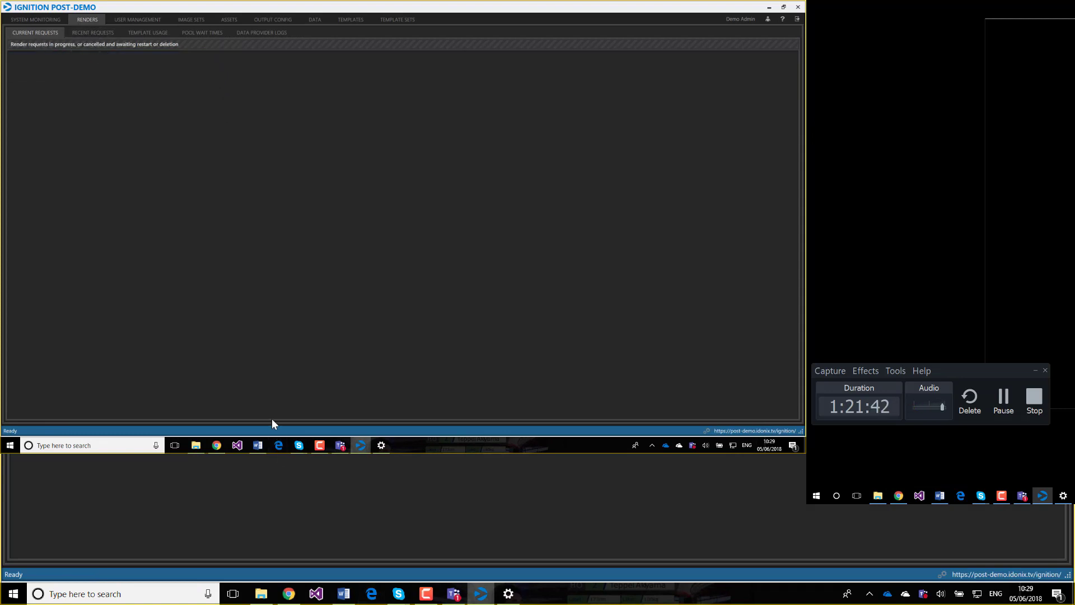
mouse_move(218, 447)
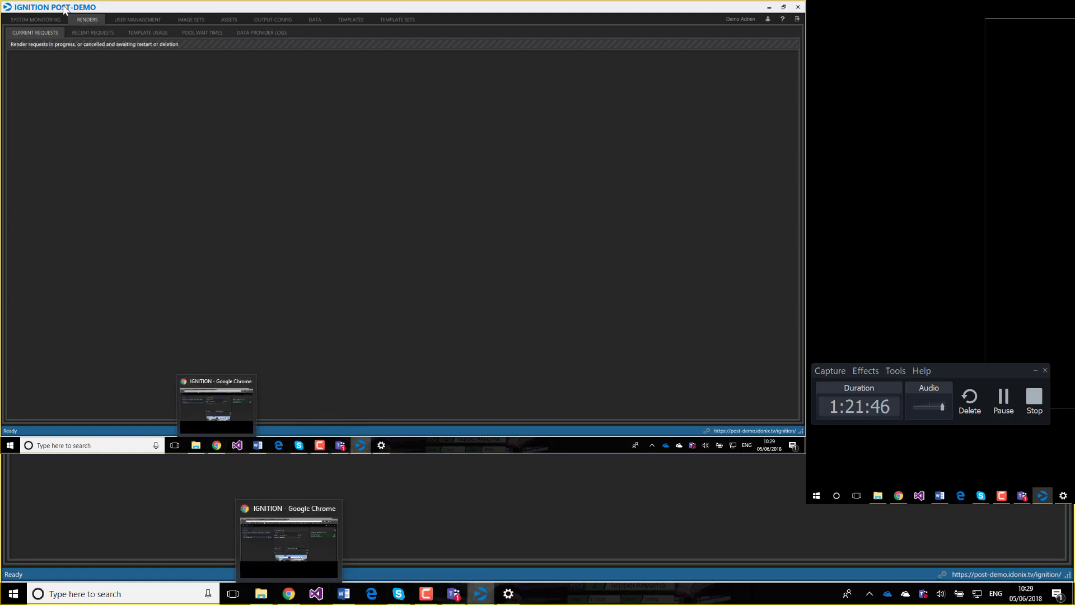
Go to System Monitoring, look over the monitors and collapse the groups from AE Engine through Storage Locations
left_click(32, 20)
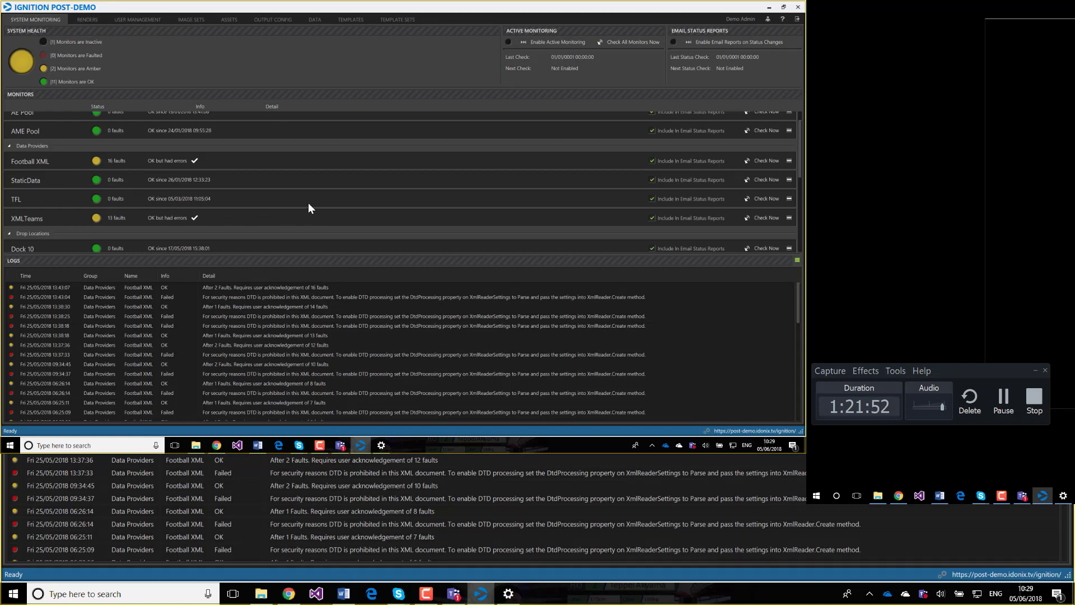
scroll(308, 203, "up", 1)
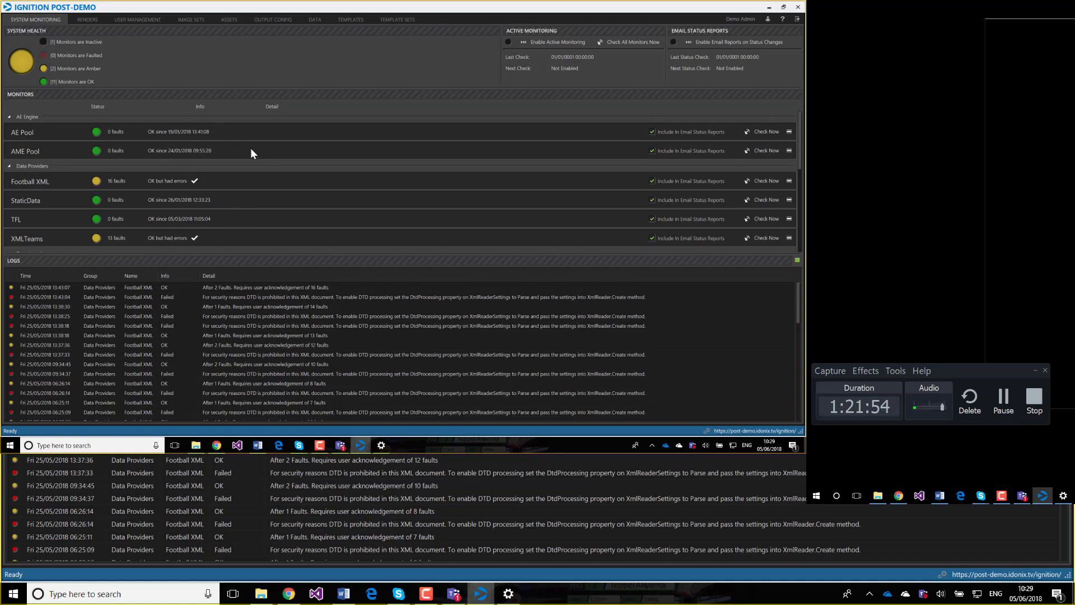
scroll(59, 154, "down", 1)
scroll(19, 146, "up", 1)
scroll(99, 190, "down", 2)
scroll(99, 190, "up", 2)
left_click(9, 117)
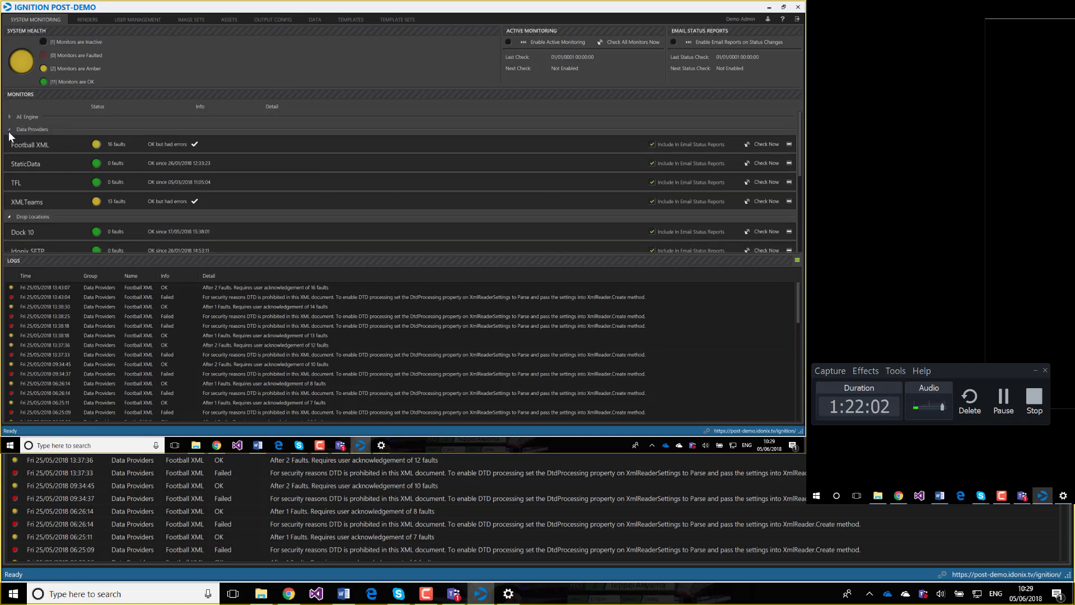
left_click(9, 130)
left_click(9, 142)
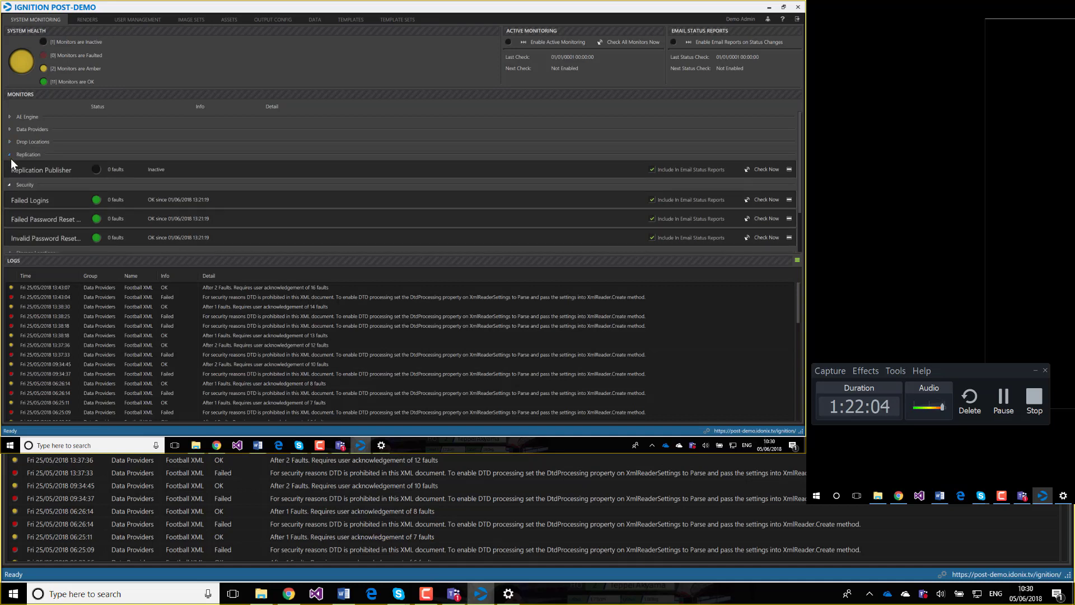
left_click(9, 154)
left_click(9, 167)
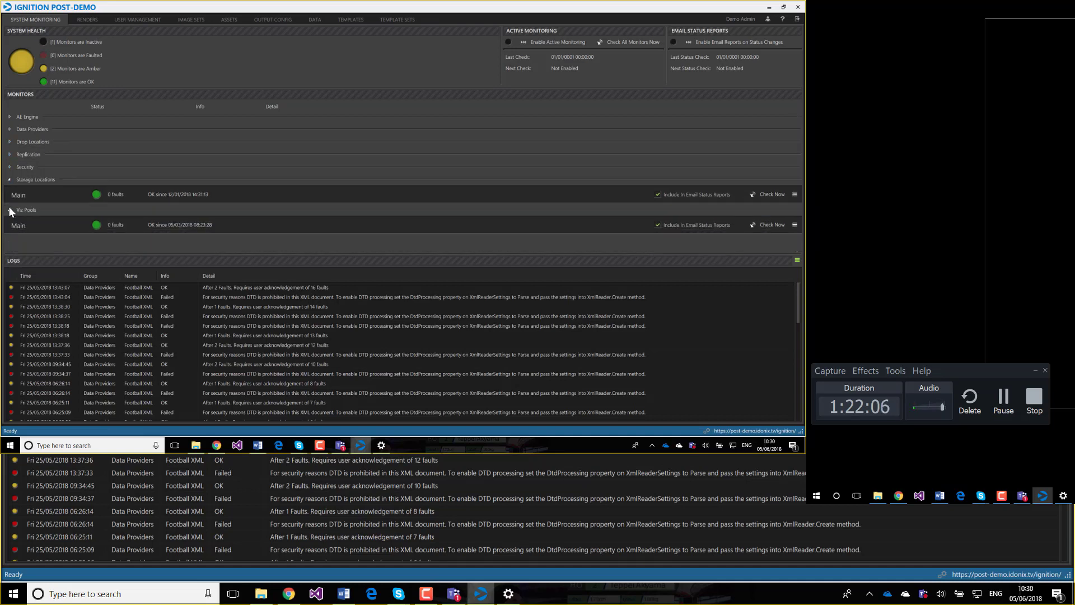
left_click(9, 179)
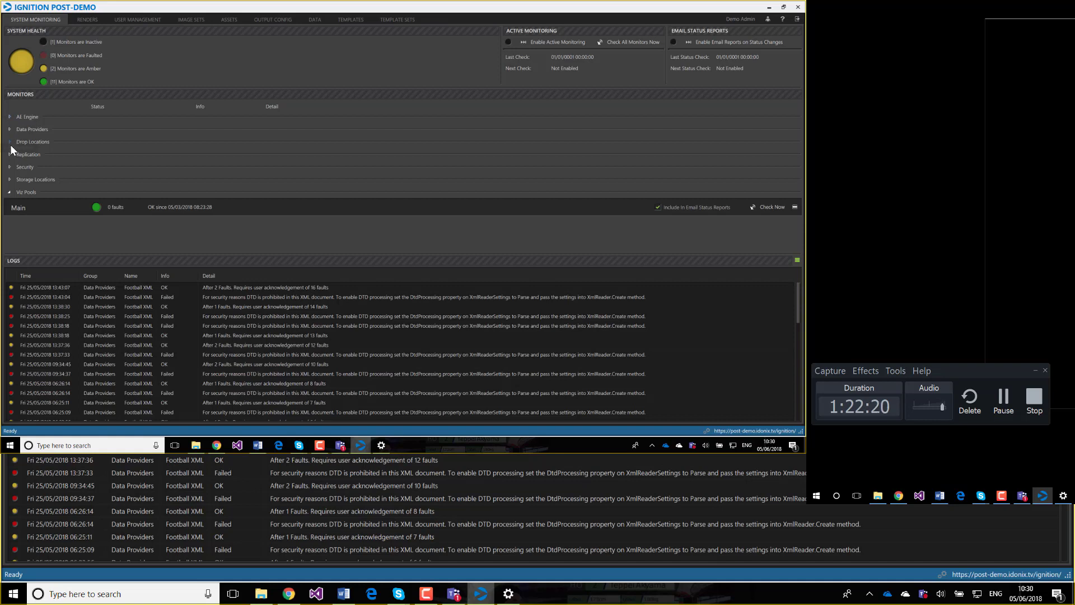
Expand the Data Providers monitors, filter the logs to Football XML and examine its failed and OK entries
left_click(8, 129)
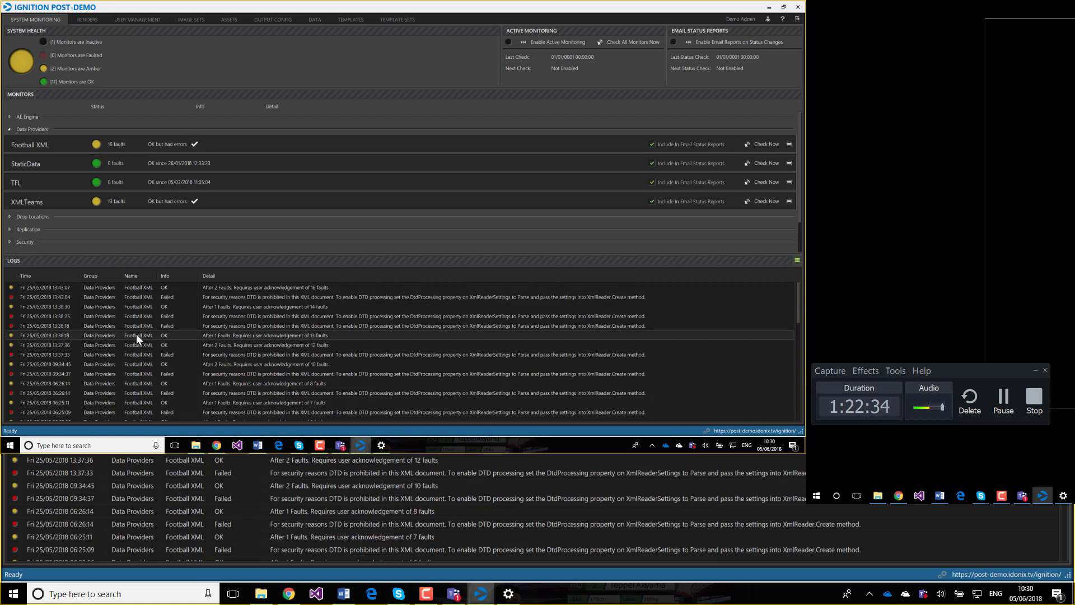
left_click(789, 146)
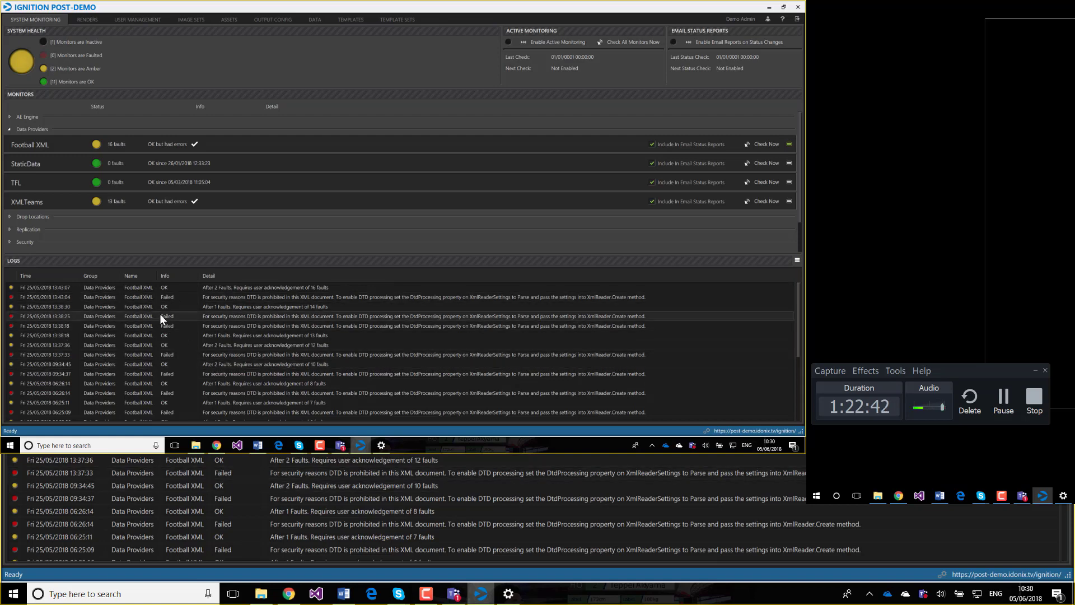
scroll(138, 359, "down", 3)
scroll(136, 375, "up", 3)
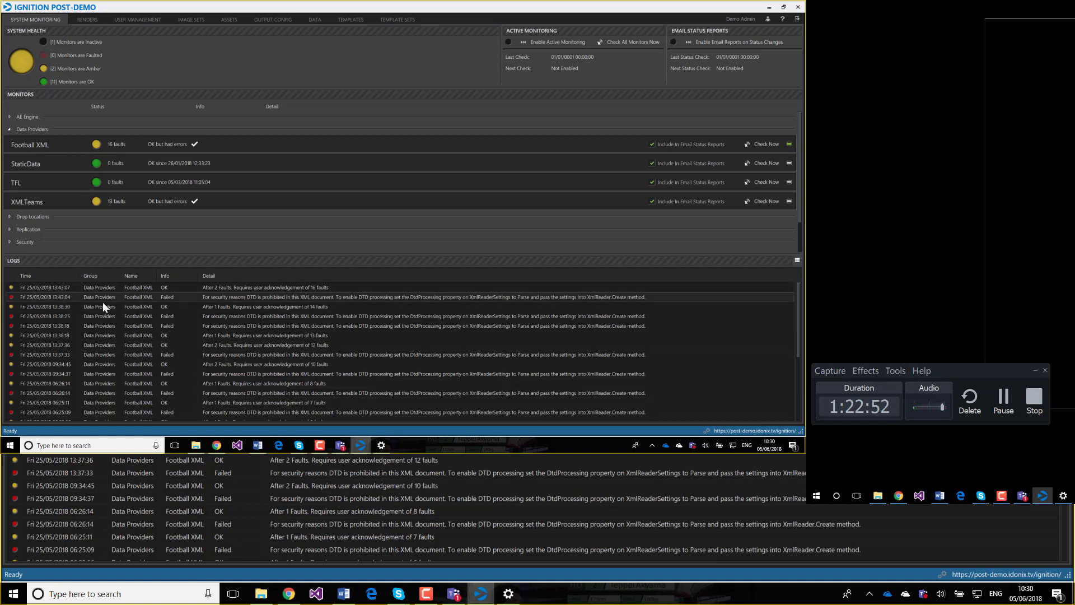
left_click(66, 346)
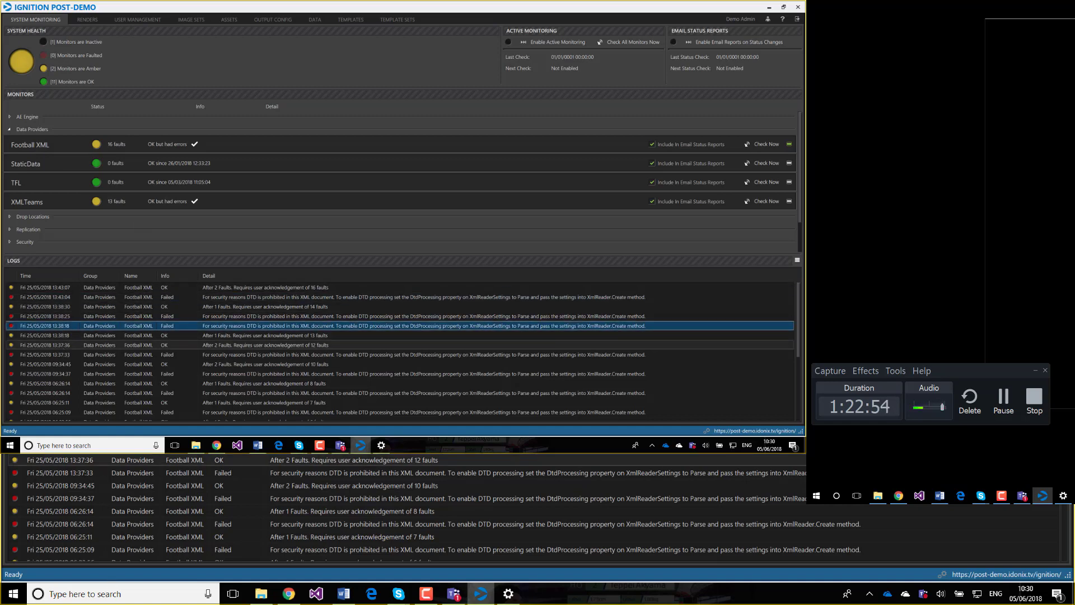
left_click(63, 305)
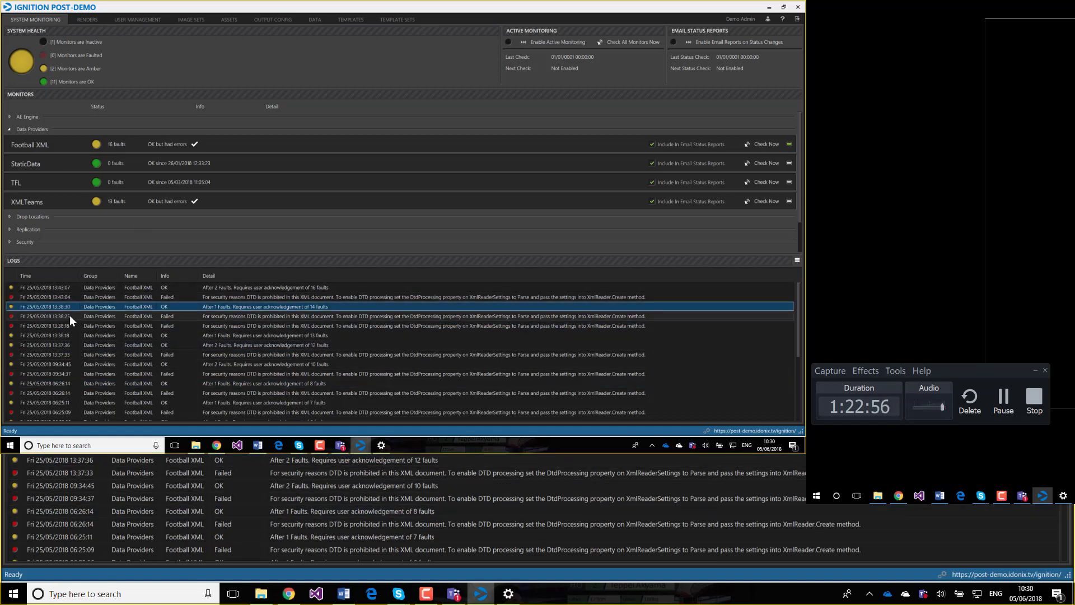
key("Up")
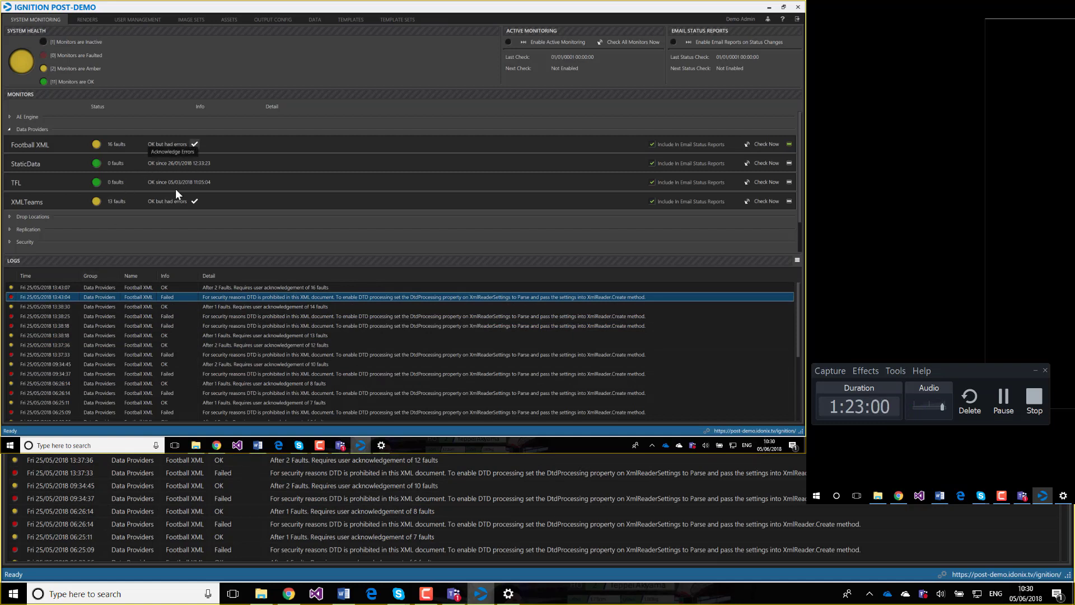
left_click(99, 289)
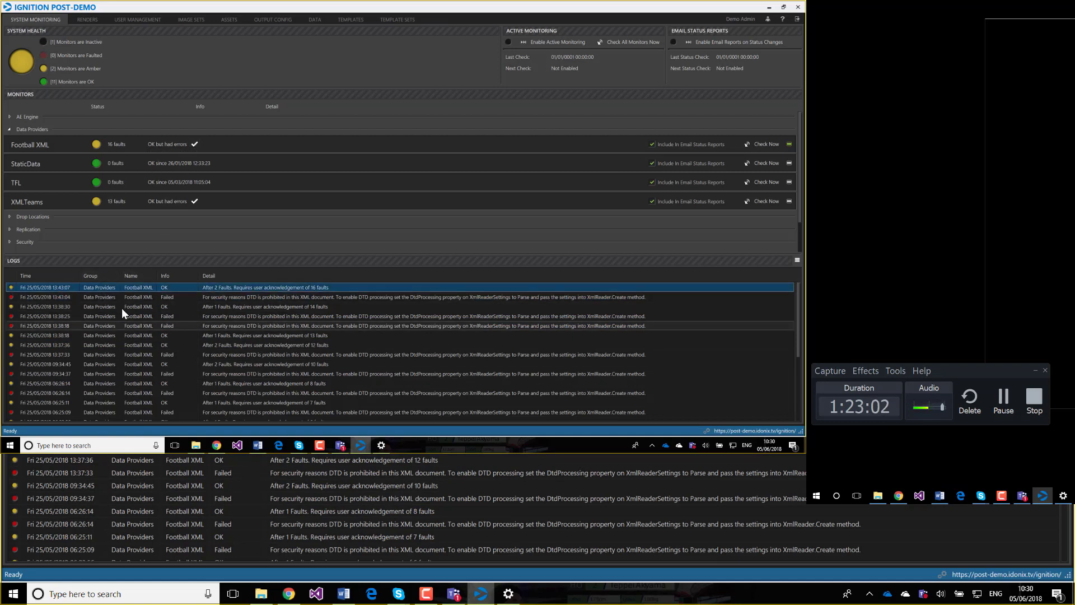
Acknowledge the errors of the Football XML and XMLTeams monitors and collapse the Data Providers group
left_click(195, 144)
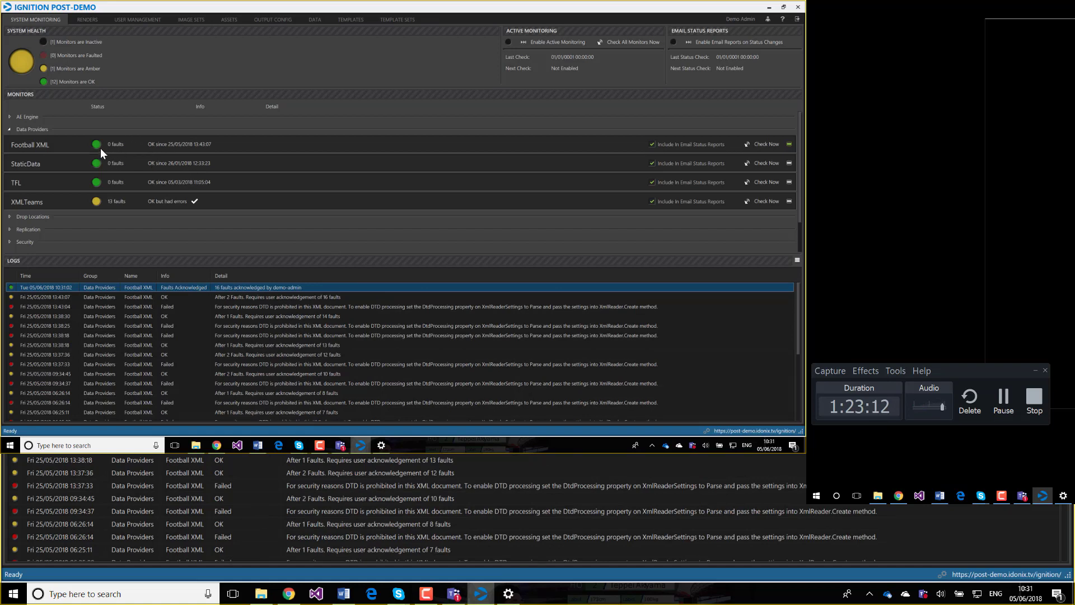
left_click(194, 202)
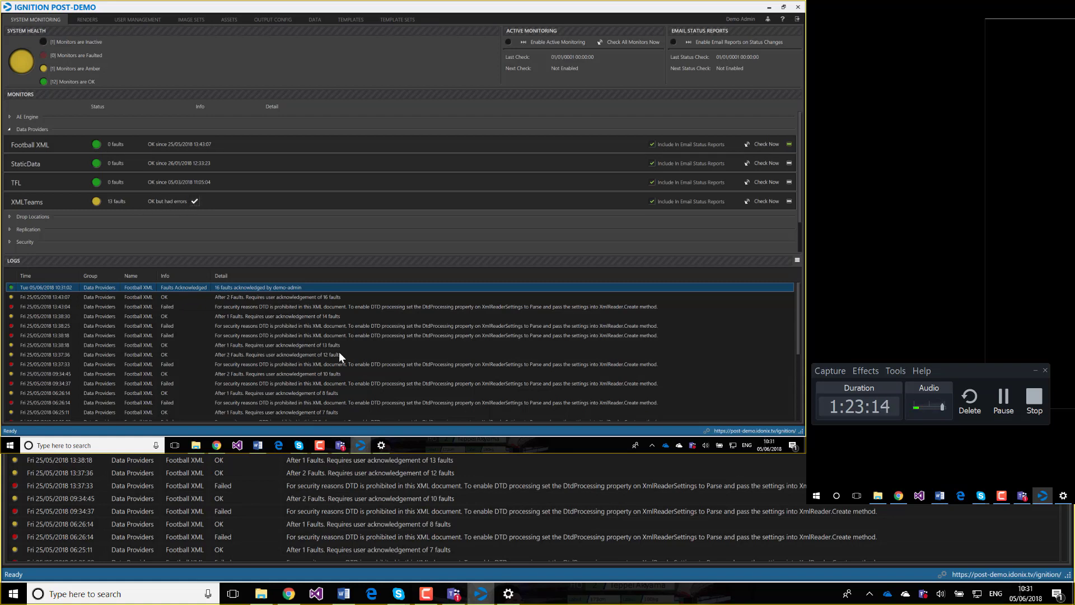
left_click(9, 129)
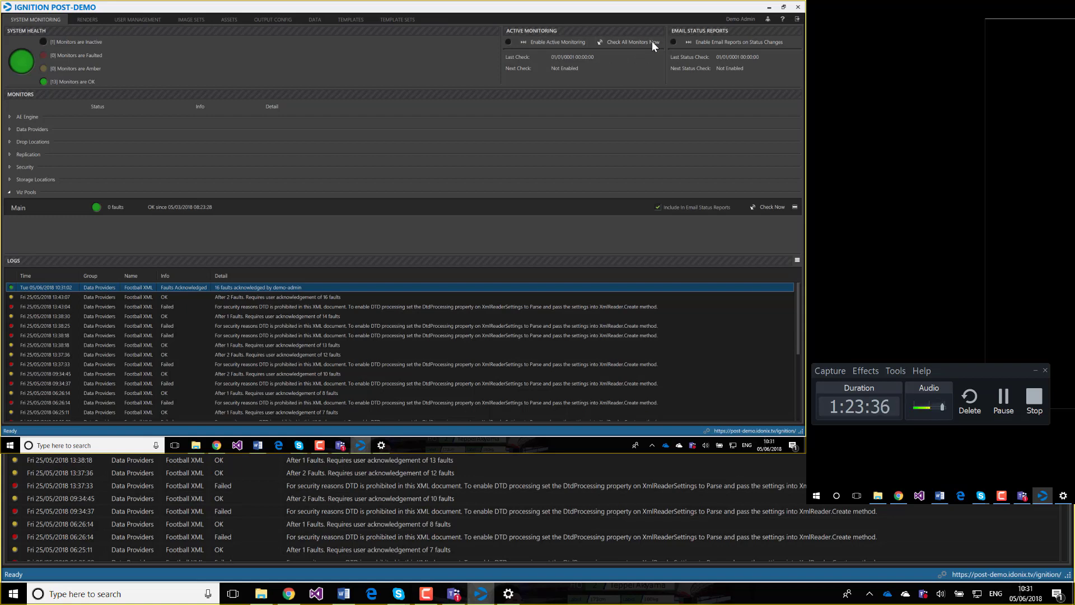
Check all monitors immediately, and turn active monitoring on and back off
left_click(637, 42)
left_click(563, 43)
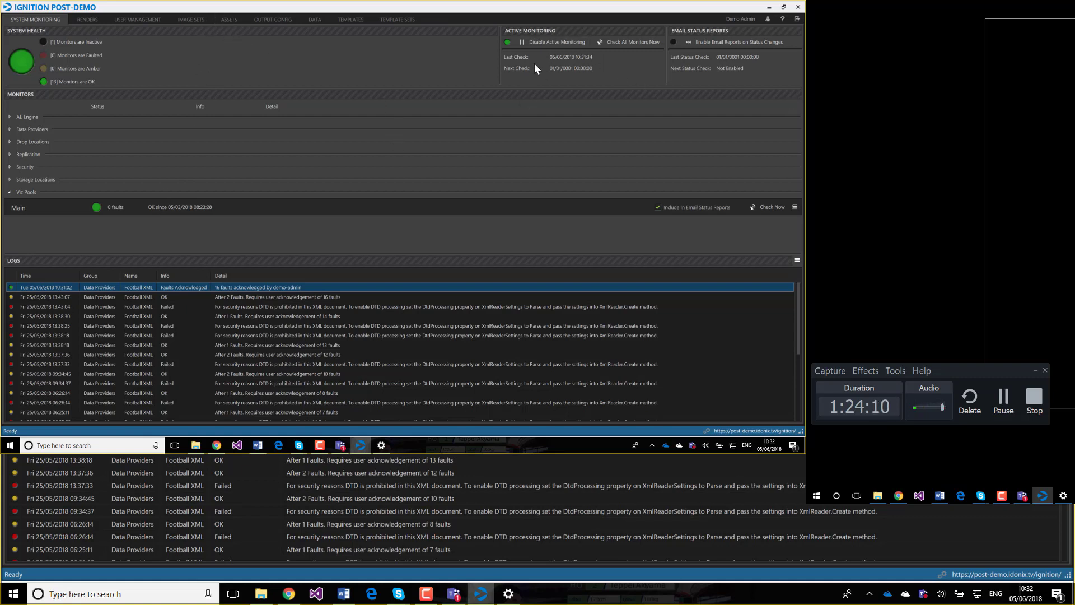
left_click(555, 44)
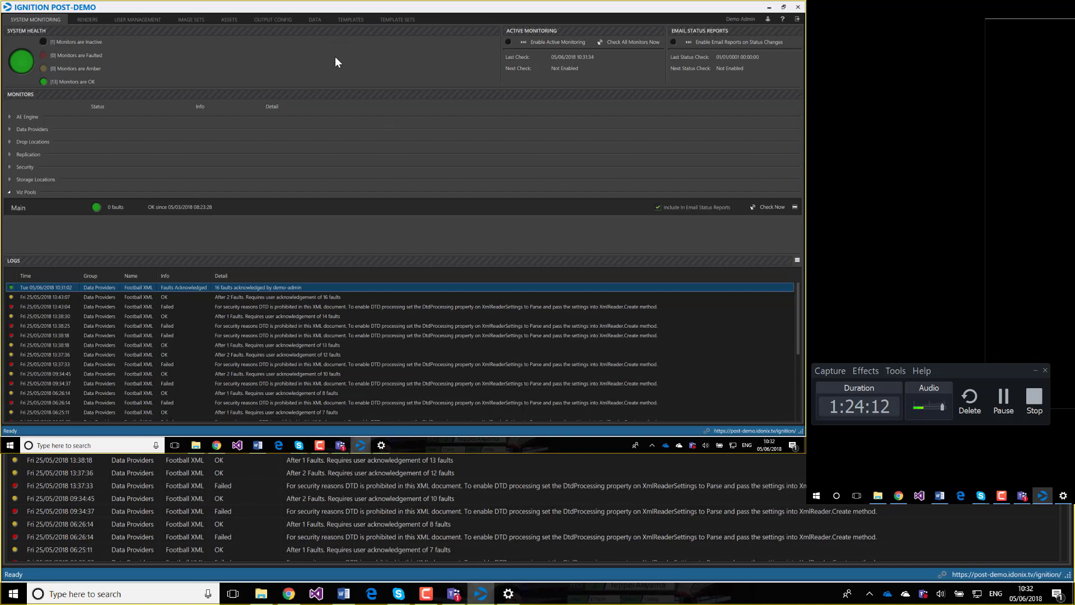
Go to the output configuration and review the Viz graphics hub settings and the Dock 10 drop location
left_click(277, 20)
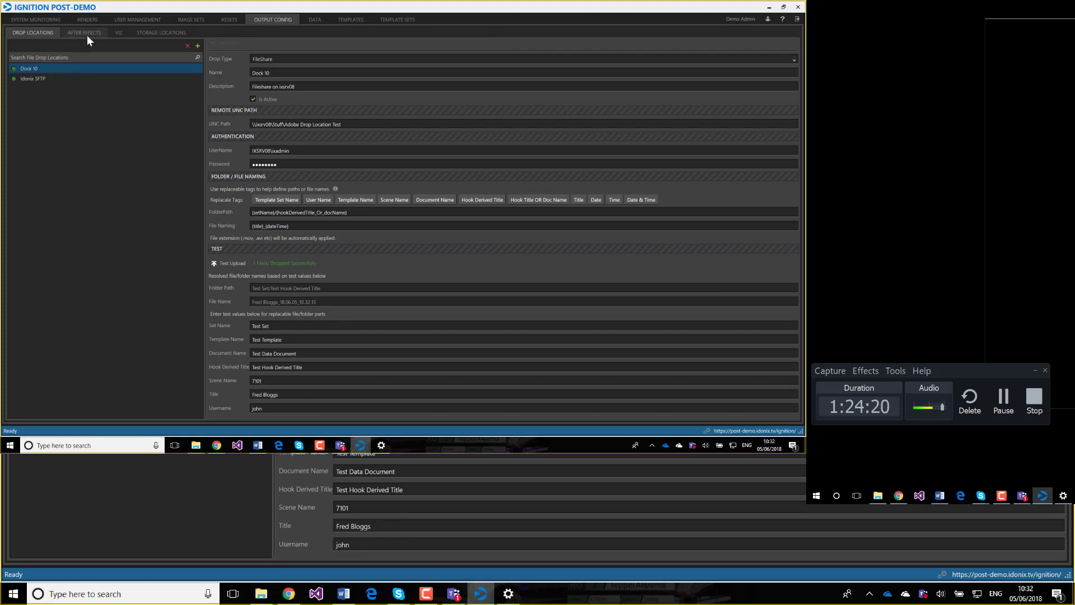
left_click(118, 32)
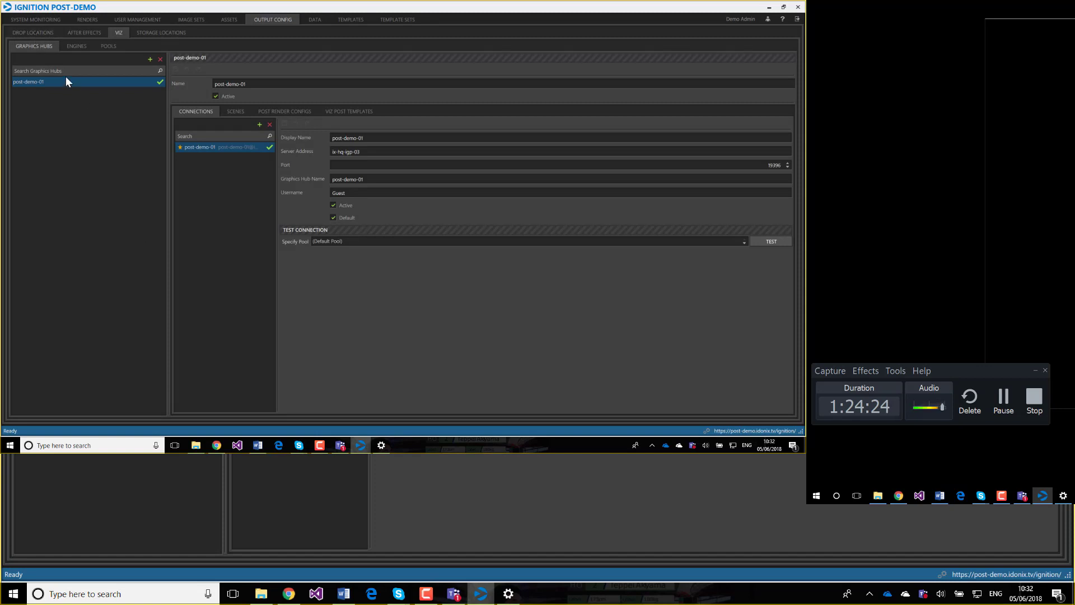
left_click(33, 32)
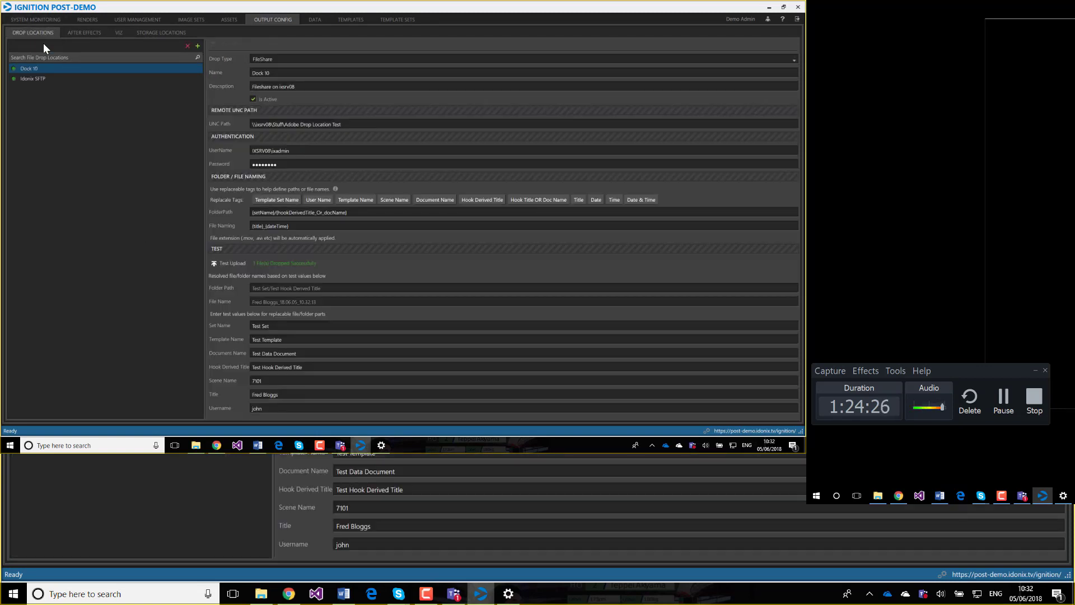
left_click(65, 68)
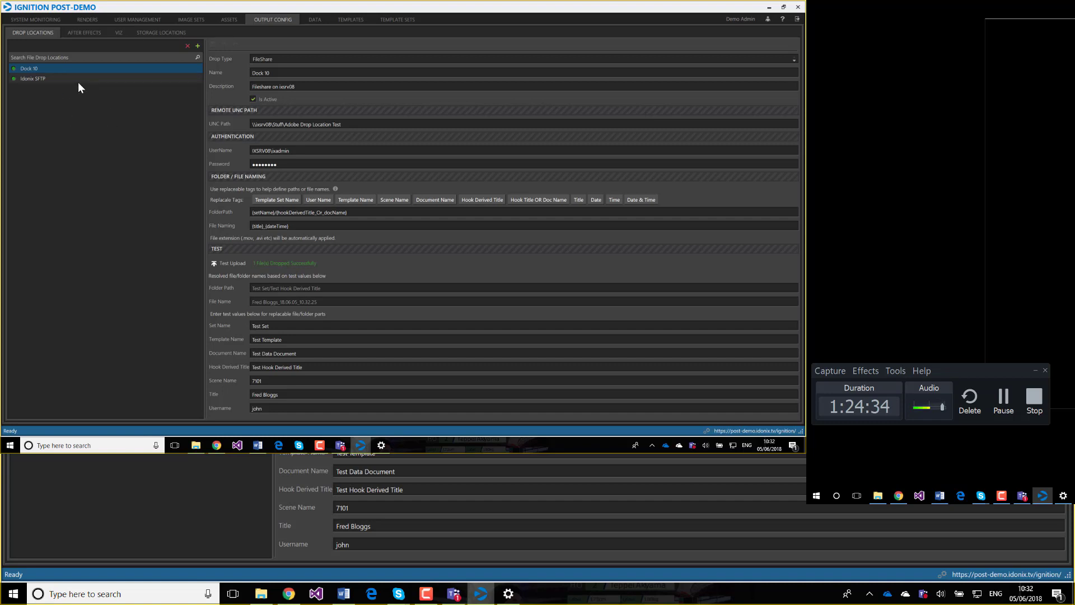
Append _xxx to the user name of the Idonix SFTP drop location and save it
left_click(55, 79)
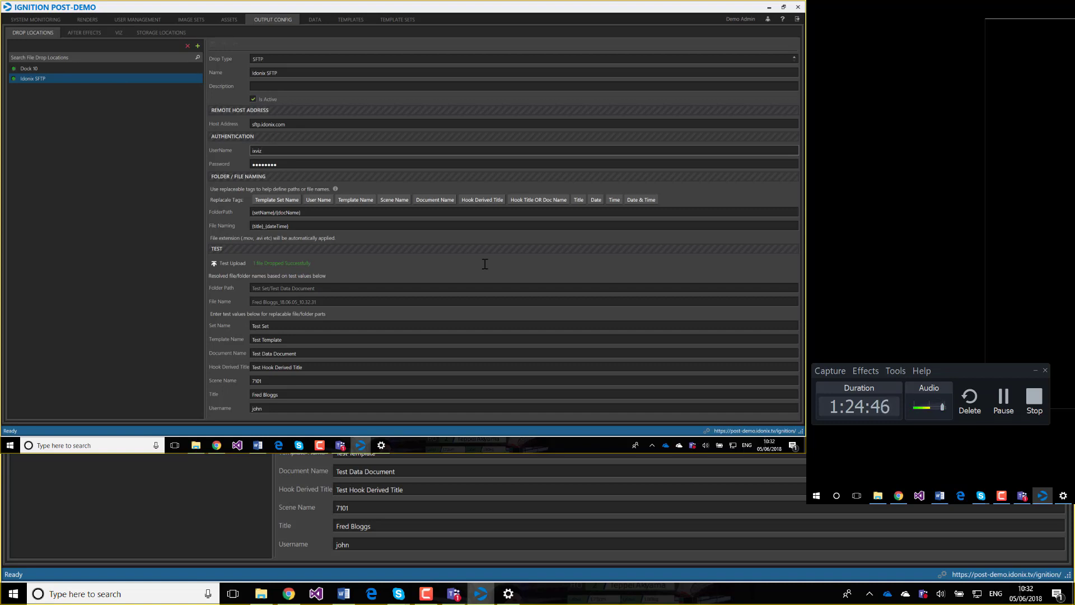
type("_xxx")
key("ctrl+s")
Check the Idonix SFTP drop location in System Monitoring and enable active monitoring
left_click(50, 19)
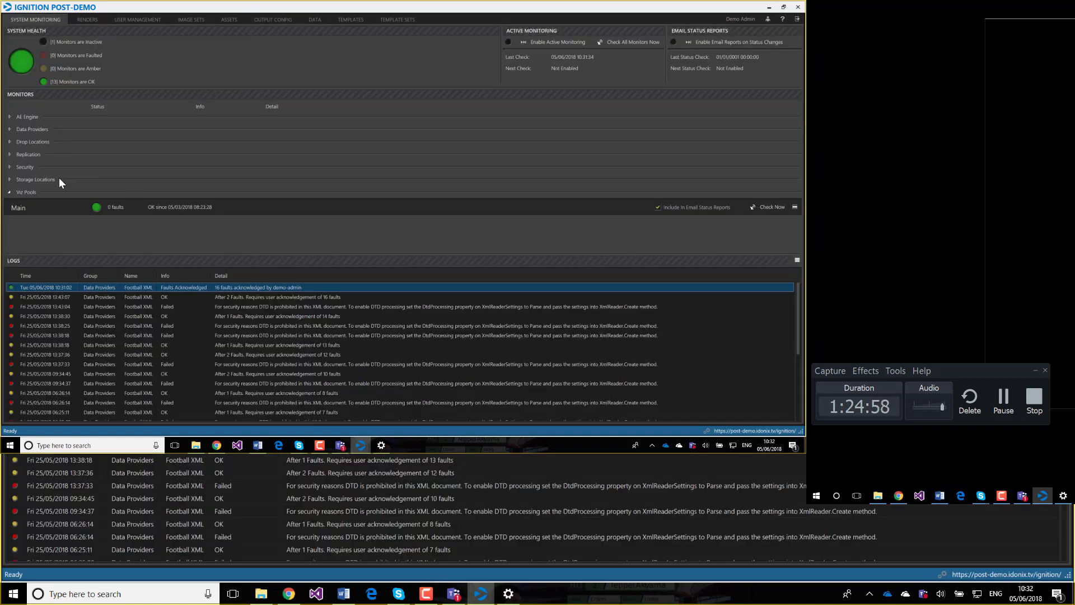
left_click(9, 141)
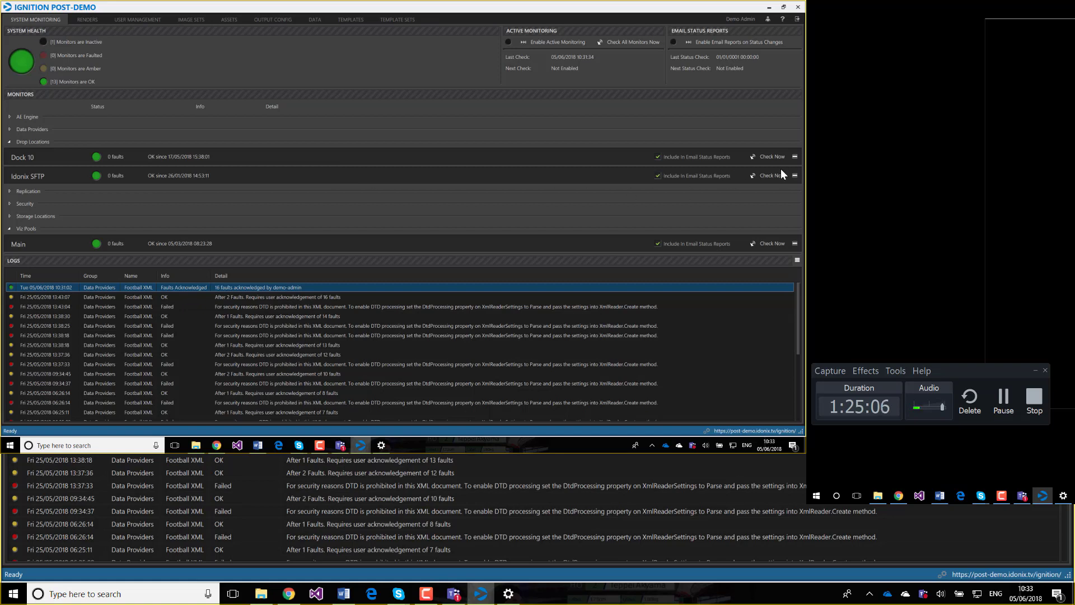
left_click(769, 177)
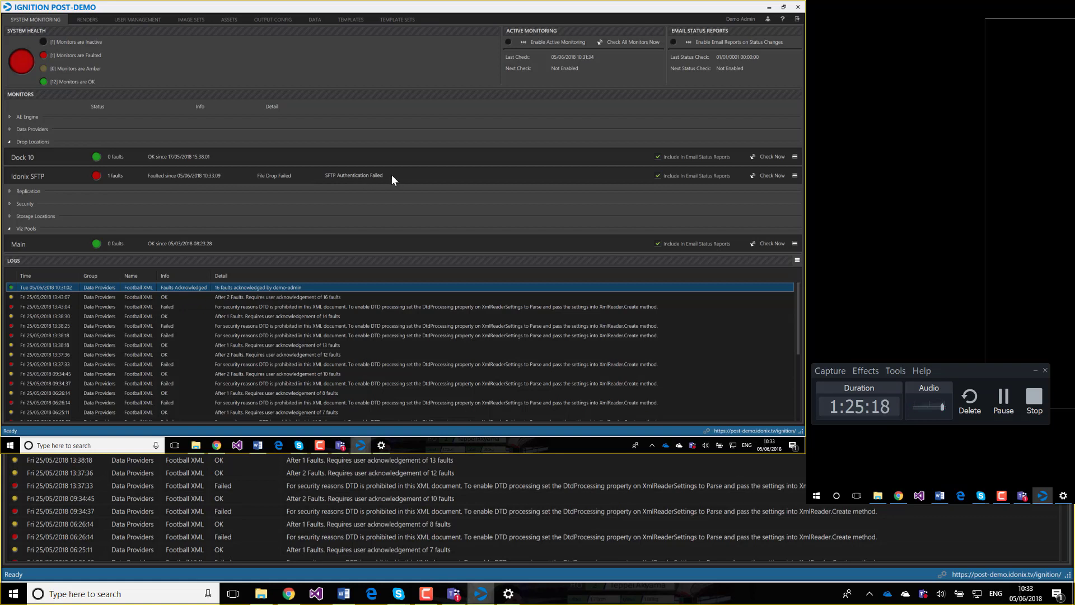
left_click(571, 39)
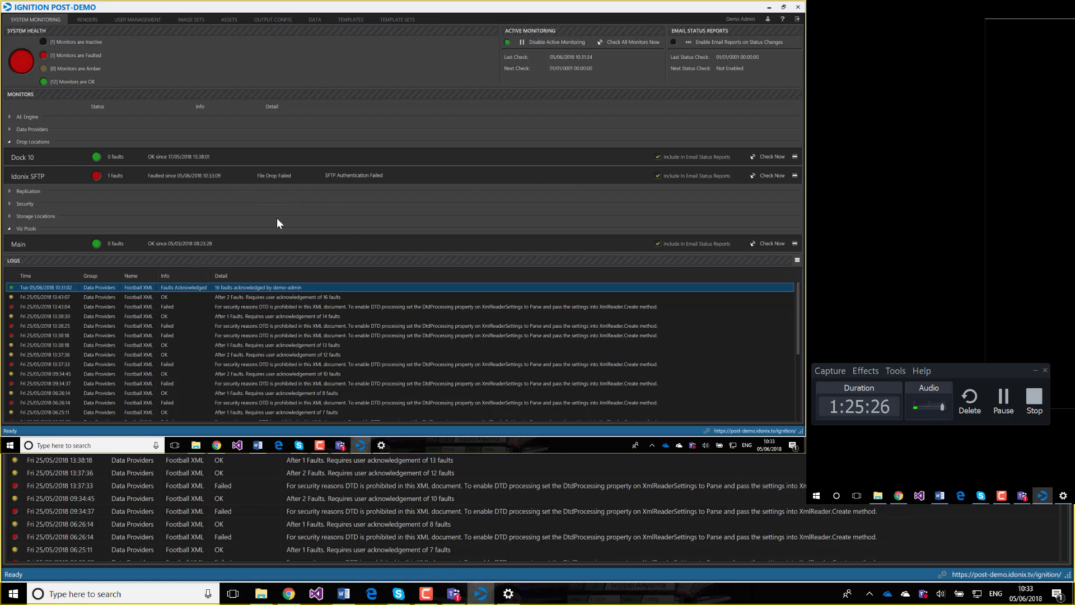
Remove the _xxx suffix from the user name of the Idonix SFTP drop location and save the change
left_click(267, 18)
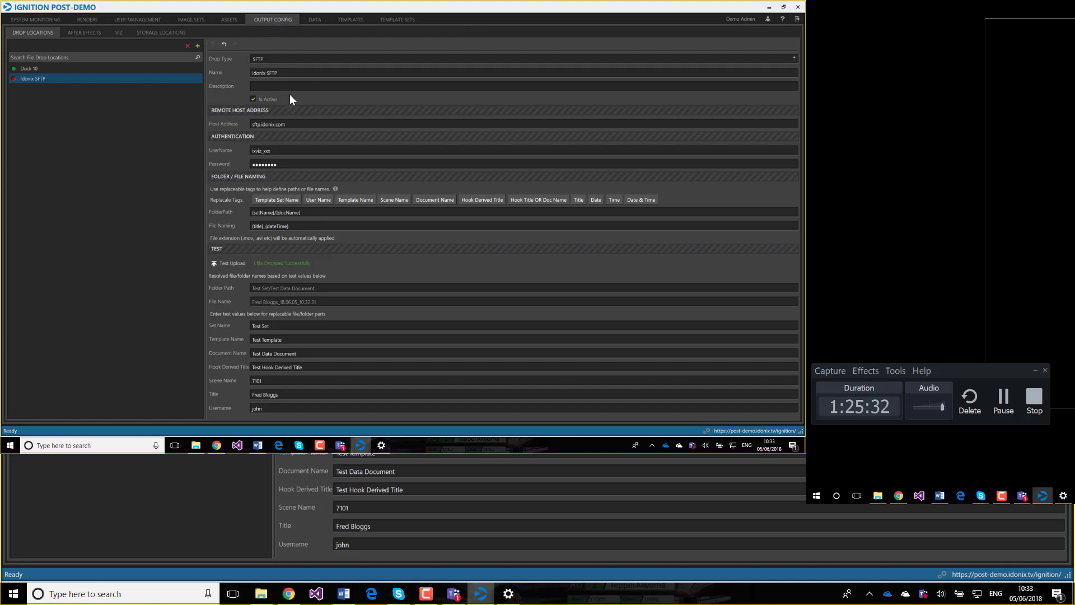
left_click(286, 150)
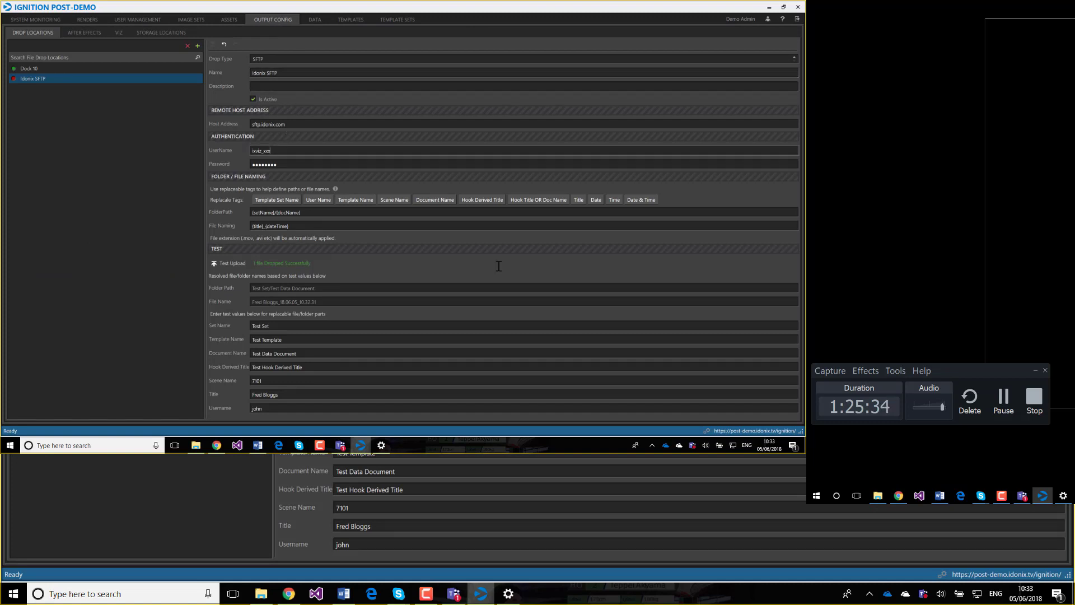
key("BackSpace")
key("BackSpace")
key("BackSpace")
left_click(212, 45)
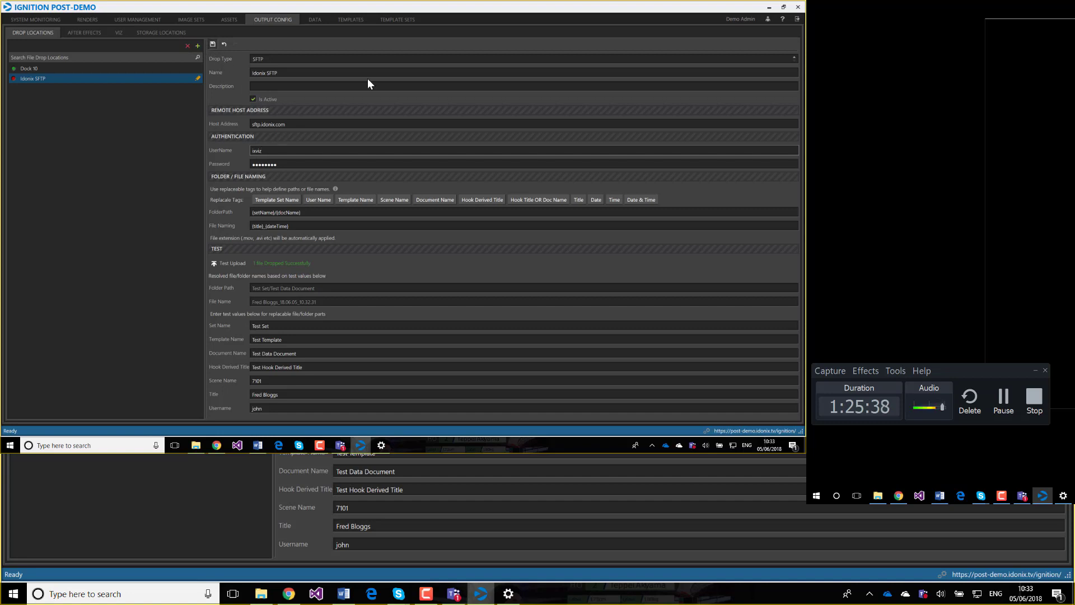
Run a check of all monitors in System Monitoring and collapse the Drop Locations group
left_click(47, 17)
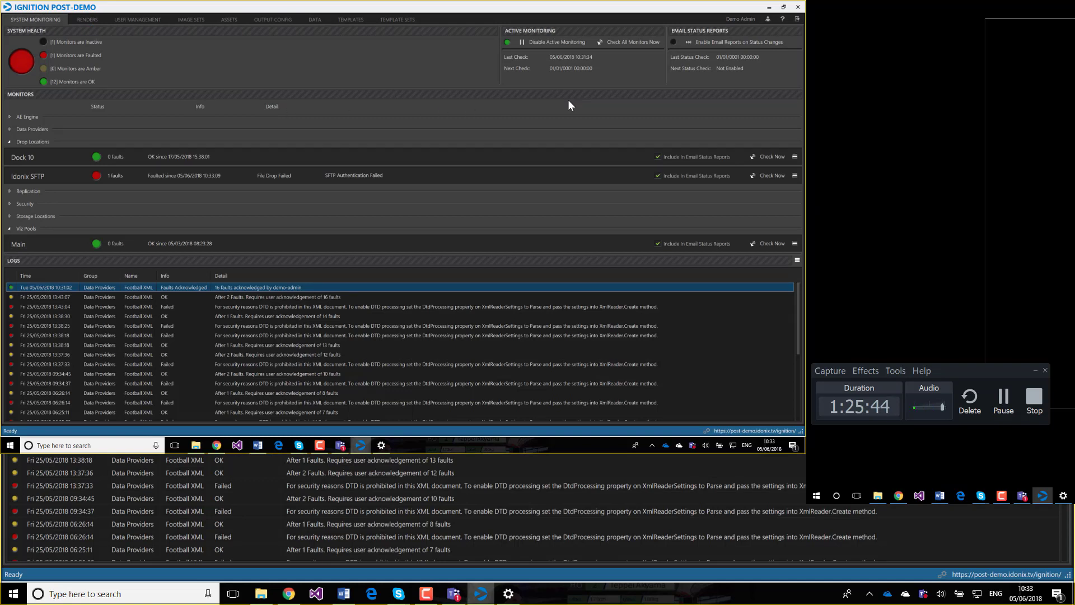
left_click(632, 42)
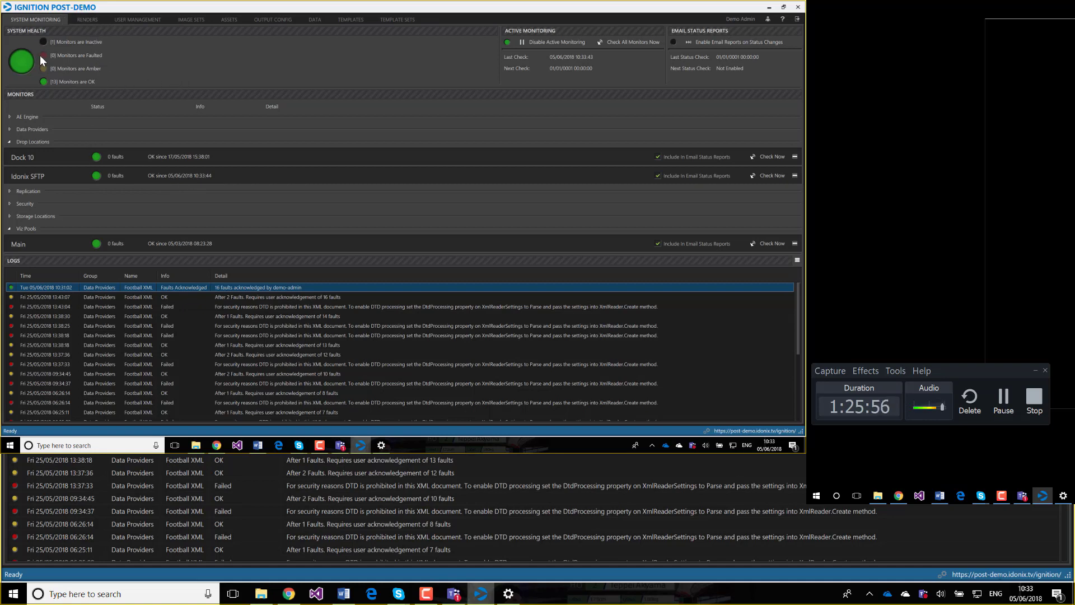
left_click(9, 141)
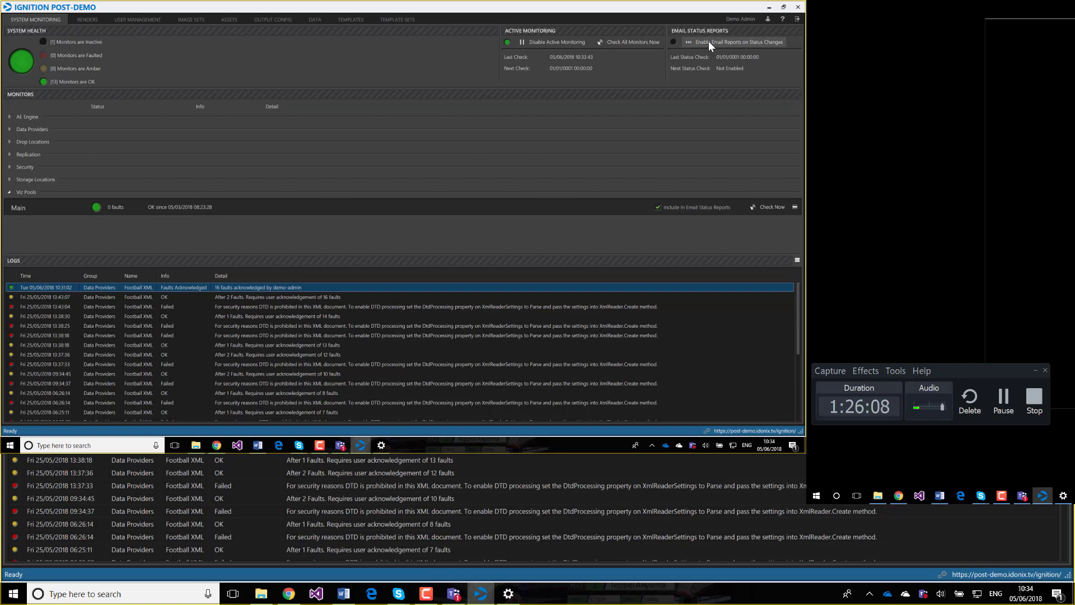
Temporarily enable email reports on status changes while reviewing the user accounts, and switch the reports off again
left_click(728, 42)
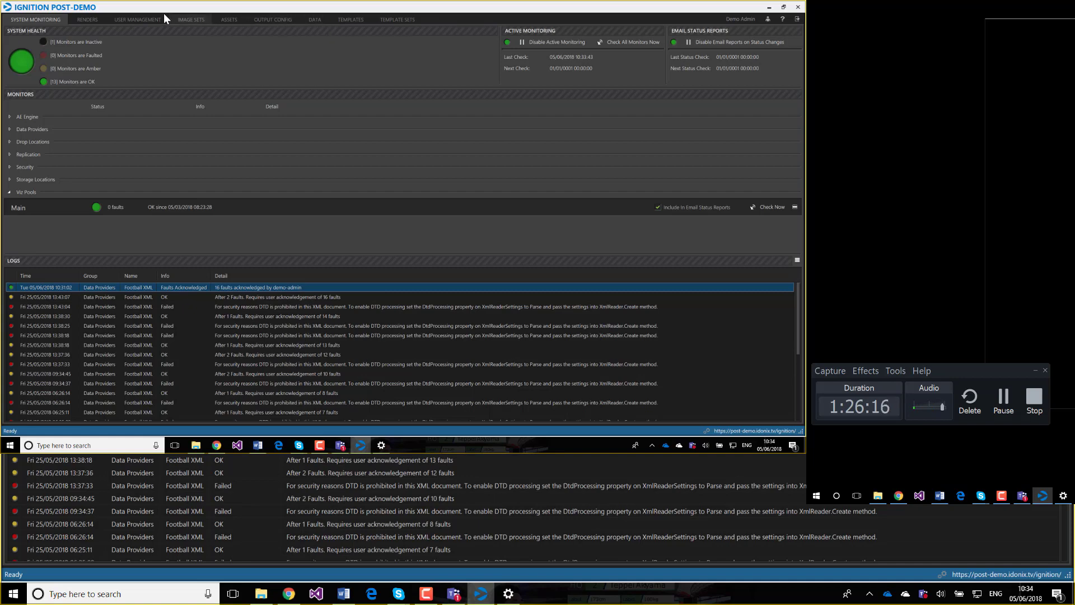
left_click(136, 19)
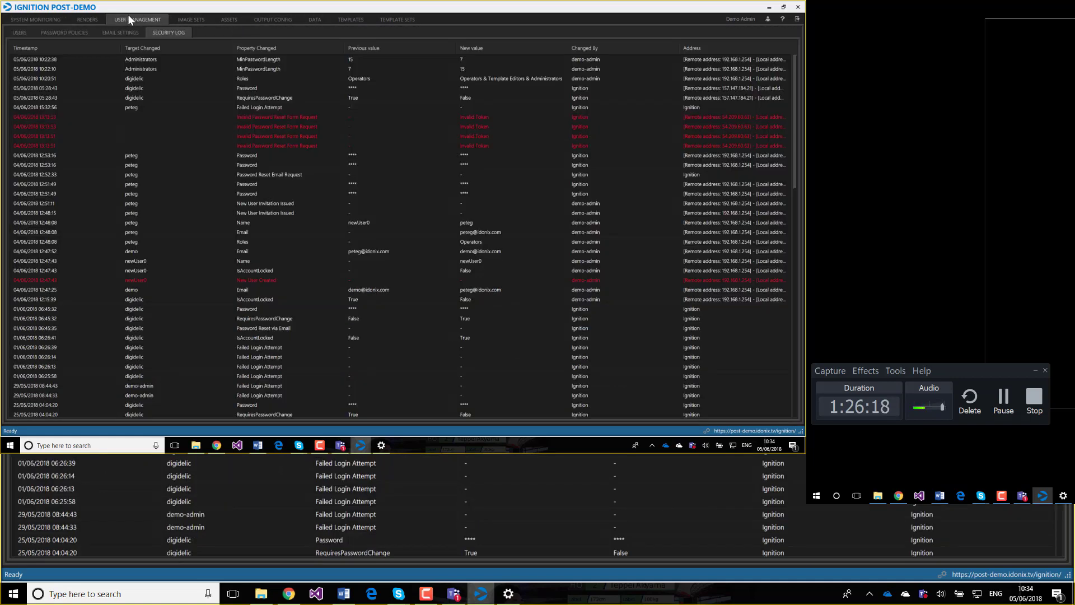
left_click(20, 31)
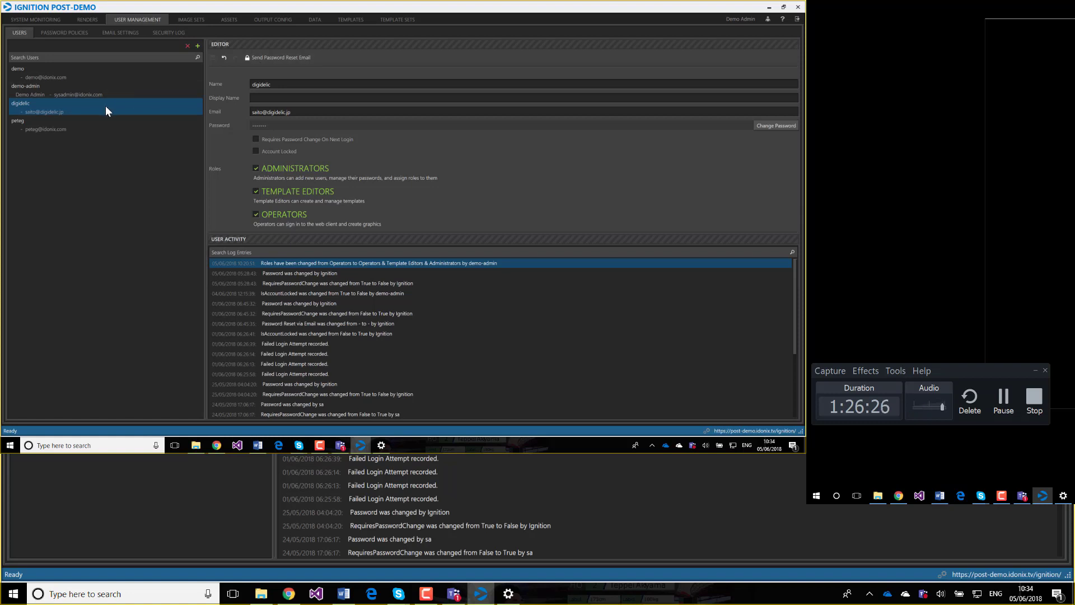
left_click(40, 19)
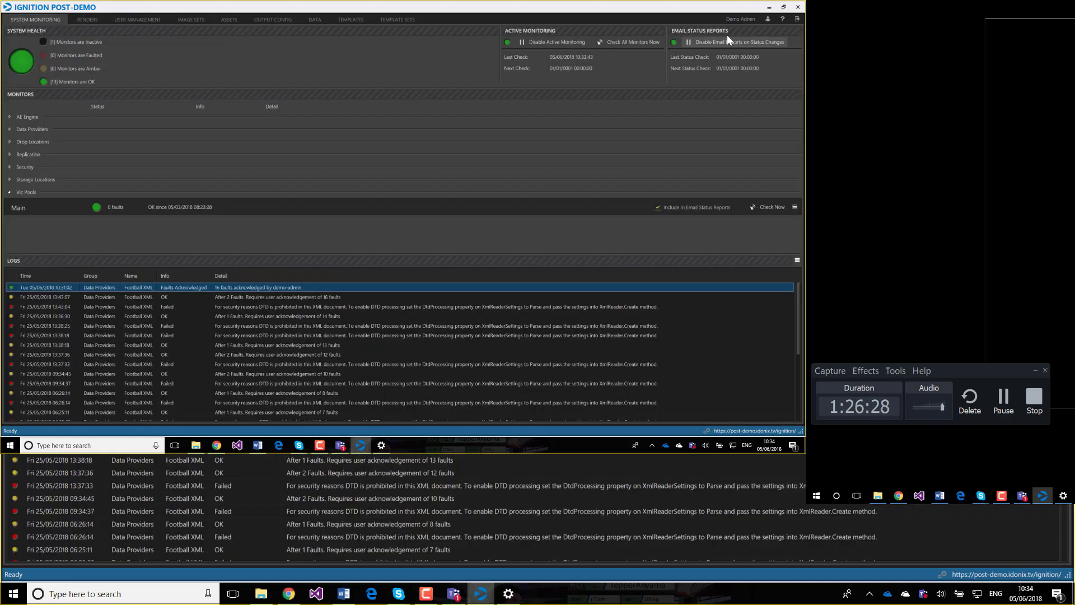
left_click(696, 42)
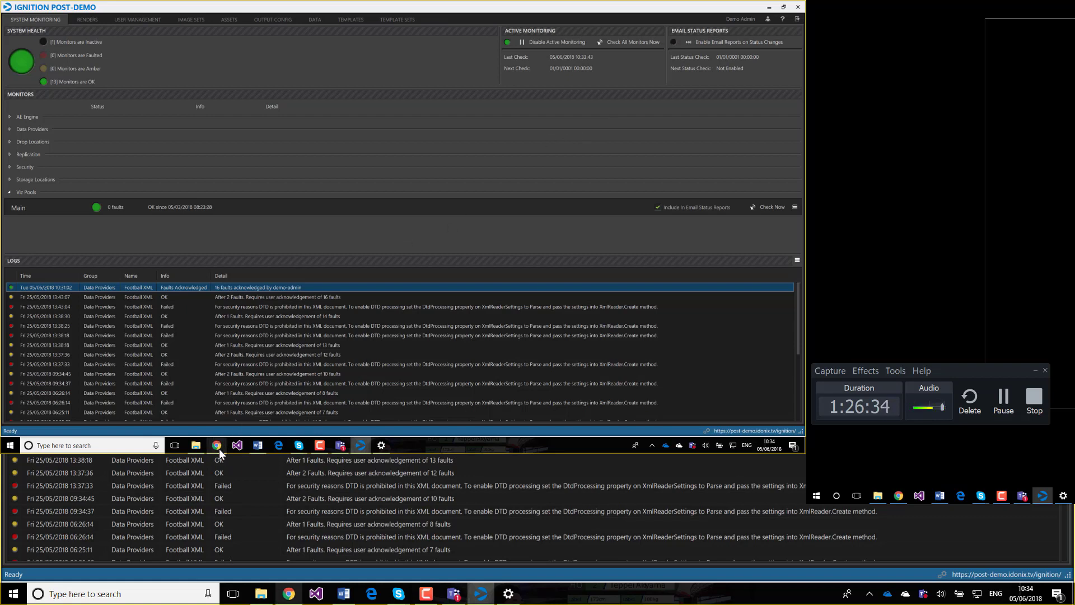
mouse_move(219, 449)
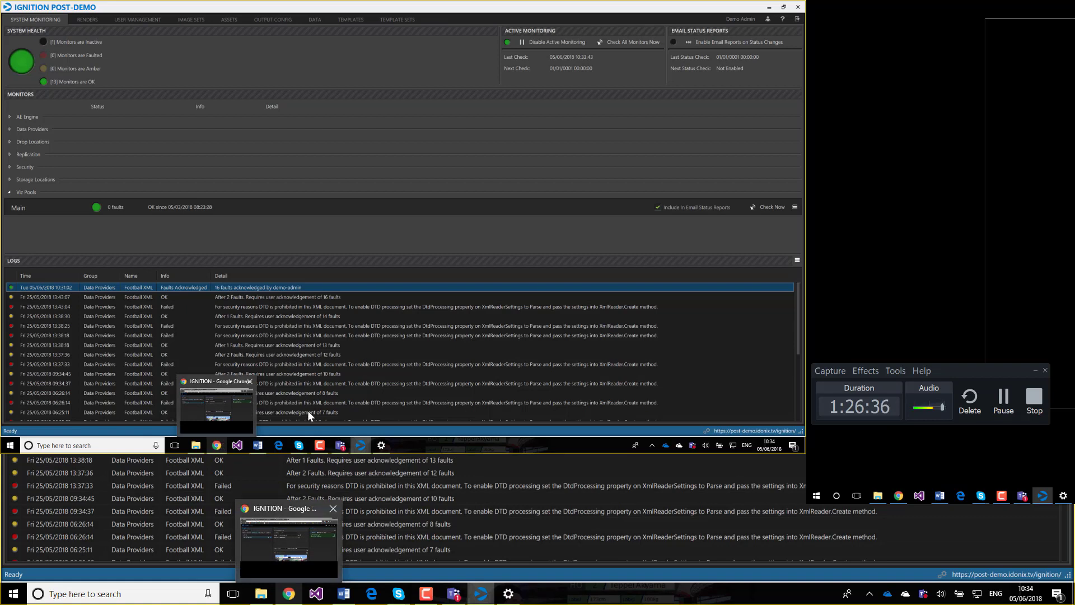
left_click(220, 449)
double_click(549, 150)
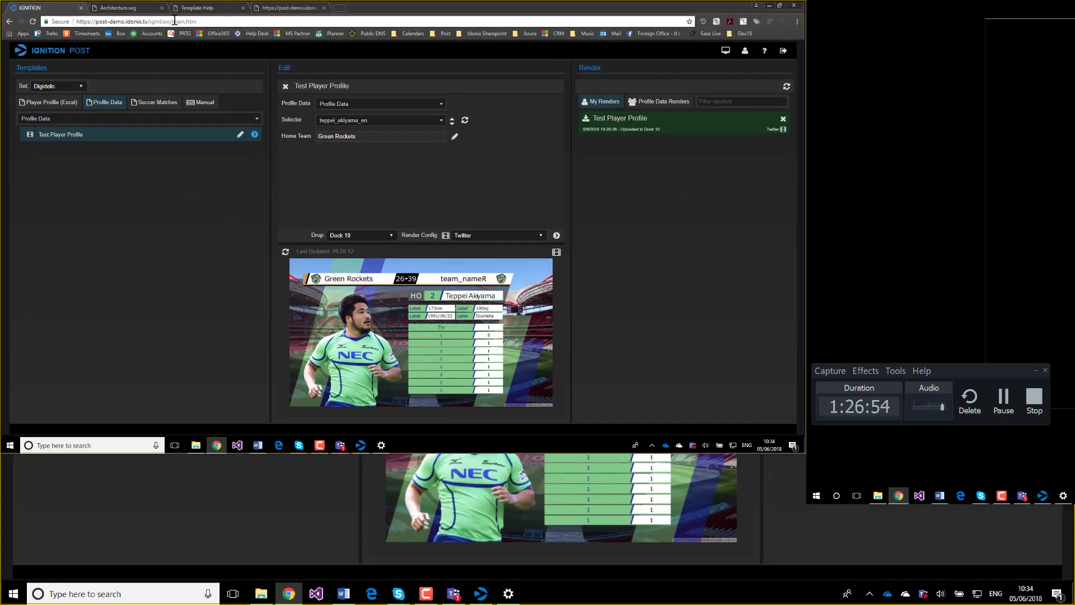
left_click_drag(172, 21, 251, 19)
type("state")
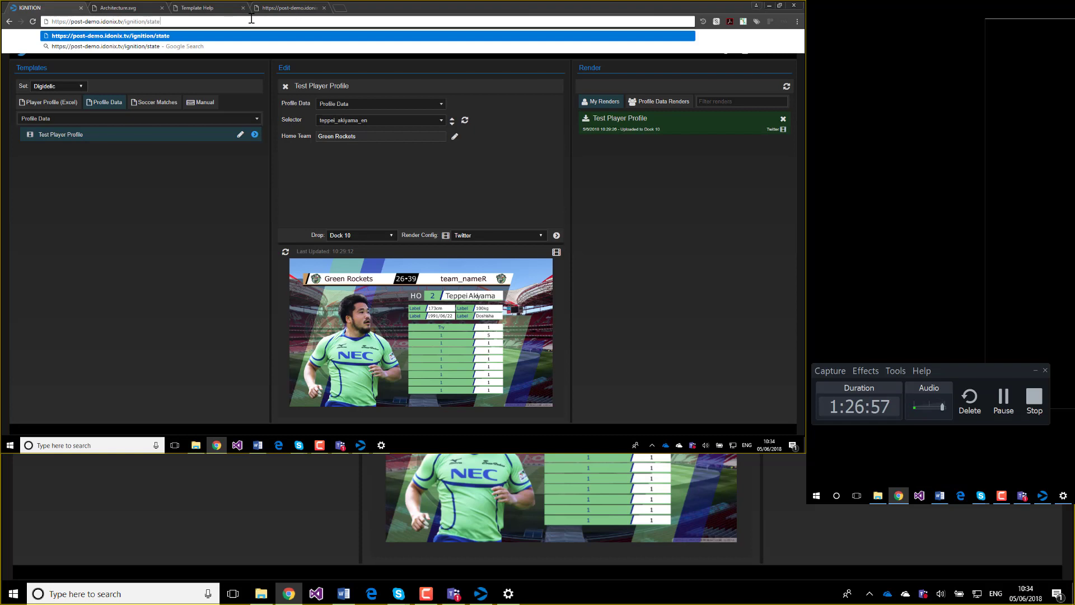
key("Return")
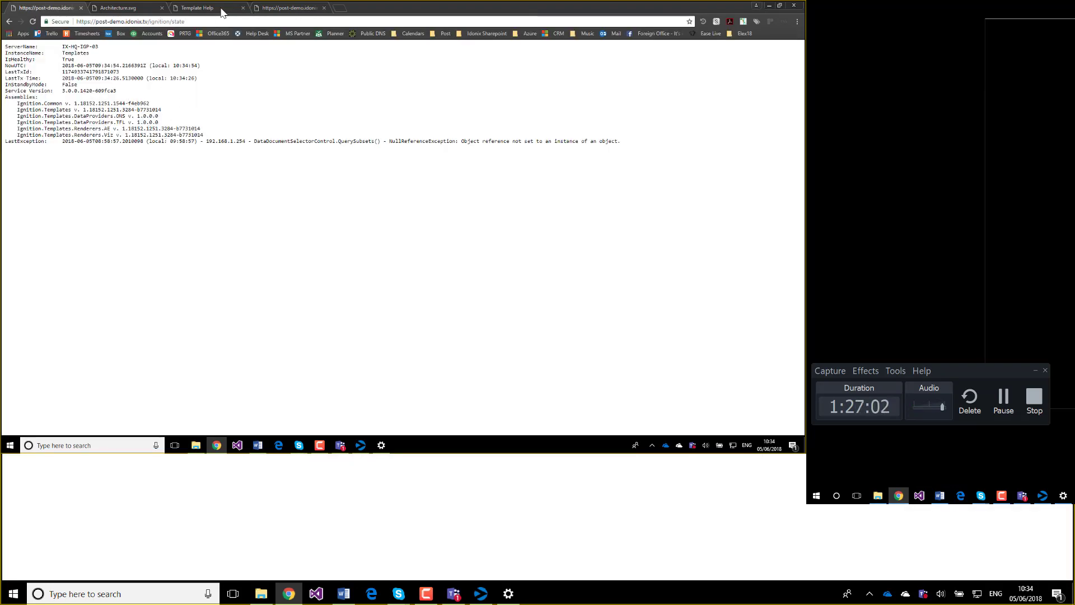
Change the end of the page address from state to sysmon and load the system monitoring page
left_click(208, 22)
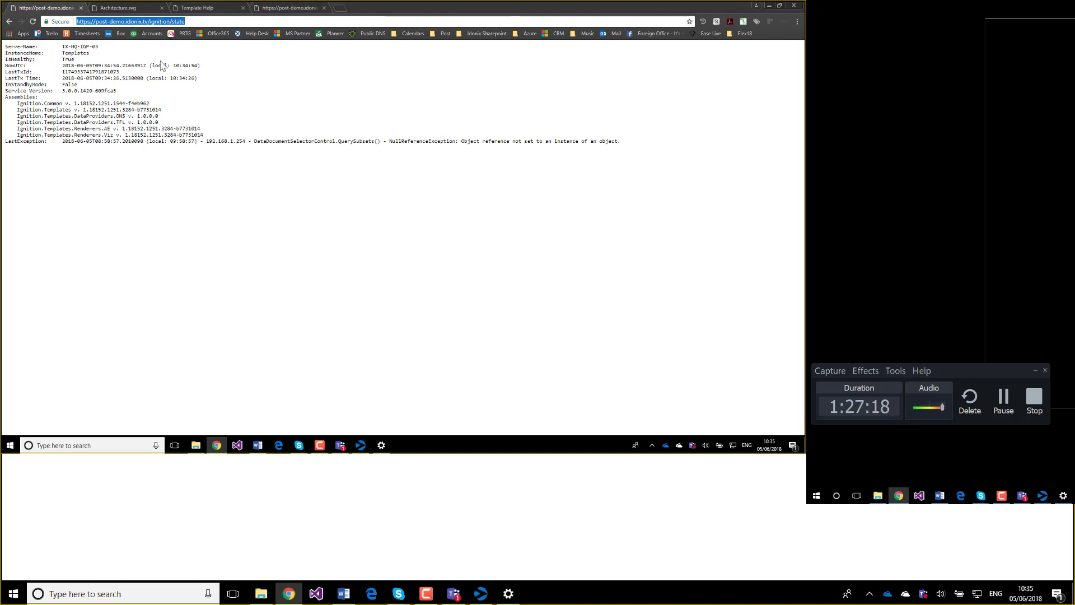
left_click(196, 22)
left_click_drag(171, 22, 242, 20)
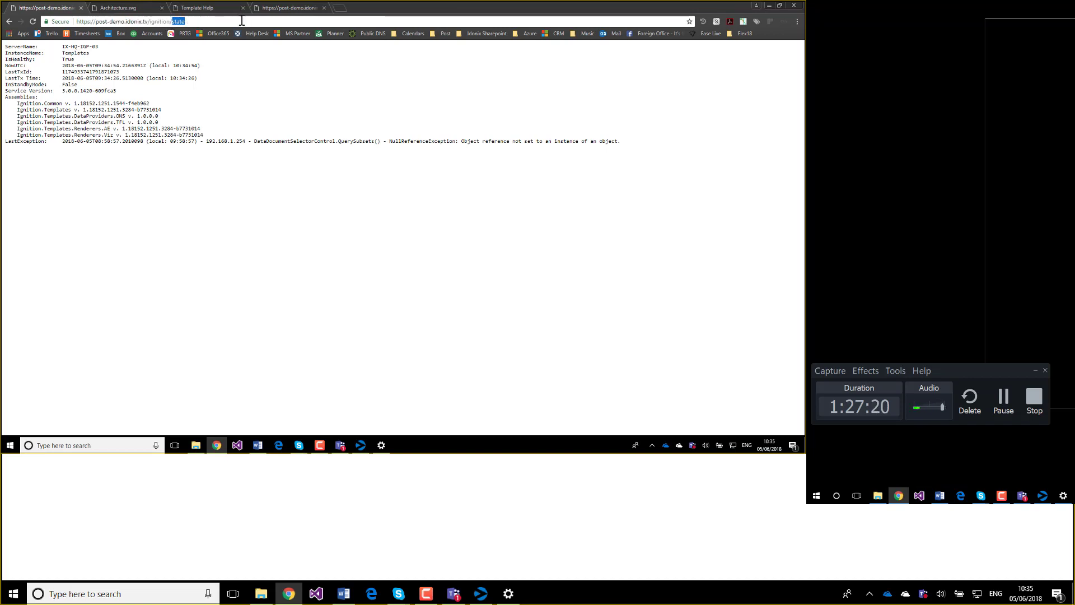
type("sys")
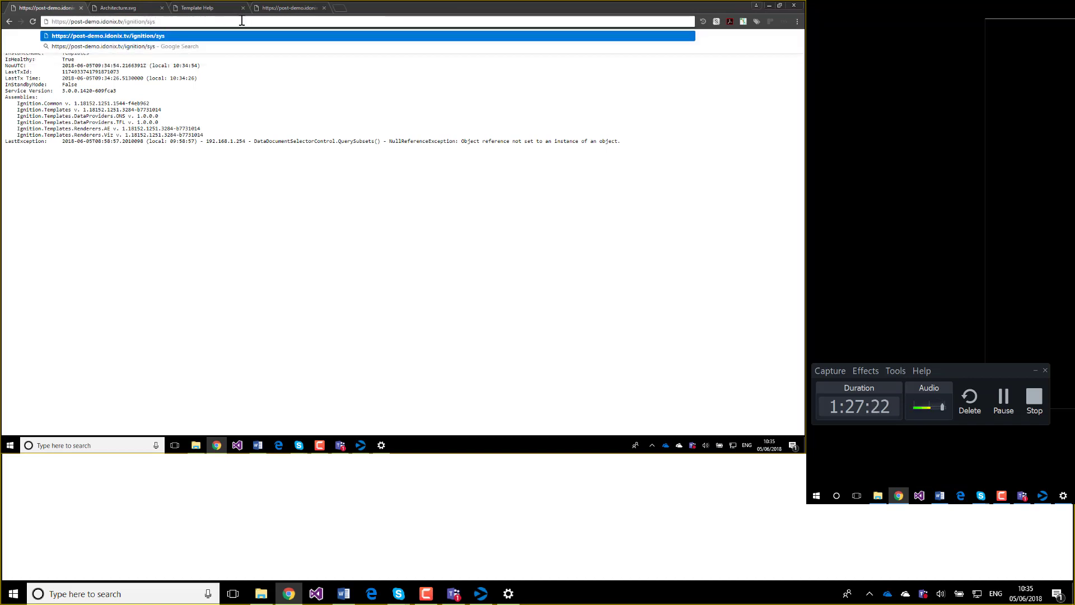
type("mon")
key("Return")
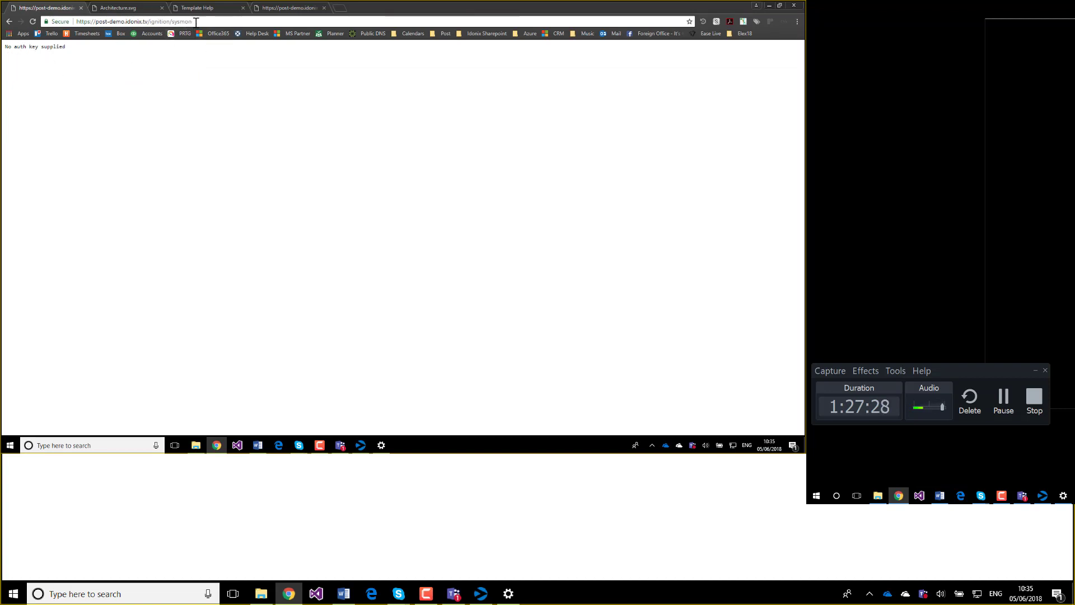
Return to the Ignition Post client and review the Dock 10 drop location in the output configuration
left_click(769, 5)
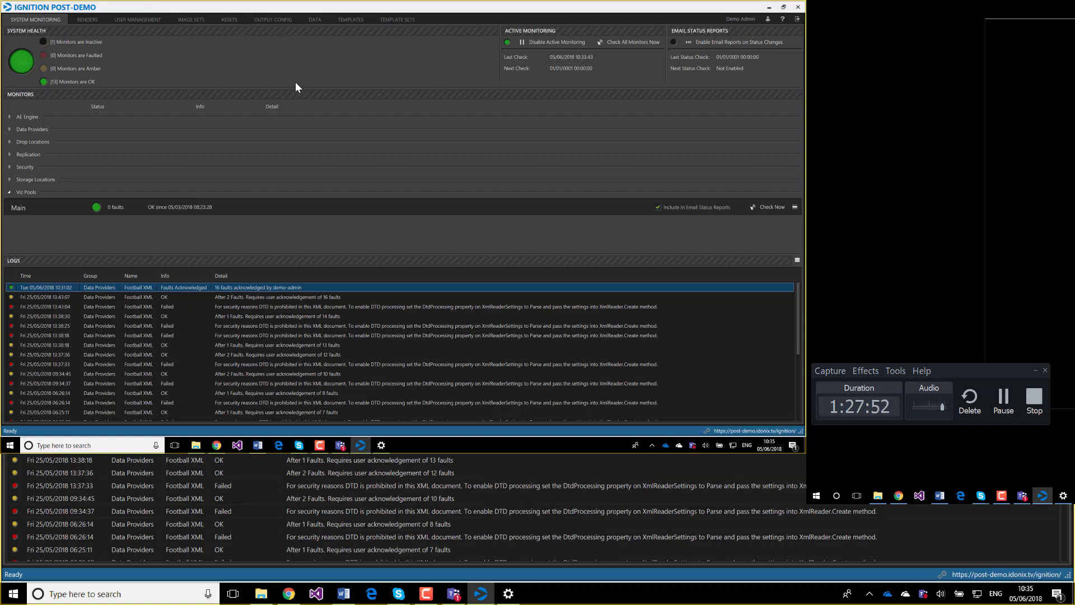
left_click(272, 18)
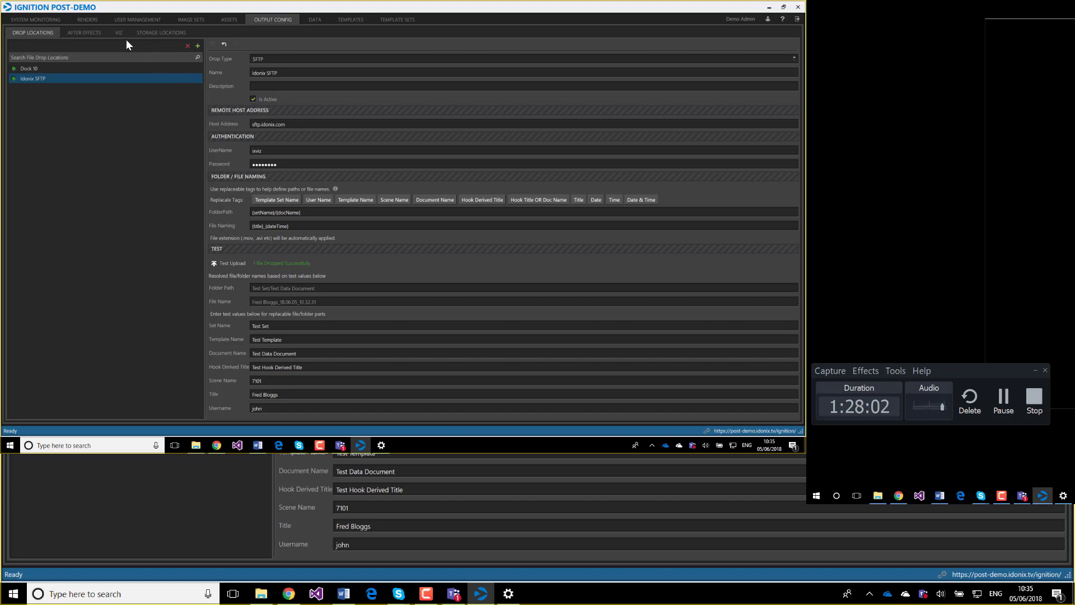
left_click(54, 71)
key("Down")
key("Up")
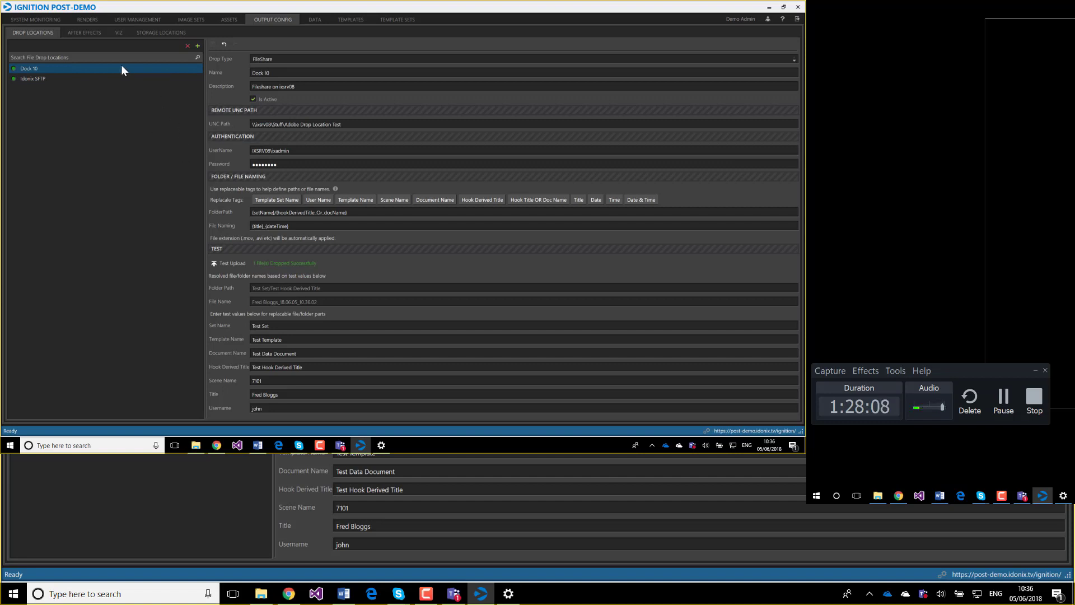
Examine the Idonix SFTP drop location's host address and the date and time tag in its file naming pattern
left_click(90, 78)
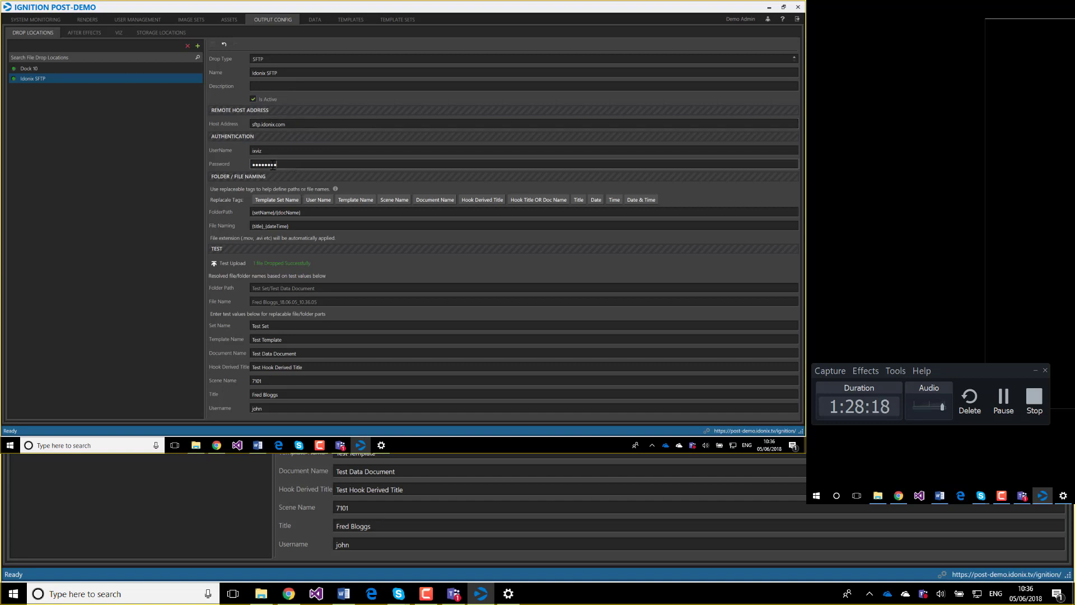
left_click(258, 124)
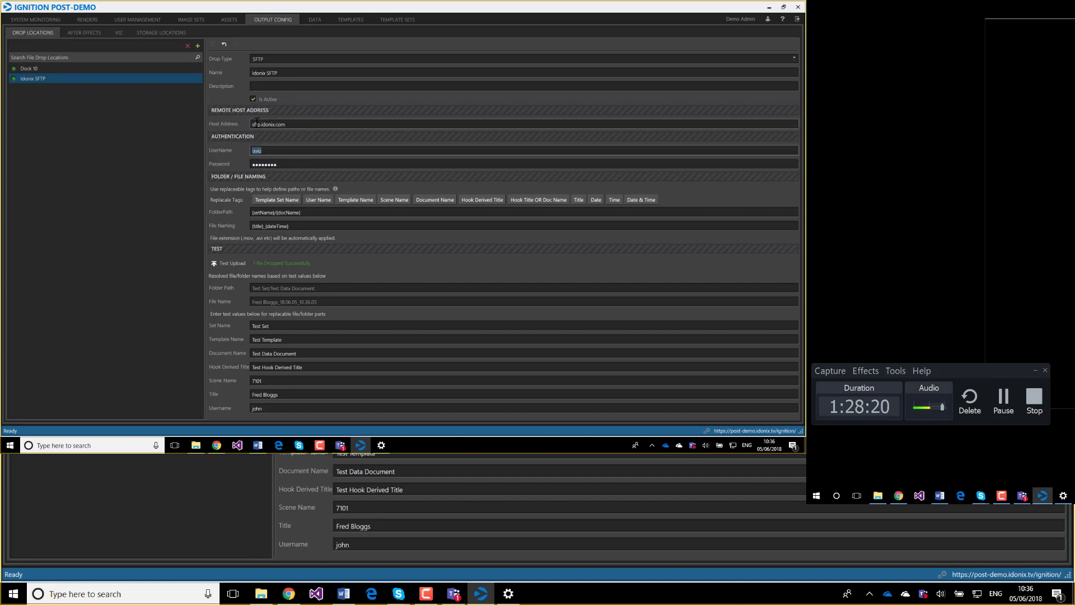
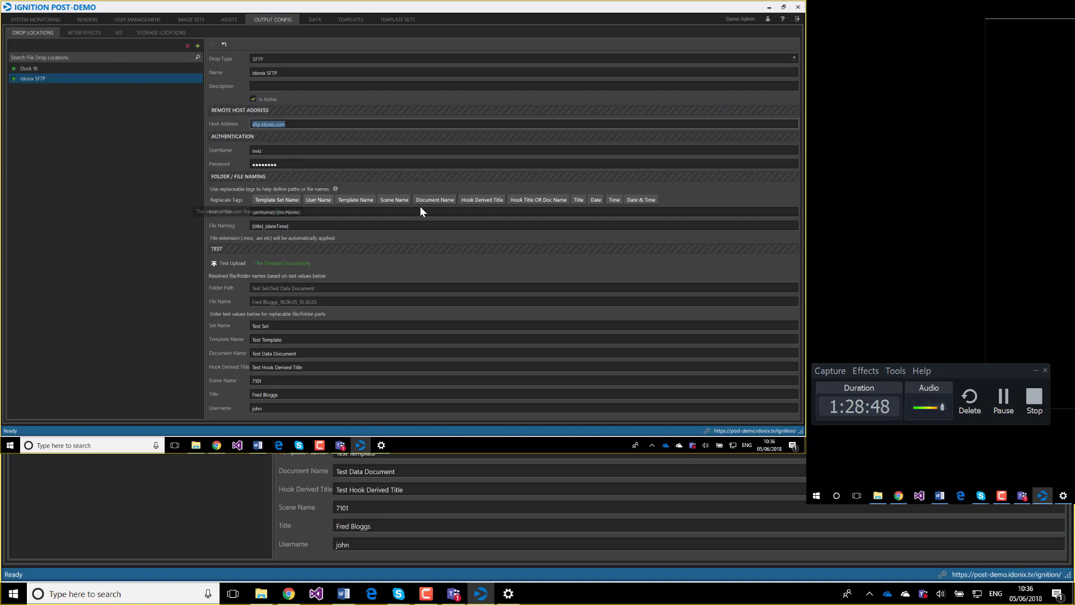
left_click(262, 226)
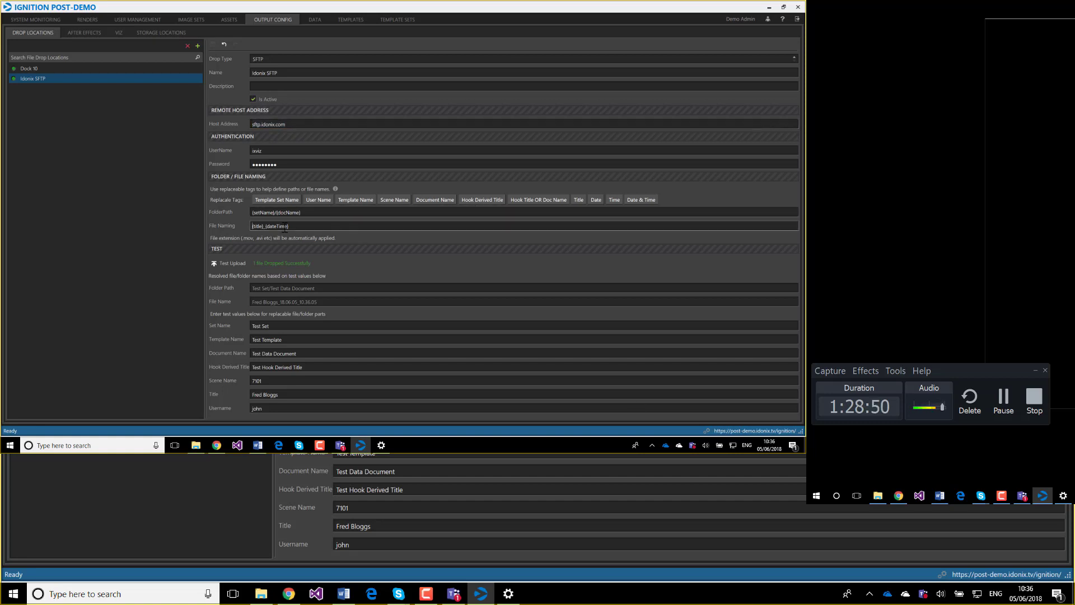
left_click_drag(265, 226, 299, 226)
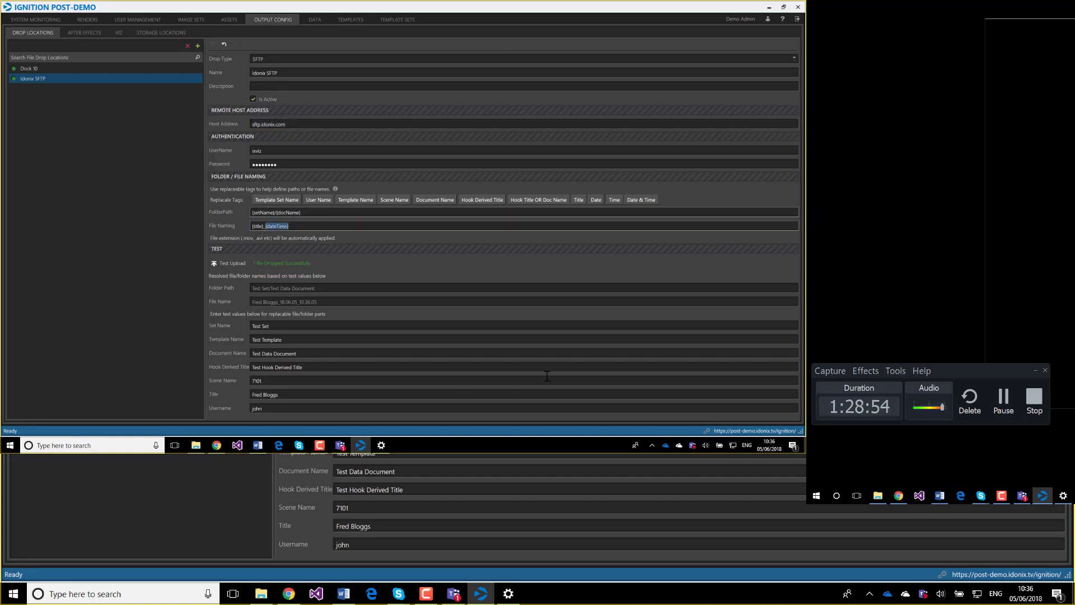
left_click(297, 216)
left_click_drag(267, 227, 296, 226)
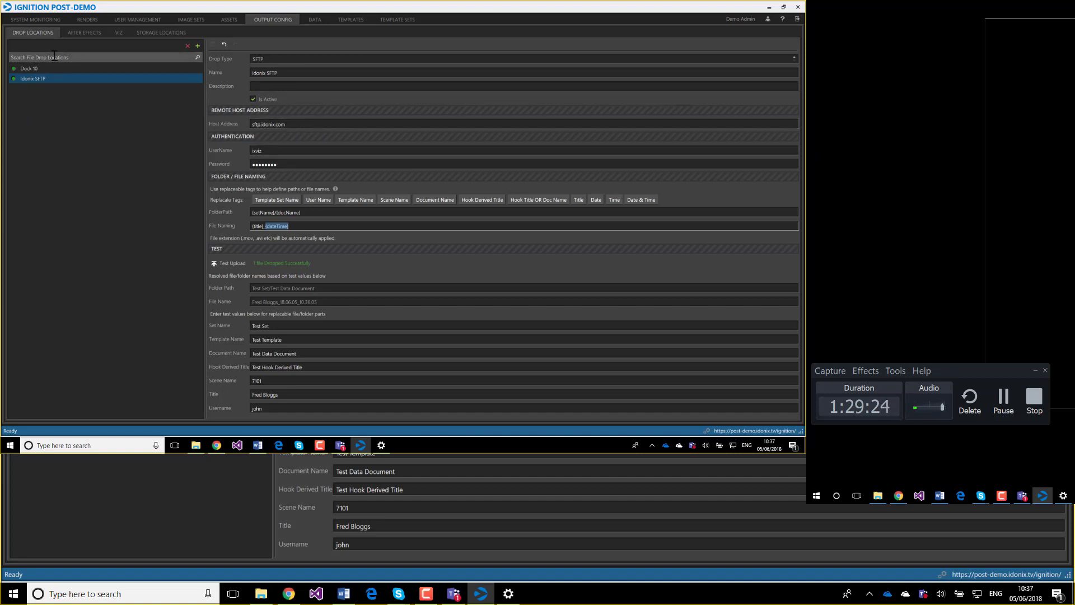
Review the After Effects projects and the scenes of the post-demo-01 Viz graphics hub
left_click(89, 32)
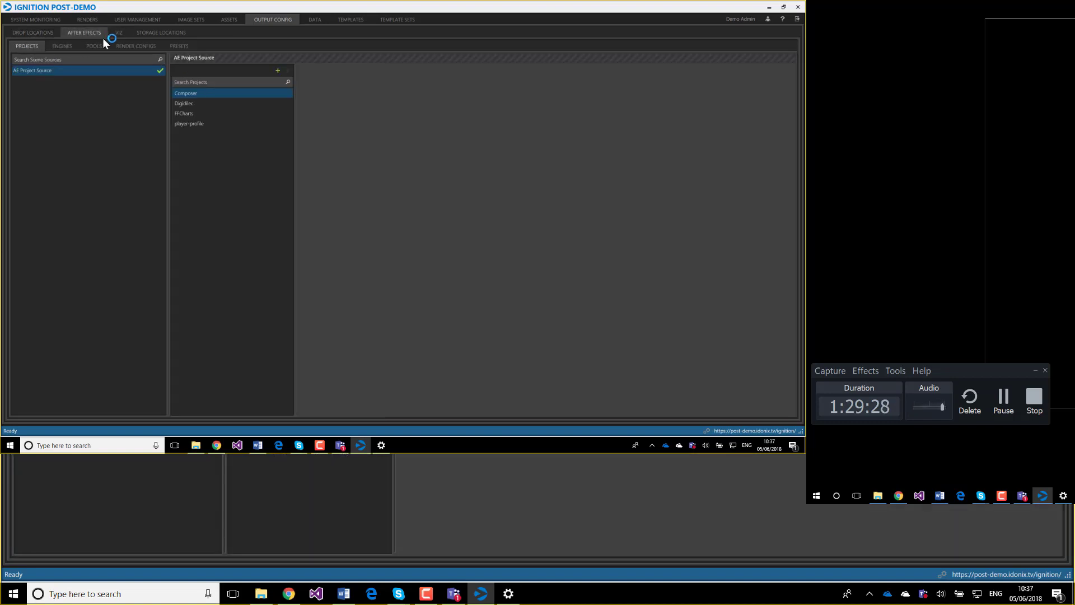
left_click(118, 32)
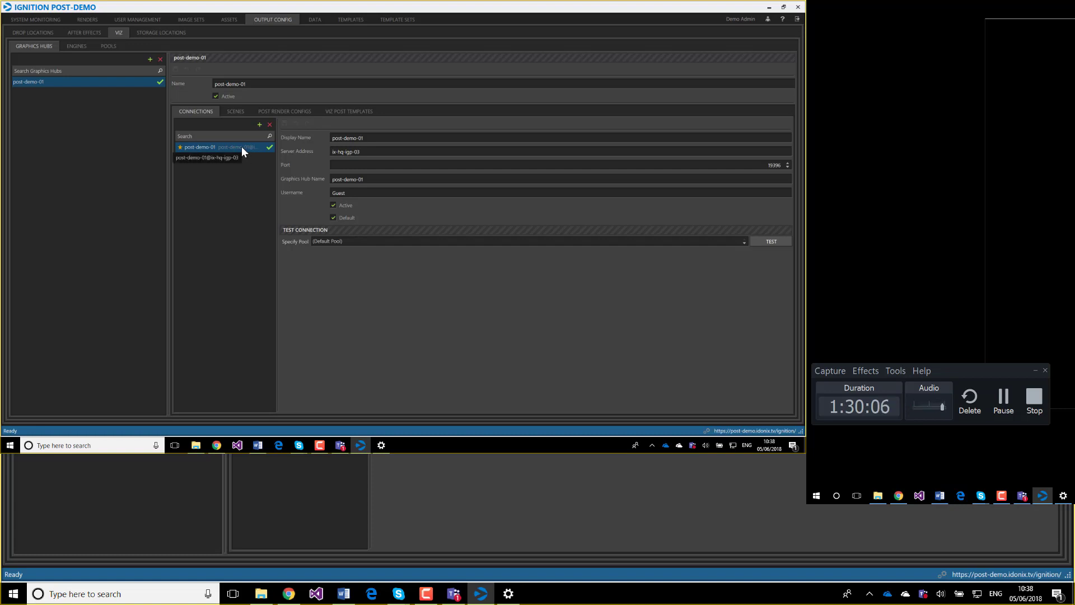
left_click(235, 111)
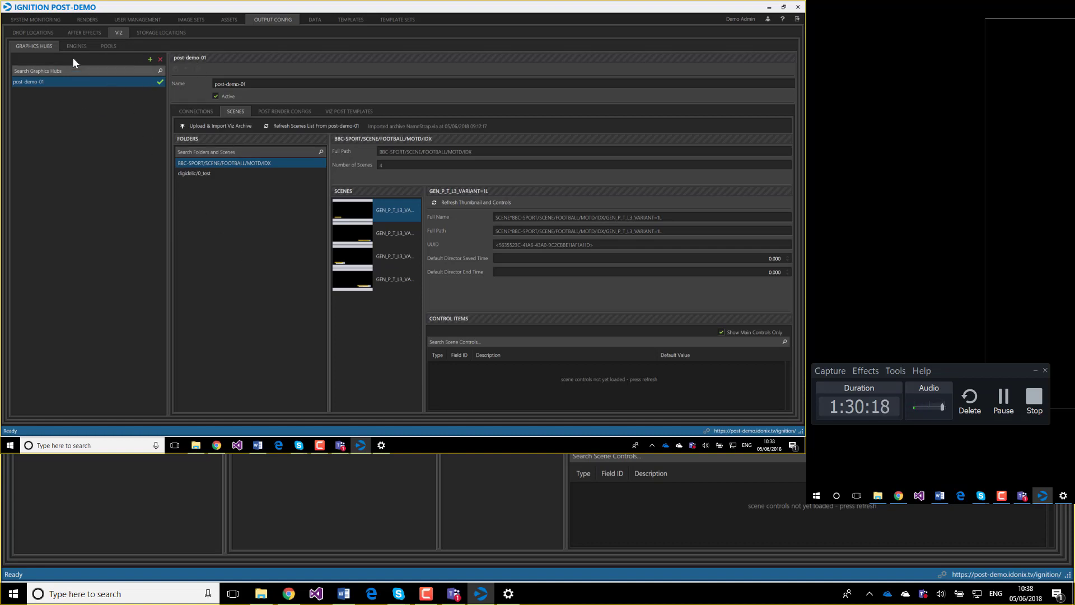
Examine the Viz engine configuration and compare the IXVIZ01 and IXVIZ02 settings within the Main Viz pool
left_click(109, 47)
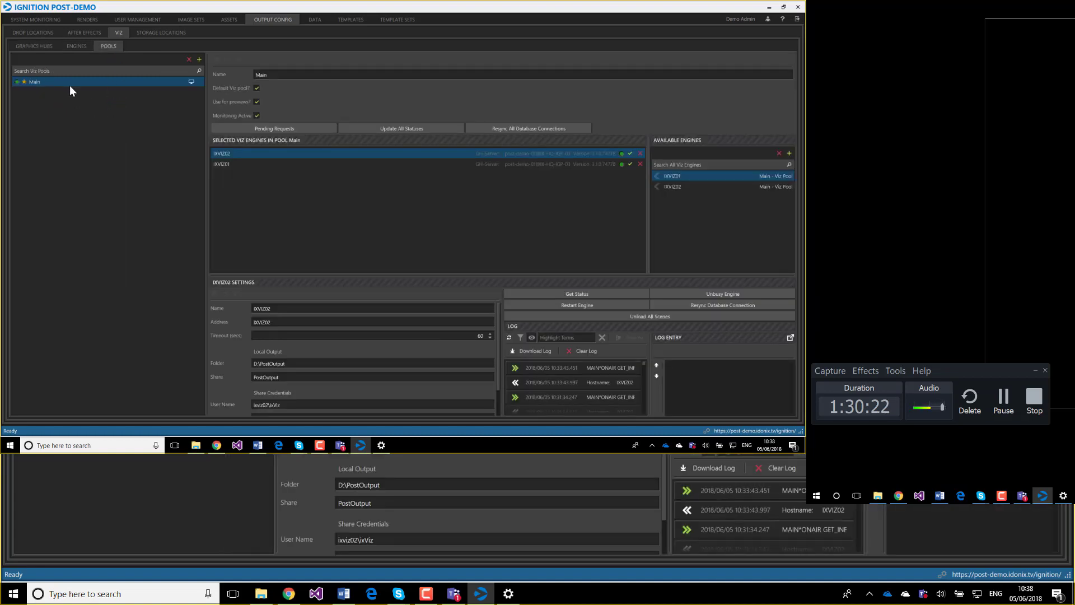
left_click(77, 46)
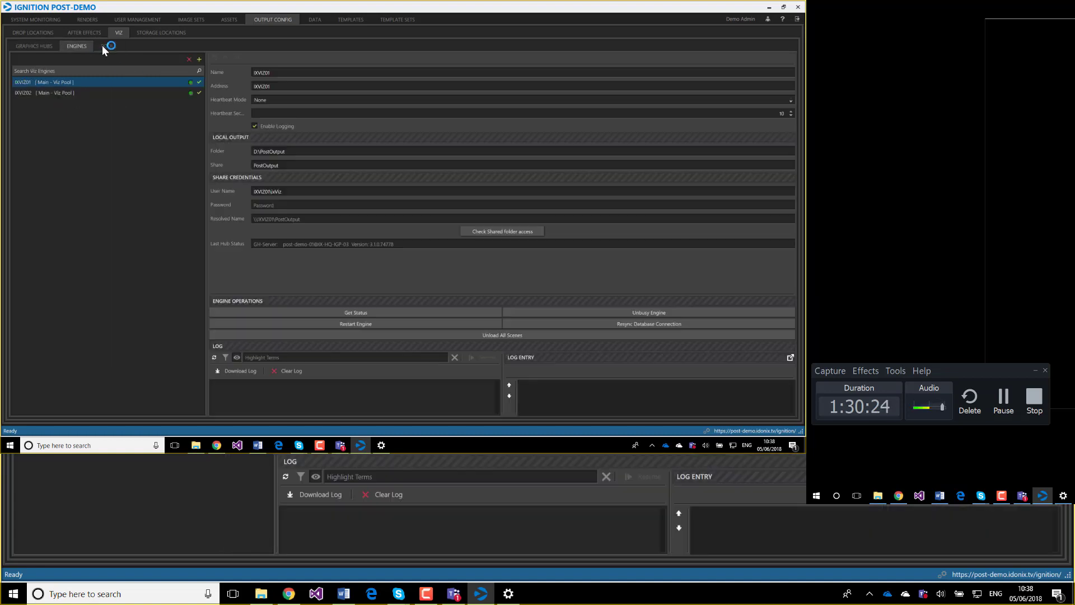
left_click(108, 46)
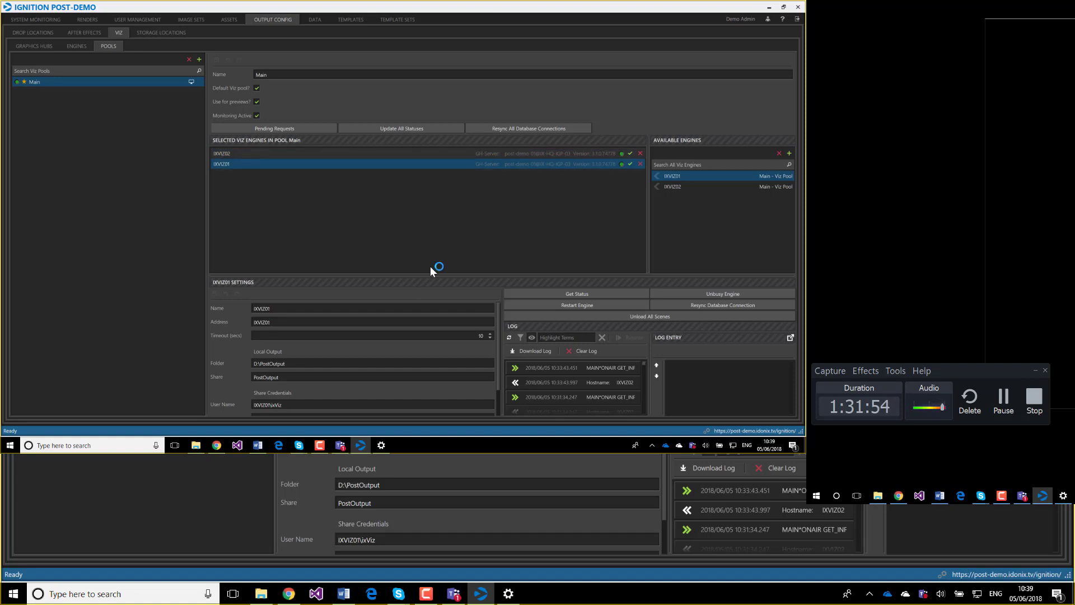
left_click(239, 163)
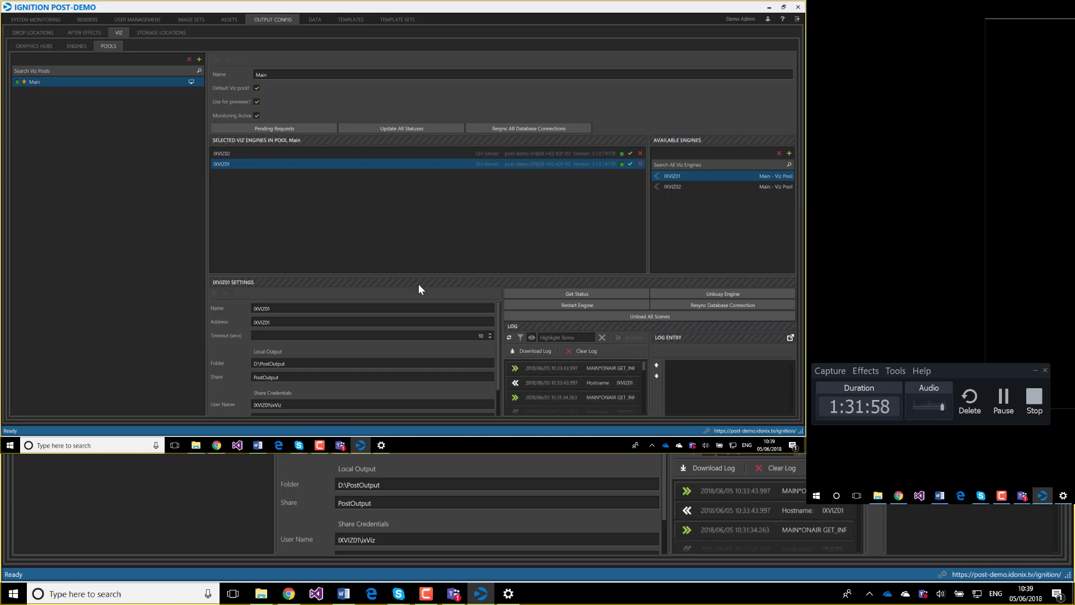
left_click(246, 153)
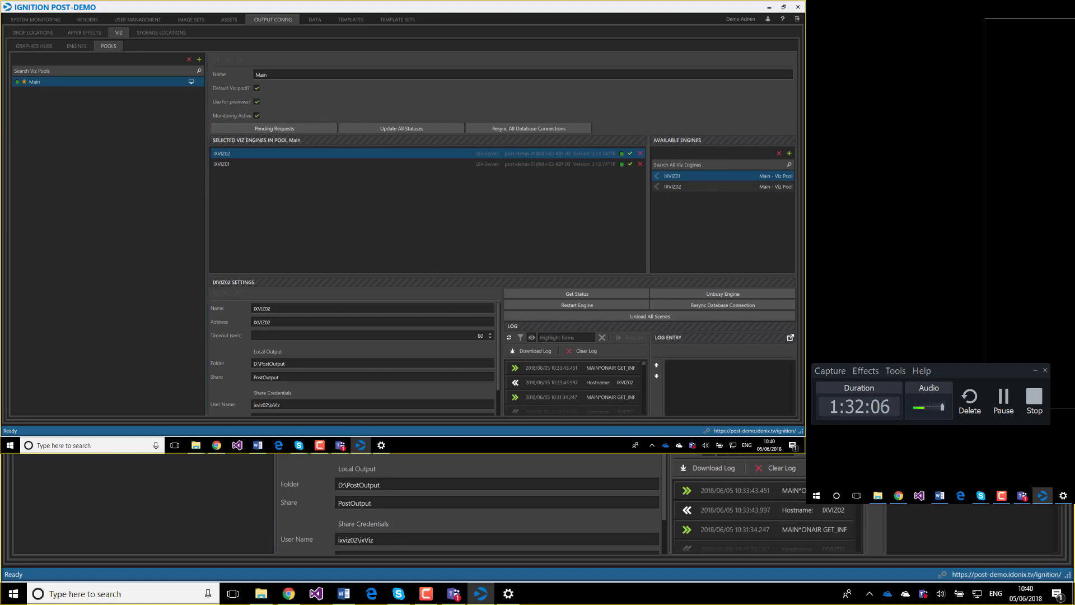
left_click(679, 189)
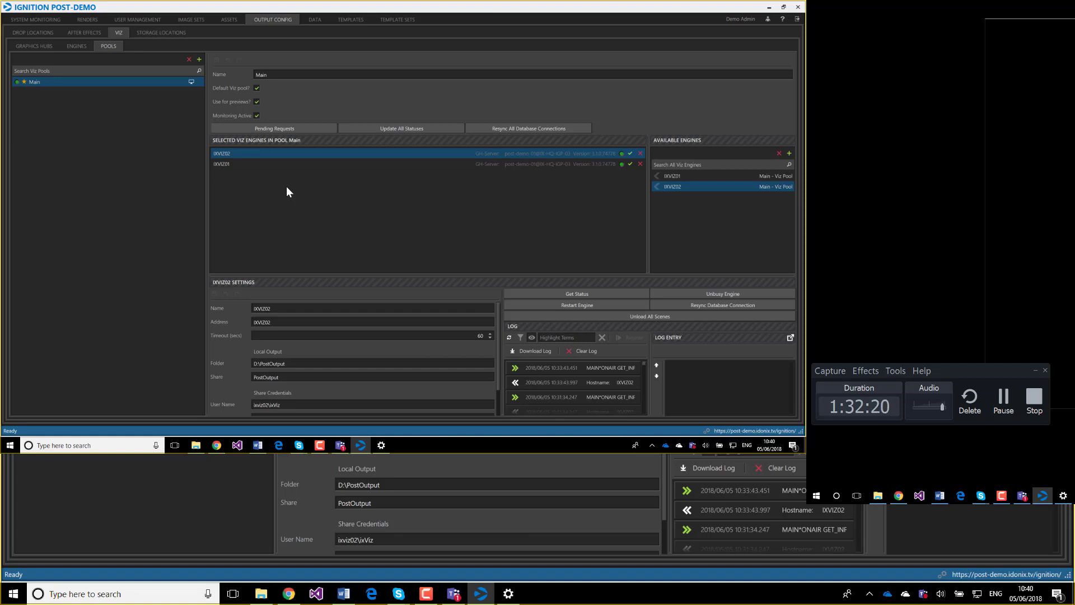
left_click(250, 164)
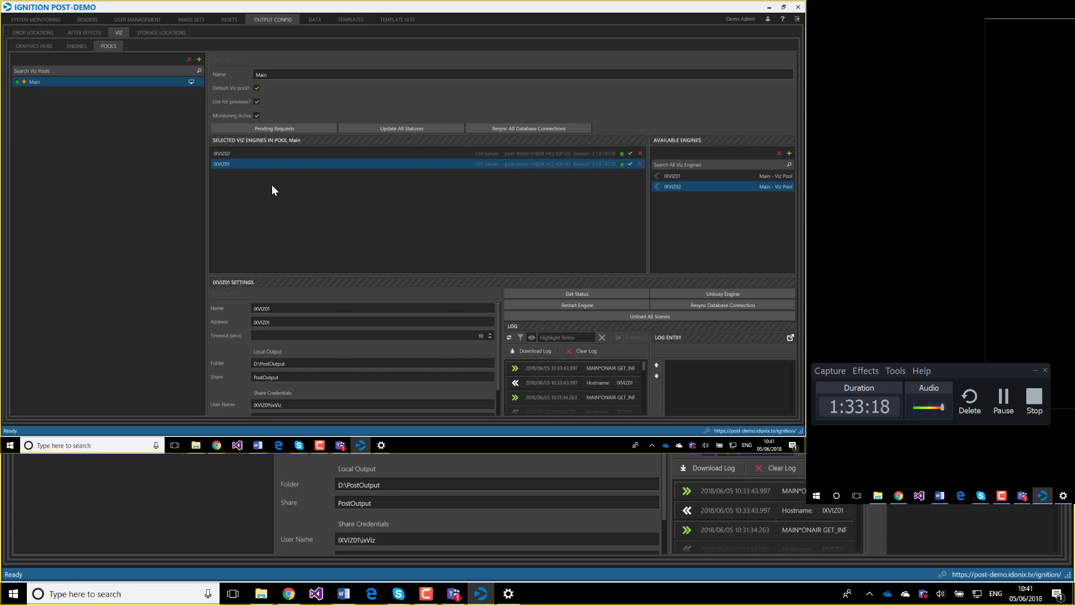
Enlarge the settings area of the IXVIZ02 engine and examine the sent and received entries in its communication log
left_click(265, 155)
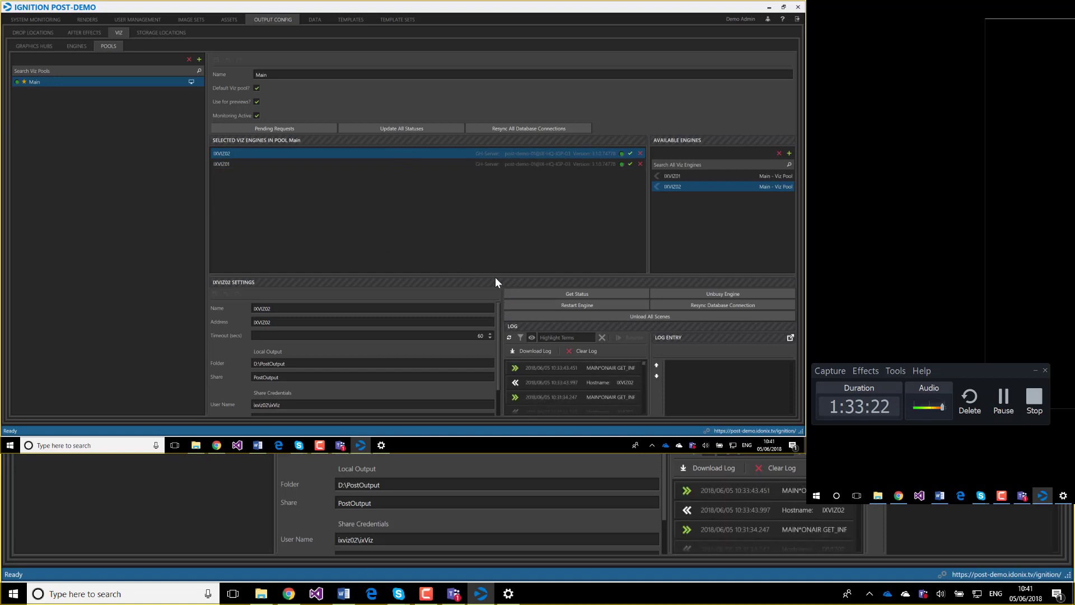
left_click_drag(495, 274, 493, 211)
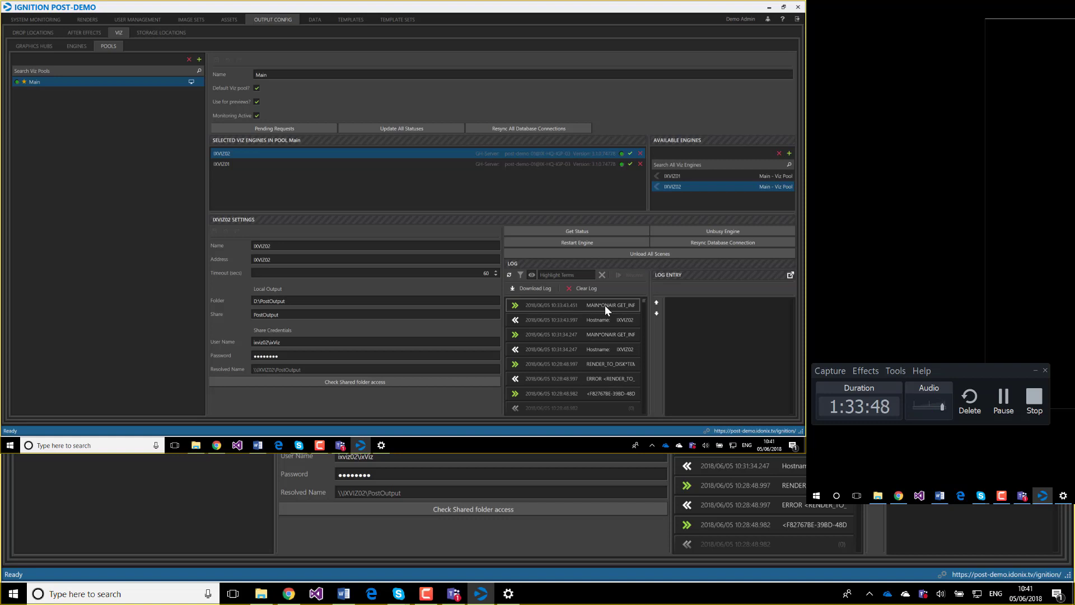
left_click(605, 305)
key("Down")
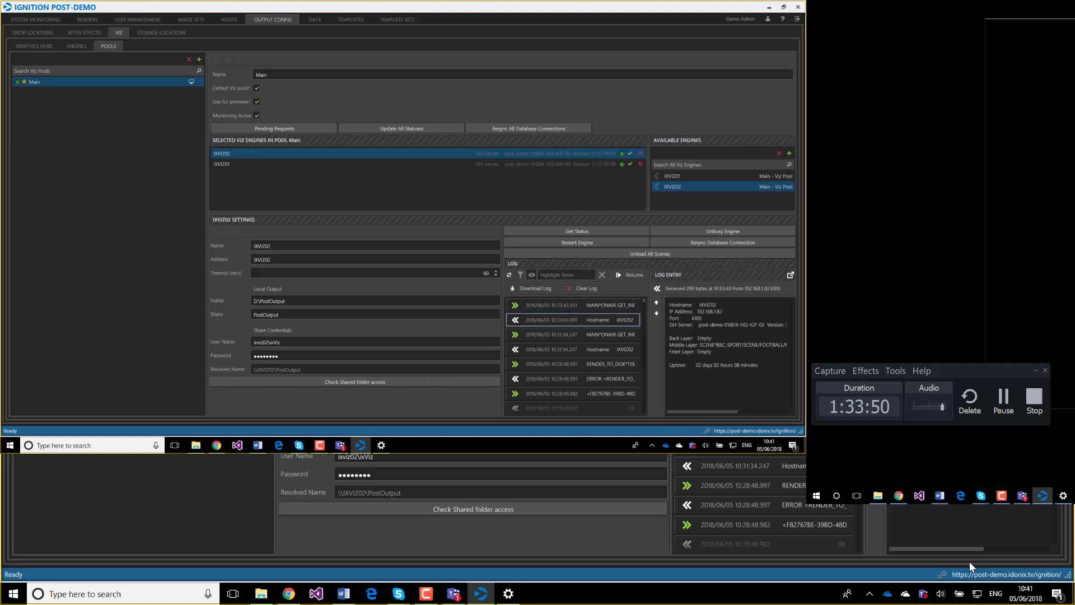
key("Down")
key("Down")
key("Down")
left_click(609, 376)
left_click(613, 394)
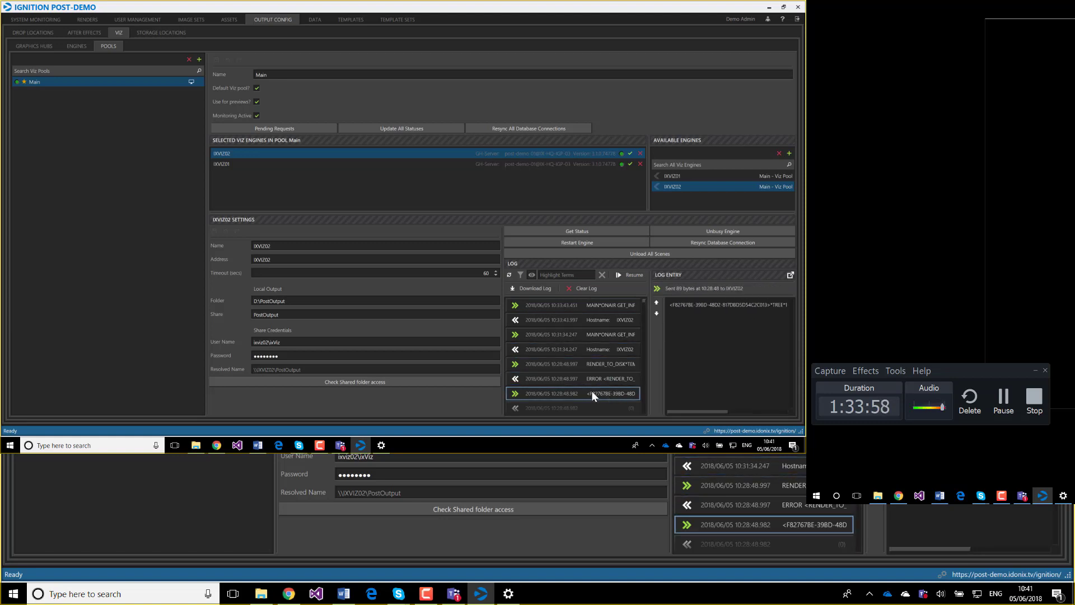
scroll(587, 374, "down", 2)
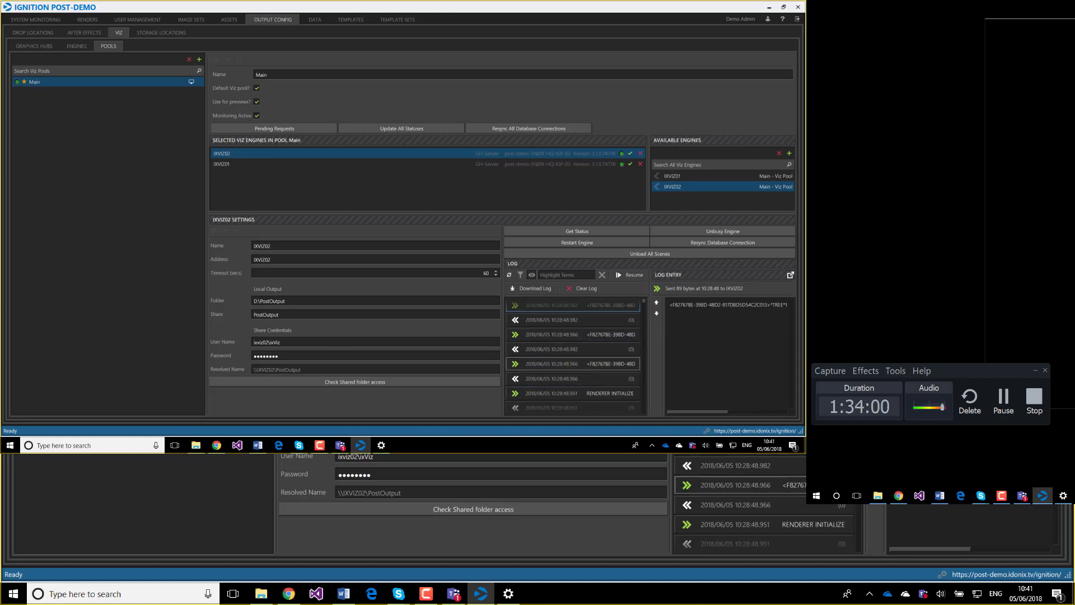
left_click(588, 318)
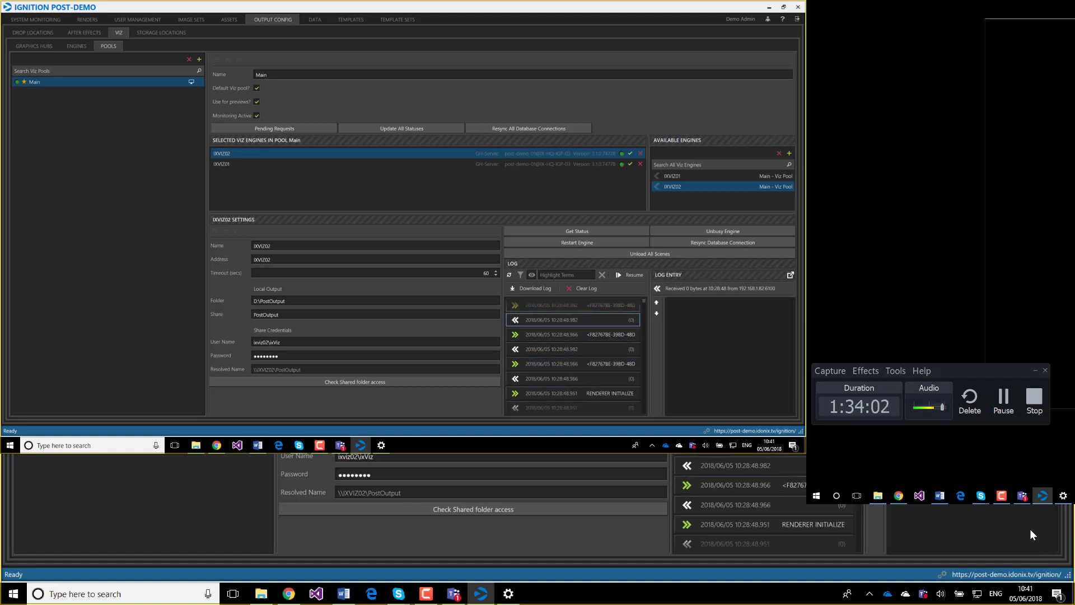
left_click(588, 307)
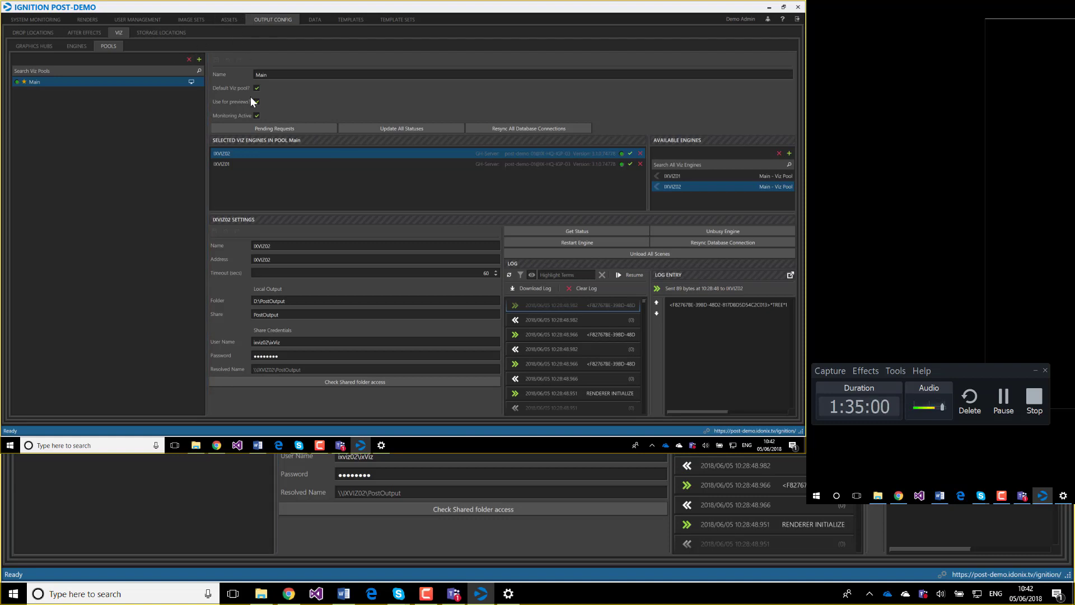
Show the post-demo-01 Viz scenes in the assets and view the file chooser for importing a Viz archive, closing it without importing
left_click(228, 21)
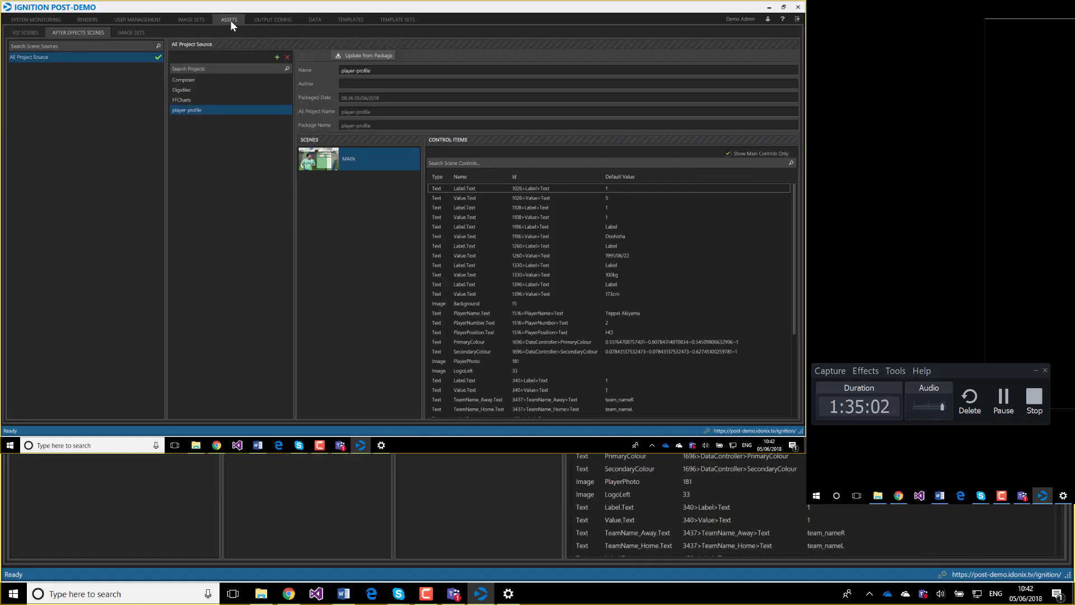
left_click(13, 31)
left_click(33, 56)
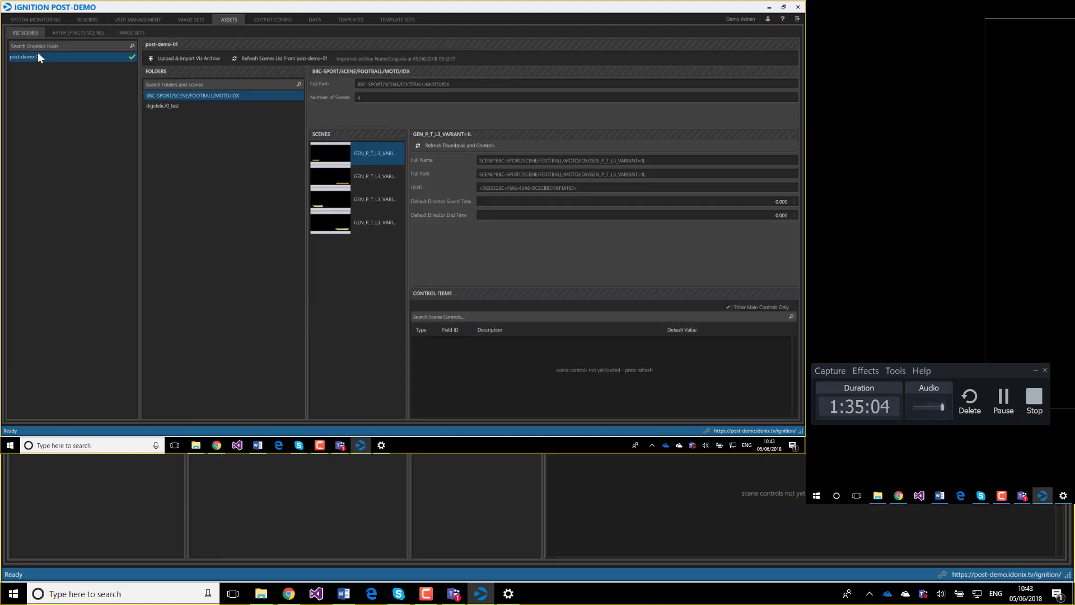
left_click(197, 60)
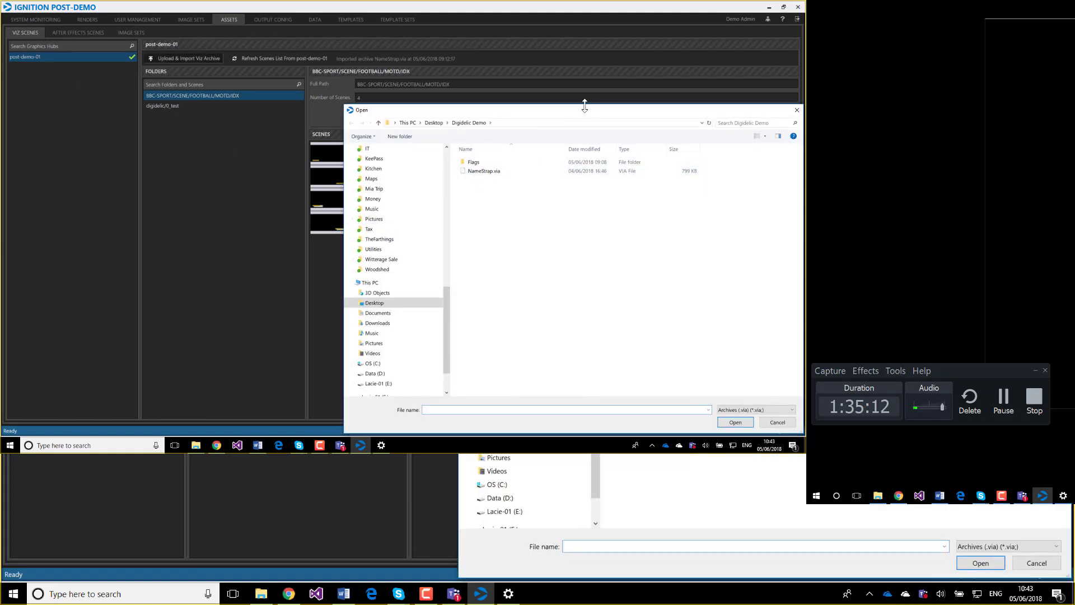
left_click_drag(588, 110, 542, 100)
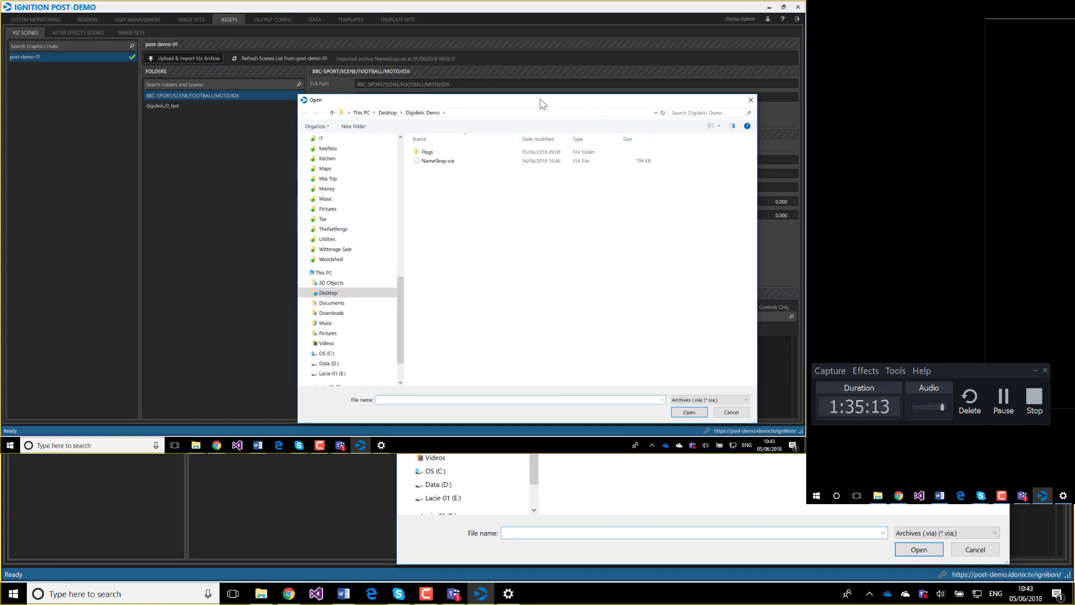
left_click(751, 101)
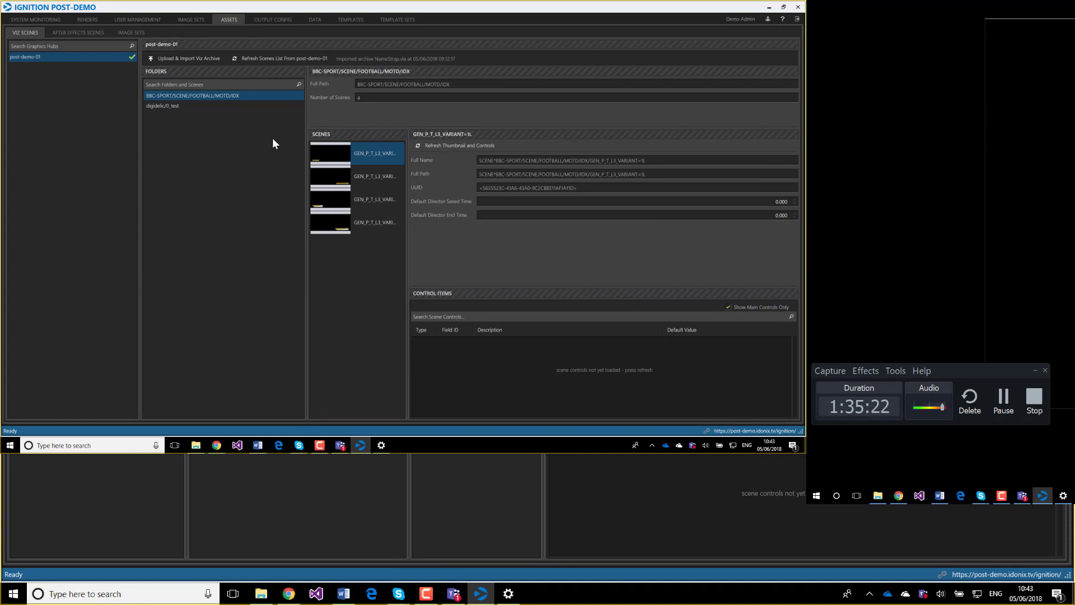
Compare the scenes and control items of the digidelic/0_test folder with those of the BBC-SPORT/SCENE/FOOTBALL/MOTD/IDX folder
left_click(242, 104)
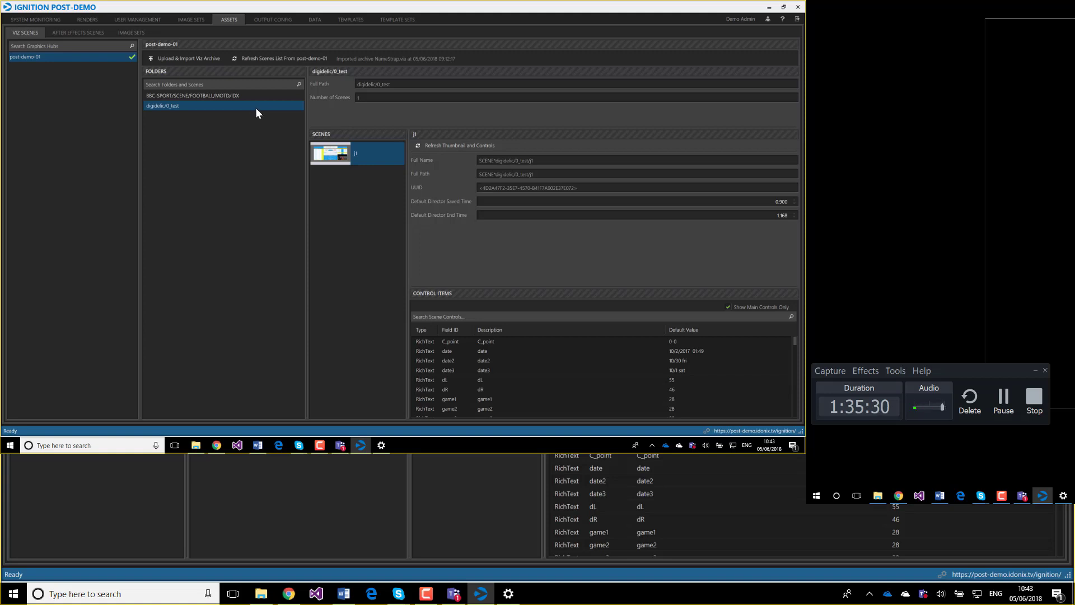
left_click(242, 96)
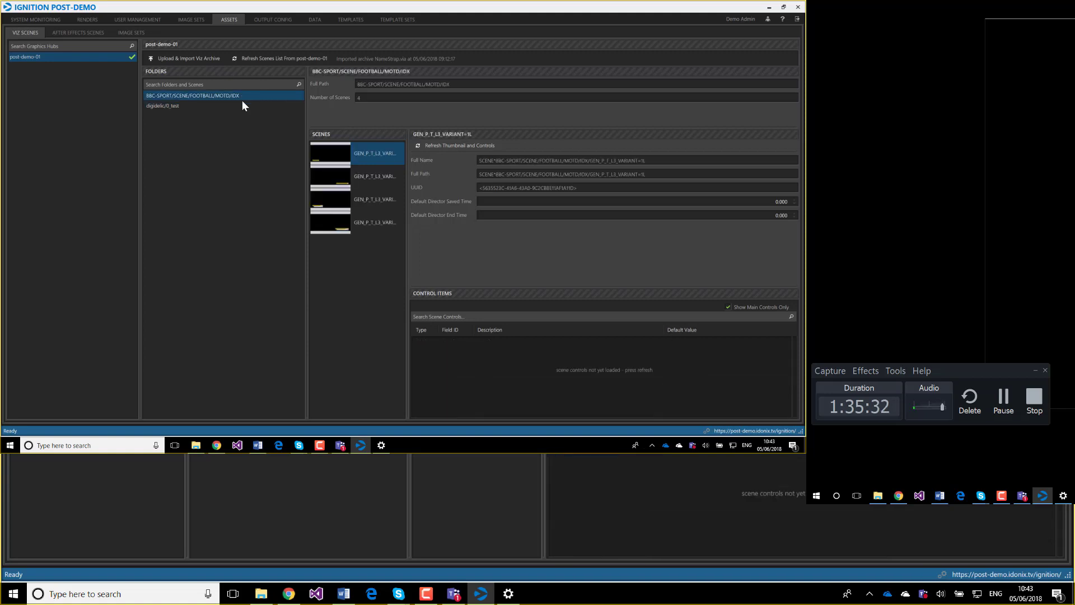
left_click(242, 105)
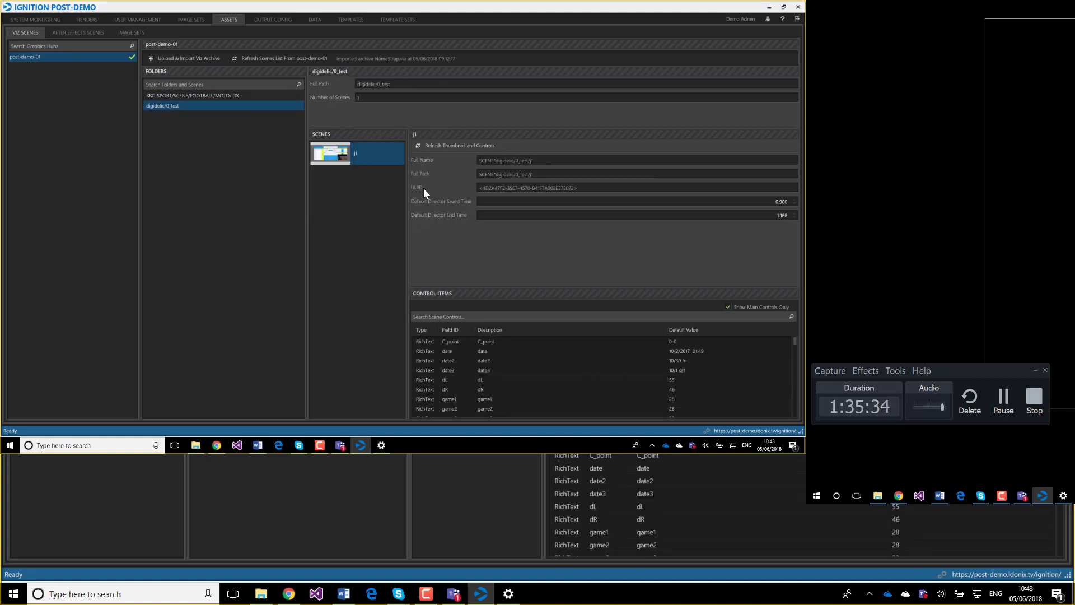
left_click(245, 95)
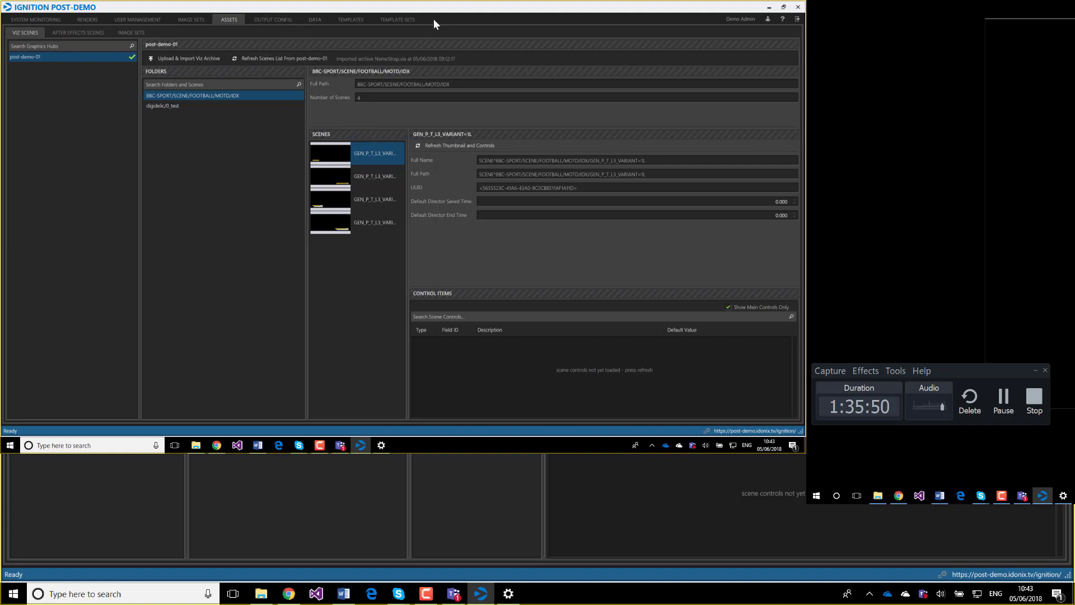
Return to the Main Viz pool in the output configuration
left_click(274, 19)
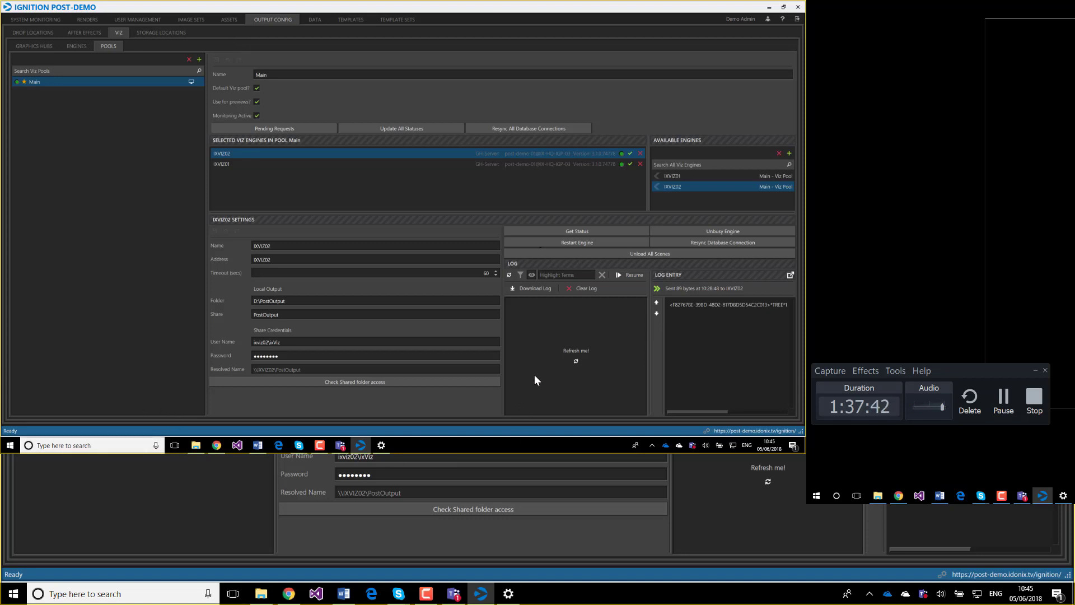
left_click(999, 378)
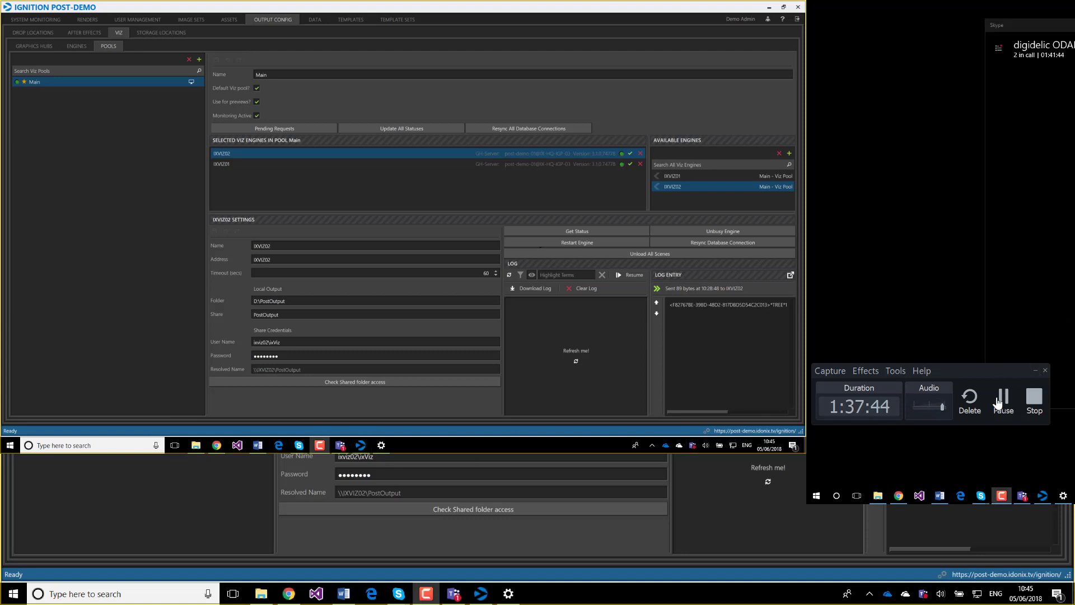